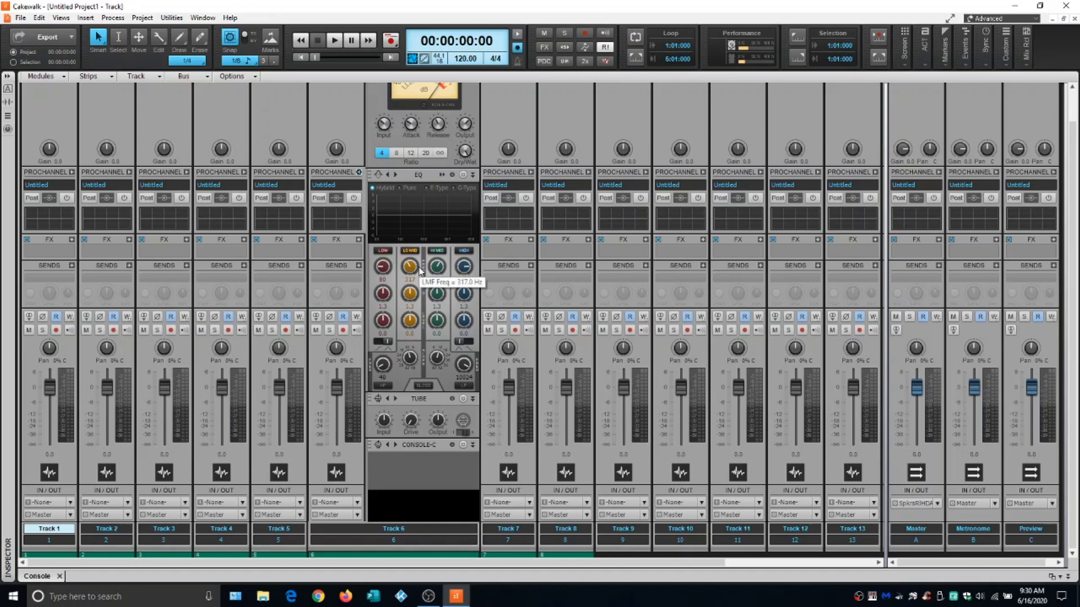
# Look over the compressor, EQ and tube modules in Track 6's expanded ProChannel and collapse it
pyautogui.scroll(5, 419, 271)
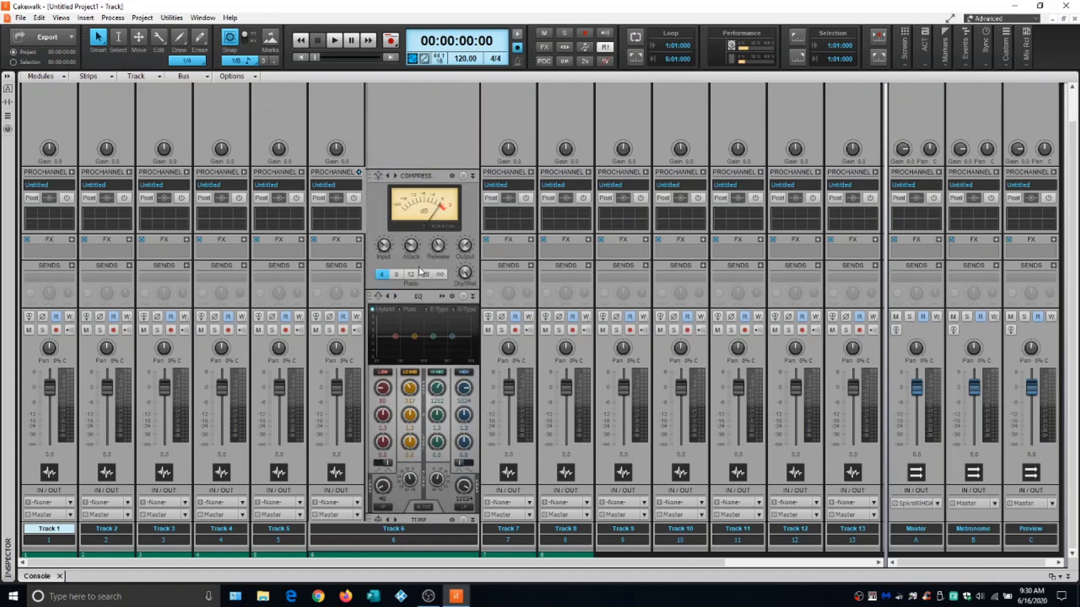
pyautogui.scroll(-5, 417, 272)
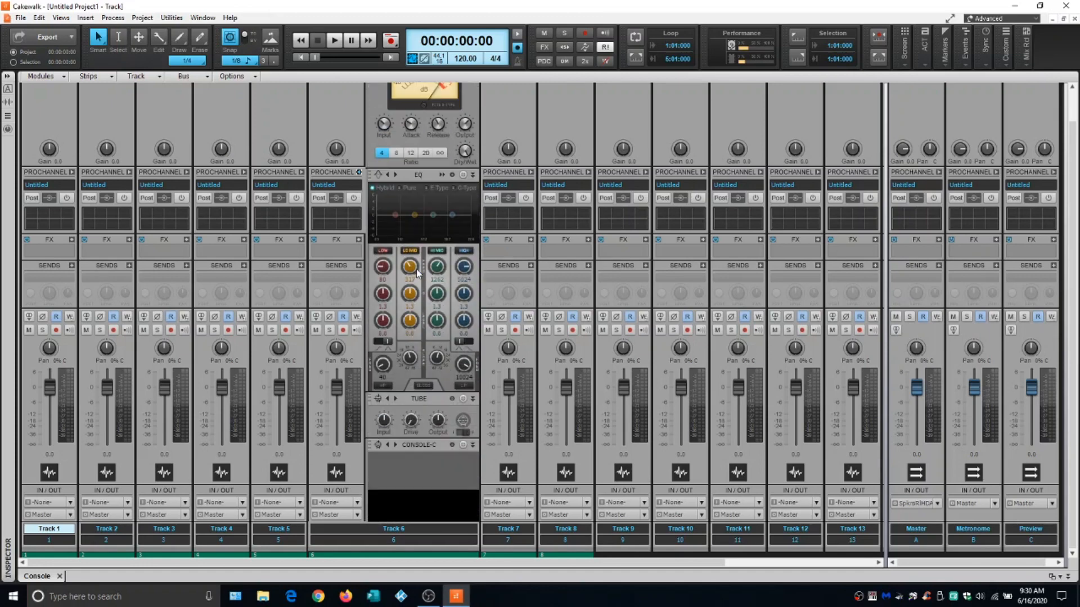
pyautogui.scroll(6, 416, 269)
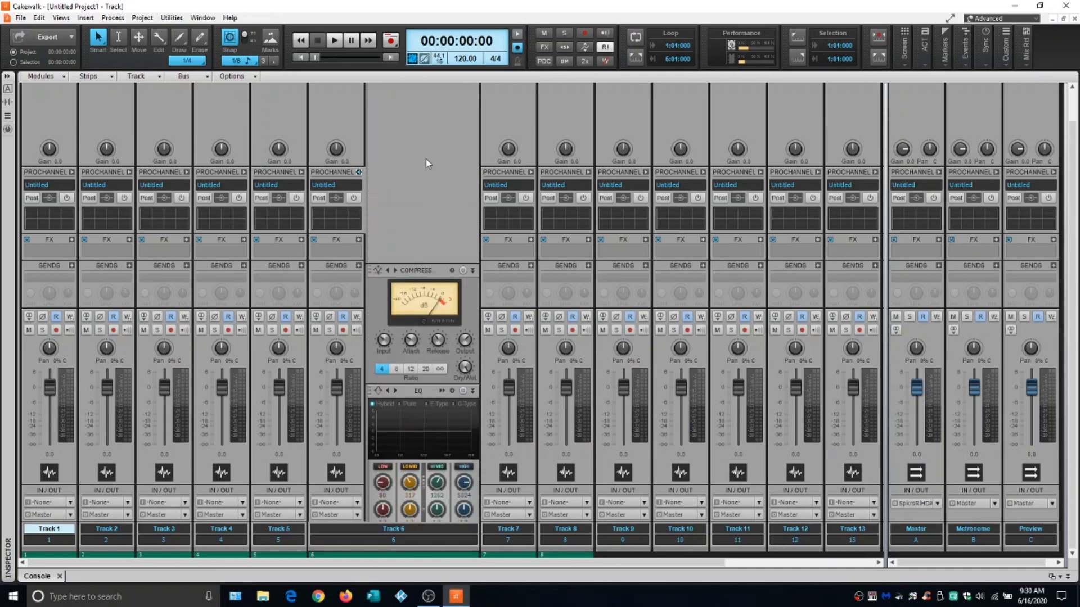
pyautogui.press('d')
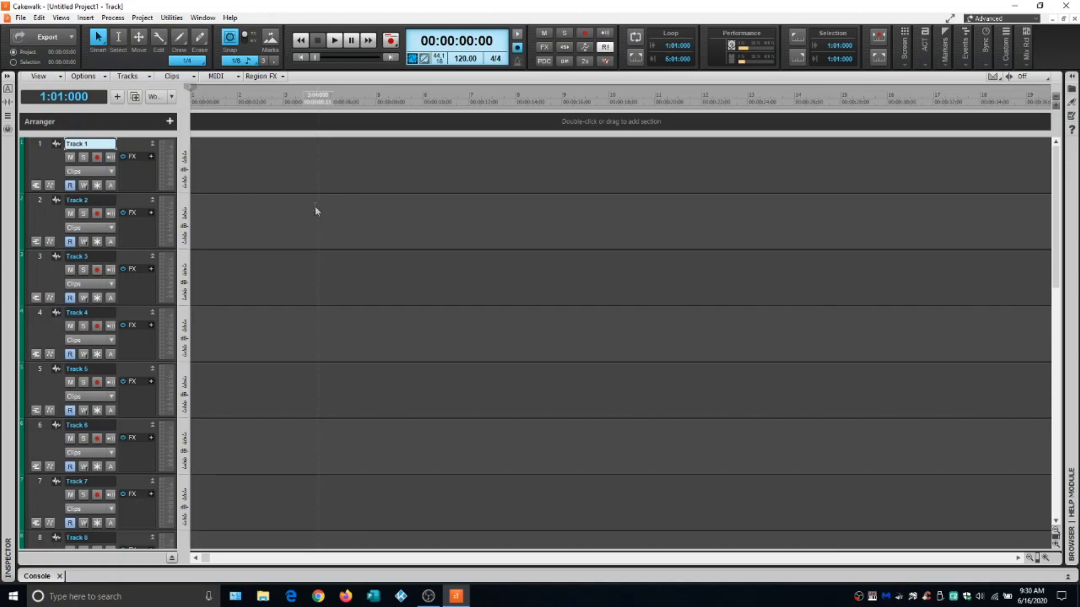
pyautogui.hotkey('alt', '3')
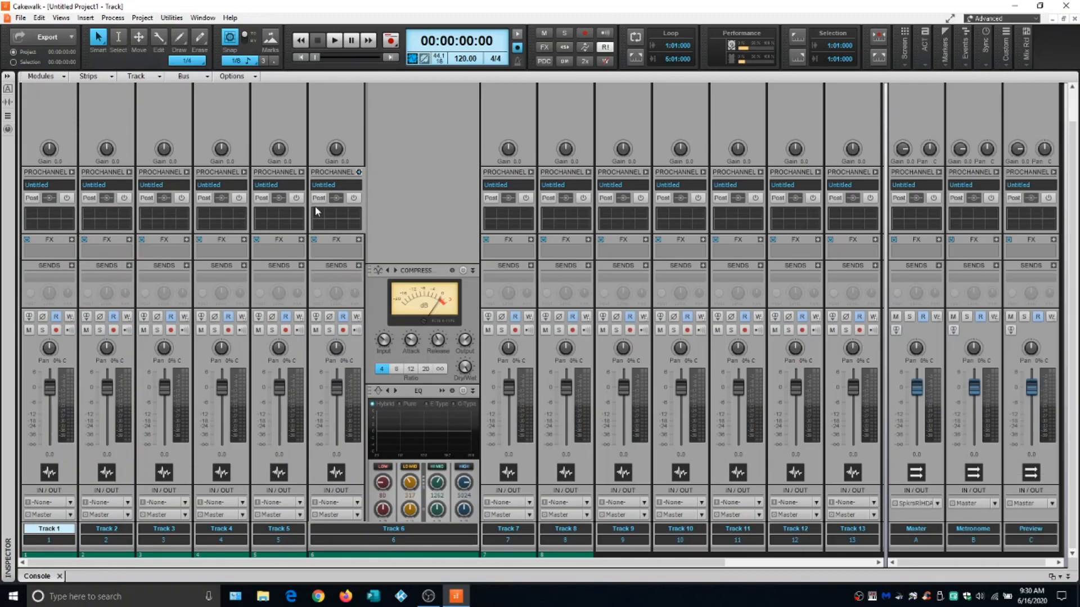
pyautogui.click(360, 172)
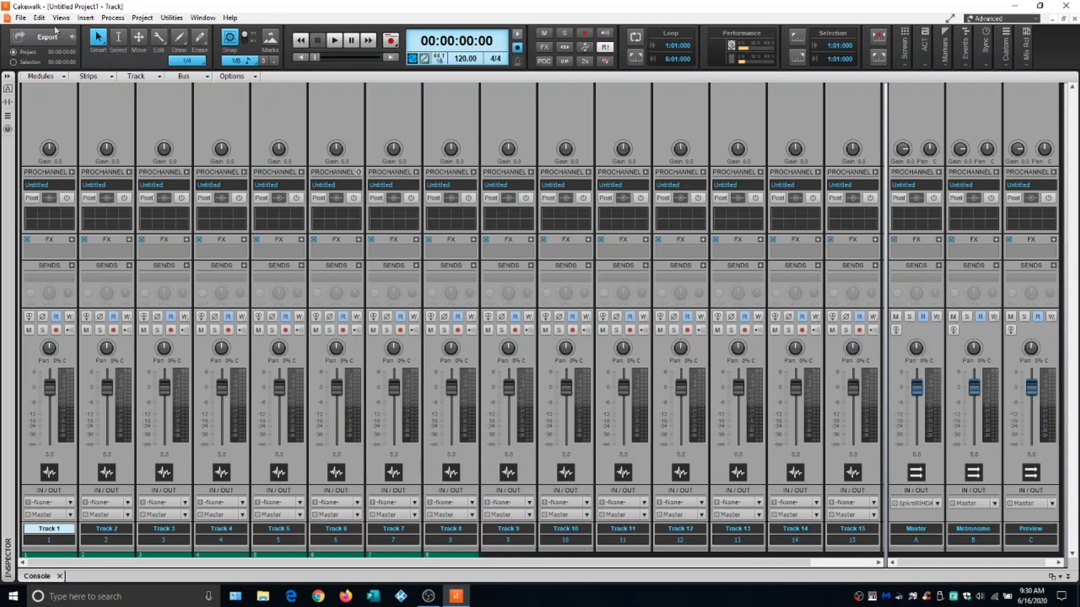
# Set the interface theme to Tungsten in the preferences, apply it and close the preferences
pyautogui.click(39, 17)
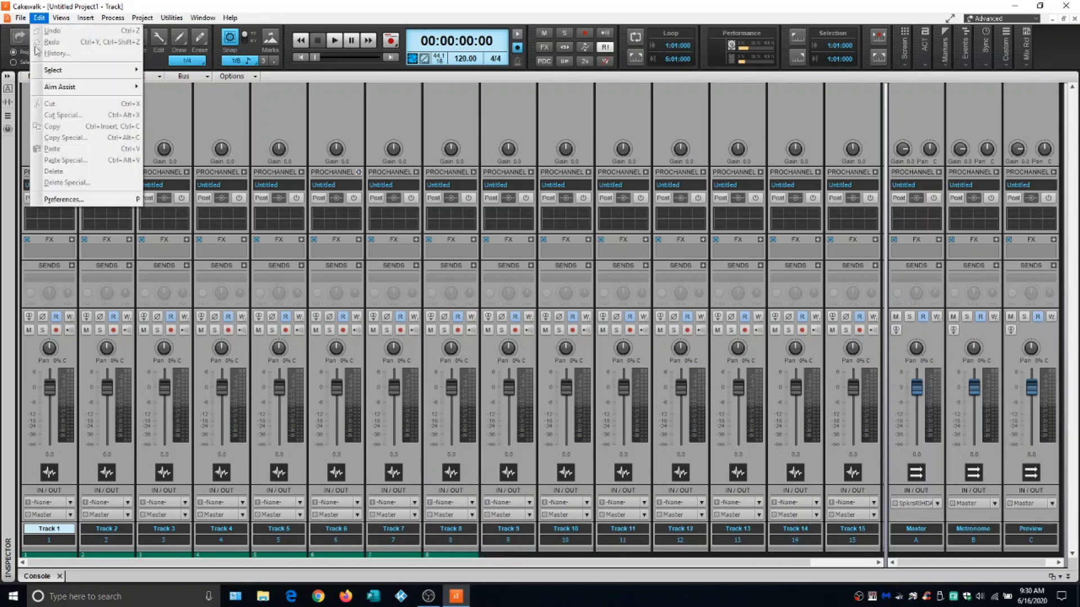
pyautogui.click(67, 199)
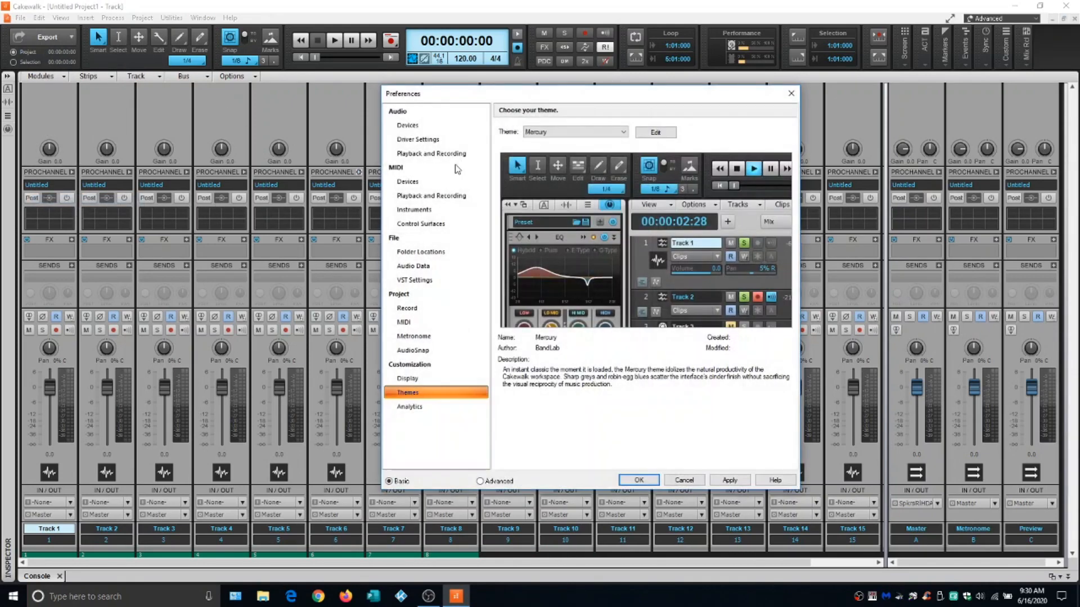
pyautogui.click(624, 133)
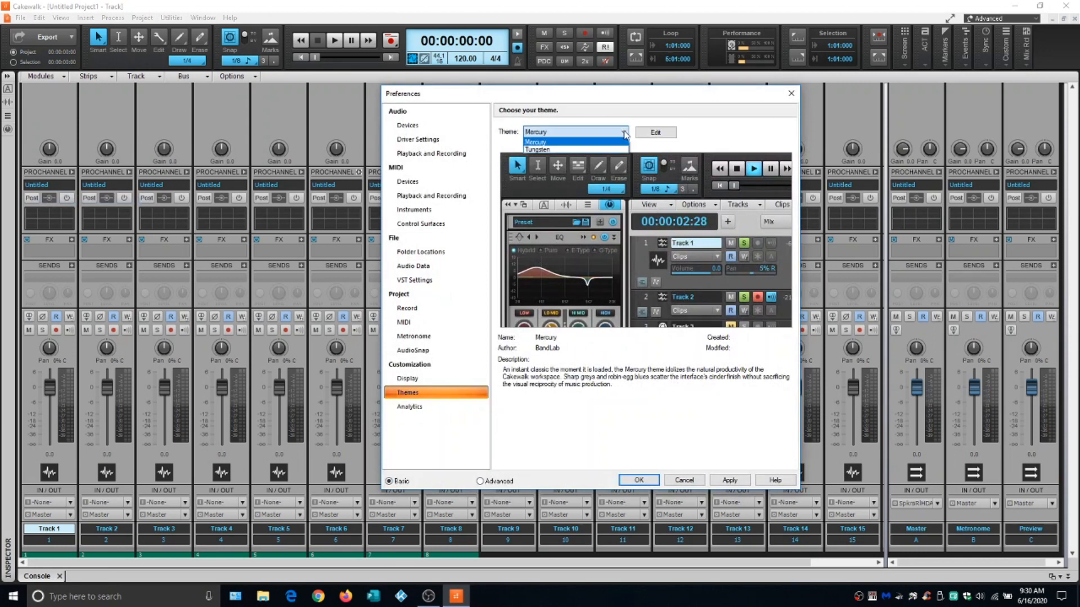
pyautogui.click(603, 151)
pyautogui.click(730, 481)
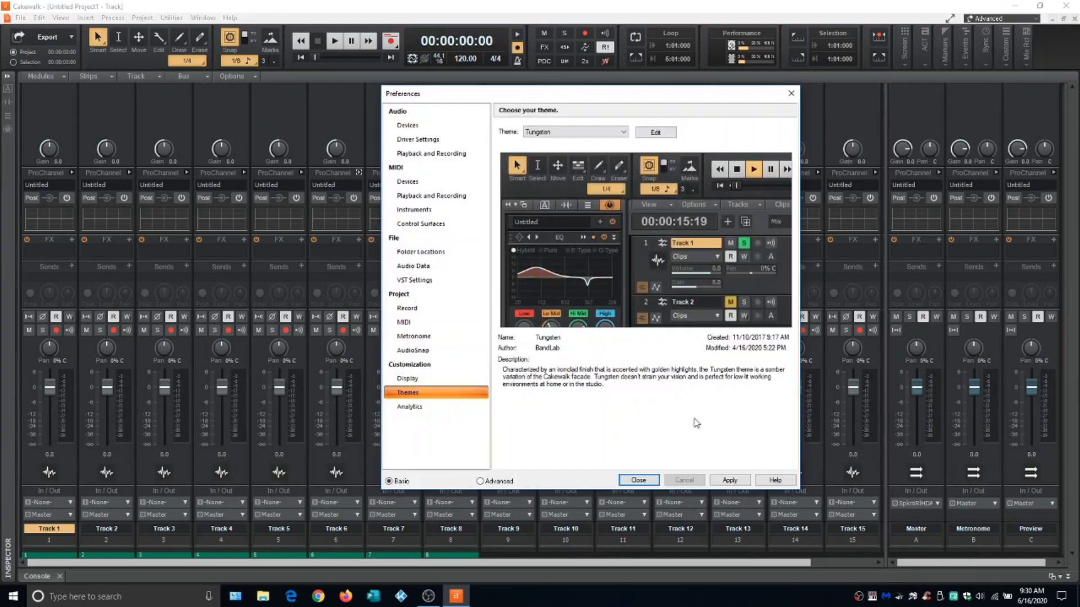
pyautogui.click(646, 480)
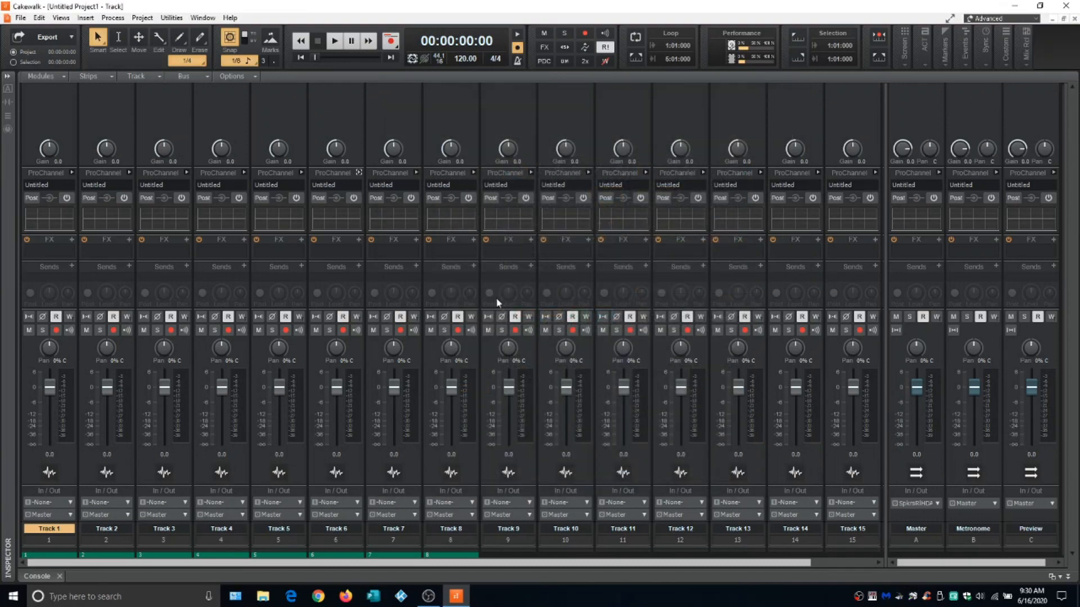
# Close Cakewalk and launch the Cakewalk Theme Editor from the desktop
pyautogui.click(1066, 8)
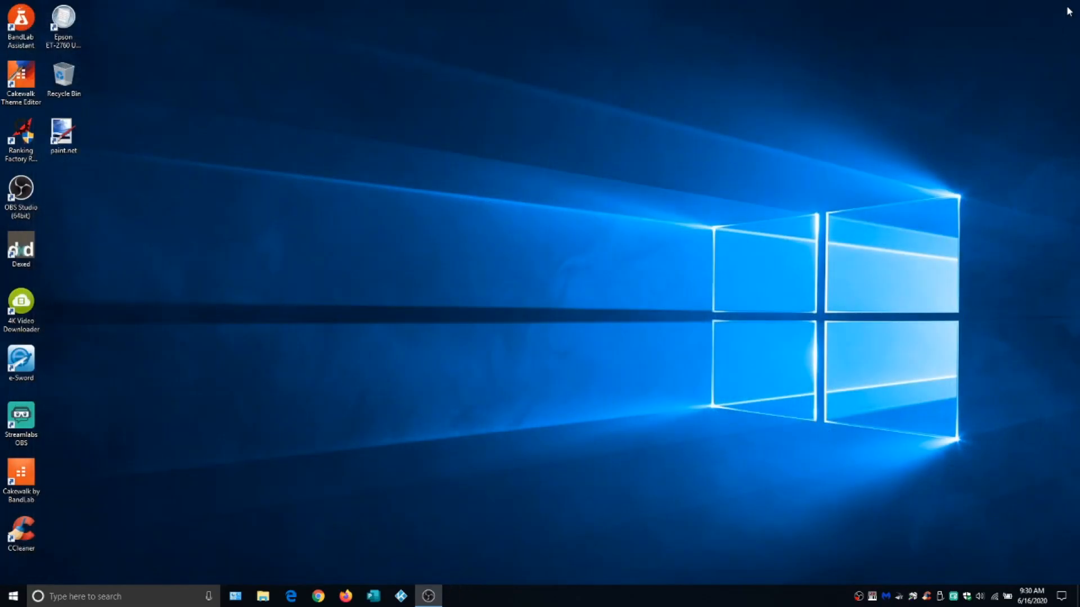
pyautogui.click(26, 79)
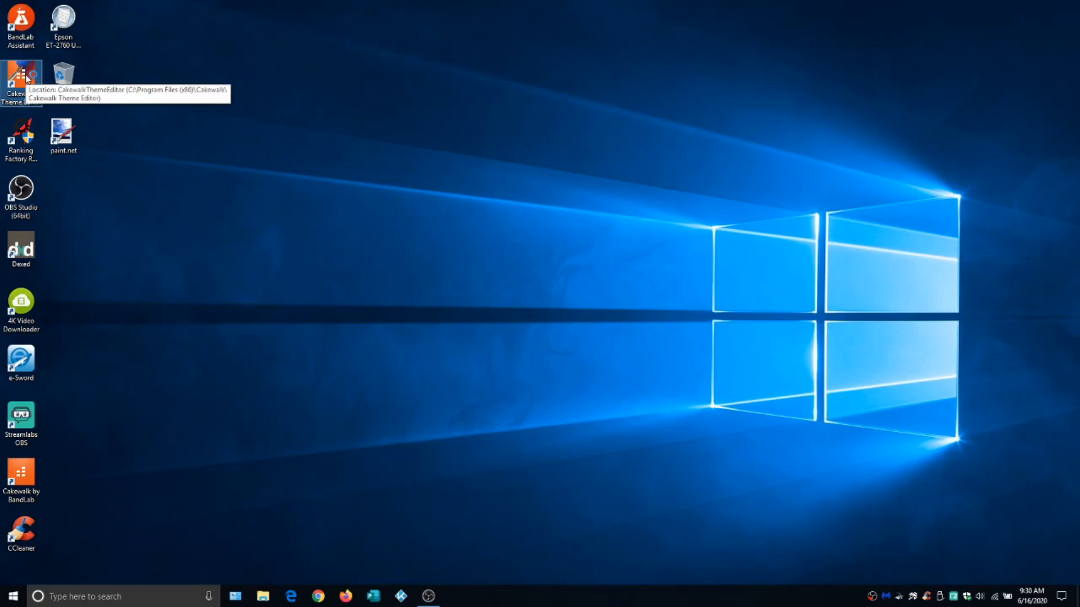
pyautogui.doubleClick(27, 79)
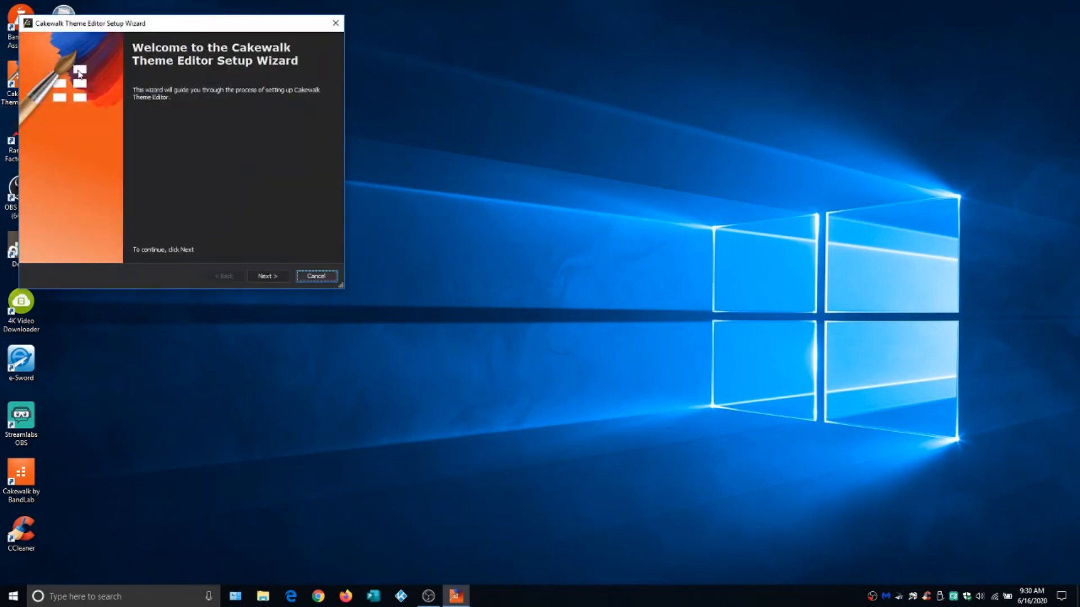
# Choose the Cakewalk Core folder in Program Files\Cakewalk as the Cakewalk installation folder in the setup wizard
pyautogui.click(278, 276)
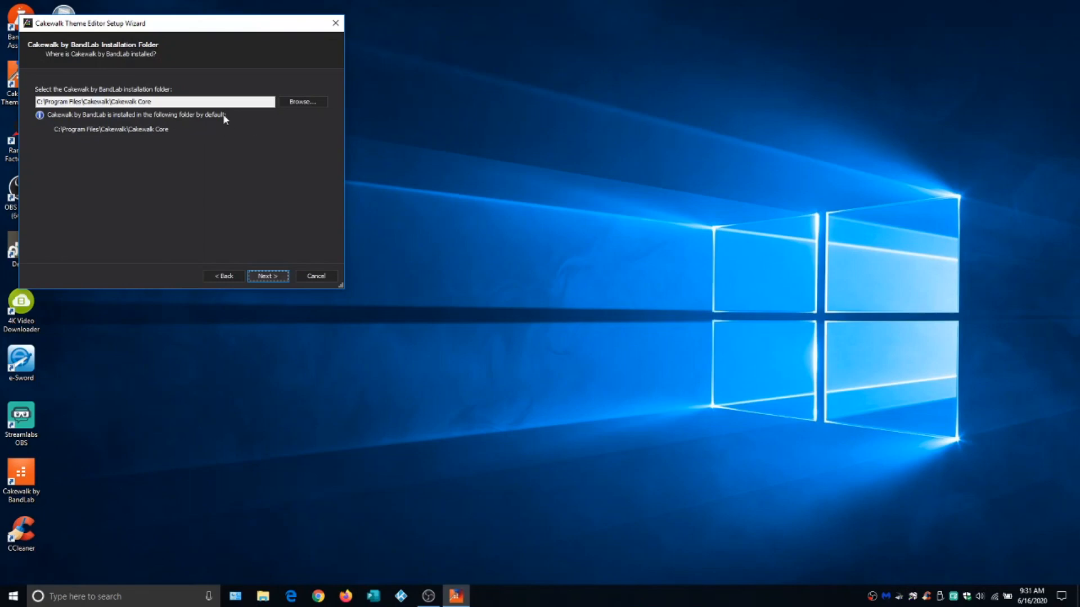
pyautogui.click(303, 101)
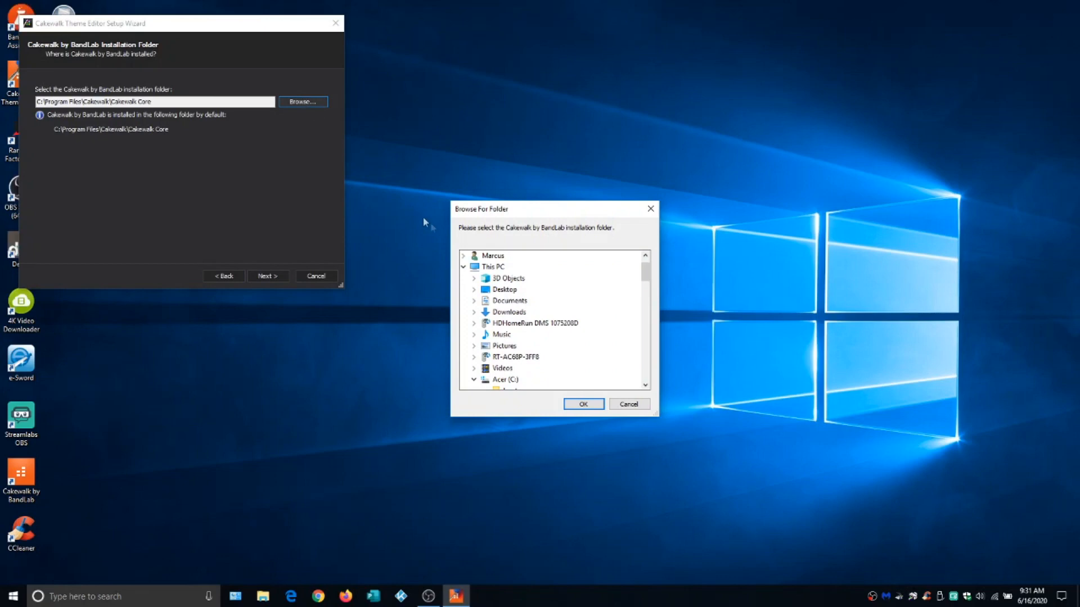
pyautogui.scroll(-2, 540, 338)
pyautogui.scroll(-2, 539, 338)
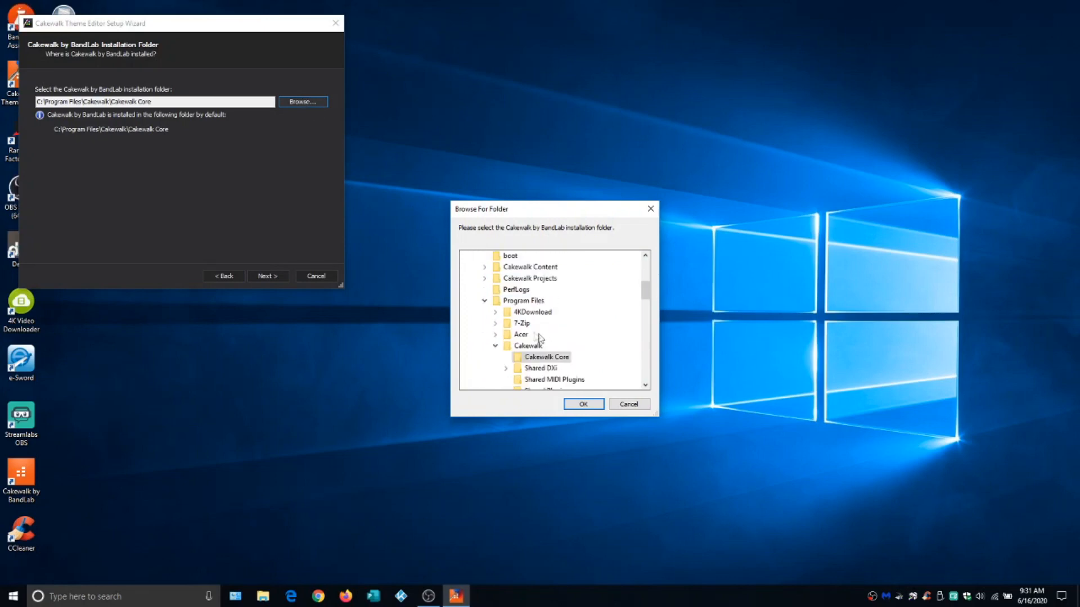
pyautogui.scroll(-2, 602, 351)
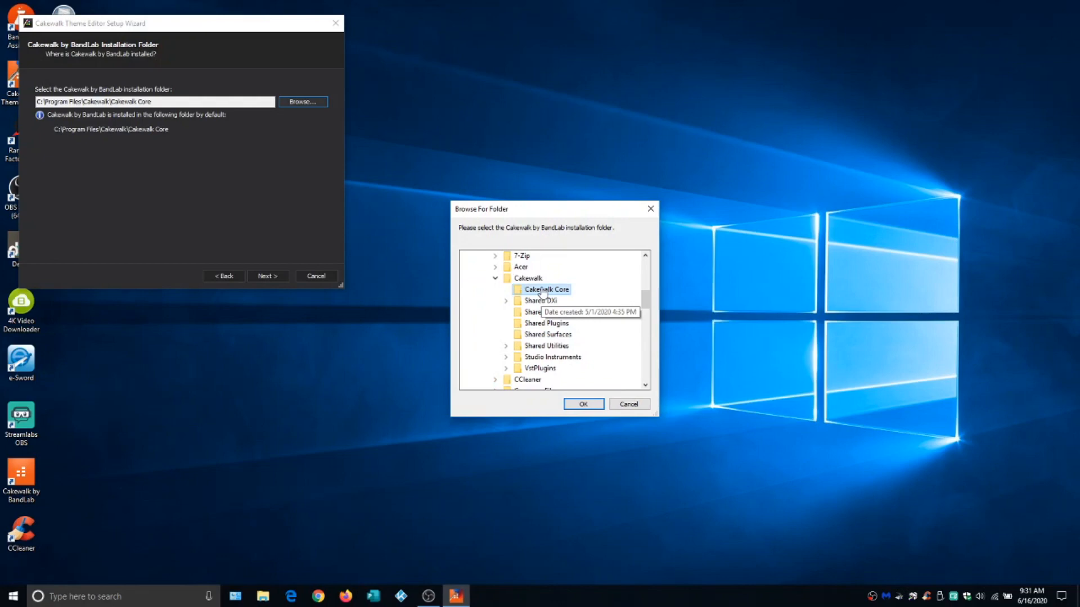
pyautogui.click(578, 405)
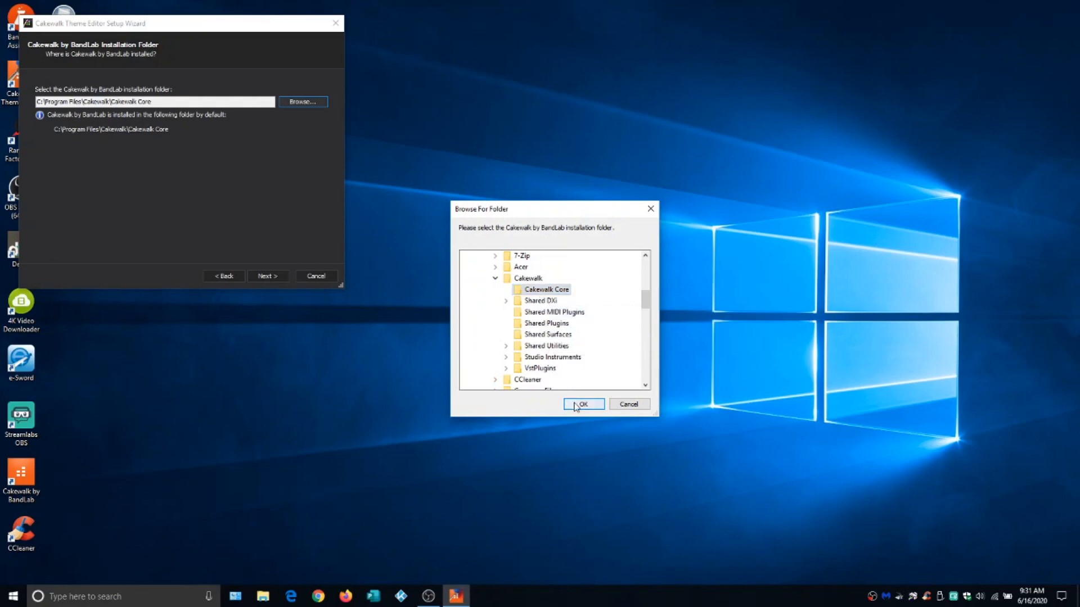
pyautogui.click(270, 278)
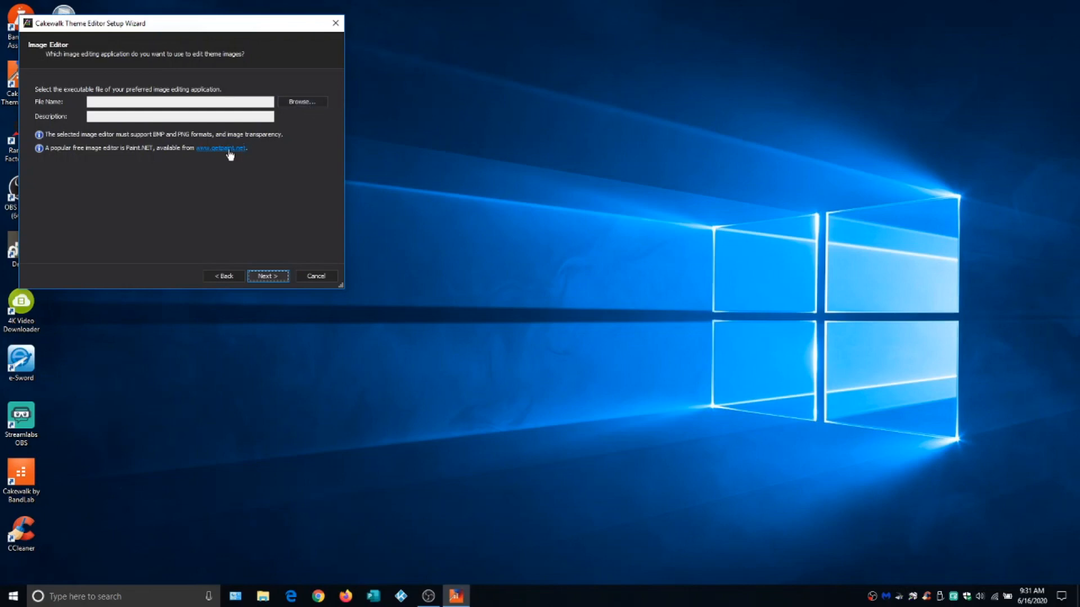
# Set PaintDotNet from the paint.net folder in Program Files as the image editor for theme images
pyautogui.click(302, 103)
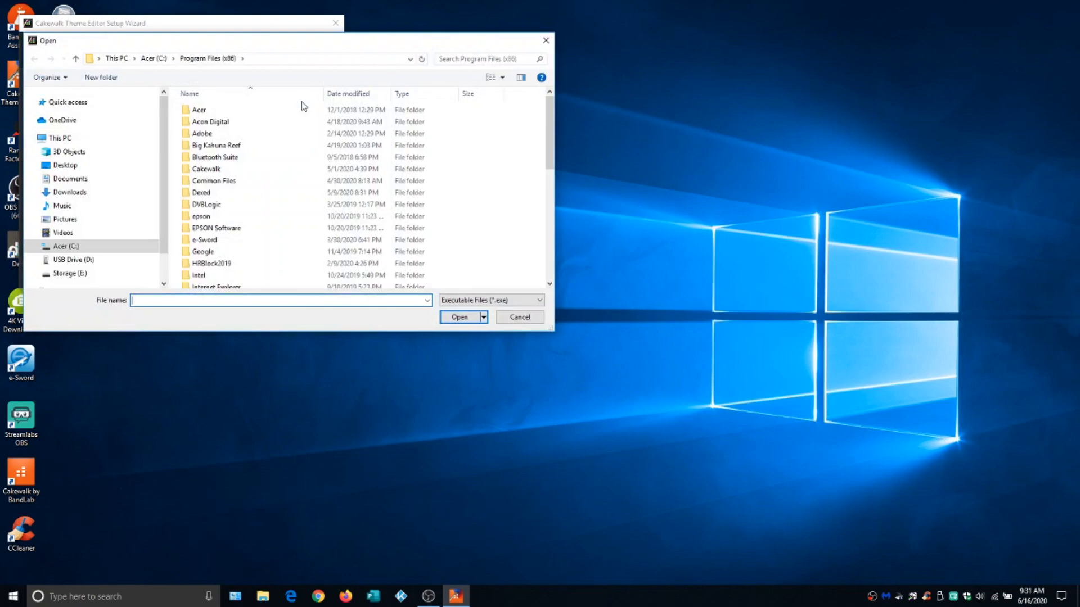
pyautogui.moveTo(251, 43); pyautogui.dragTo(521, 187)
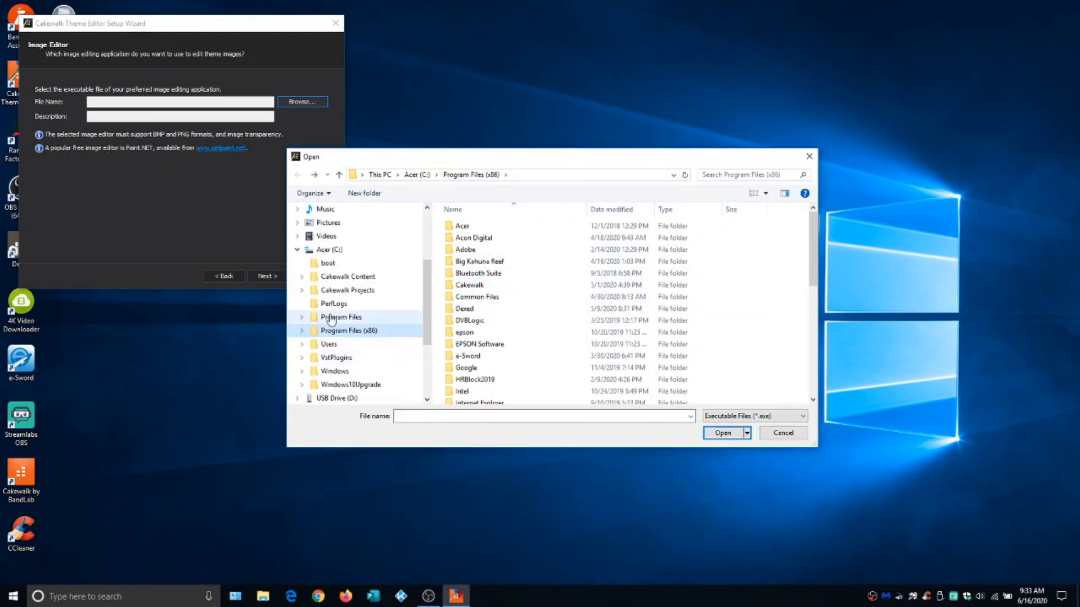
pyautogui.click(332, 319)
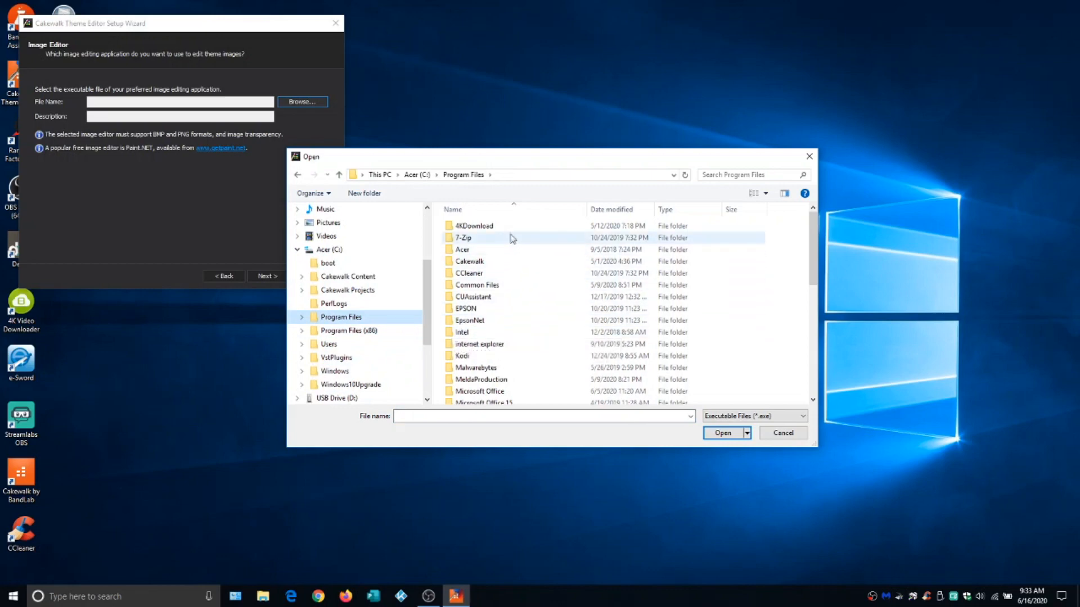
pyautogui.scroll(-3, 511, 281)
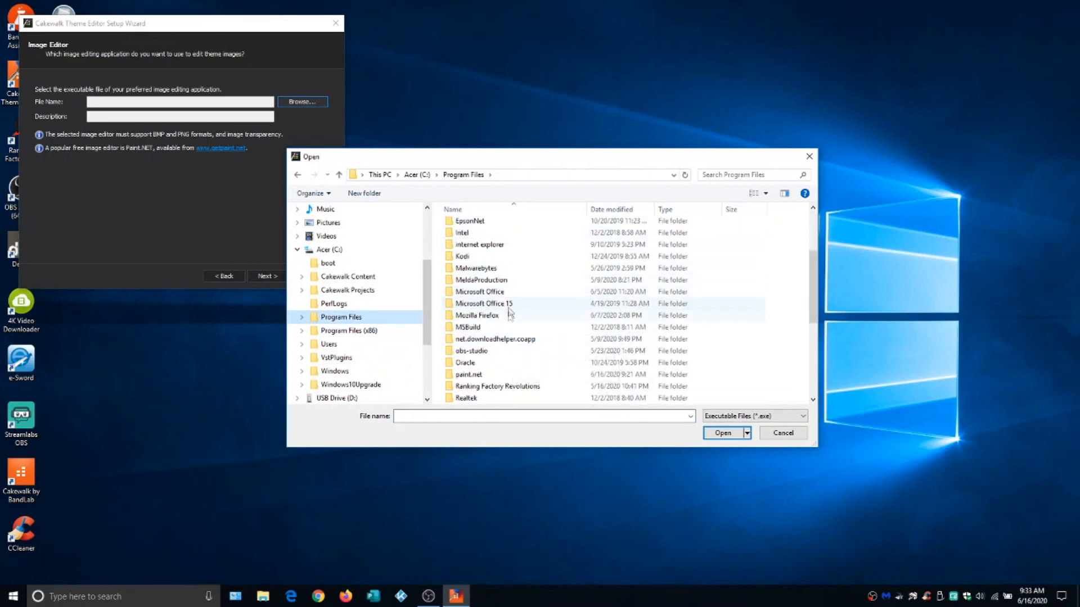
pyautogui.scroll(-1, 512, 348)
pyautogui.click(508, 339)
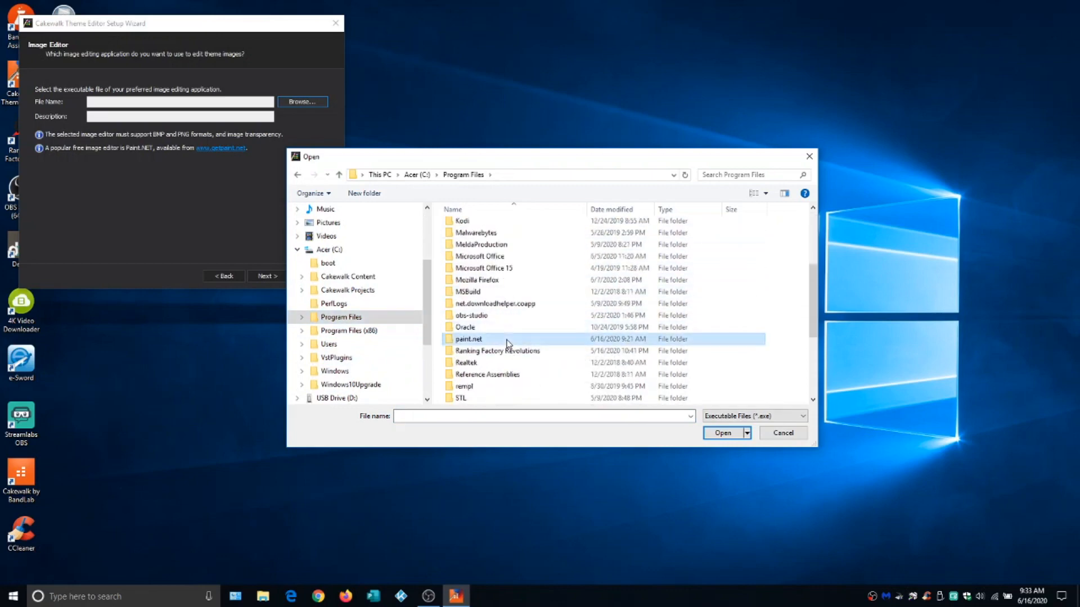
pyautogui.doubleClick(508, 340)
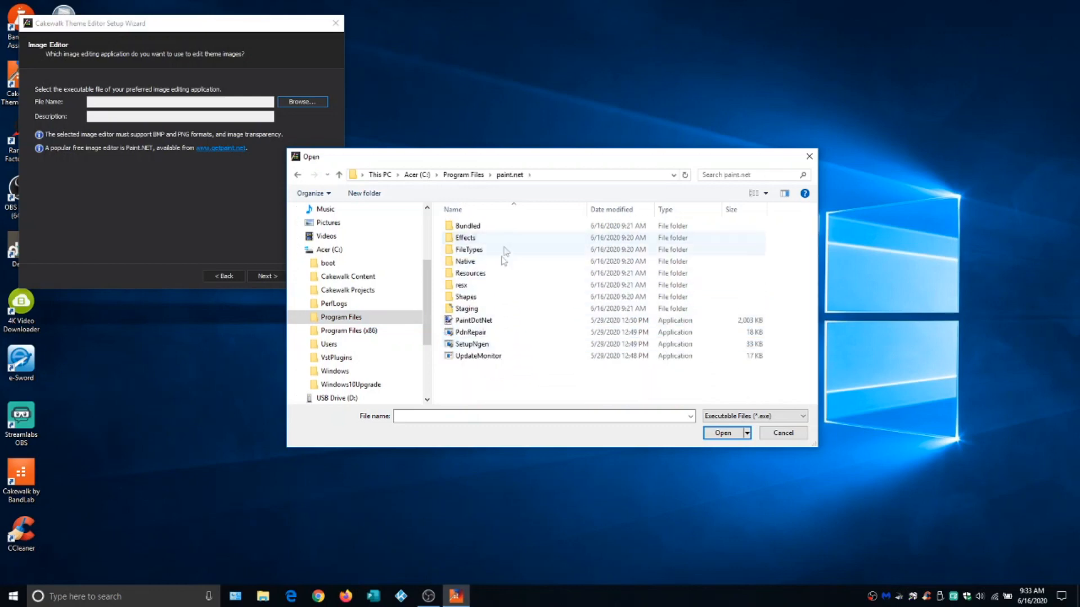
pyautogui.click(499, 320)
pyautogui.click(724, 434)
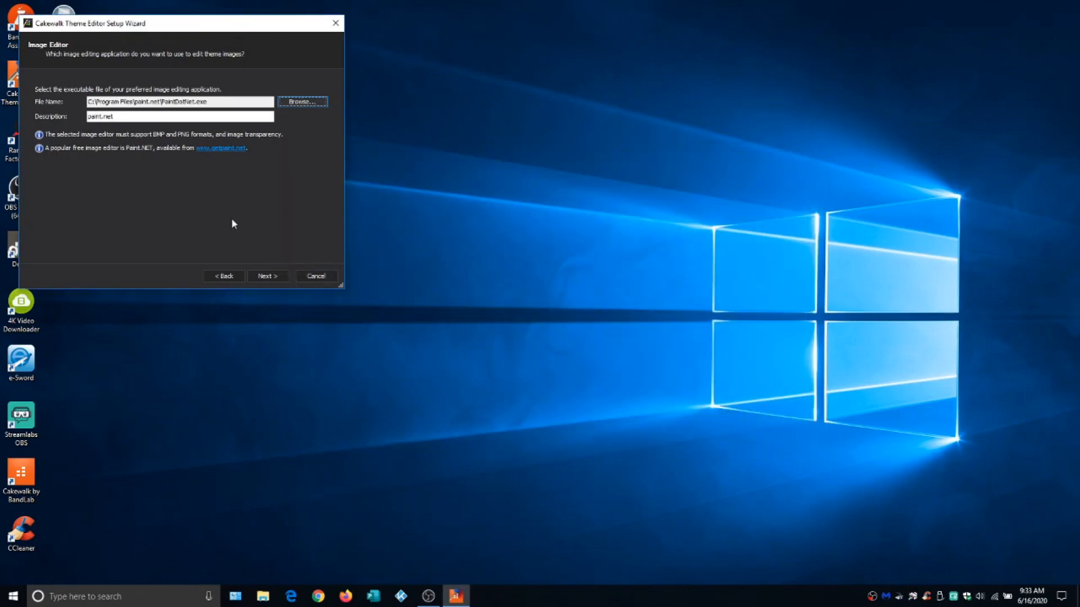
pyautogui.click(269, 276)
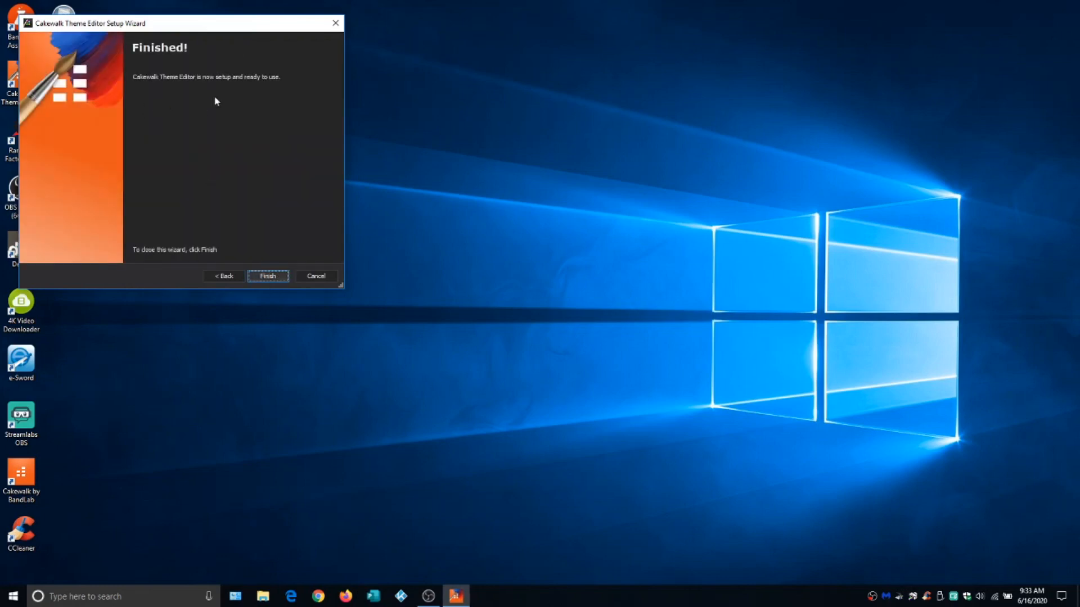
# Finish the Theme Editor setup wizard and close the Theme Editor window
pyautogui.click(268, 276)
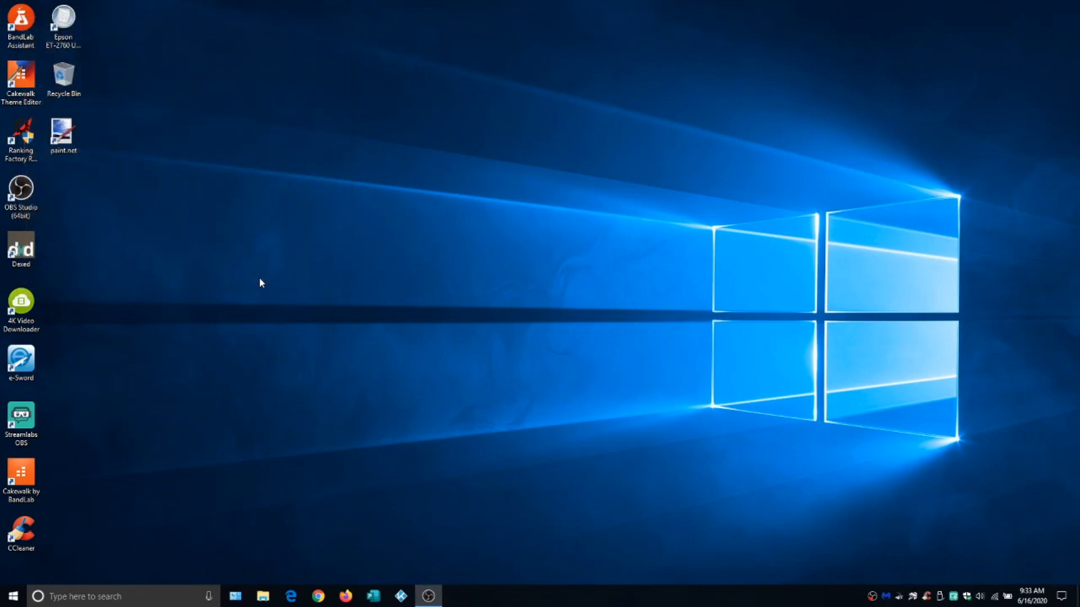
pyautogui.moveTo(393, 144); pyautogui.dragTo(543, 113)
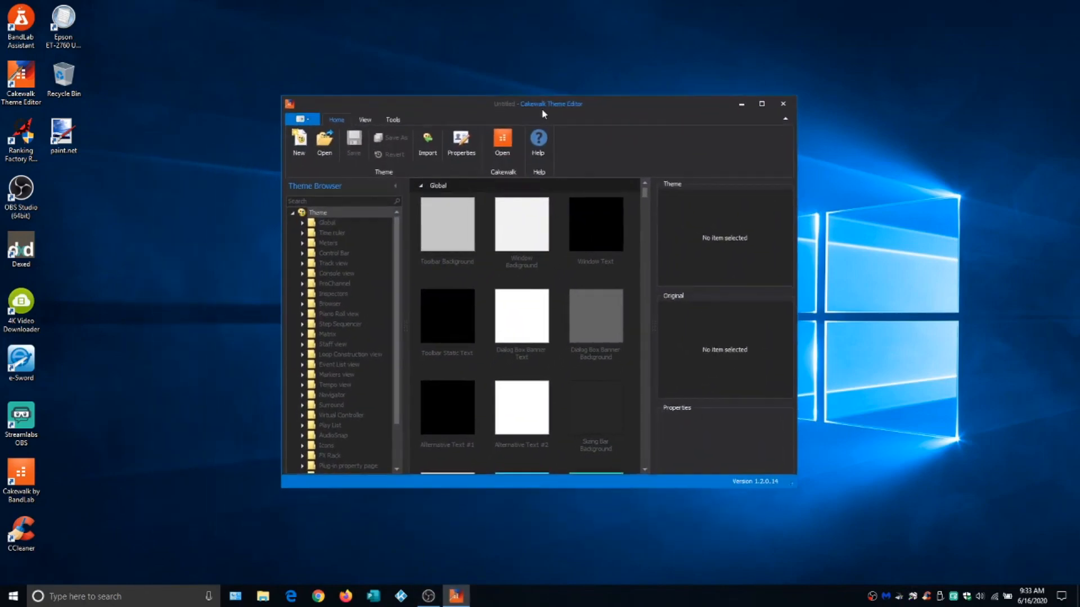
pyautogui.click(783, 105)
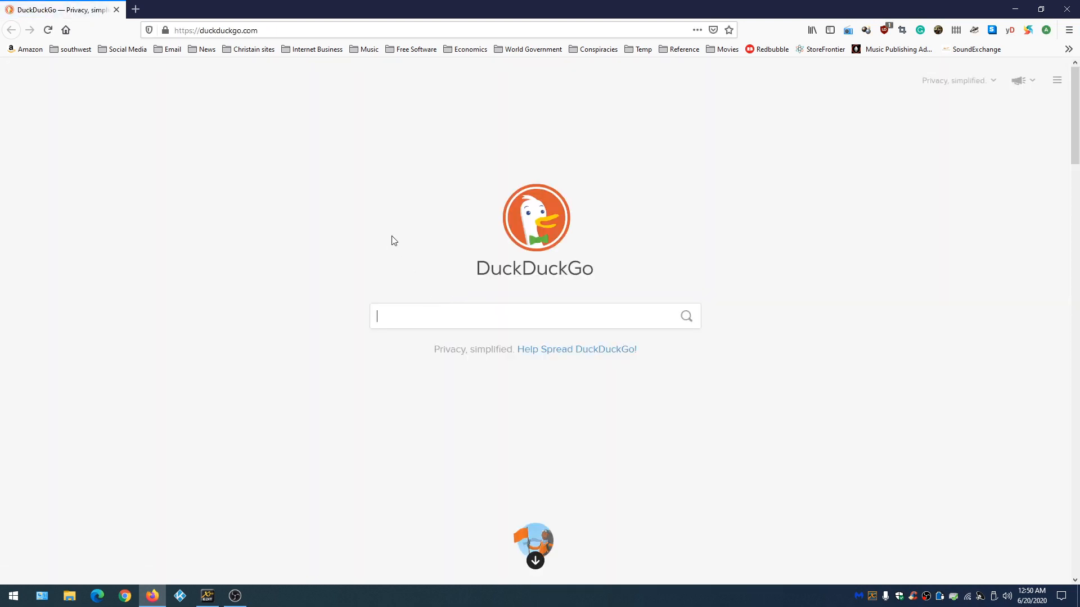
# Search DuckDuckGo in the web browser for "cakewalk" and open the Cakewalk website
pyautogui.write('cakewal')
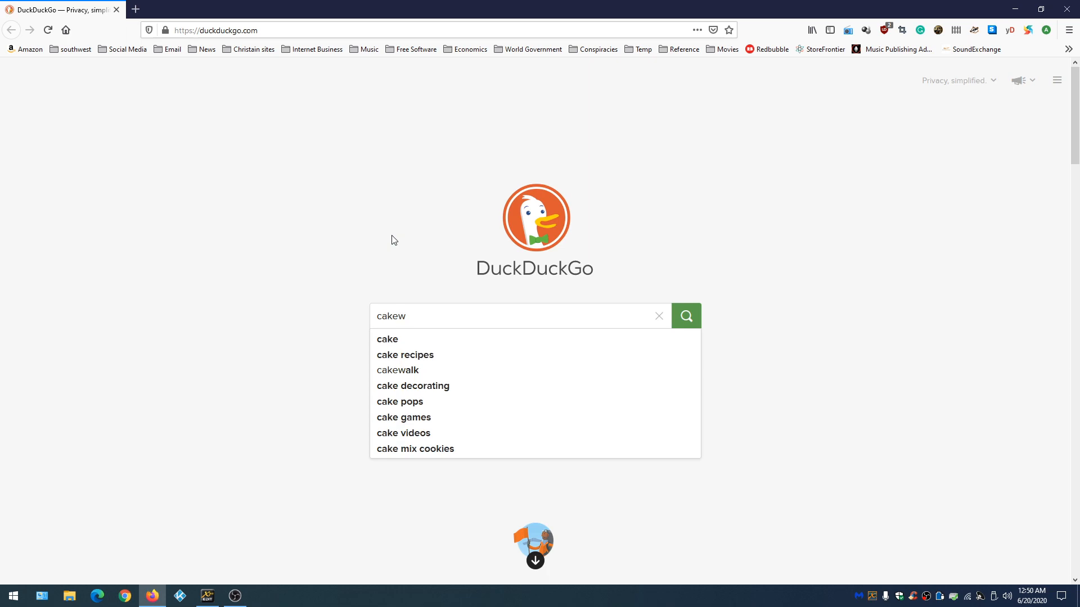
pyautogui.write('k')
pyautogui.press('Return')
pyautogui.click(120, 161)
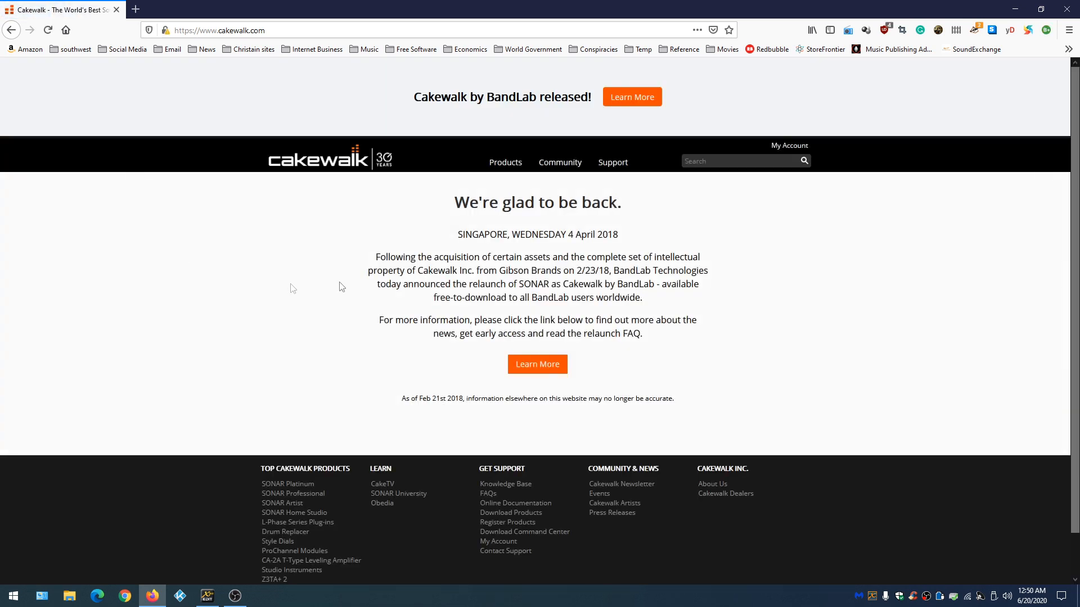
# Open the Cakewalk User Forum from the website's community section
pyautogui.moveTo(571, 164)
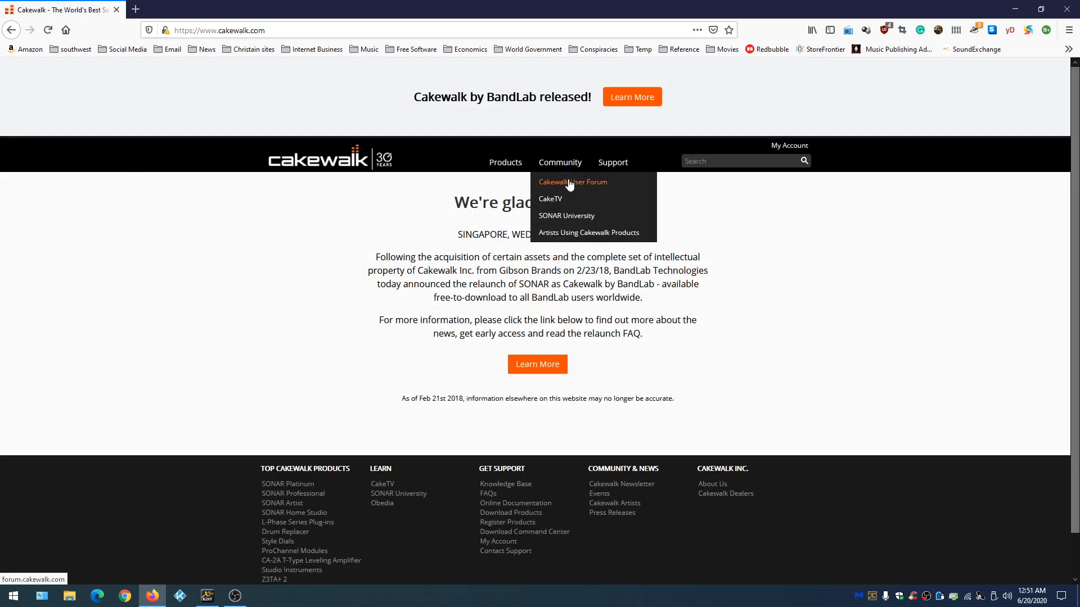
pyautogui.click(570, 183)
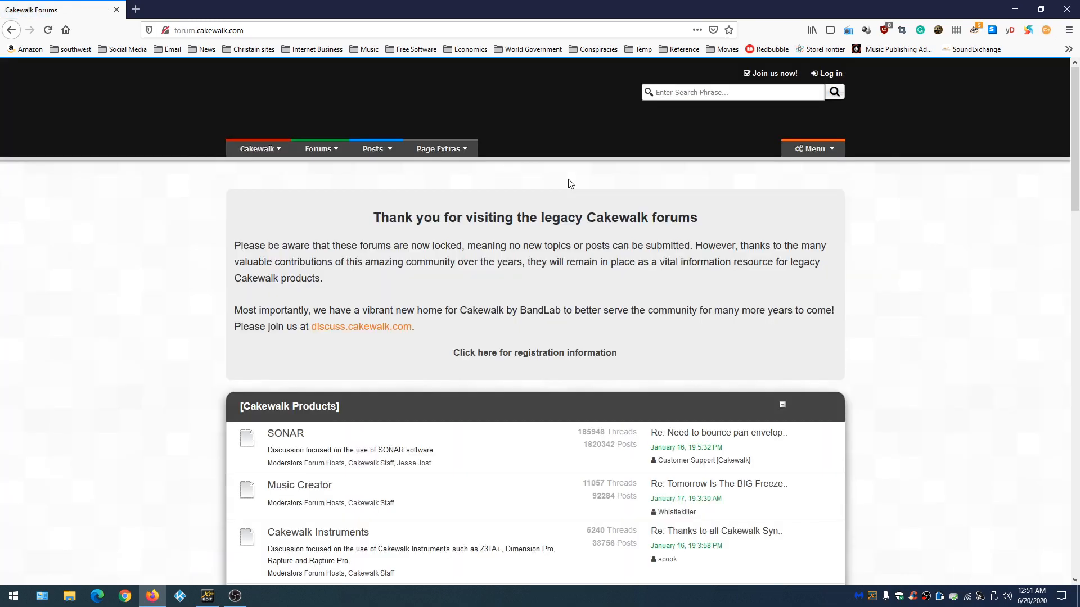
# Follow the link to the new discuss.cakewalk.com forum and open its UI Themes section under Community
pyautogui.scroll(-10, 488, 357)
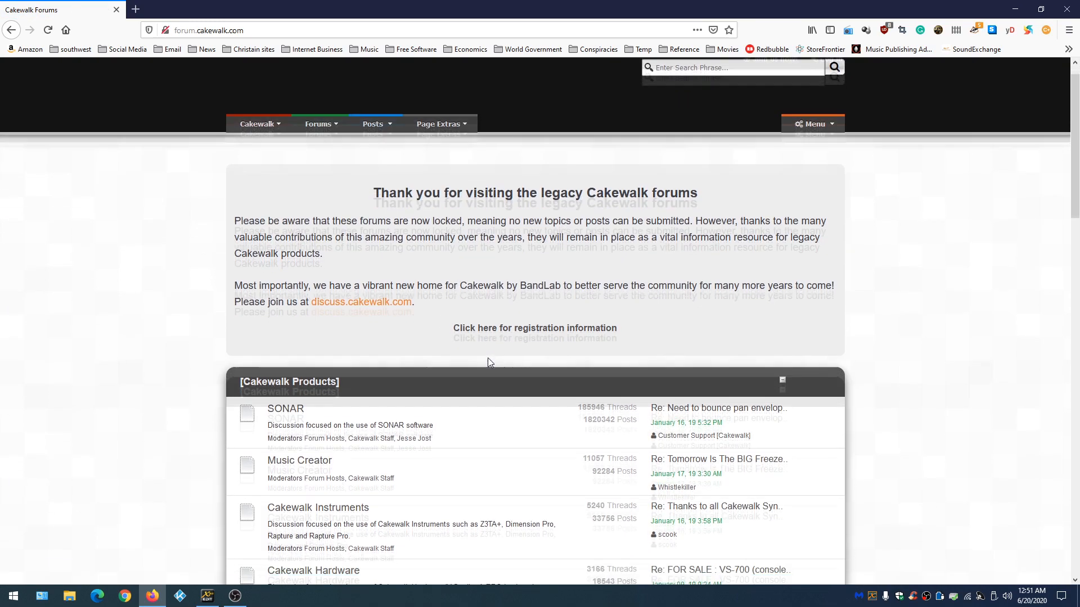
pyautogui.scroll(10, 488, 350)
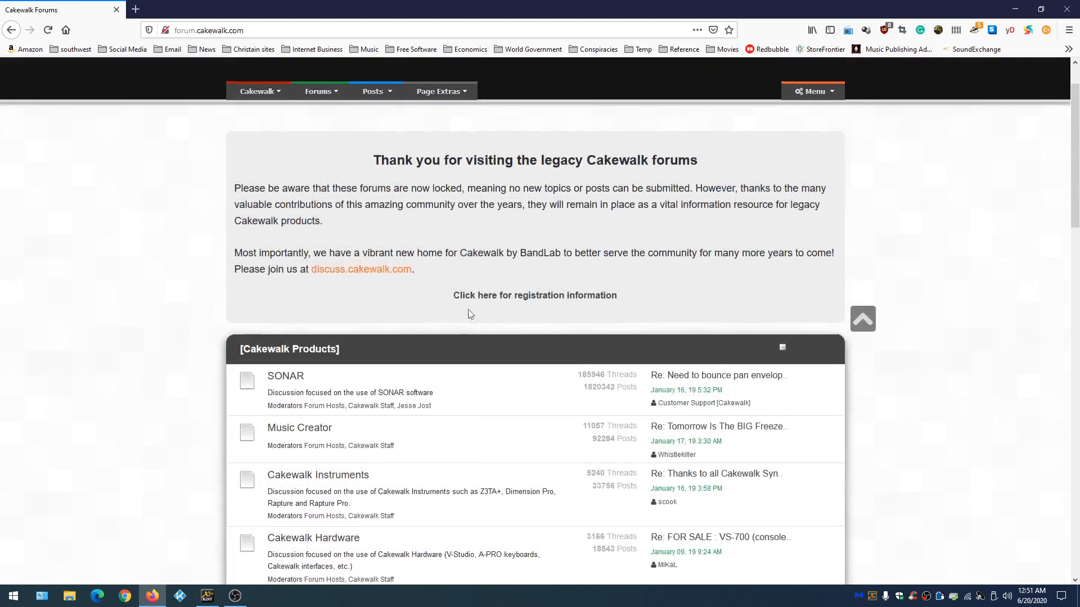
pyautogui.click(364, 272)
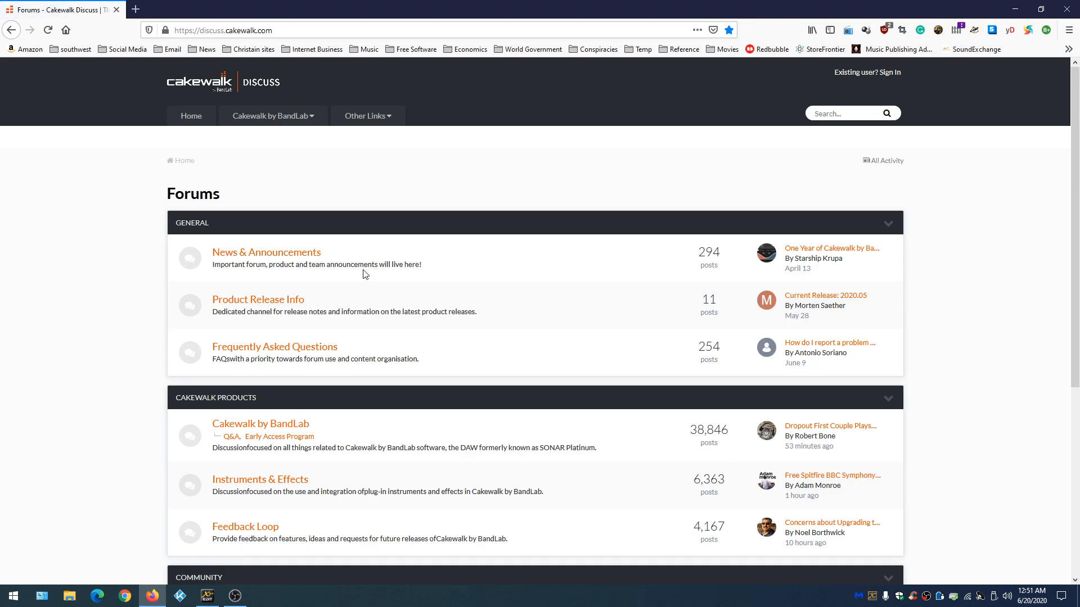
pyautogui.scroll(-2, 364, 275)
pyautogui.scroll(-3, 364, 275)
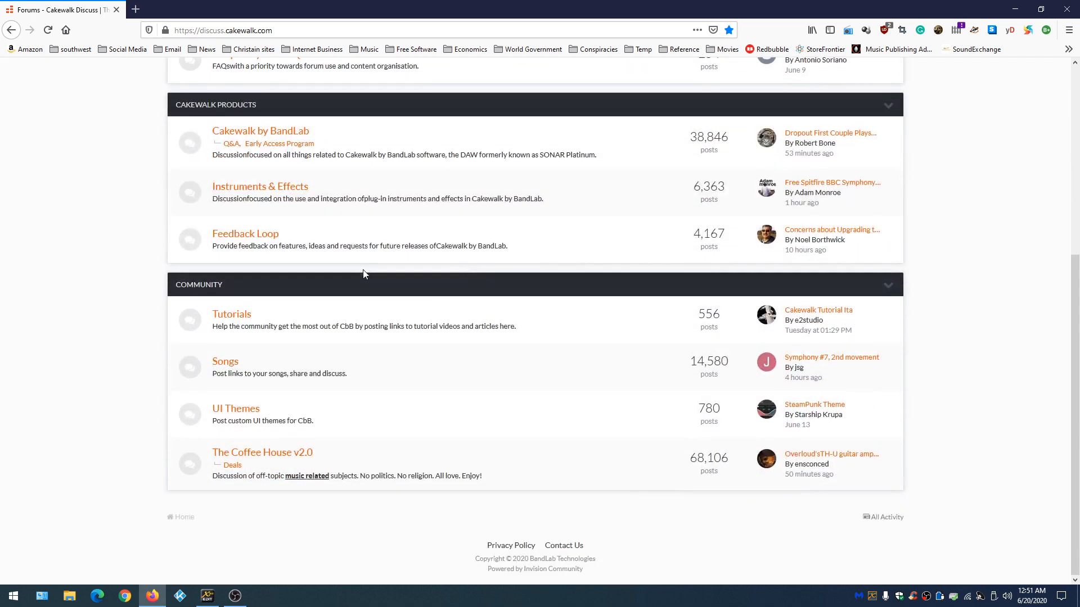
pyautogui.click(244, 412)
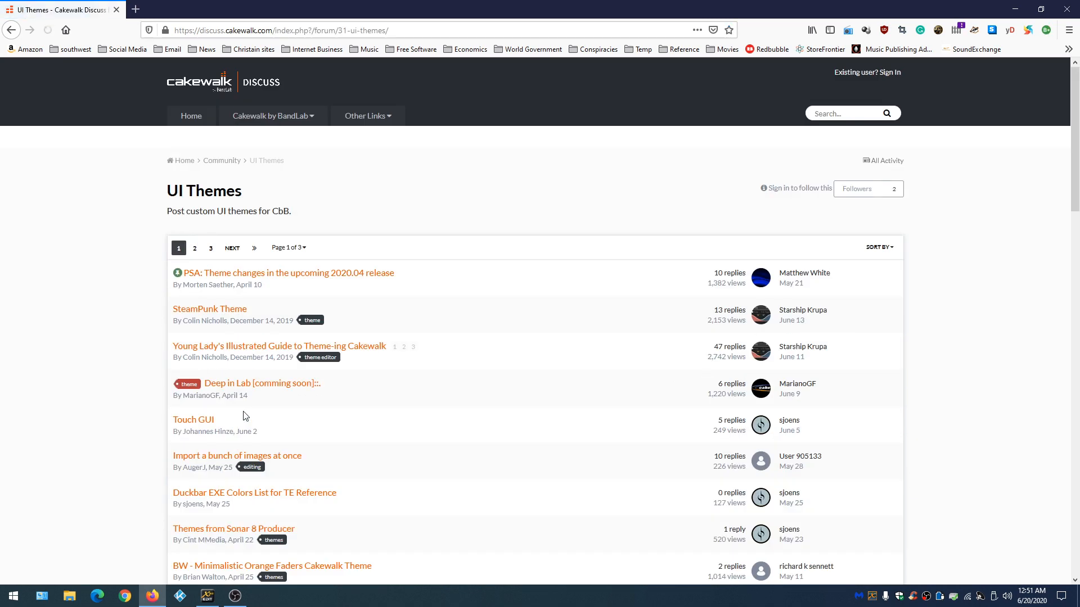
# Browse the list of custom UI themes and examine the screenshots in the SteamPunk and M-Purple Satin theme topics
pyautogui.scroll(-4, 422, 356)
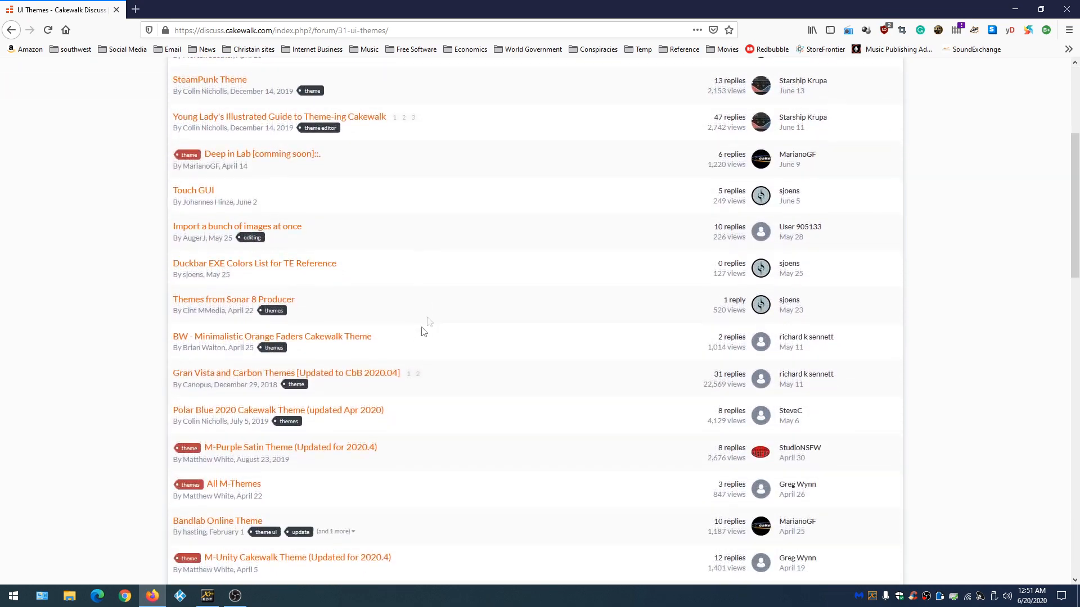
pyautogui.scroll(-5, 477, 211)
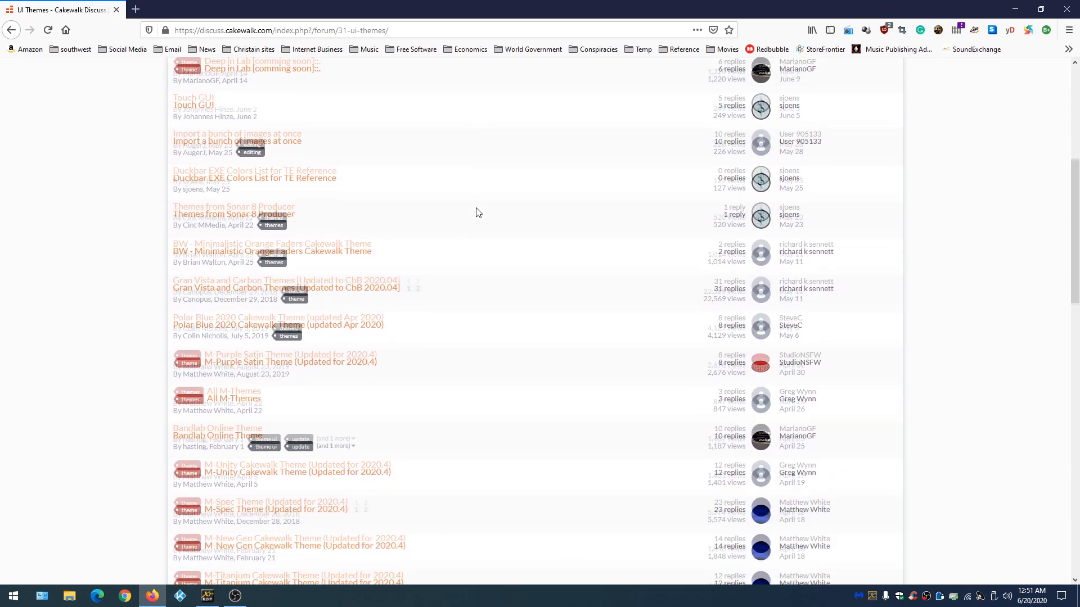
pyautogui.scroll(-1, 477, 212)
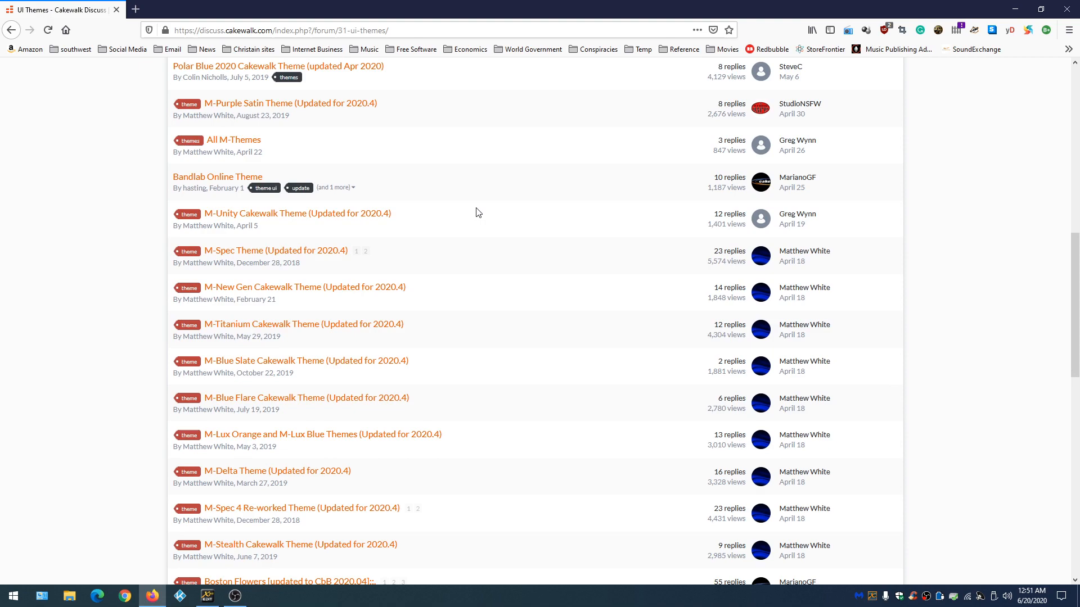
pyautogui.scroll(-5, 477, 212)
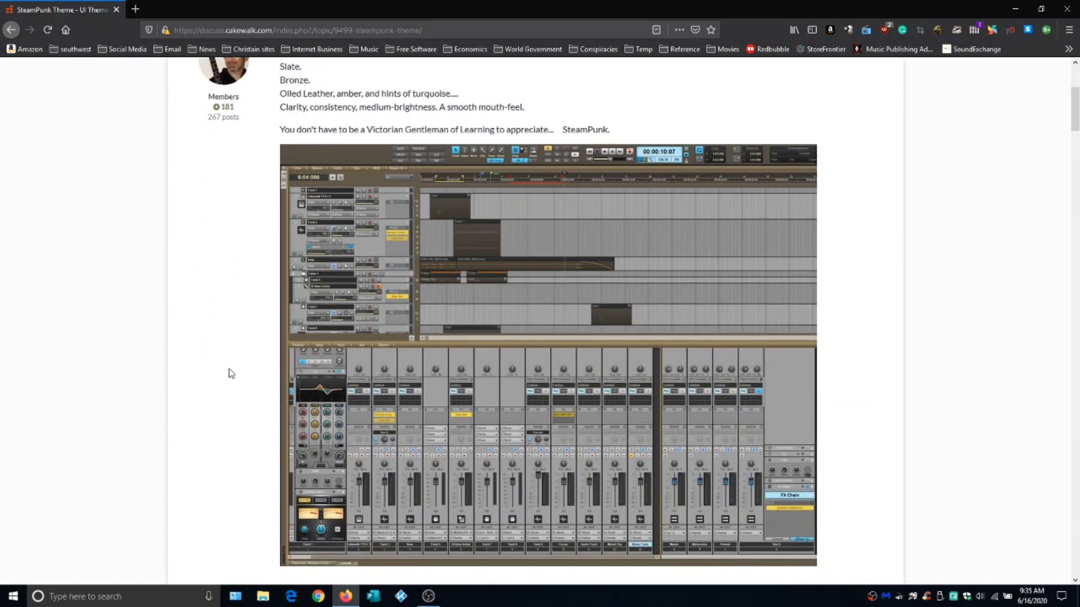
pyautogui.scroll(1, 231, 373)
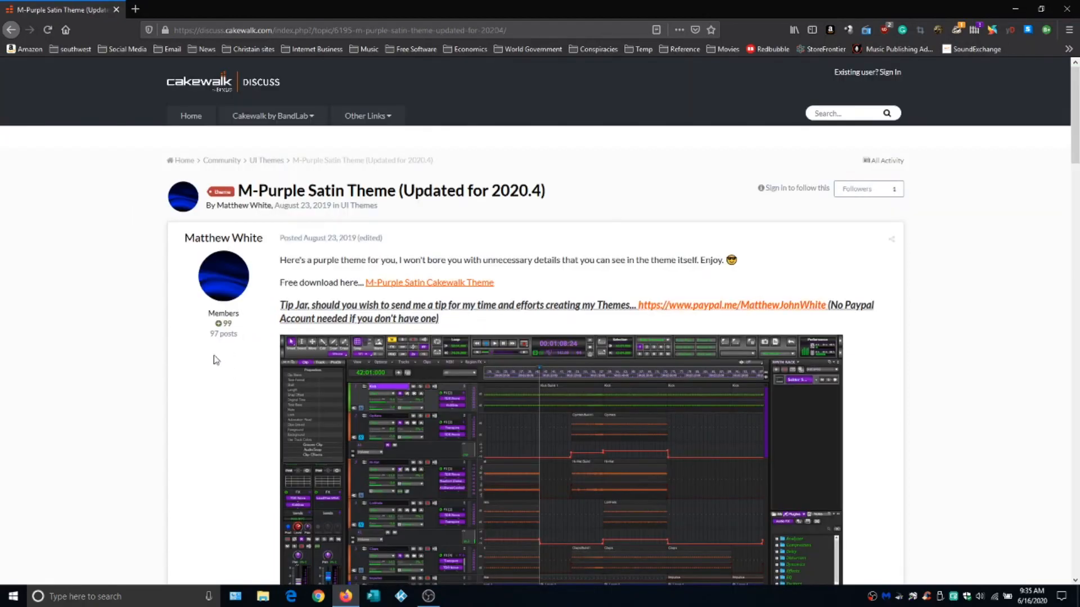
pyautogui.scroll(-6, 214, 360)
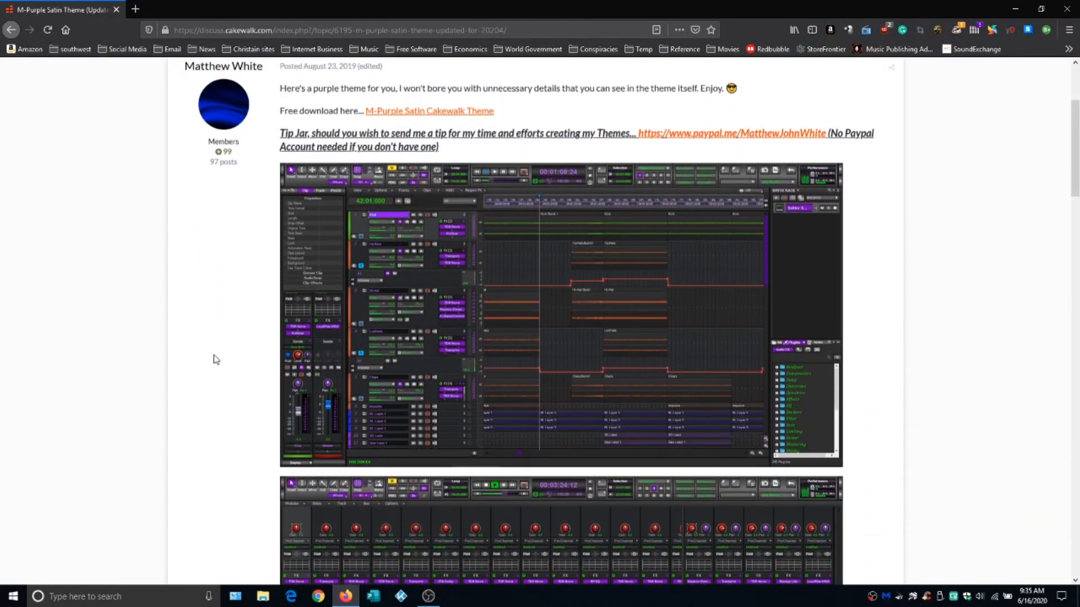
pyautogui.scroll(-10, 215, 358)
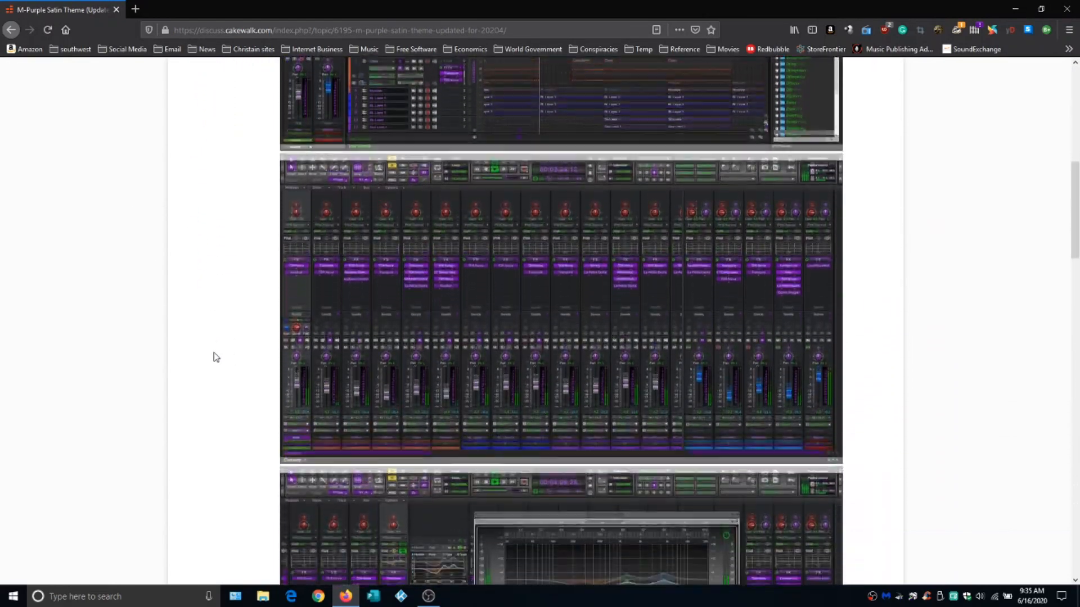
pyautogui.scroll(-3, 214, 357)
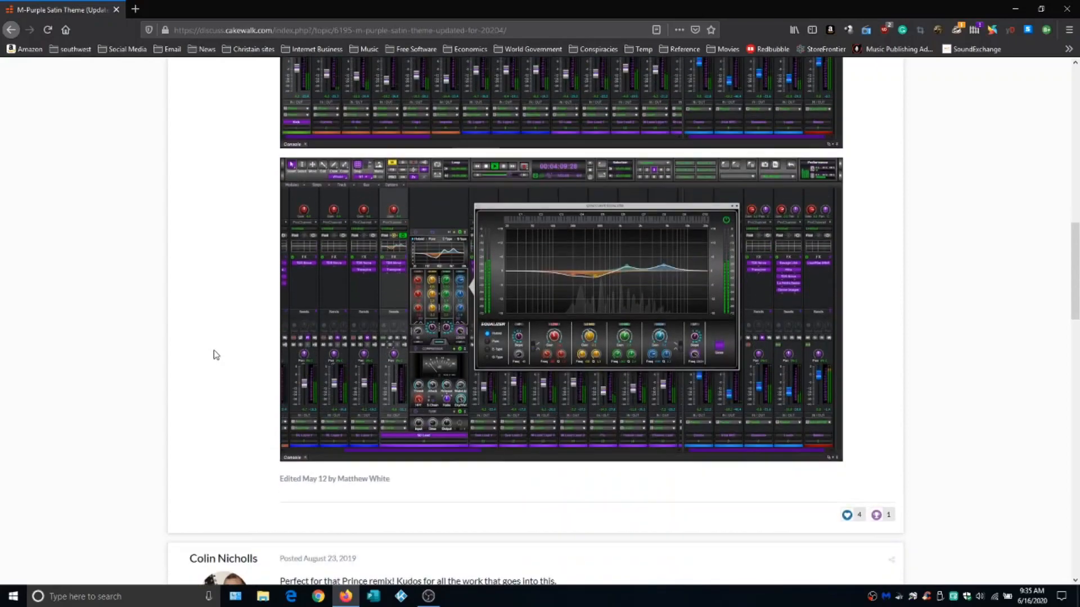
pyautogui.scroll(10, 214, 355)
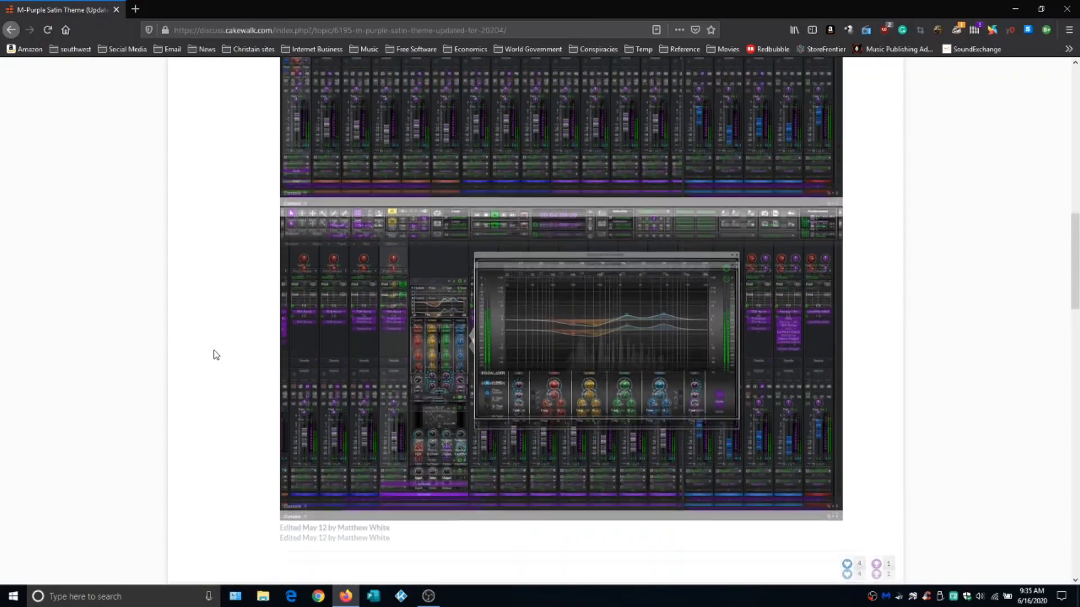
pyautogui.scroll(7, 214, 355)
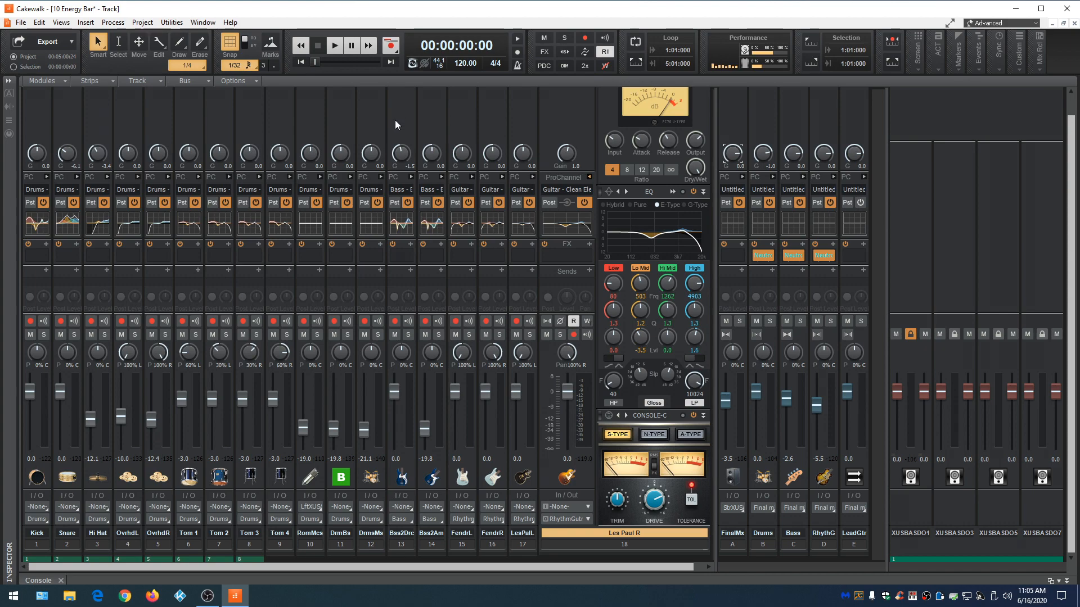
# Preview the Mercury theme in Cakewalk's theme preferences, then apply the Blue Flare theme and close the preferences
pyautogui.press('p')
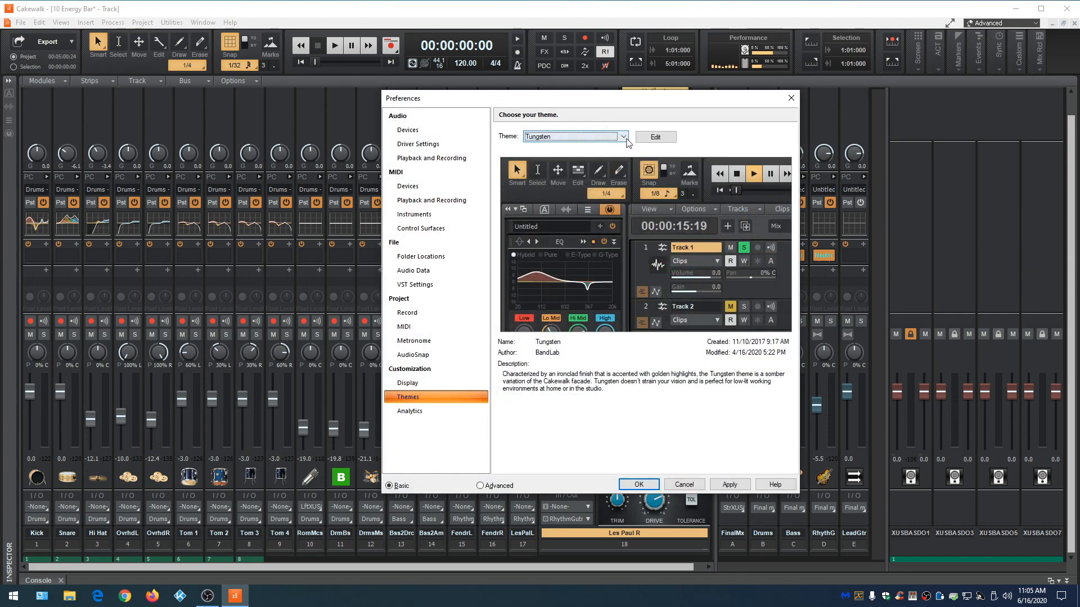
pyautogui.click(624, 137)
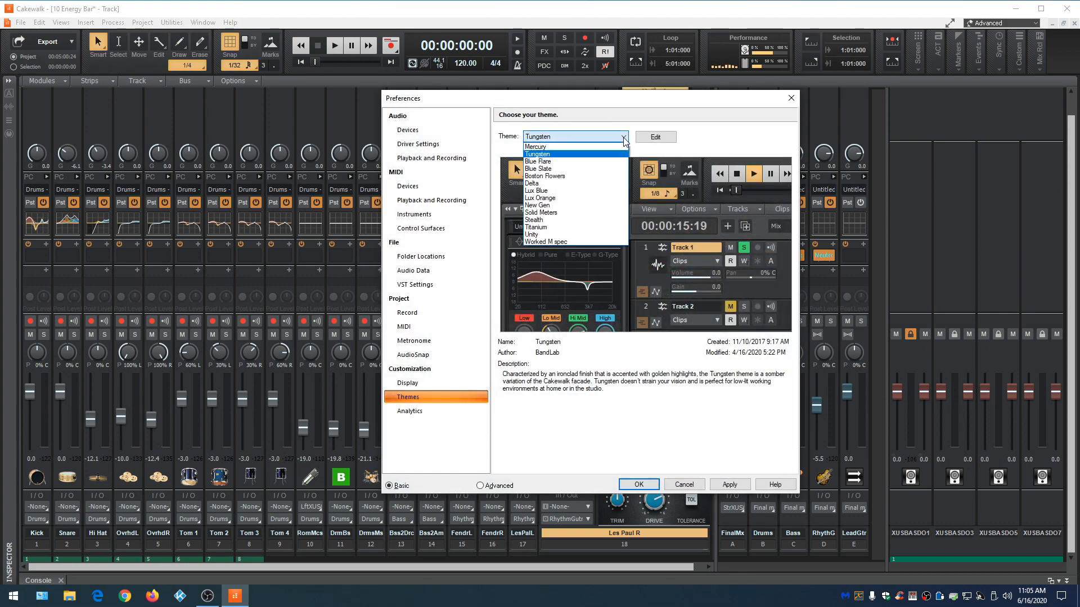
pyautogui.click(588, 148)
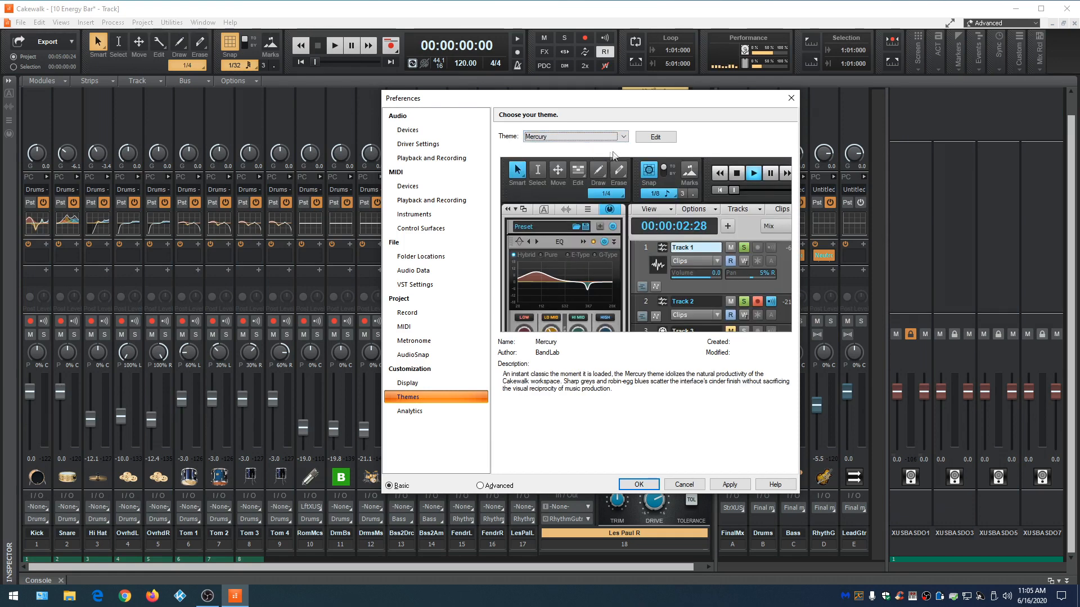
pyautogui.click(625, 137)
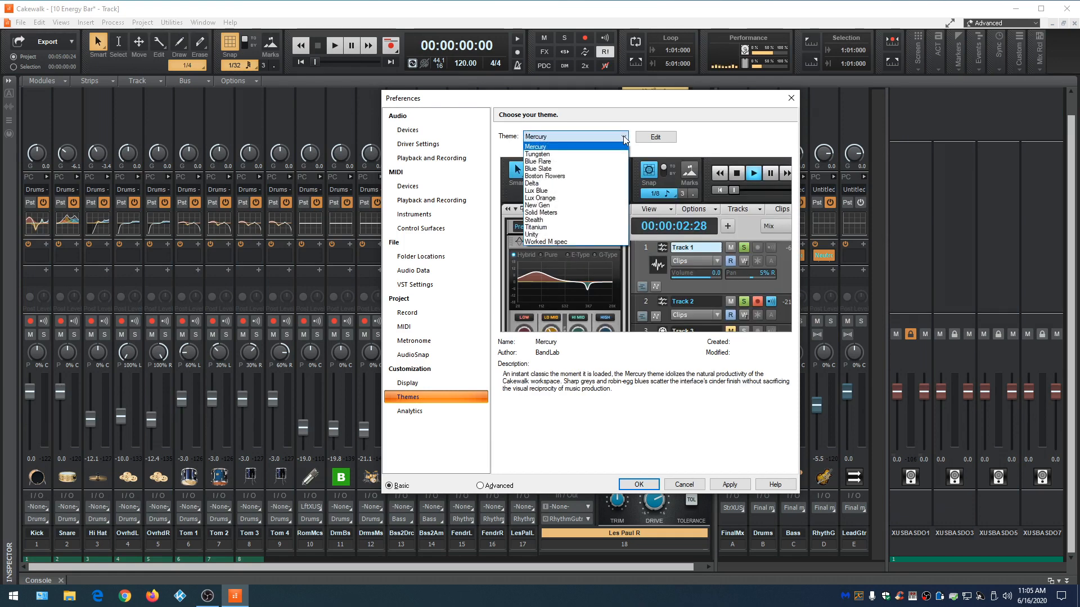
pyautogui.click(596, 162)
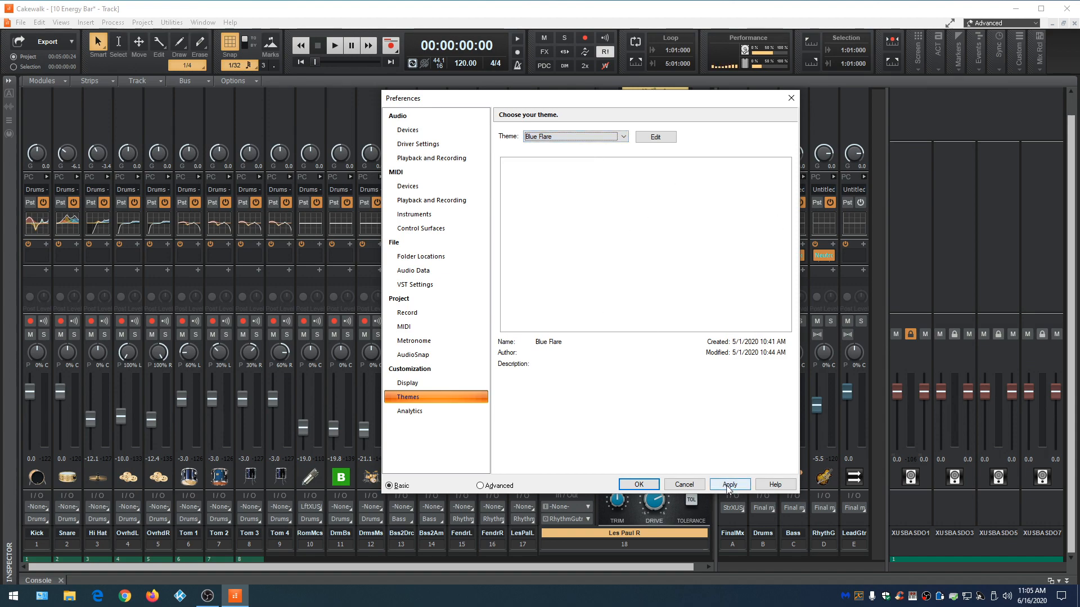
pyautogui.click(728, 485)
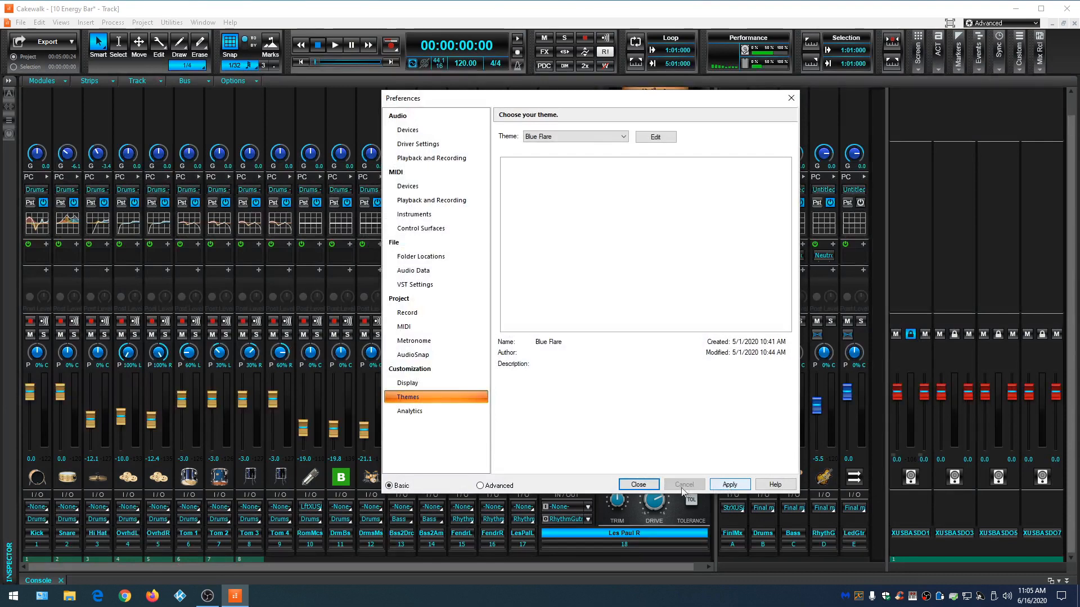
pyautogui.click(639, 486)
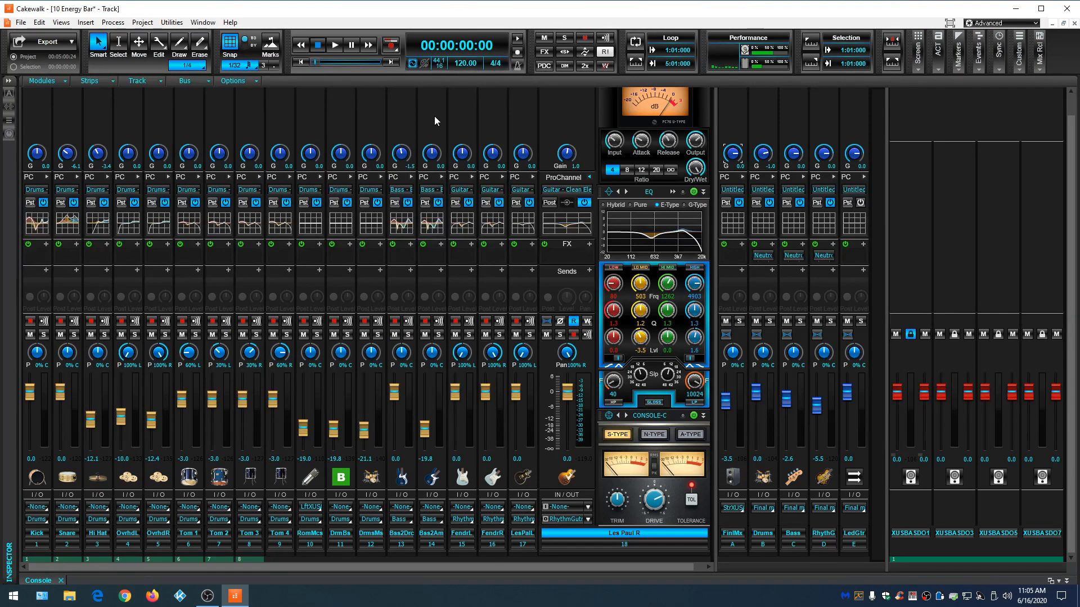
# Apply the Blue Slate theme in the theme preferences and close them to show the console
pyautogui.press('p')
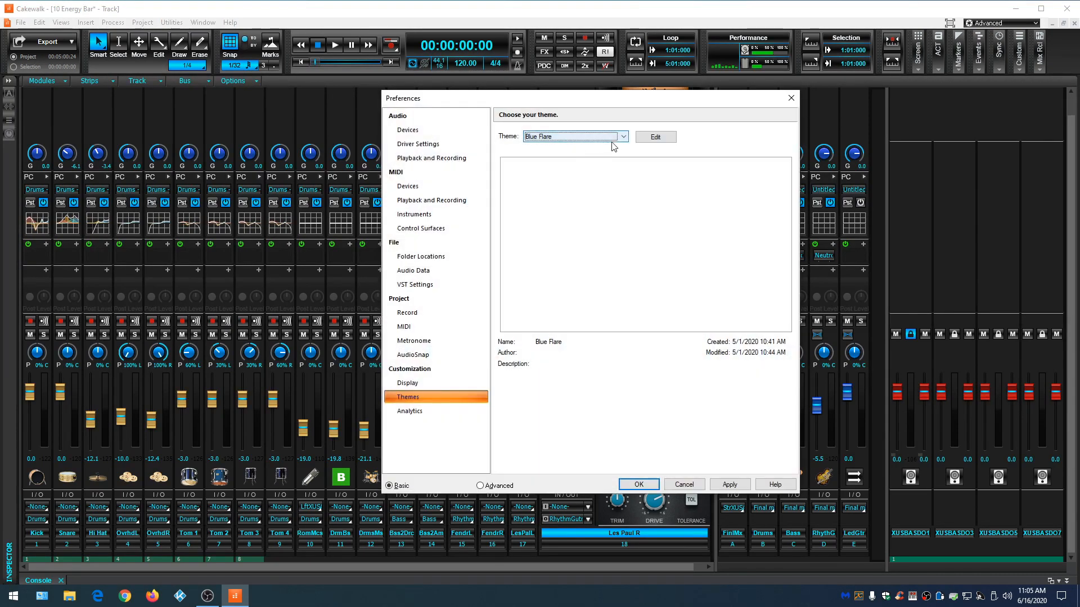
pyautogui.click(624, 139)
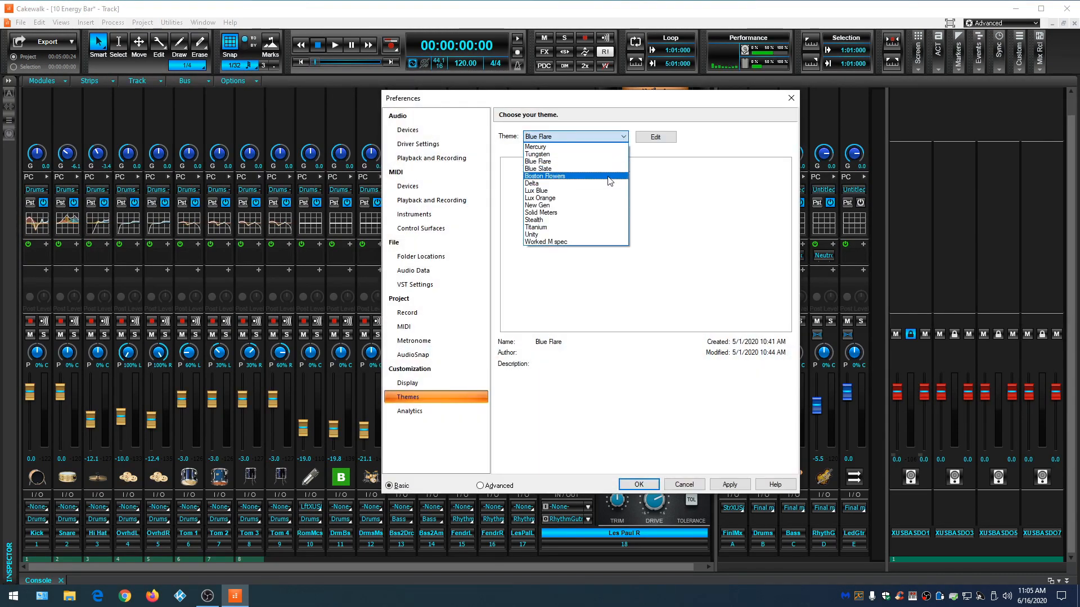
pyautogui.click(610, 172)
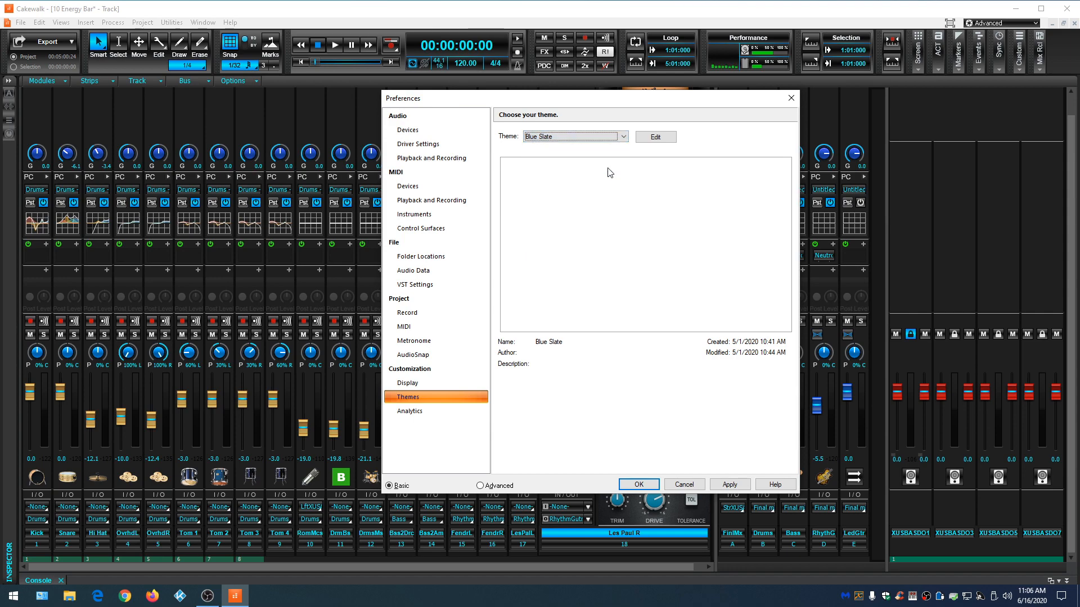
pyautogui.click(730, 485)
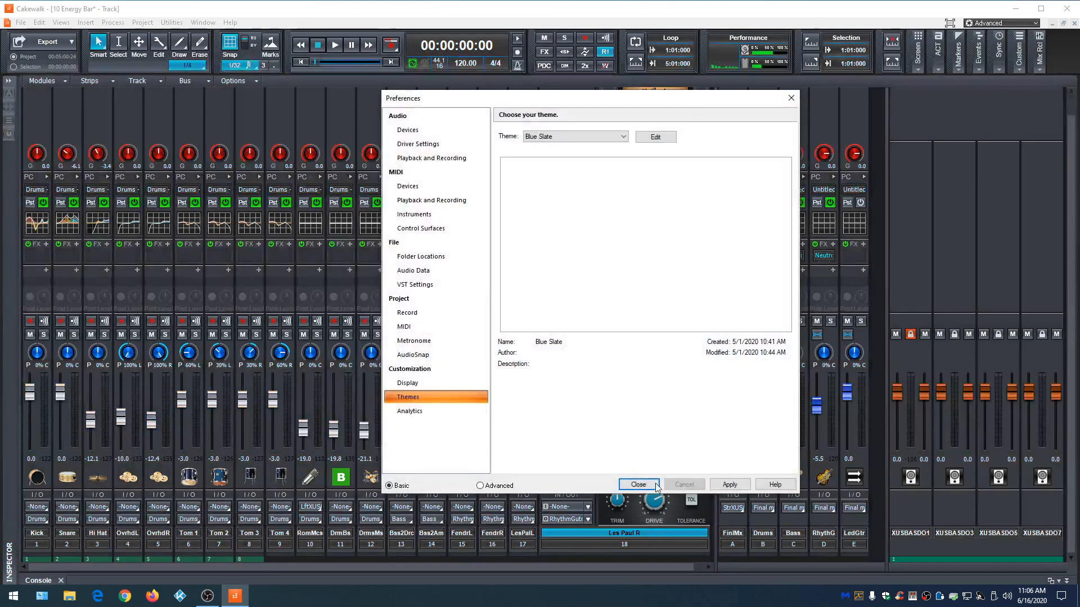
pyautogui.click(655, 486)
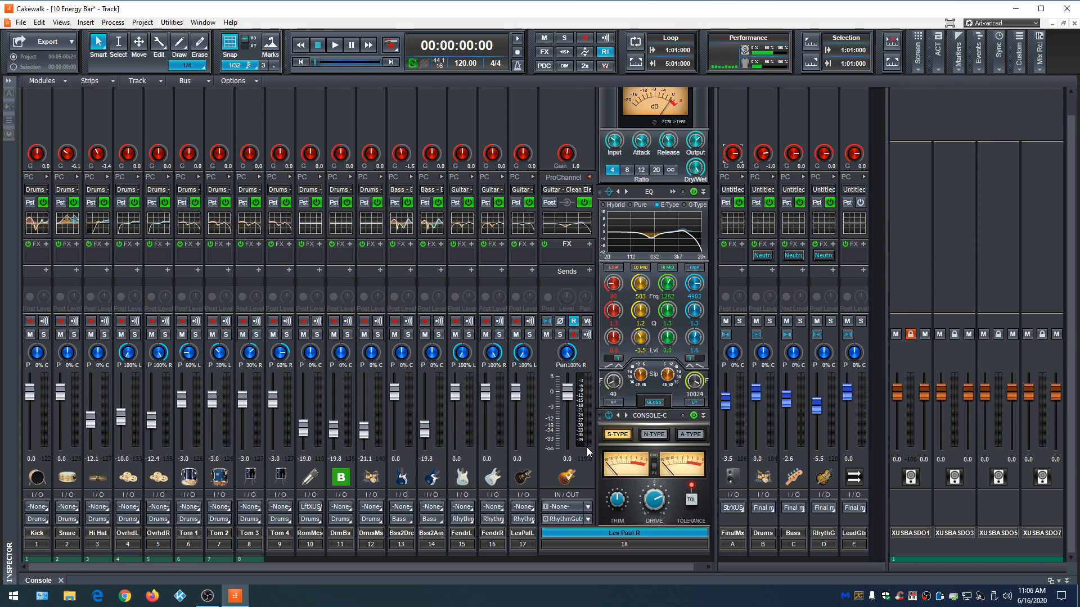
# Switch the interface theme to Boston Flowers, apply it and close the preferences
pyautogui.press('p')
pyautogui.click(624, 137)
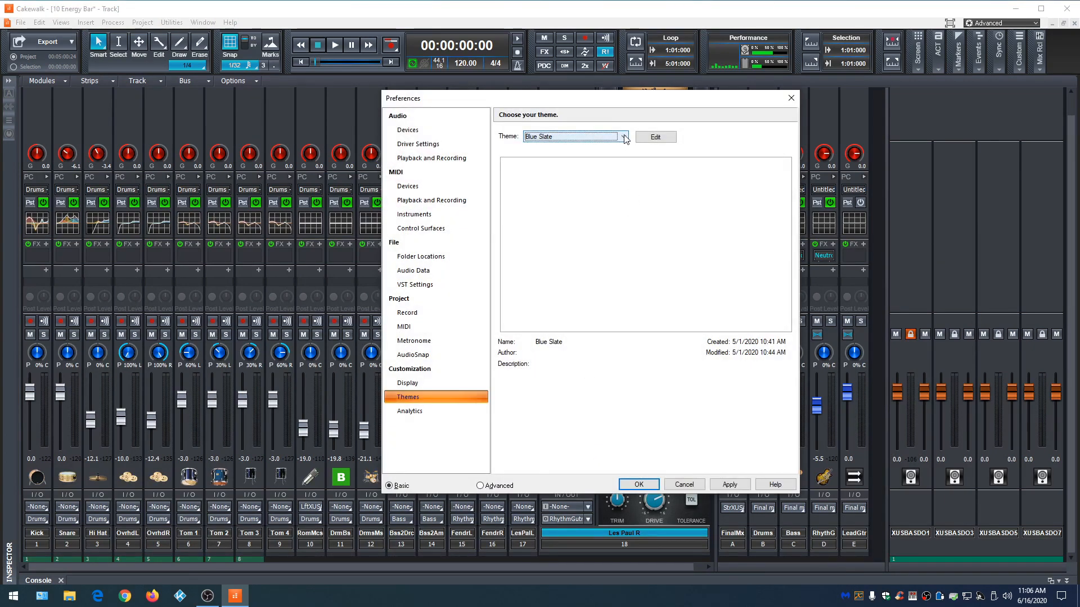
pyautogui.click(607, 177)
pyautogui.click(728, 485)
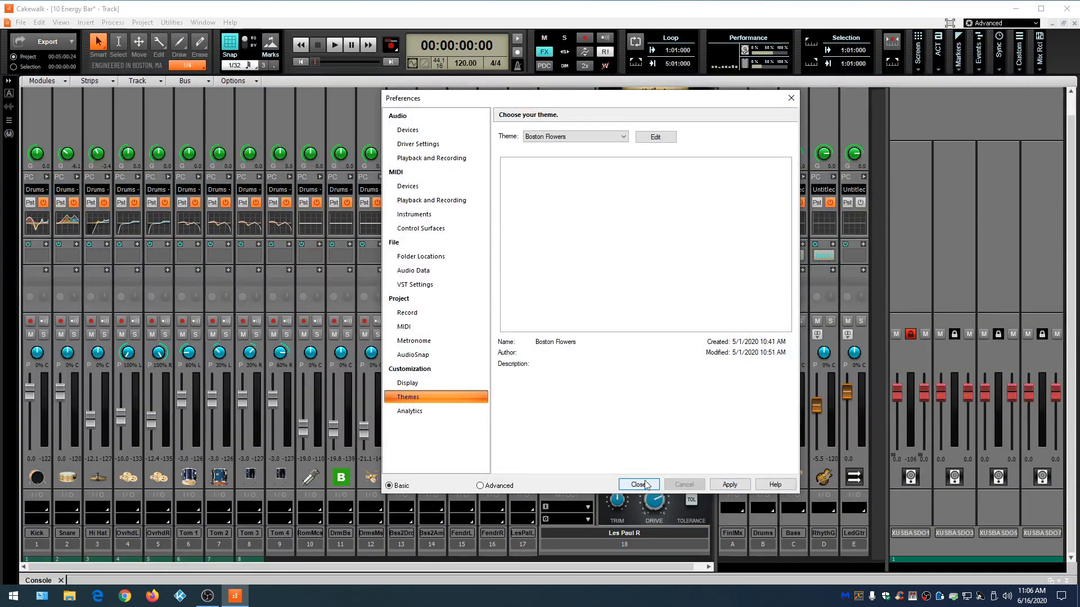
pyautogui.click(646, 486)
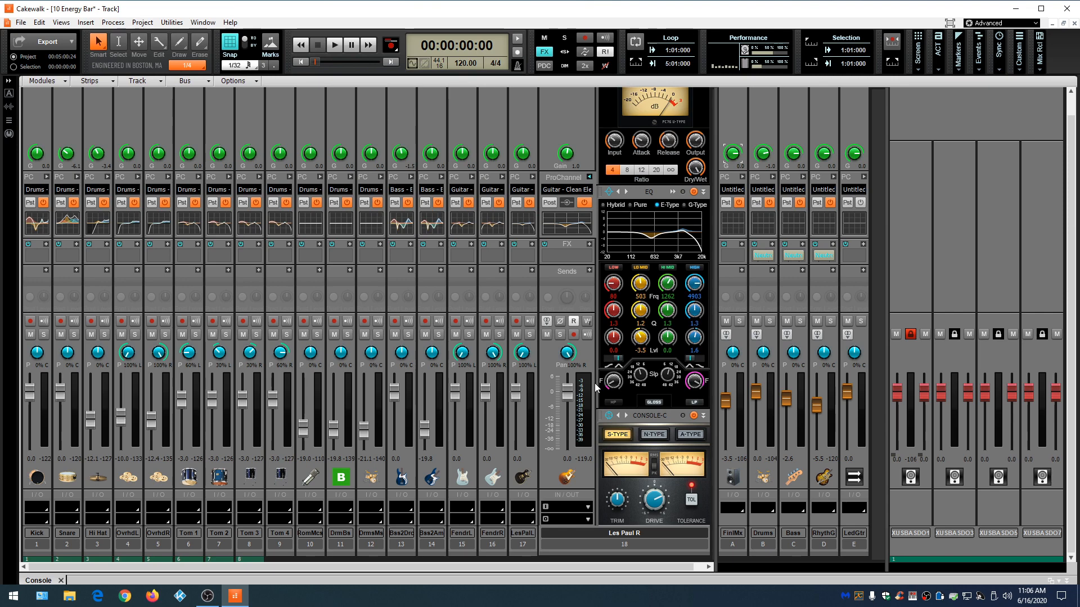
# Change the interface theme to Delta, apply it and close the preferences
pyautogui.press('p')
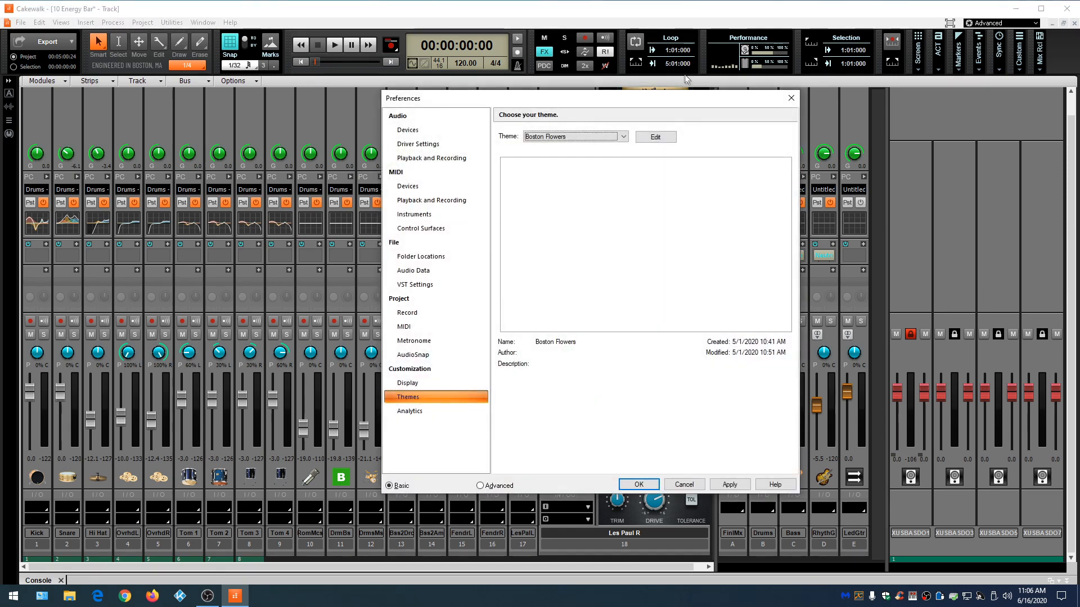
pyautogui.click(625, 137)
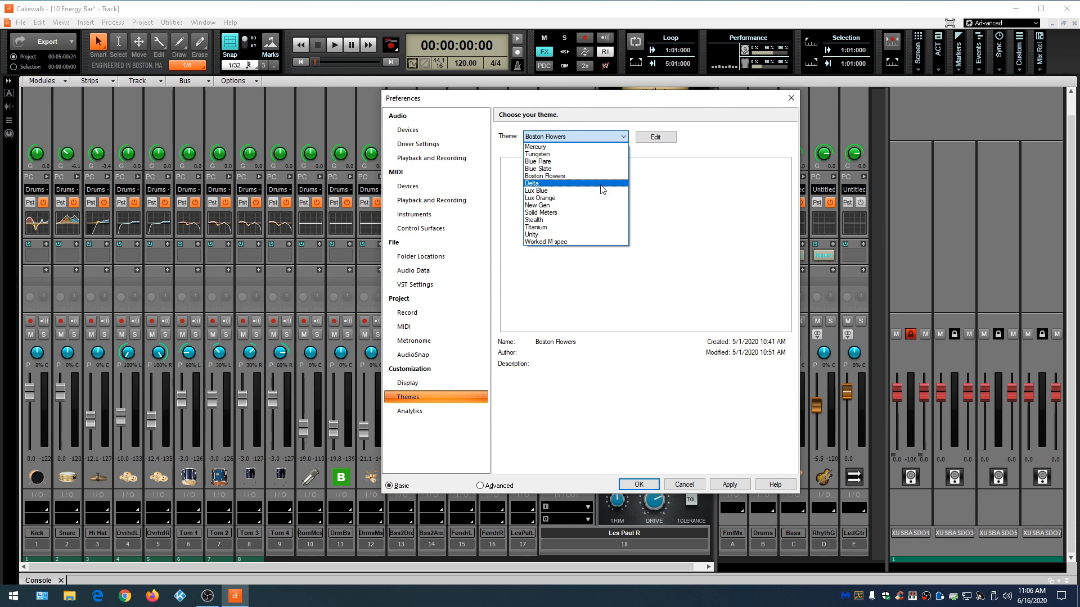
pyautogui.click(600, 185)
pyautogui.click(729, 485)
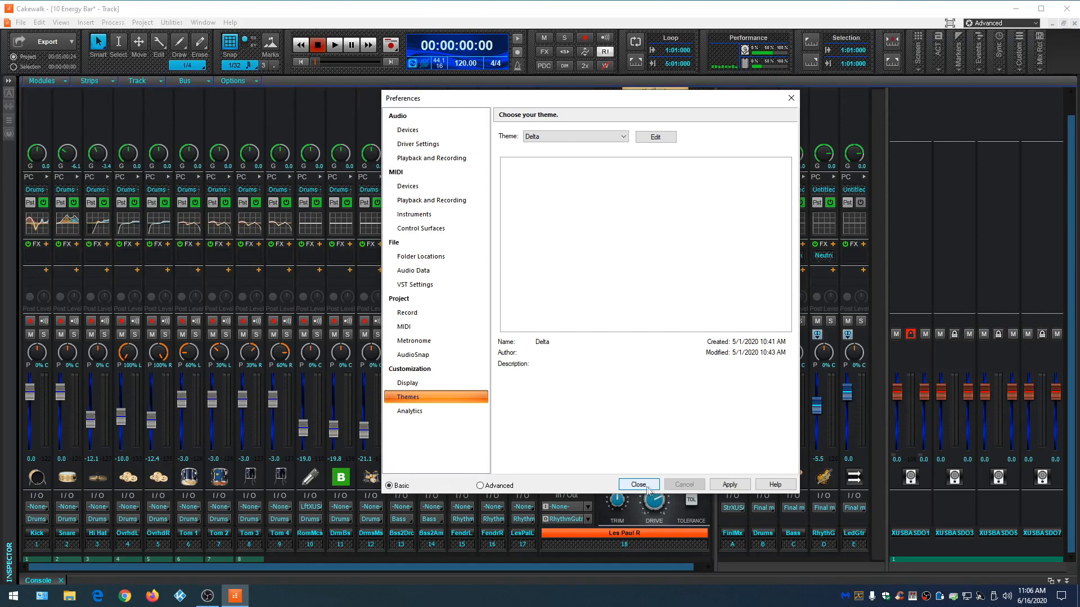
pyautogui.click(645, 487)
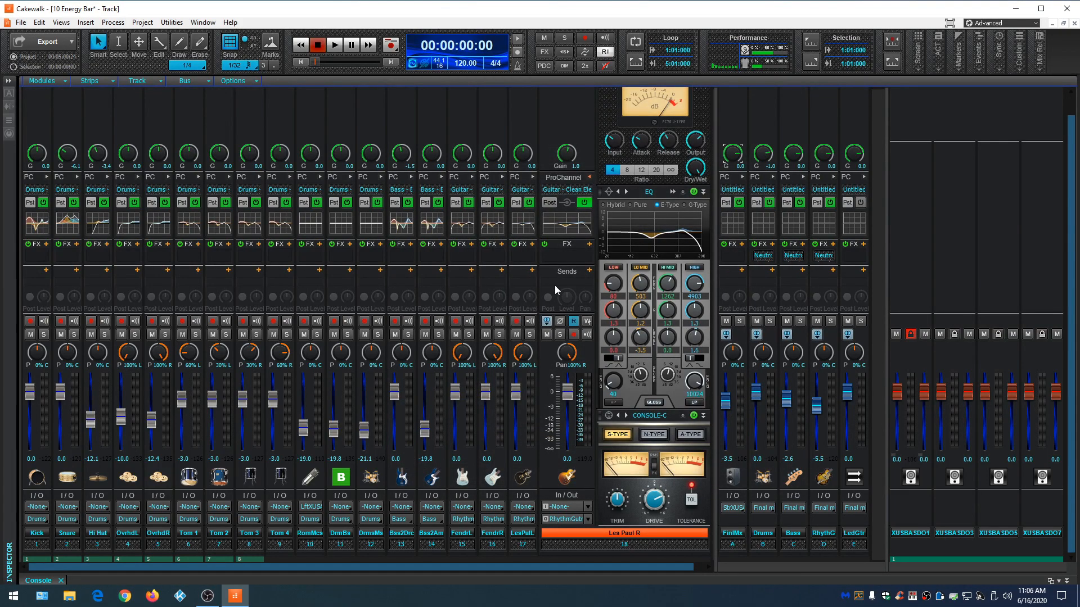
# Pass over Lux Blue in the theme preferences, apply the Stealth theme and close the preferences
pyautogui.press('p')
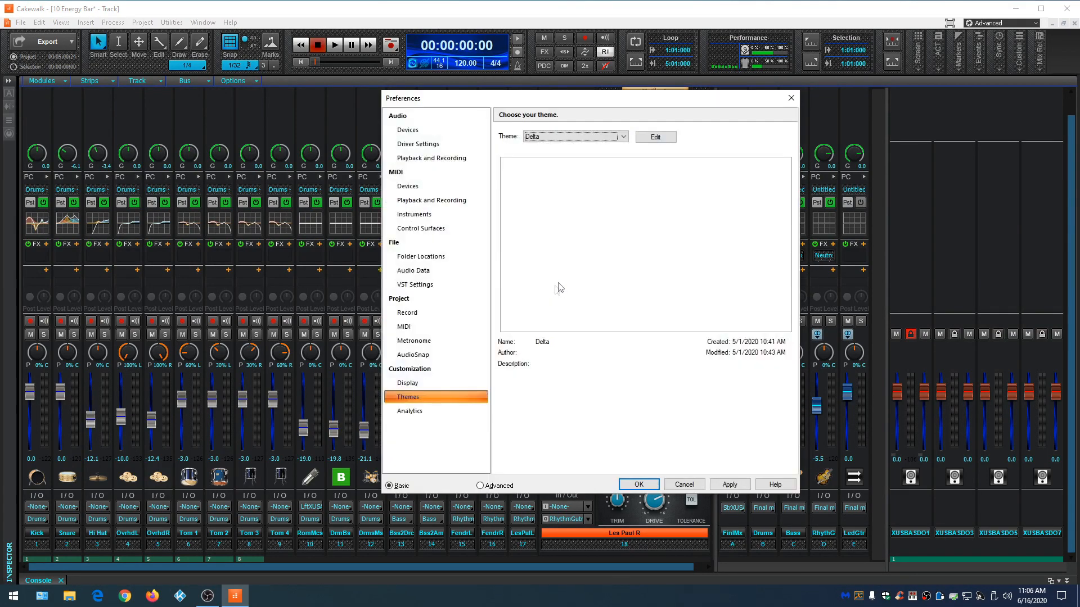
pyautogui.click(623, 138)
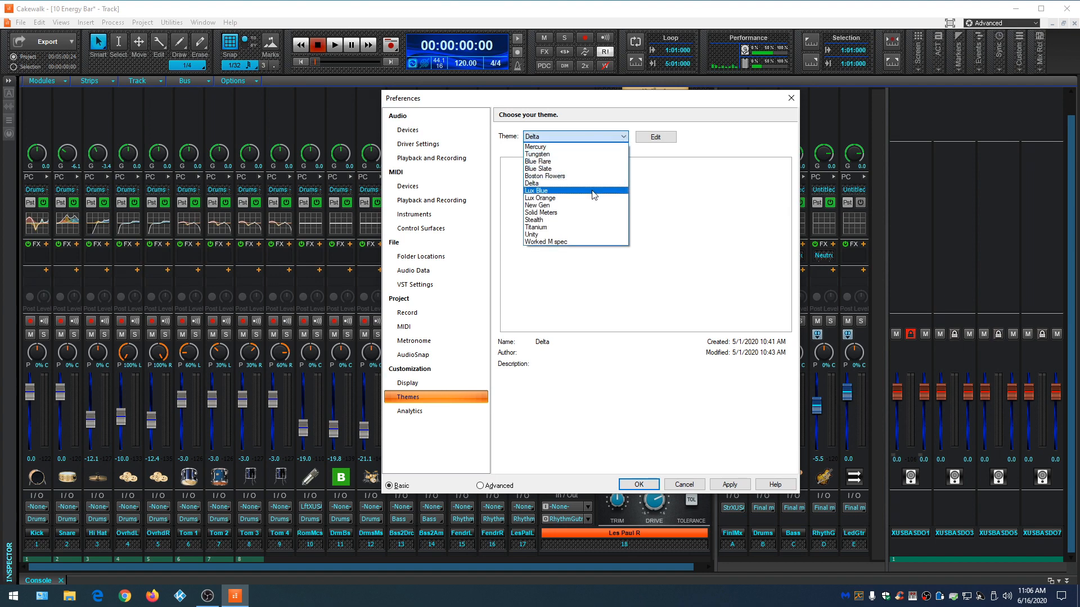
pyautogui.click(593, 191)
pyautogui.click(619, 140)
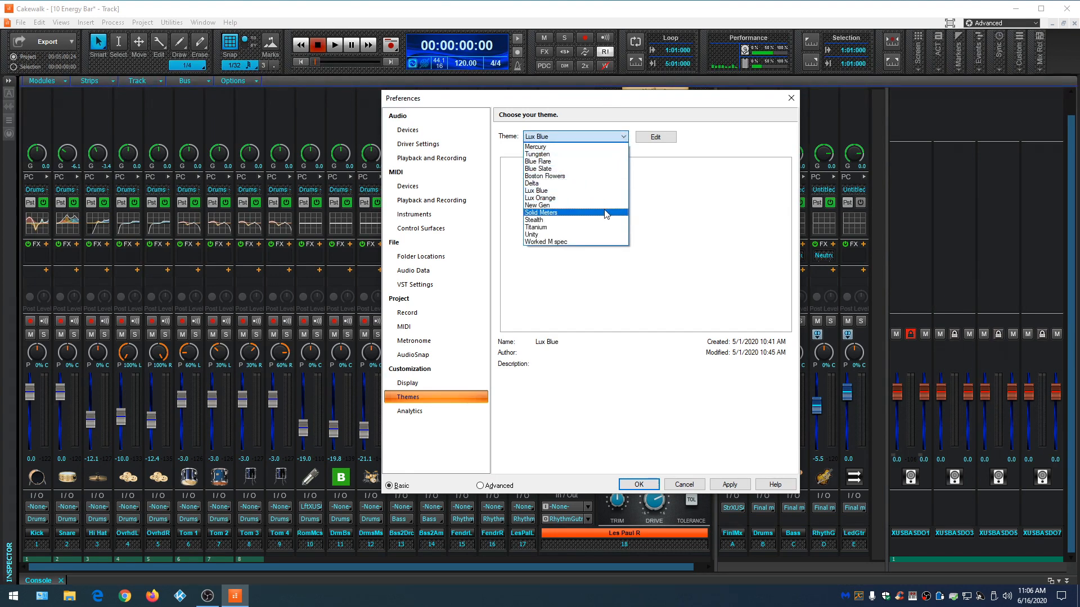
pyautogui.click(604, 220)
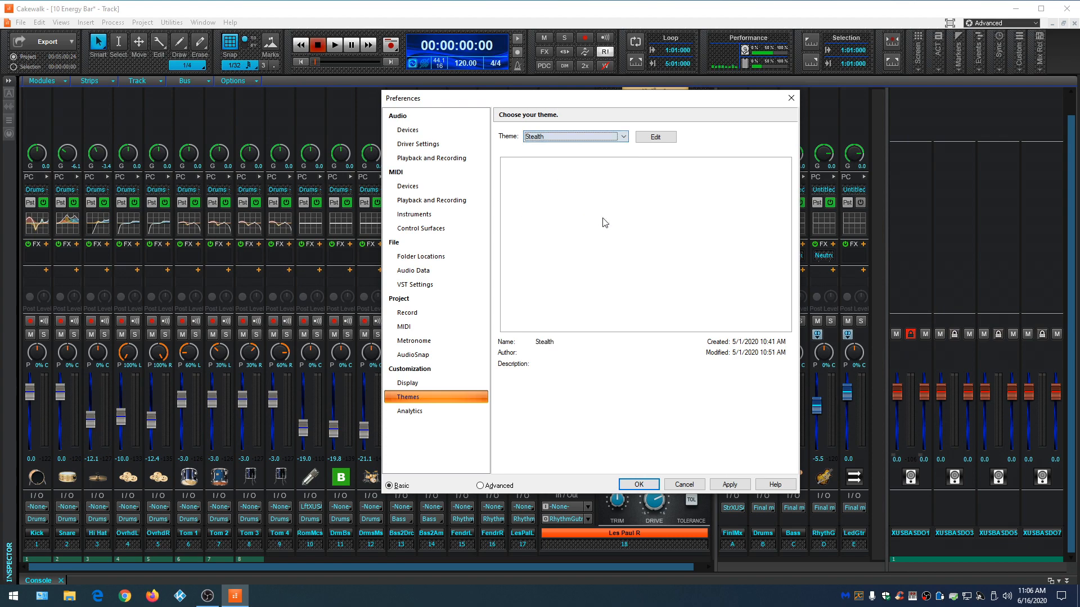
pyautogui.click(736, 487)
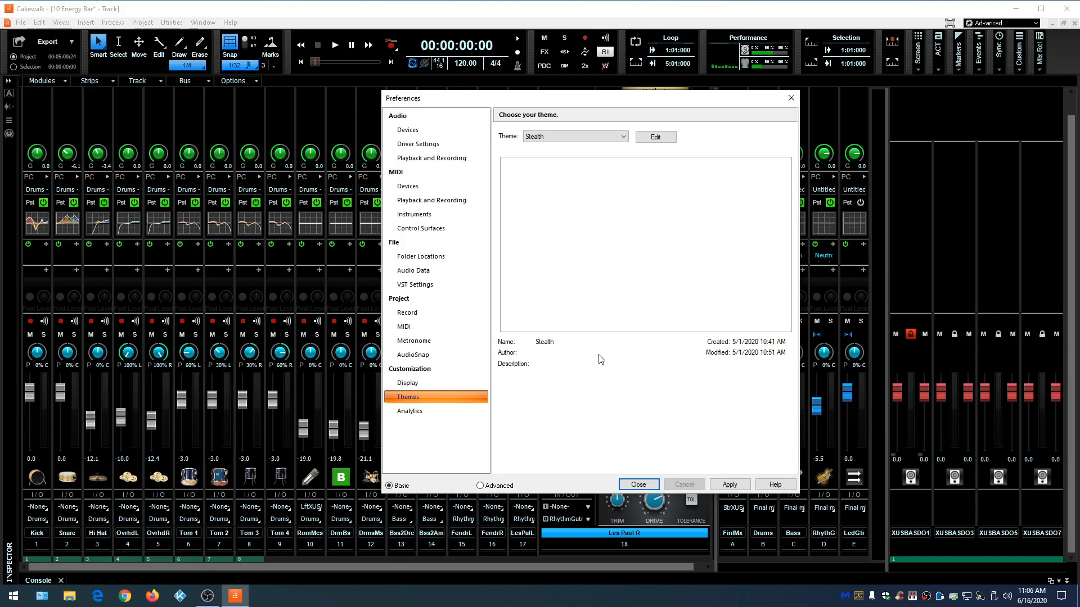
pyautogui.click(791, 98)
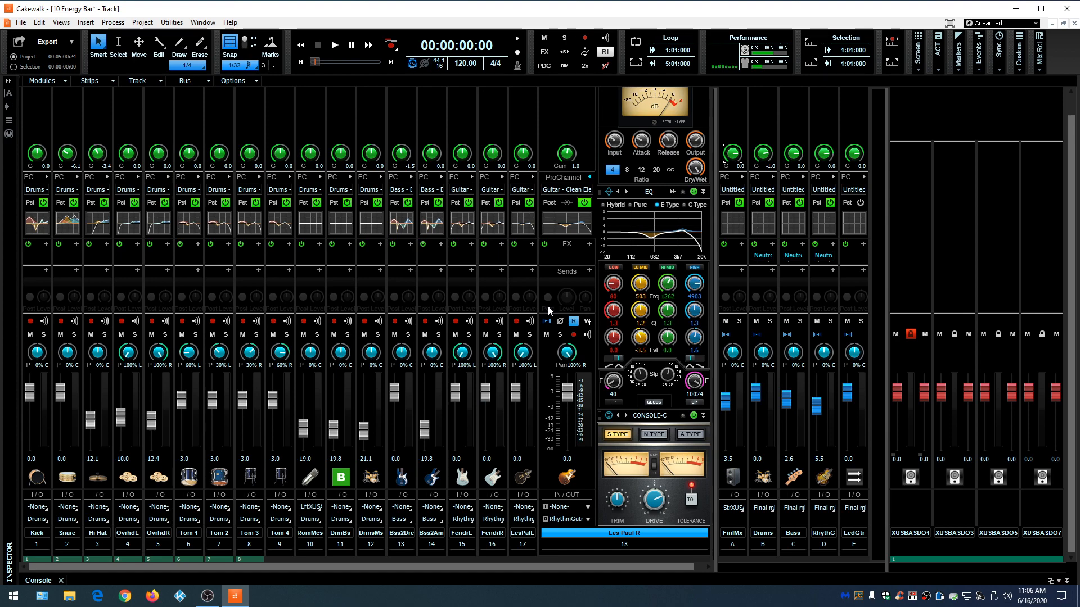
# Switch the interface theme to Titanium, apply it and close the preferences
pyautogui.press('p')
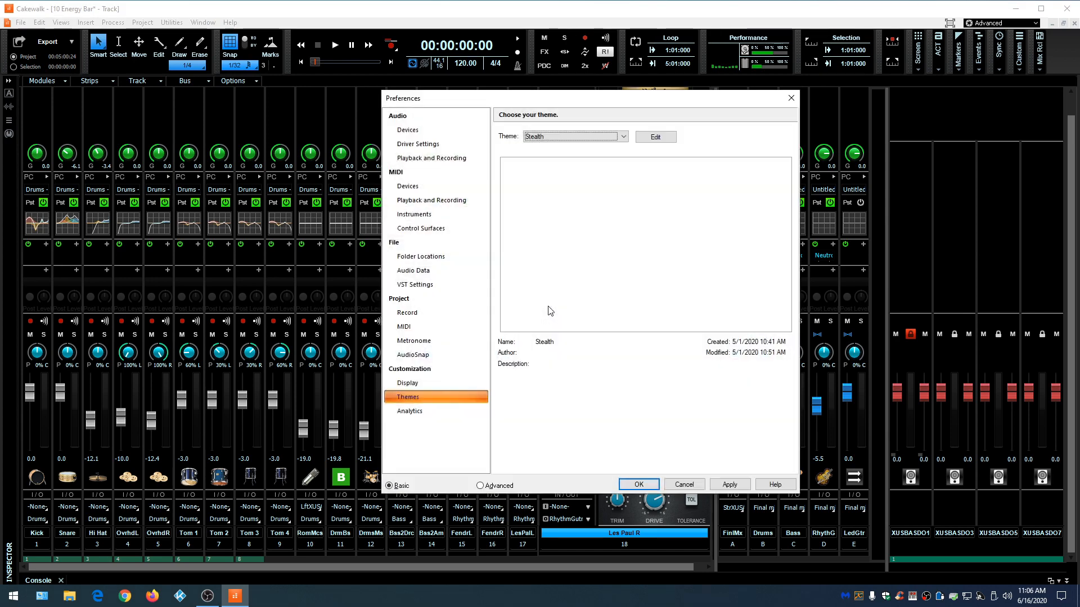
pyautogui.click(609, 141)
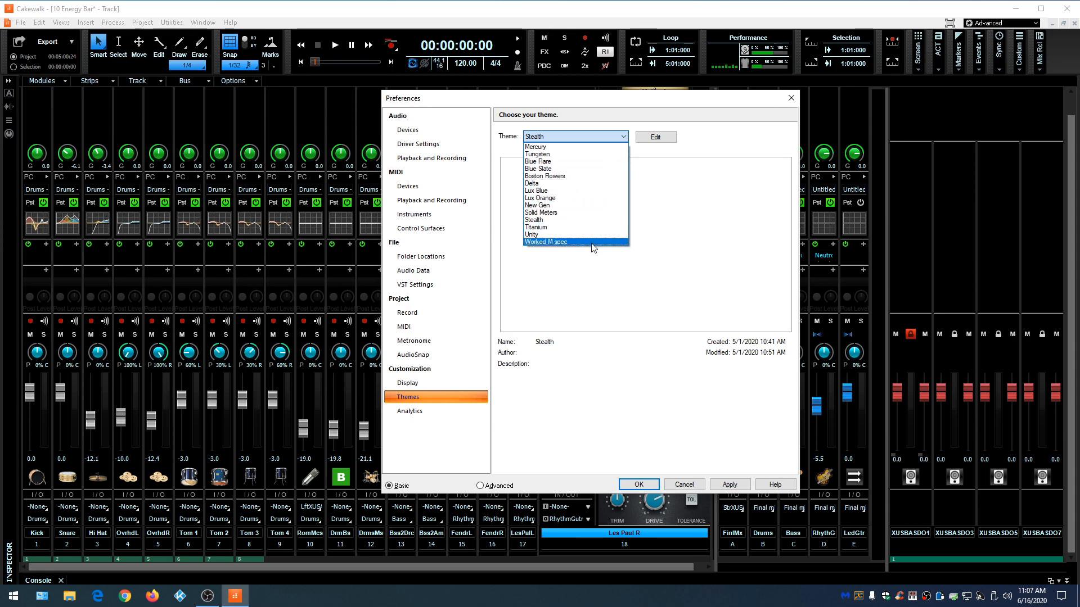
pyautogui.click(593, 227)
pyautogui.click(725, 483)
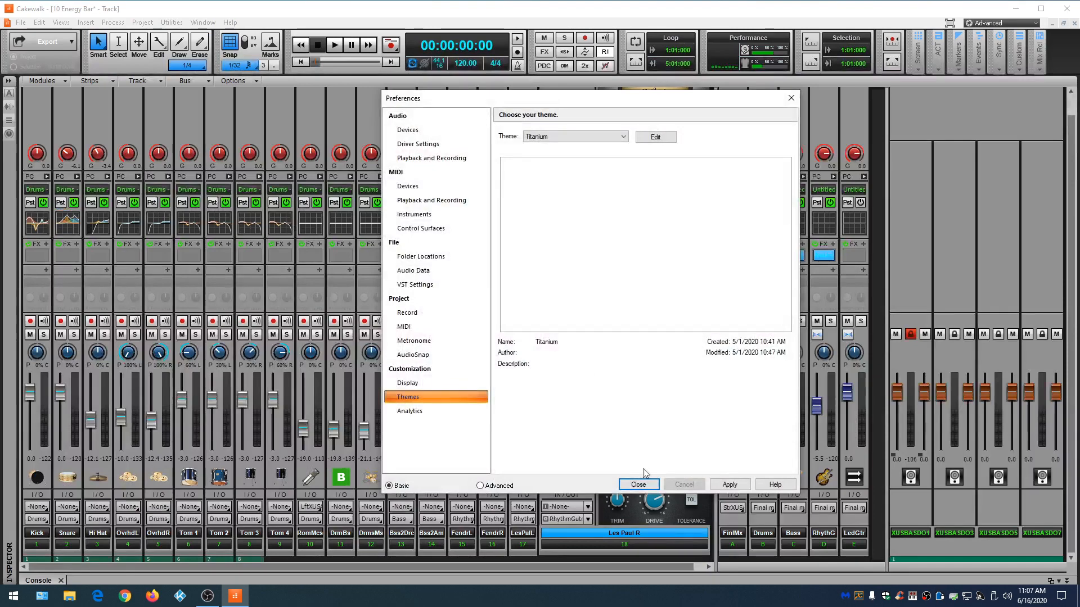
pyautogui.click(638, 484)
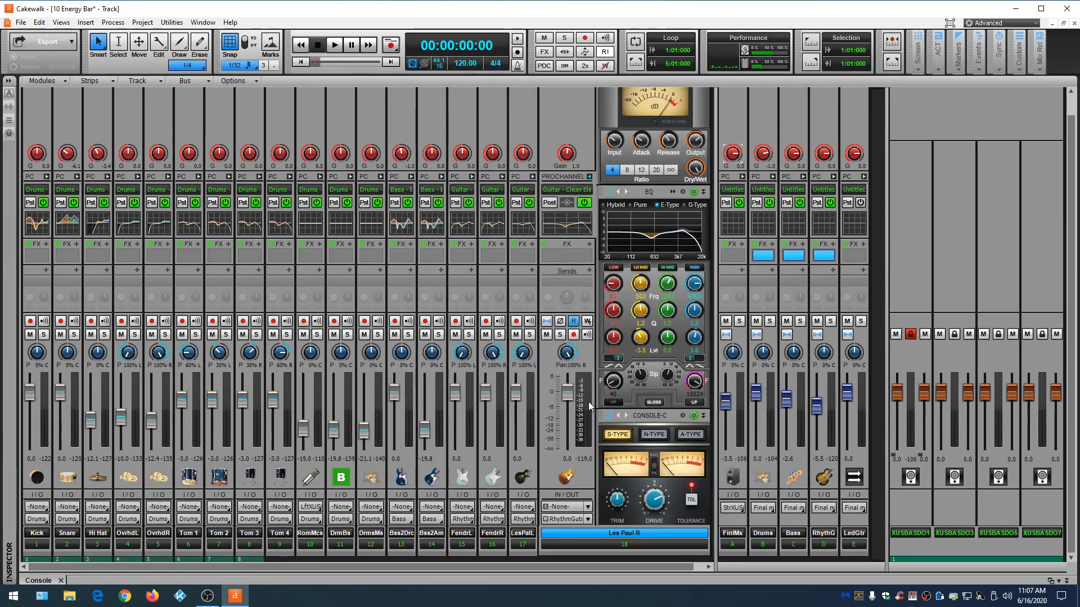
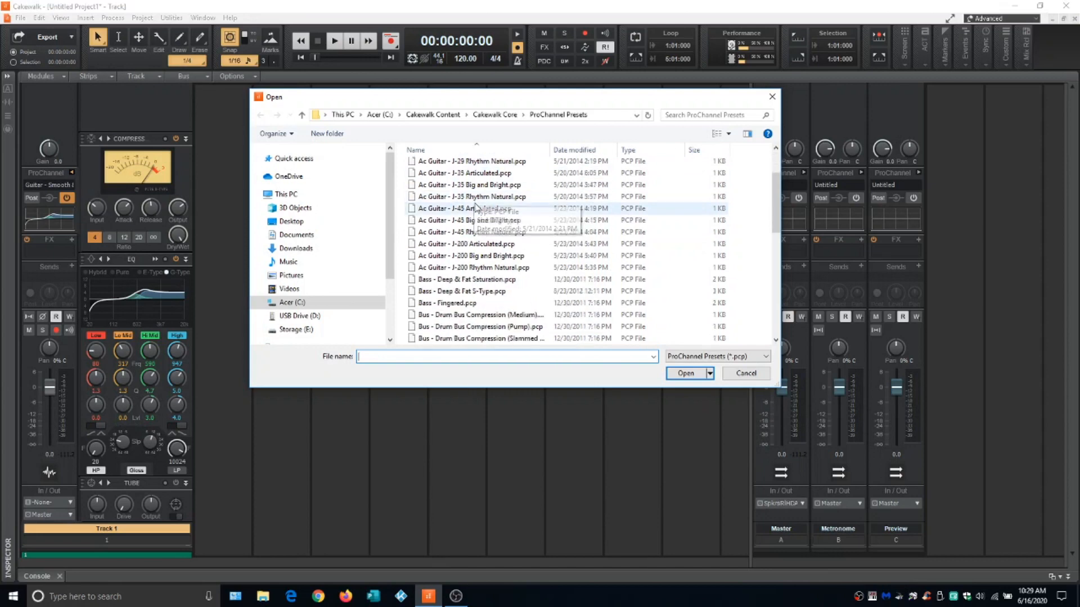
# Look through the preset files in the ProChannel Presets folder and leave the Open dialog without loading one
pyautogui.scroll(-2, 478, 273)
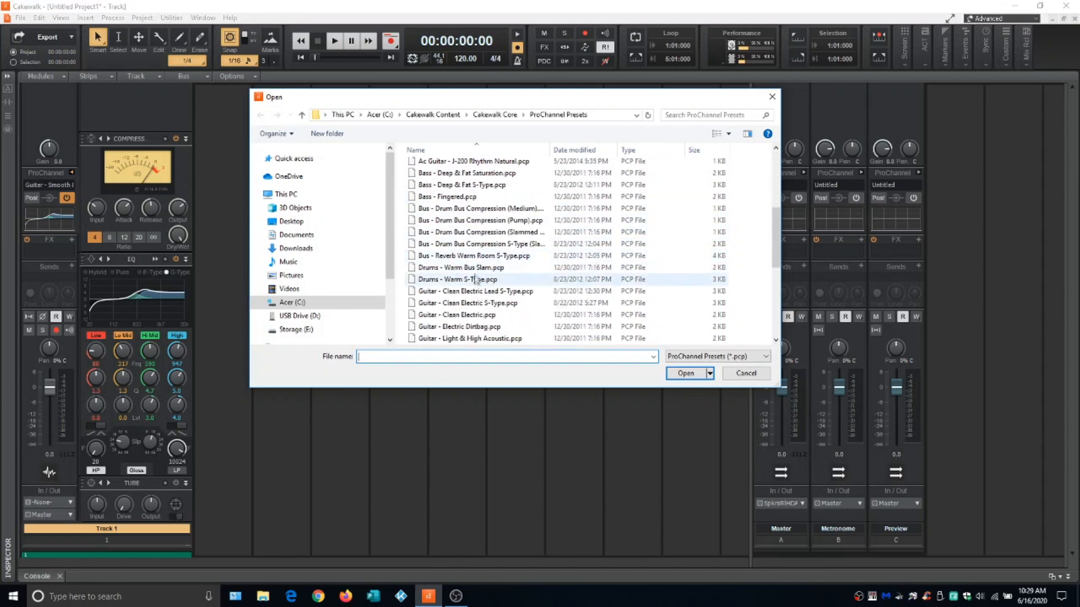
pyautogui.scroll(-2, 475, 281)
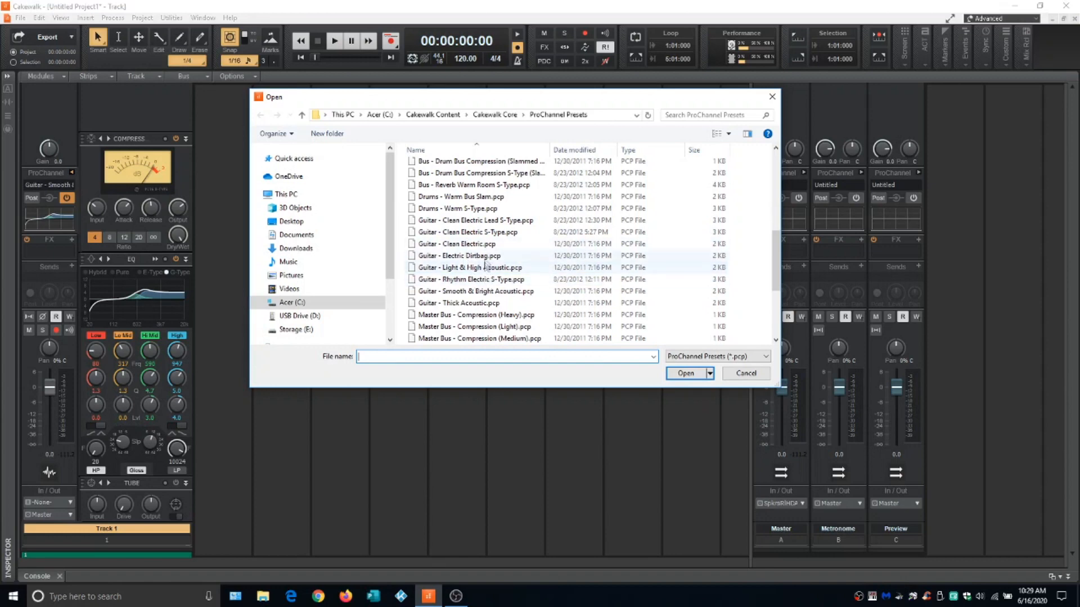
pyautogui.scroll(-4, 481, 254)
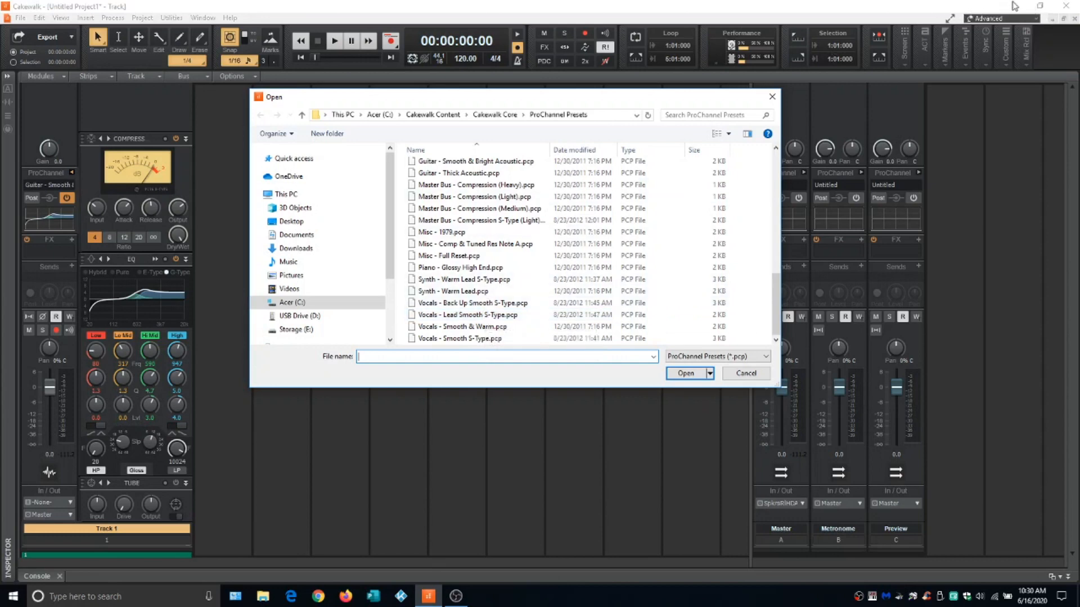
pyautogui.click(746, 373)
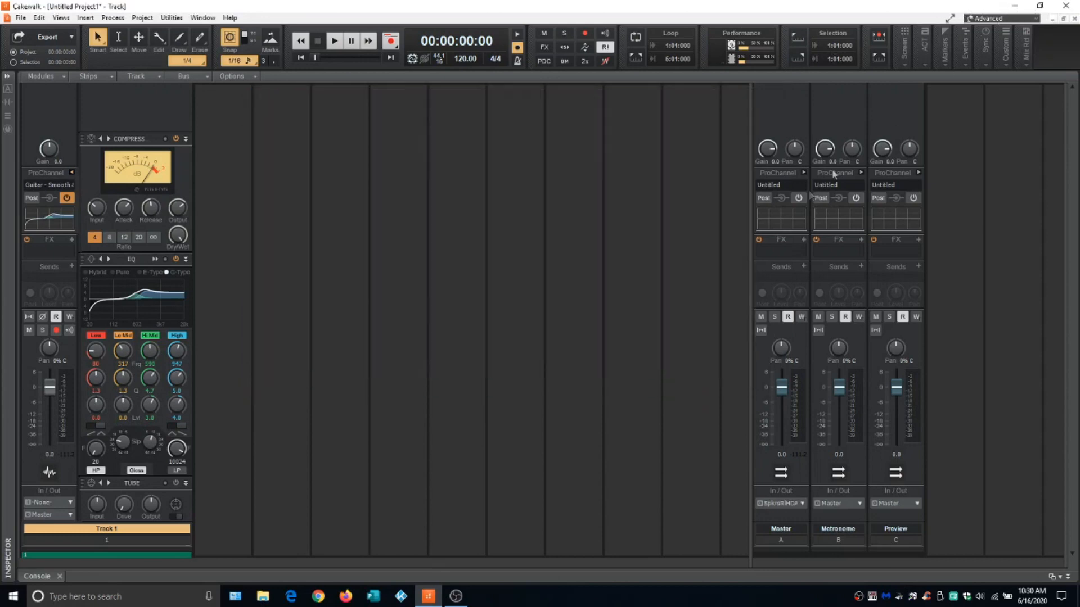
# Minimize Cakewalk and extract the Cakewalk Pro Channel Presets zip archive from Downloads in File Explorer
pyautogui.click(1024, 9)
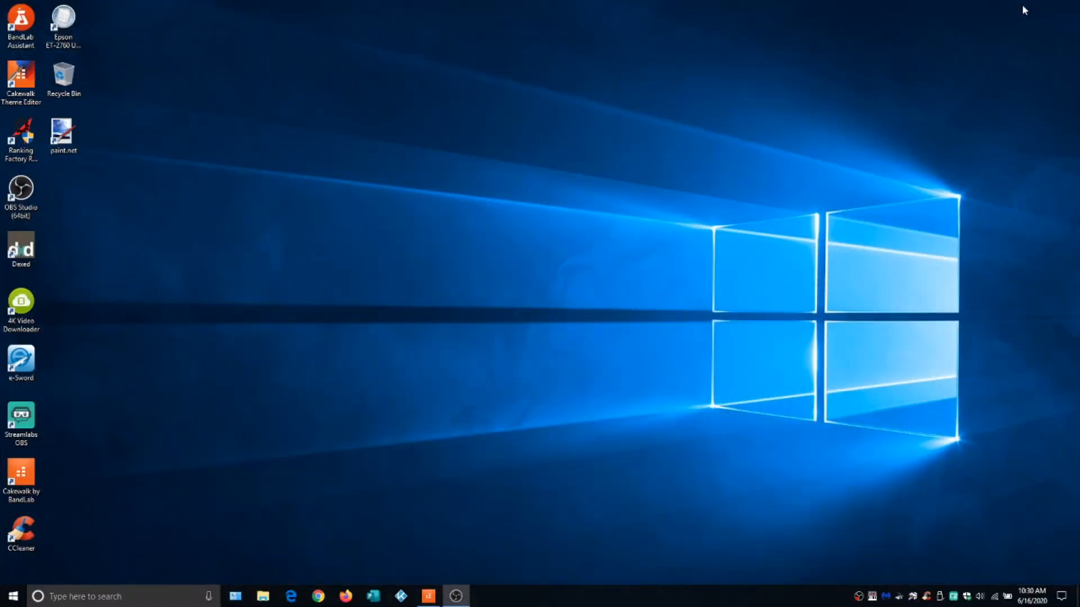
pyautogui.click(263, 596)
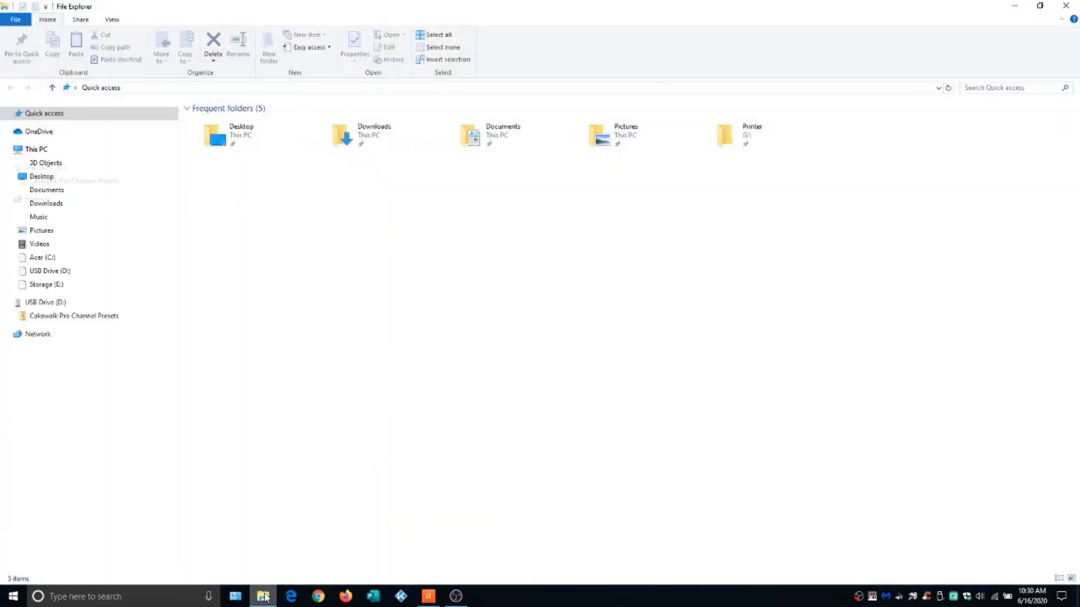
pyautogui.click(46, 203)
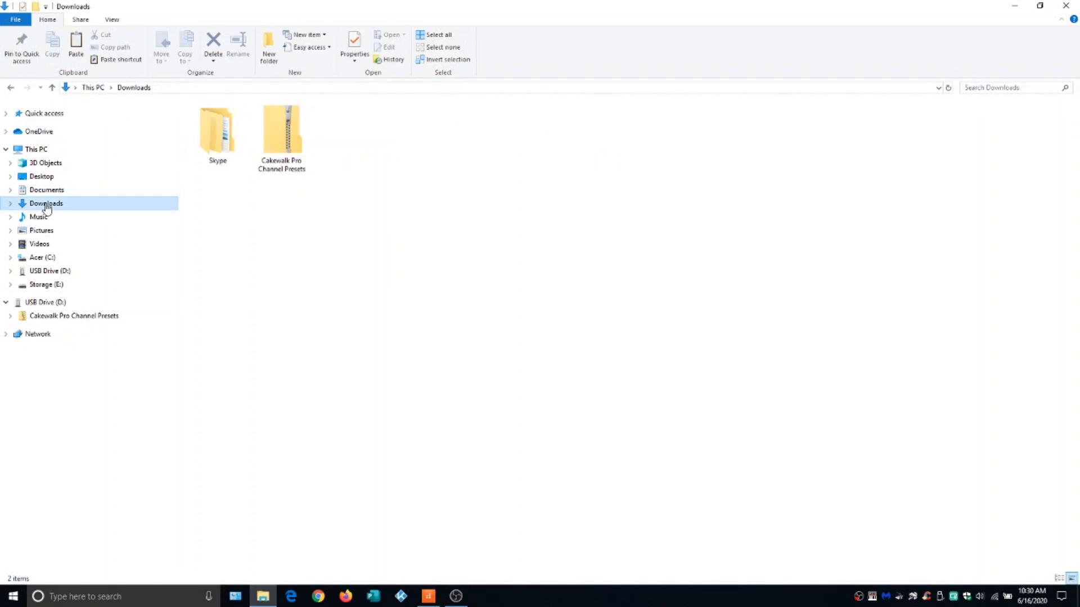
pyautogui.rightClick(287, 143)
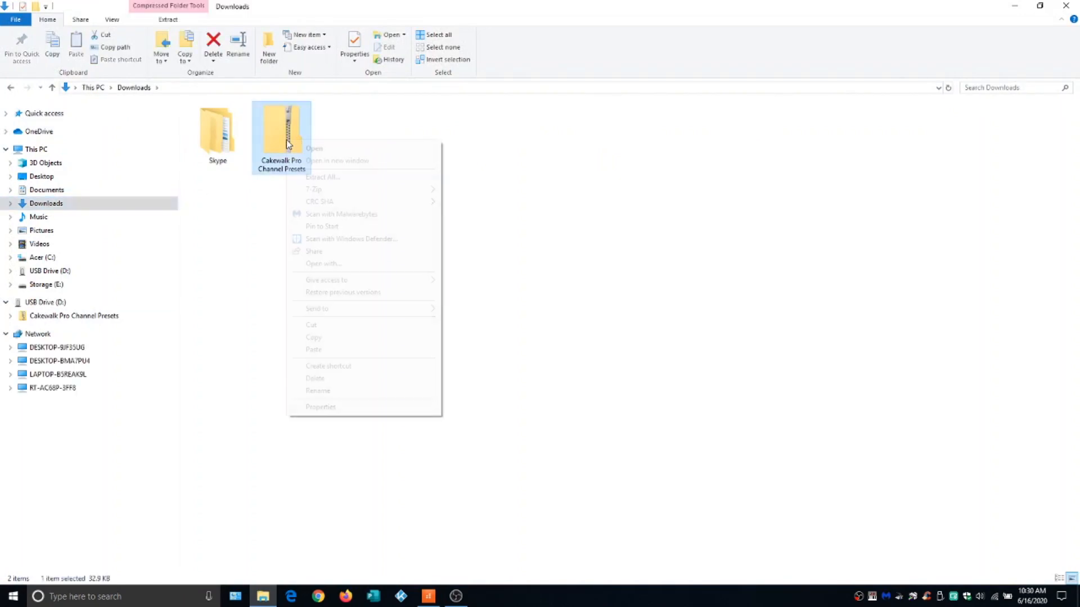
pyautogui.click(320, 178)
pyautogui.click(639, 406)
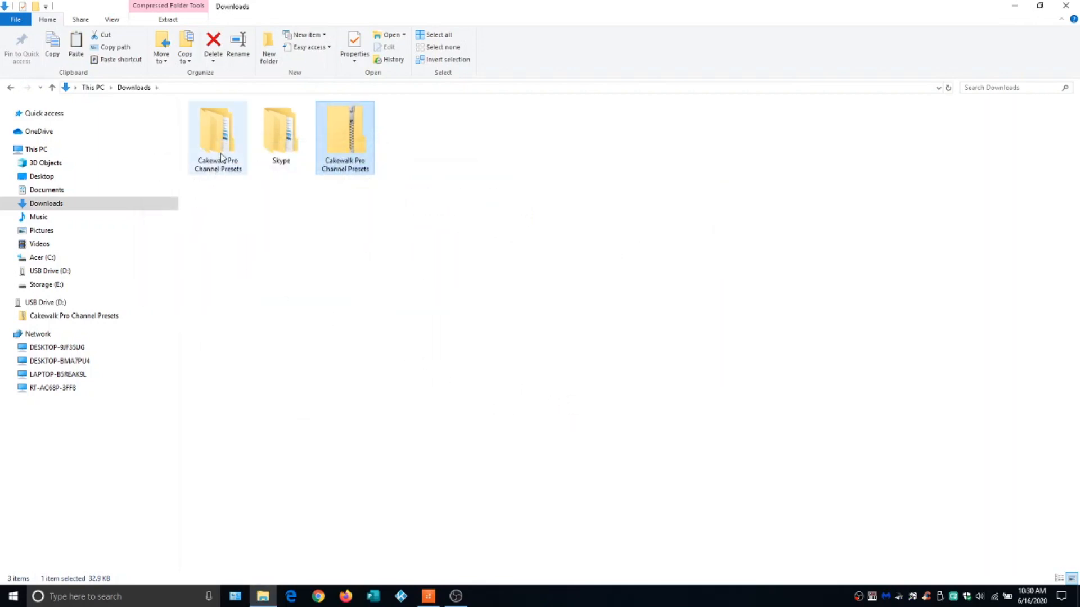
# Open the inner Cakewalk Pro Channel Presets folder of the extracted archive and copy all its preset files
pyautogui.doubleClick(220, 157)
pyautogui.doubleClick(239, 122)
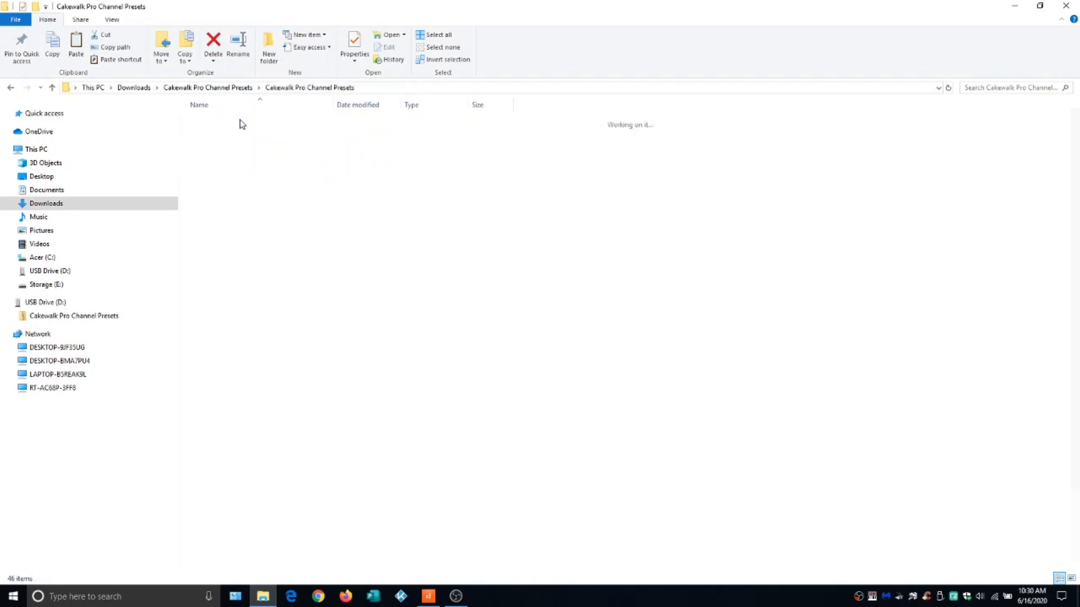
pyautogui.click(242, 123)
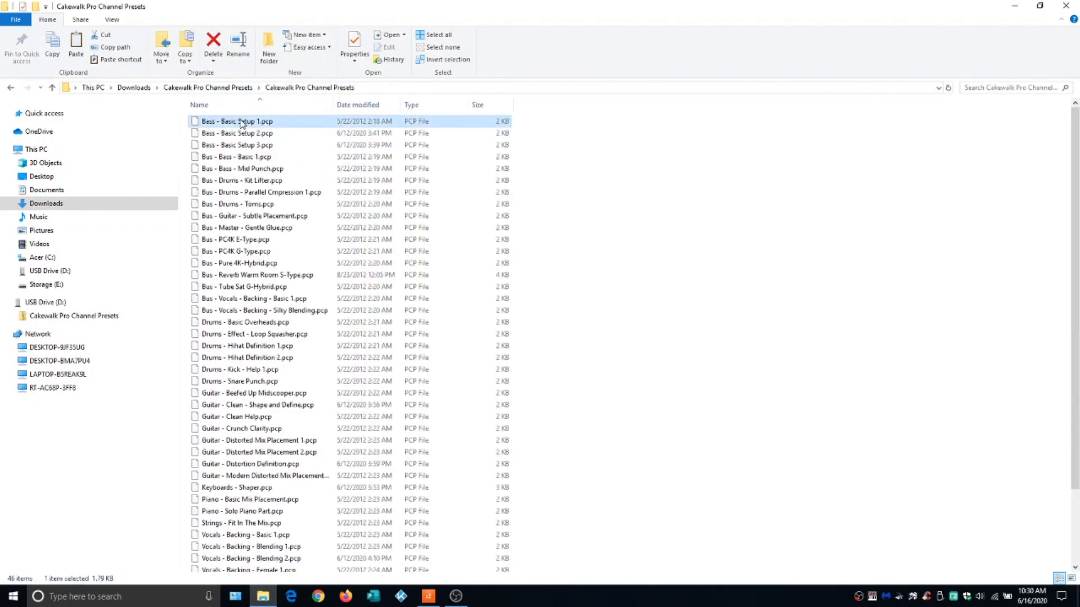
pyautogui.hotkey('ctrl', 'a')
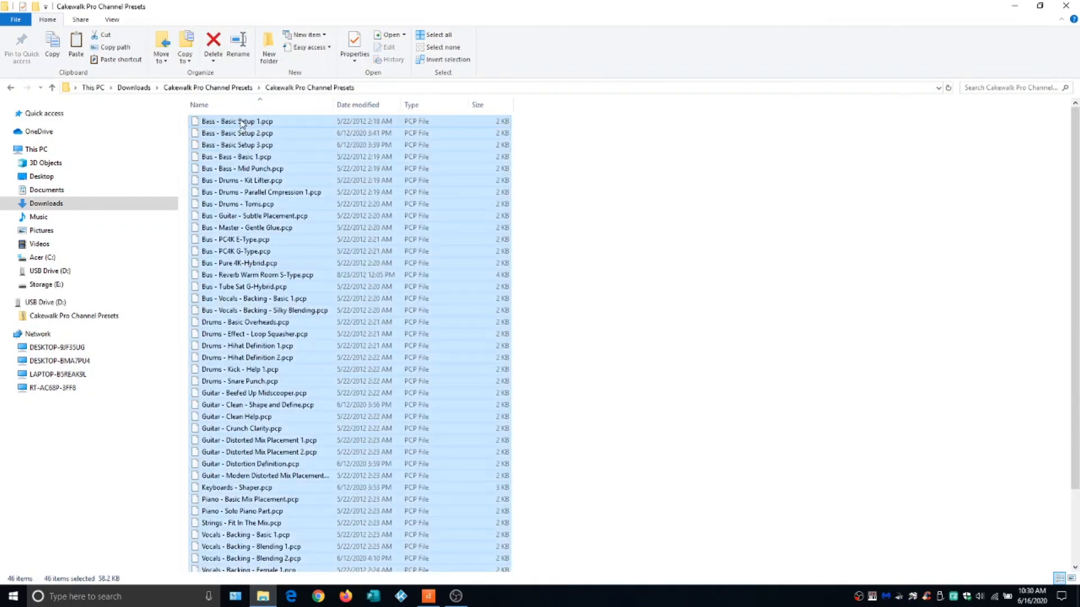
pyautogui.rightClick(242, 123)
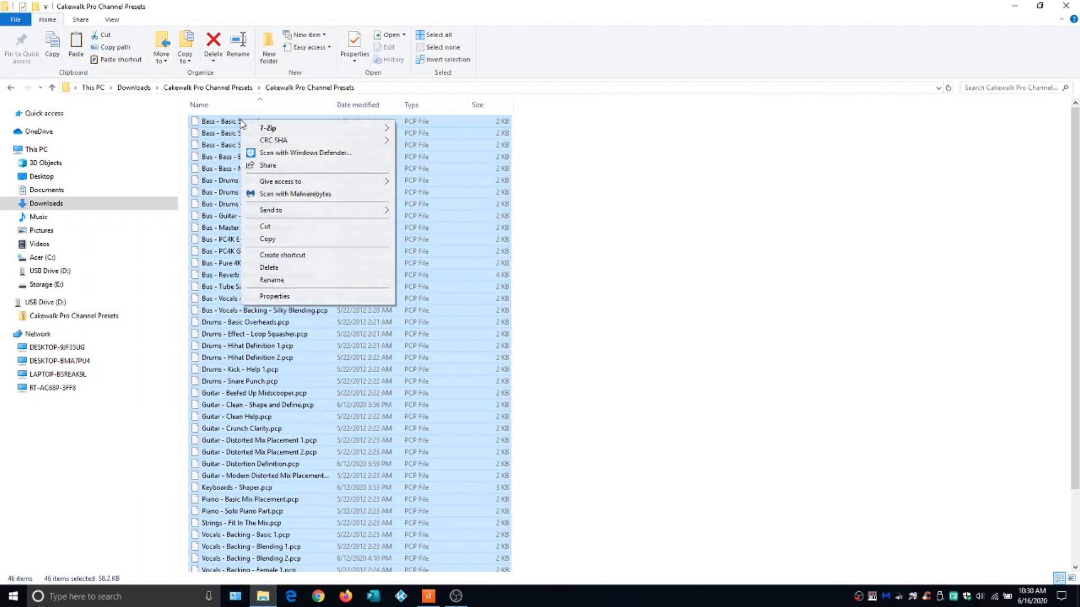
pyautogui.click(270, 239)
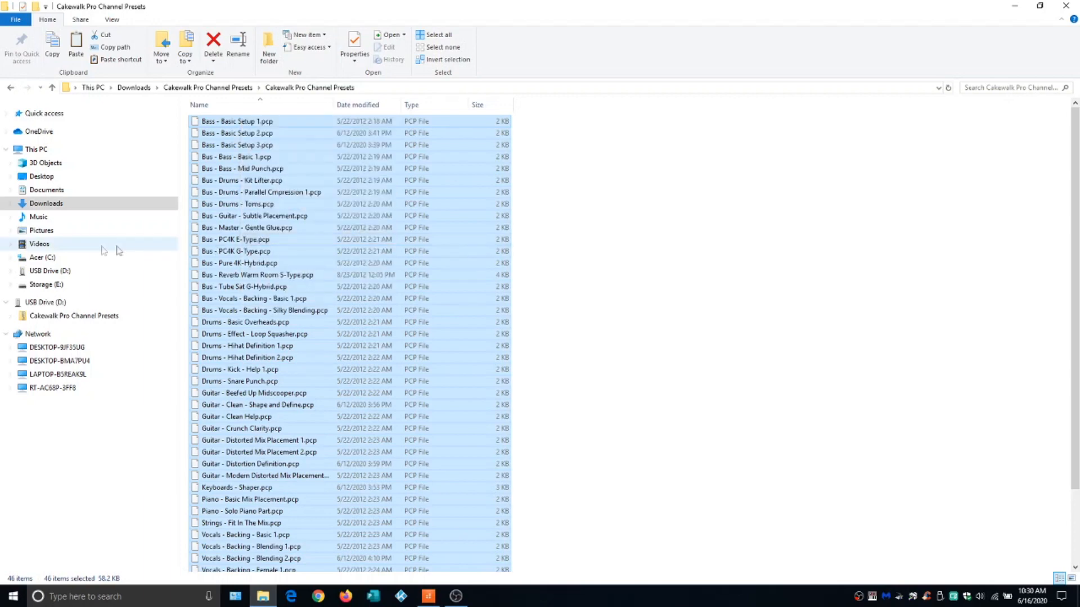
# Open the ProChannel Presets folder inside Cakewalk Content > Cakewalk Core on the C: drive
pyautogui.click(10, 258)
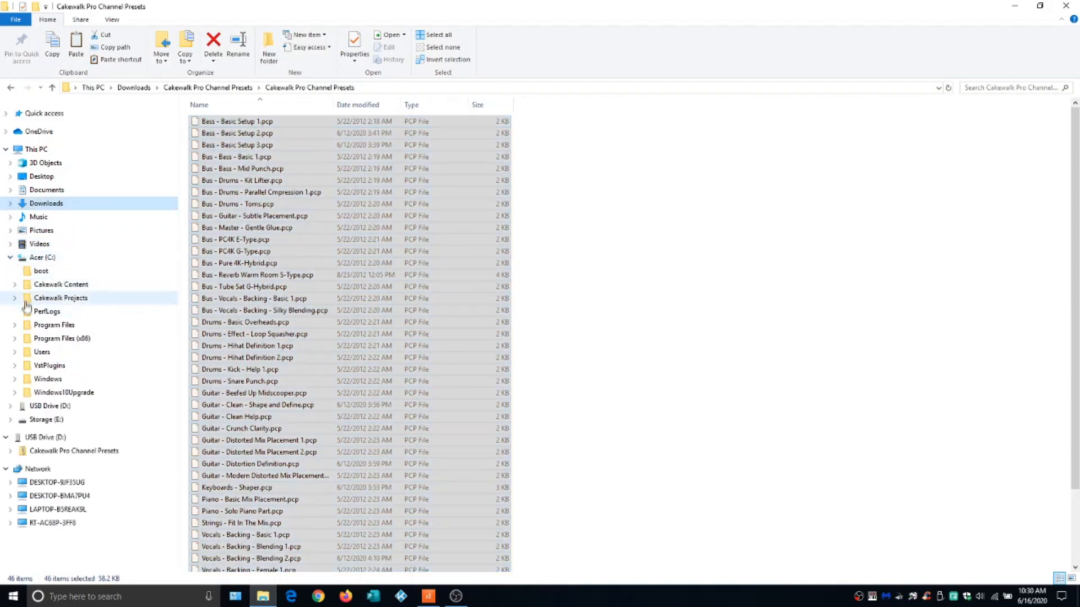
pyautogui.click(15, 285)
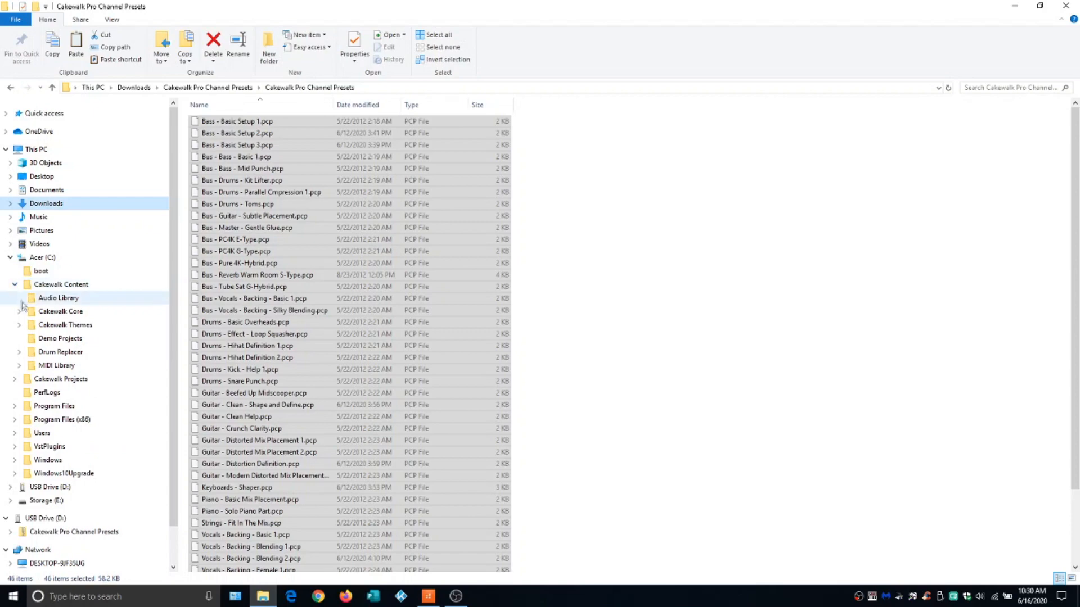
pyautogui.click(19, 312)
pyautogui.scroll(-3, 55, 329)
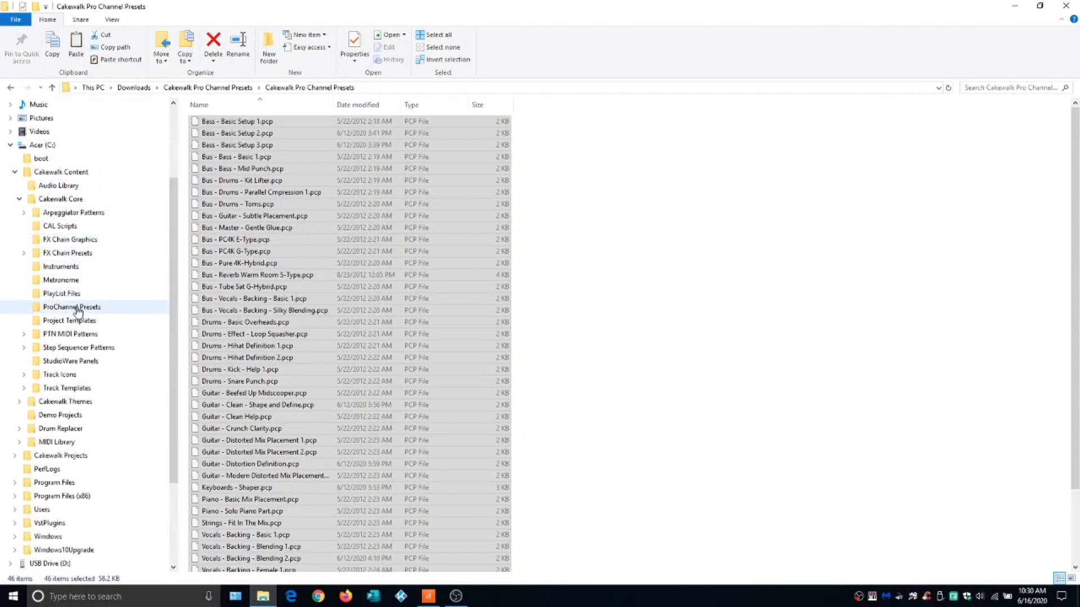
pyautogui.click(78, 308)
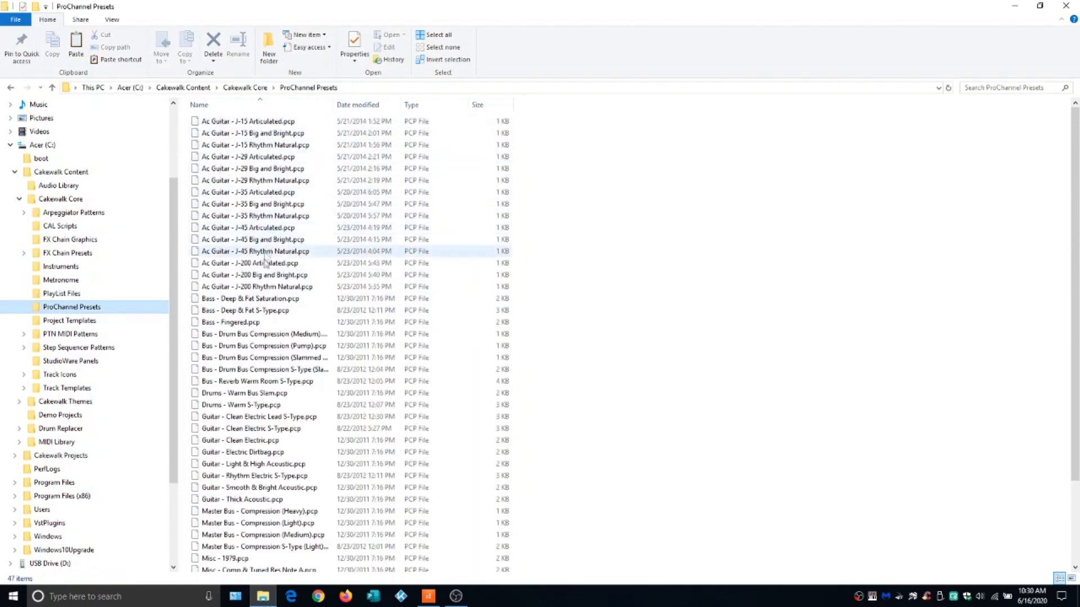
# Paste the copied presets into the folder, replacing the duplicate Bus - Reverb Warm Room S-Type.pcp, and look through the preset list
pyautogui.click(655, 236)
pyautogui.rightClick(655, 237)
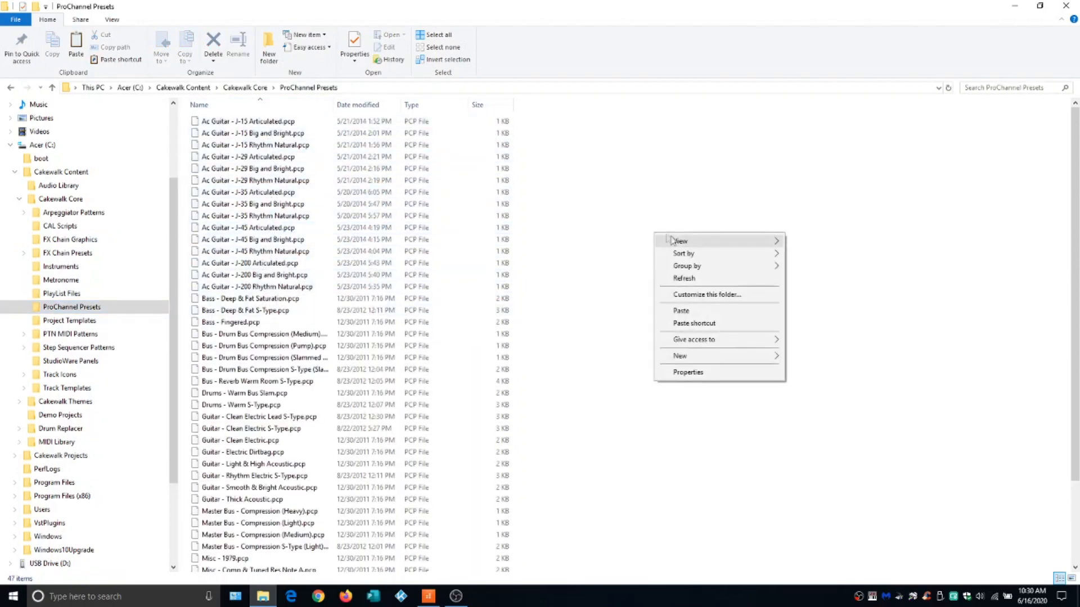
pyautogui.click(679, 312)
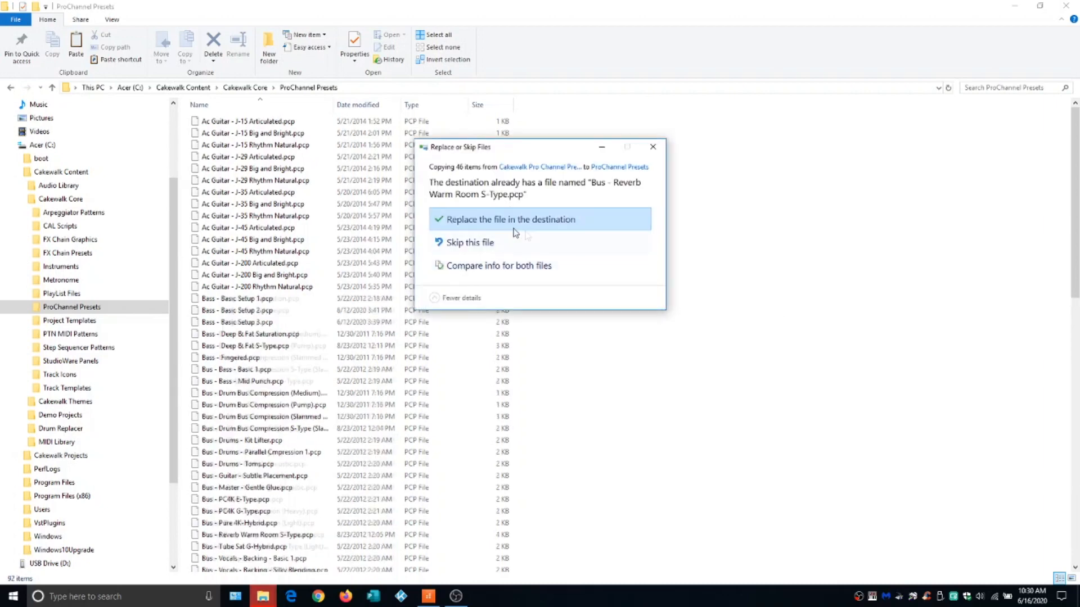
pyautogui.click(478, 225)
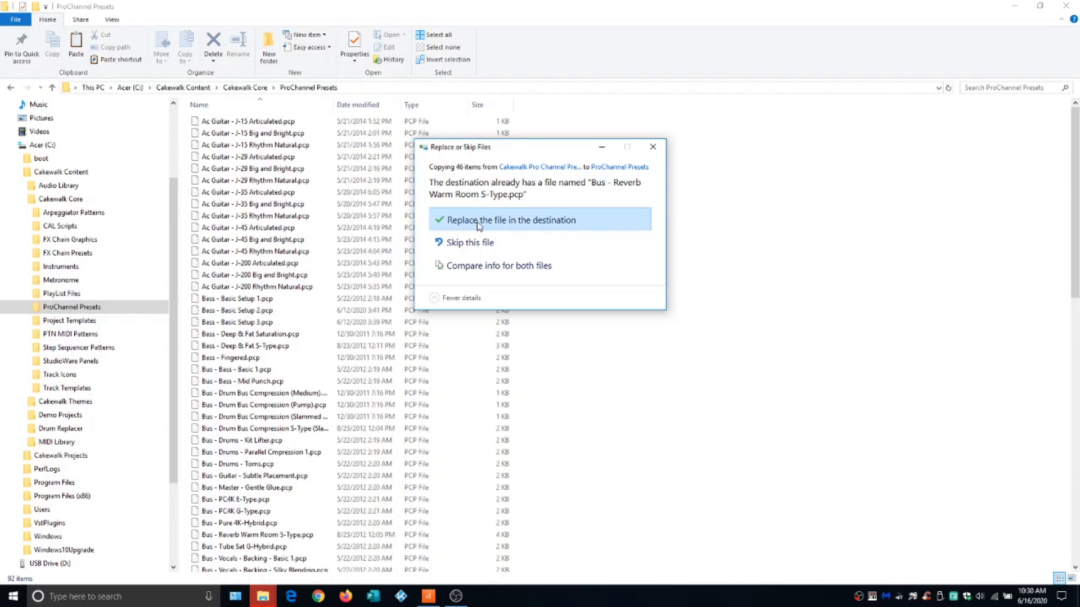
pyautogui.click(477, 221)
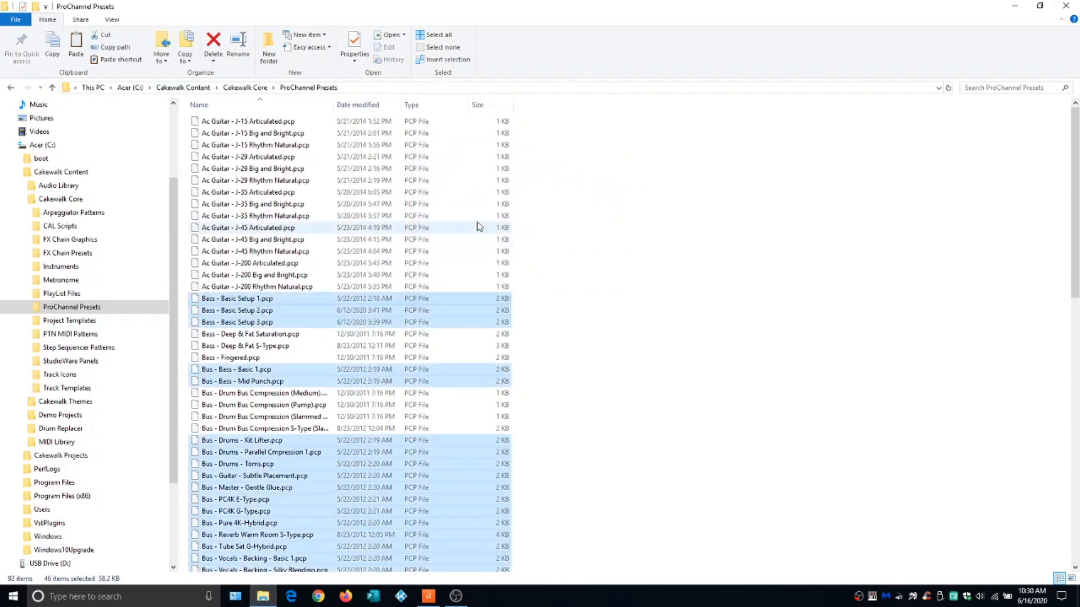
pyautogui.click(682, 247)
pyautogui.scroll(-3, 357, 306)
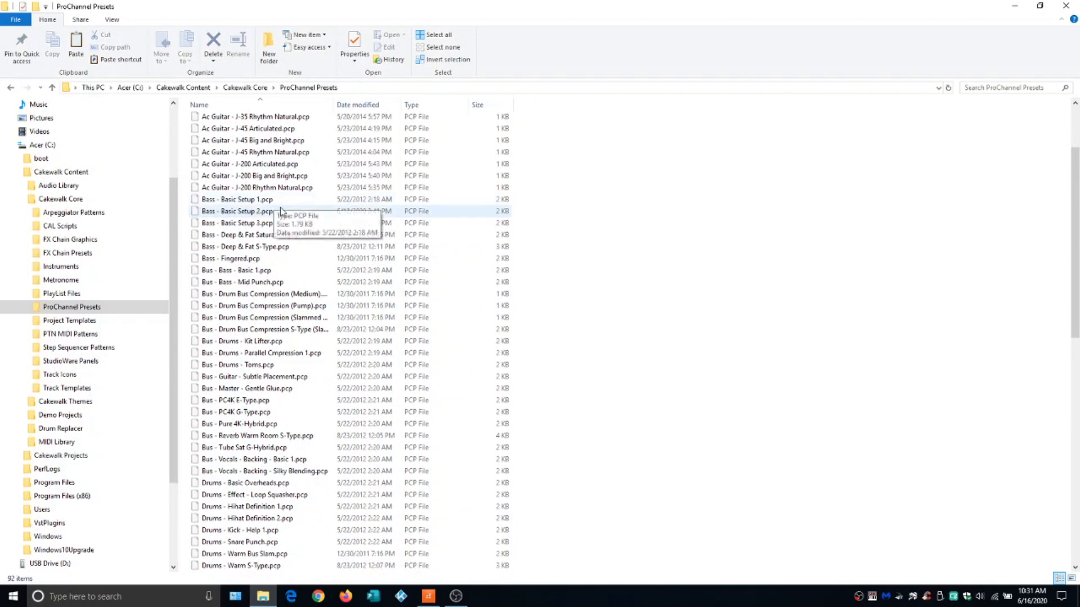
pyautogui.scroll(-2, 283, 232)
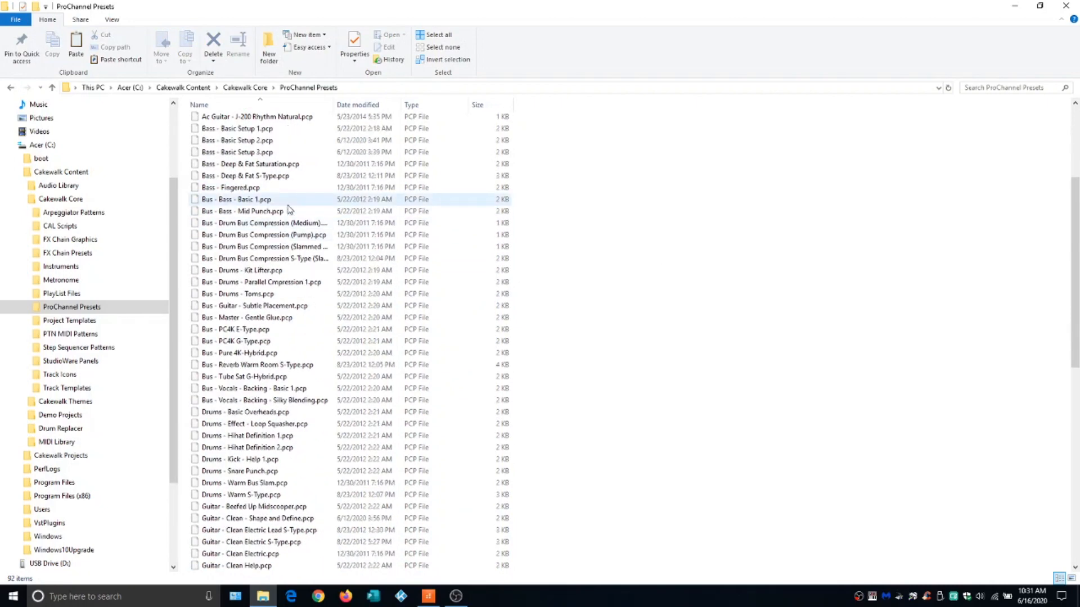
# Look through the rest of the preset files in the ProChannel Presets folder and close File Explorer
pyautogui.scroll(-5, 299, 265)
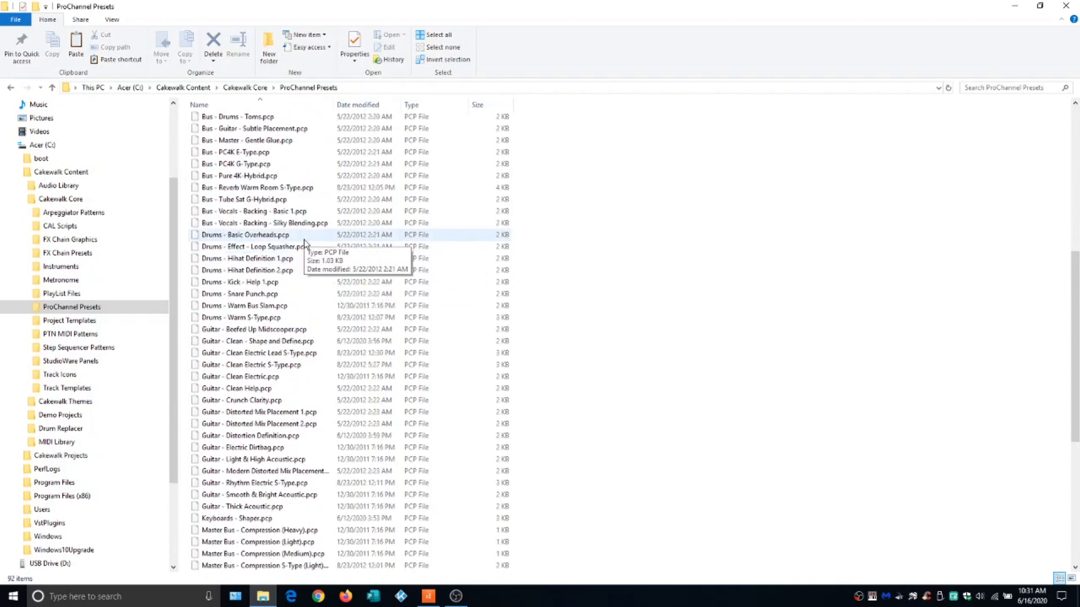
pyautogui.scroll(-1, 296, 293)
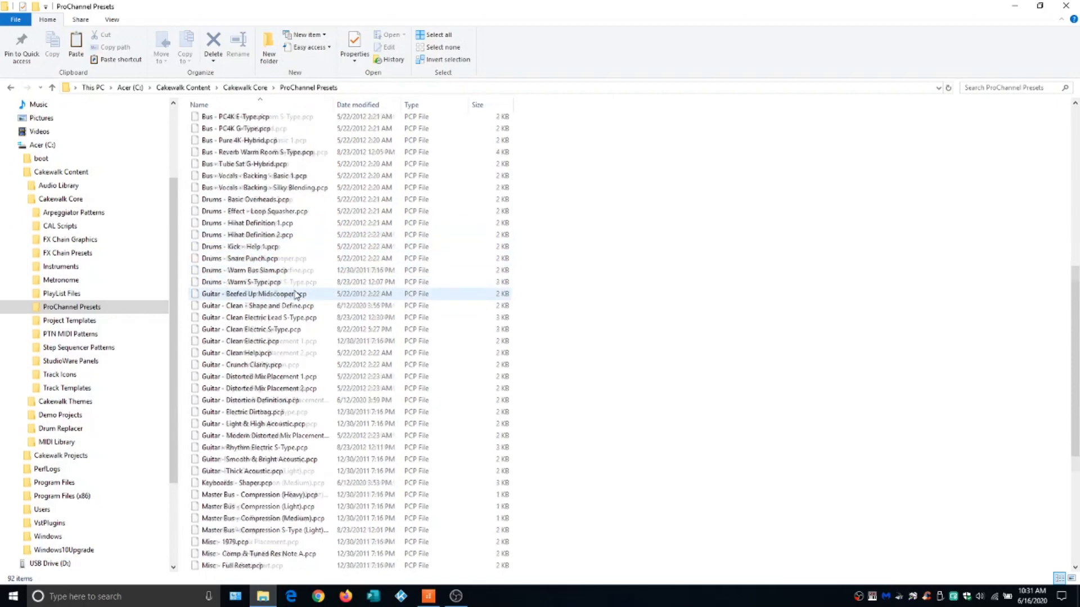
pyautogui.scroll(-1, 296, 293)
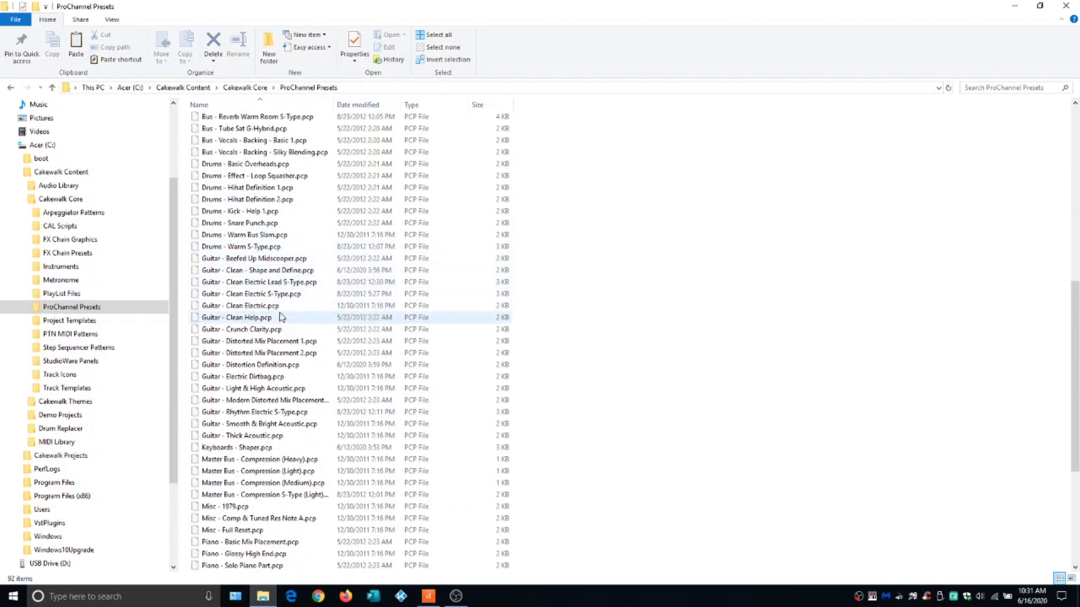
pyautogui.scroll(-2, 282, 318)
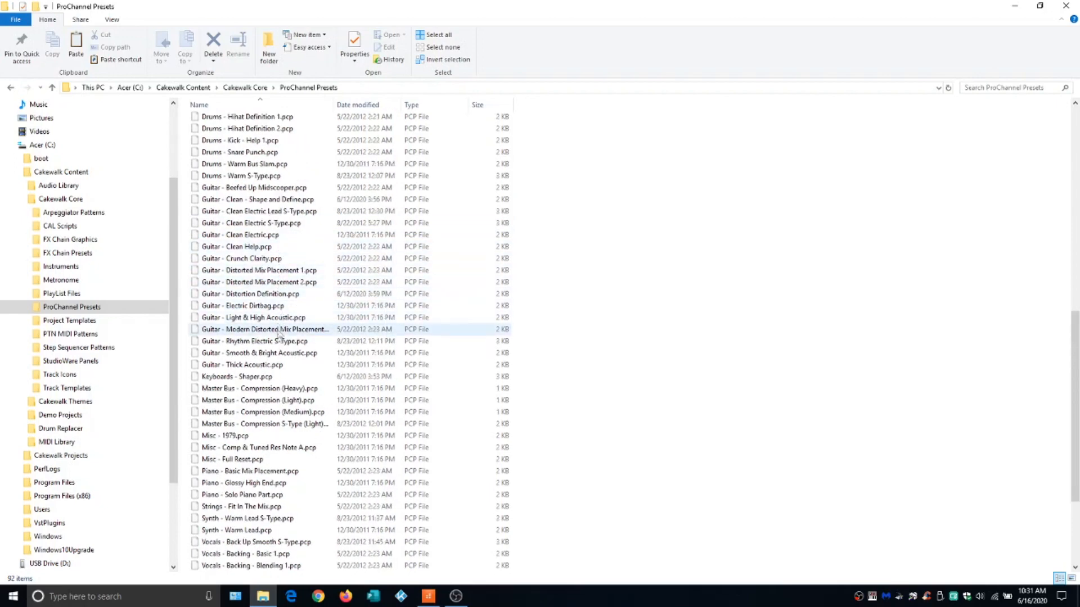
pyautogui.scroll(-4, 280, 335)
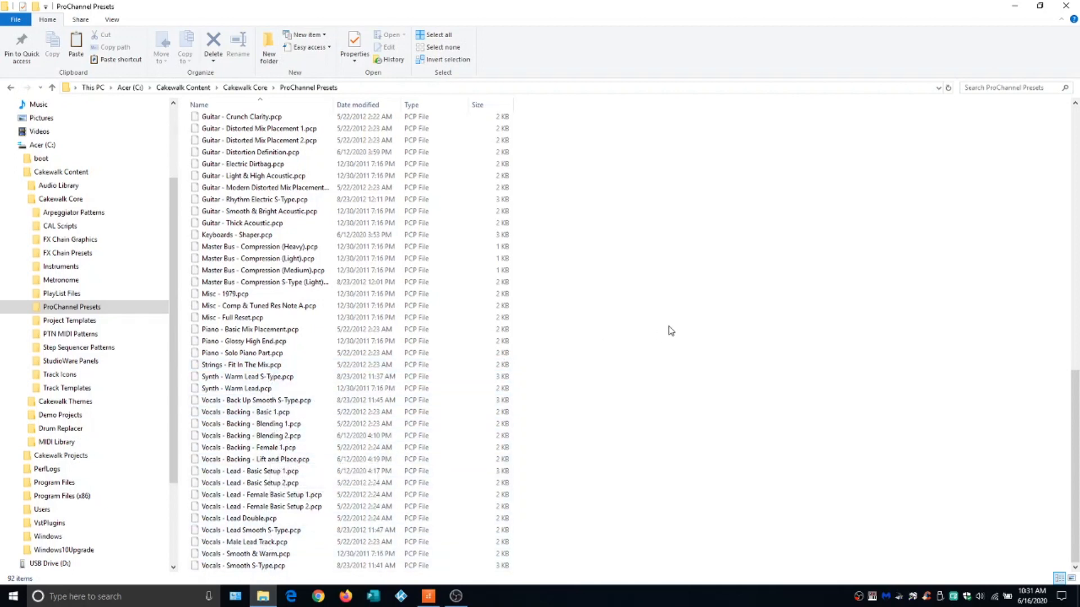
pyautogui.click(1061, 9)
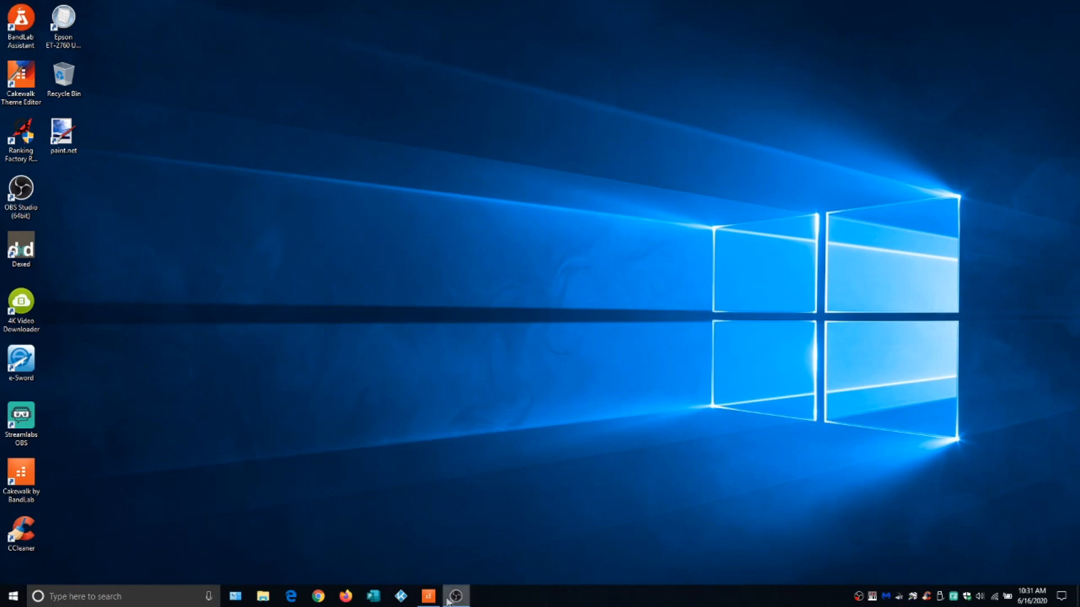
# Switch back to Cakewalk and browse the installed presets offered for loading into Track 1's ProChannel
pyautogui.click(428, 600)
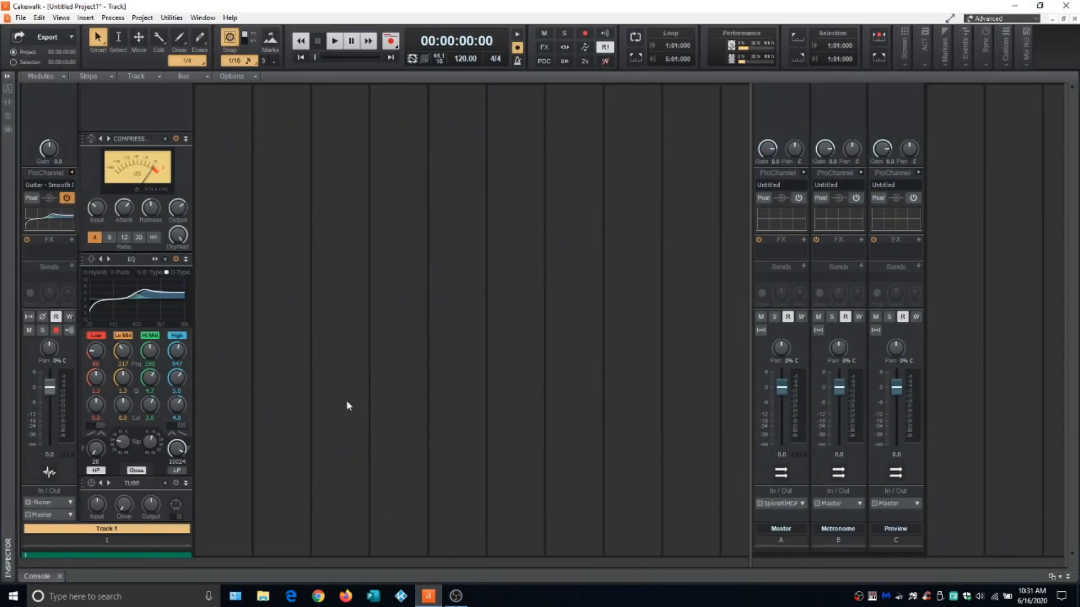
pyautogui.click(63, 185)
pyautogui.scroll(-4, 458, 213)
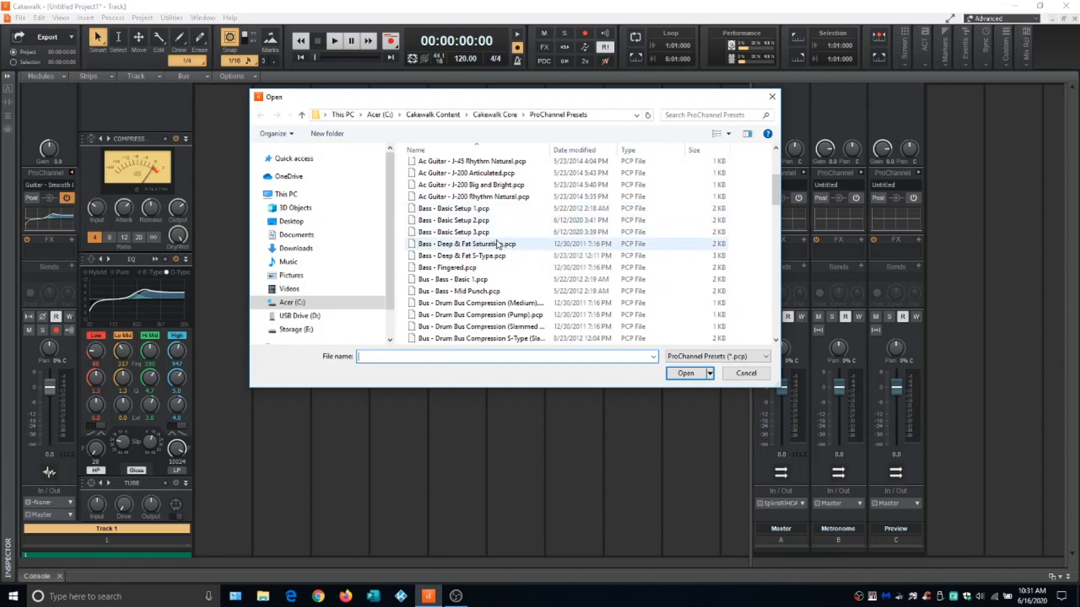
pyautogui.scroll(-8, 459, 253)
pyautogui.scroll(-2, 459, 257)
pyautogui.scroll(1, 460, 256)
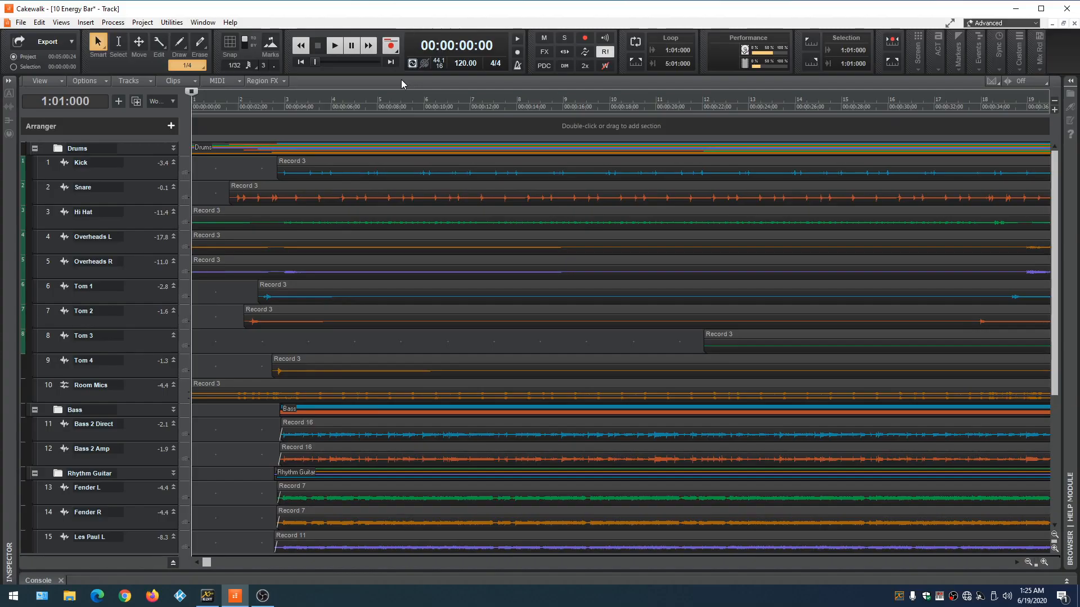
# Show the Console view of the 10 Energy Bar project and play the song for about 26 seconds before stopping
pyautogui.hotkey('alt', '2')
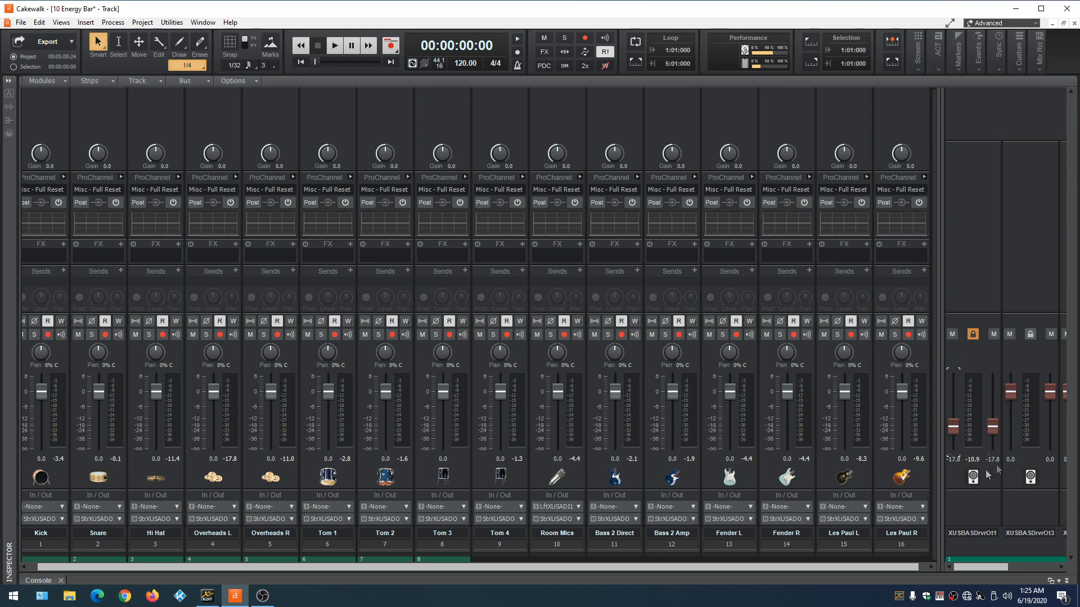
pyautogui.press('space')
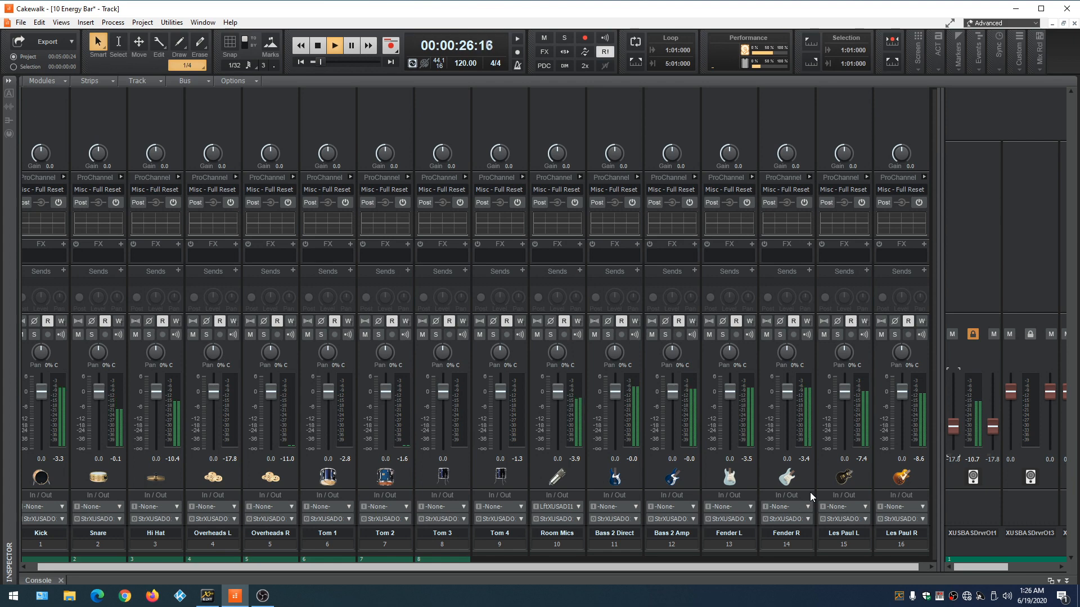
pyautogui.press('space')
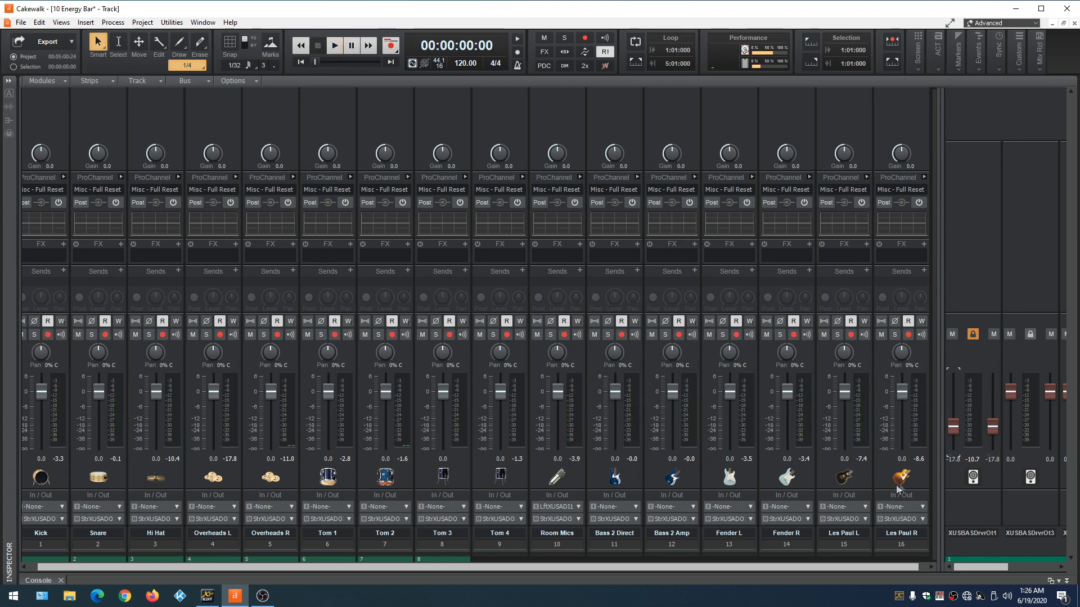
# Enlarge the console's bus area, insert a stereo bus there and name it Main
pyautogui.moveTo(938, 472); pyautogui.dragTo(687, 466)
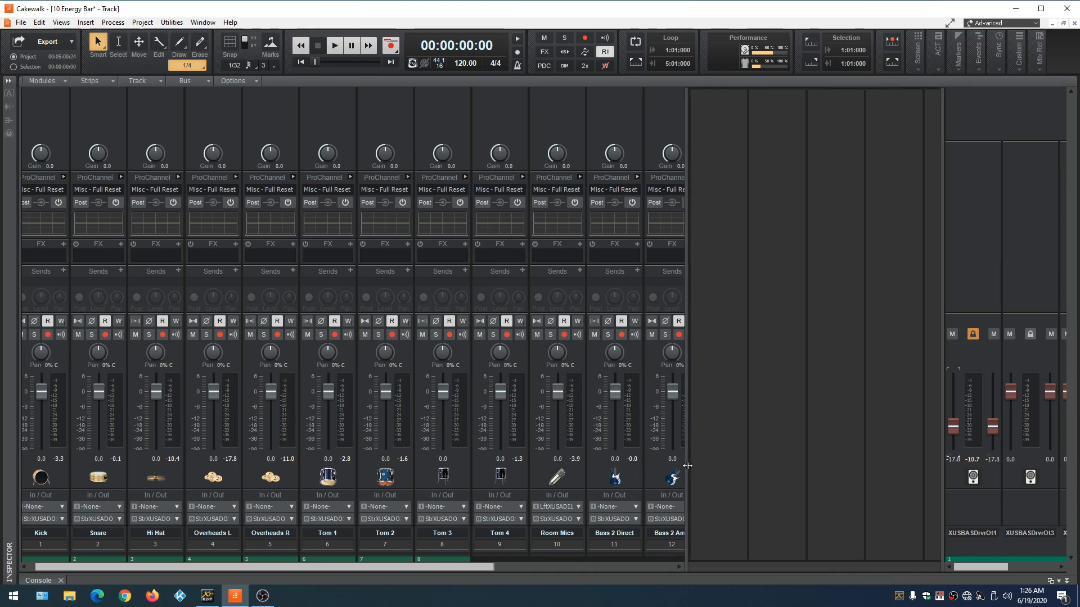
pyautogui.rightClick(719, 440)
pyautogui.click(736, 447)
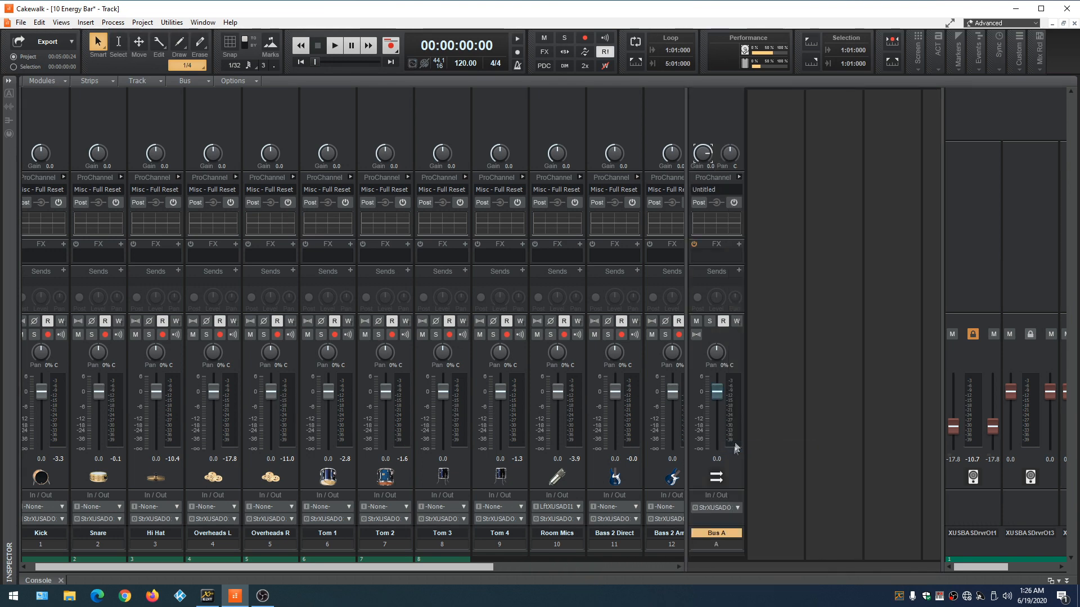
pyautogui.doubleClick(724, 532)
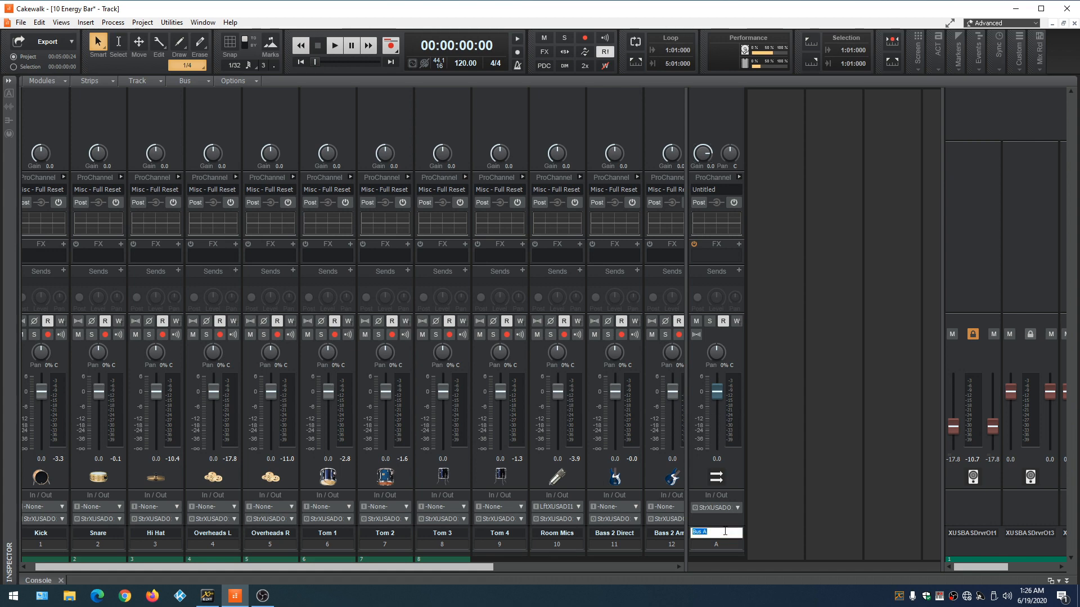
pyautogui.write('Main')
pyautogui.press('Return')
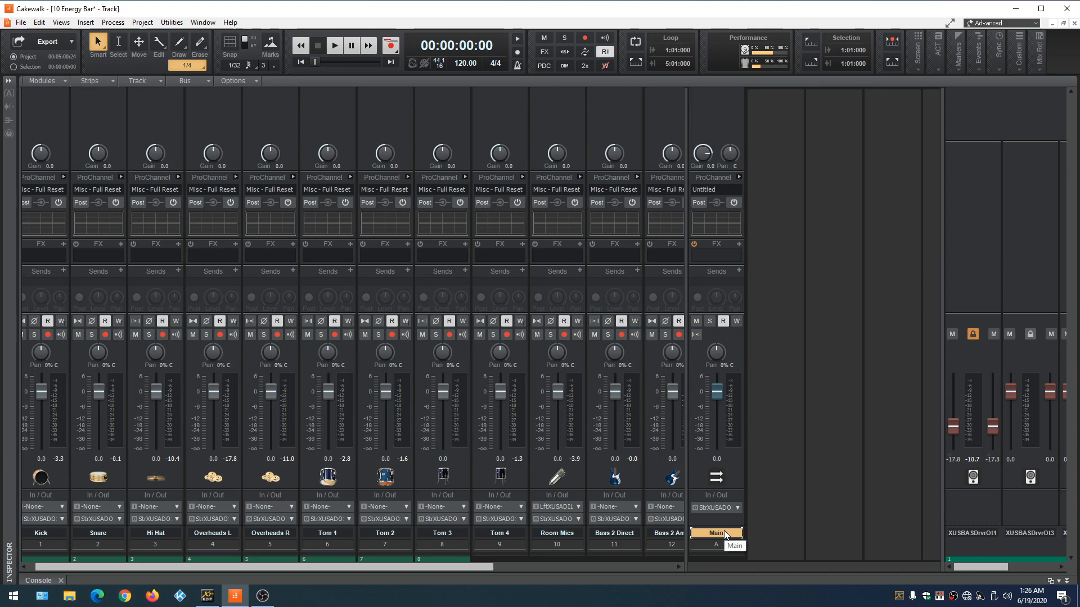
# Set the Main bus as the default bus and insert three more stereo buses beside it
pyautogui.rightClick(712, 119)
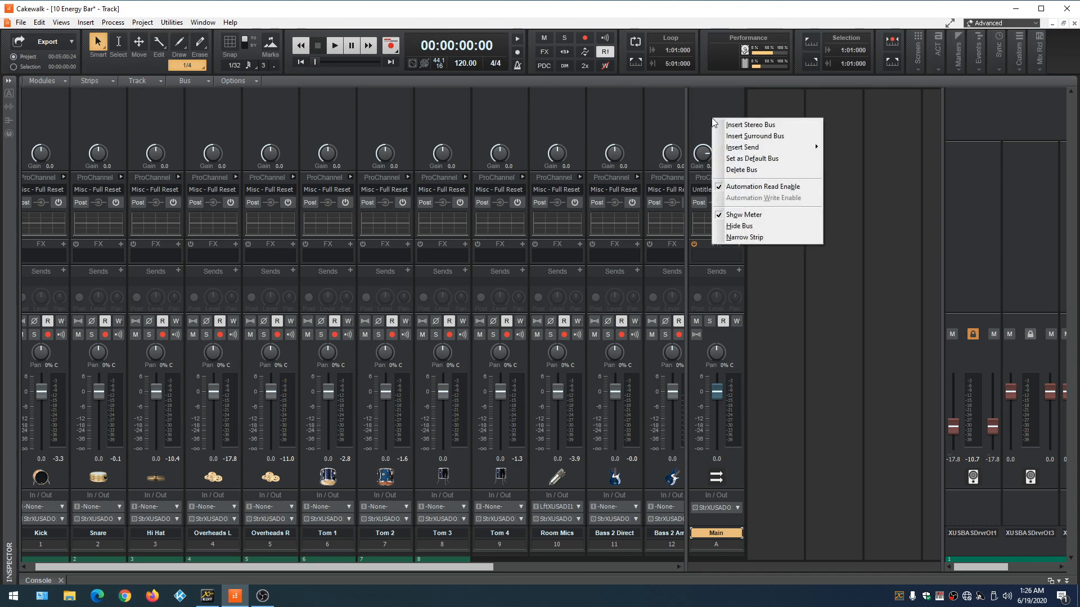
pyautogui.click(773, 160)
pyautogui.rightClick(774, 184)
pyautogui.click(804, 184)
pyautogui.rightClick(824, 187)
pyautogui.click(844, 190)
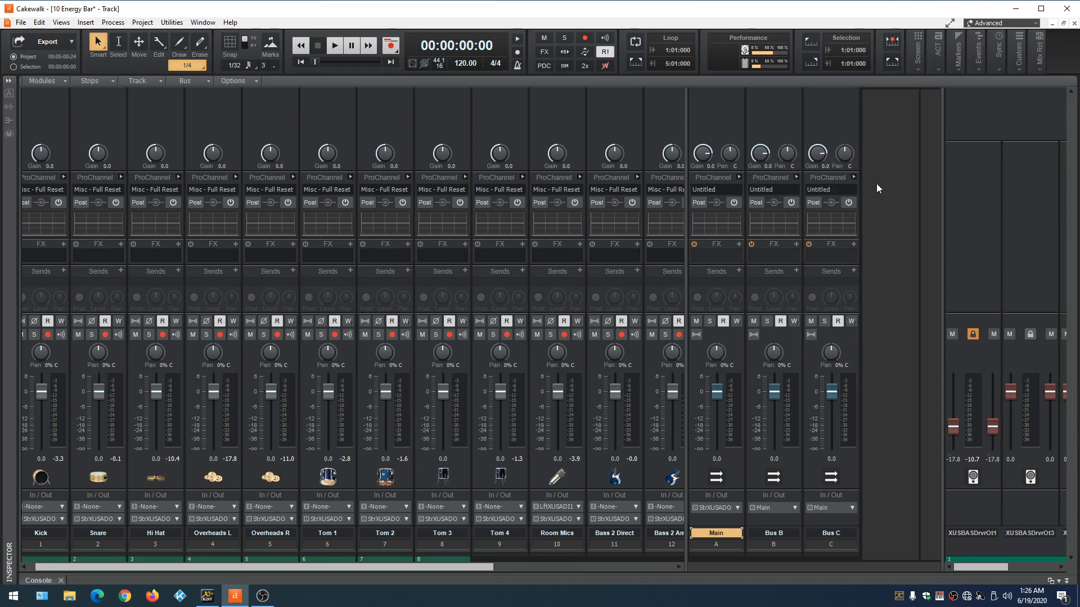
pyautogui.rightClick(876, 184)
pyautogui.click(888, 191)
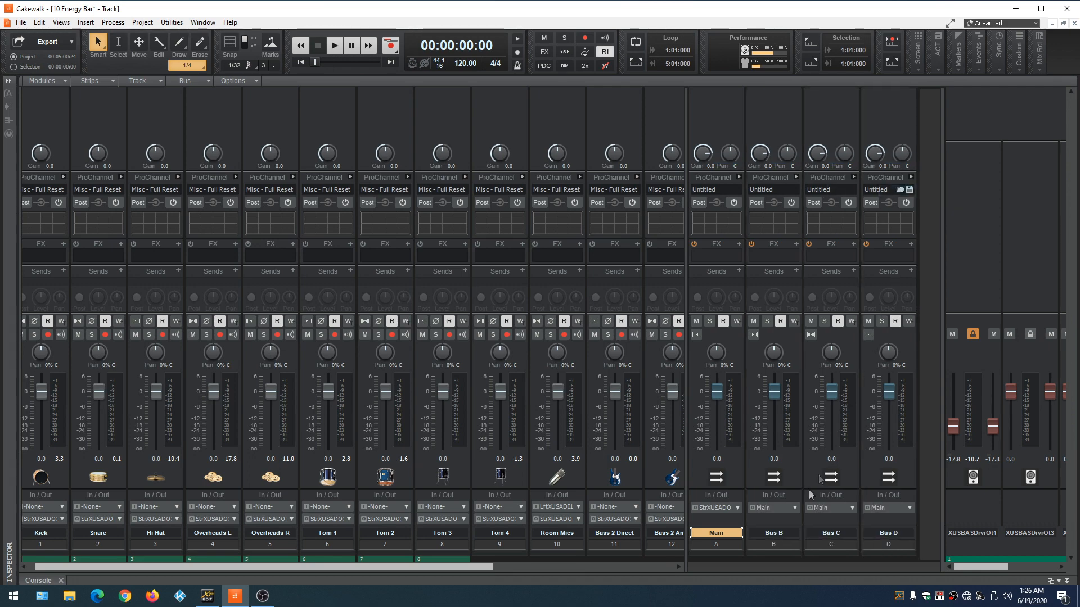
# Rename buses B, C and D as Drums, Bass and Rythm Guitar
pyautogui.doubleClick(776, 533)
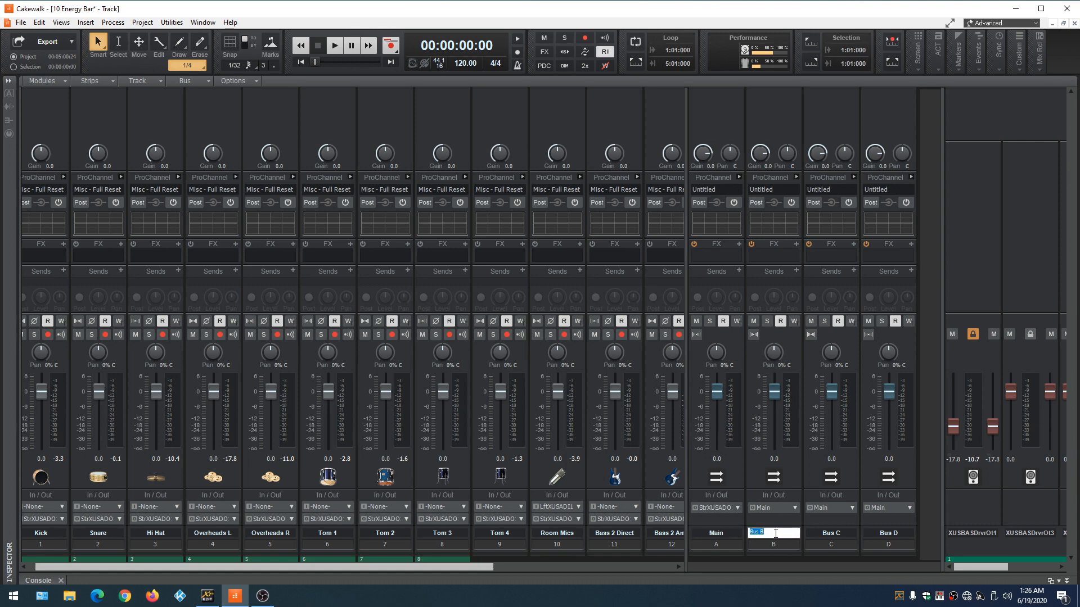
pyautogui.write('Drums')
pyautogui.press('Return')
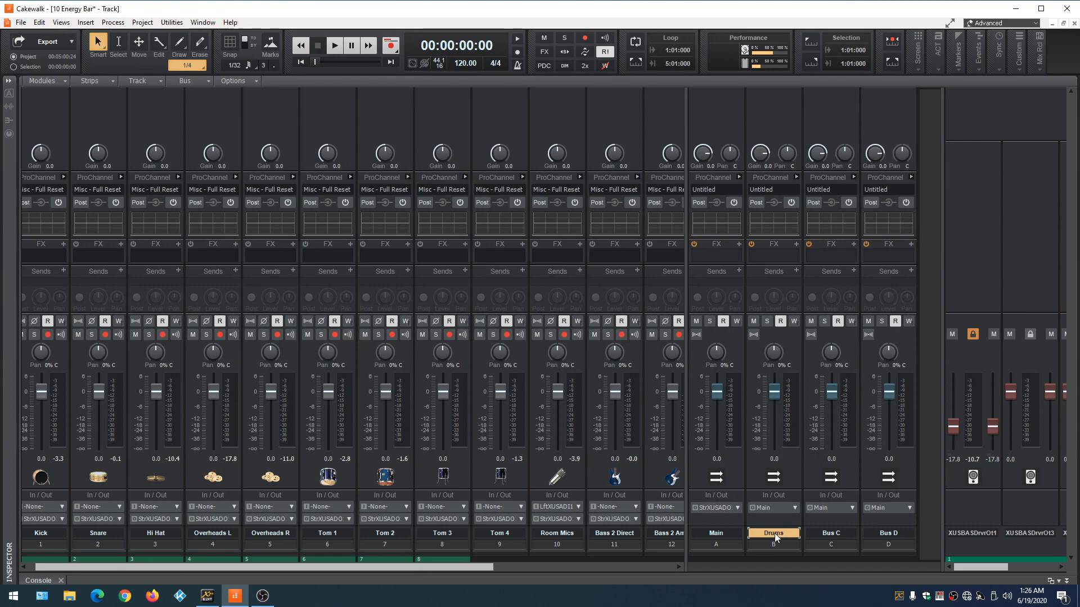
pyautogui.doubleClick(832, 533)
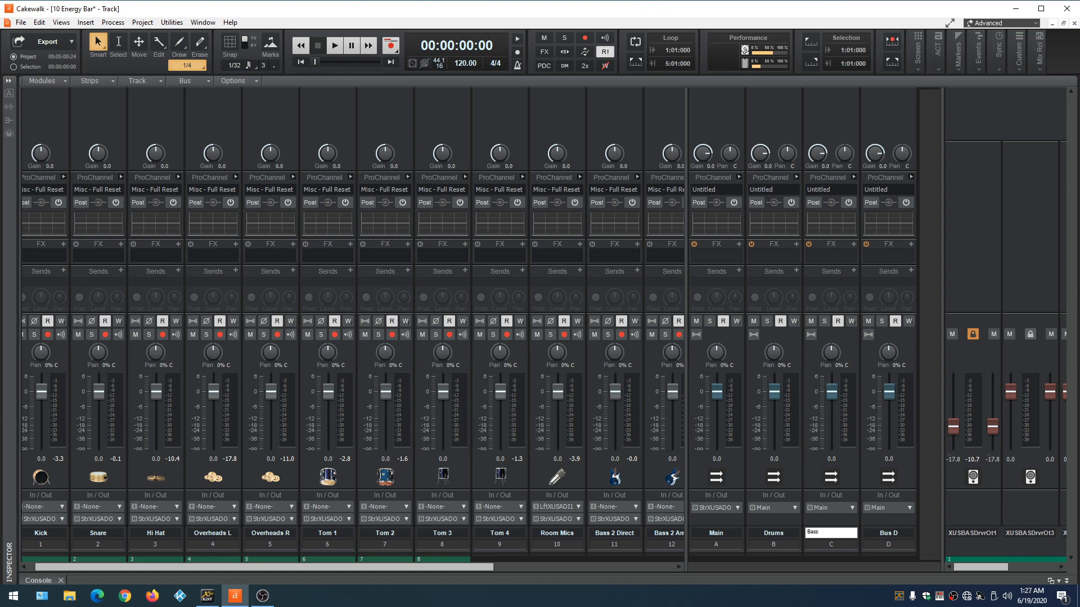
pyautogui.press('Return')
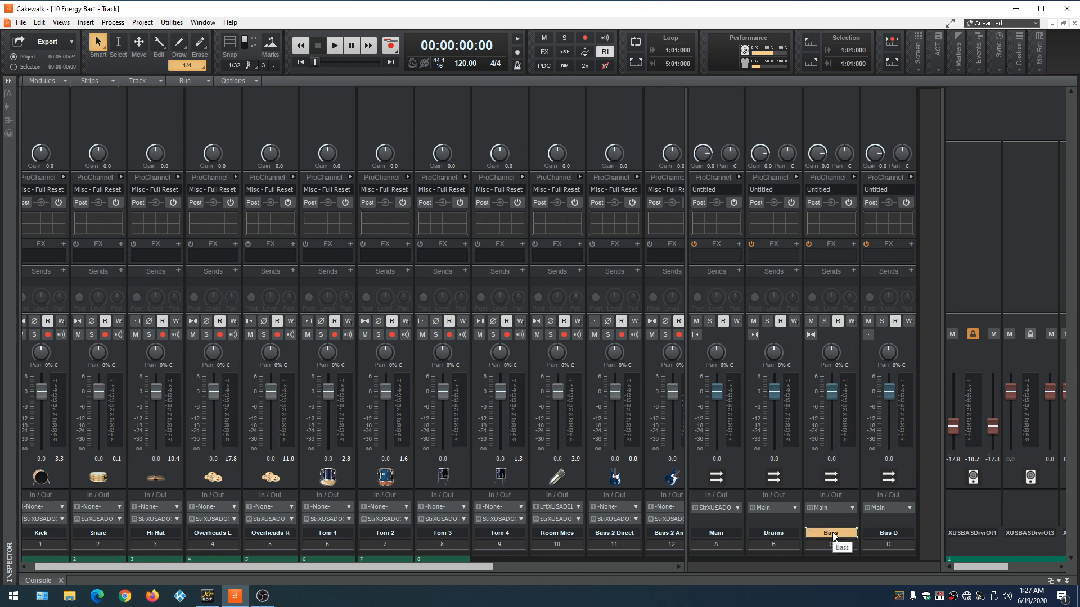
pyautogui.doubleClick(895, 533)
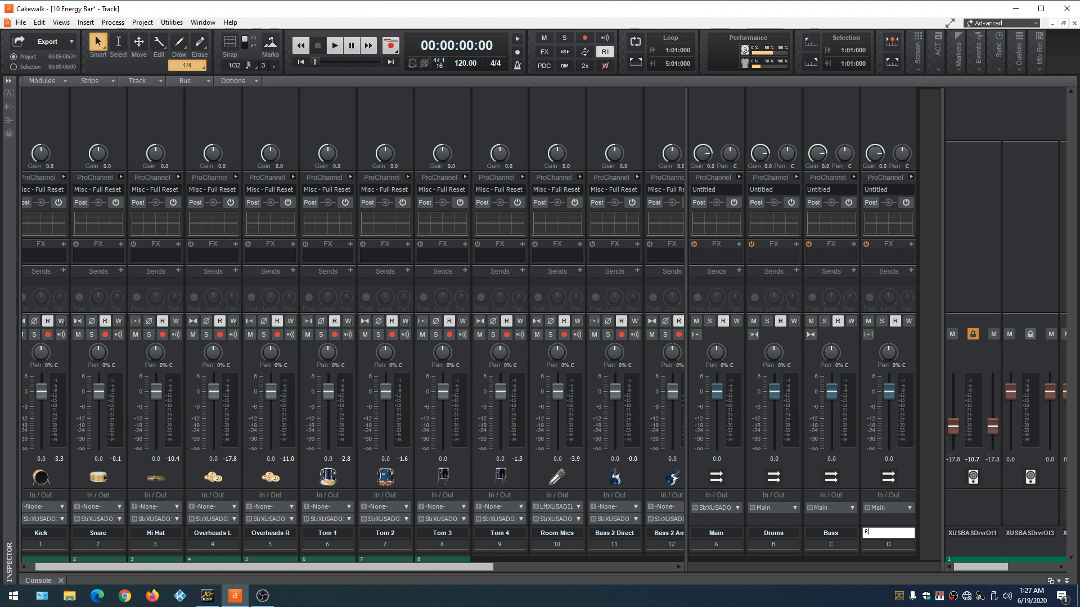
pyautogui.write('Rythm Guitar')
pyautogui.press('Return')
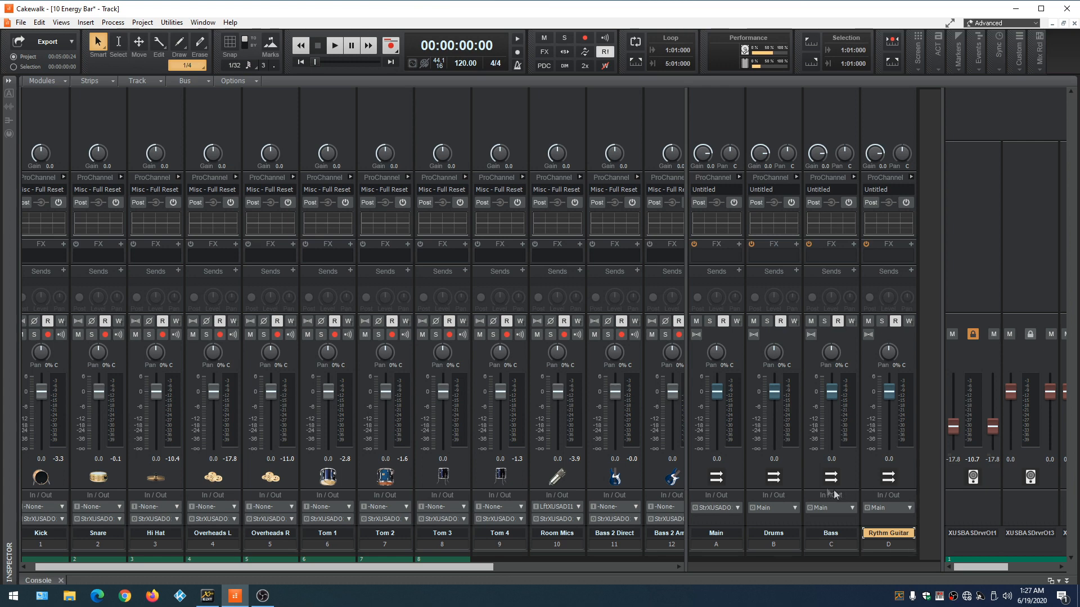
# Route the outputs of the Kick, Snare, Hi Hat, Overheads L and Overheads R tracks to the Drums bus
pyautogui.click(50, 518)
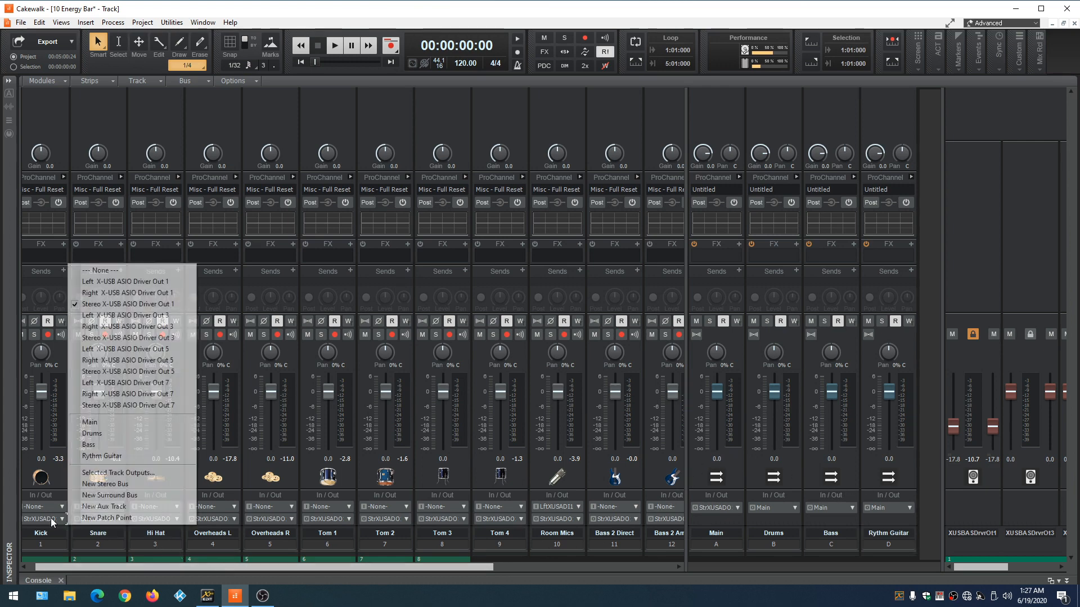
pyautogui.click(91, 434)
pyautogui.click(110, 517)
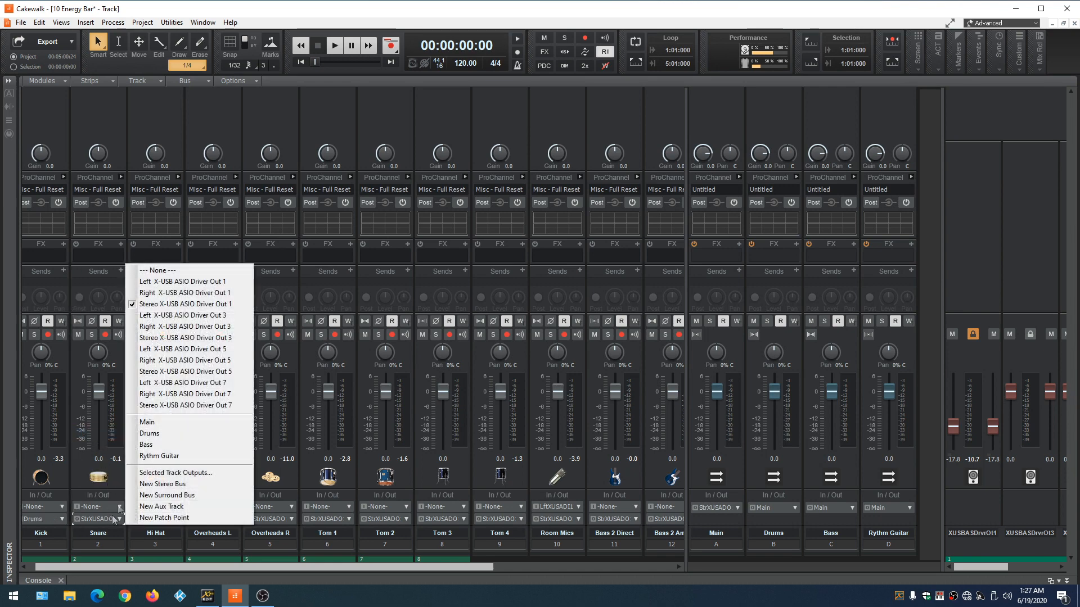
pyautogui.click(156, 434)
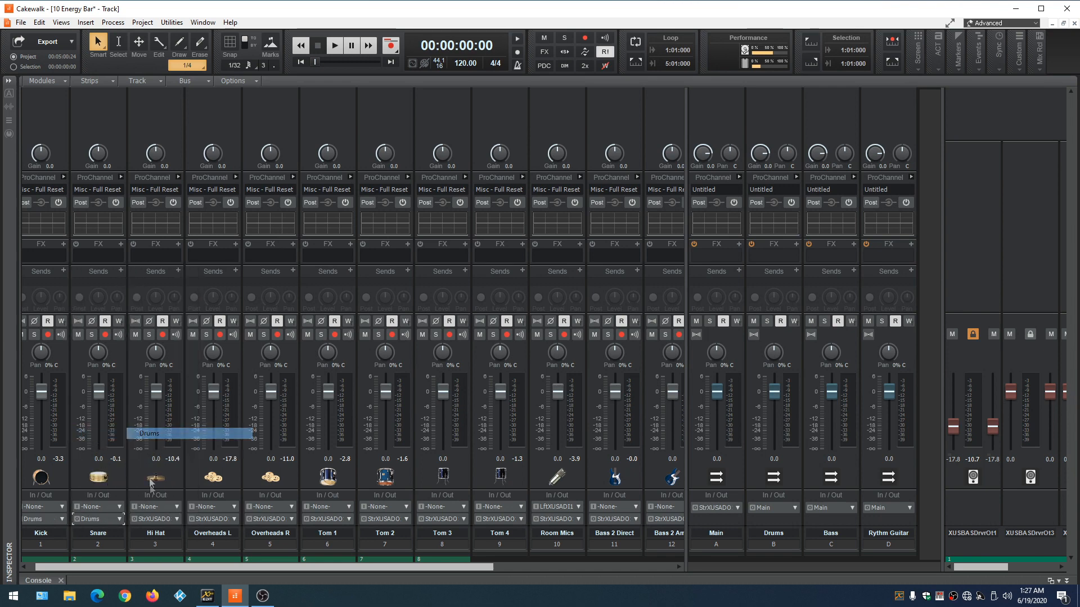
pyautogui.click(151, 518)
pyautogui.click(222, 434)
pyautogui.click(227, 519)
pyautogui.click(279, 434)
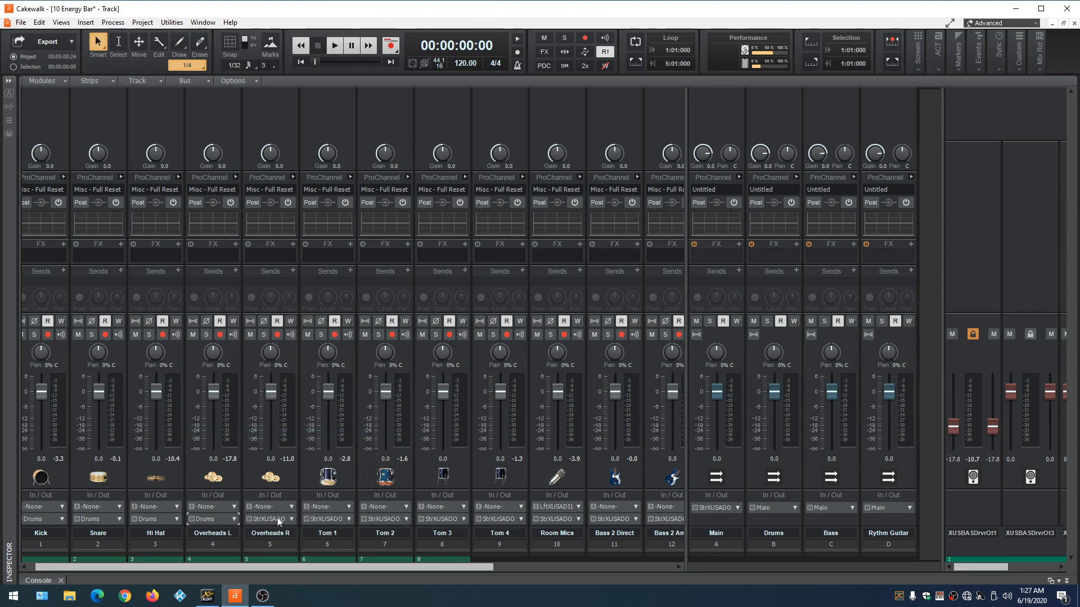
pyautogui.click(279, 519)
pyautogui.click(325, 436)
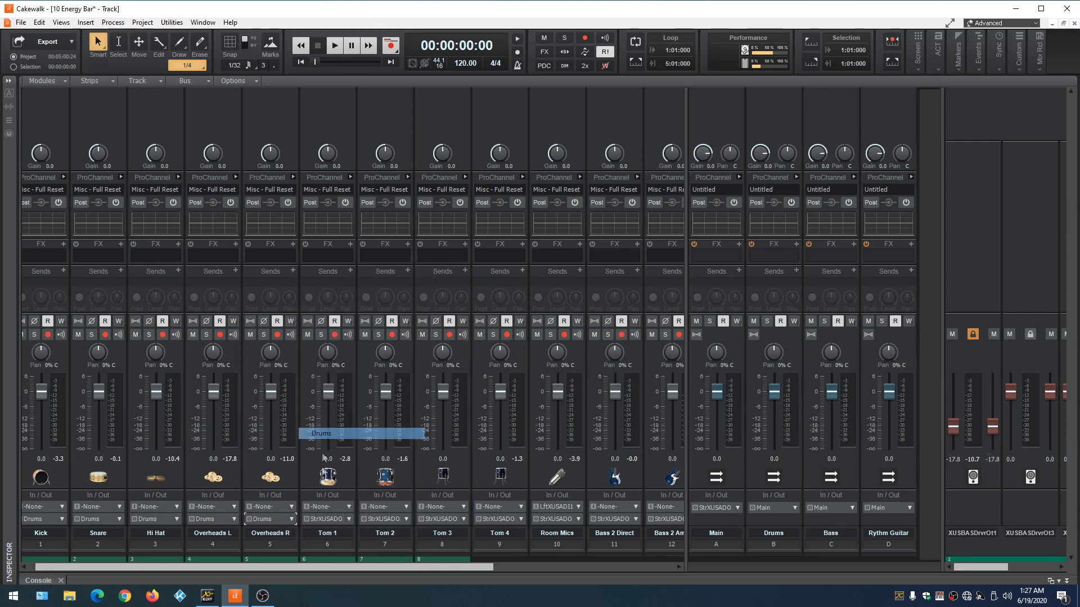
# Route the outputs of the Tom 1, Tom 2, Tom 3 and Tom 4 tracks to the Drums bus
pyautogui.click(335, 519)
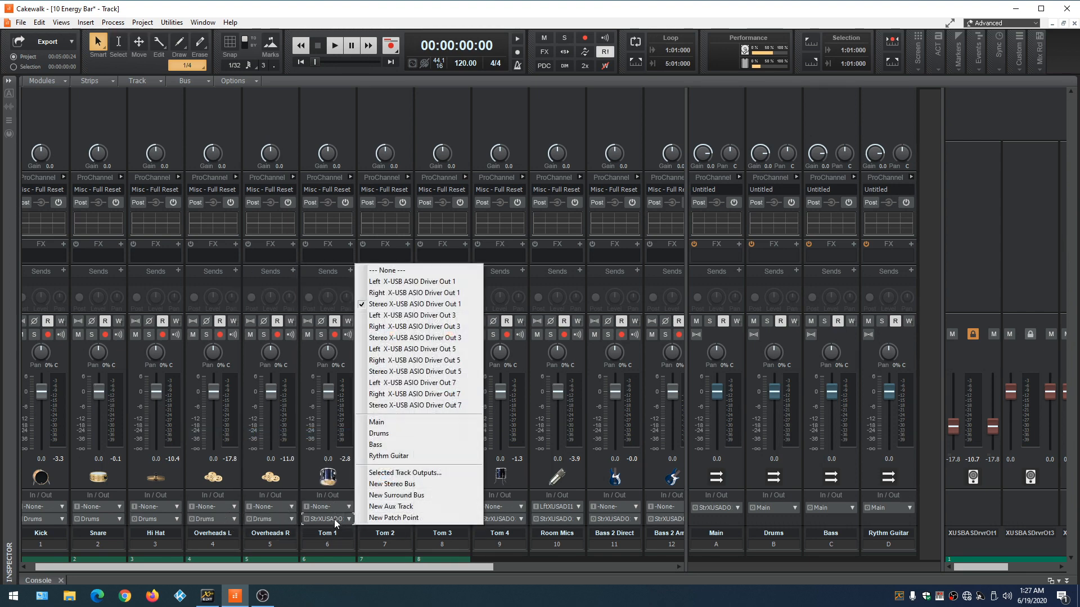
pyautogui.click(385, 434)
pyautogui.click(397, 519)
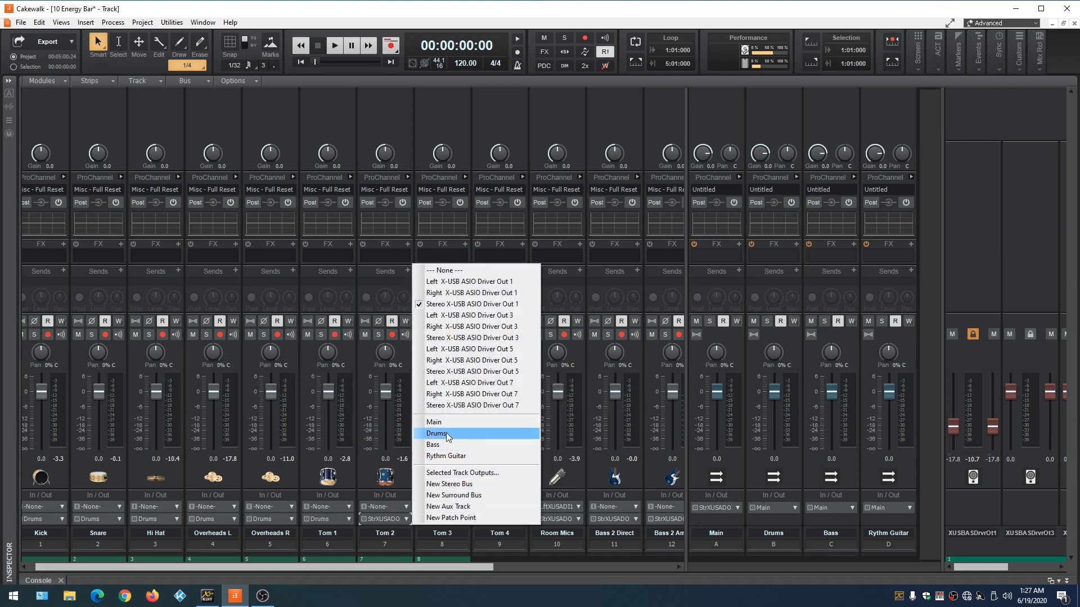
pyautogui.click(444, 434)
pyautogui.click(450, 520)
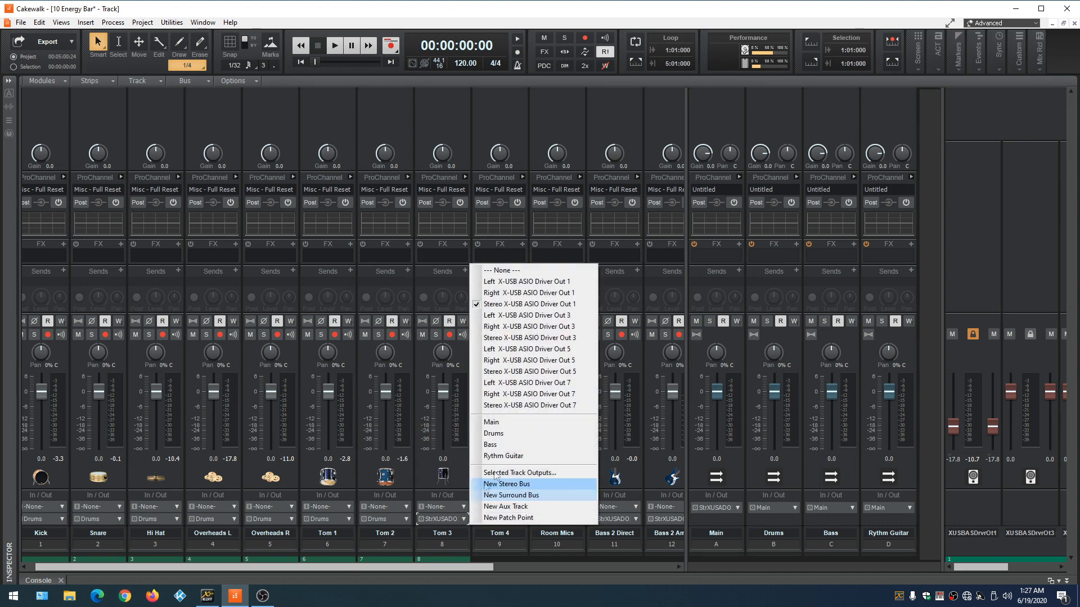
pyautogui.click(519, 434)
pyautogui.click(513, 520)
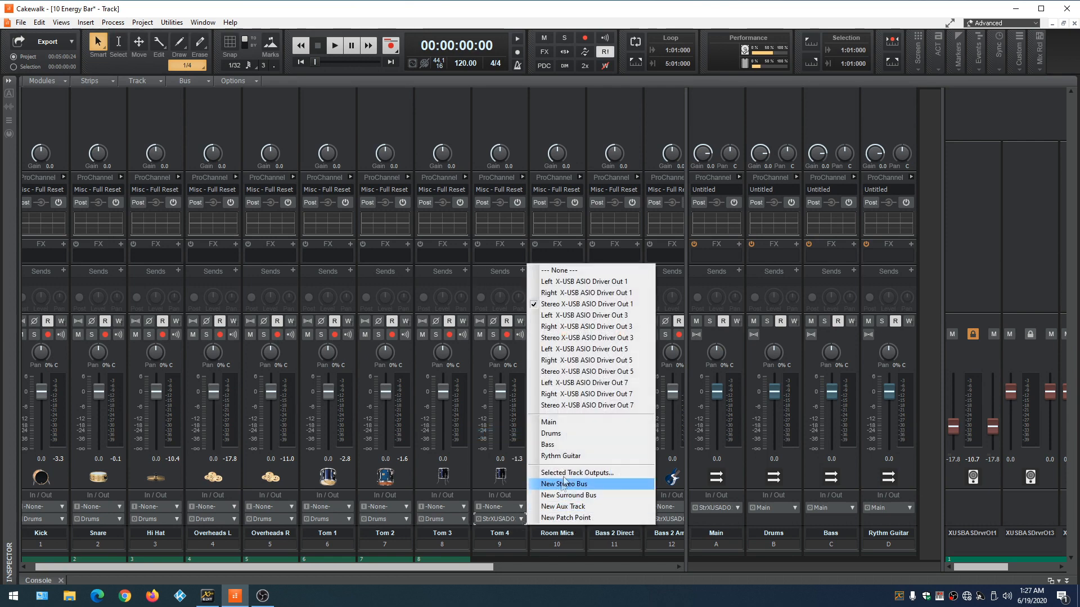
pyautogui.click(568, 440)
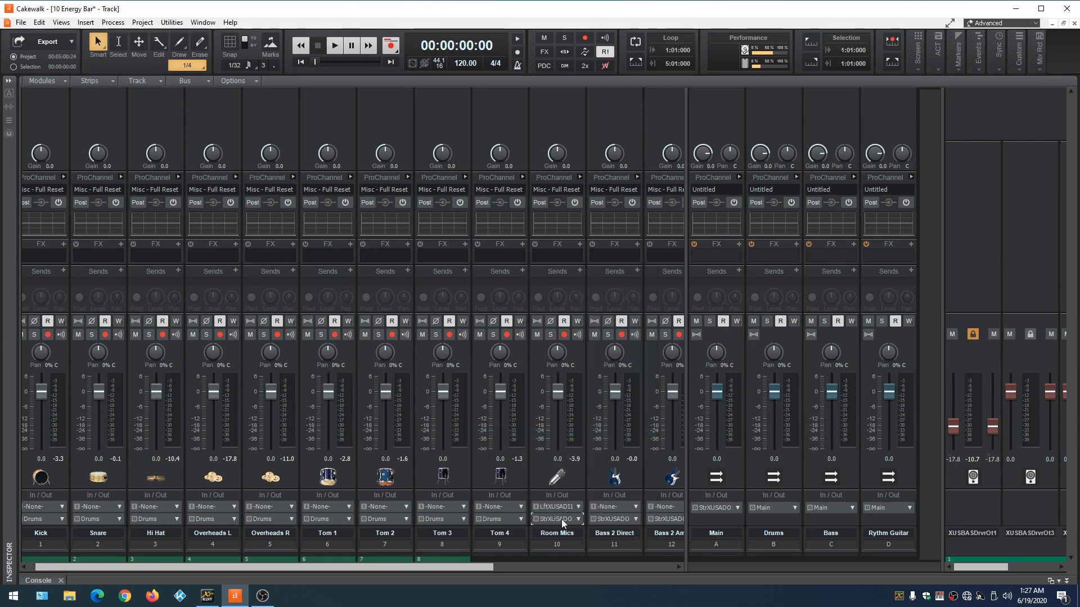
# Route the Room Mics track's output to the Drums bus and set its input to None
pyautogui.click(562, 520)
pyautogui.click(621, 439)
pyautogui.click(560, 509)
pyautogui.click(610, 439)
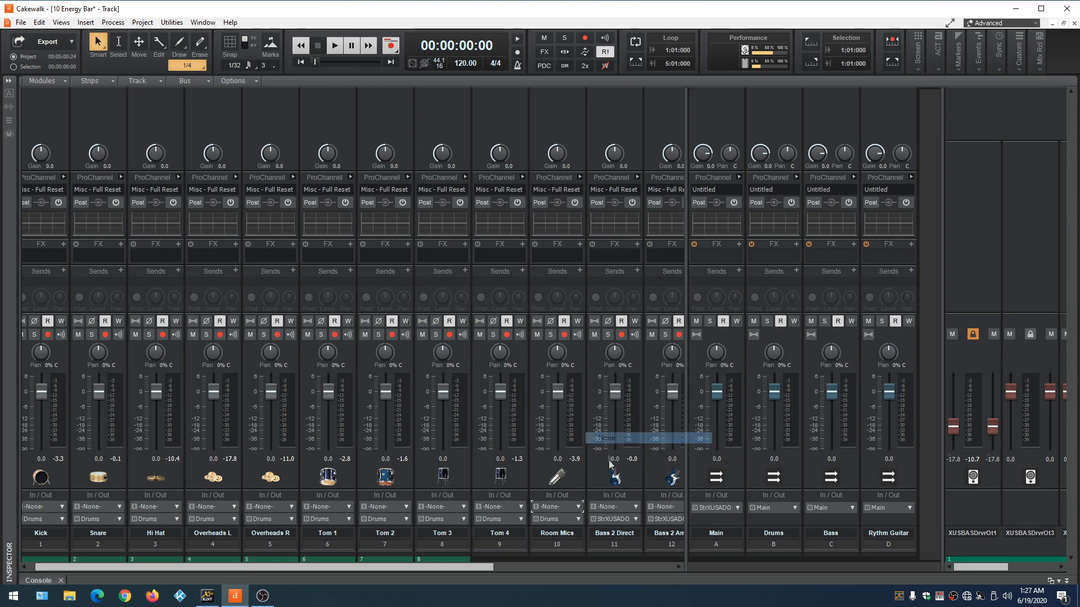
# Route the outputs of the Bass 2 Direct and Bass 2 Amp tracks to the Bass bus
pyautogui.click(630, 520)
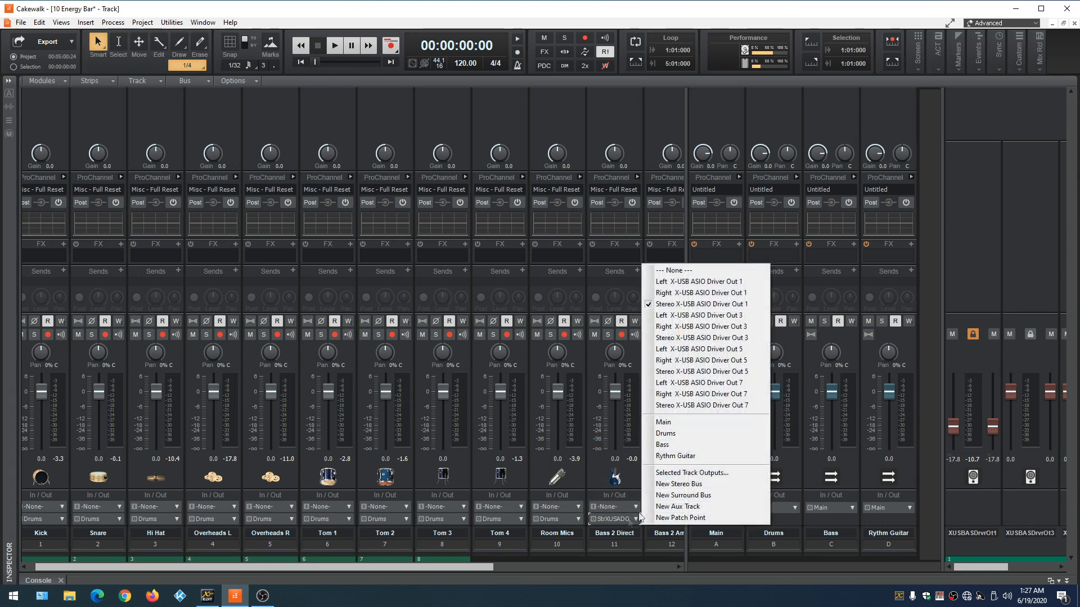
pyautogui.click(669, 444)
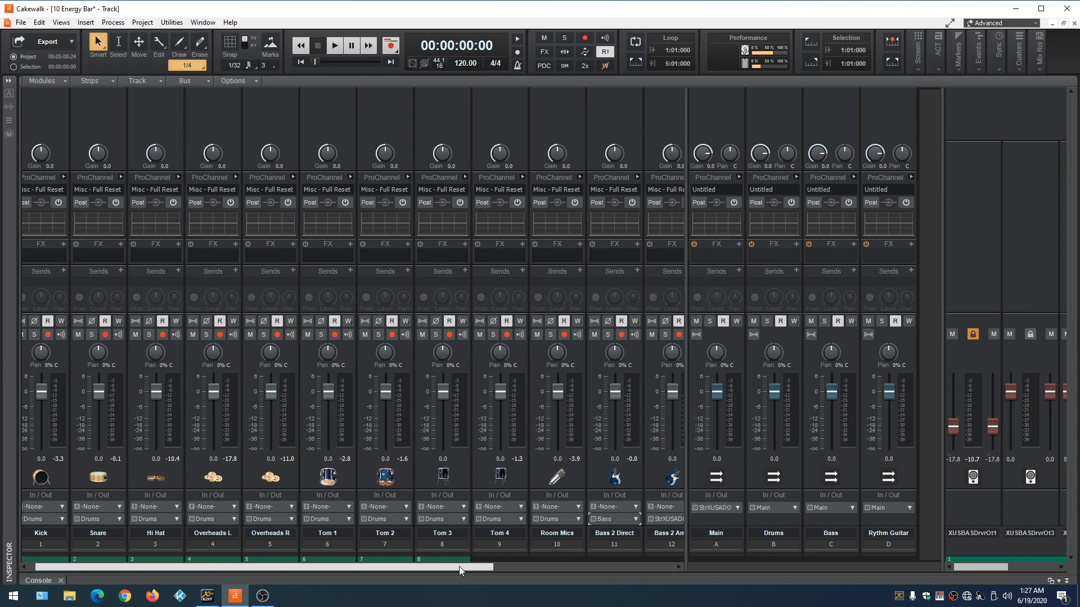
pyautogui.hscroll(4, 459, 566)
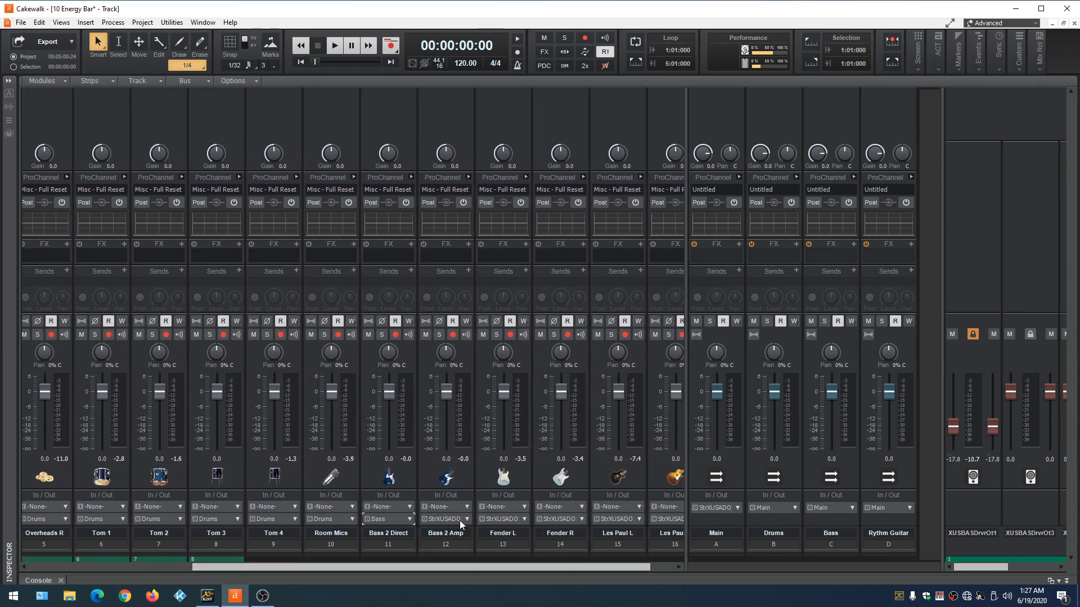
pyautogui.click(460, 519)
pyautogui.click(518, 445)
# Route the outputs of the Fender L, Fender R, Les Paul L and Les Paul R tracks to the Rythm Guitar bus
pyautogui.click(517, 520)
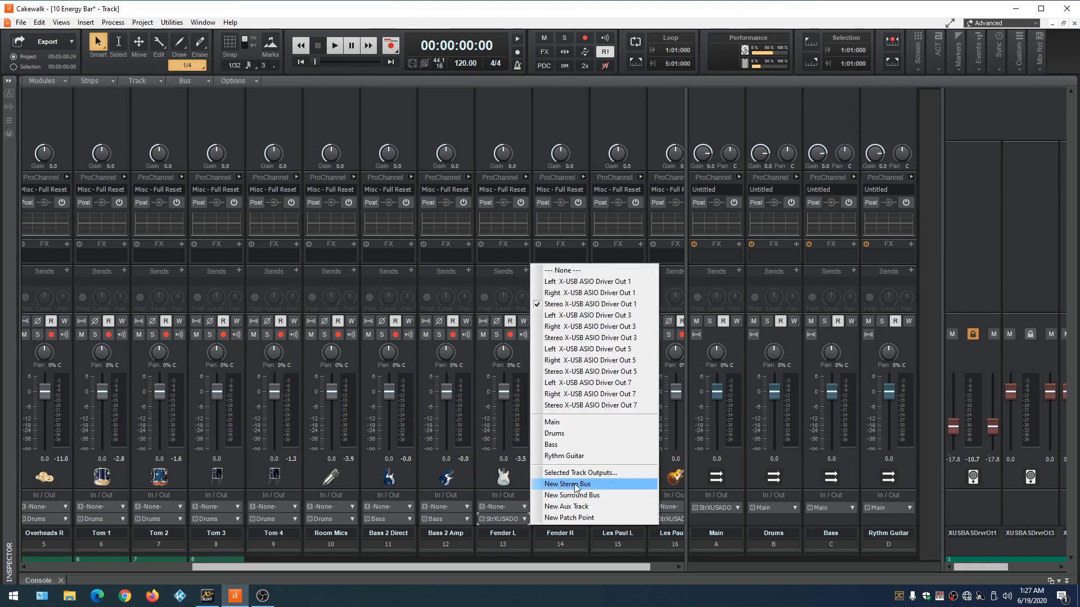
pyautogui.click(588, 456)
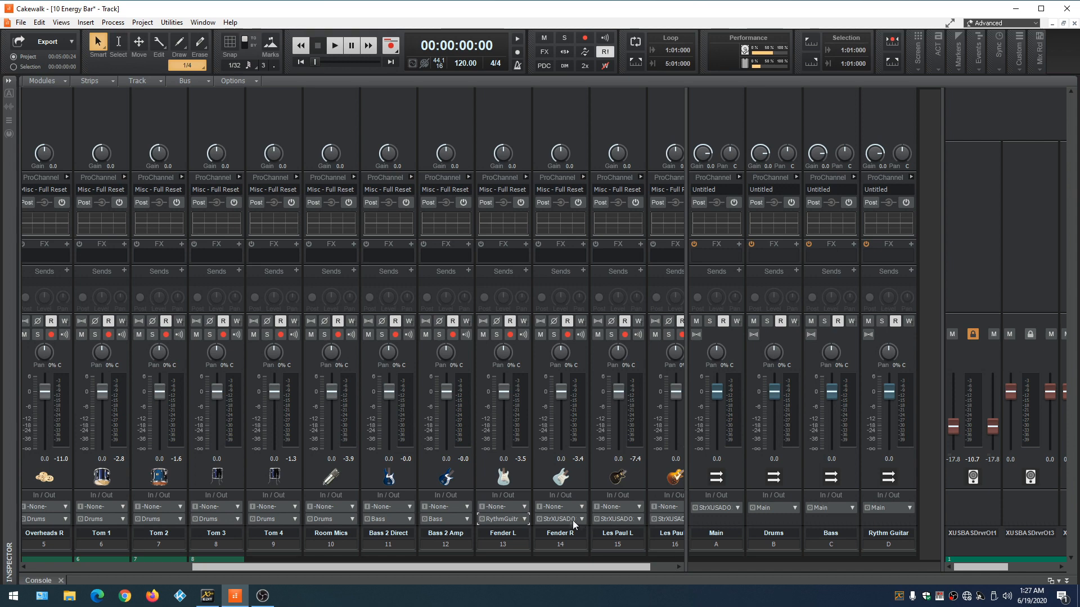
pyautogui.click(576, 520)
pyautogui.click(619, 456)
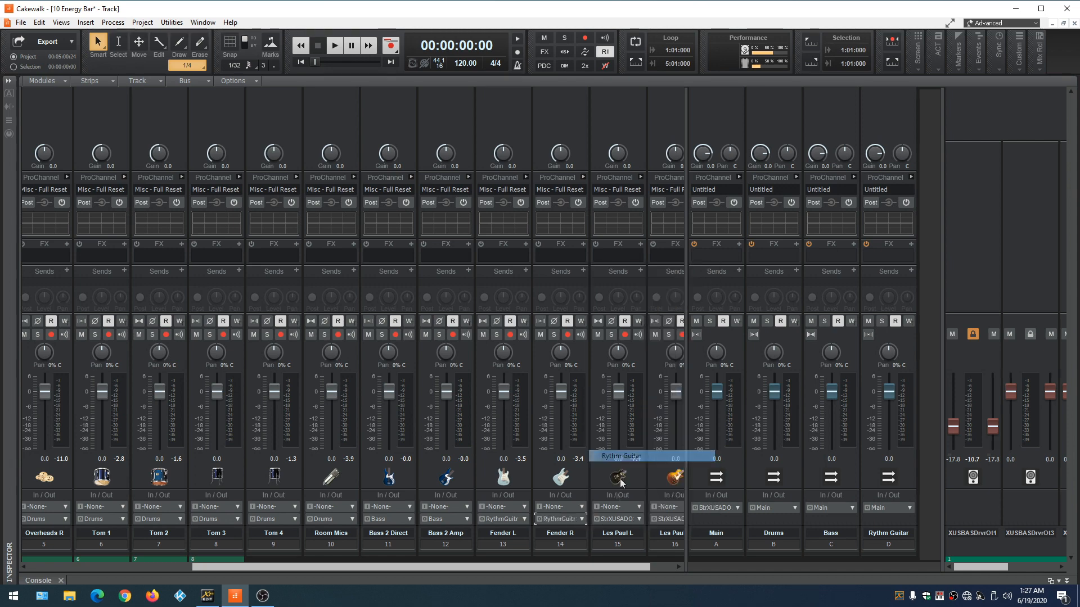
pyautogui.click(608, 519)
pyautogui.click(664, 456)
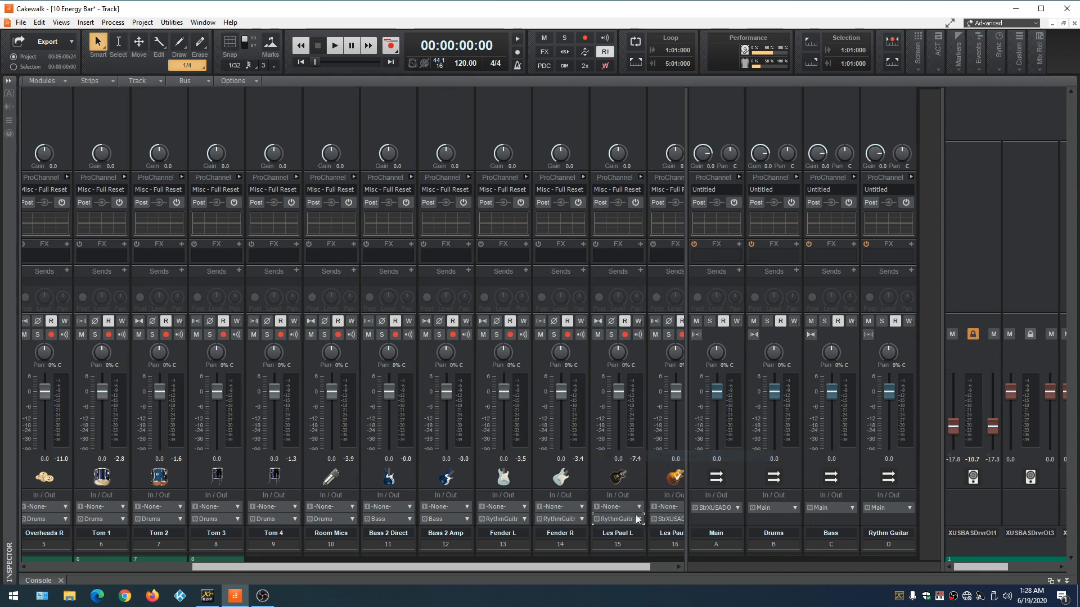
pyautogui.moveTo(576, 566); pyautogui.dragTo(644, 569)
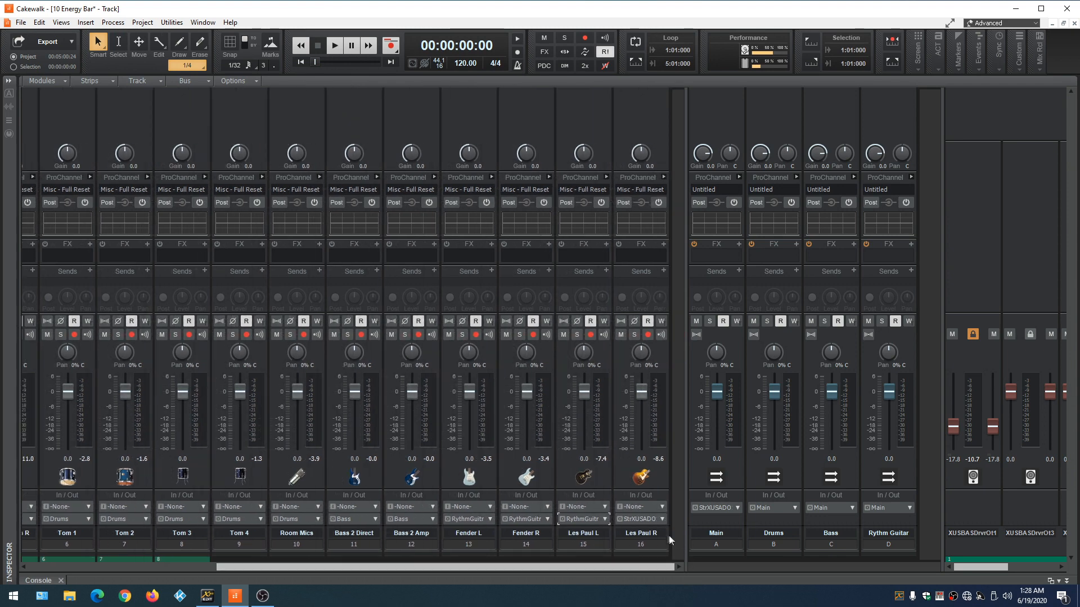
pyautogui.click(648, 520)
pyautogui.click(693, 458)
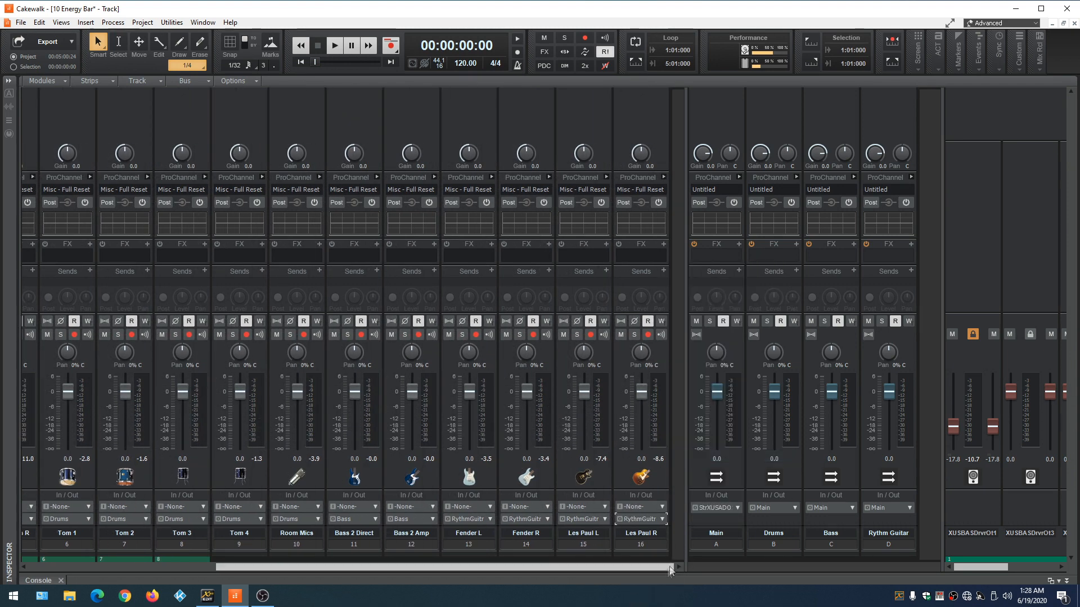
# Lower the bus faders to about -12.2 for Drums, -10.9 for Bass, -11.3 for Rythm Guitar and -11.5 for Main, and start playback
pyautogui.moveTo(774, 392); pyautogui.dragTo(774, 416)
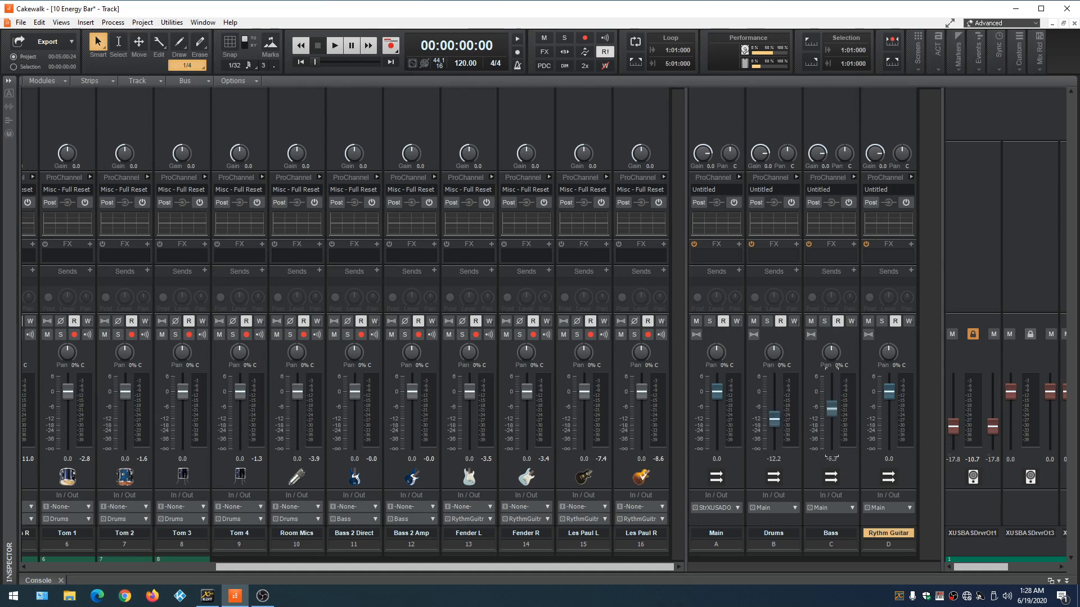
pyautogui.moveTo(889, 391); pyautogui.dragTo(889, 415)
pyautogui.moveTo(717, 395); pyautogui.dragTo(717, 418)
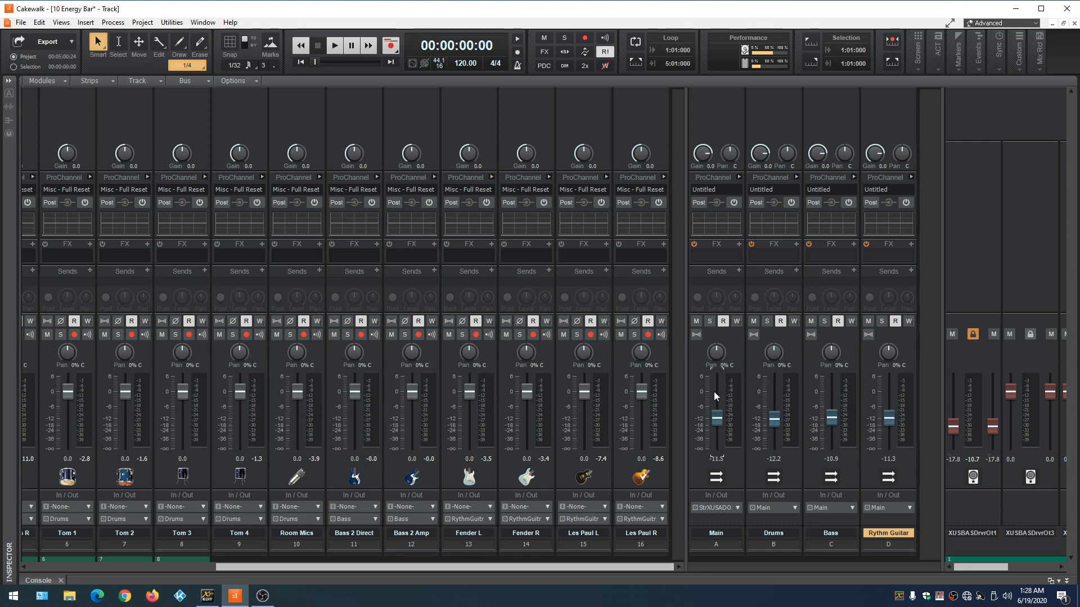
pyautogui.press('space')
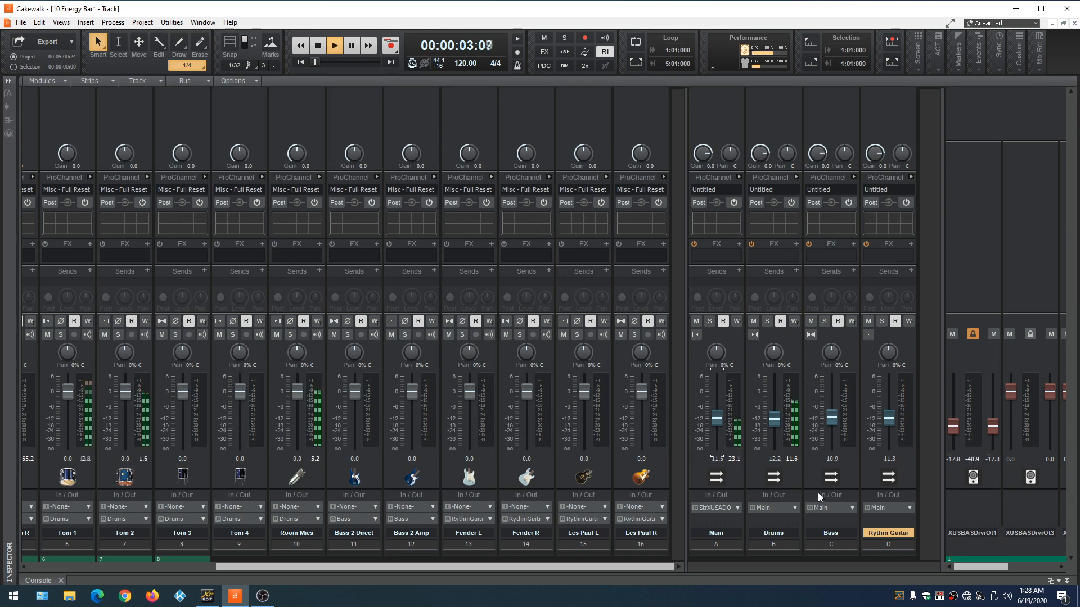
# Collapse the hardware outputs section of the console and widen the track section to show more strips
pyautogui.doubleClick(952, 430)
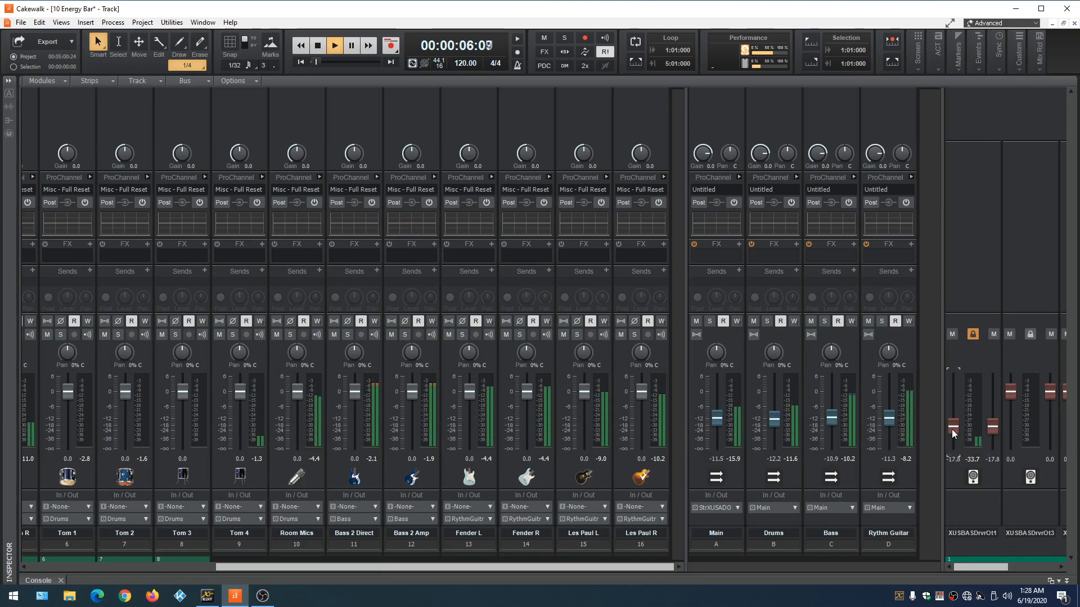
pyautogui.click(943, 458)
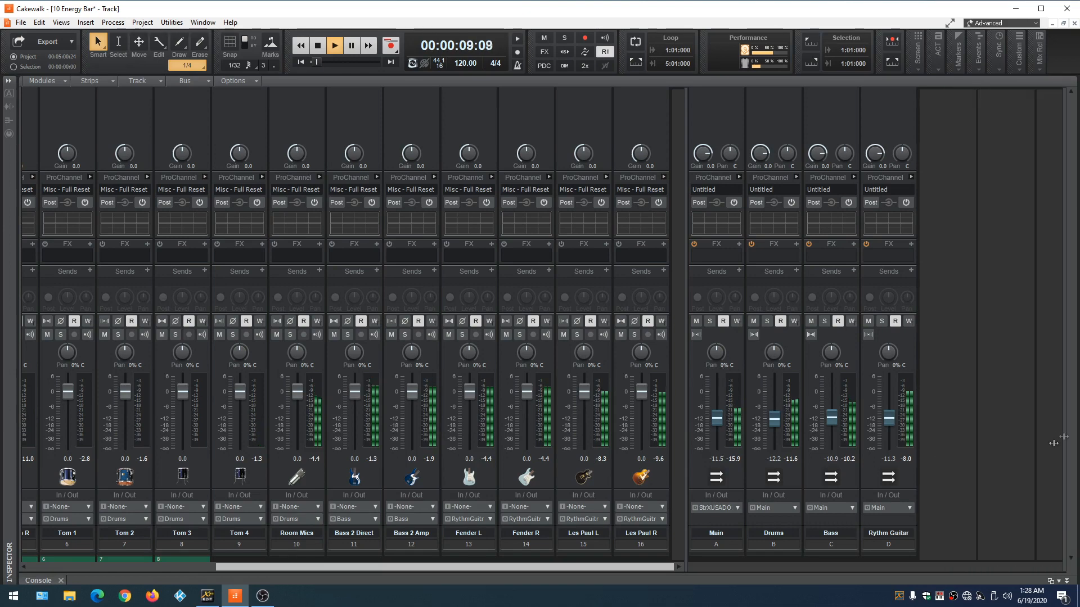
pyautogui.moveTo(684, 494); pyautogui.dragTo(814, 489)
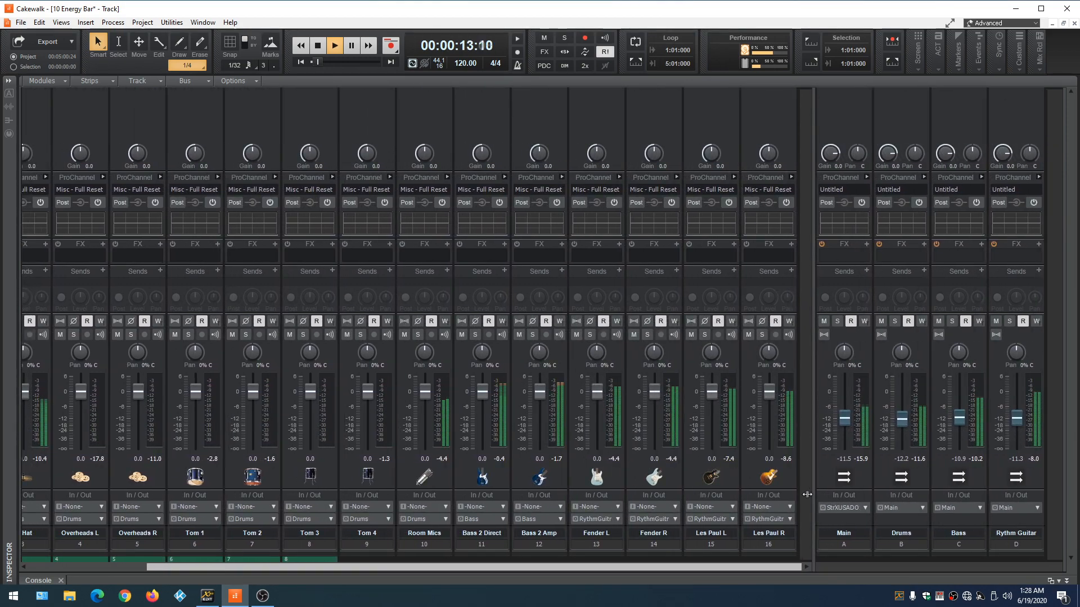
# Balance the bus faders during playback to about -9.1 for Drums, -8.8 for Bass, -12.2 for Rythm Guitar and -13.6 for Main, and stop playback
pyautogui.moveTo(902, 419); pyautogui.dragTo(966, 414)
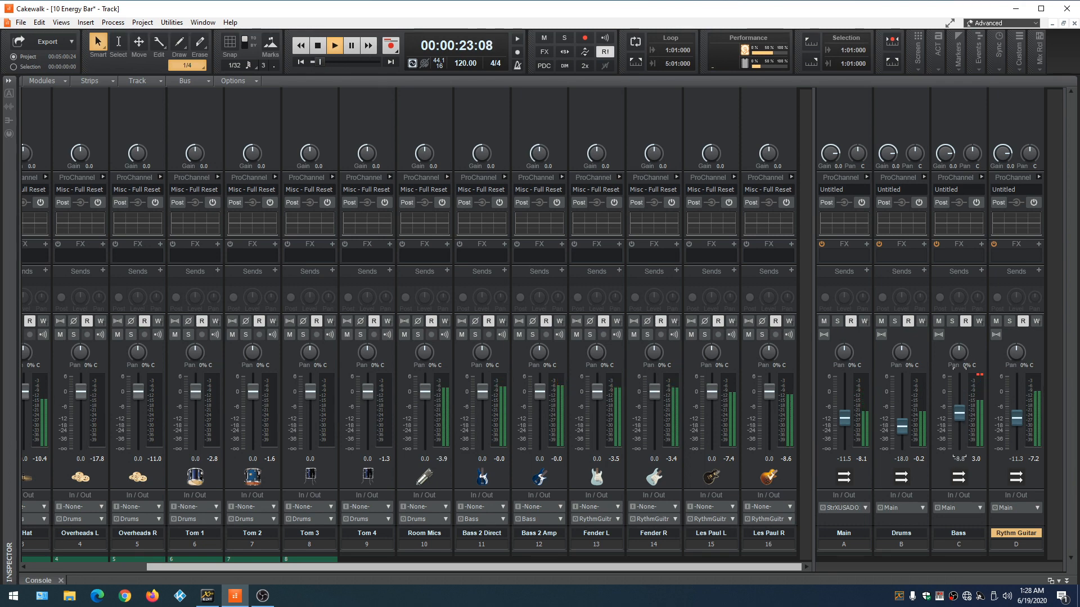
pyautogui.moveTo(904, 433); pyautogui.dragTo(903, 422)
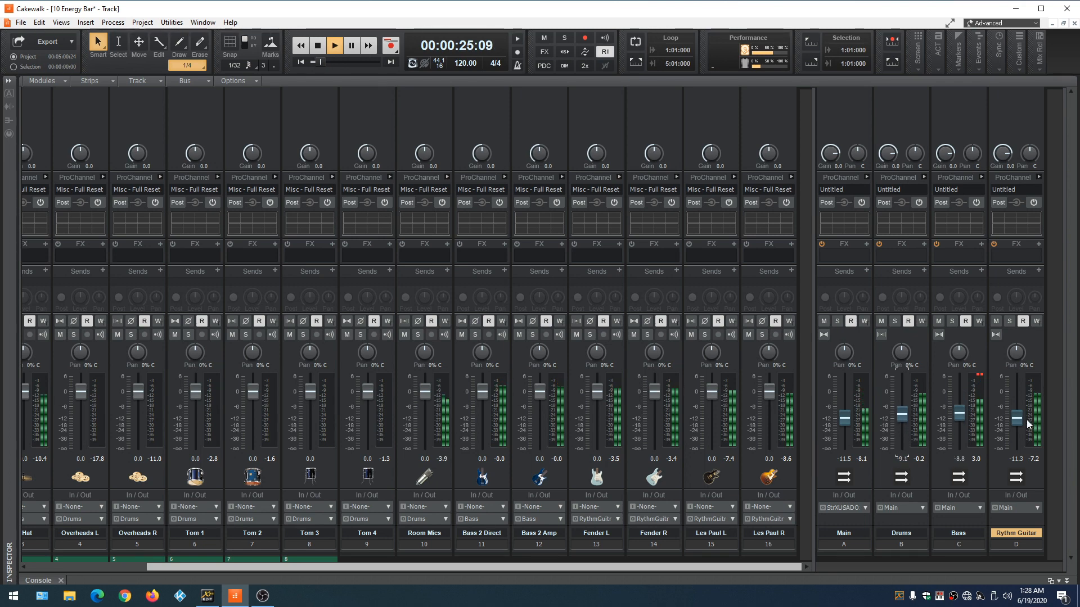
pyautogui.moveTo(1020, 417)
pyautogui.mouseDown()
pyautogui.moveTo(1019, 397)
pyautogui.moveTo(1017, 419)
pyautogui.mouseUp()
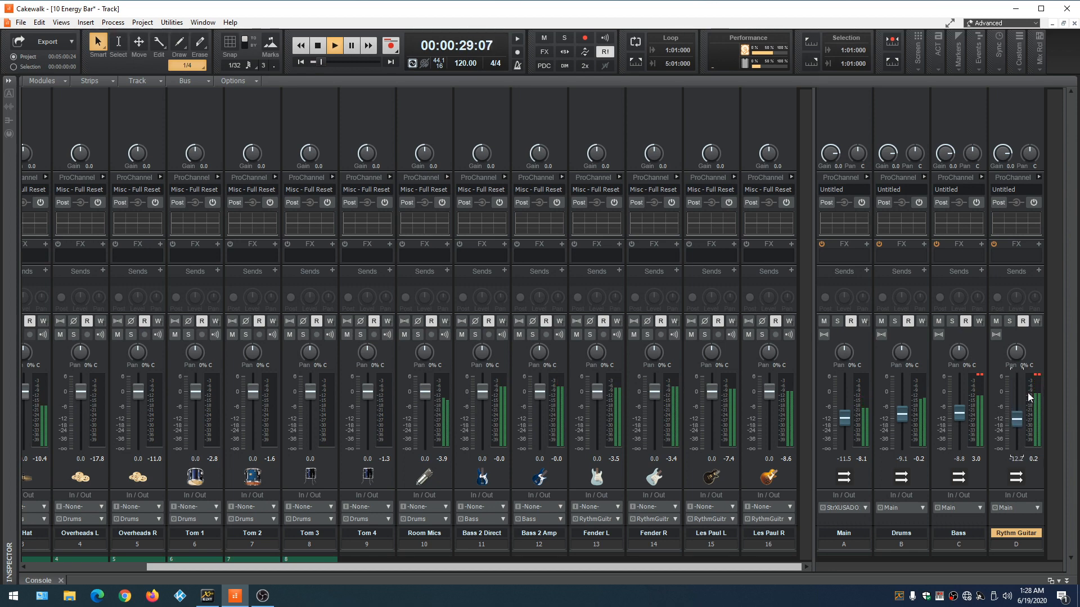
pyautogui.click(979, 376)
pyautogui.moveTo(847, 423)
pyautogui.mouseDown()
pyautogui.moveTo(848, 405)
pyautogui.moveTo(847, 422)
pyautogui.mouseUp()
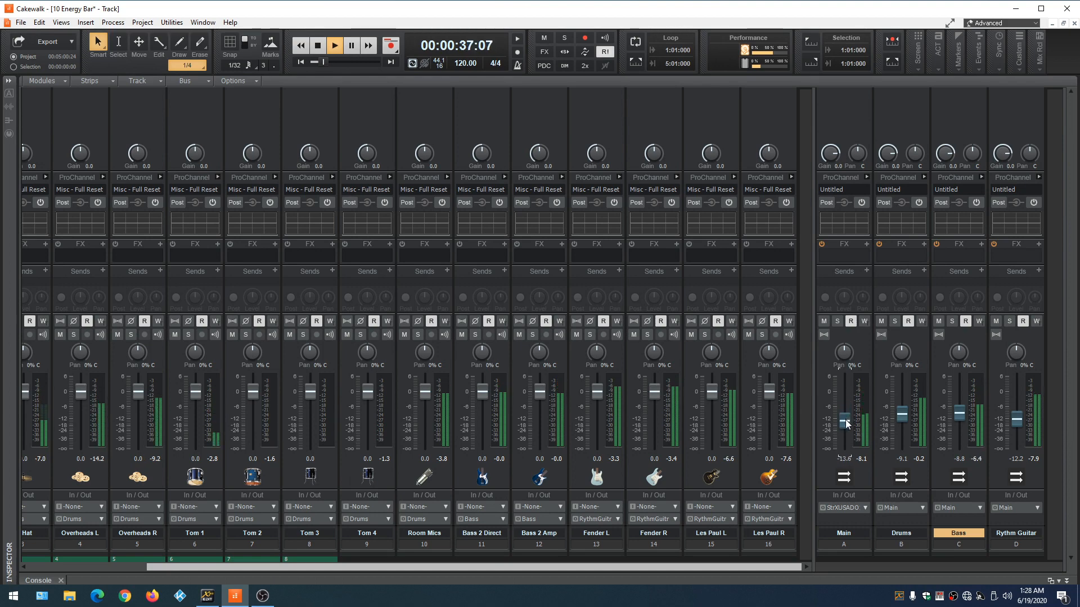
pyautogui.press('space')
# Set the Drums bus icon to Drum Kit 4 and the Bass bus icon to Bass Headstock 2B
pyautogui.doubleClick(901, 481)
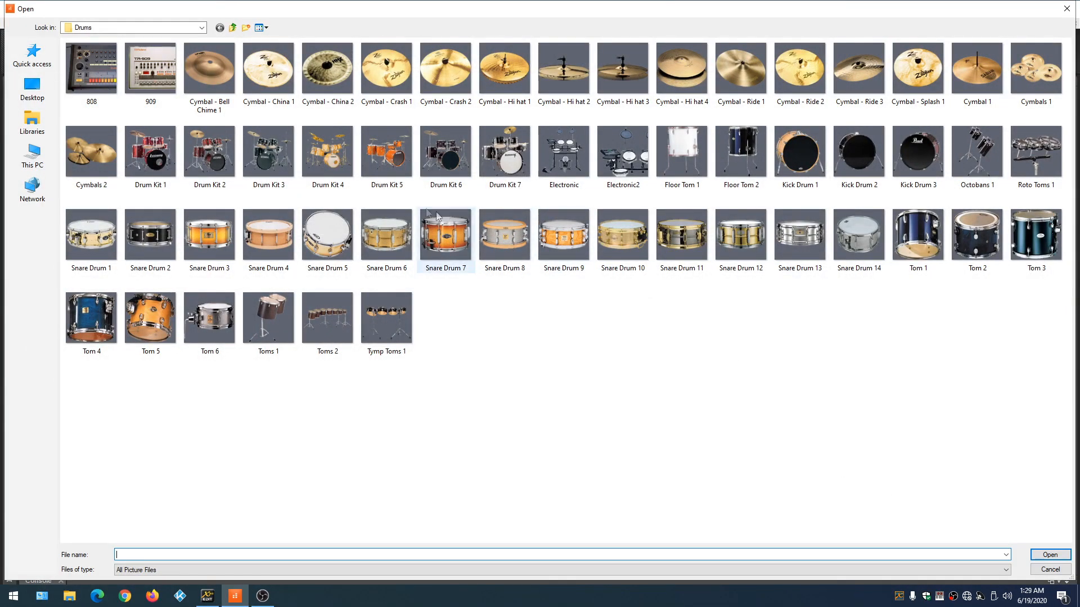
pyautogui.doubleClick(323, 159)
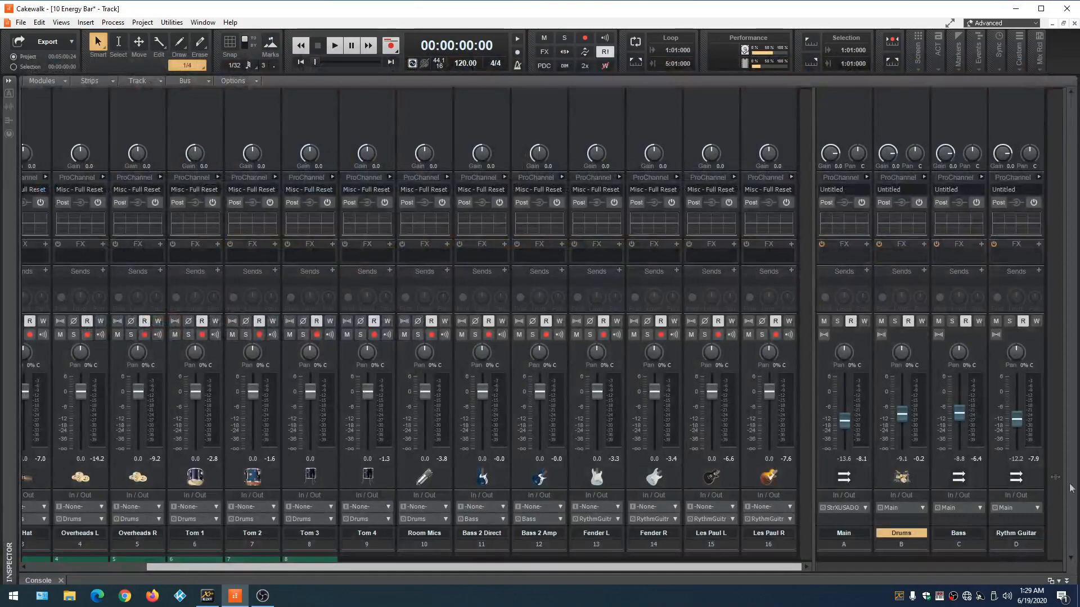
pyautogui.doubleClick(959, 478)
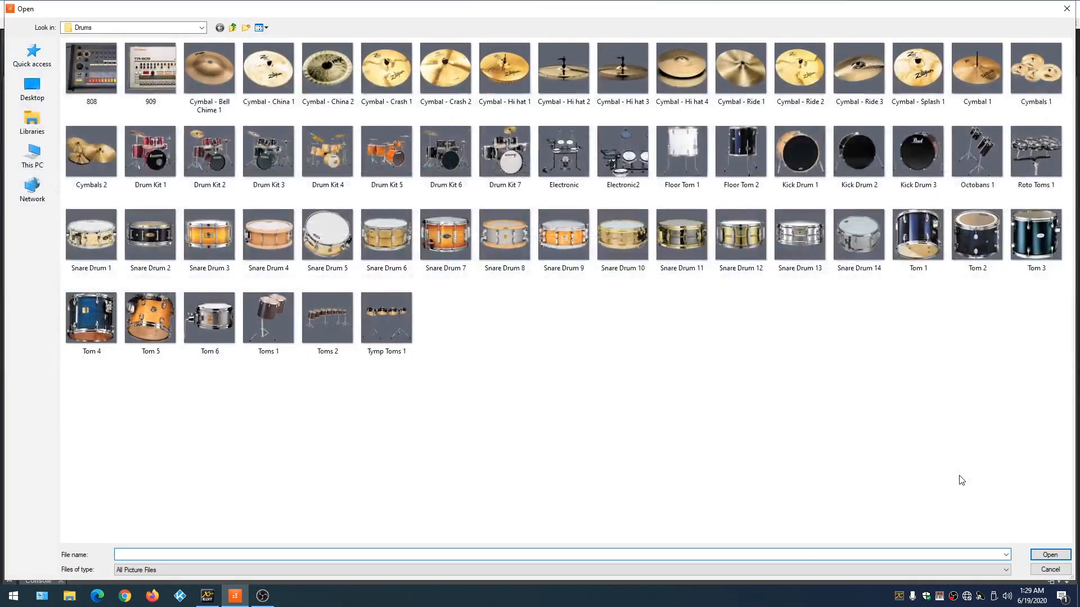
pyautogui.click(232, 28)
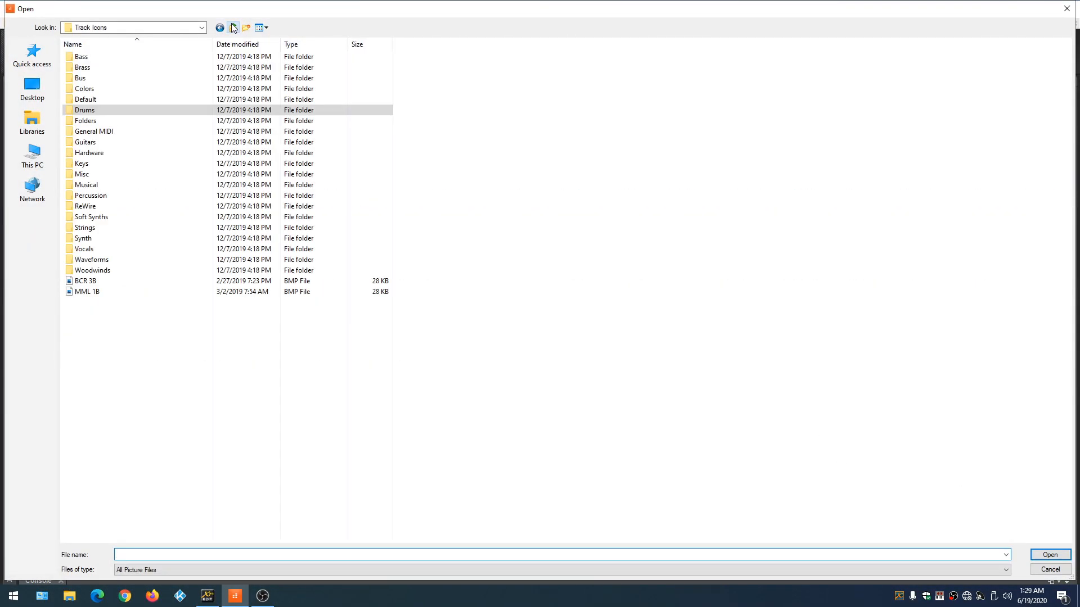
pyautogui.doubleClick(161, 57)
pyautogui.doubleClick(271, 70)
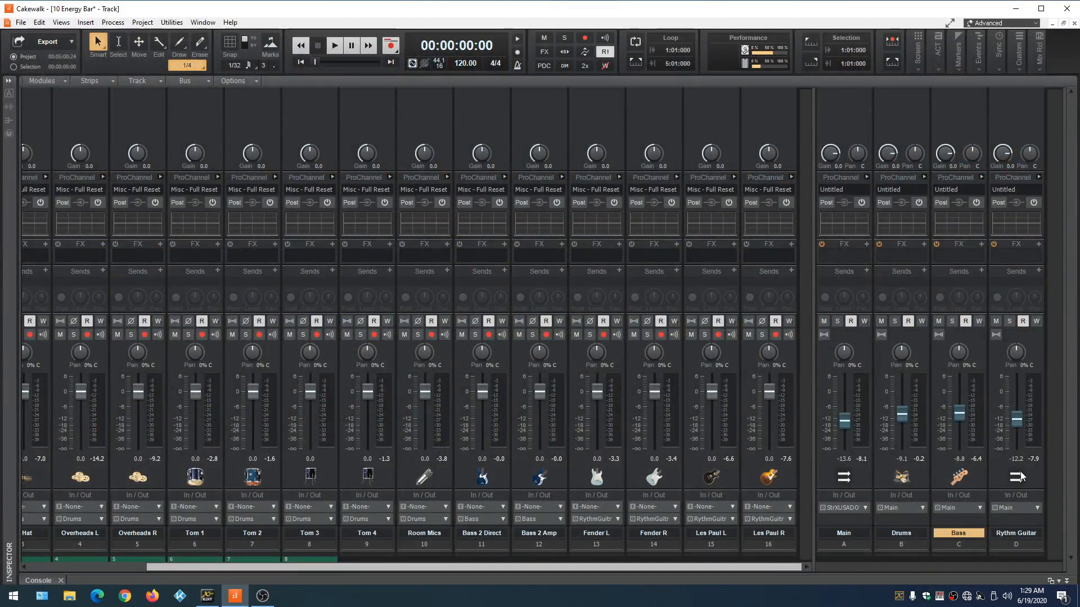
# Set the Rythm Guitar bus icon to ES 2B from the Guitar - Electric folder
pyautogui.doubleClick(1018, 476)
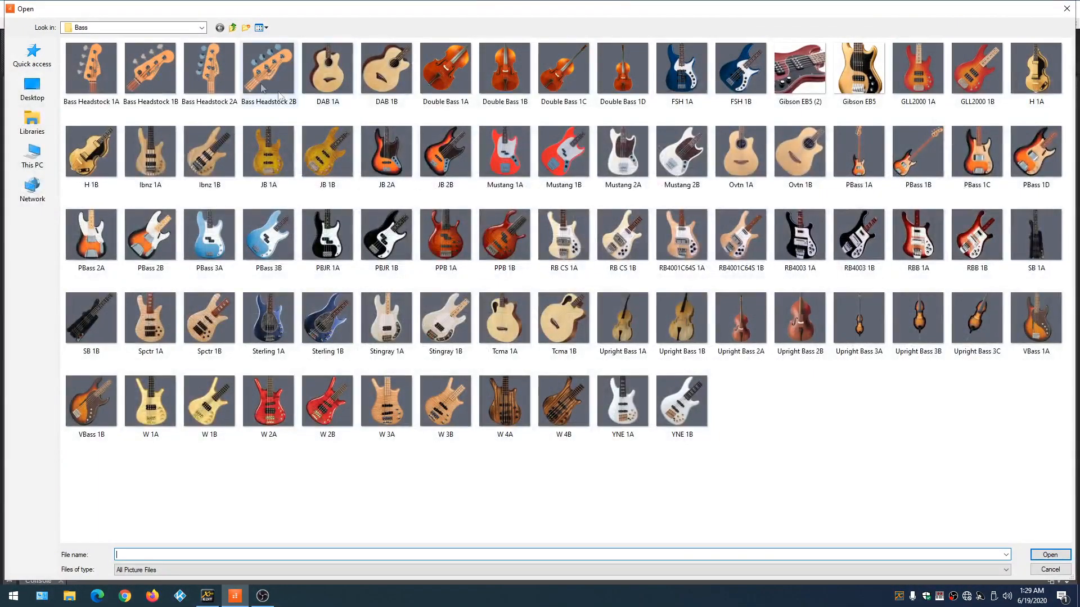
pyautogui.click(233, 28)
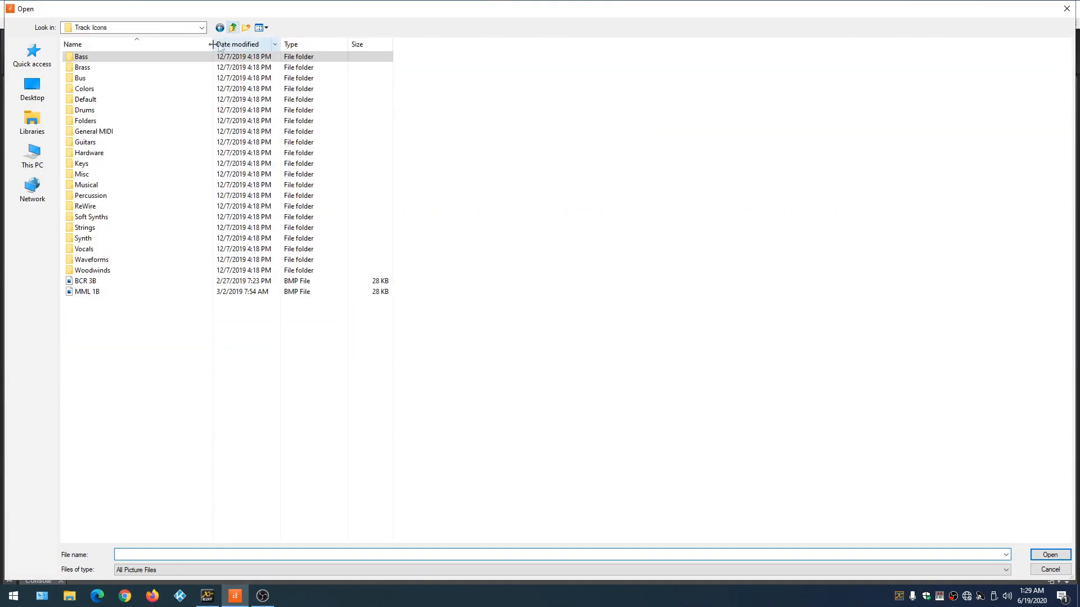
pyautogui.click(158, 145)
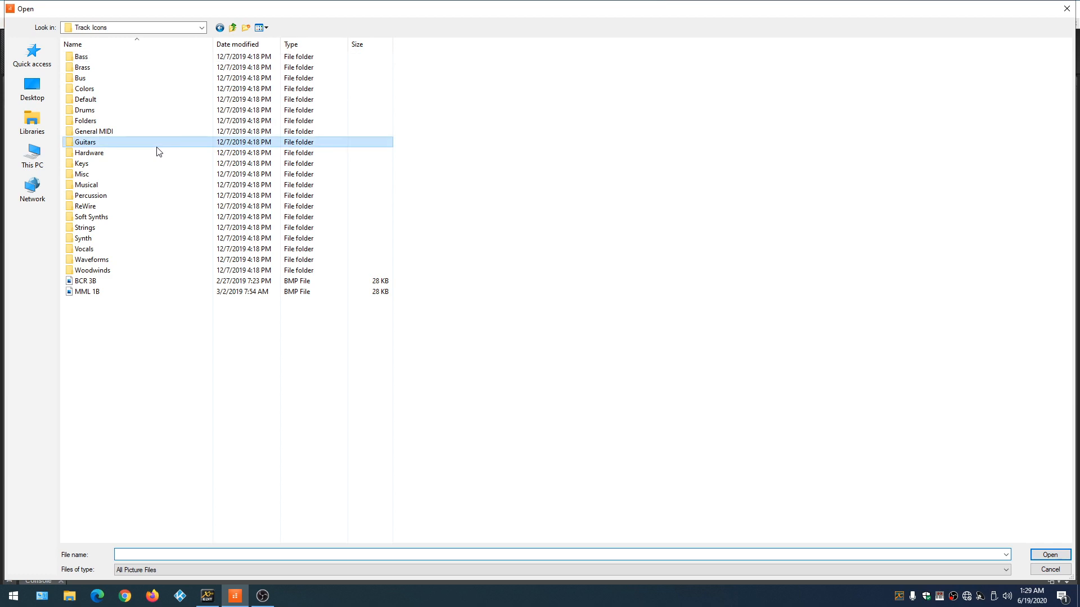
pyautogui.doubleClick(157, 145)
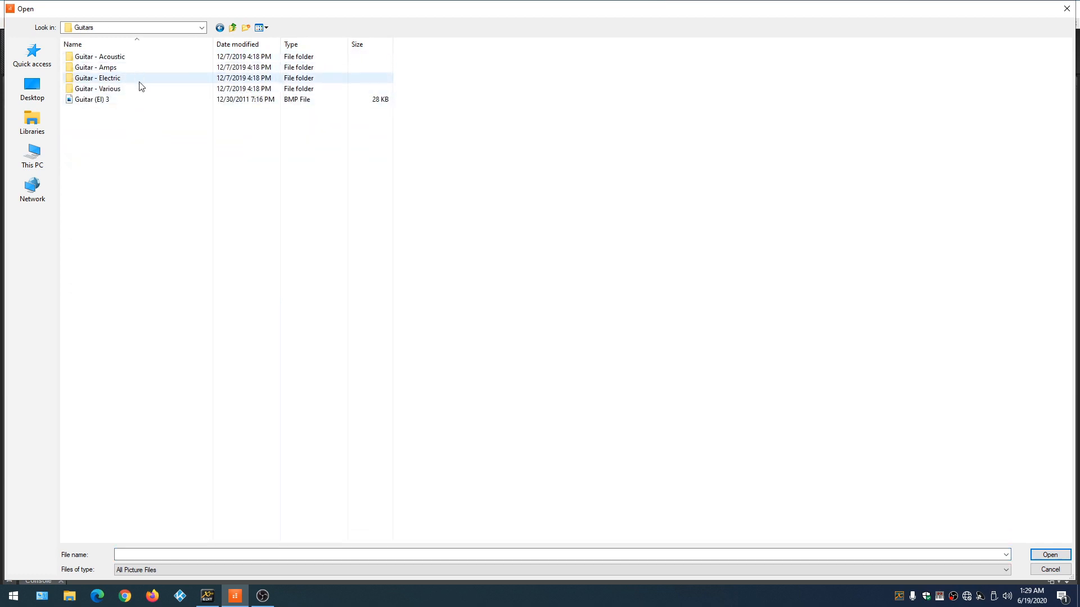
pyautogui.doubleClick(140, 82)
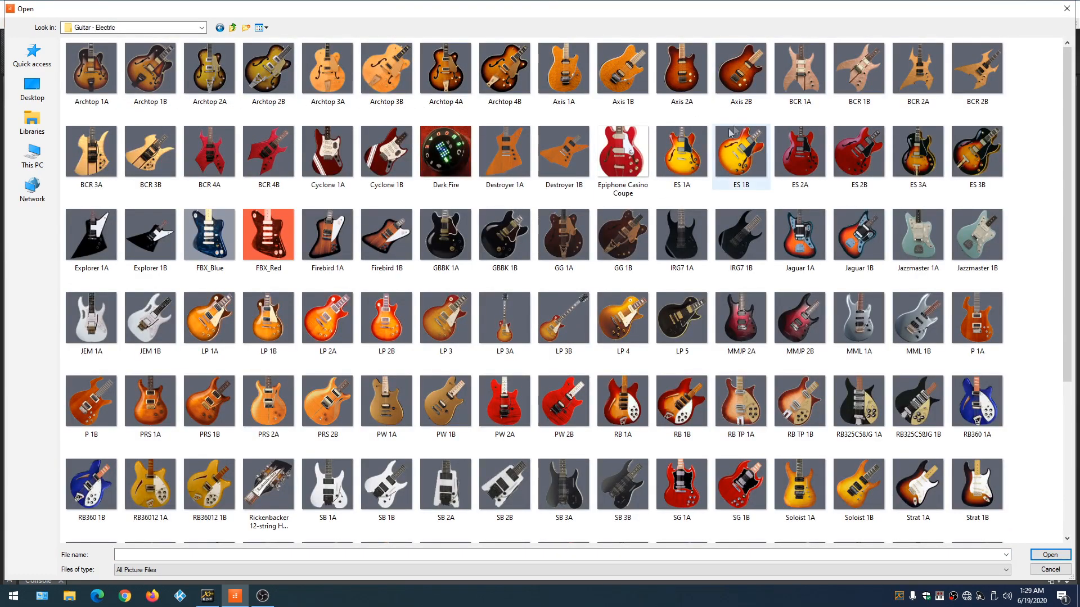
pyautogui.doubleClick(857, 152)
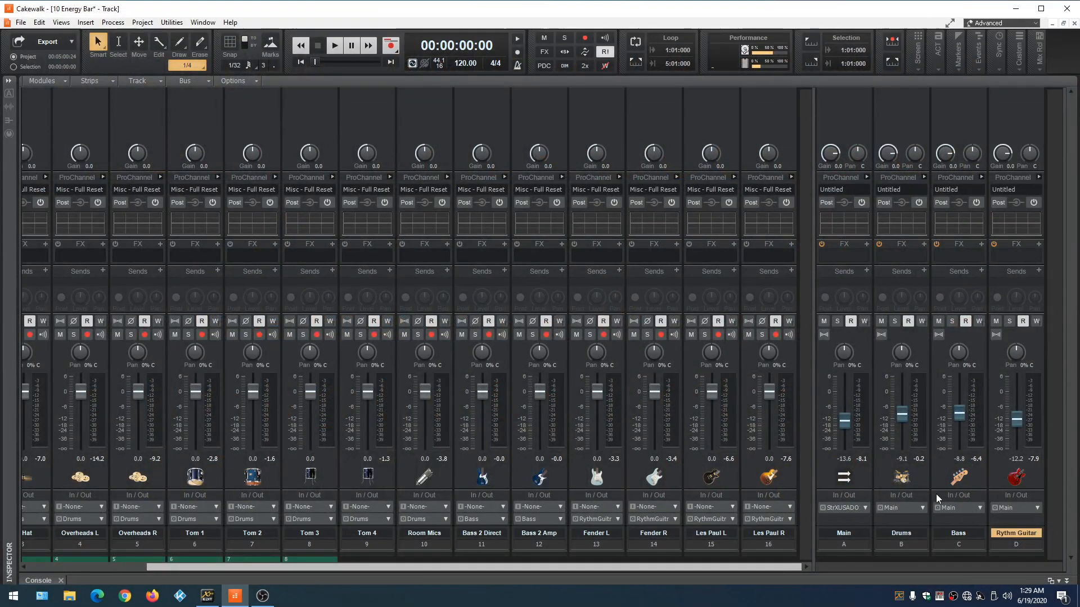
# Color the Drums bus and its tracks green, the Bass bus and its tracks blue, and the Rythm Guitar bus and its tracks teal
pyautogui.moveTo(813, 507); pyautogui.dragTo(820, 507)
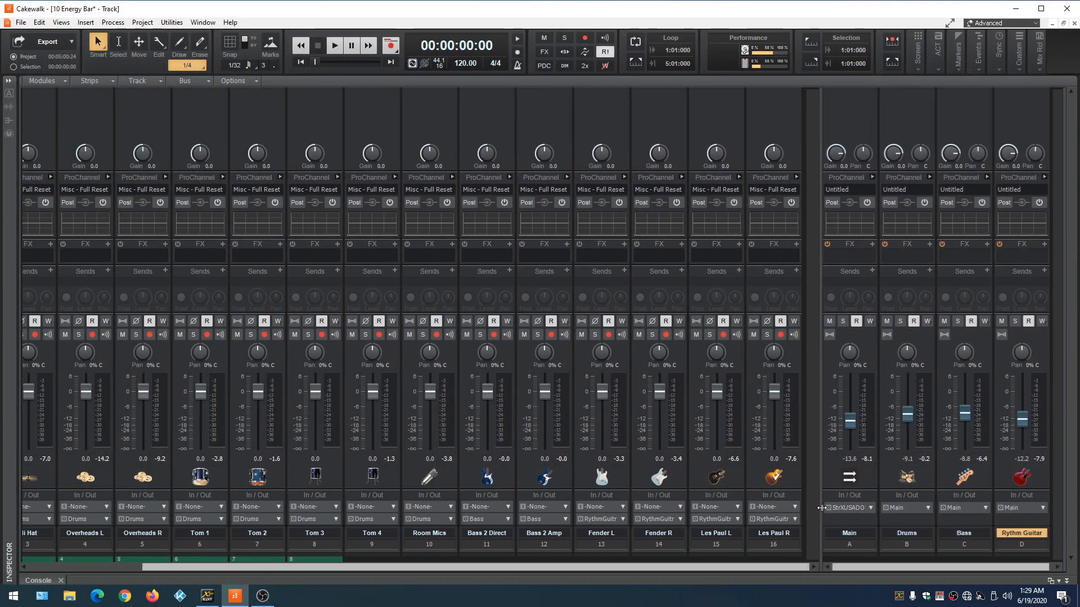
pyautogui.click(907, 552)
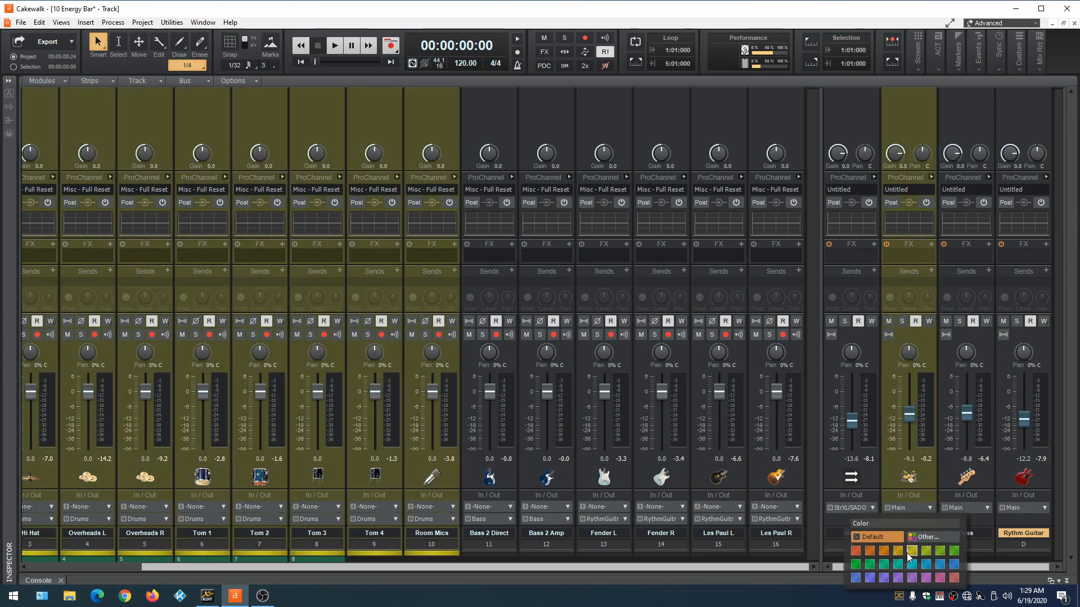
pyautogui.click(951, 551)
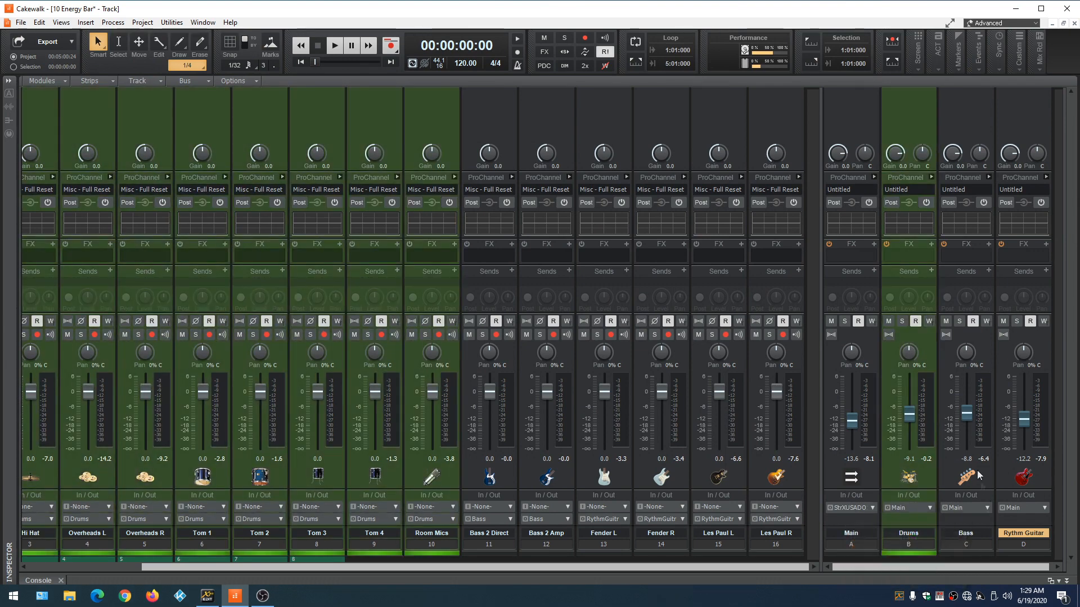
pyautogui.click(959, 557)
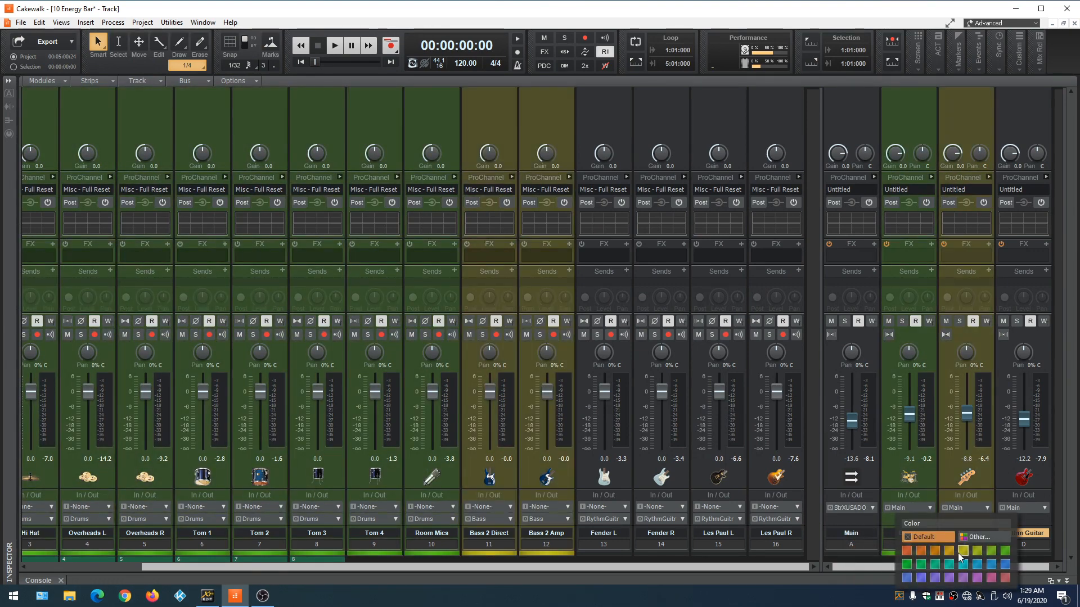
pyautogui.click(1024, 558)
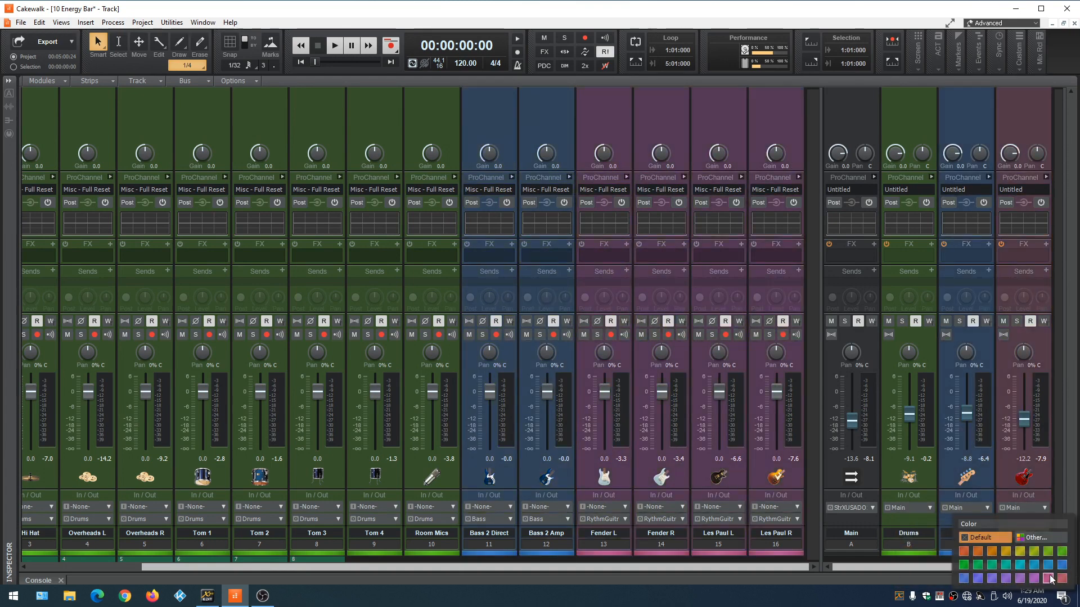
pyautogui.click(1020, 565)
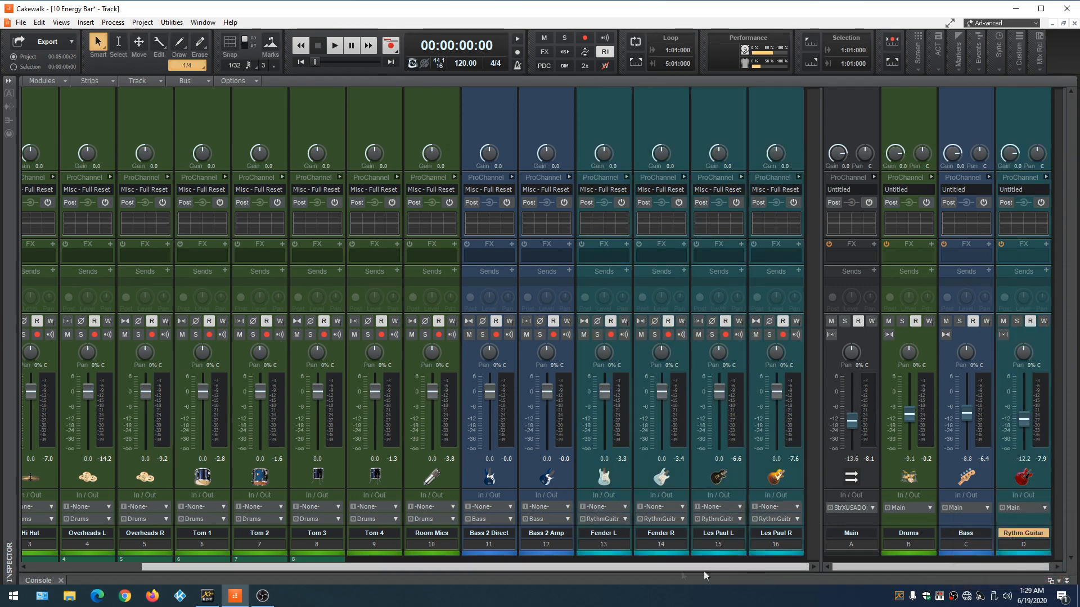
# Play the project with the Drums bus and the Kick track soloed, and expand the Kick track's ProChannel
pyautogui.moveTo(382, 566); pyautogui.dragTo(263, 565)
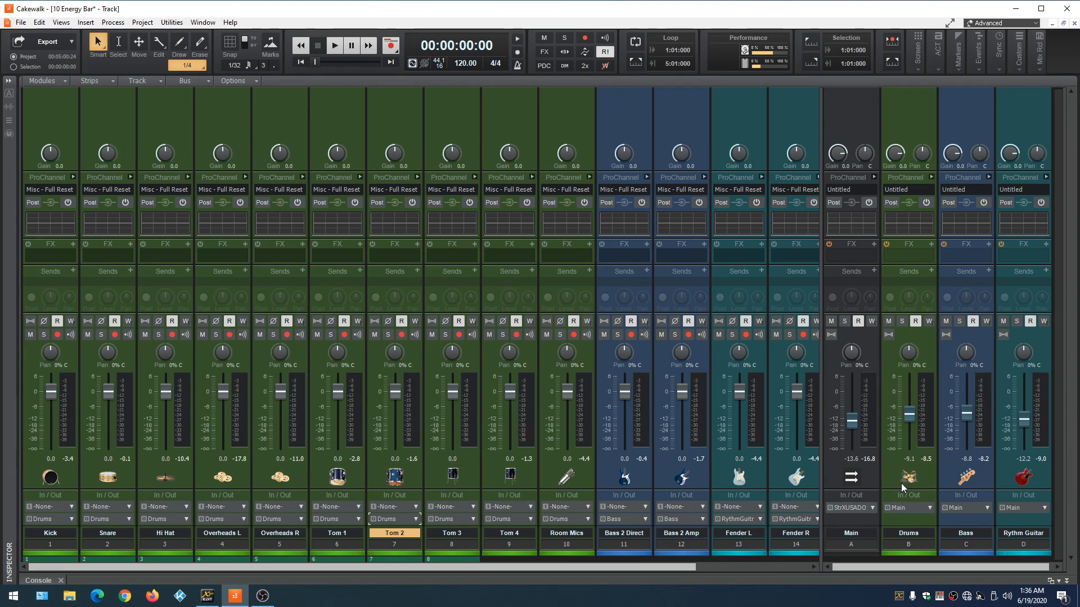
pyautogui.press('space')
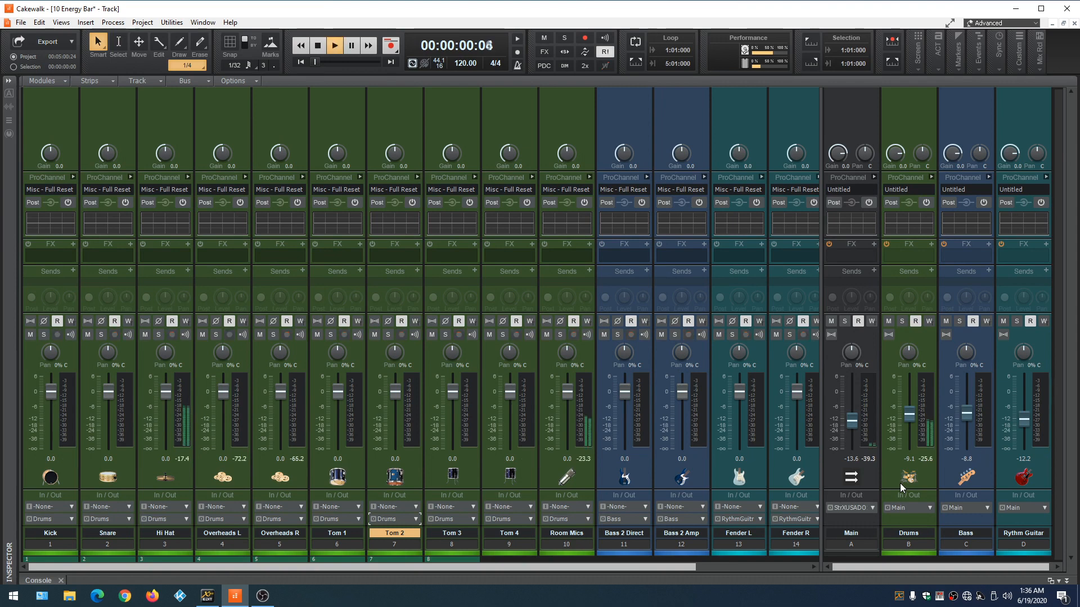
pyautogui.click(902, 322)
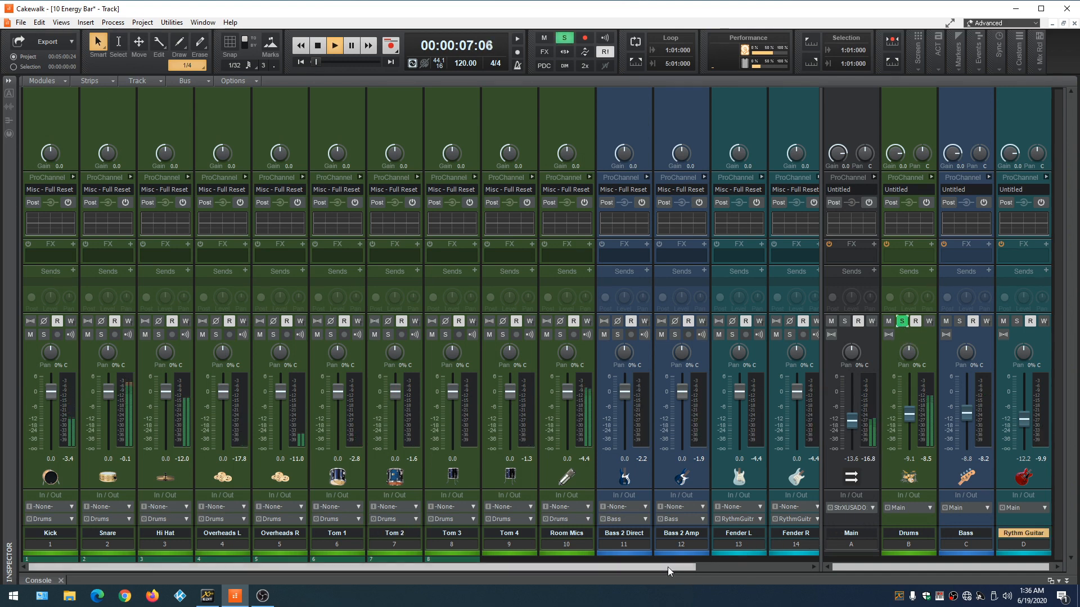
pyautogui.click(43, 334)
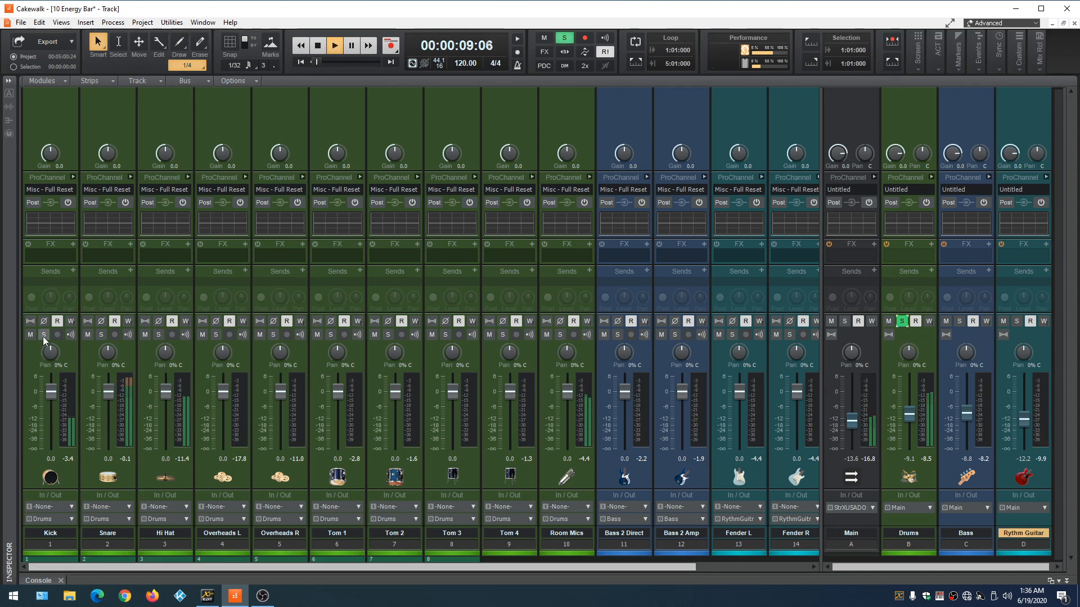
pyautogui.click(73, 177)
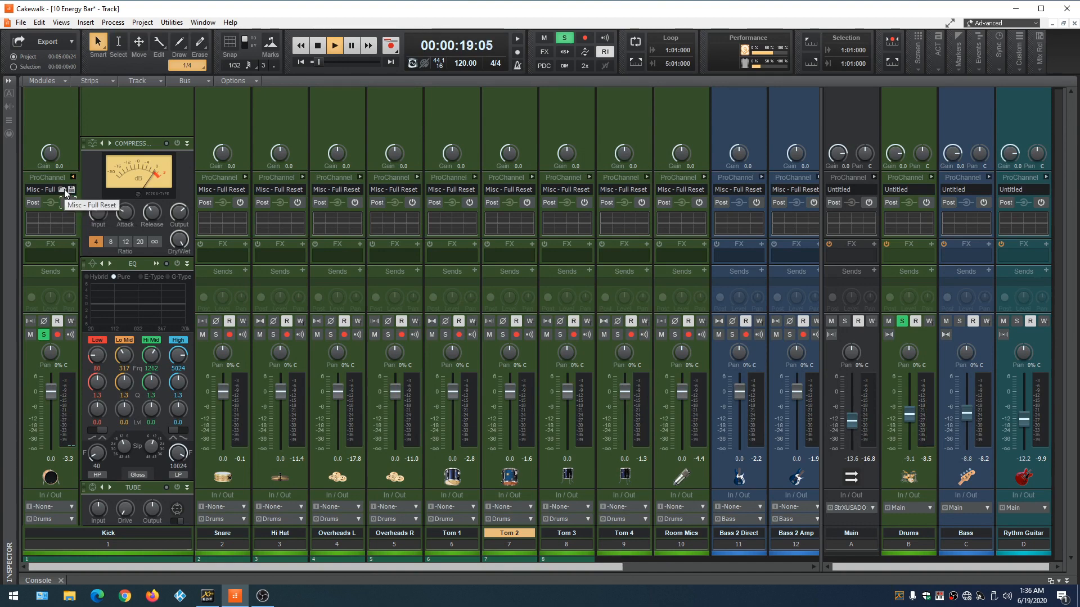
# Lower the Kick track's gain to about -7.1 while checking its meter at 24 and 12 dB ranges, and return the meter to 42 dB
pyautogui.rightClick(70, 400)
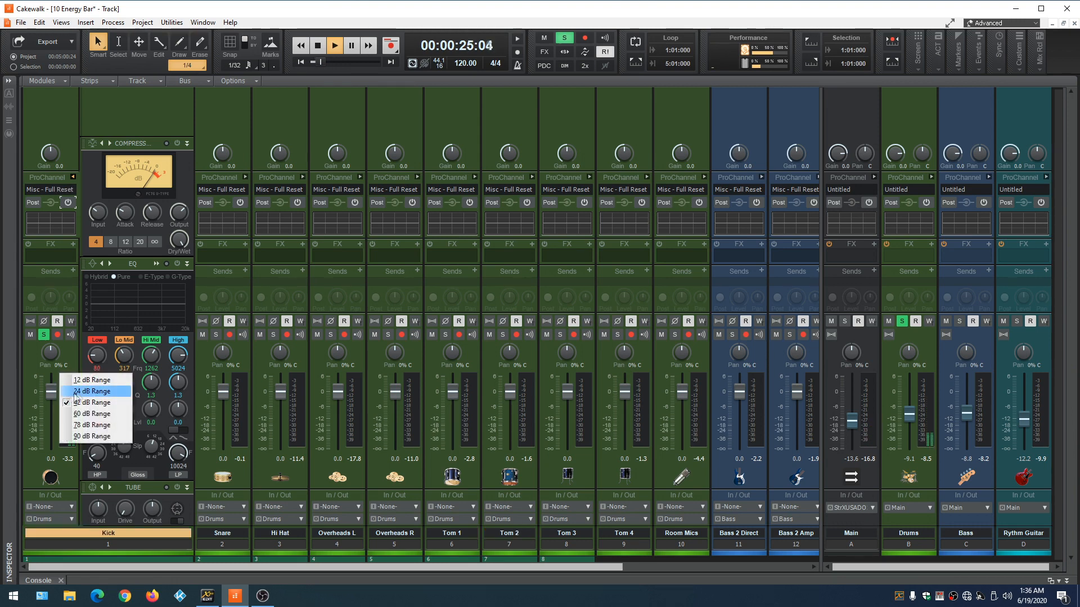
pyautogui.click(86, 392)
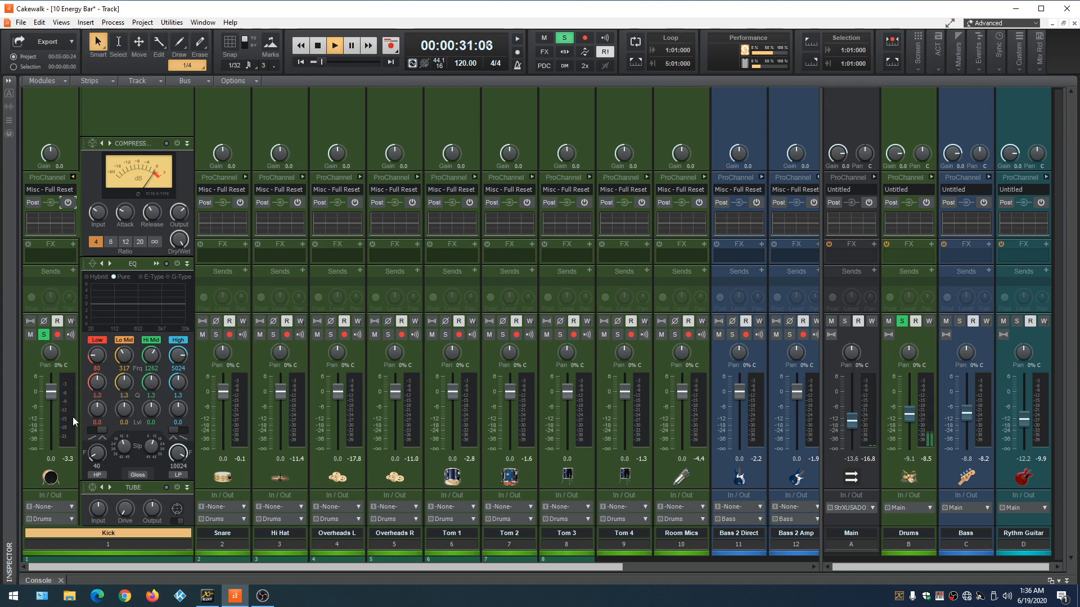
pyautogui.moveTo(50, 154); pyautogui.dragTo(50, 174)
pyautogui.rightClick(61, 375)
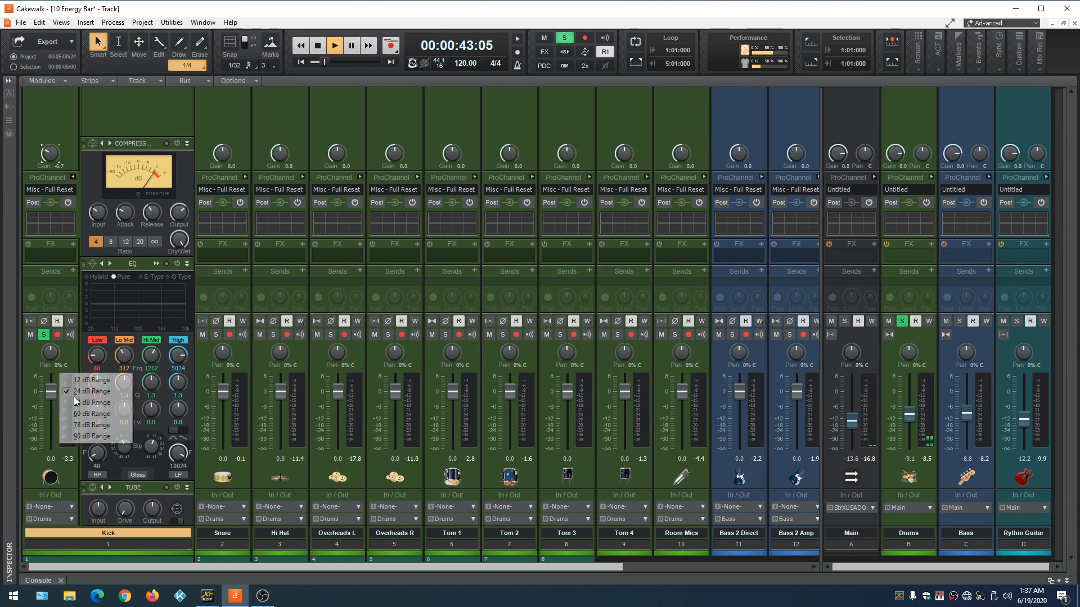
pyautogui.click(98, 383)
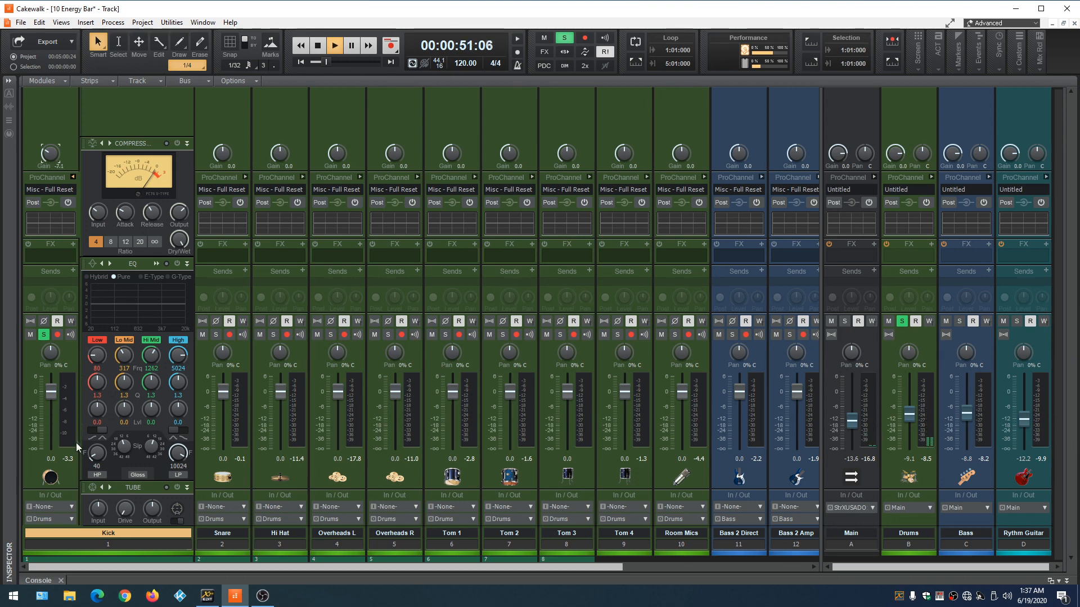
pyautogui.rightClick(69, 408)
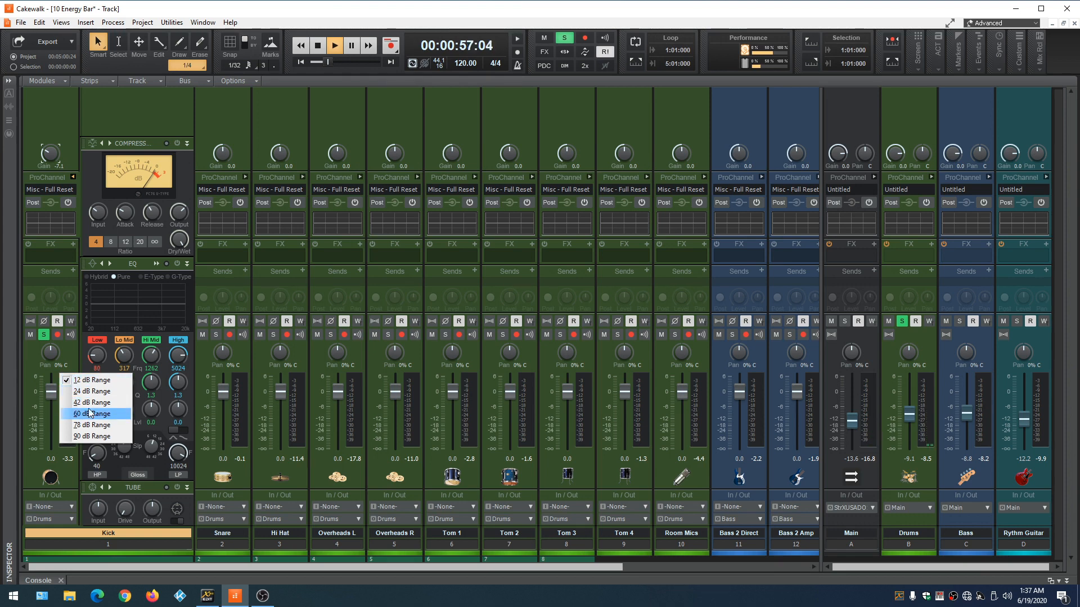
pyautogui.click(90, 403)
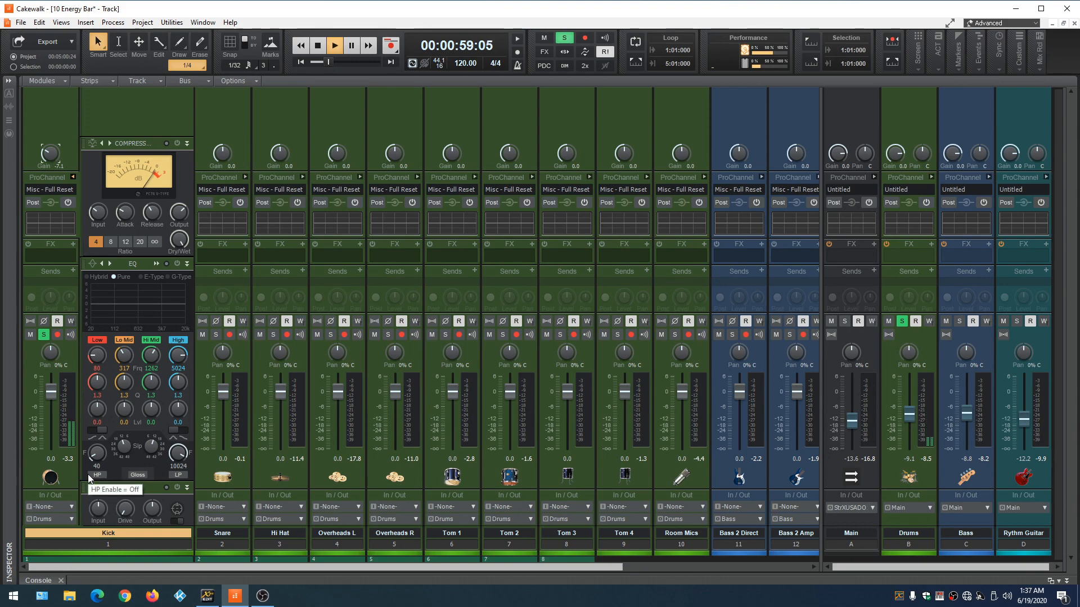
# Load the preset Drums - Kick - Help 1.pcp into the Kick track's ProChannel and have it switched on
pyautogui.click(68, 204)
pyautogui.click(62, 188)
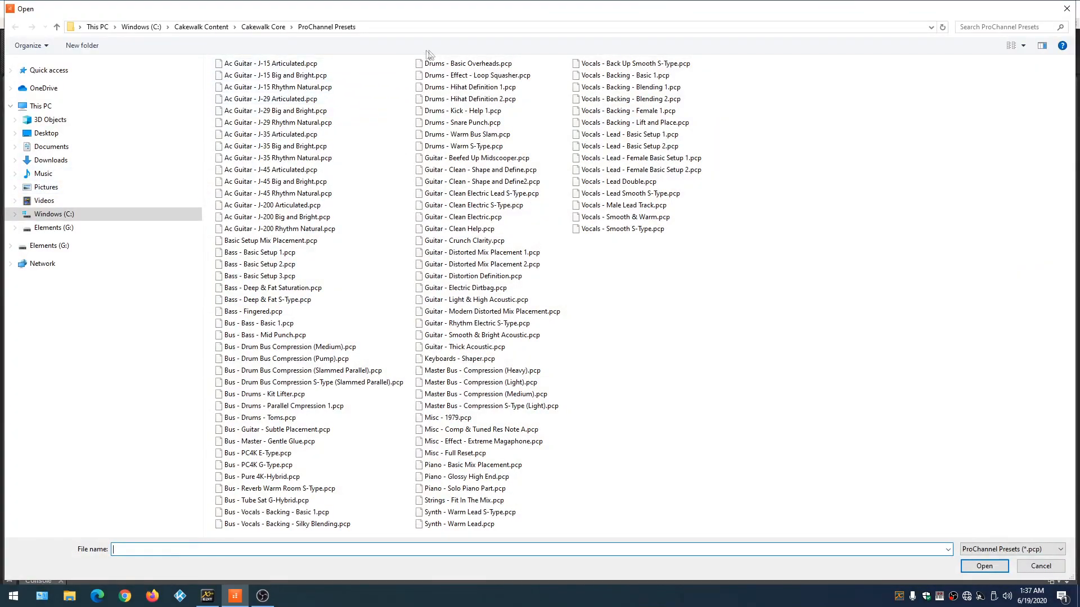
pyautogui.click(470, 112)
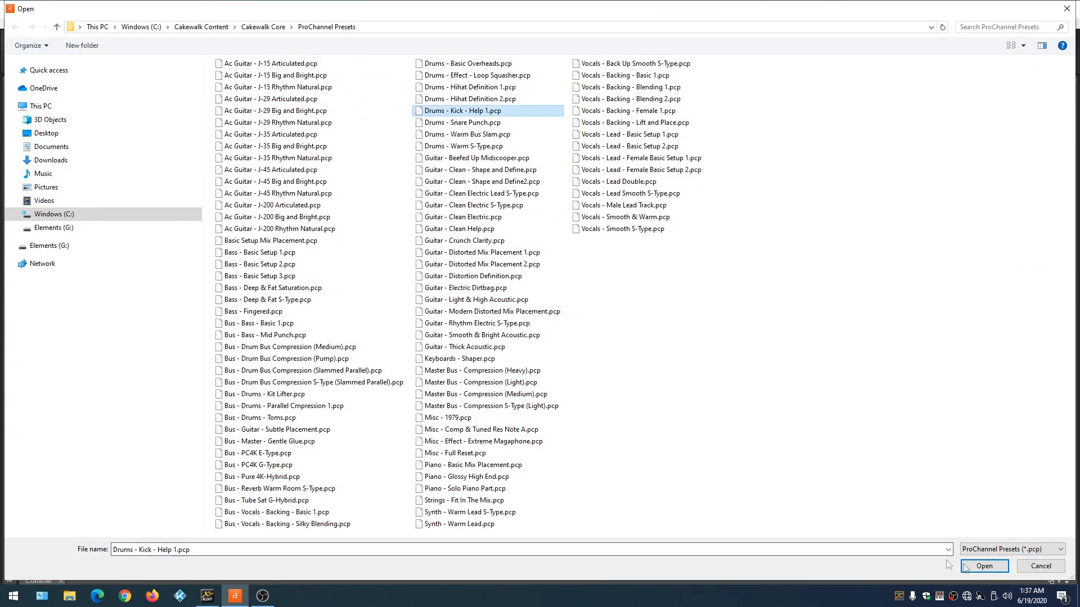
pyautogui.click(984, 566)
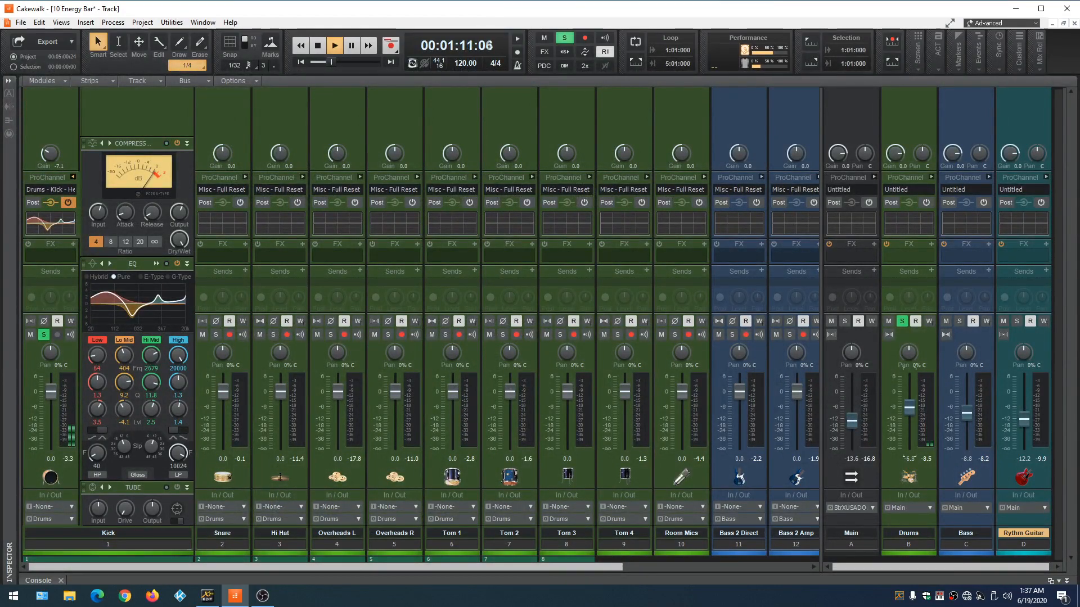
# Raise the Drums bus fader to about -1.7 and the Main bus fader to about -8.2
pyautogui.moveTo(908, 415); pyautogui.dragTo(908, 395)
pyautogui.moveTo(851, 421); pyautogui.dragTo(852, 412)
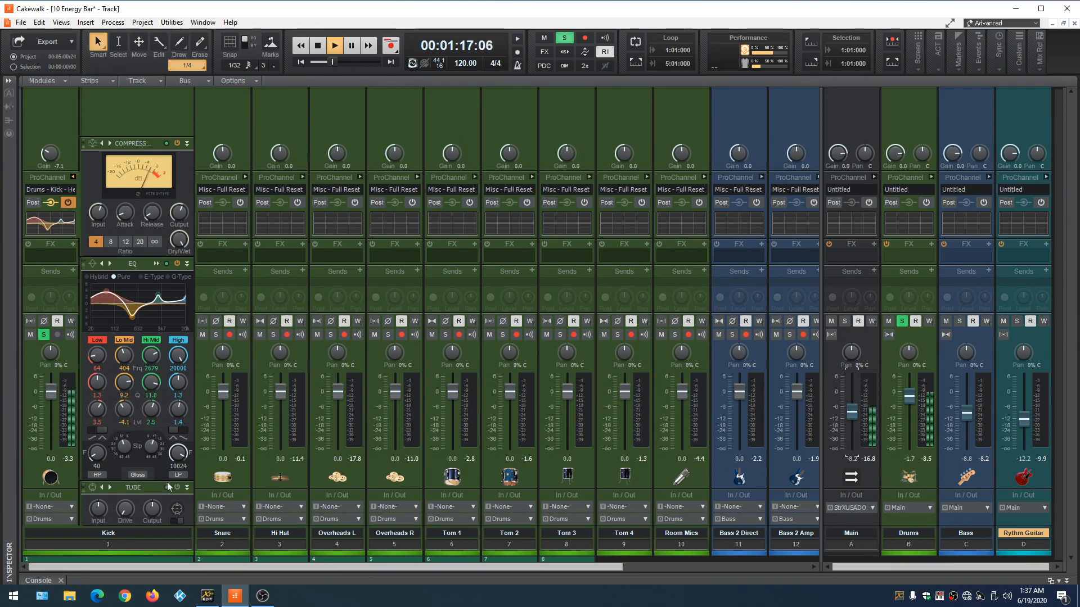
# In the Kick's enlarged QuadCurve Equalizer, reset the High band gain to 0.0 and enable the low-pass filter, and close the equalizer window
pyautogui.click(131, 308)
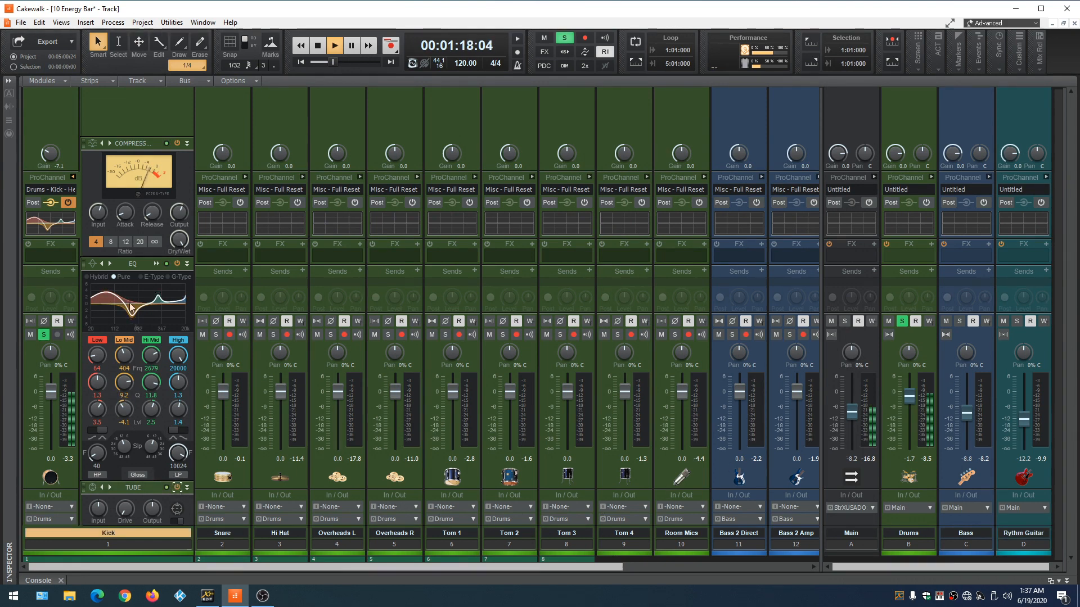
pyautogui.click(157, 263)
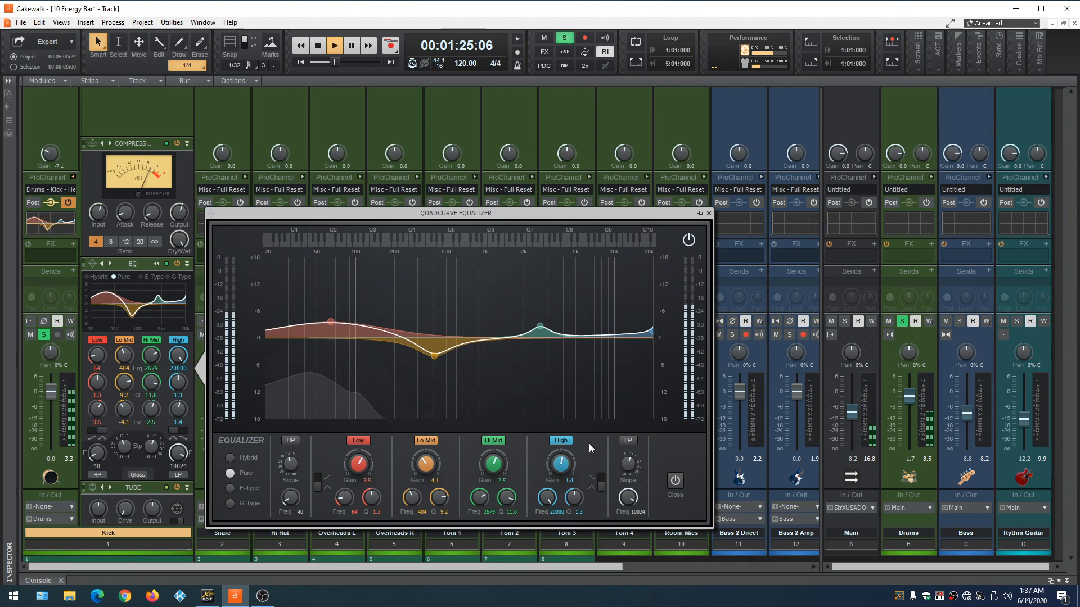
pyautogui.doubleClick(562, 464)
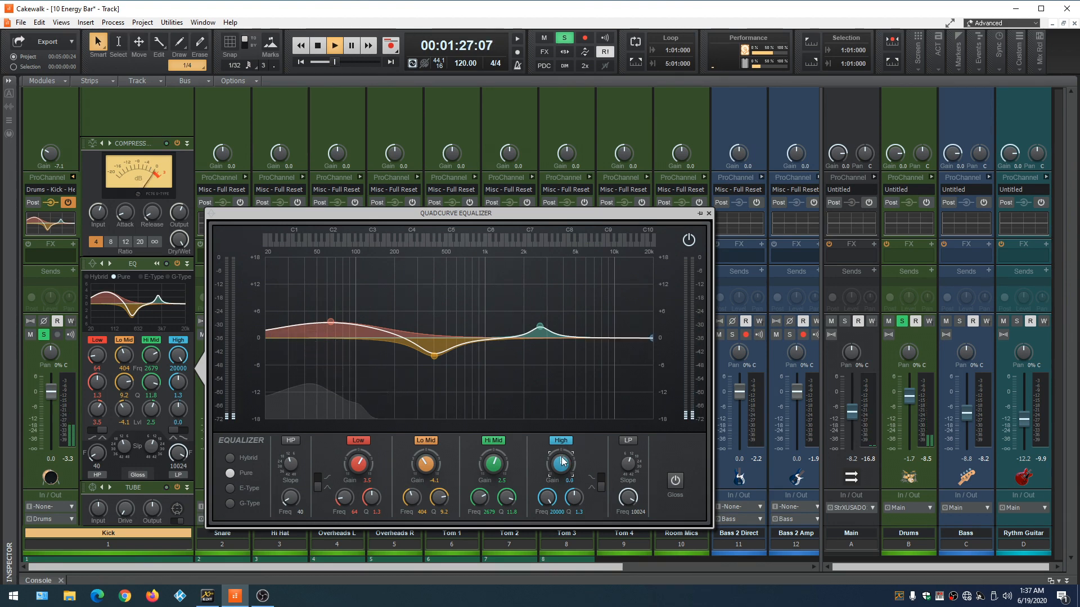
pyautogui.click(631, 440)
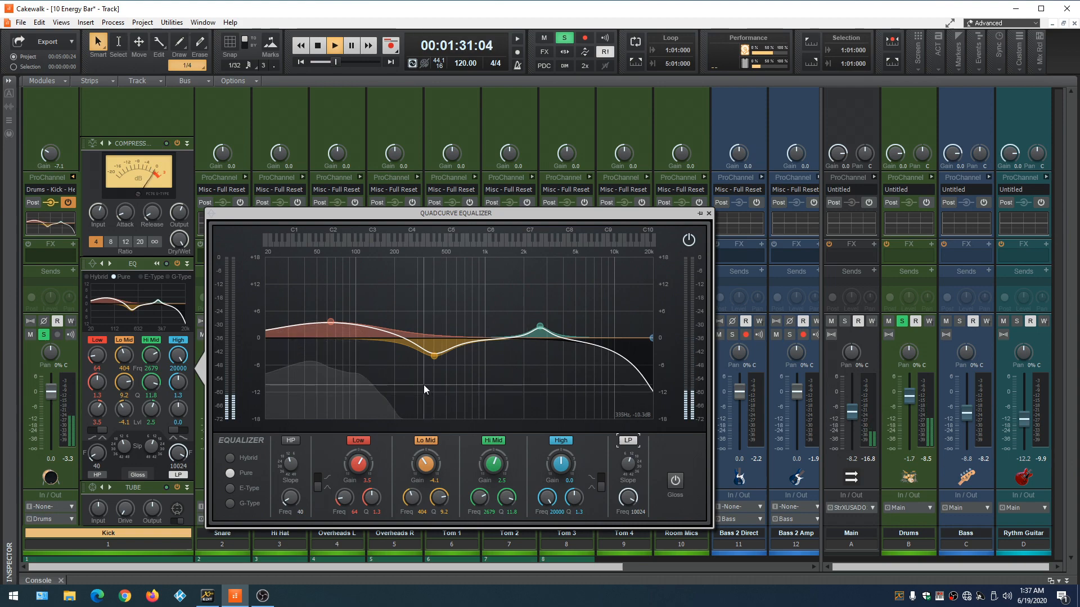
pyautogui.click(708, 214)
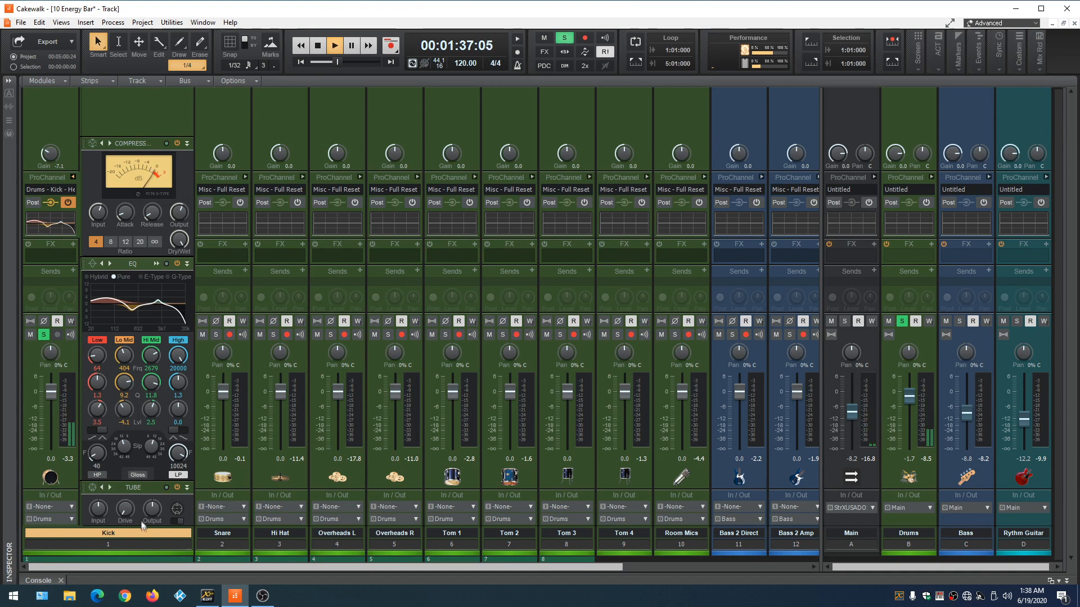
# Lower the output of the Kick's Tube module to about -1.9 dB and set the Kick's meter to the 12 dB range
pyautogui.moveTo(152, 509)
pyautogui.moveTo(152, 509); pyautogui.dragTo(152, 512)
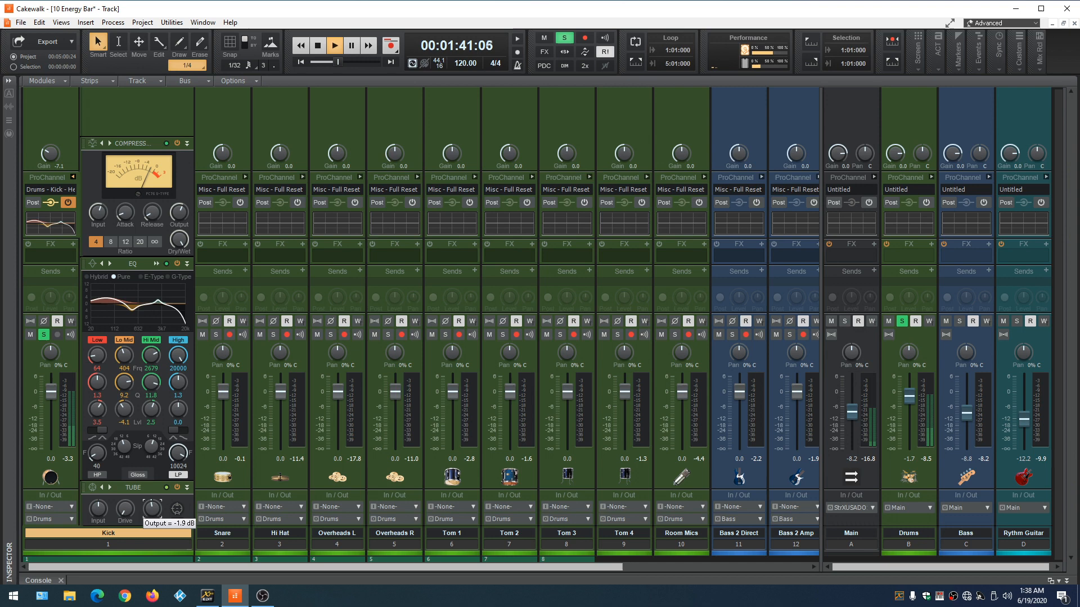
pyautogui.rightClick(70, 413)
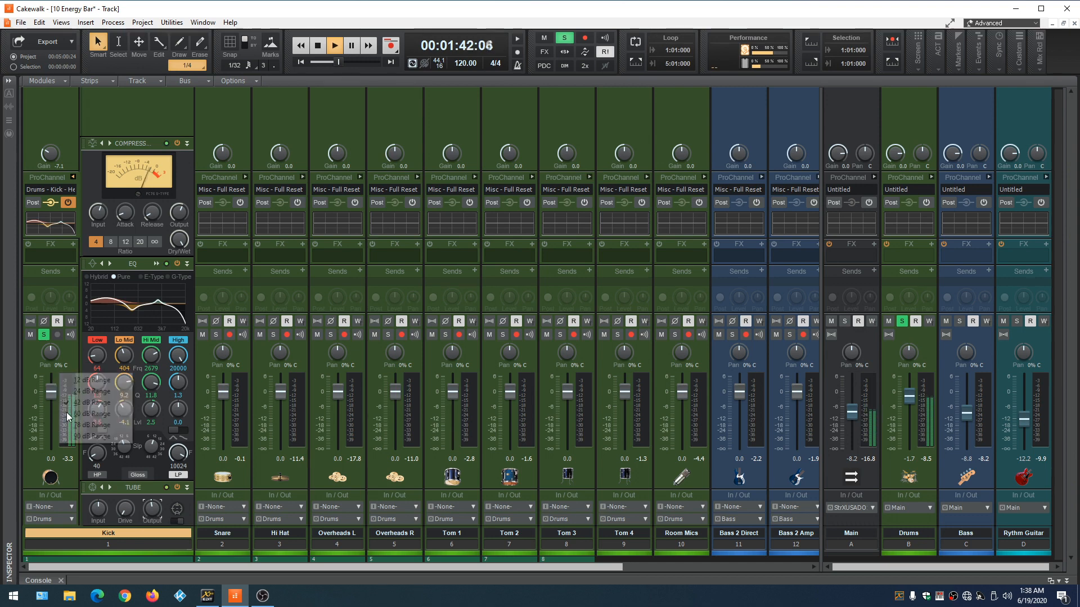
pyautogui.click(85, 380)
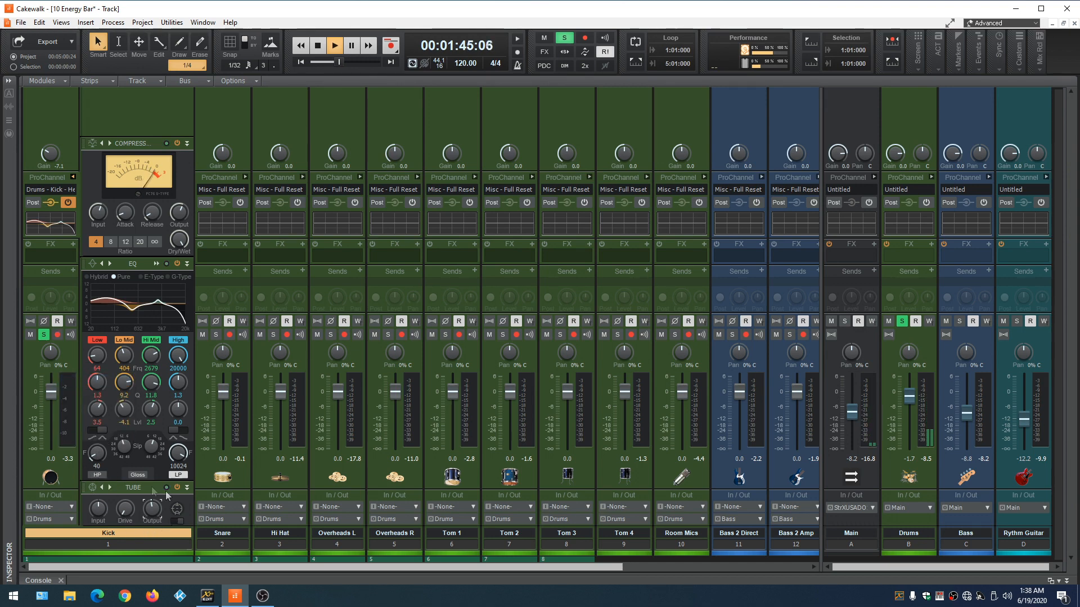
# Set the Kick's Tube drive to about 5.6 %, fine-tune the Tube output, and return the Kick's meter to the 42 dB range
pyautogui.moveTo(152, 512); pyautogui.dragTo(152, 511)
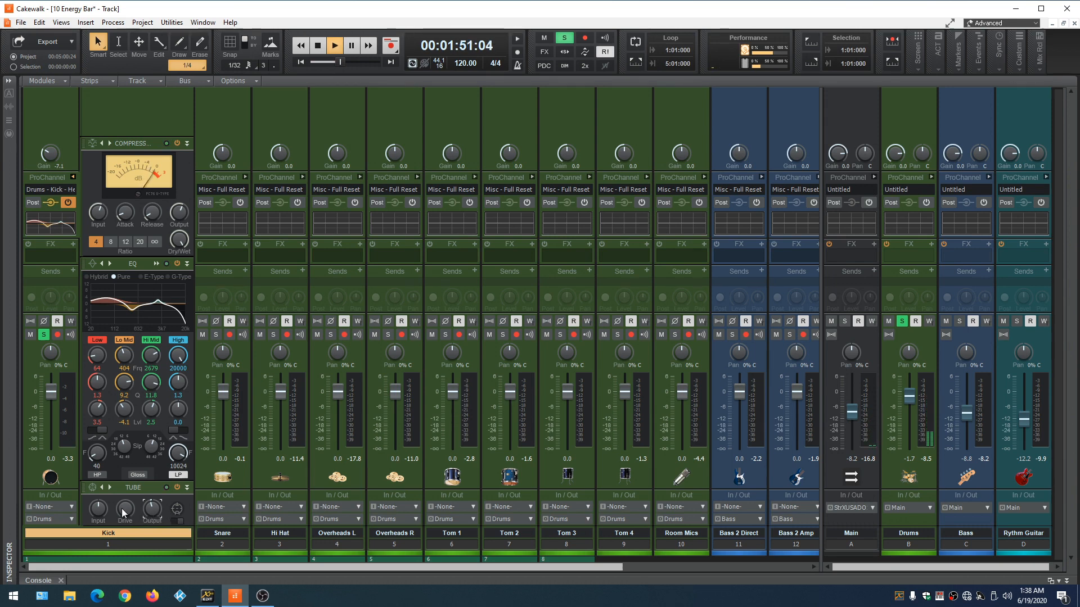
pyautogui.moveTo(125, 509); pyautogui.dragTo(125, 507)
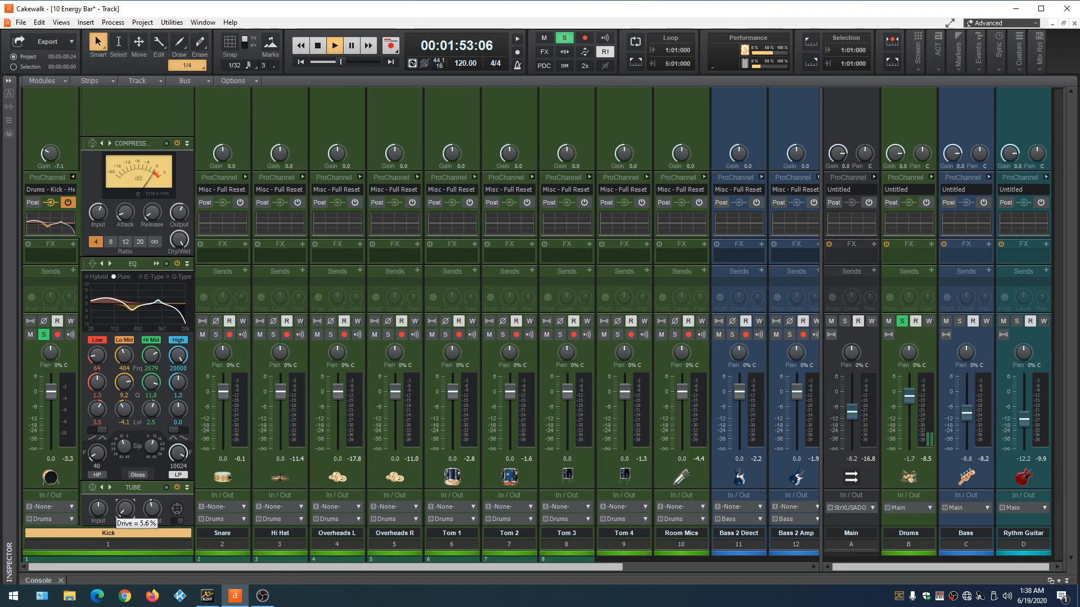
pyautogui.moveTo(152, 510); pyautogui.dragTo(152, 509)
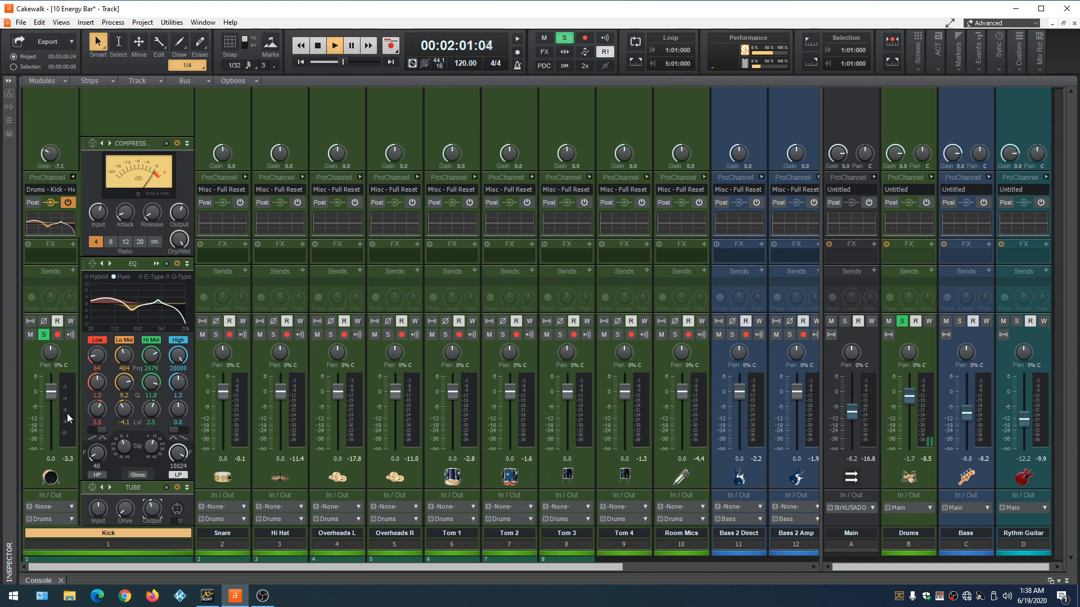
pyautogui.rightClick(63, 388)
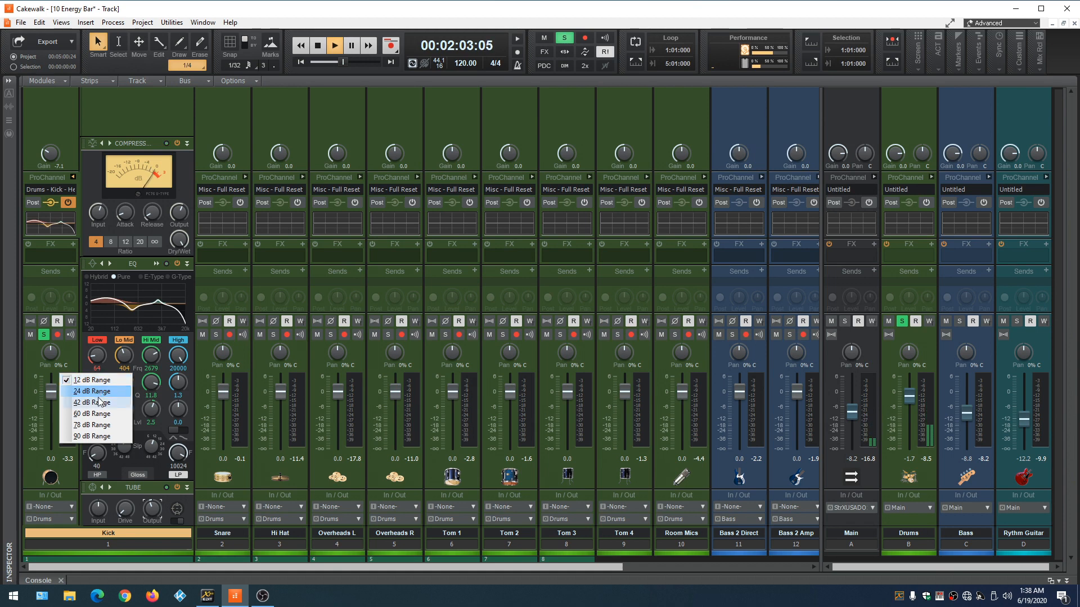
pyautogui.click(92, 402)
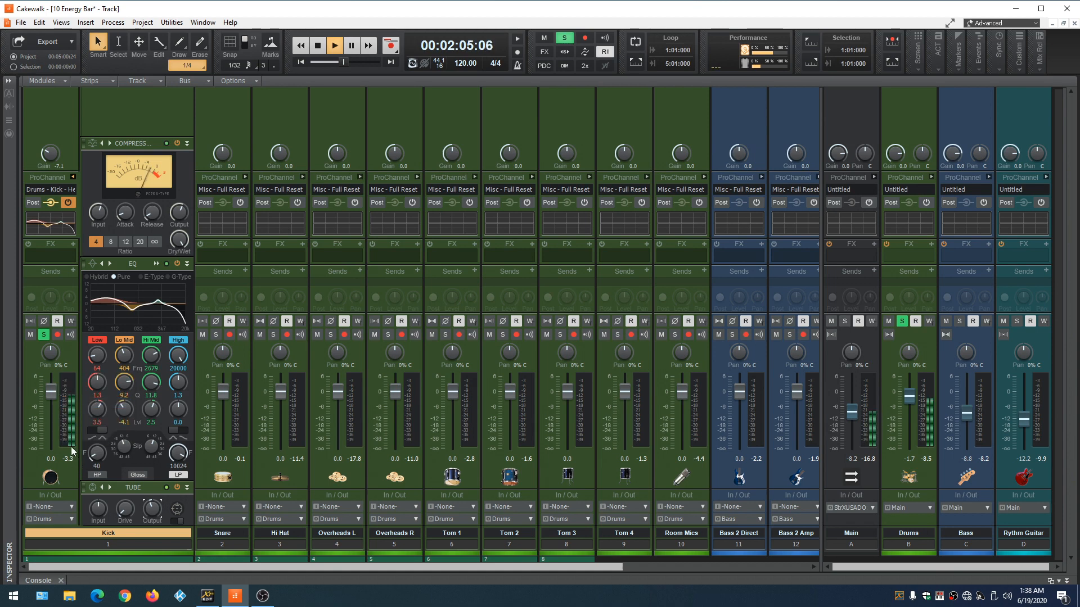
# Expand the Snare's ProChannel, audition the snare briefly soloed together with the kick, and stop playback
pyautogui.click(246, 177)
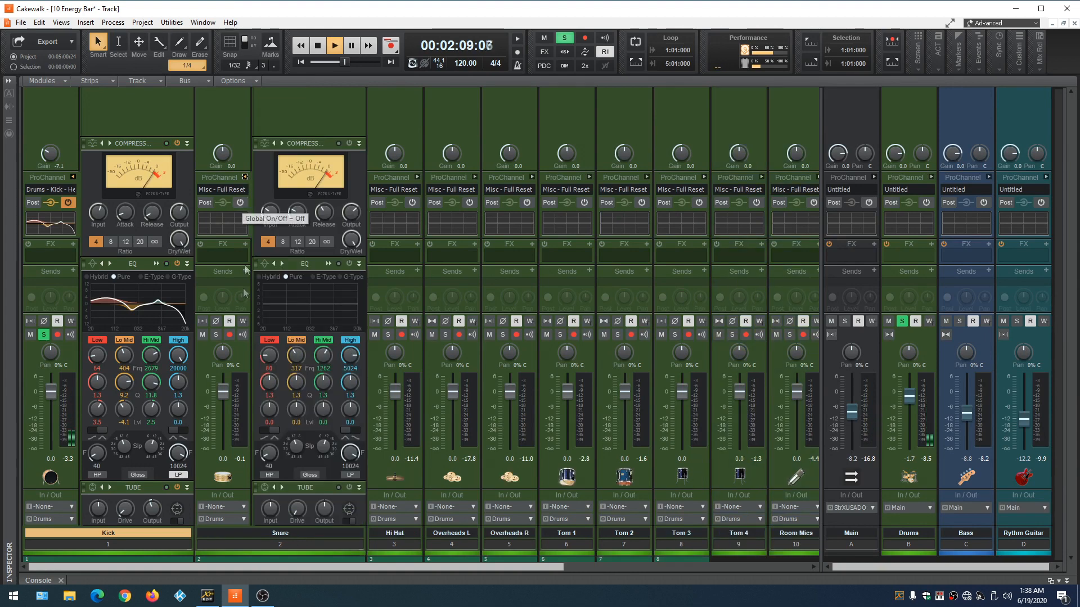
pyautogui.click(216, 334)
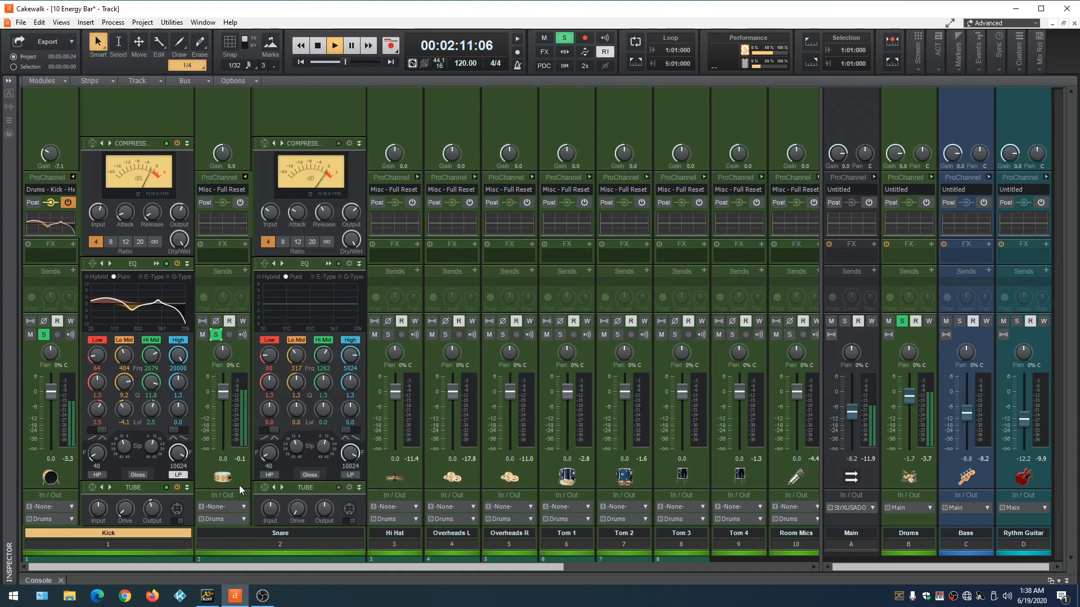
pyautogui.click(216, 335)
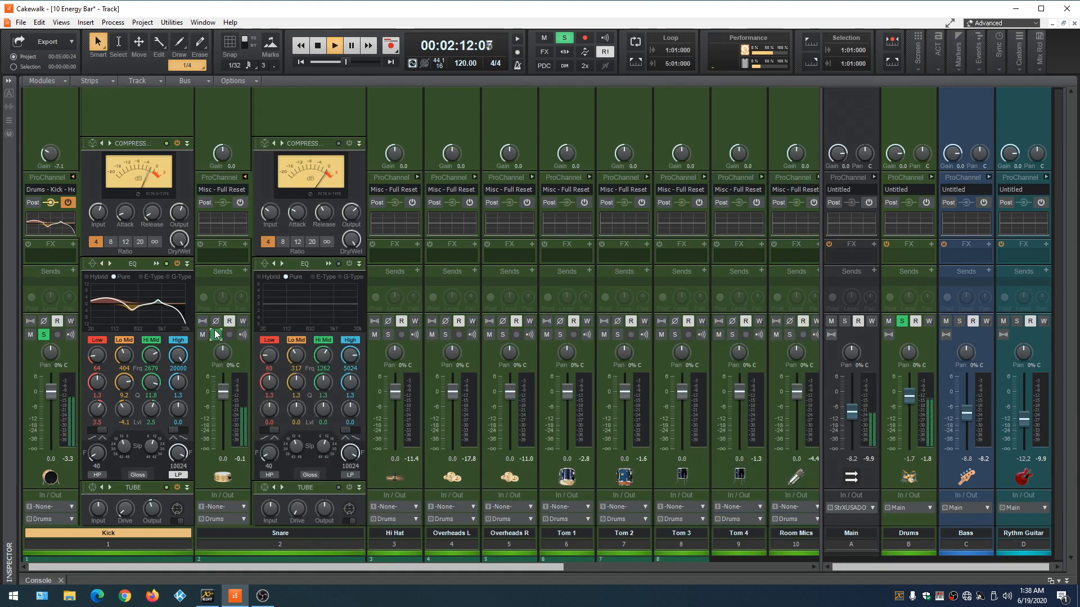
pyautogui.press('space')
# Try the mvMeter2 plug-in in the Snare's FX rack and move its window clear of the Snare strip
pyautogui.rightClick(226, 257)
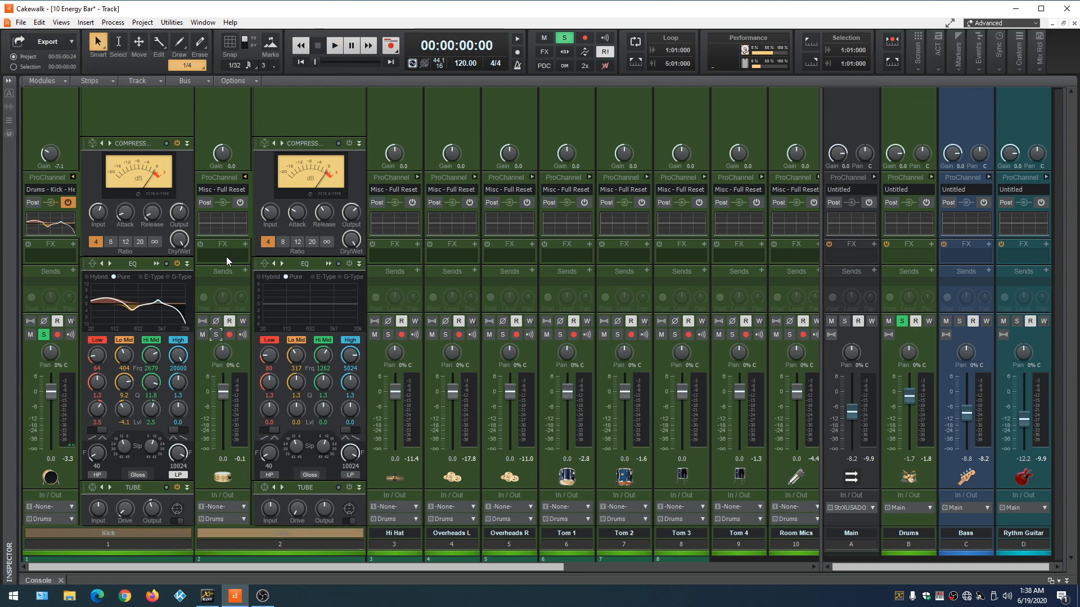
pyautogui.moveTo(313, 265)
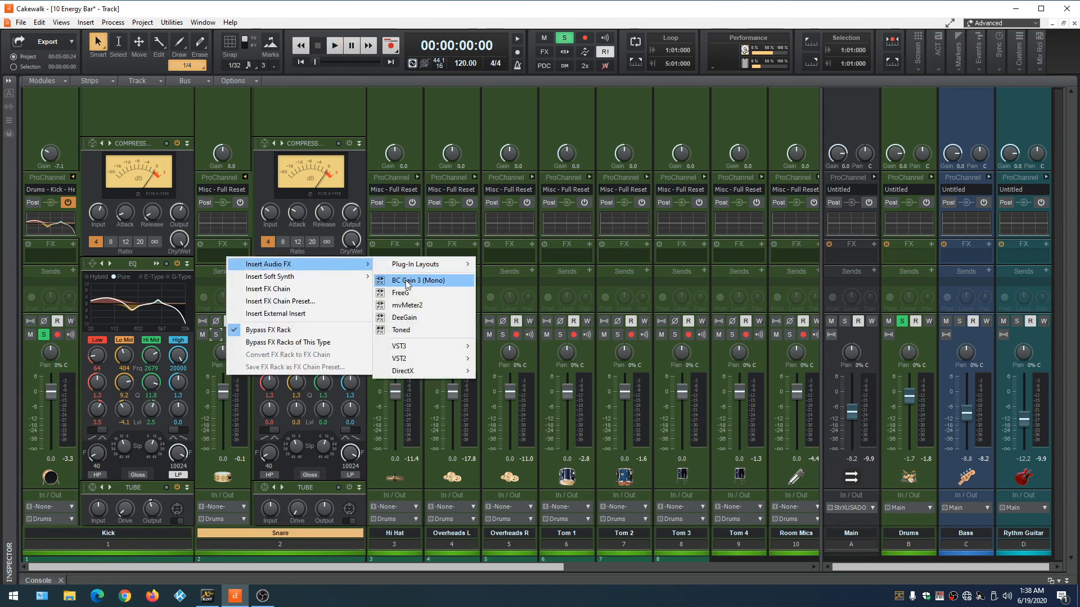
pyautogui.click(431, 304)
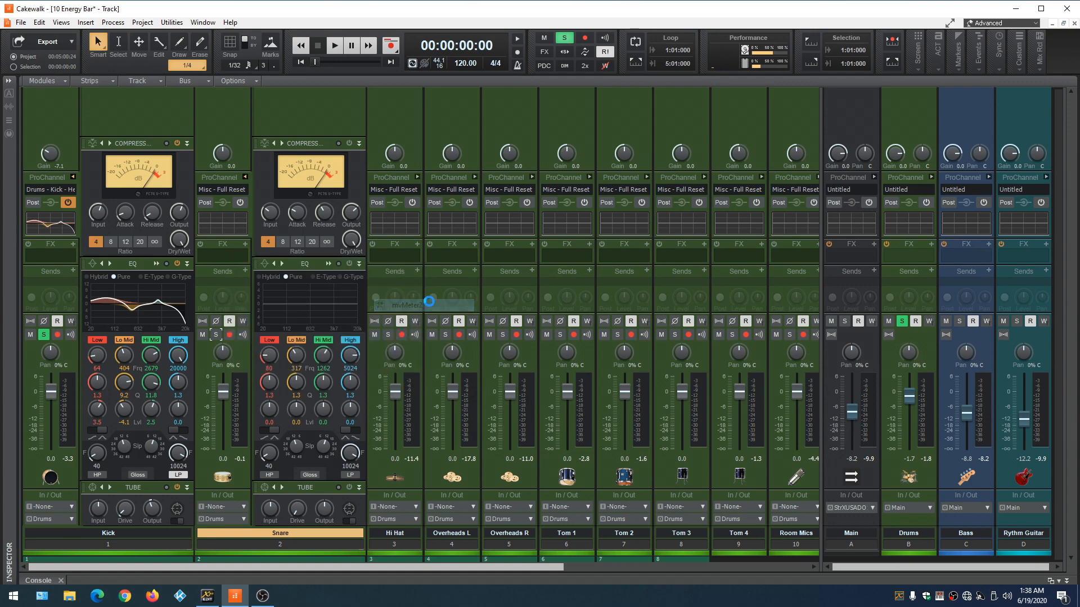
pyautogui.moveTo(354, 152); pyautogui.dragTo(539, 176)
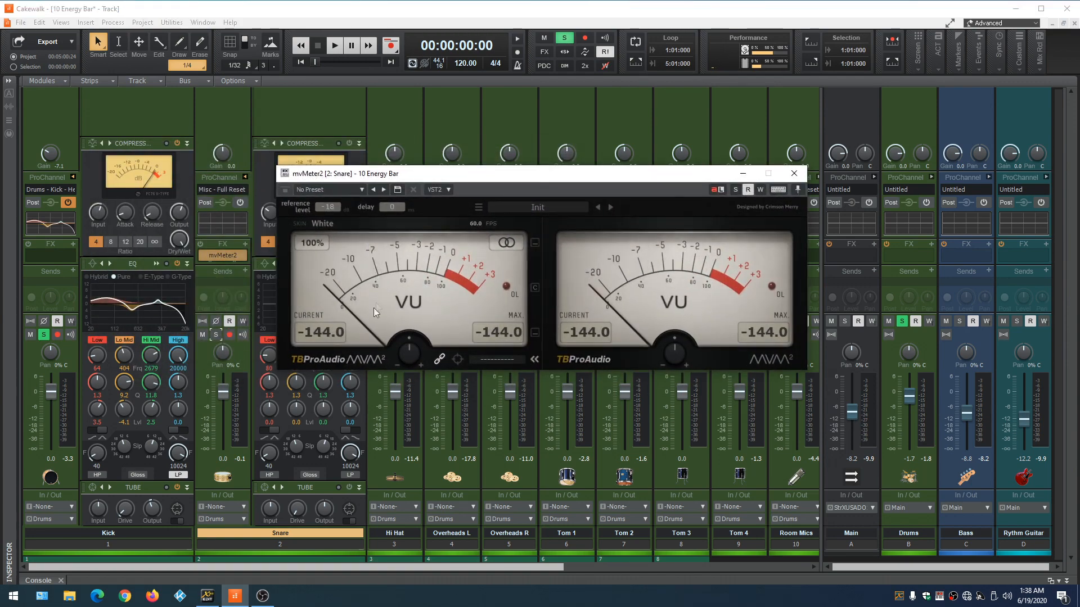
# Try the Classic and Deluxe skins on mvMeter2, and remove the plug-in from the Snare's FX rack
pyautogui.click(335, 224)
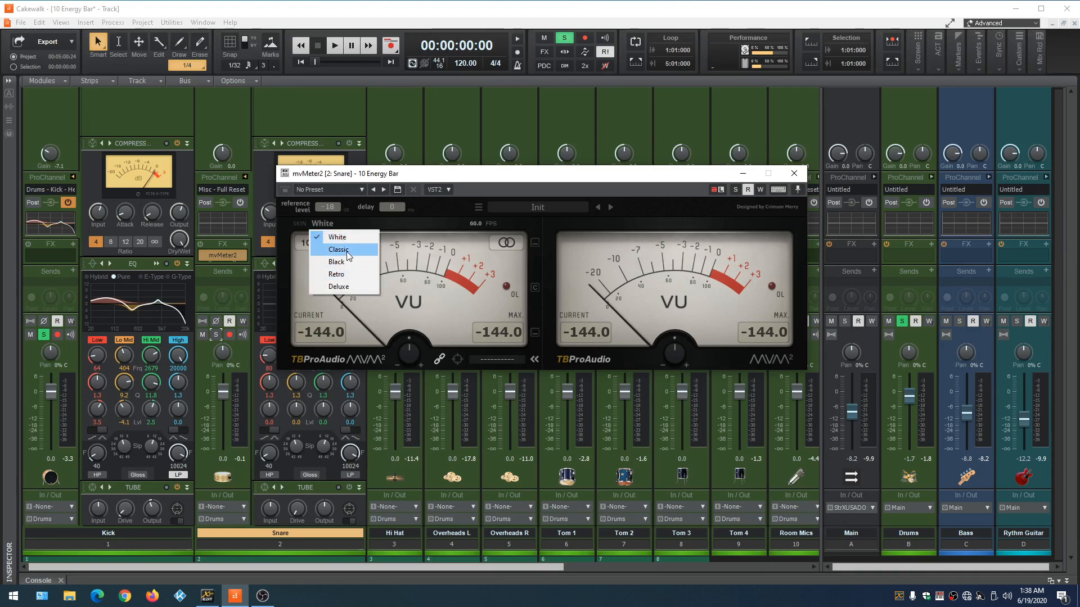
pyautogui.click(346, 251)
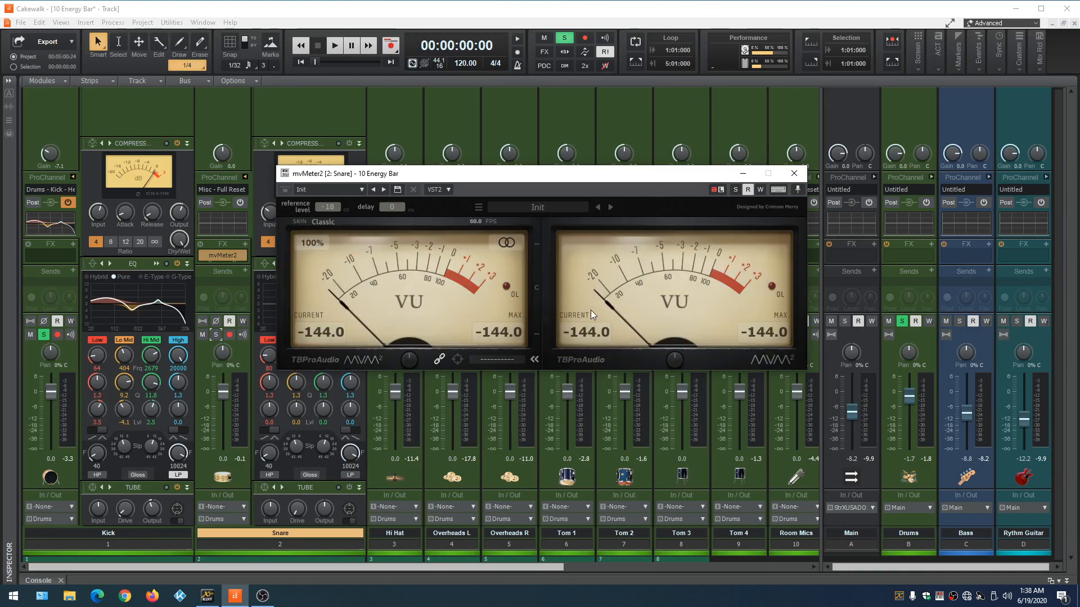
pyautogui.click(334, 222)
pyautogui.click(348, 290)
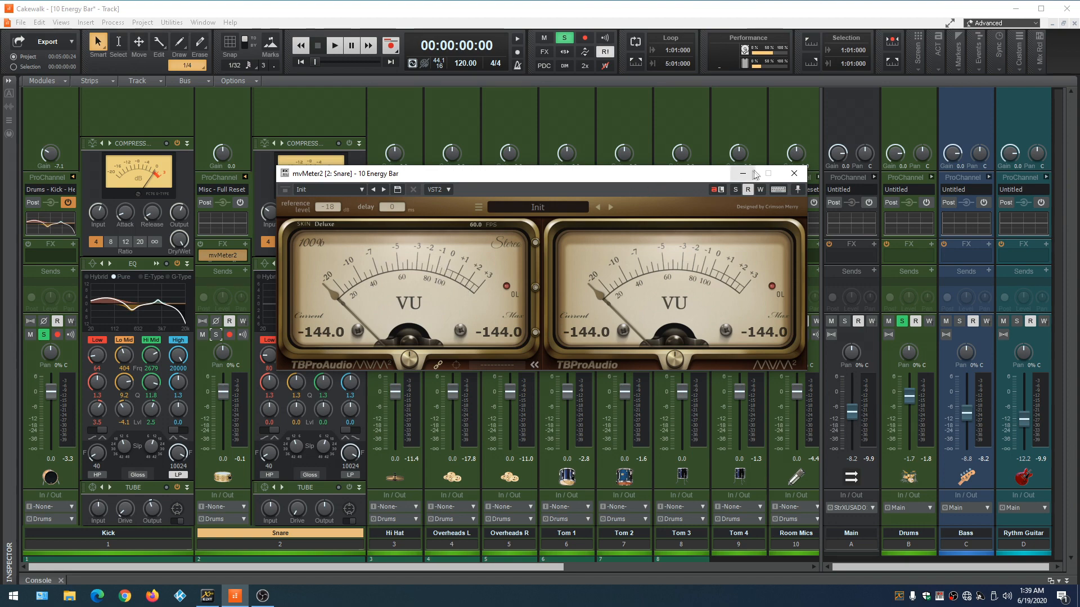
pyautogui.click(793, 178)
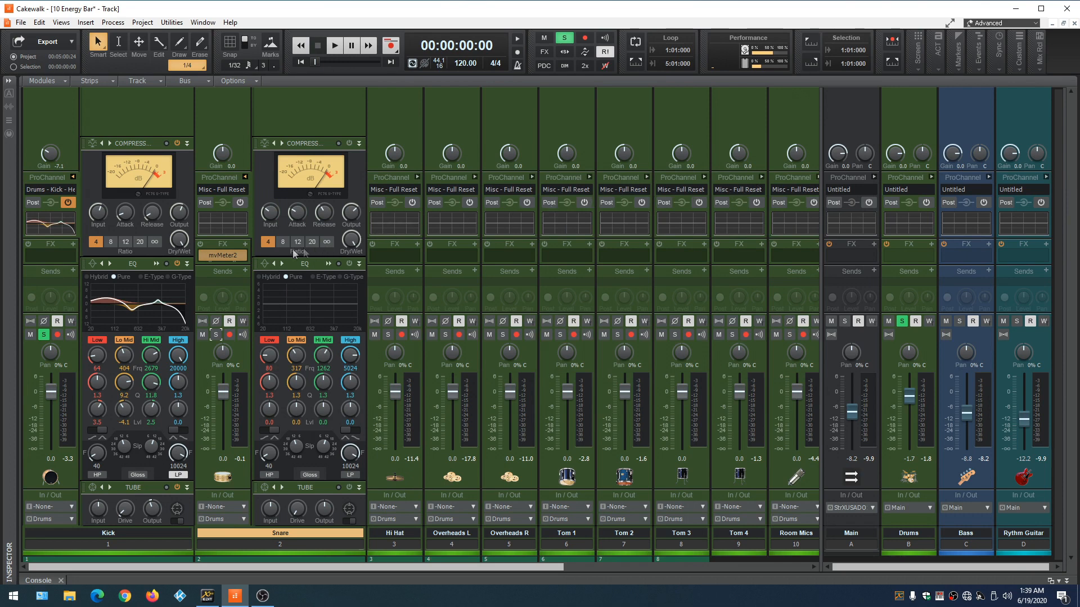
pyautogui.rightClick(227, 262)
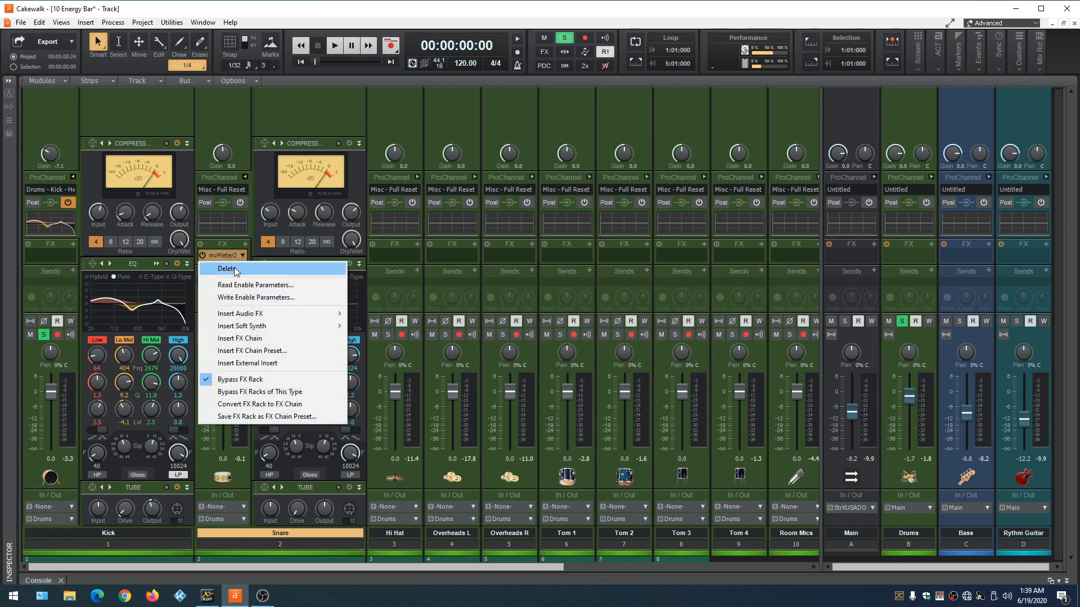
pyautogui.click(235, 269)
# Insert the FreeG plug-in in the Snare's FX rack, and shrink and move its window beside the Snare's ProChannel
pyautogui.rightClick(225, 260)
pyautogui.moveTo(312, 264)
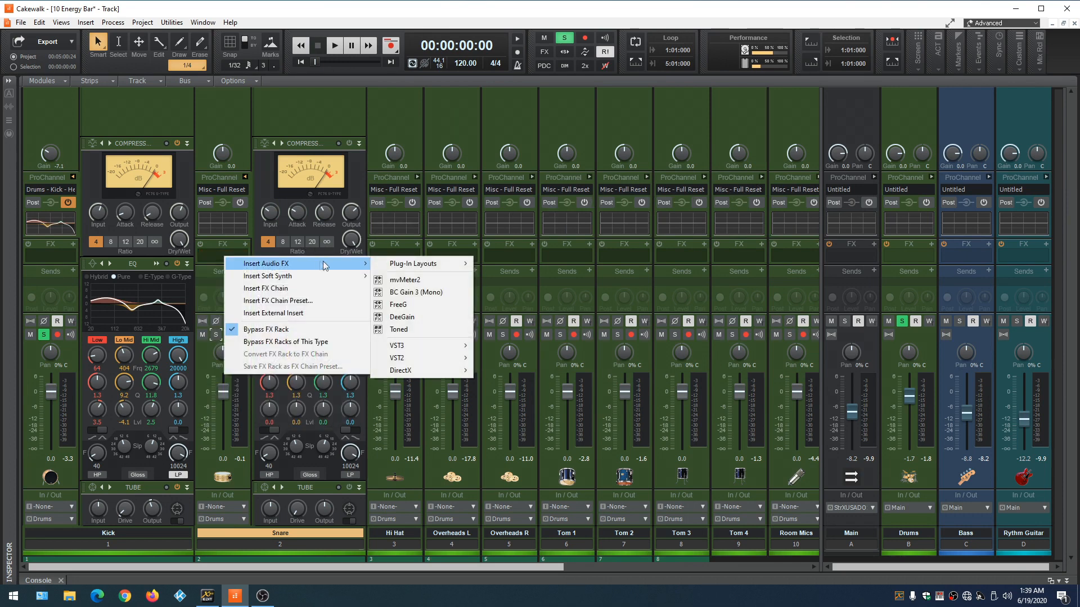
pyautogui.moveTo(417, 266)
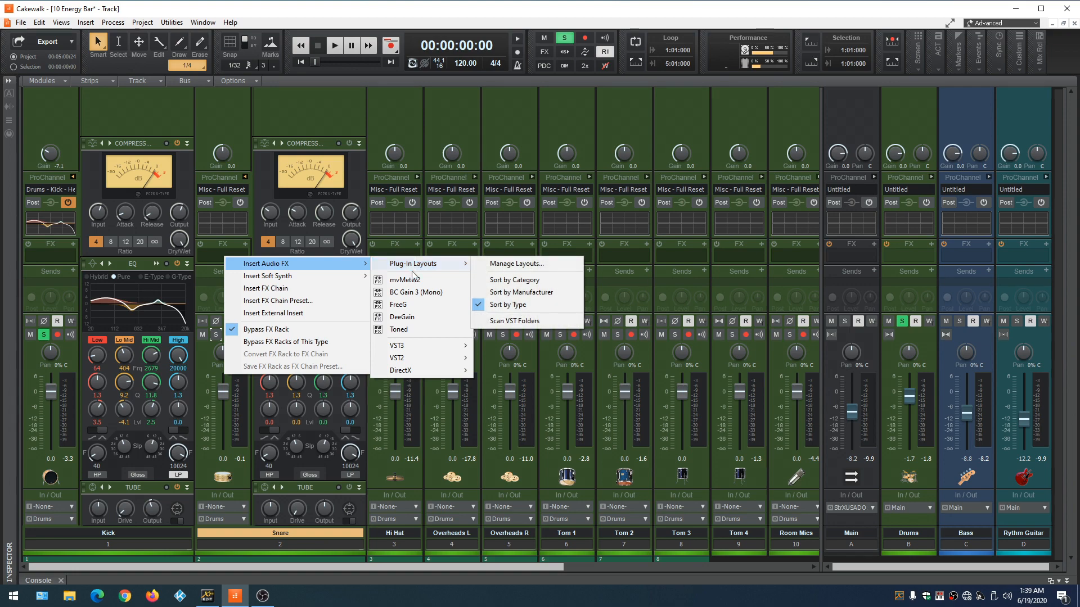
pyautogui.click(414, 305)
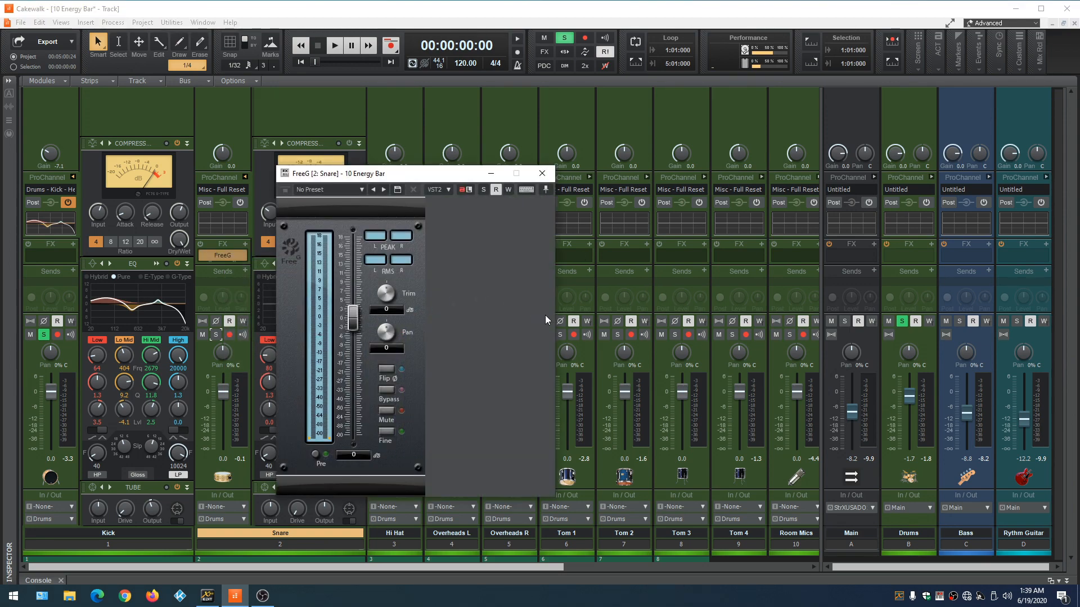
pyautogui.moveTo(552, 323); pyautogui.dragTo(427, 318)
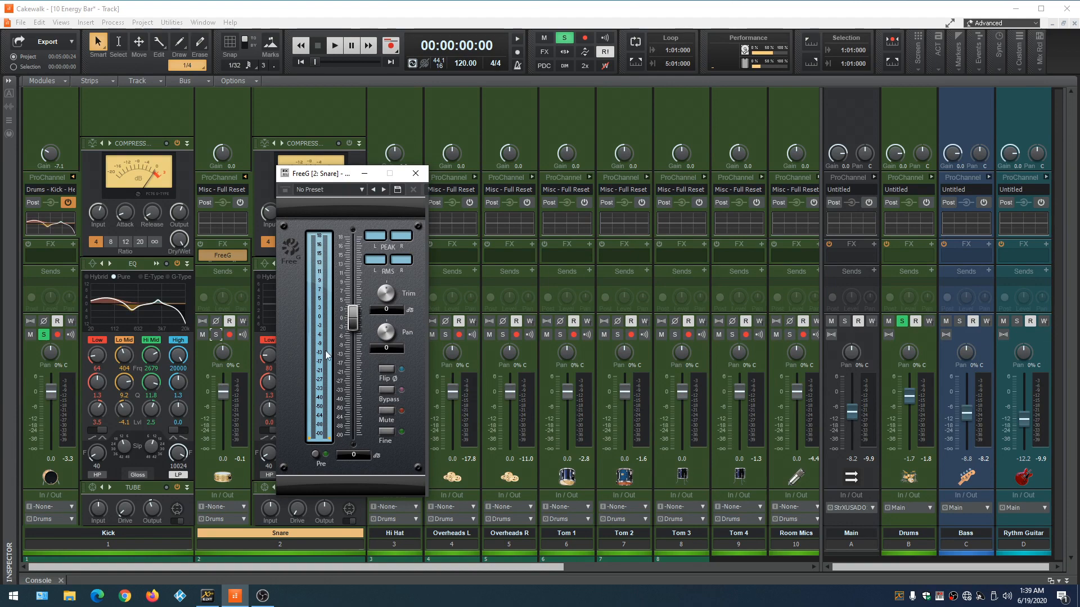
pyautogui.moveTo(335, 174); pyautogui.dragTo(447, 161)
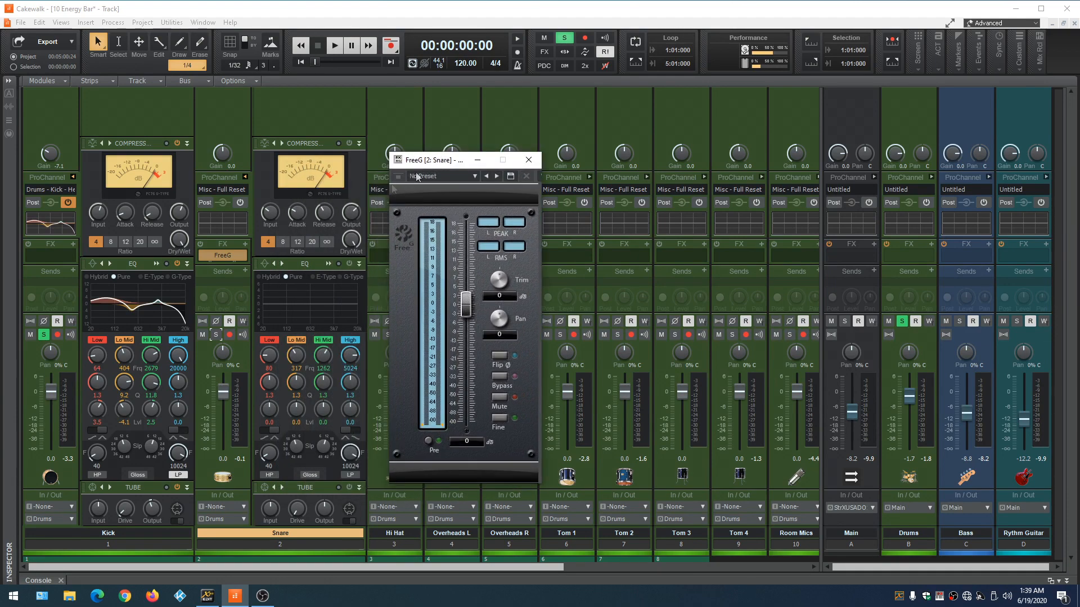
# Enable the Snare's FX rack and ProChannel, and play the project with the Snare soloed alongside the Kick
pyautogui.click(201, 244)
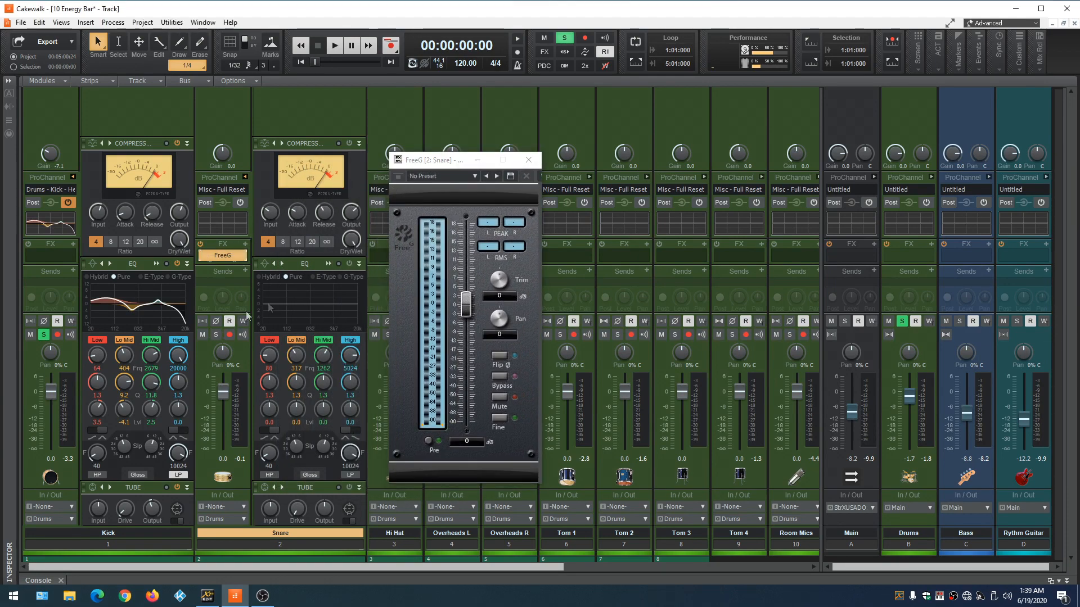
pyautogui.click(241, 203)
pyautogui.press('space')
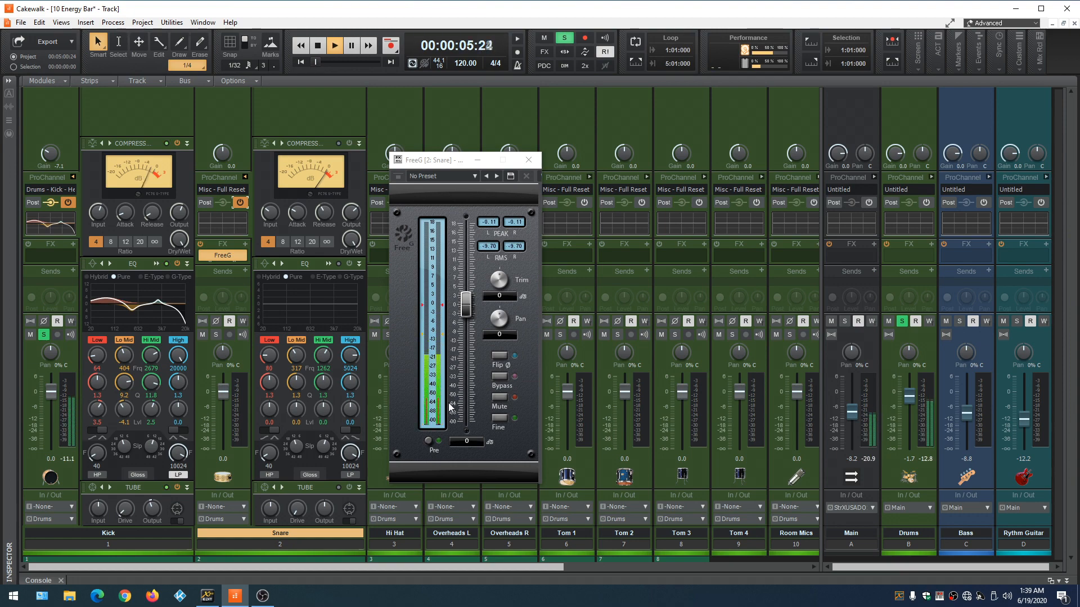
pyautogui.click(217, 335)
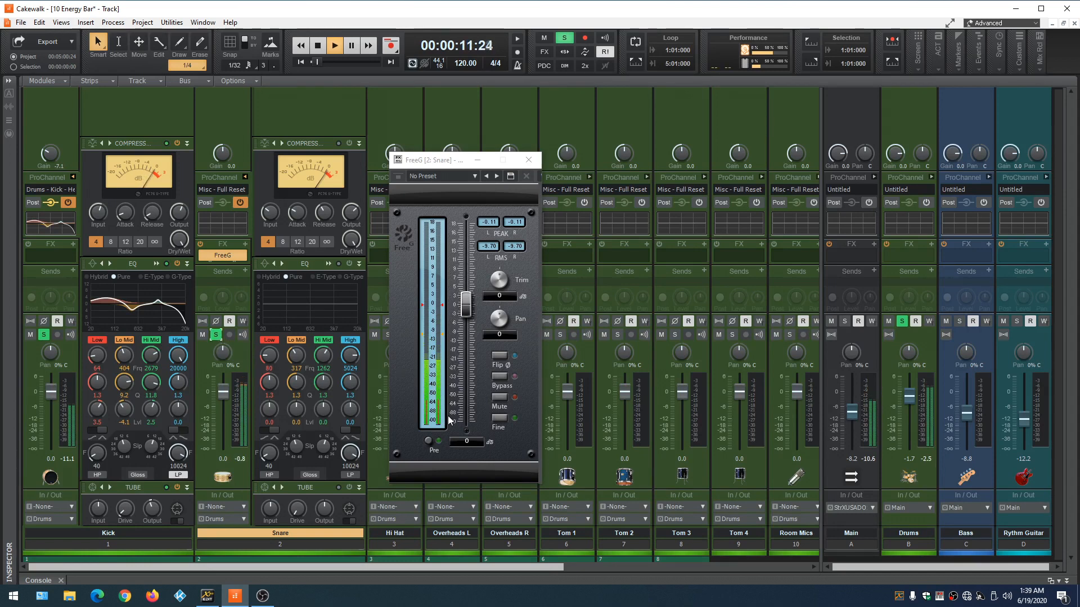
# Lower the Snare's input gain to about -7.8, resetting FreeG's peak and RMS readings to recheck the level
pyautogui.click(487, 225)
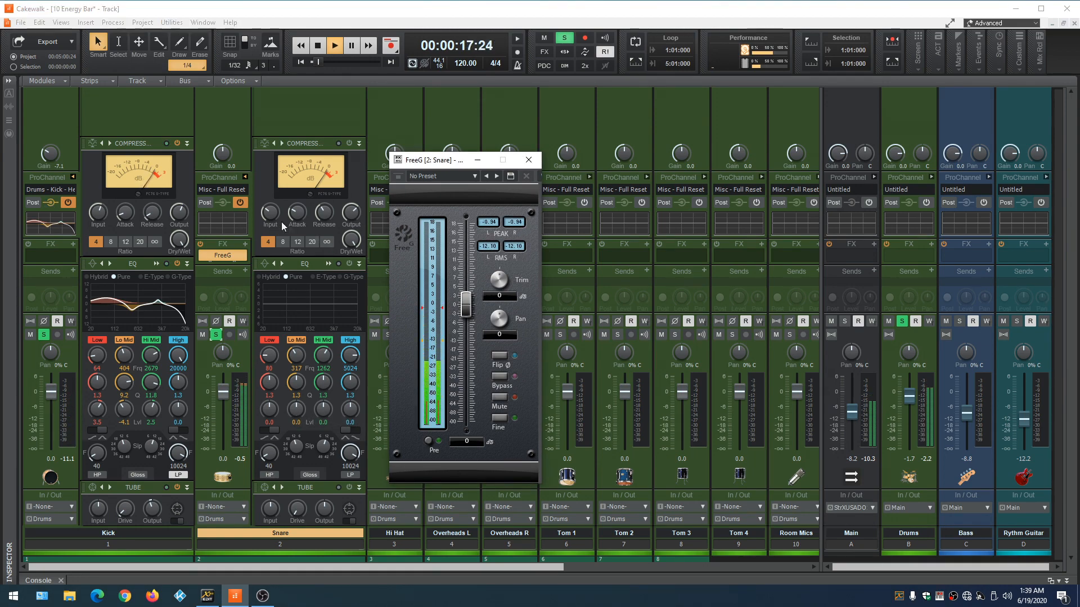
pyautogui.moveTo(221, 156); pyautogui.dragTo(221, 171)
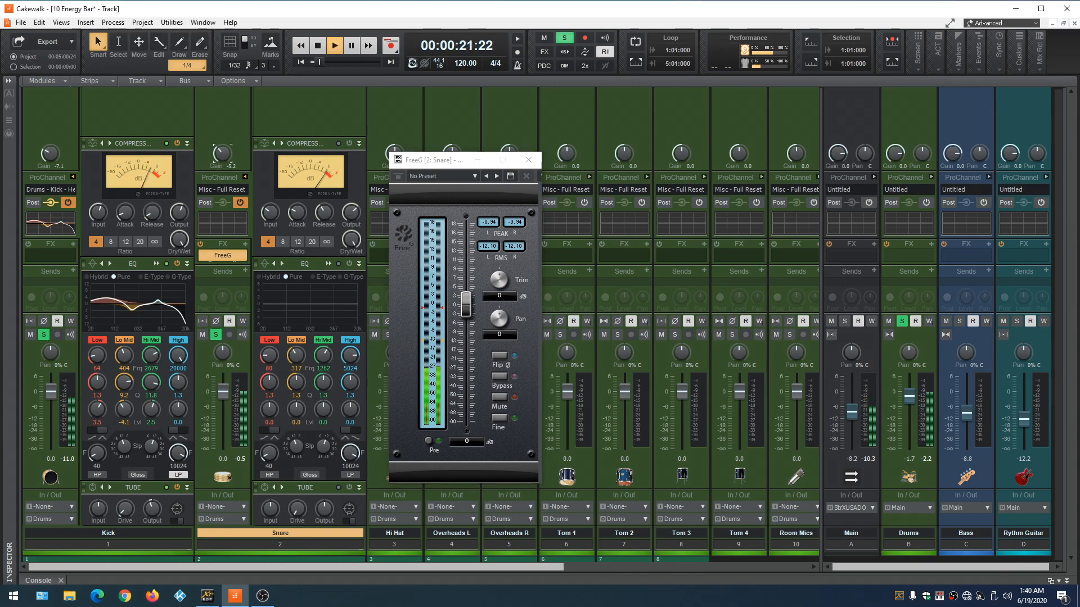
pyautogui.click(493, 224)
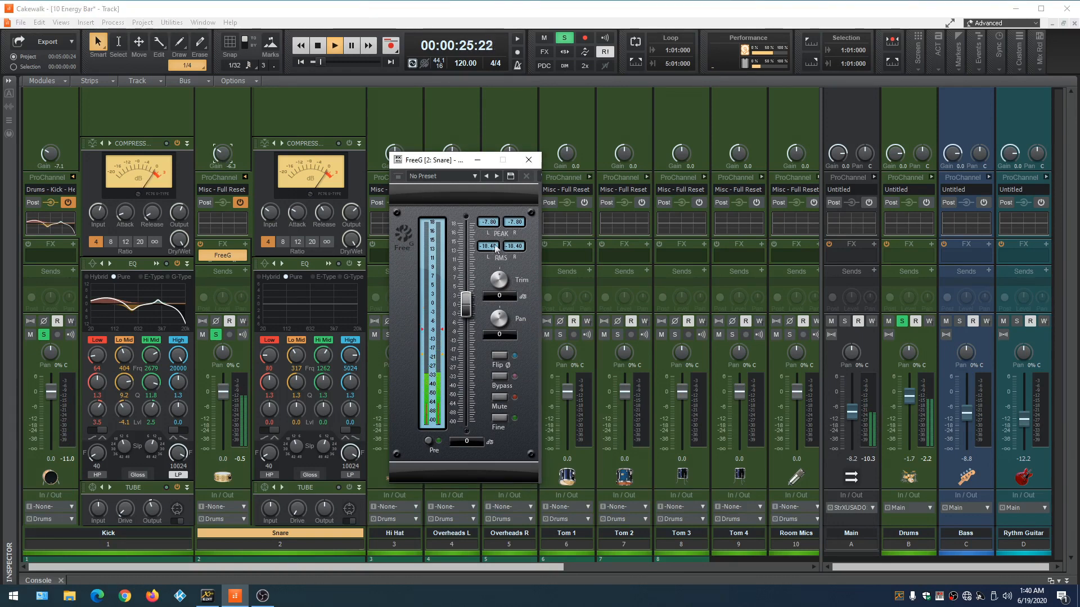
pyautogui.moveTo(218, 155); pyautogui.dragTo(218, 156)
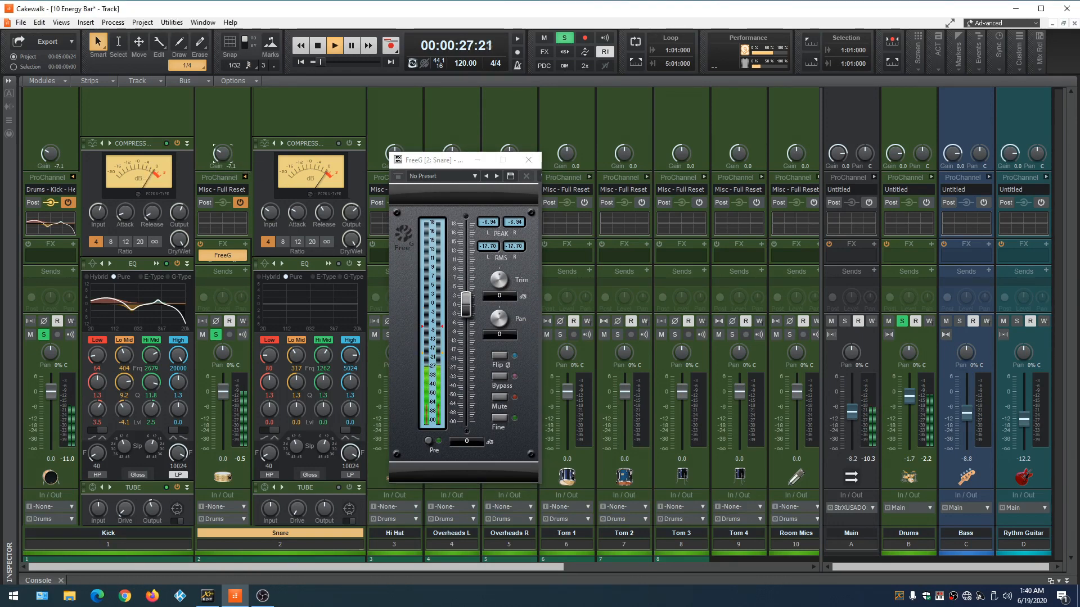
pyautogui.click(490, 224)
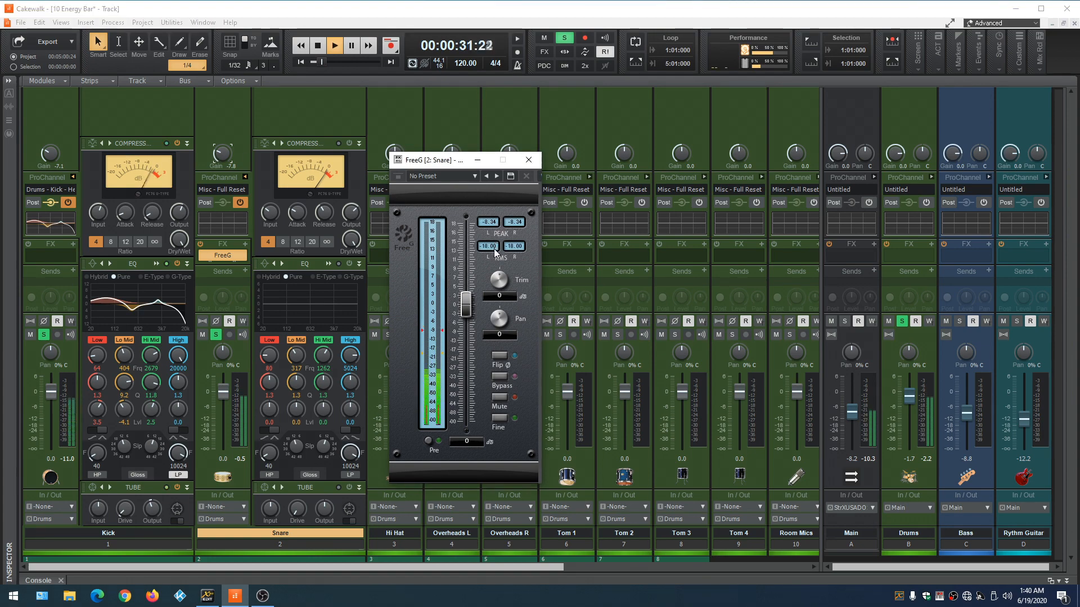
pyautogui.click(495, 250)
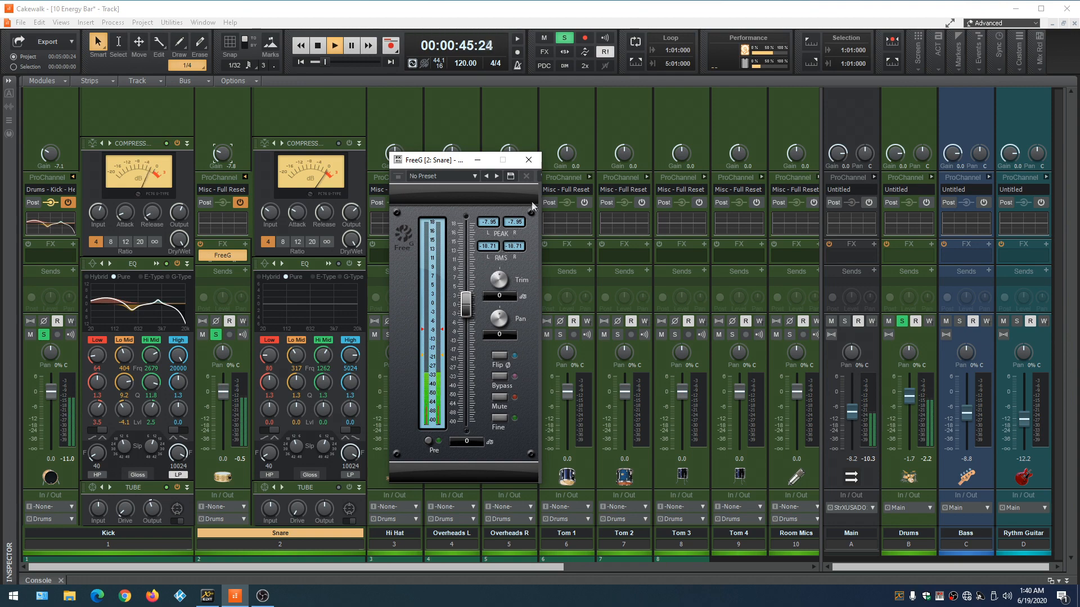
# Close the FreeG window and load the "Drums - Snare Punch.pcp" preset into the Snare's ProChannel
pyautogui.click(528, 159)
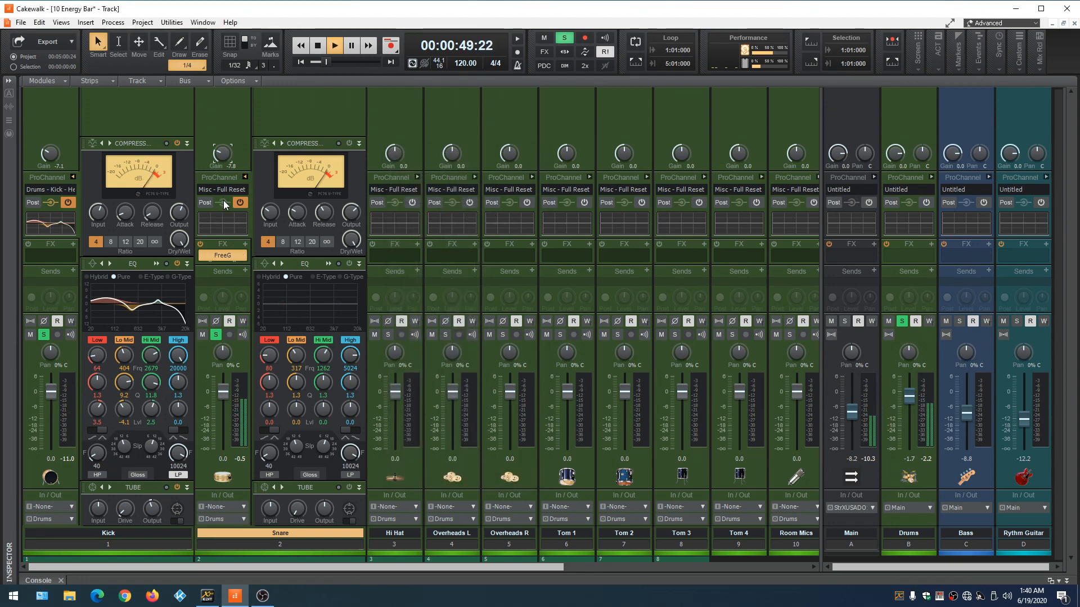
pyautogui.click(235, 187)
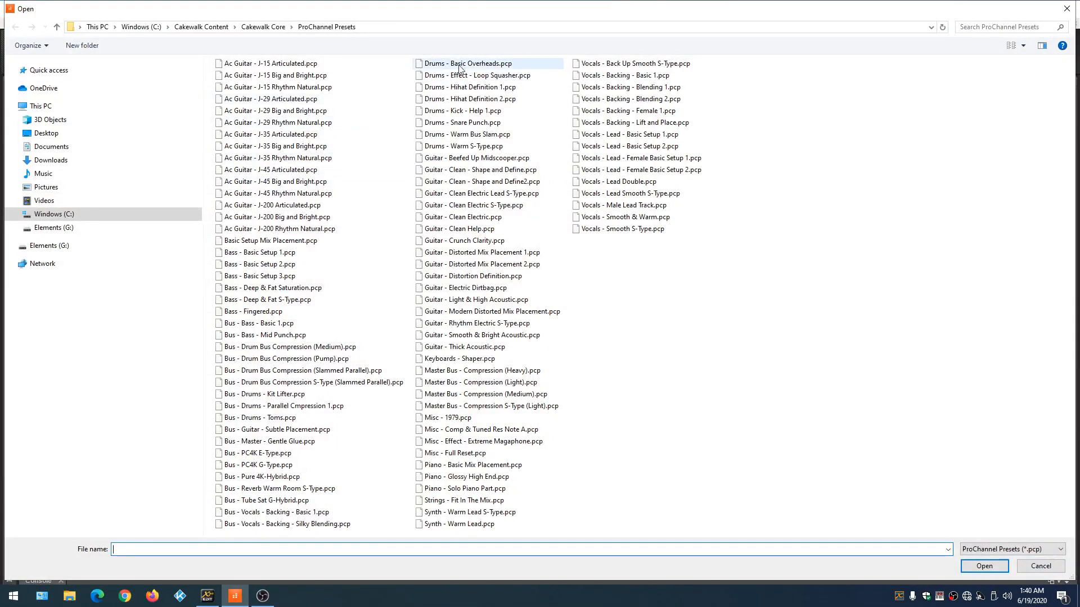
pyautogui.click(474, 123)
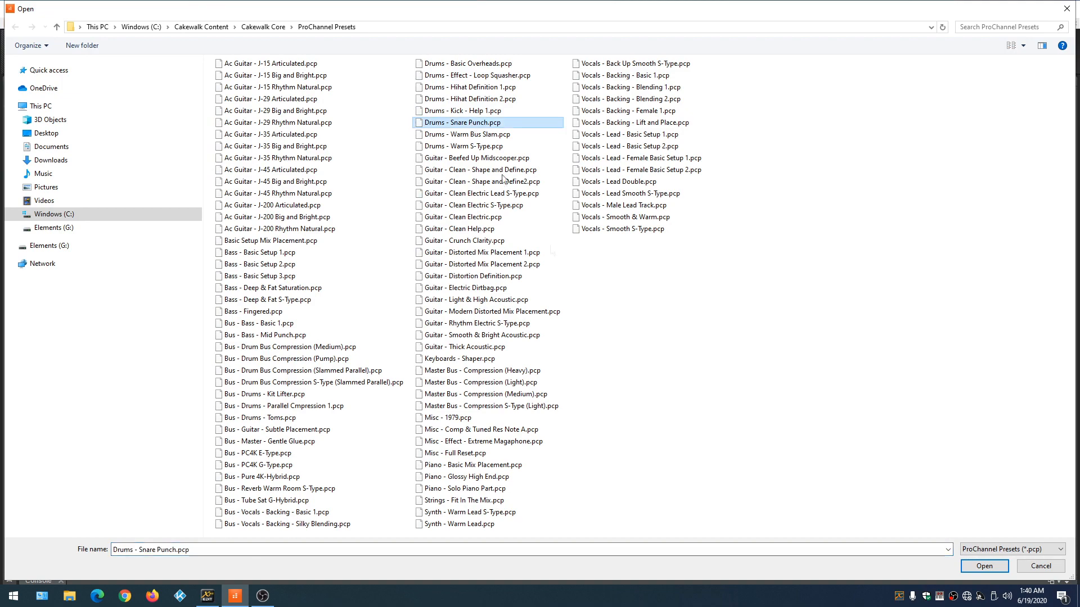
pyautogui.click(984, 565)
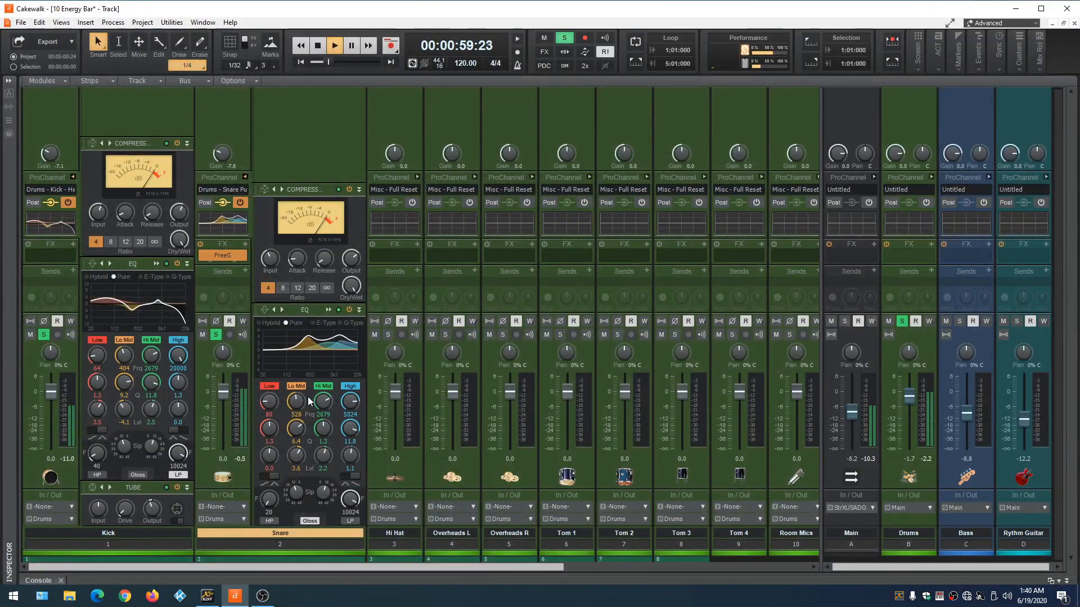
# Insert the Console Emulator Channel module in the ProChannels of both the Snare and the Kick
pyautogui.rightClick(295, 147)
pyautogui.moveTo(394, 151)
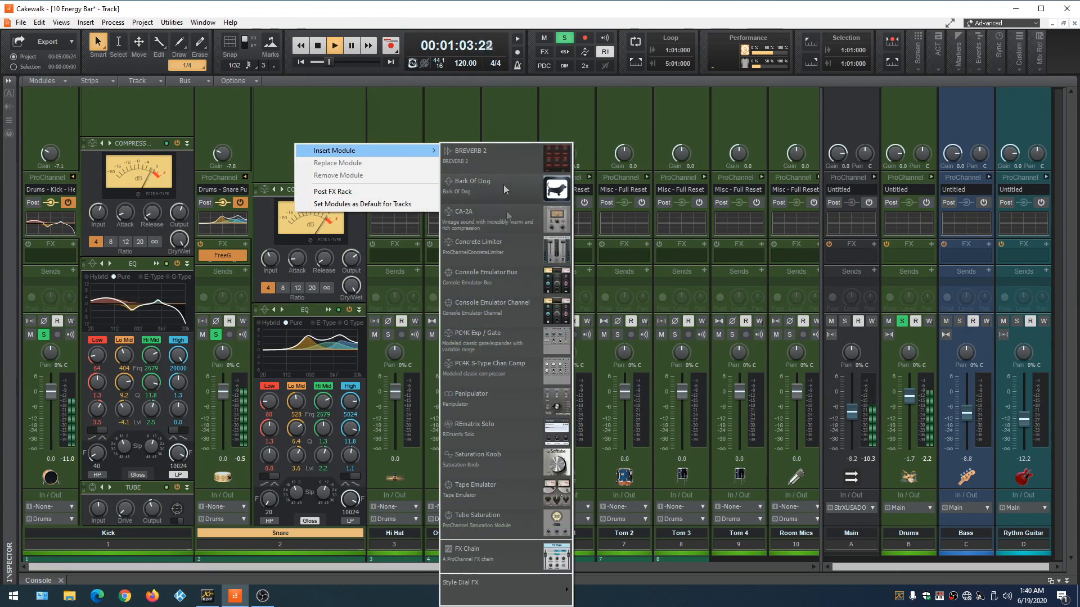
pyautogui.click(521, 315)
pyautogui.rightClick(144, 113)
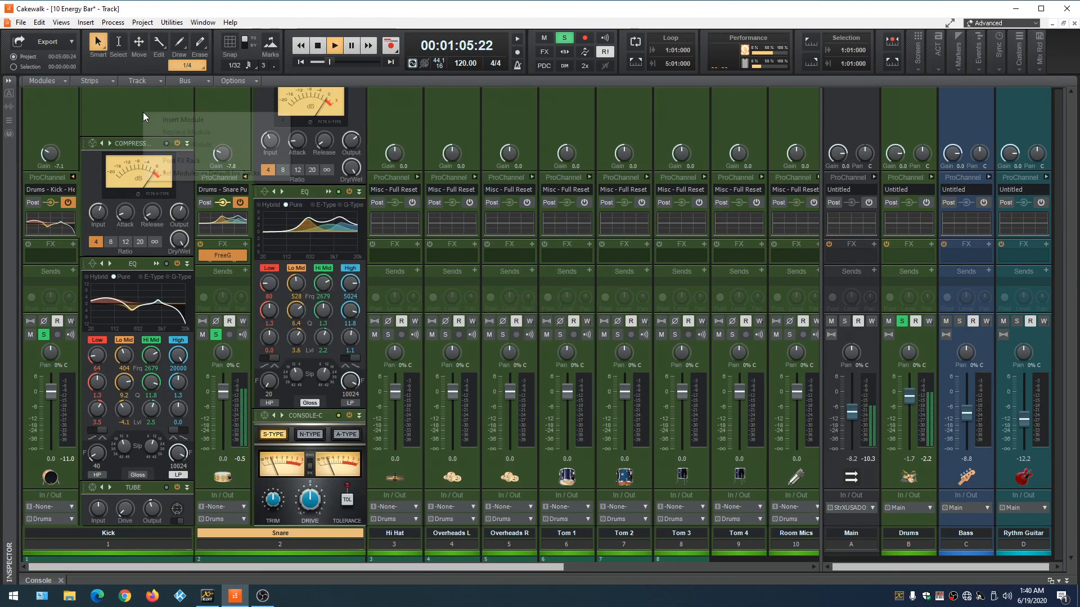
pyautogui.moveTo(216, 120)
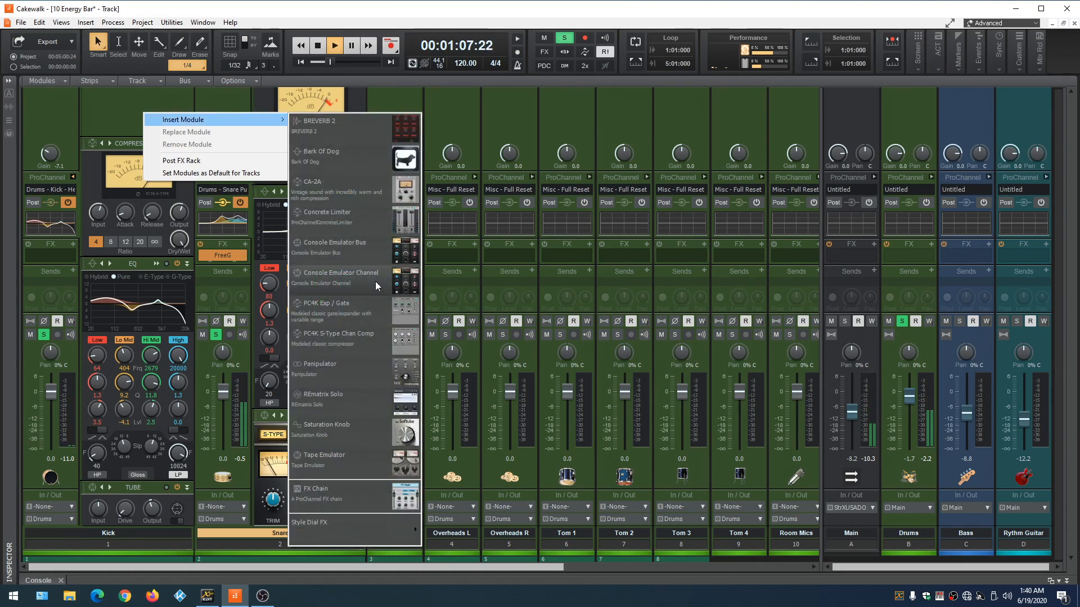
pyautogui.click(338, 276)
# Raise the drive slightly and enable tolerance on the Snare's and Kick's S-Type console emulators
pyautogui.moveTo(308, 499); pyautogui.dragTo(307, 487)
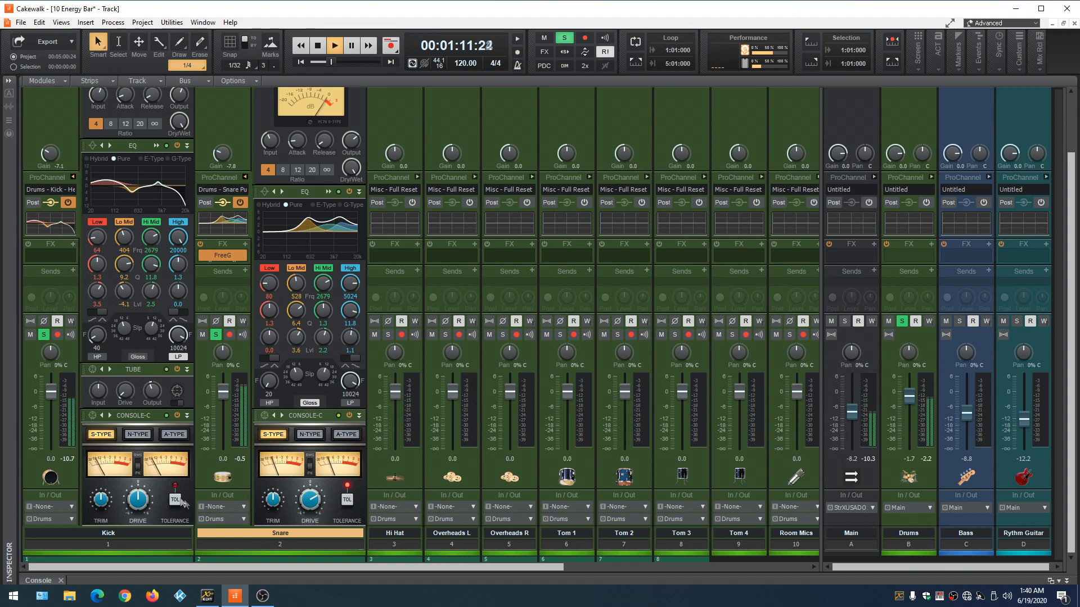
pyautogui.click(174, 500)
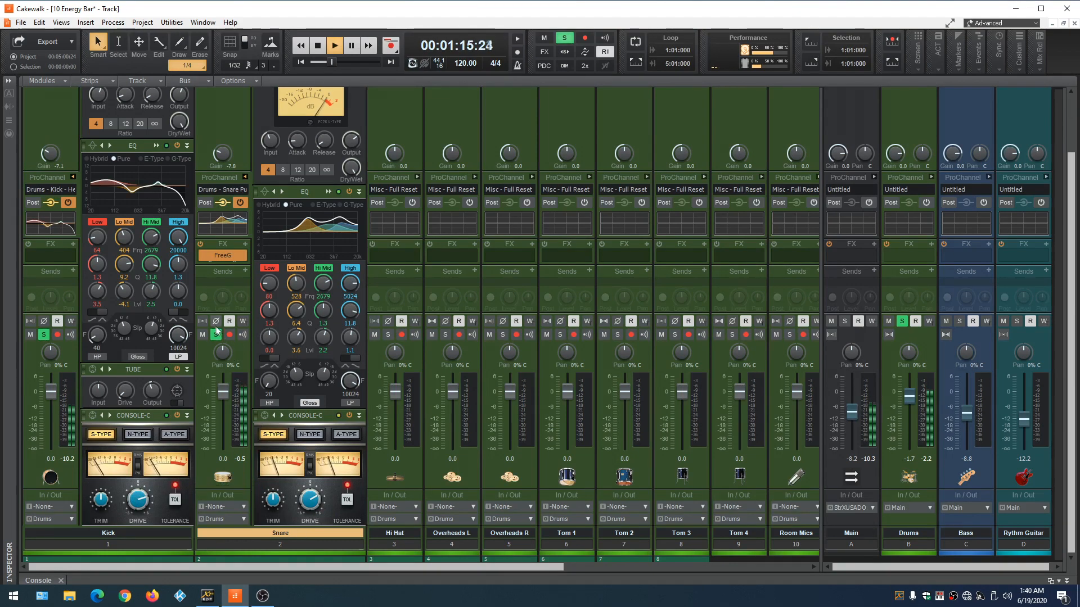
# Insert the BREVERB 2 module in the Snare's ProChannel and move it above the EQ module
pyautogui.scroll(2, 284, 345)
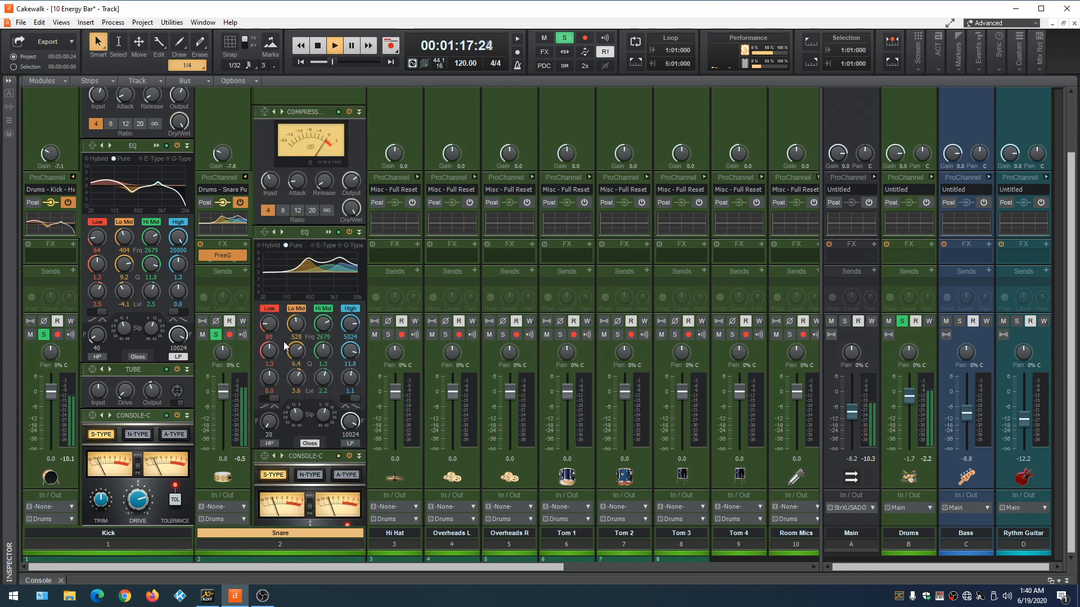
pyautogui.scroll(1, 284, 346)
pyautogui.rightClick(314, 120)
pyautogui.moveTo(382, 126)
pyautogui.click(496, 139)
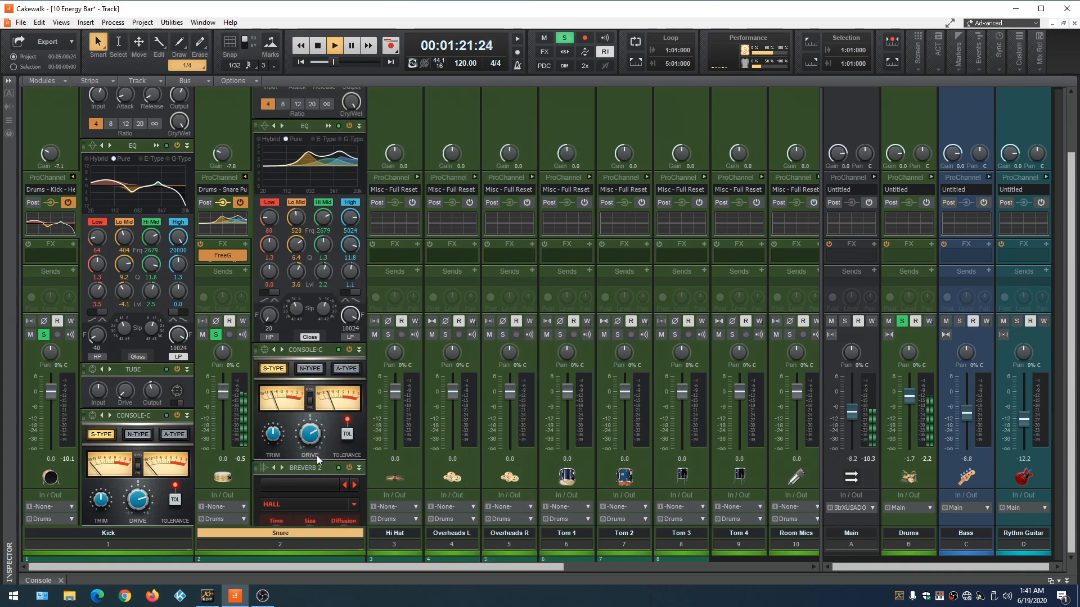
pyautogui.moveTo(318, 470); pyautogui.dragTo(312, 164)
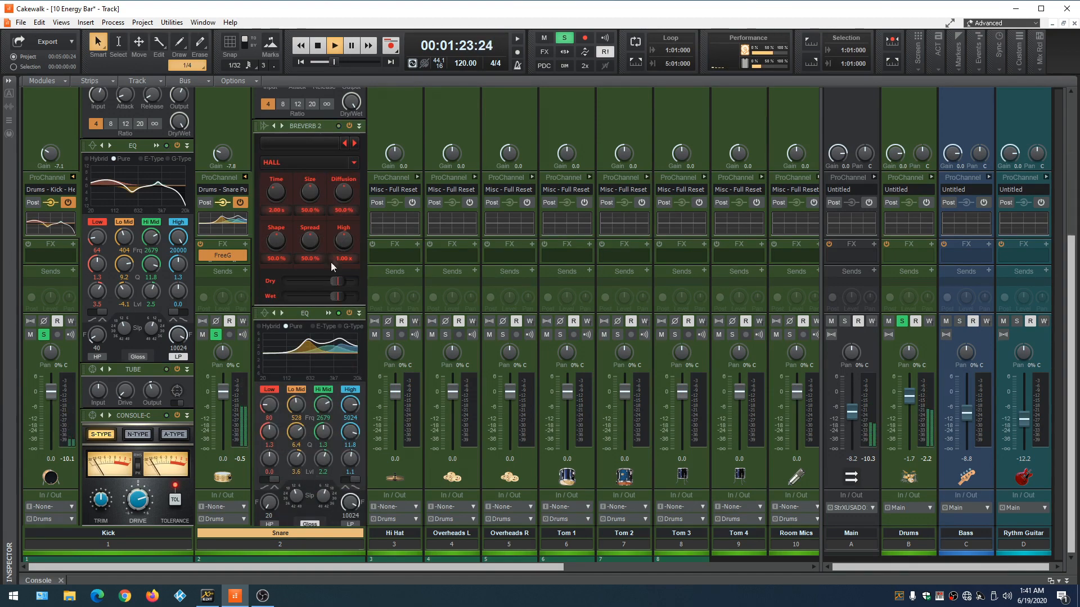
# Load the "Snare Hall" preset in the Snare's BREVERB 2 and close the preset list
pyautogui.click(319, 144)
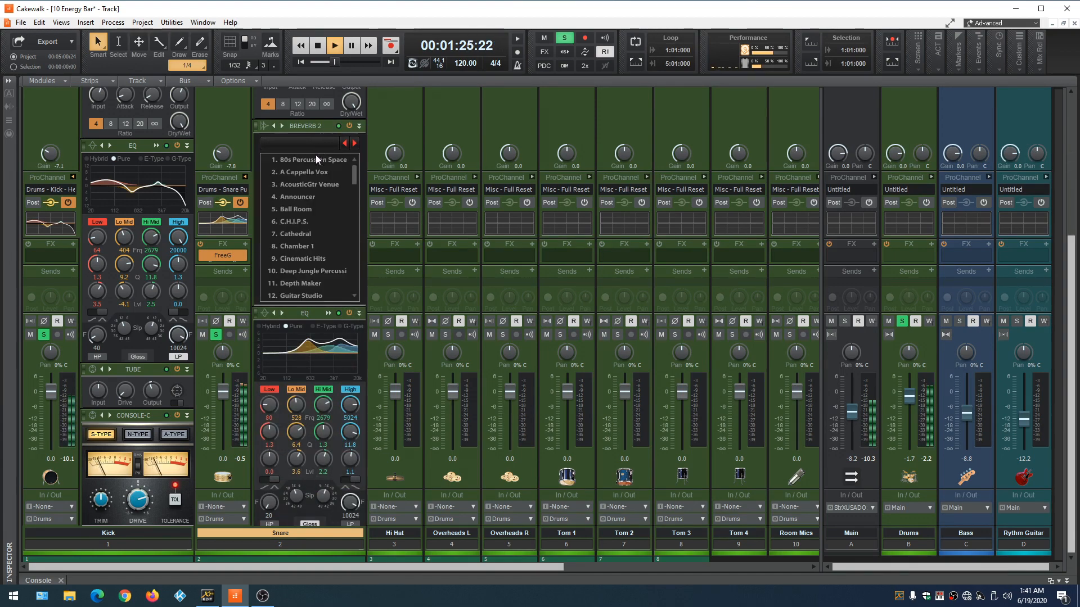
pyautogui.scroll(-1, 305, 229)
pyautogui.moveTo(353, 138); pyautogui.dragTo(352, 157)
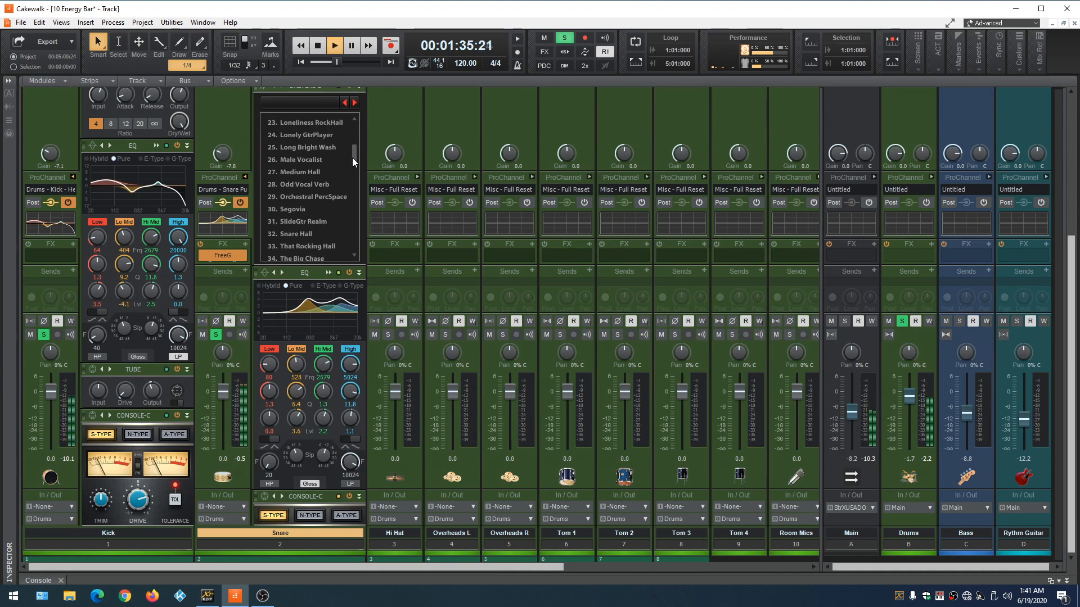
pyautogui.moveTo(352, 157); pyautogui.dragTo(350, 164)
pyautogui.click(303, 180)
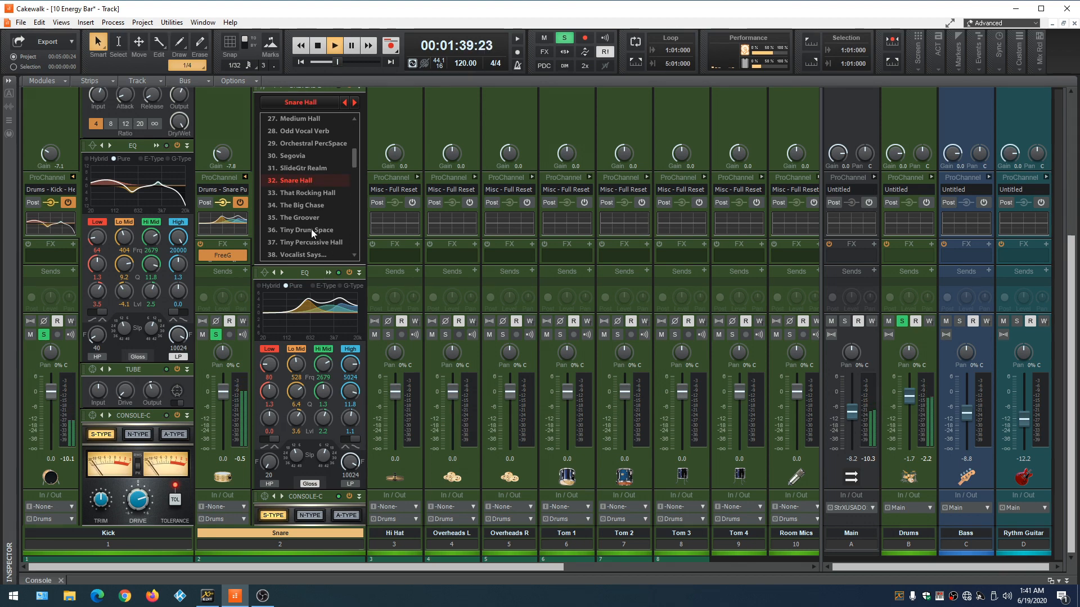
pyautogui.click(314, 104)
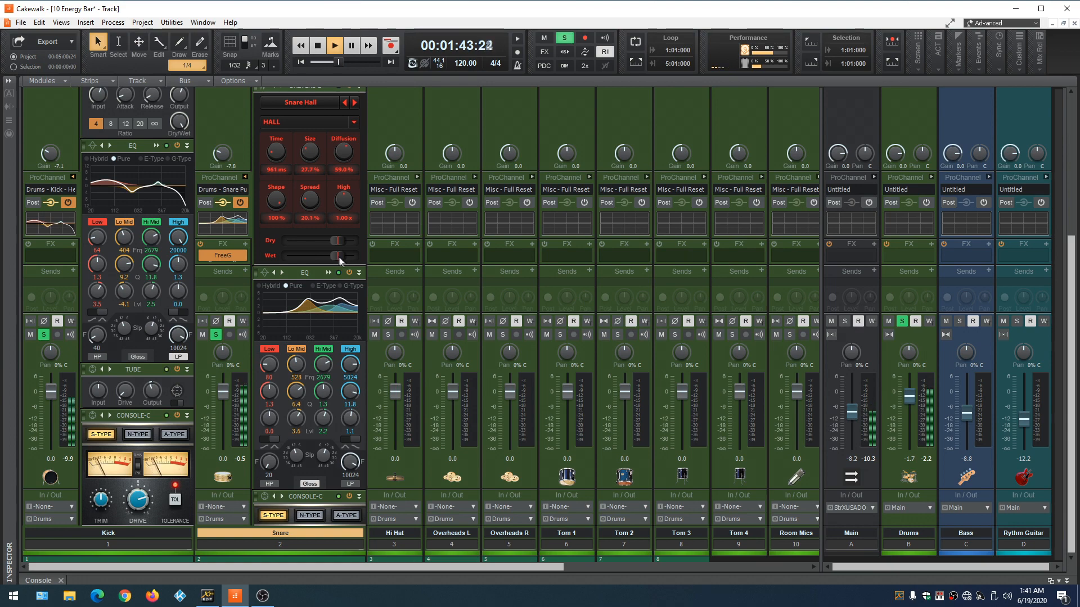
# Lower the wet level of the Snare's BREVERB 2 reverb to about -5.9
pyautogui.moveTo(338, 255); pyautogui.dragTo(336, 256)
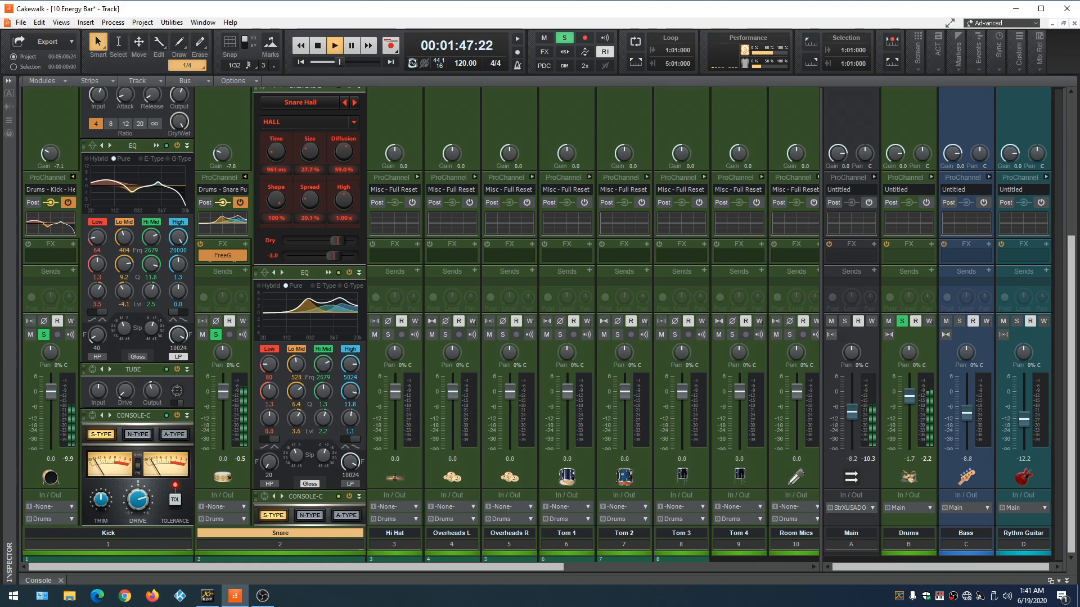
pyautogui.moveTo(333, 255); pyautogui.dragTo(332, 256)
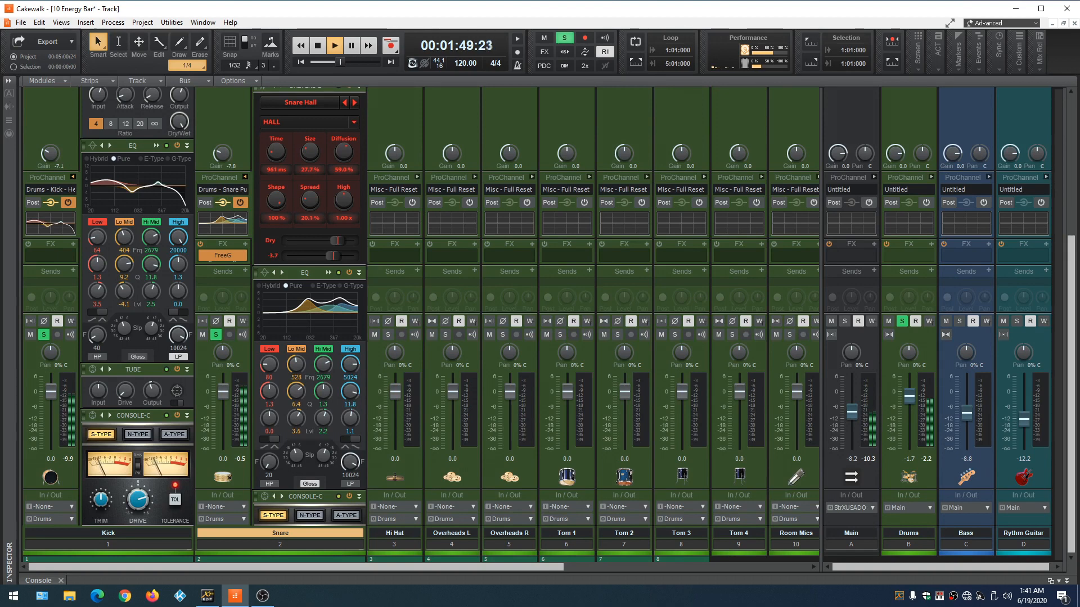
pyautogui.moveTo(332, 256); pyautogui.dragTo(331, 256)
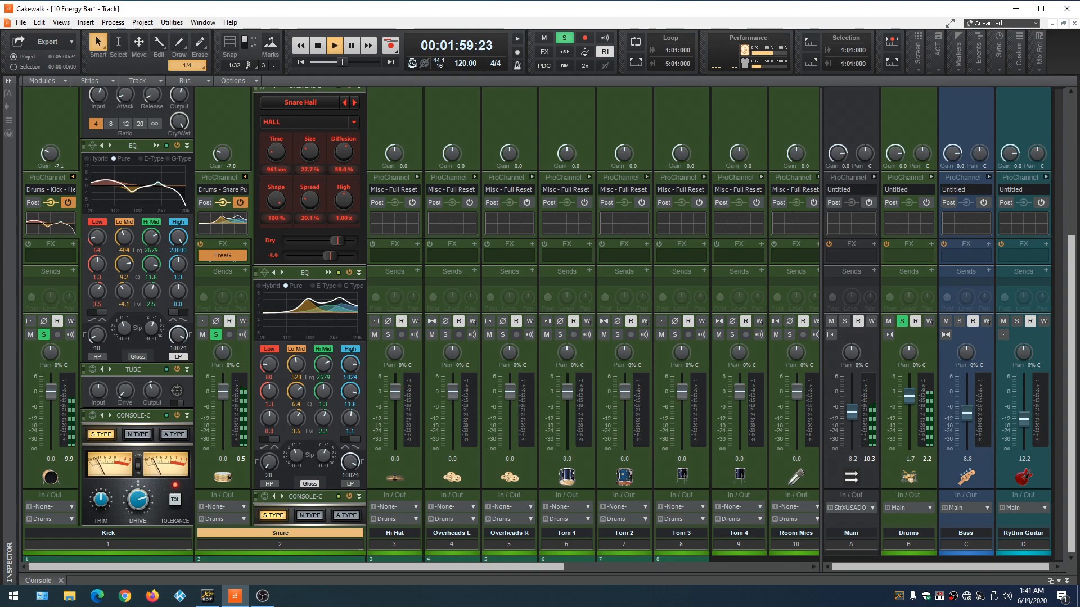
# Open the Snare's QuadCurve Equalizer, lower the Lo Mid frequency to about 367 Hz, and close the equalizer window
pyautogui.click(328, 273)
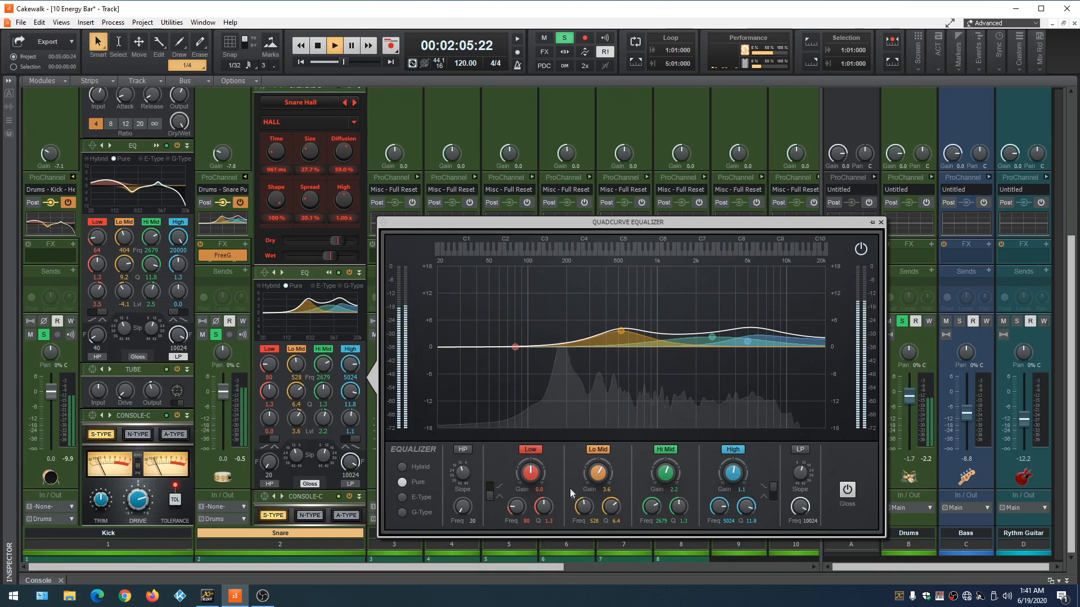
pyautogui.moveTo(583, 507); pyautogui.dragTo(583, 535)
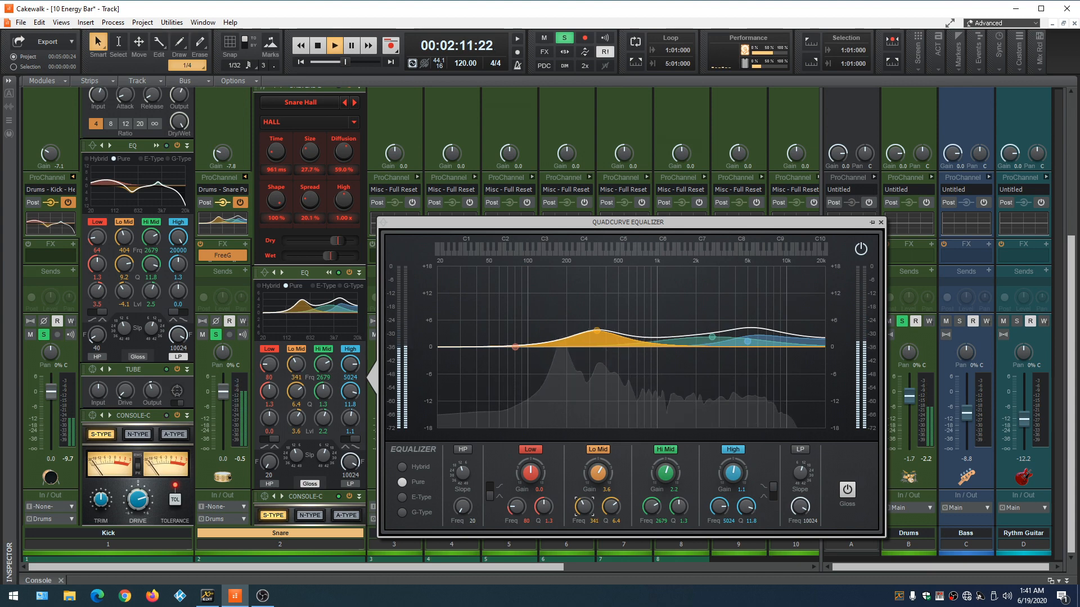
pyautogui.moveTo(583, 535); pyautogui.dragTo(583, 531)
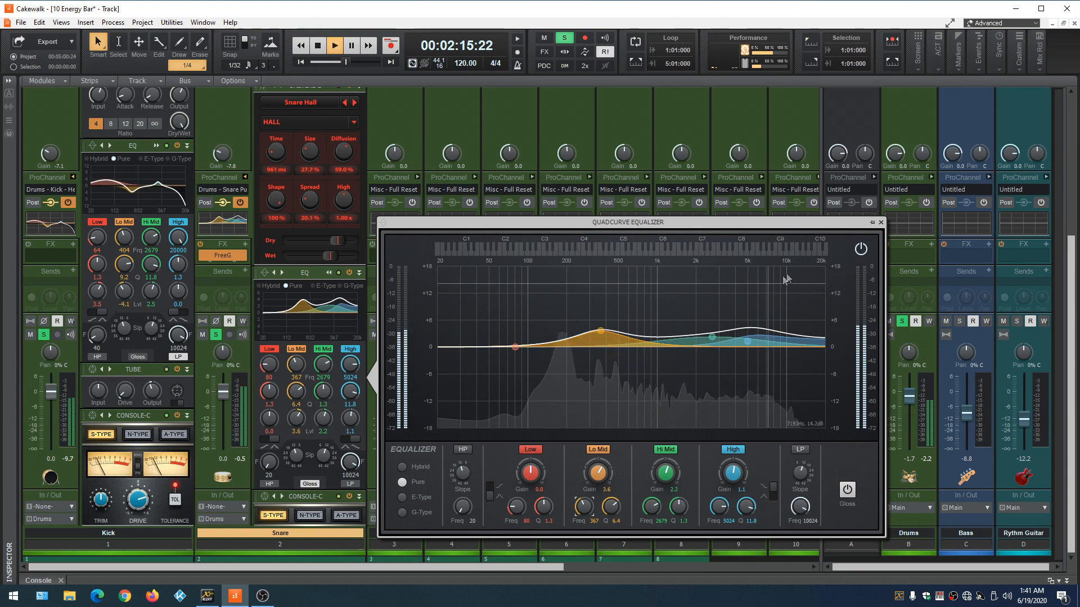
pyautogui.click(880, 223)
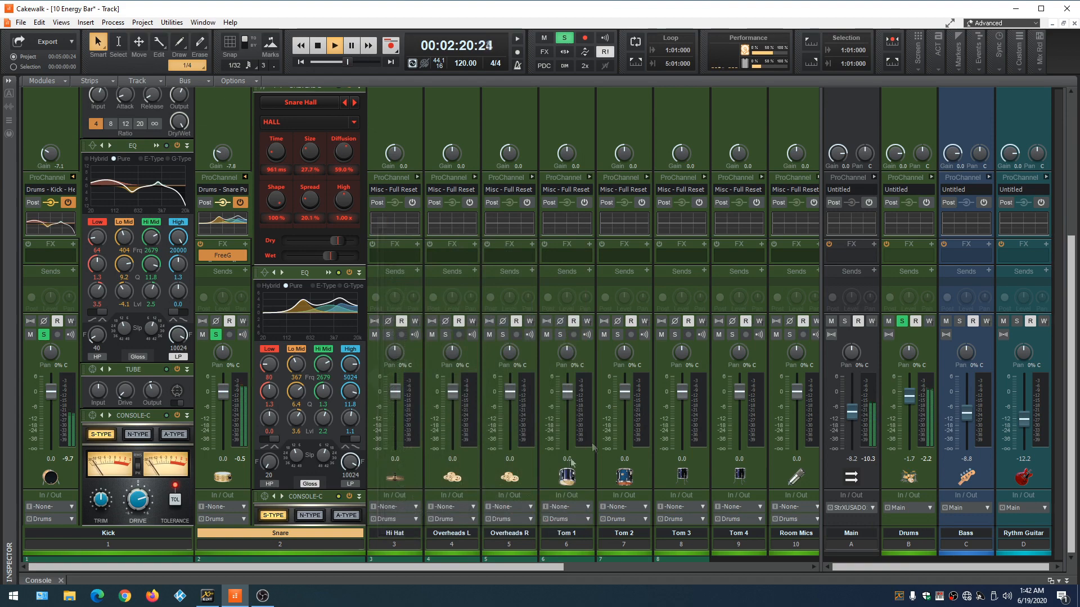
# Fine-tune the Snare's trim in FreeG, trying about -7.20 before raising it to -5.20 or slightly above, and close the window
pyautogui.doubleClick(220, 256)
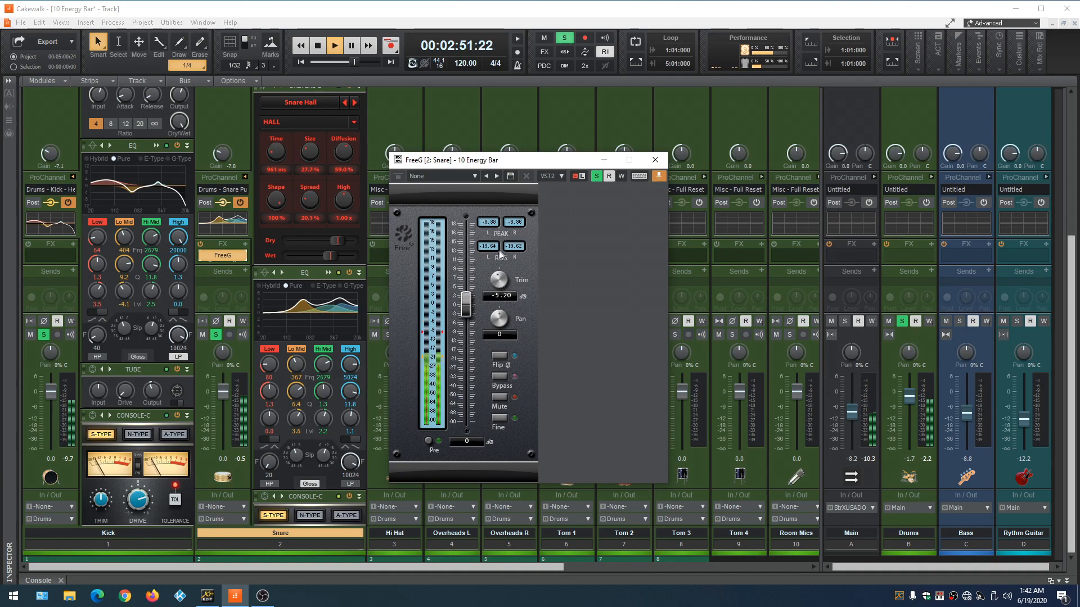
pyautogui.moveTo(501, 286); pyautogui.dragTo(501, 295)
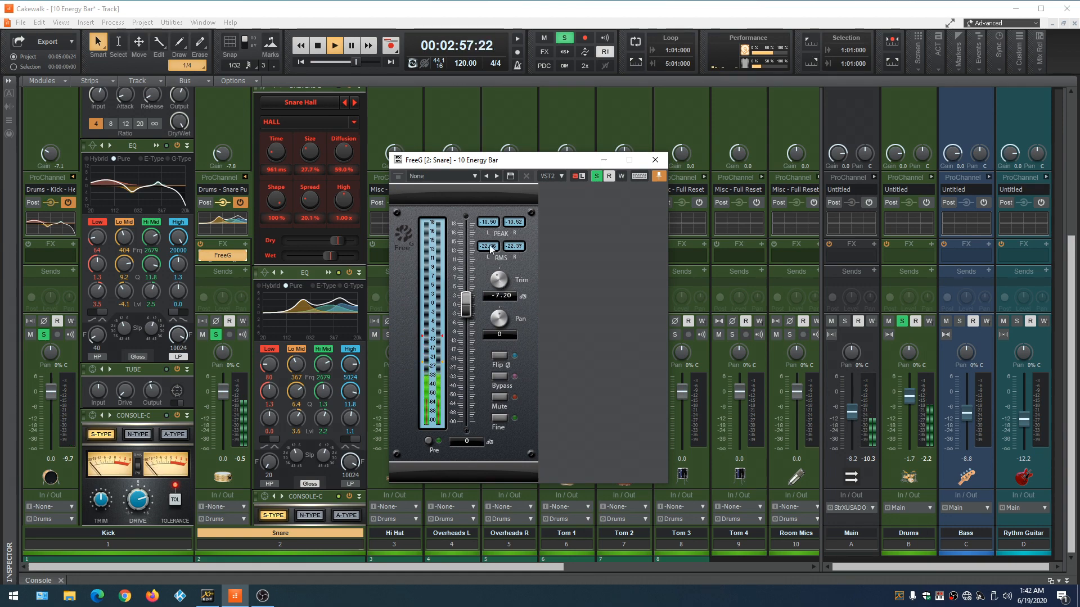
pyautogui.moveTo(499, 281); pyautogui.dragTo(499, 278)
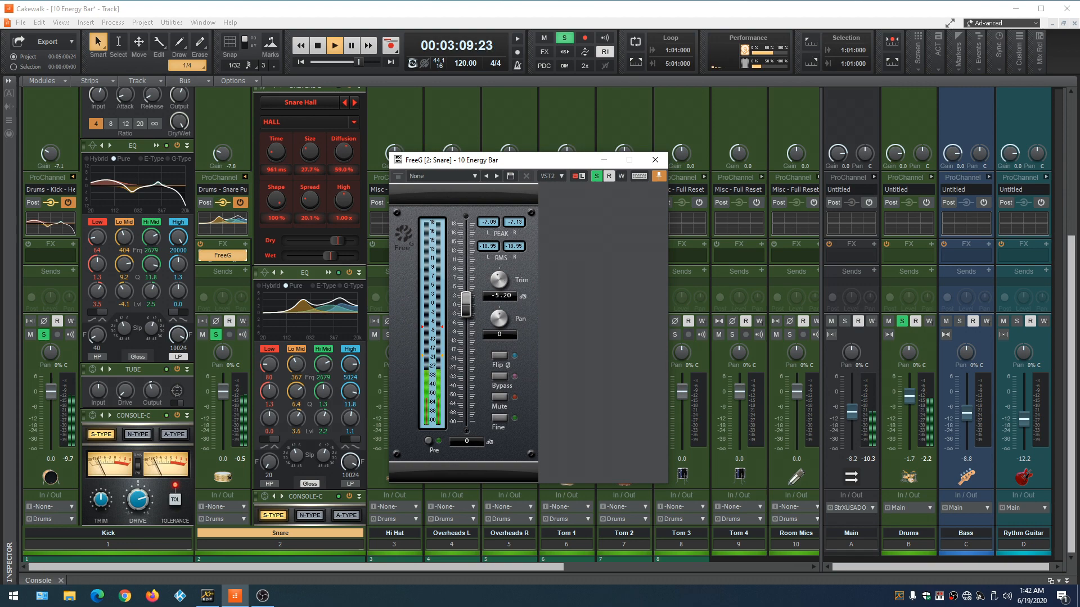
pyautogui.moveTo(498, 278); pyautogui.dragTo(498, 276)
pyautogui.click(655, 159)
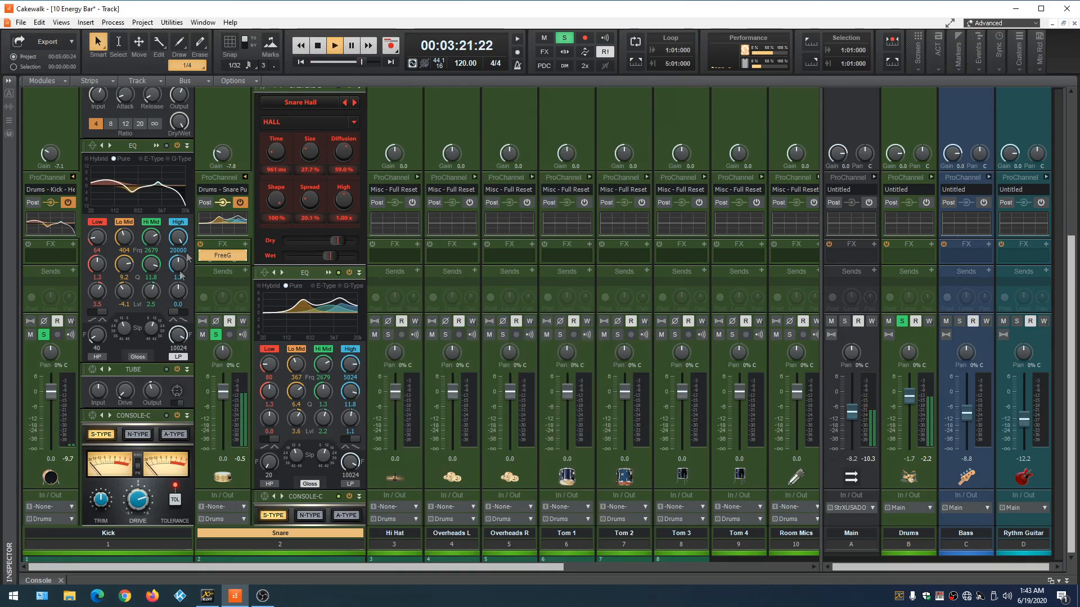
# Bypass the ProChannels of the Snare and the Kick, and re-enable both to compare the processed and unprocessed sound
pyautogui.click(241, 204)
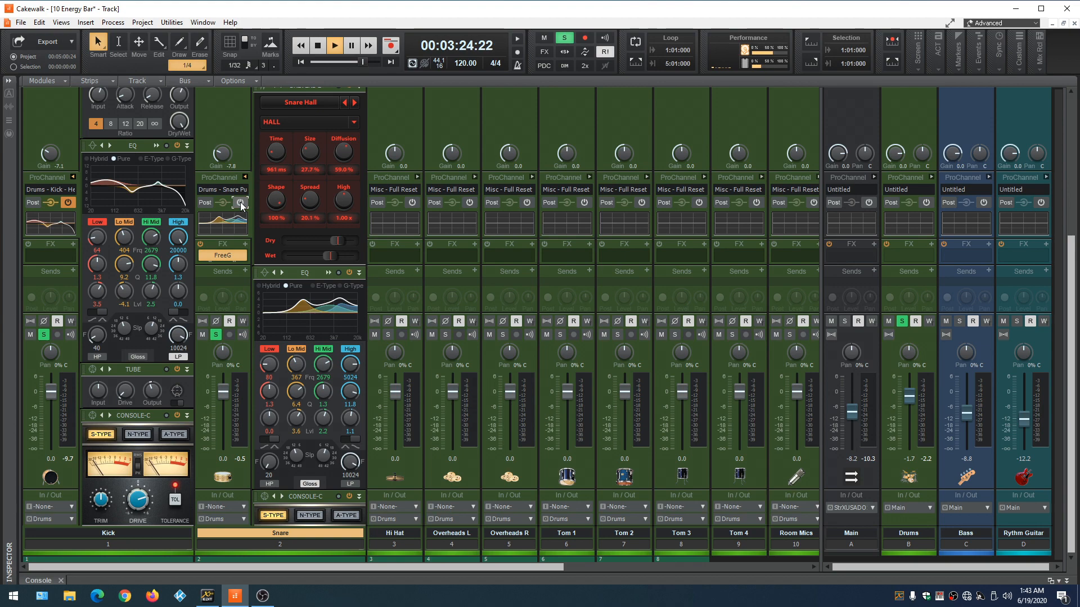
pyautogui.click(68, 204)
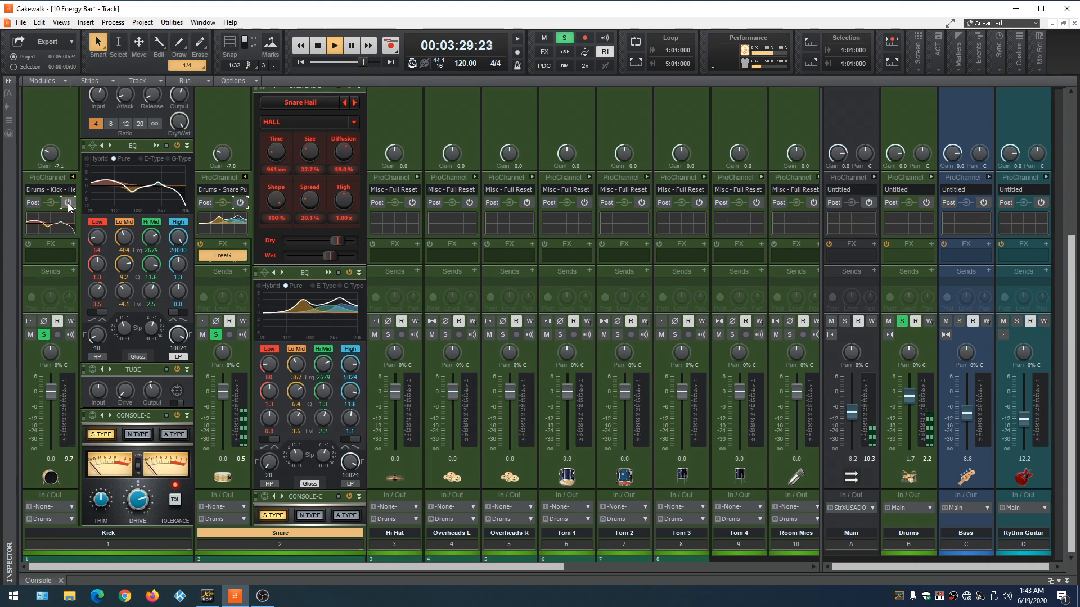
pyautogui.click(68, 203)
pyautogui.click(240, 202)
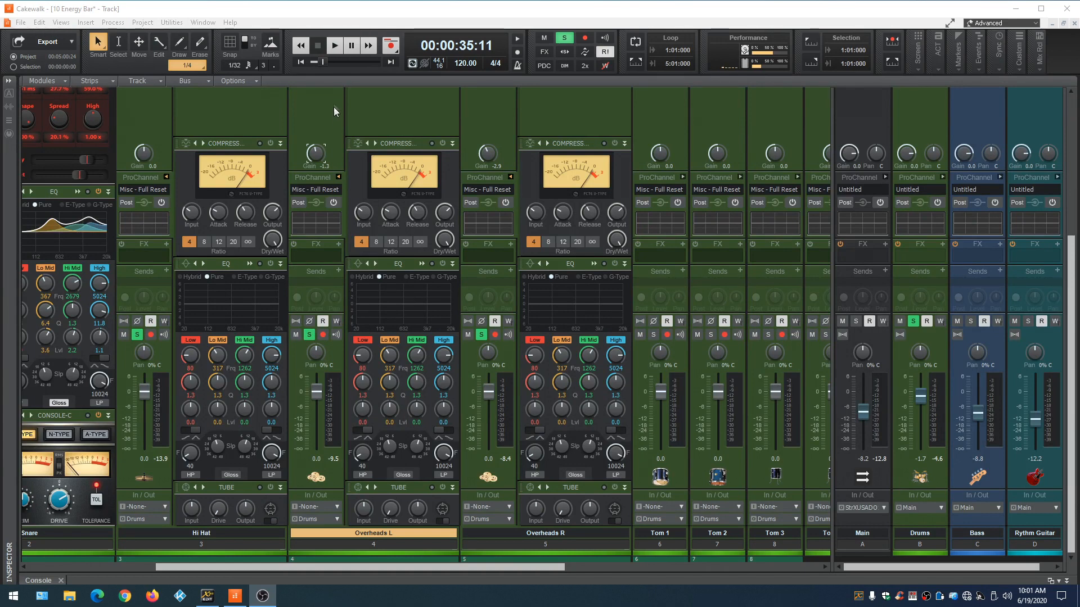
# Enable the ProChannels of both overhead tracks during playback and load "Drums - Basic Overheads.pcp" on Overheads L
pyautogui.click(338, 48)
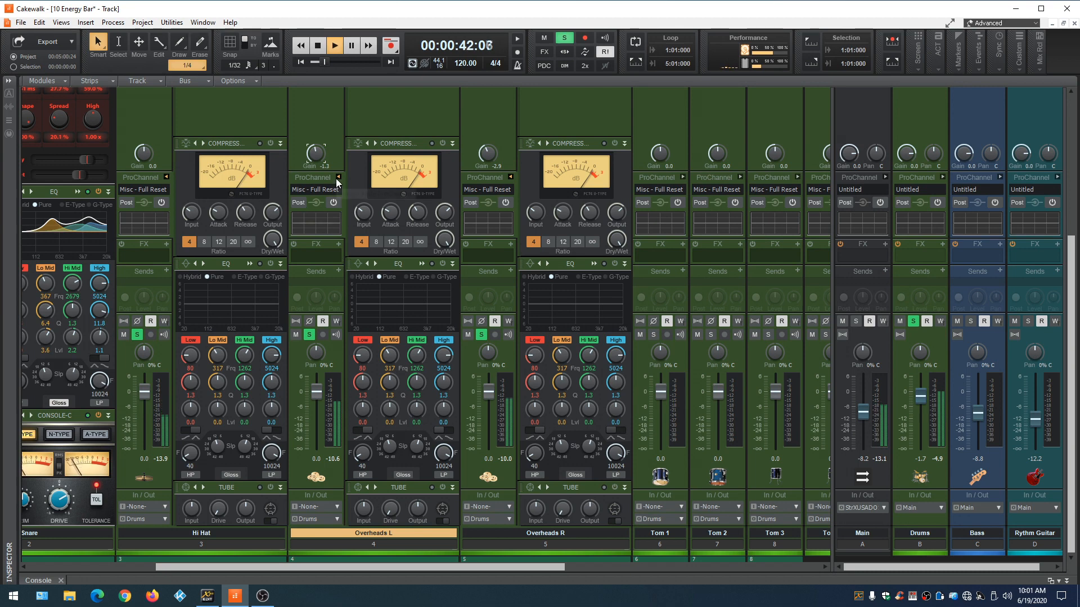
pyautogui.click(333, 203)
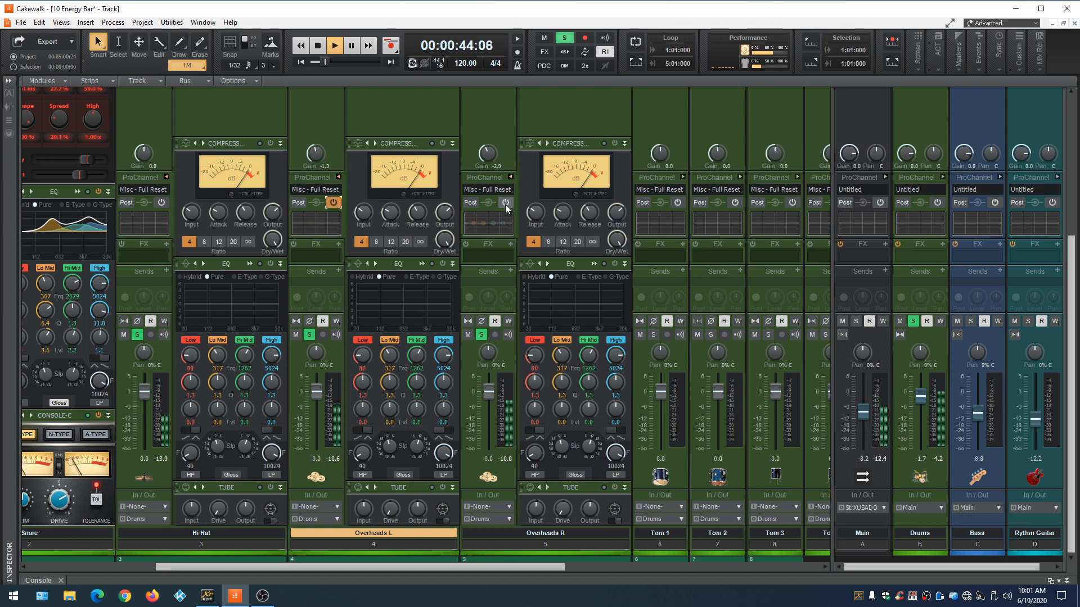
pyautogui.click(328, 190)
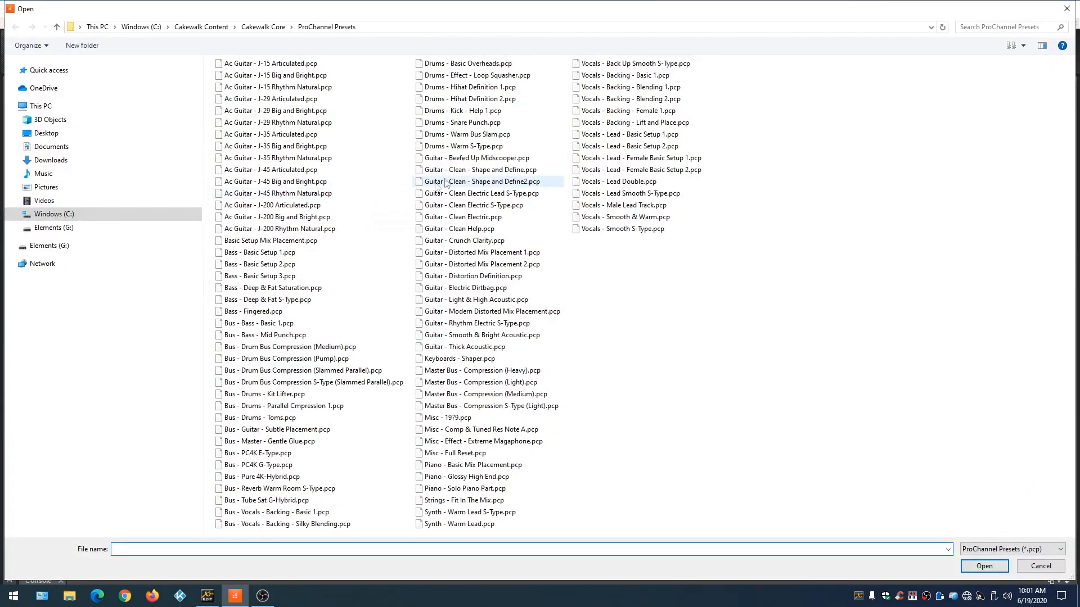
pyautogui.click(461, 64)
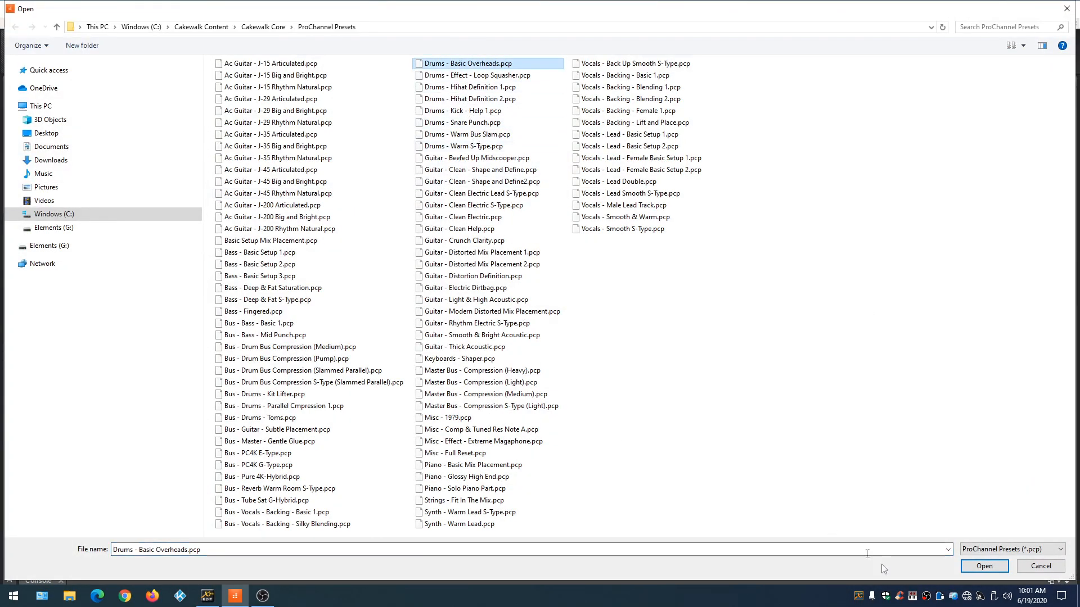
pyautogui.click(970, 568)
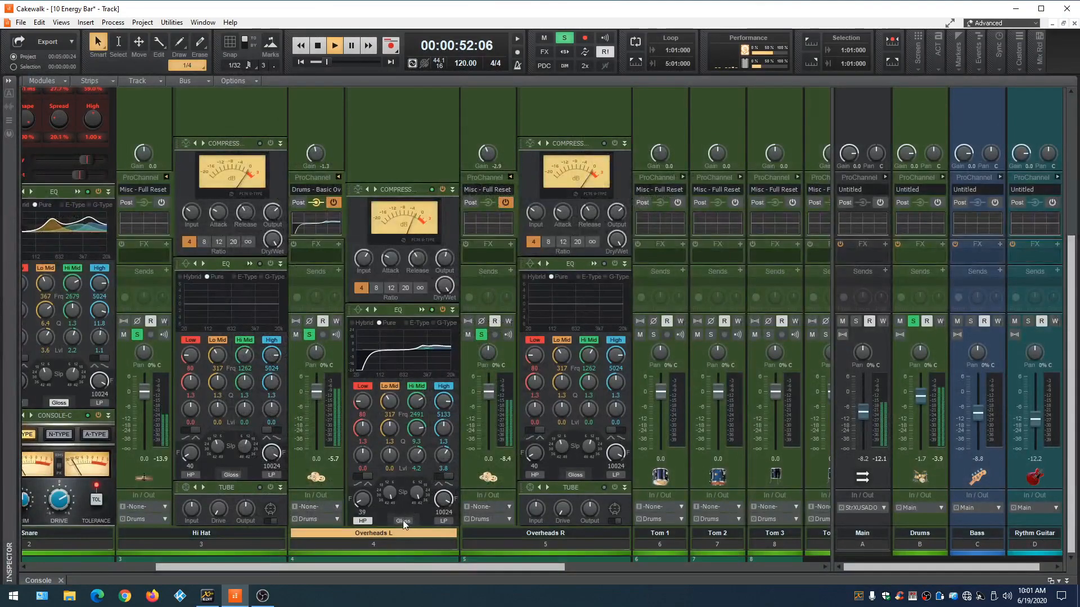
# Load the "Drums - Basic Overheads.pcp" preset into the ProChannel of Overheads R
pyautogui.click(502, 191)
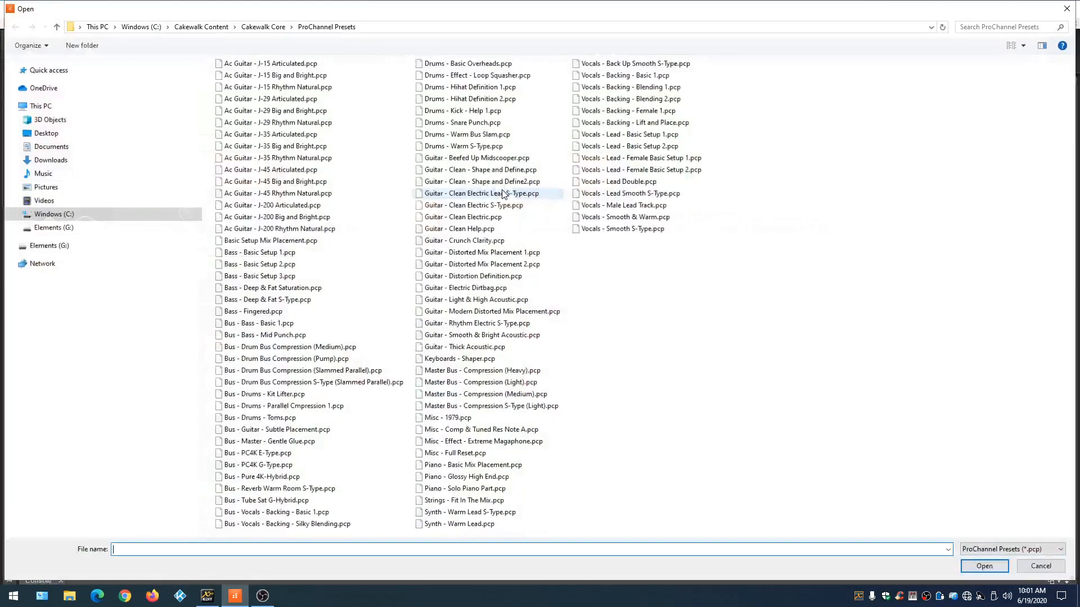
pyautogui.click(478, 63)
pyautogui.click(984, 566)
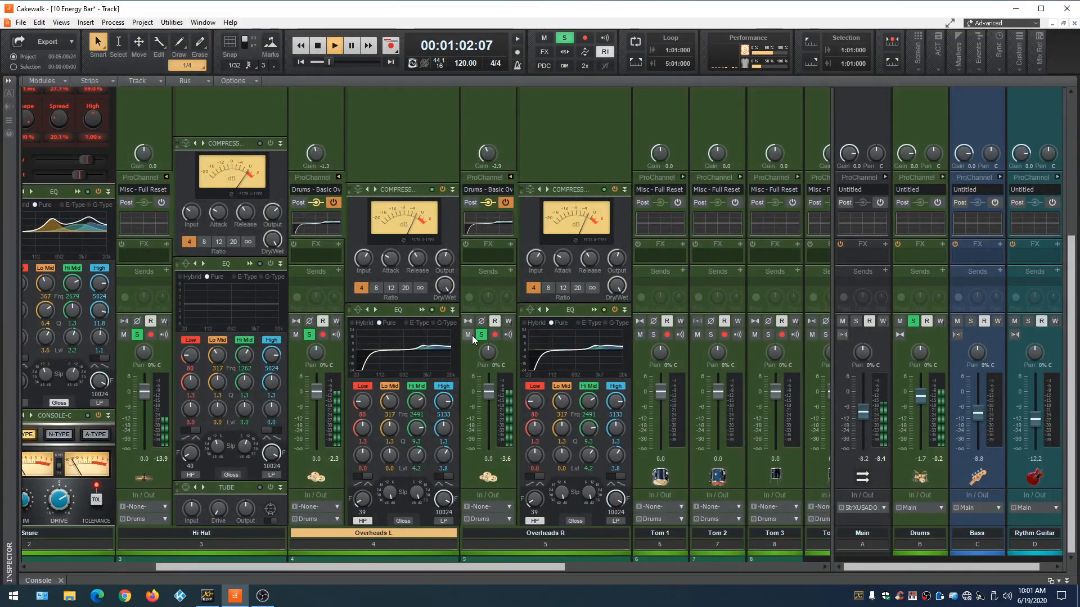
# Bypass both overheads' ProChannels, replay the passage from its start, and re-enable them to compare the sound
pyautogui.click(505, 203)
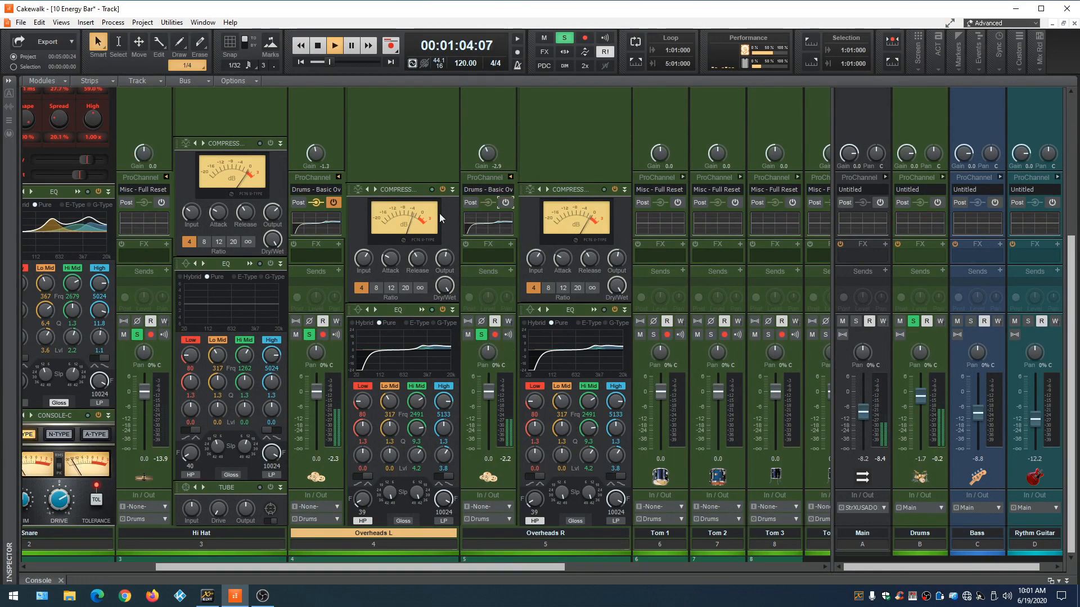
pyautogui.click(334, 203)
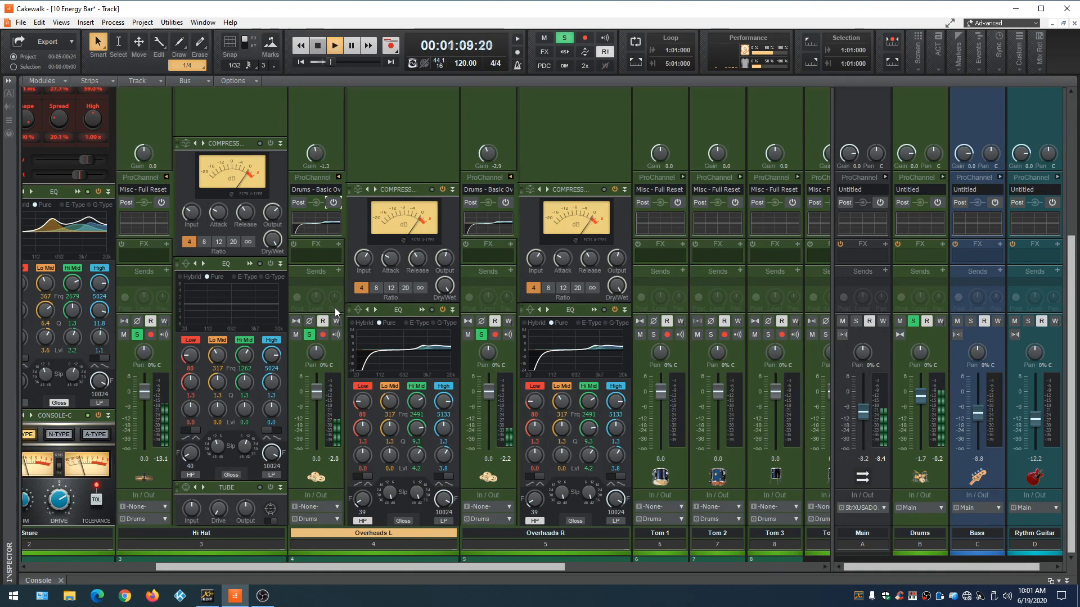
pyautogui.press('space')
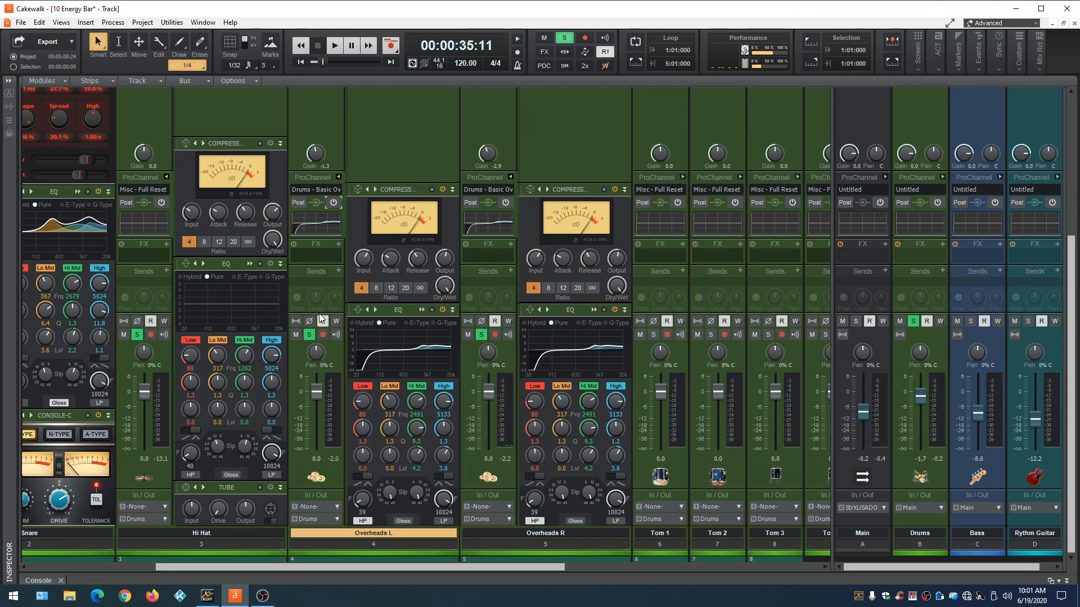
pyautogui.press('space')
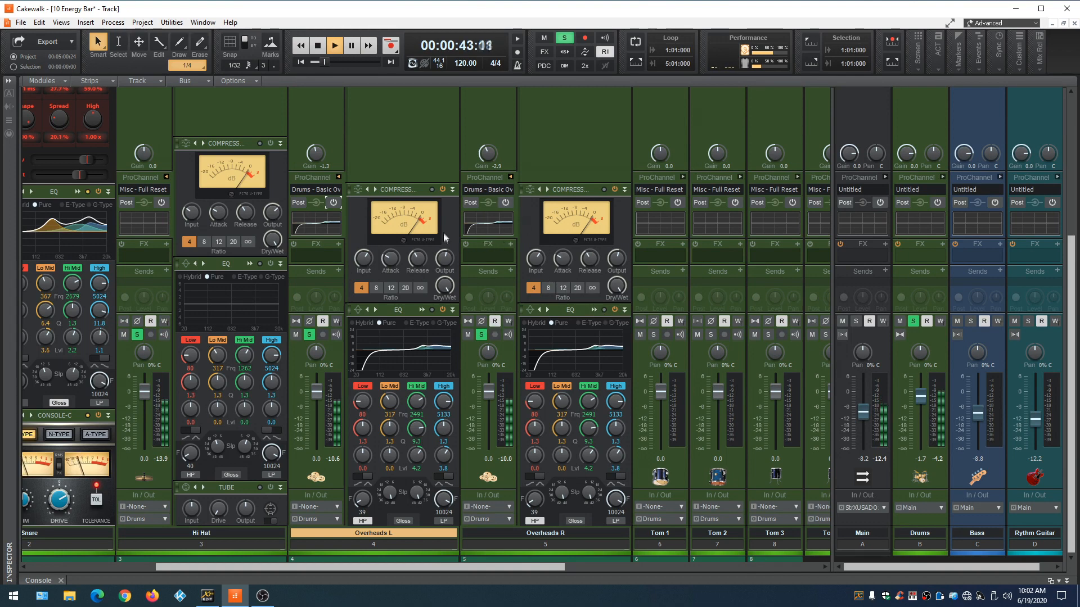
pyautogui.click(505, 202)
pyautogui.click(333, 203)
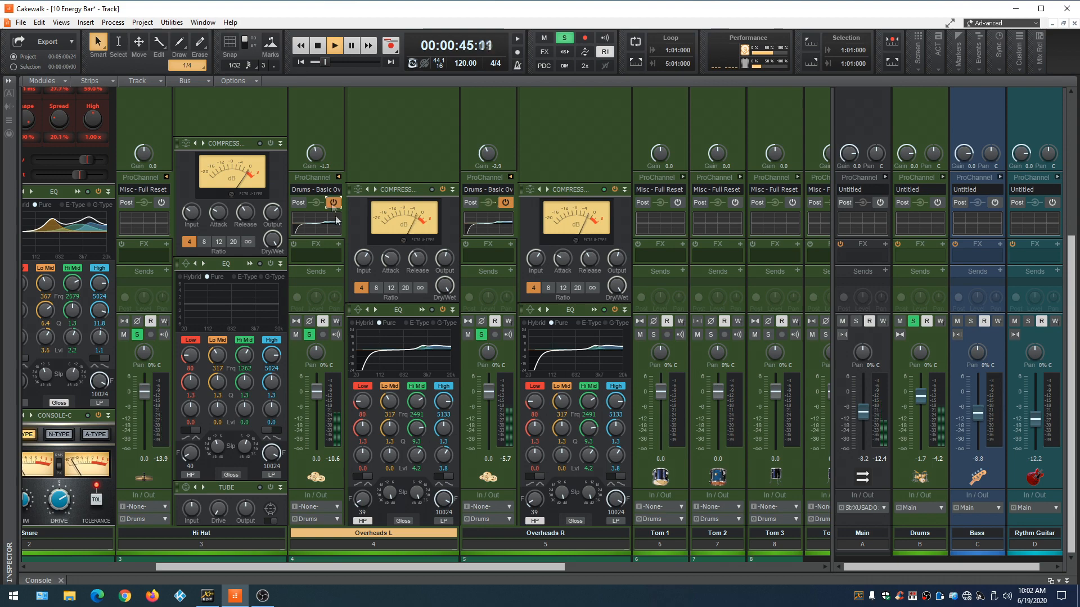
# Open the QuadCurve Equalizer of Overheads R and raise its high-pass frequency to about 58 Hz
pyautogui.click(596, 312)
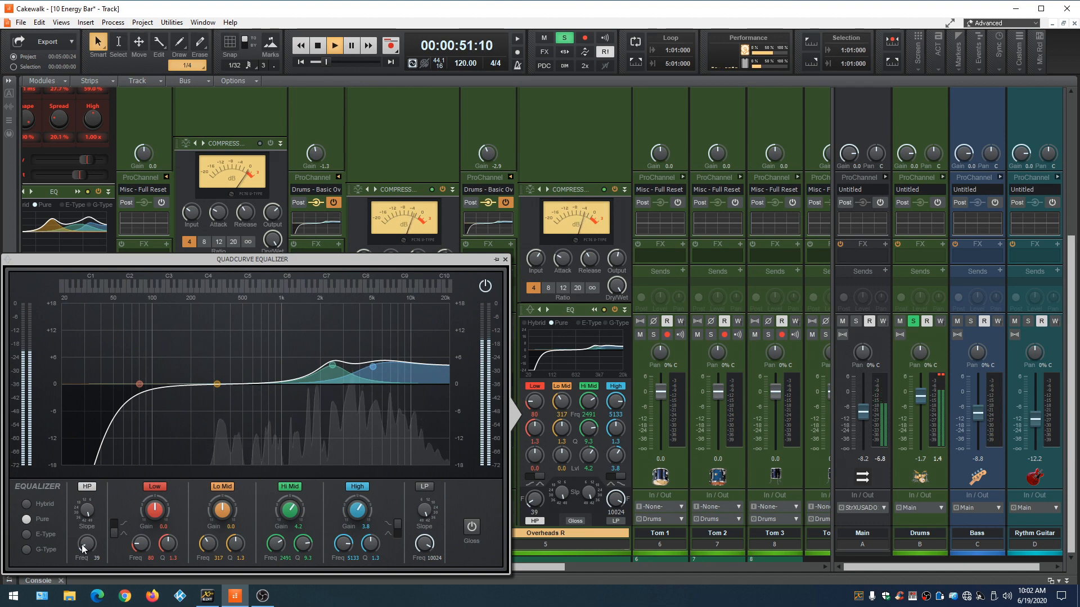
pyautogui.moveTo(85, 554); pyautogui.dragTo(86, 537)
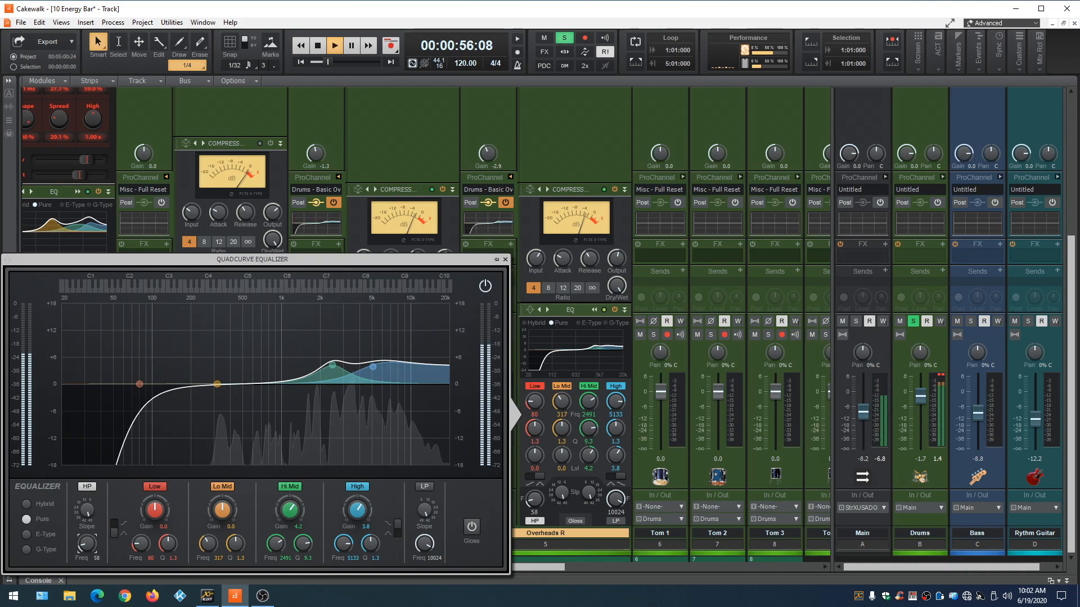
# Close the Overheads R equalizer, and in the Overheads L equalizer set the Low band frequency to 58 Hz and the high-pass to 54 Hz
pyautogui.click(505, 260)
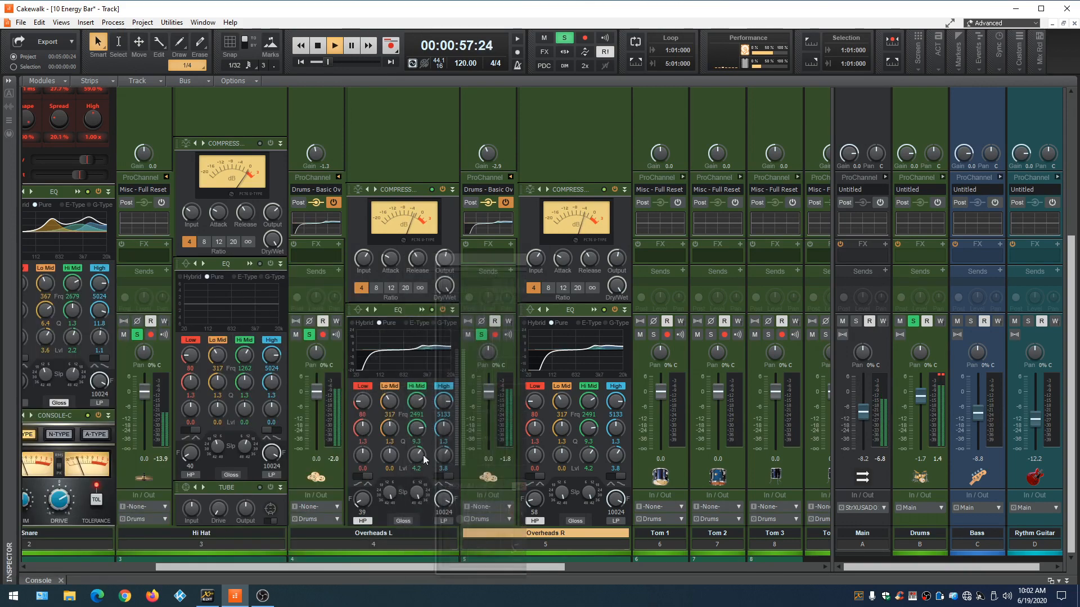
pyautogui.click(423, 310)
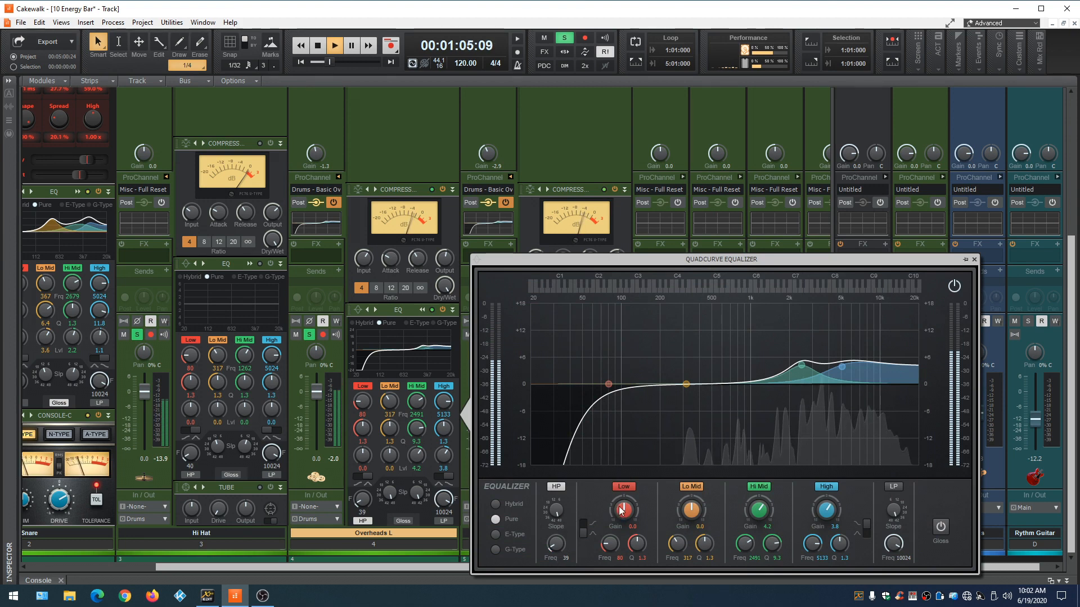
pyautogui.moveTo(609, 544); pyautogui.dragTo(608, 559)
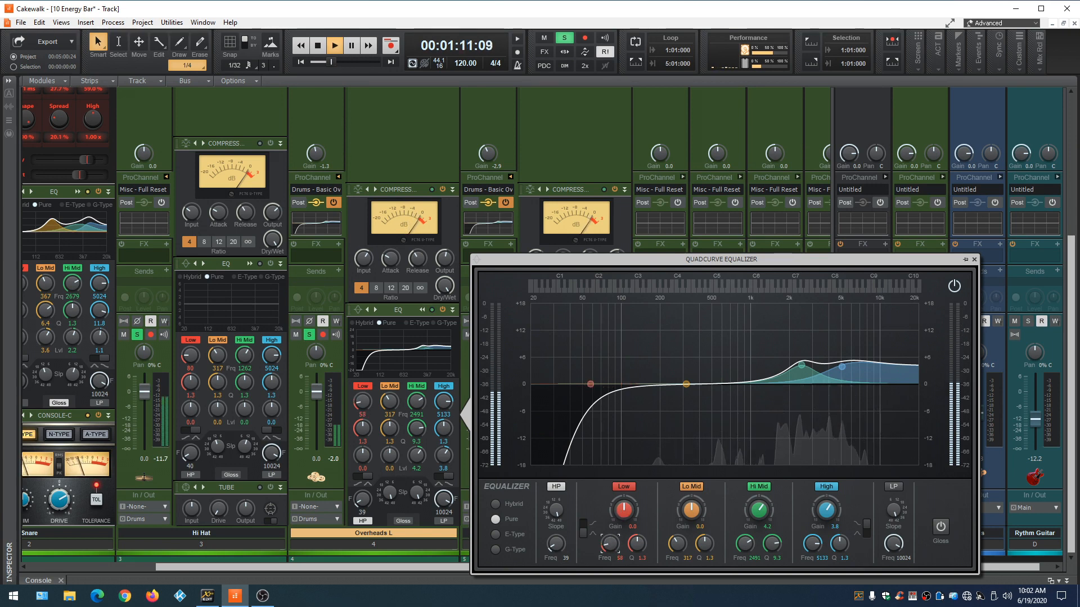
pyautogui.moveTo(556, 543); pyautogui.dragTo(556, 532)
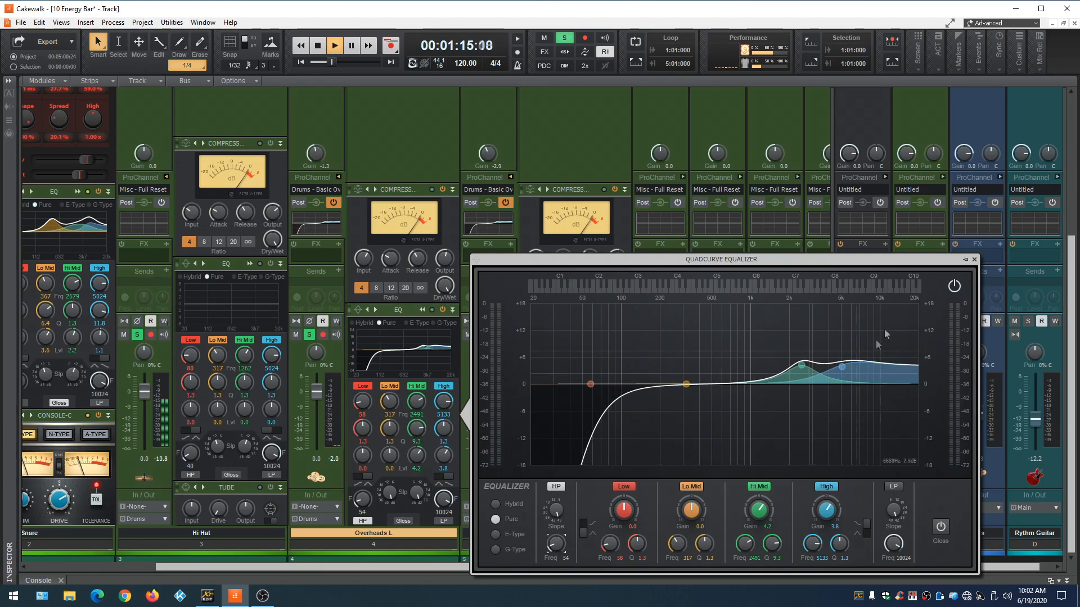
pyautogui.click(973, 261)
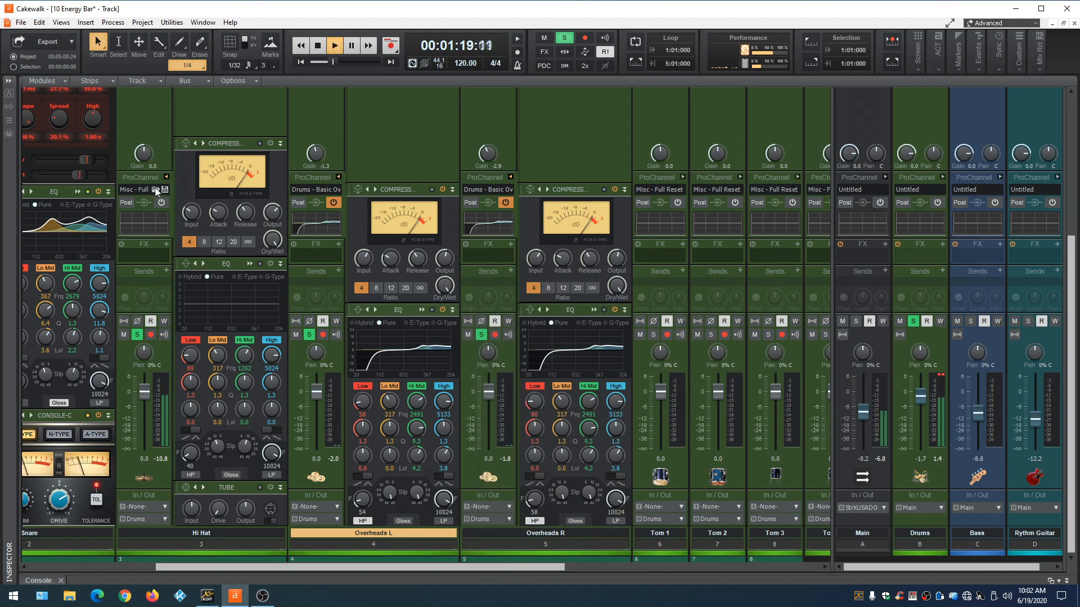
# Try the "Drums - Hihat Definition 2.pcp" preset in the Hi Hat track's ProChannel
pyautogui.click(156, 190)
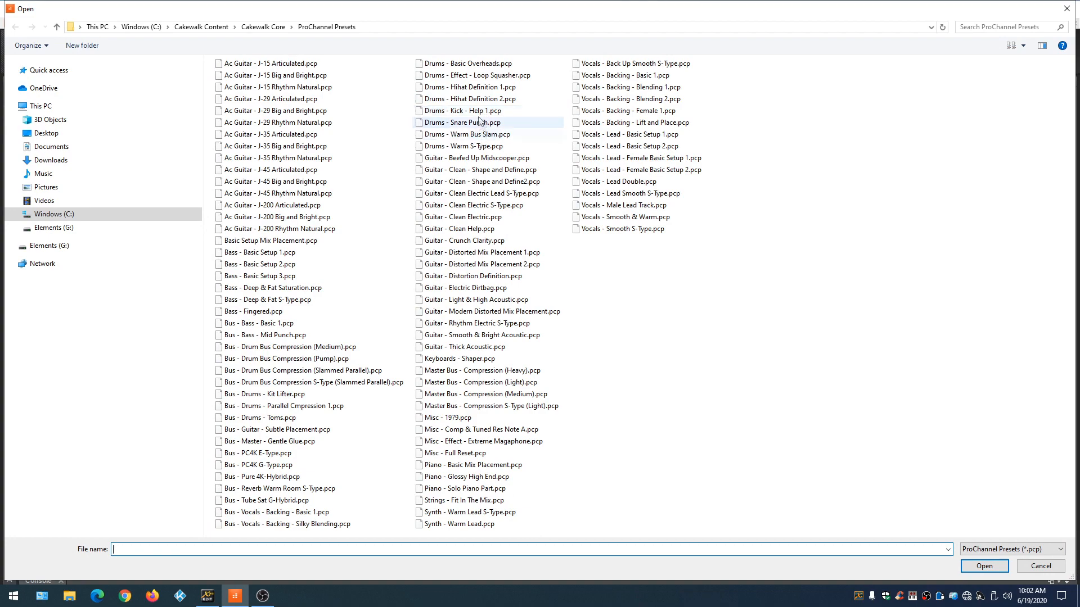
pyautogui.click(477, 99)
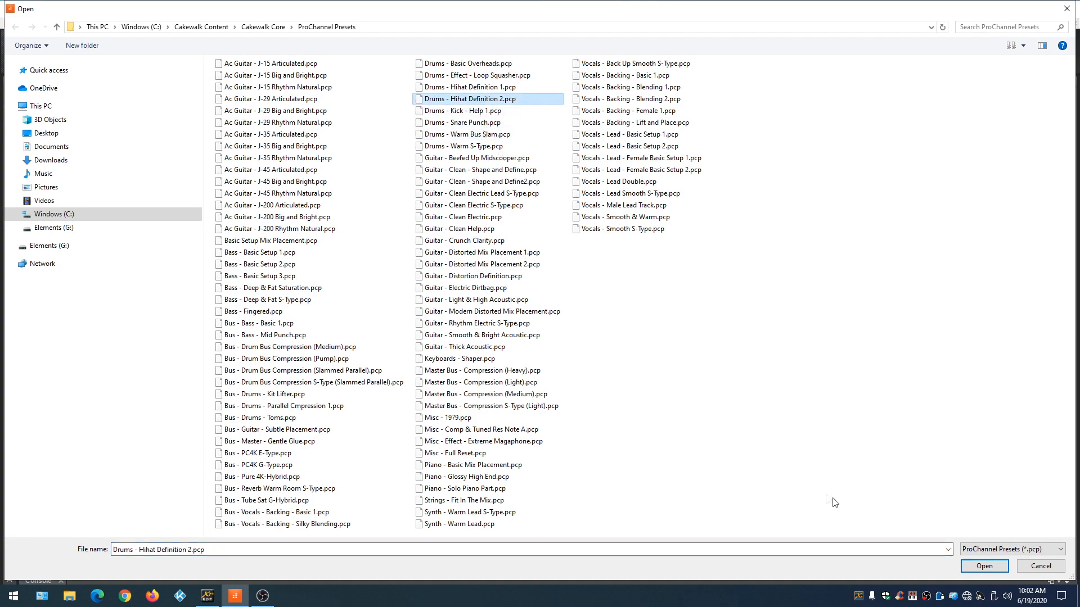
pyautogui.click(984, 566)
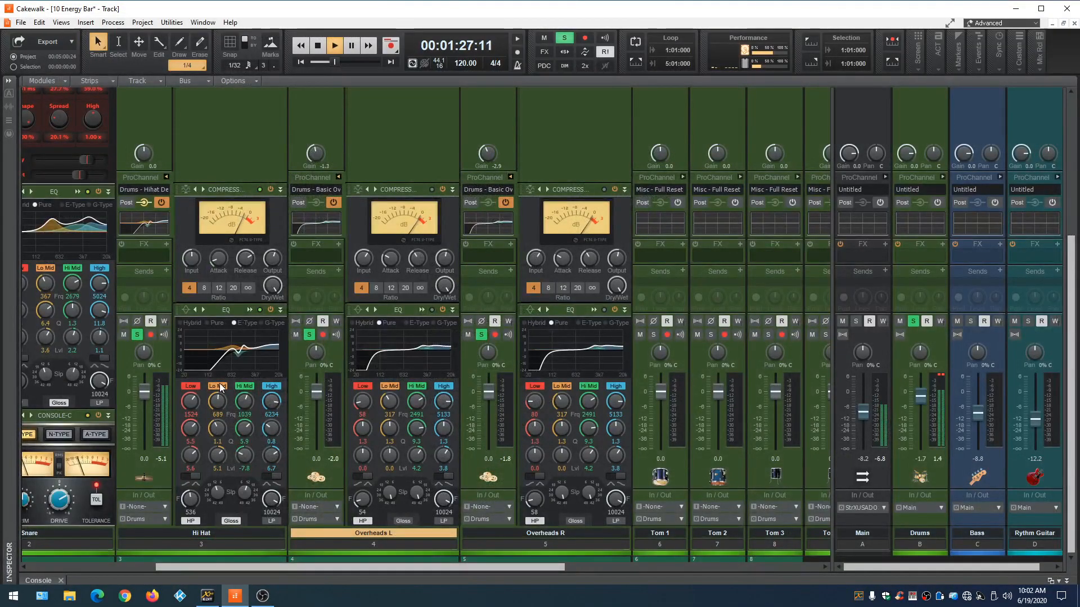
# Load the "Drums - Hihat Definition 1.pcp" preset into the Hi Hat track's ProChannel
pyautogui.click(156, 191)
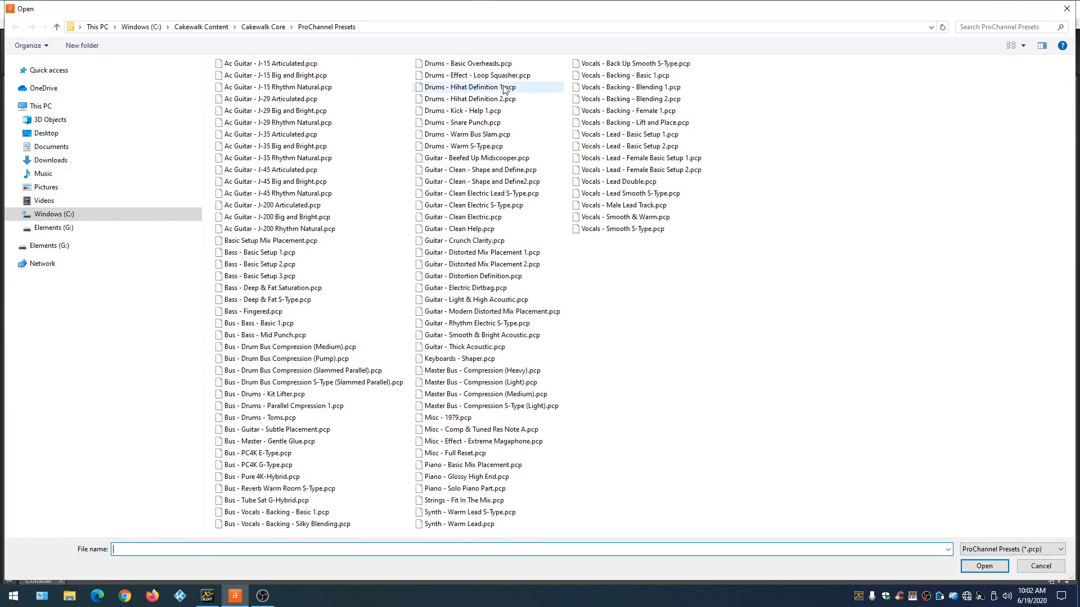
pyautogui.click(505, 88)
pyautogui.click(984, 566)
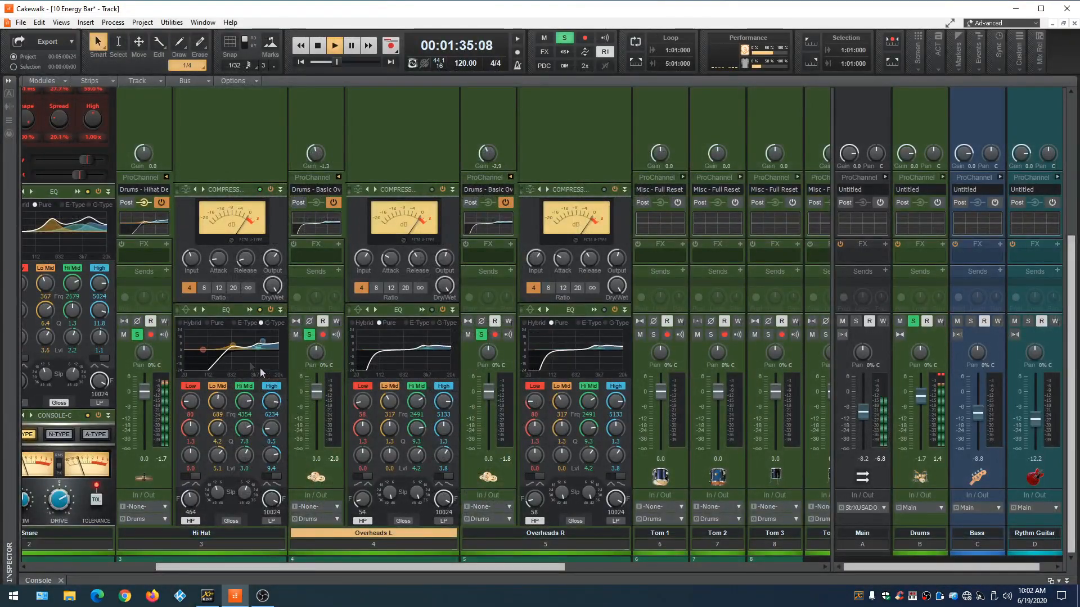
# Examine the Hi Hat's EQ curve in the QuadCurve Equalizer during playback, stop playback and close the equalizer
pyautogui.click(248, 314)
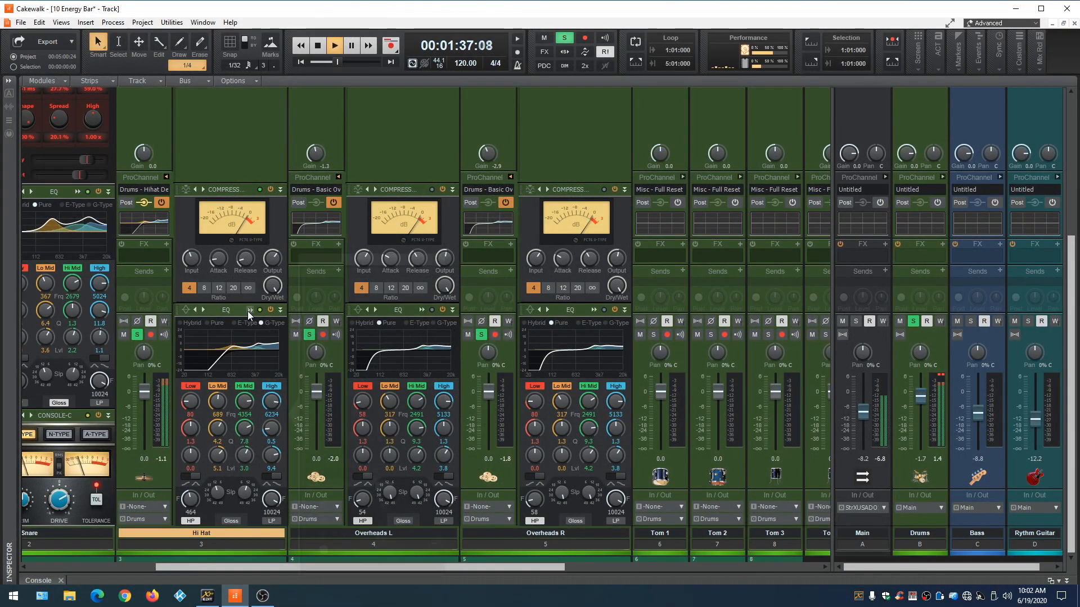
pyautogui.click(249, 310)
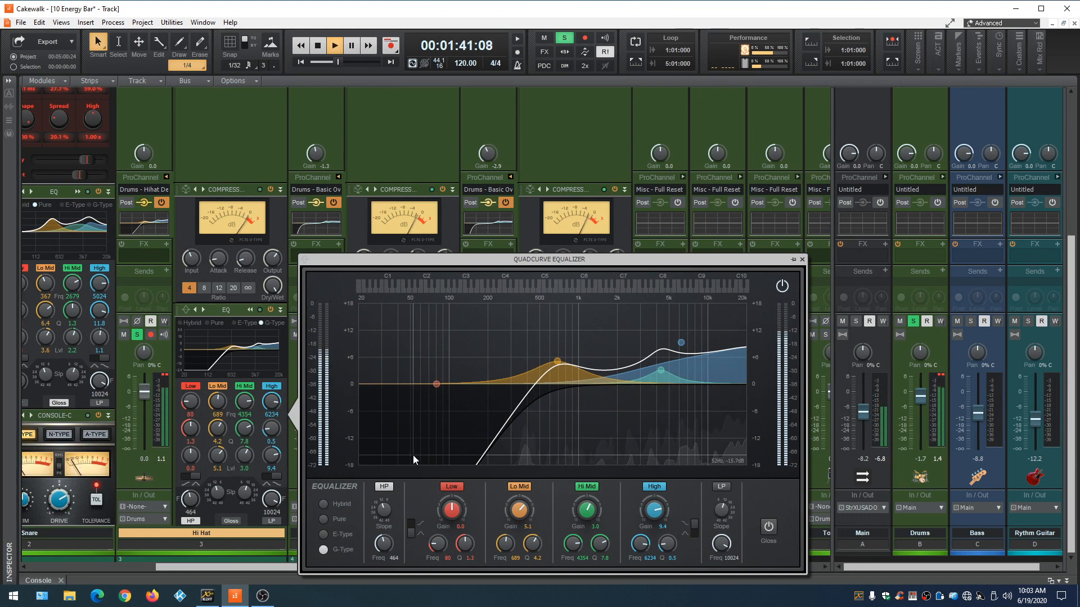
pyautogui.press('space')
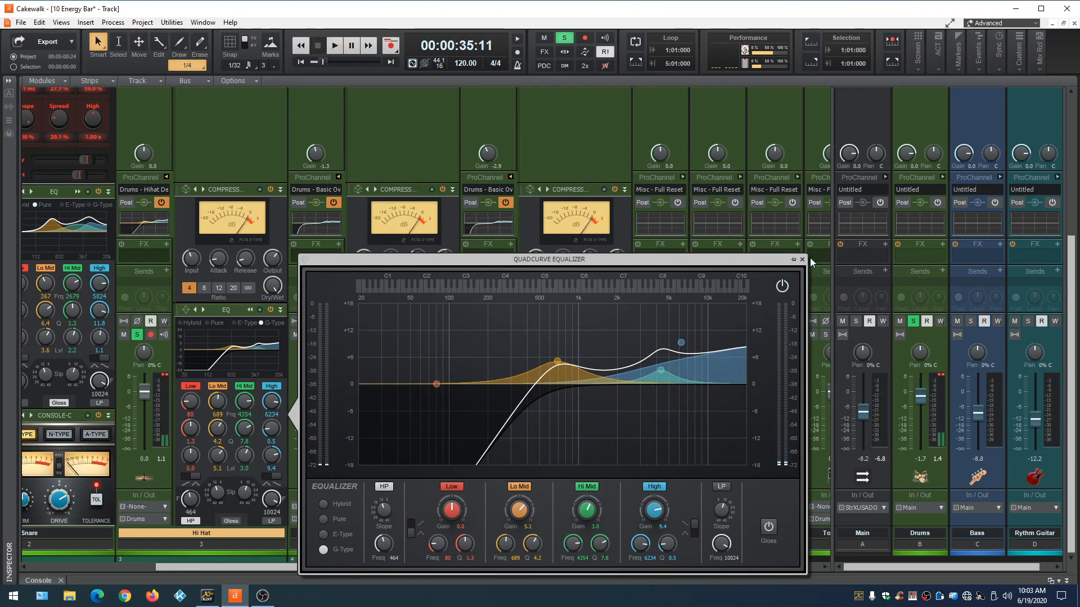
pyautogui.click(802, 260)
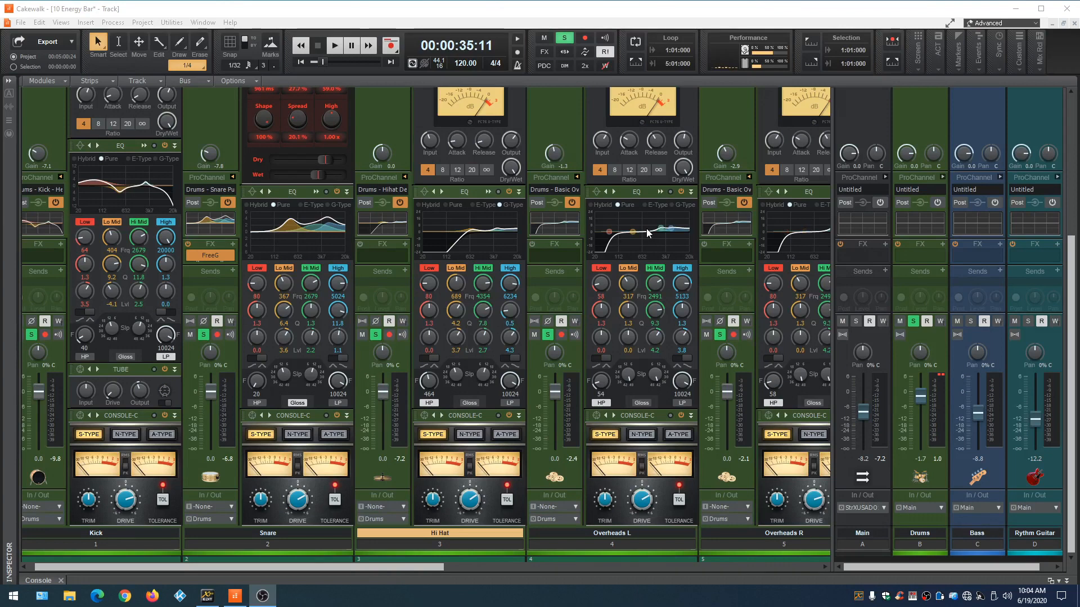
# Start playback and insert the BC Gain 3 (Mono) effect into the FX rack of Overheads L
pyautogui.click(335, 44)
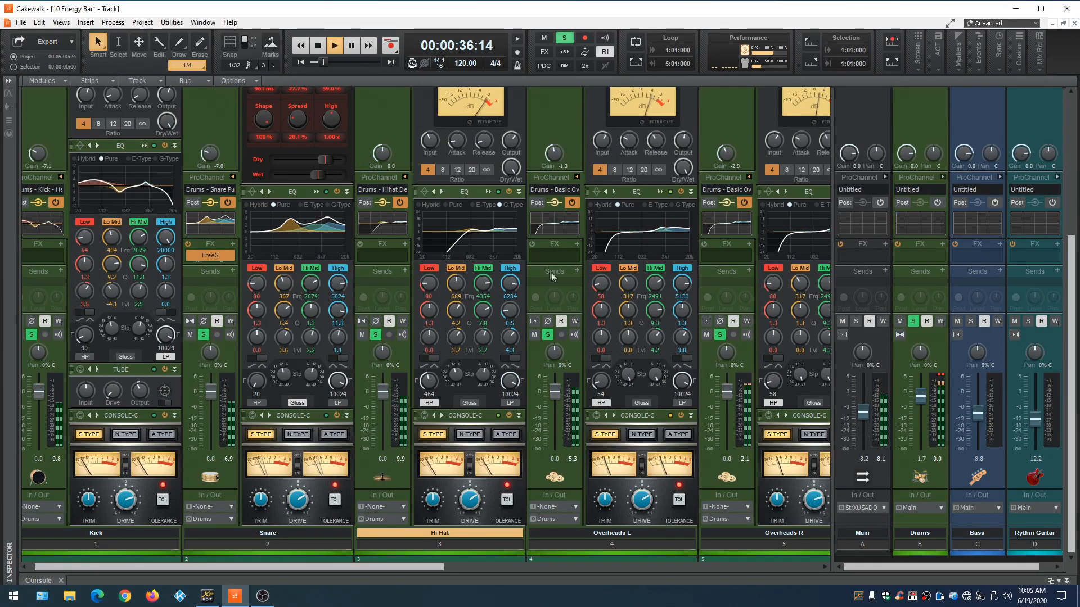
pyautogui.rightClick(545, 257)
pyautogui.moveTo(604, 269)
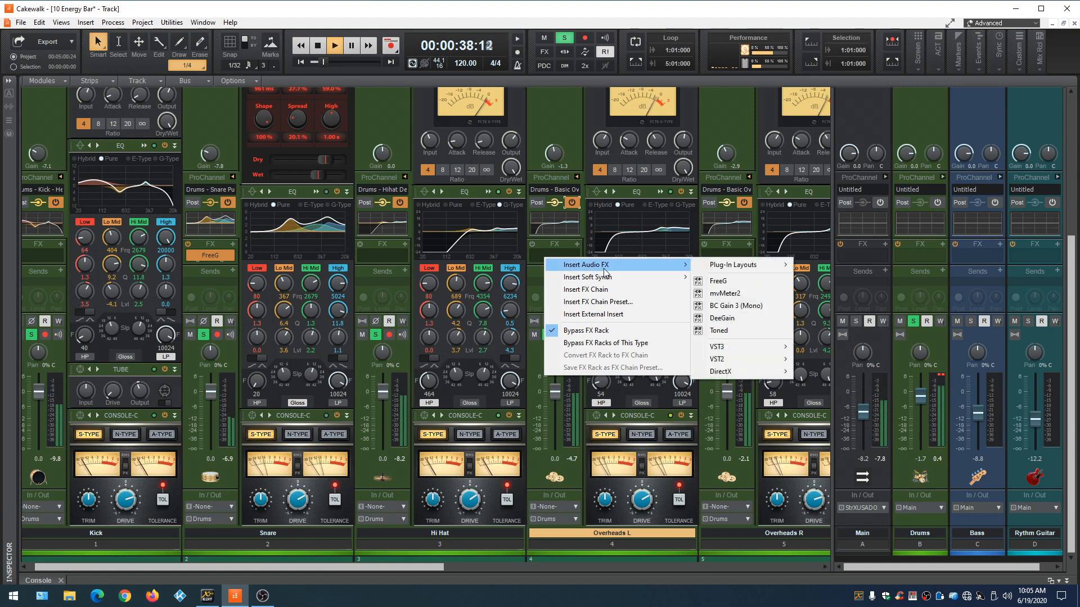
pyautogui.click(722, 305)
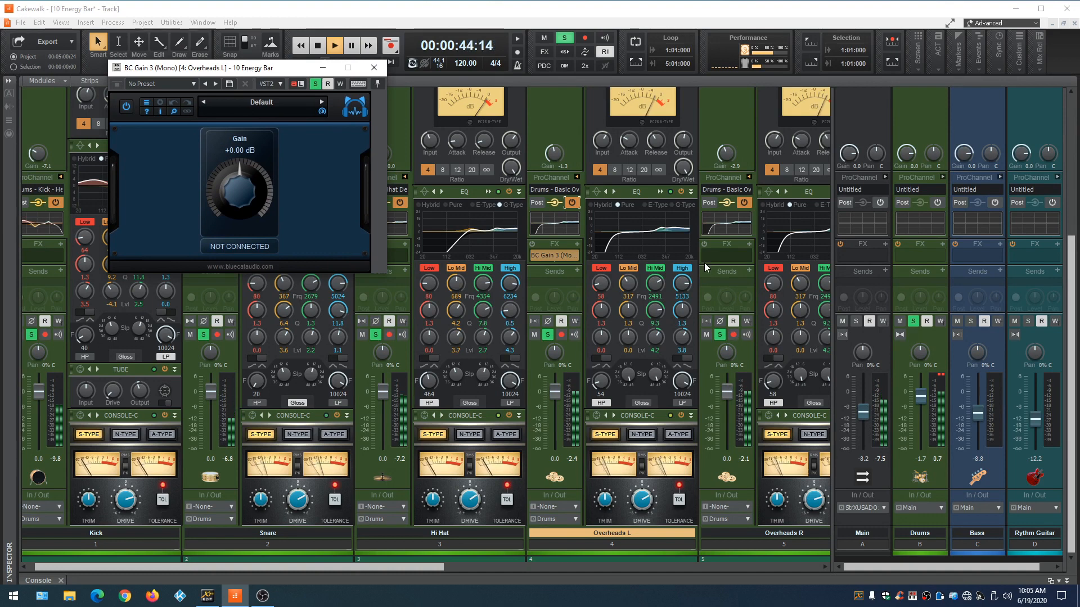
# Set the Overheads L meter to a 12 dB range, and activate its FX rack with BC Gain 3 lowered to -6 dB
pyautogui.rightClick(574, 437)
pyautogui.click(587, 380)
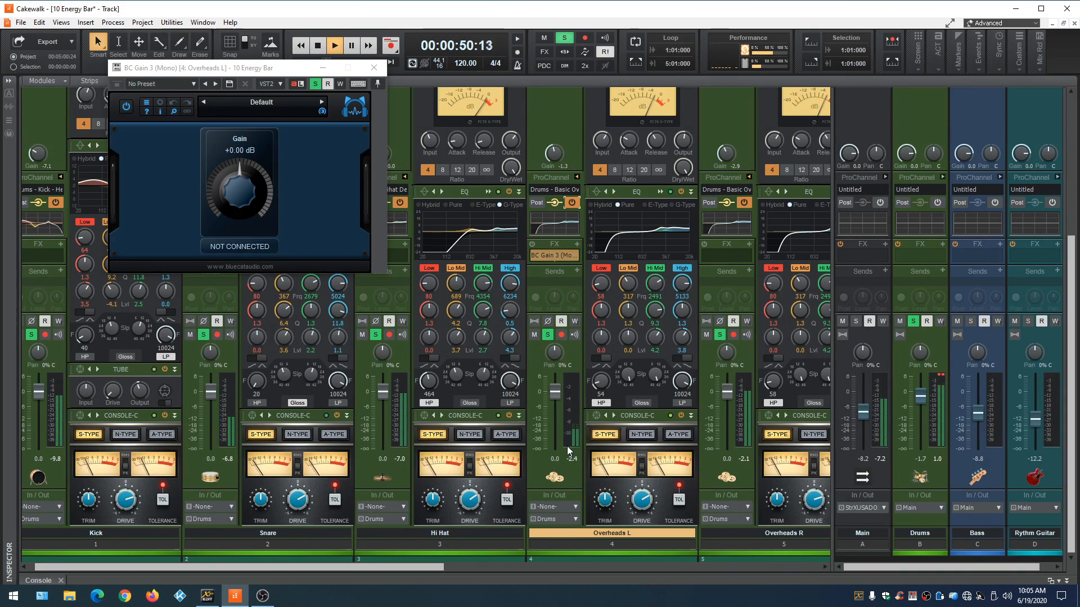
pyautogui.click(531, 244)
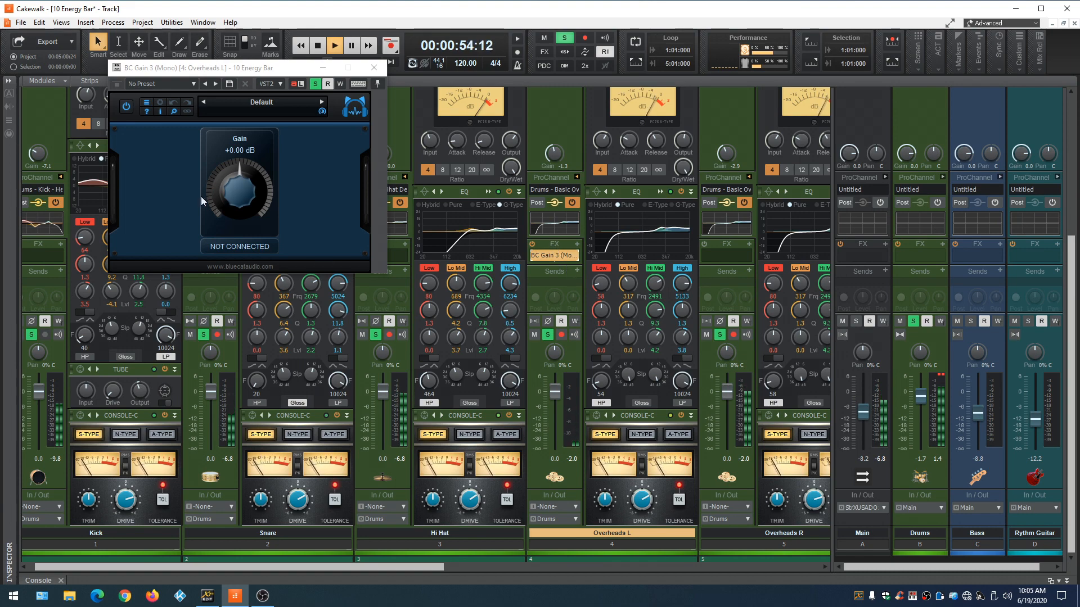
pyautogui.moveTo(224, 188); pyautogui.dragTo(223, 204)
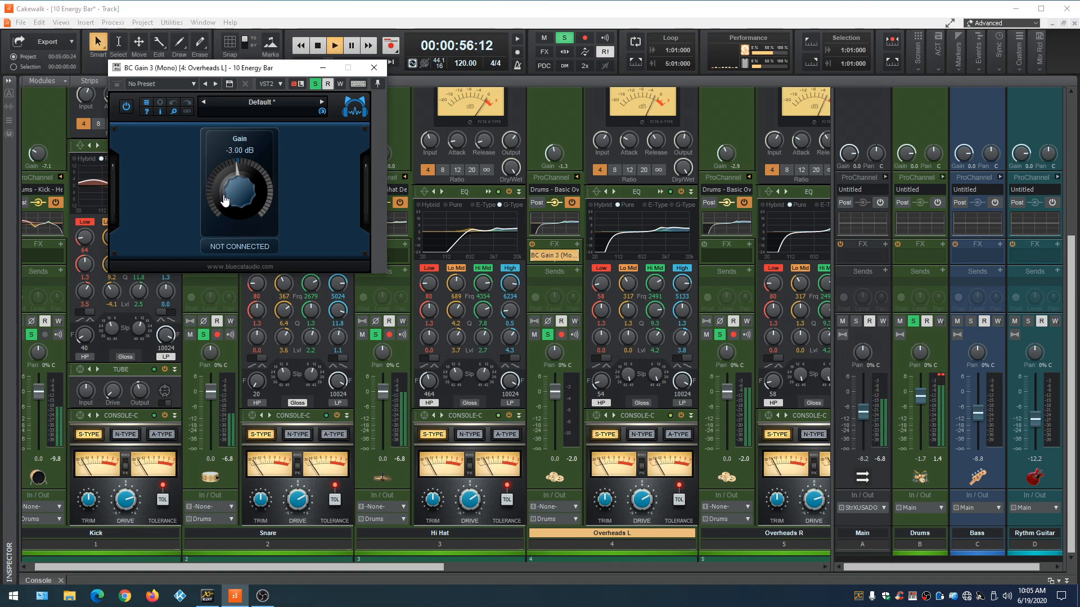
pyautogui.moveTo(223, 204); pyautogui.dragTo(223, 206)
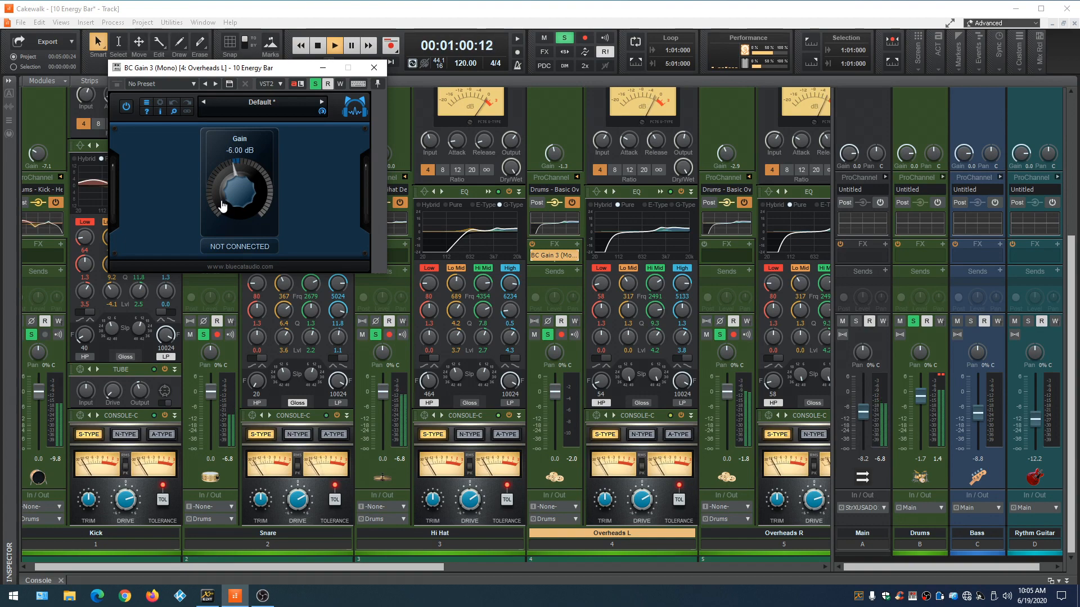
# Insert BC Gain 3 (Mono) into the FX rack of Overheads R and move its window clear of the Hi Hat strip
pyautogui.rightClick(734, 259)
pyautogui.moveTo(798, 267)
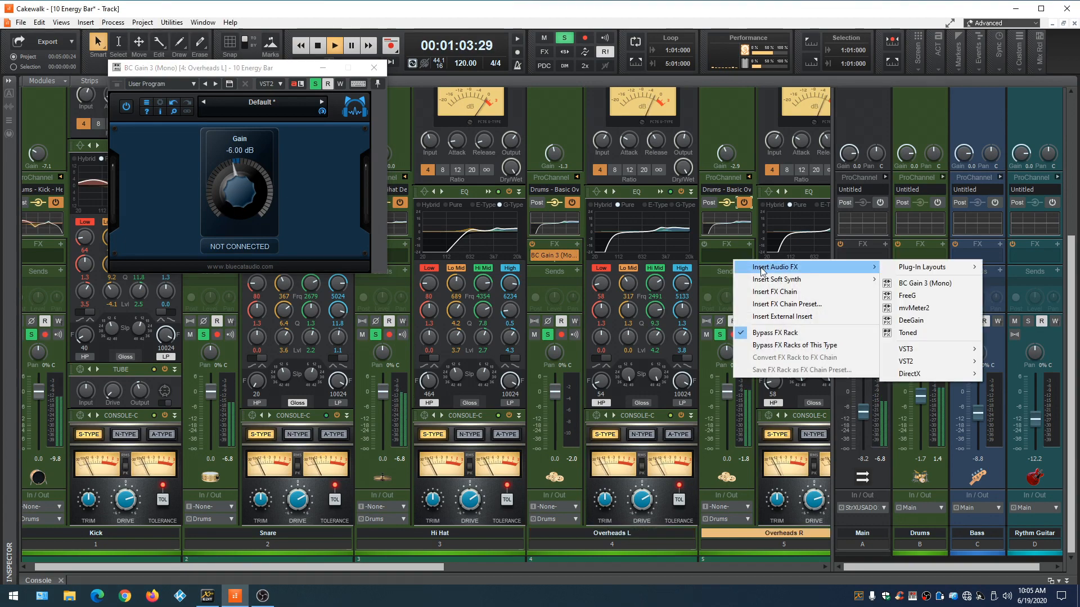
pyautogui.click(946, 283)
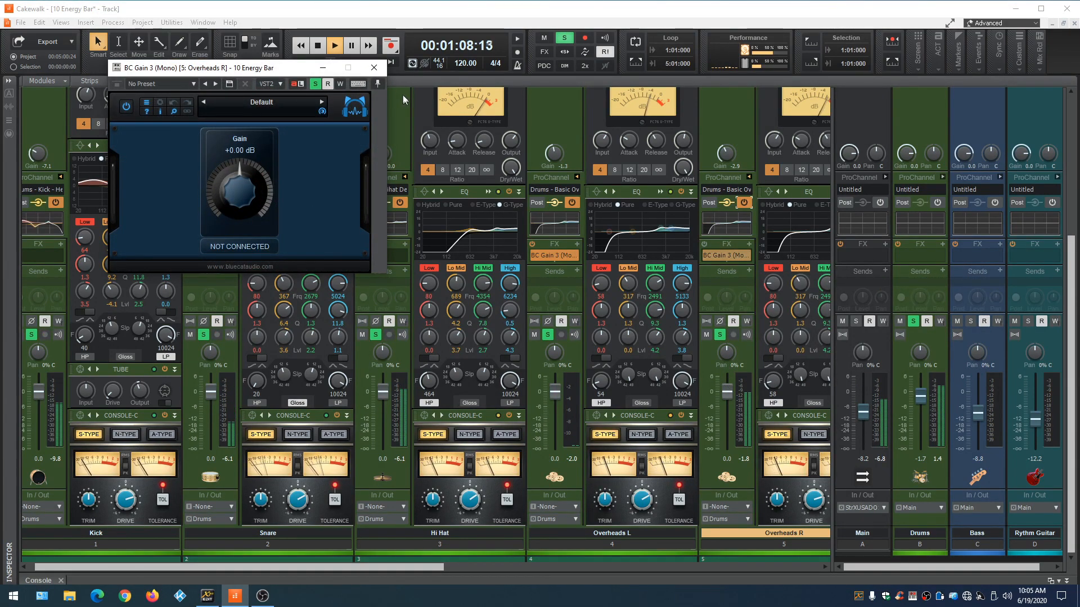
pyautogui.moveTo(291, 68); pyautogui.dragTo(199, 68)
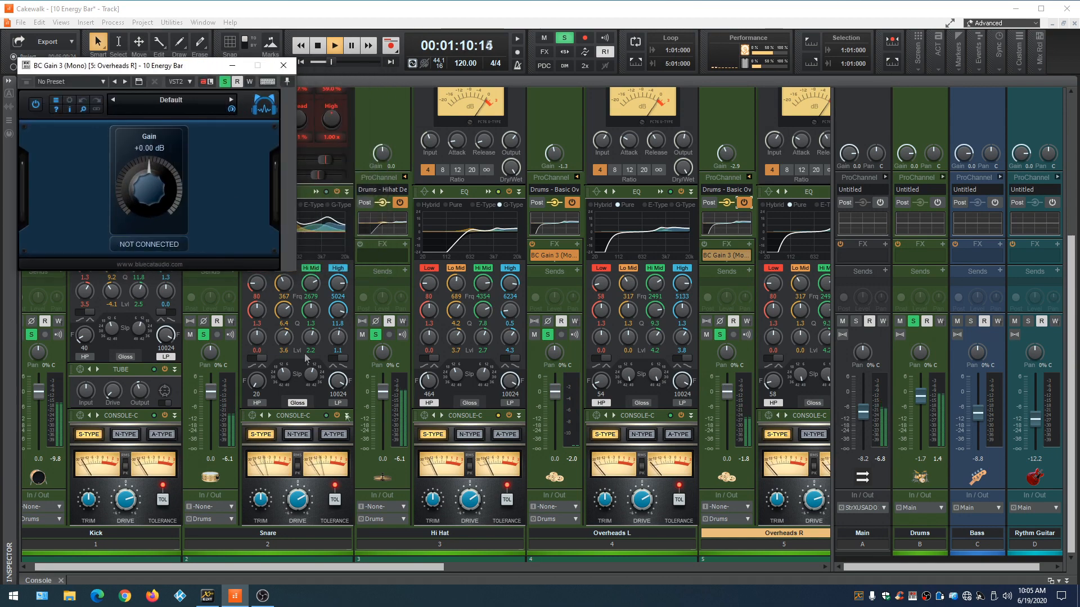
# Set the Hi Hat meter to a 12 dB range and insert BC Gain 3 (Mono) on that track with its gain at -6 dB
pyautogui.rightClick(411, 406)
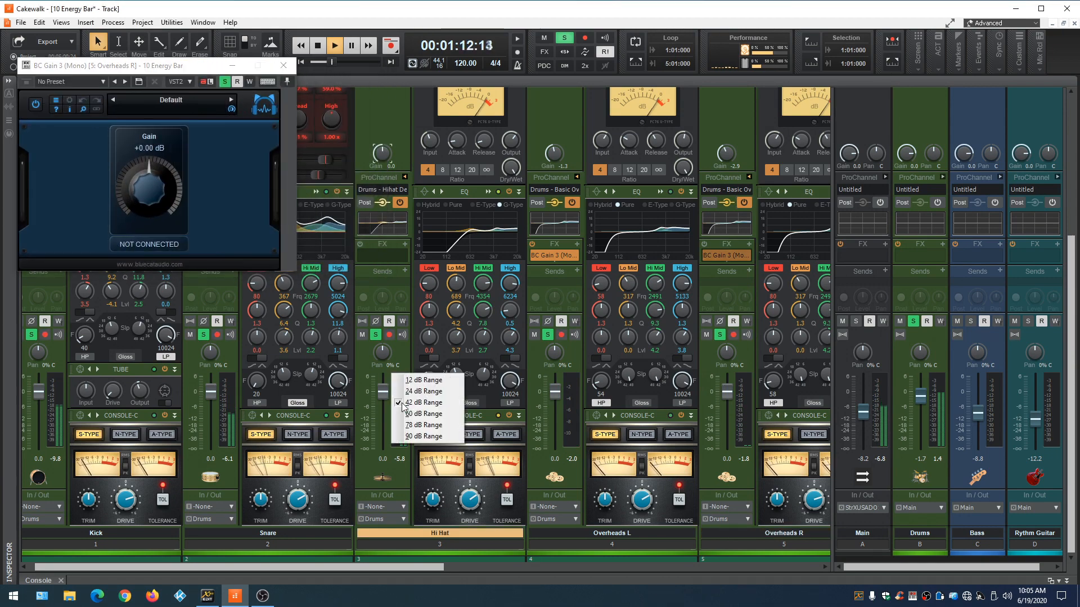
pyautogui.click(428, 380)
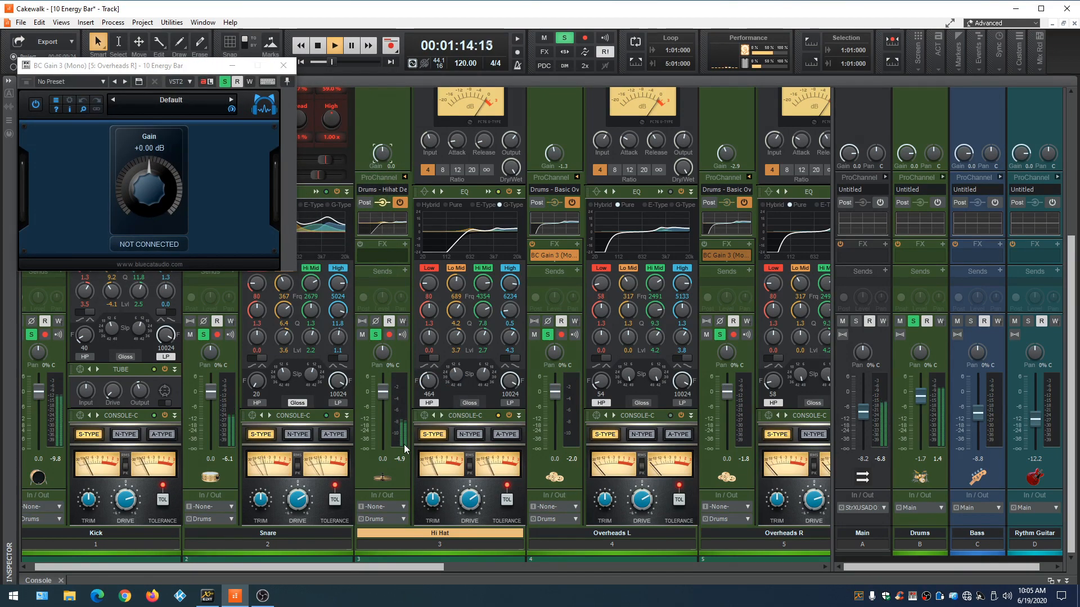
pyautogui.rightClick(373, 258)
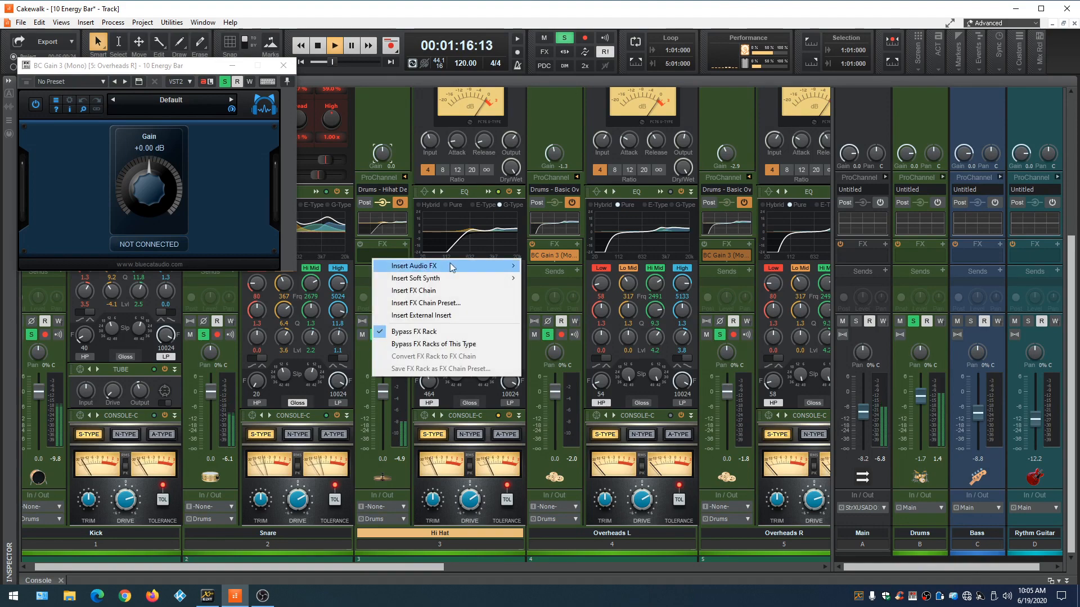
pyautogui.moveTo(452, 267)
pyautogui.click(572, 281)
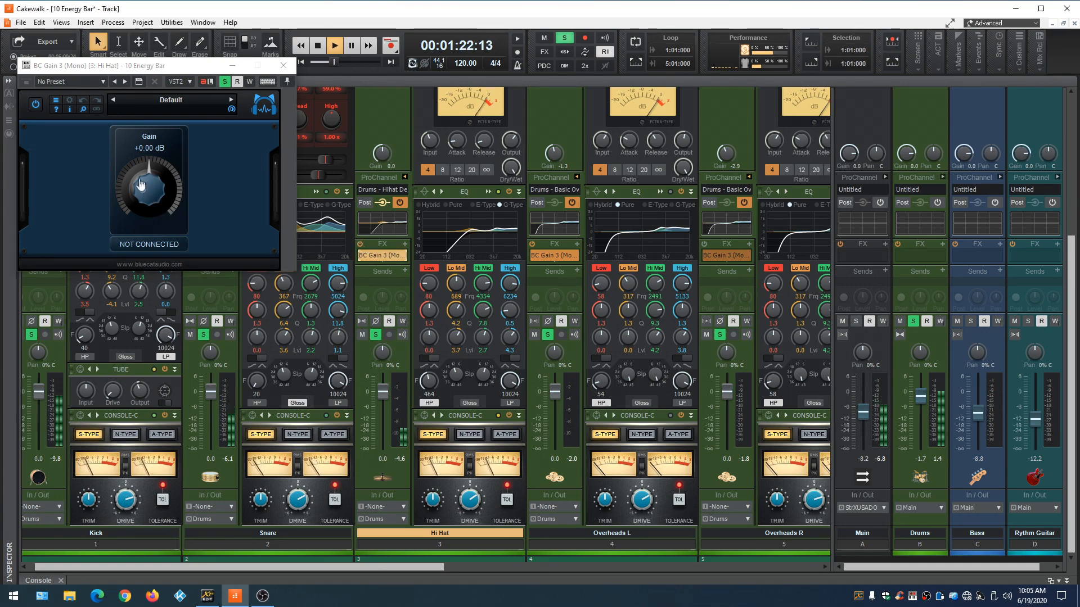
pyautogui.scroll(-2, 141, 184)
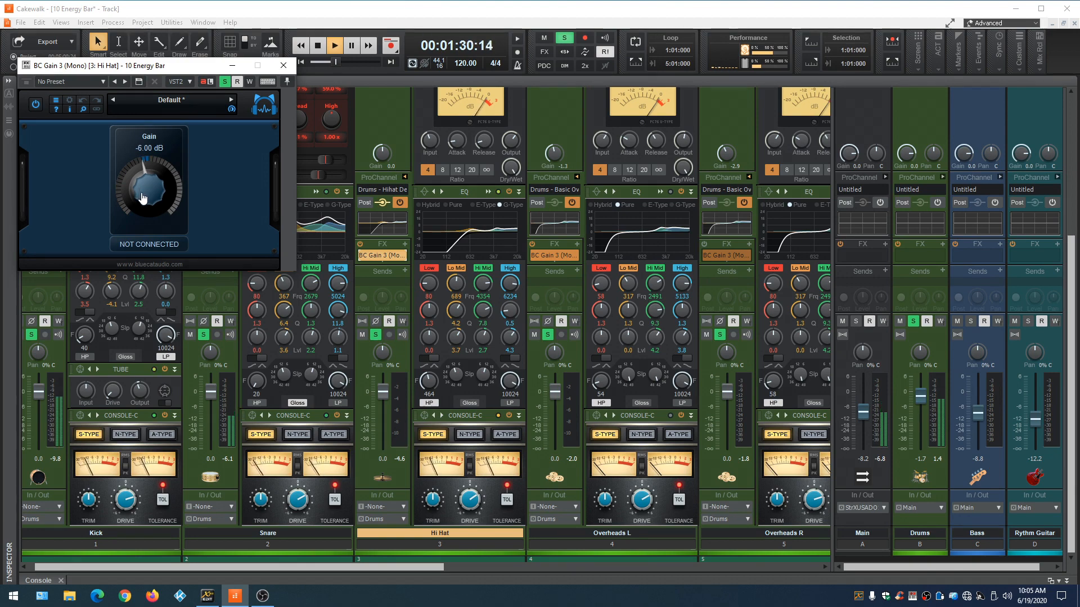
pyautogui.click(283, 65)
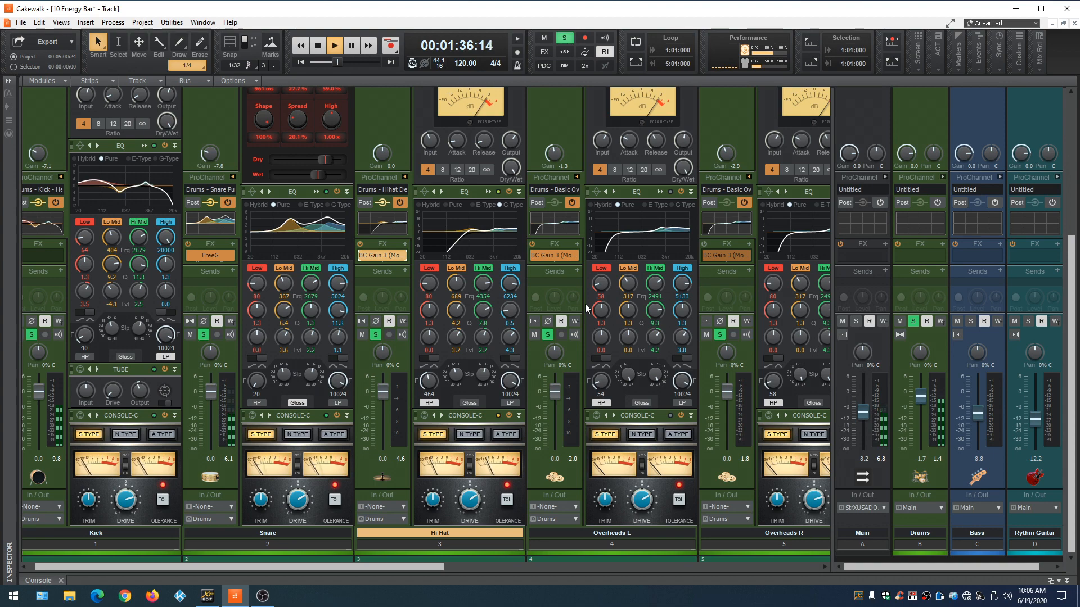
# Replay the passage, set the Overheads R meter to a 12 dB range and lower that track's BC Gain 3 to -6 dB
pyautogui.press('space')
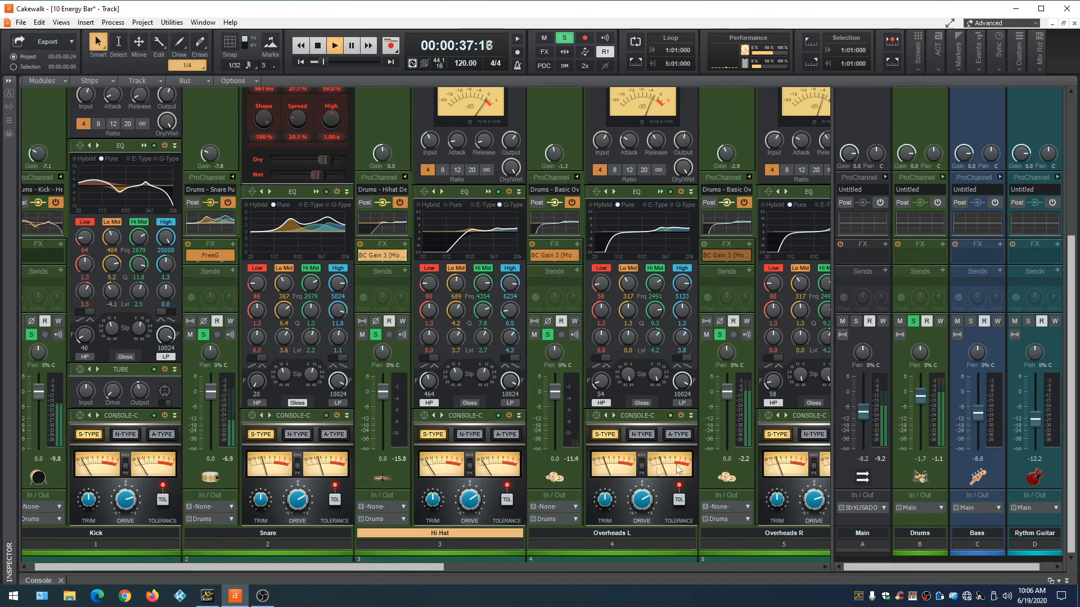
pyautogui.doubleClick(723, 257)
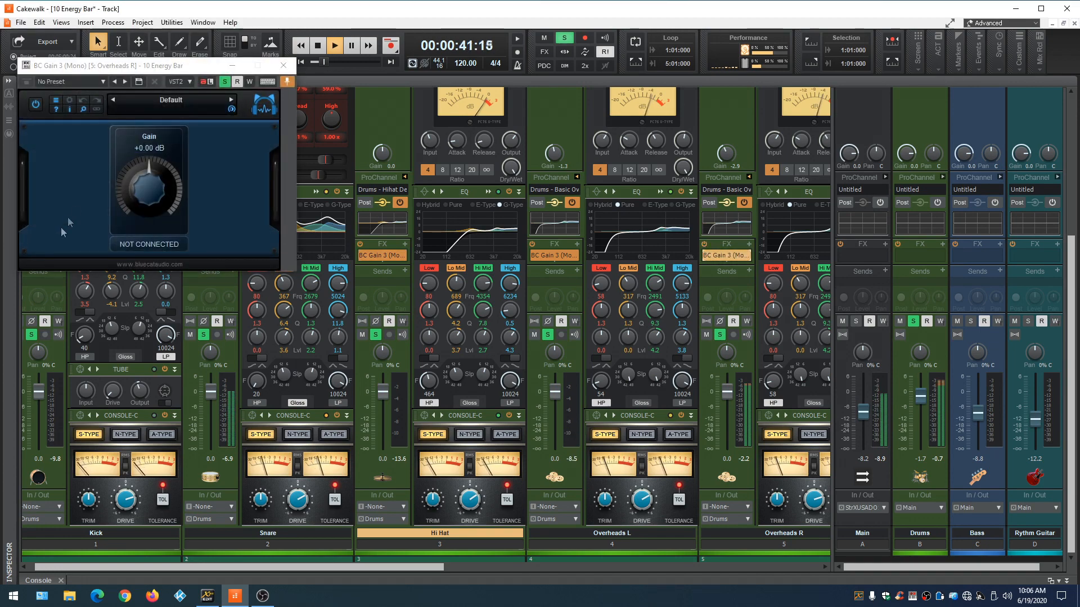
pyautogui.rightClick(746, 417)
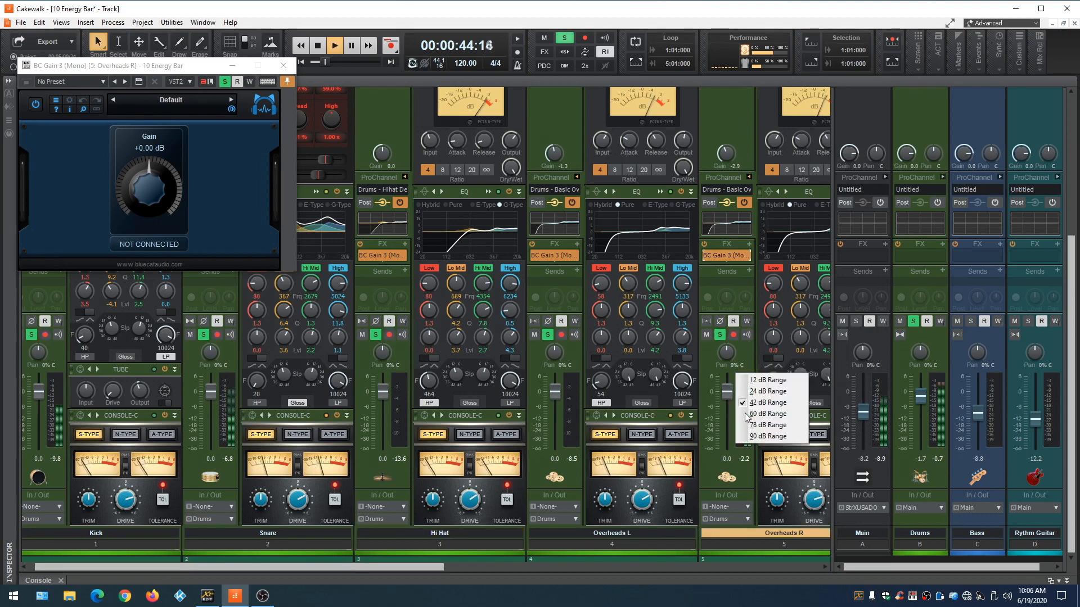
pyautogui.click(748, 380)
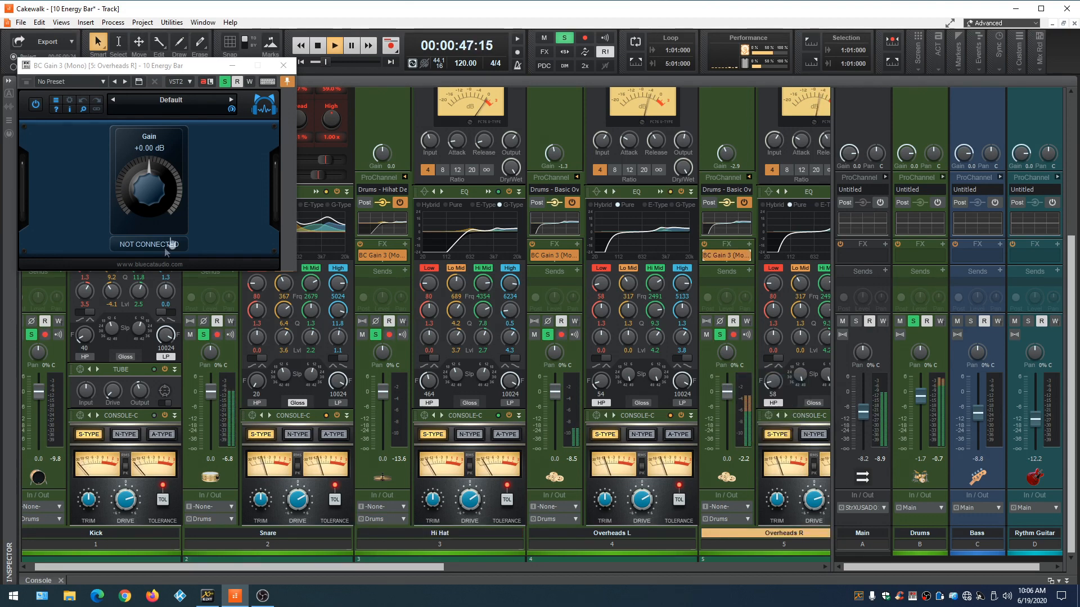
pyautogui.moveTo(136, 192); pyautogui.dragTo(138, 199)
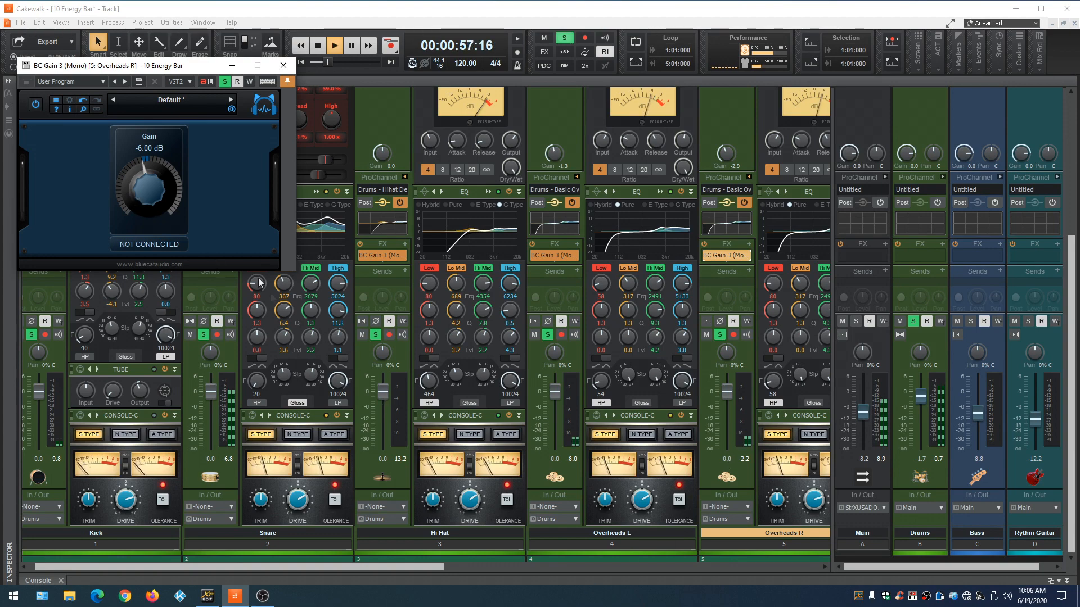
# Lower the Overheads R BC Gain 3 to -7 dB and set the Overheads R, Overheads L and Hi Hat meters to a 24 dB range
pyautogui.scroll(-1, 145, 194)
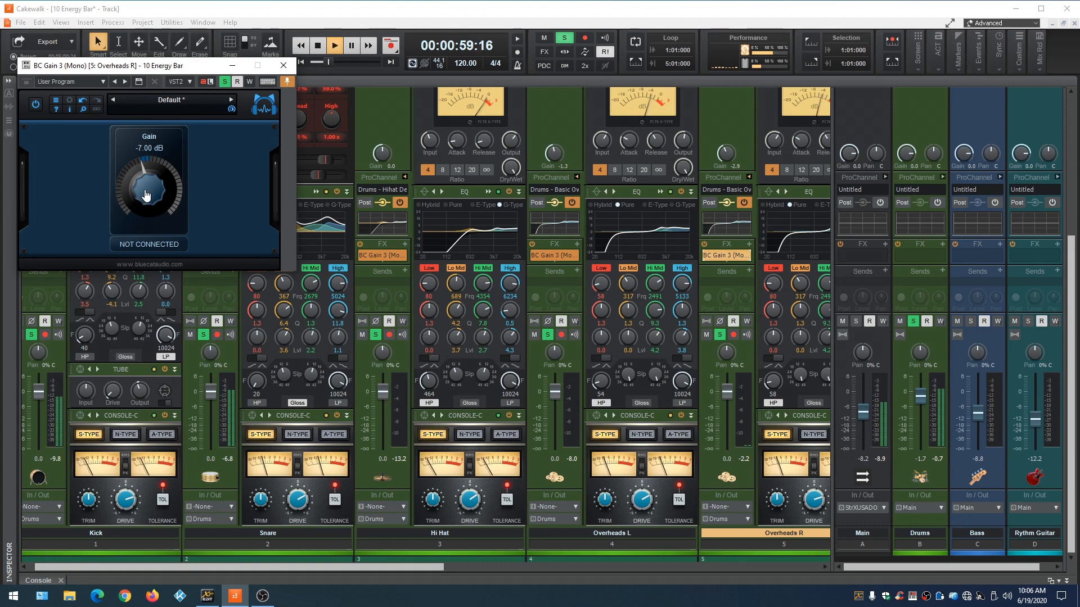
pyautogui.rightClick(744, 425)
pyautogui.click(759, 392)
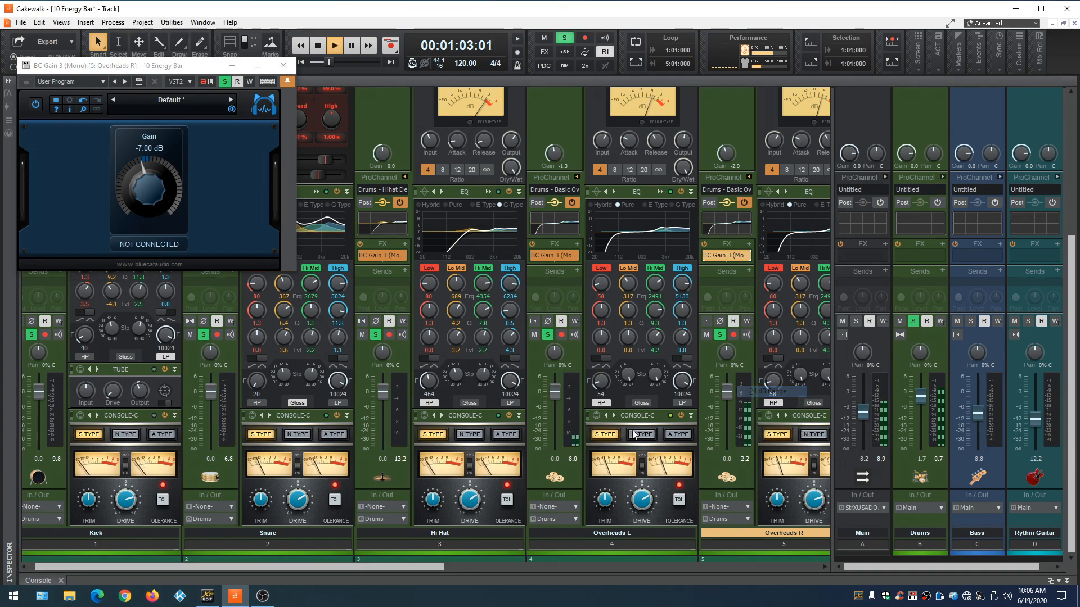
pyautogui.rightClick(571, 424)
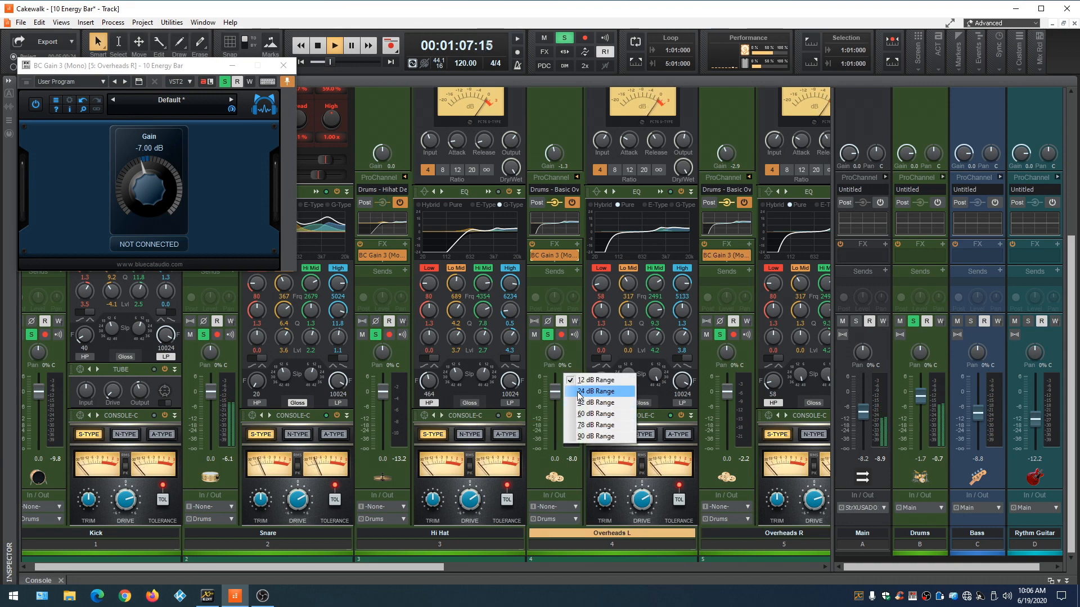
pyautogui.click(579, 393)
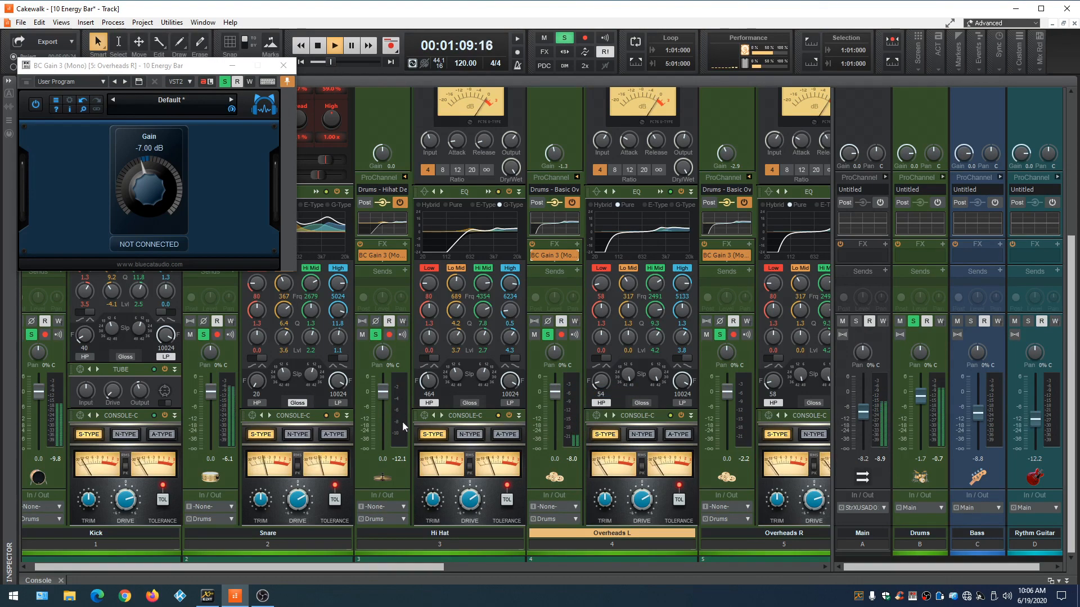
pyautogui.rightClick(402, 423)
pyautogui.click(423, 391)
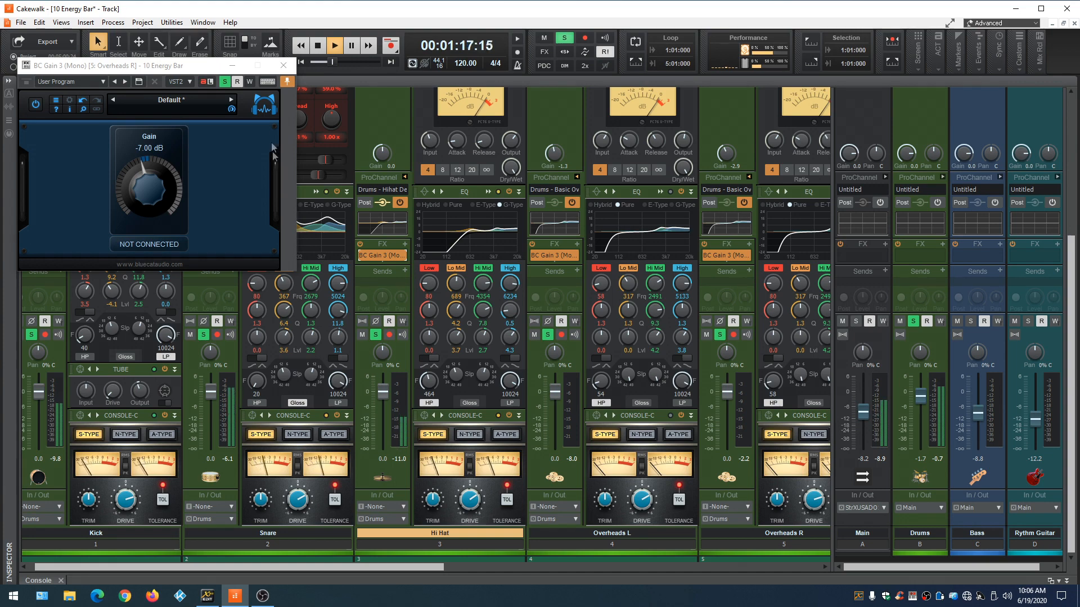
pyautogui.click(284, 65)
# Replay the passage and pan Overheads L to 100% left and Overheads R to 100% right
pyautogui.press('space')
pyautogui.press('space')
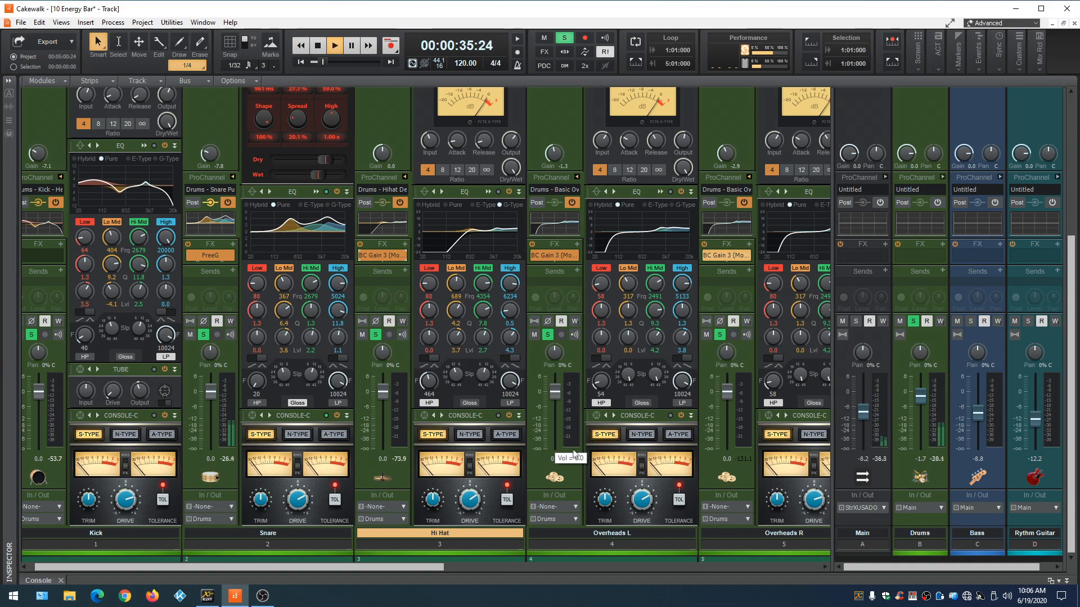
pyautogui.moveTo(554, 353); pyautogui.dragTo(555, 414)
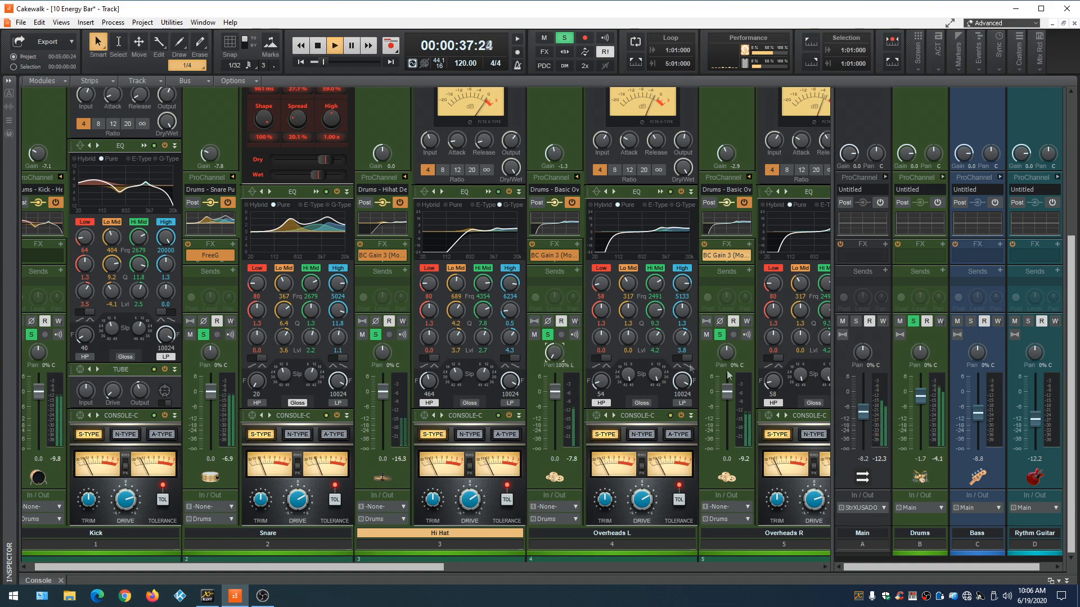
pyautogui.moveTo(727, 353); pyautogui.dragTo(714, 306)
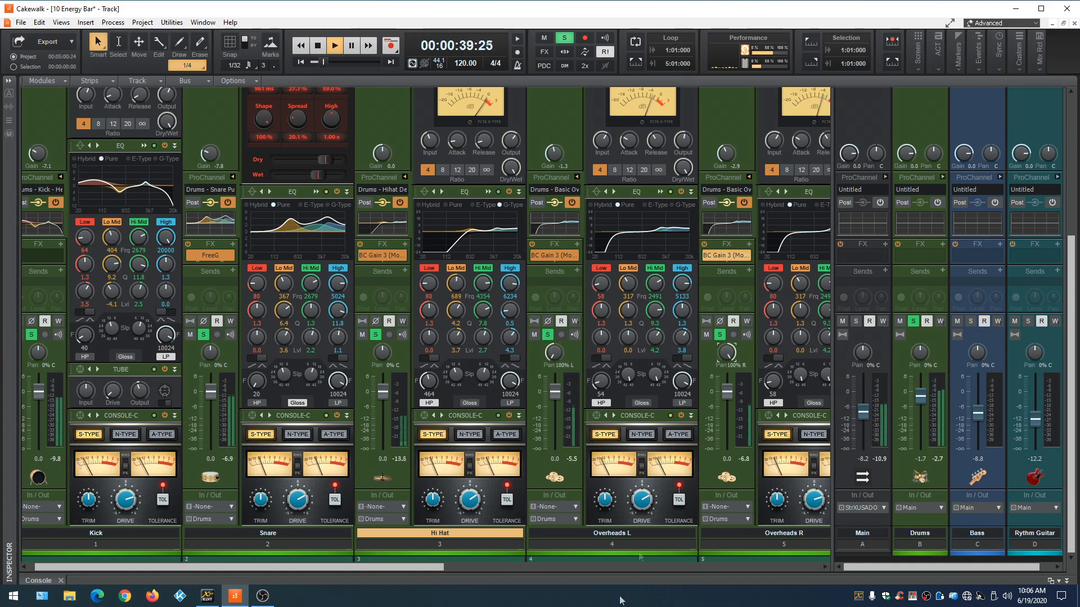
pyautogui.moveTo(399, 569); pyautogui.dragTo(470, 578)
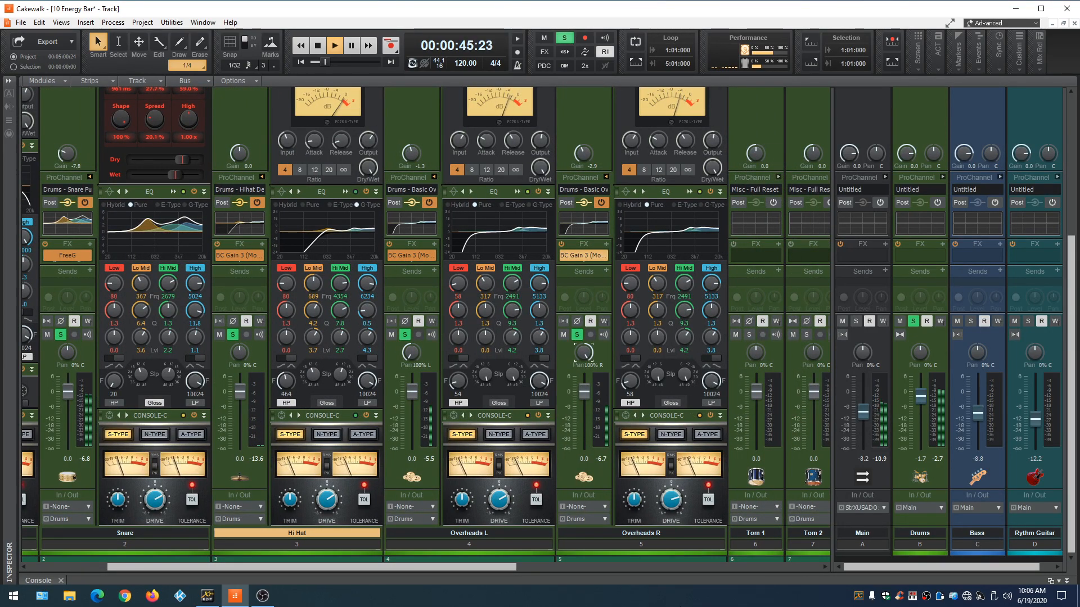
pyautogui.press('space')
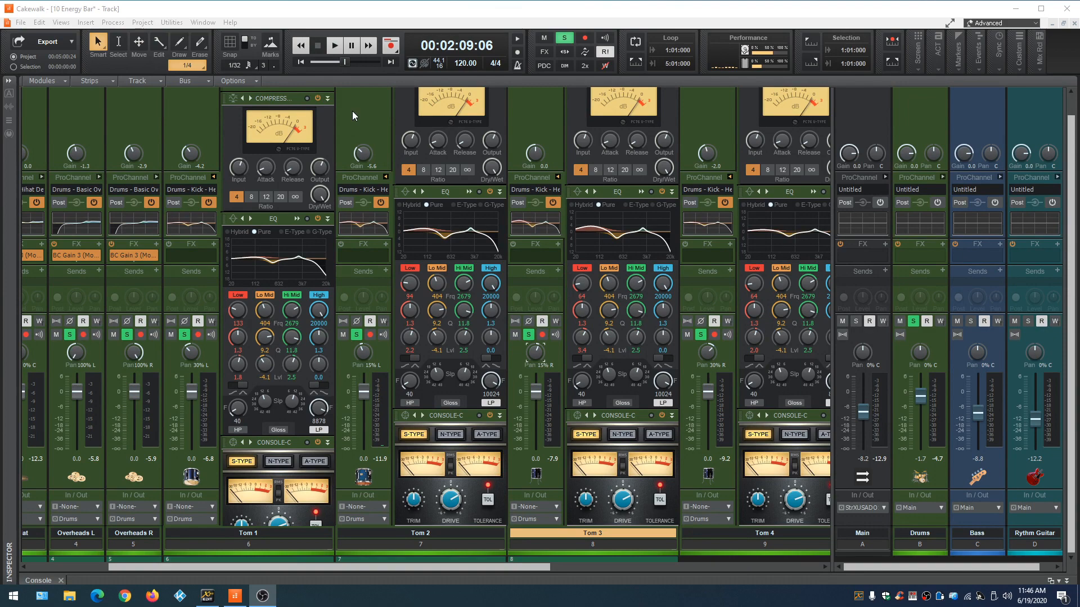
# Examine the Tom 1 EQ curve in the enlarged QuadCurve Equalizer while playing the tom passage
pyautogui.scroll(-1, 322, 139)
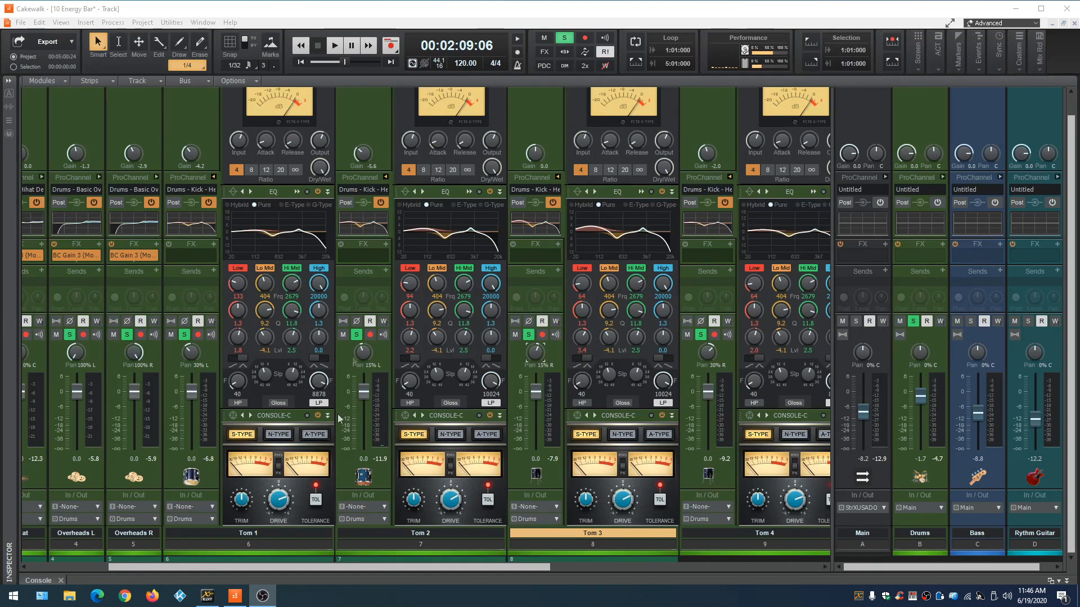
pyautogui.moveTo(185, 562); pyautogui.dragTo(236, 567)
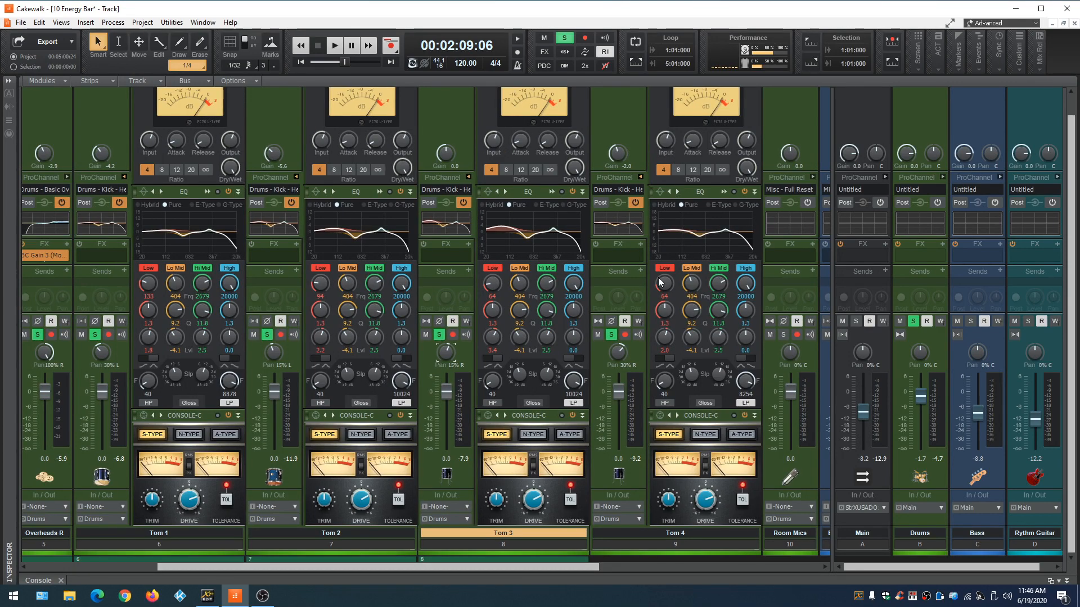
pyautogui.click(208, 191)
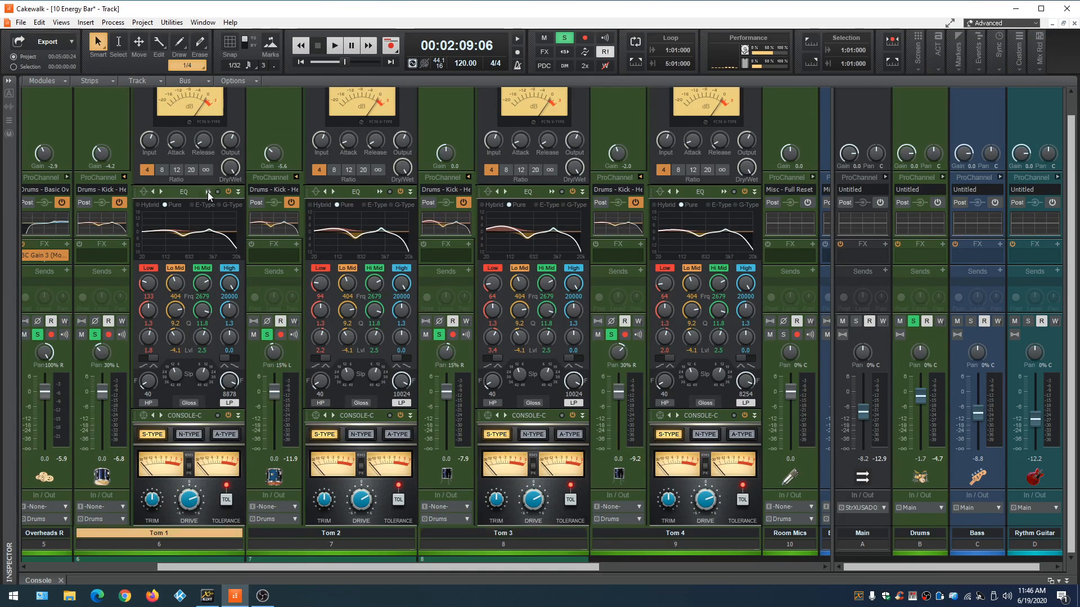
pyautogui.press('space')
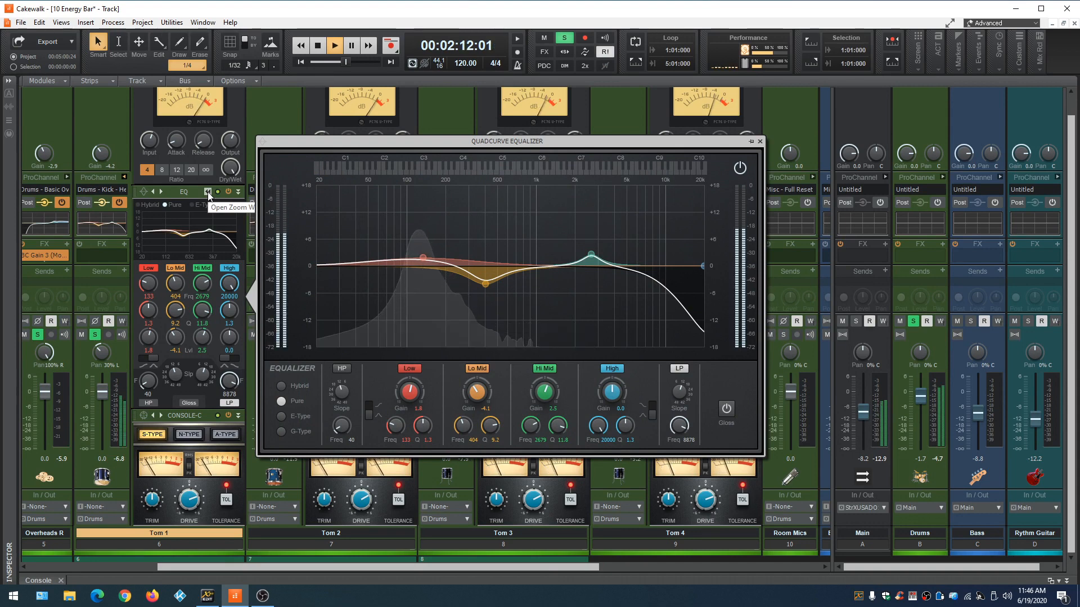
pyautogui.press('space')
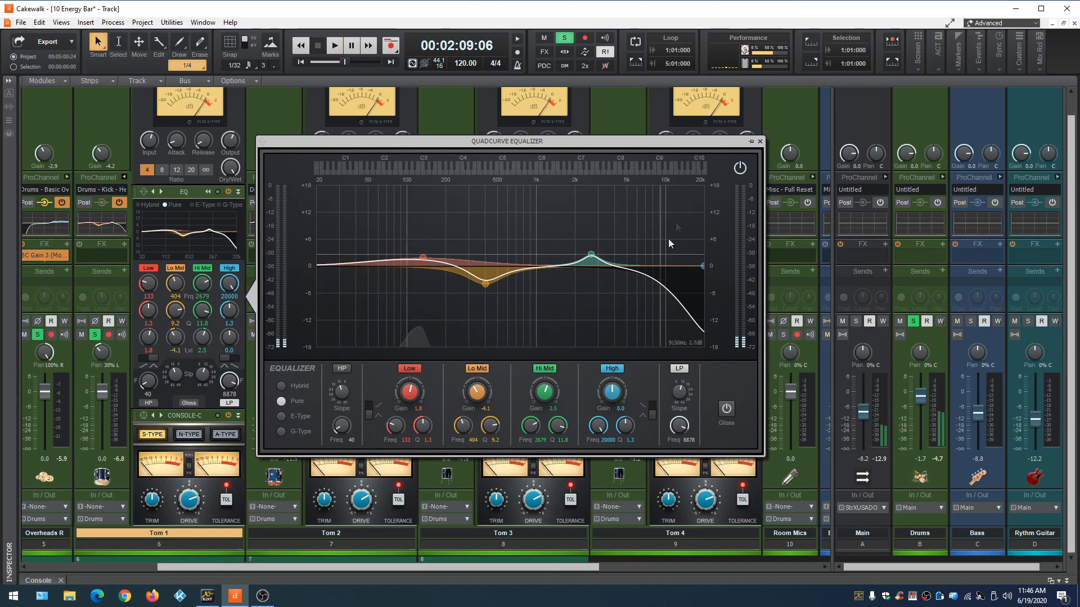
pyautogui.click(759, 143)
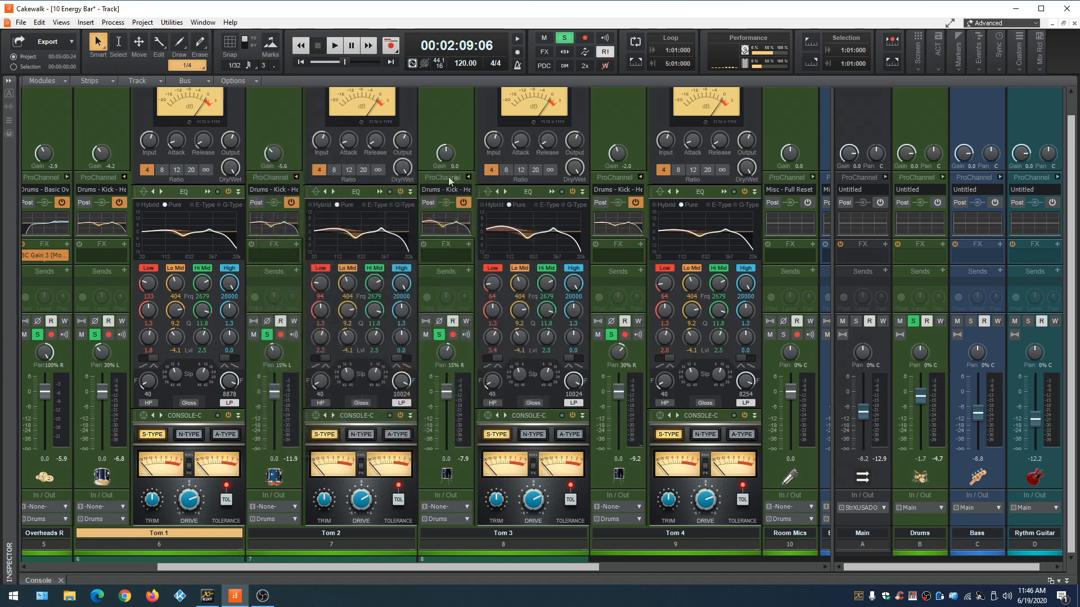
# Look at the ProChannel preset list and enlarged QuadCurve Equalizer for Tom 3, and replay the tom passage to check the sound
pyautogui.click(457, 191)
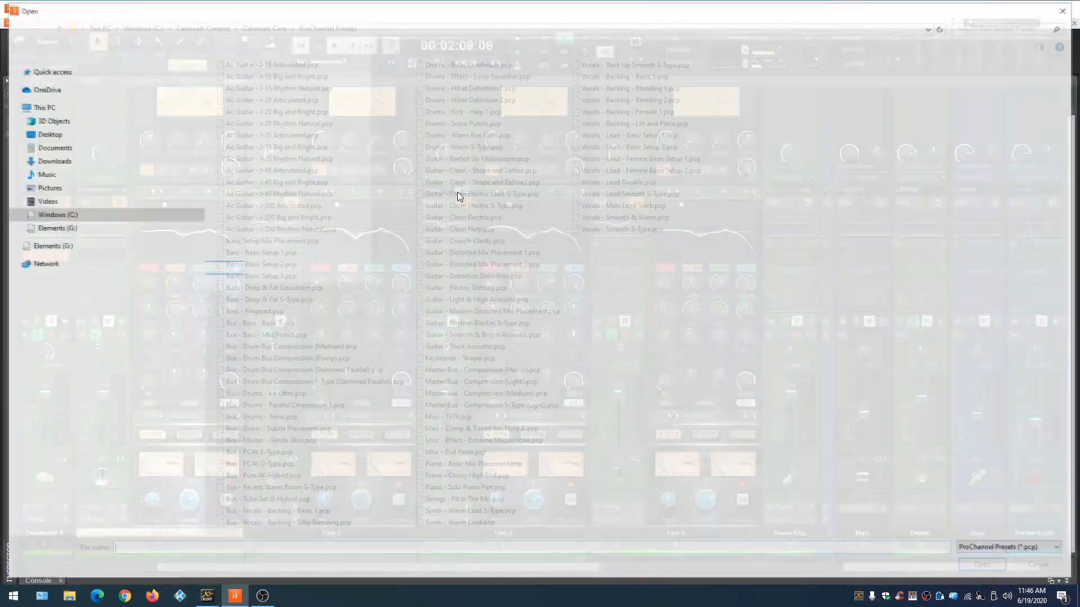
pyautogui.click(1069, 7)
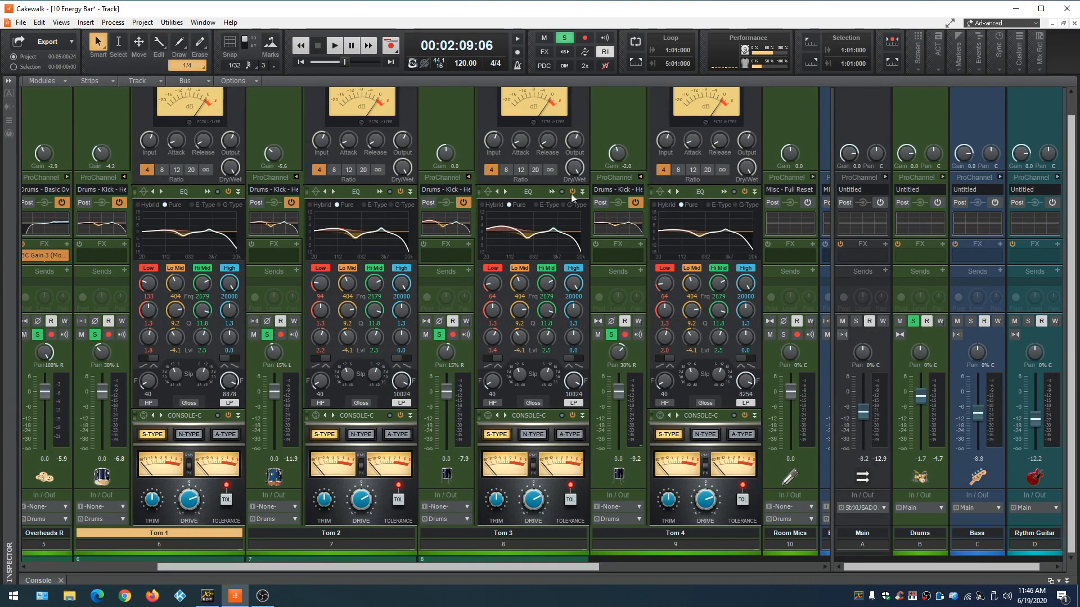
pyautogui.click(551, 193)
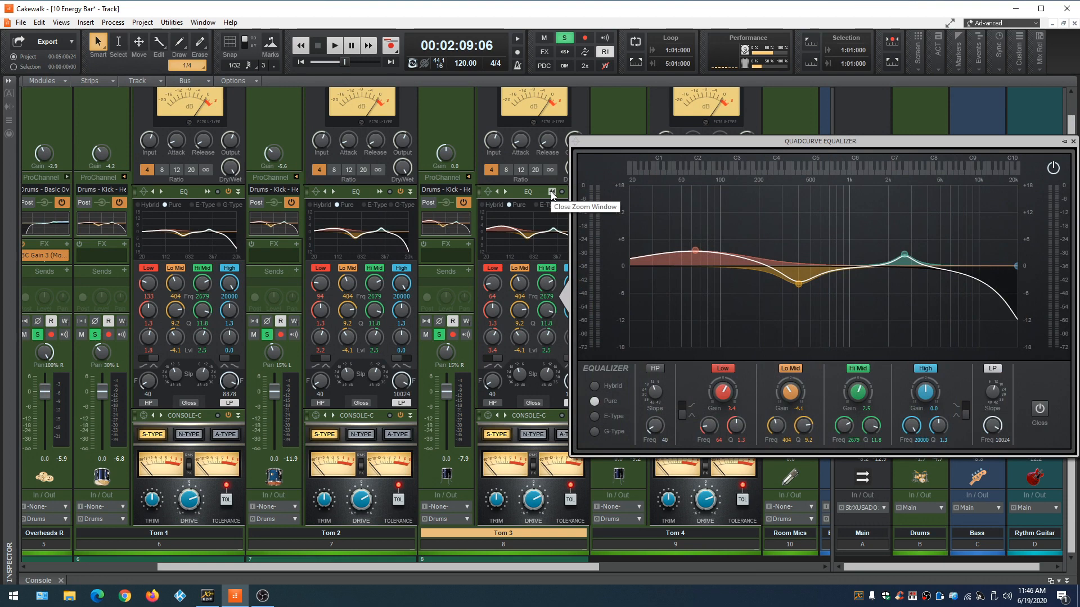
pyautogui.press('space')
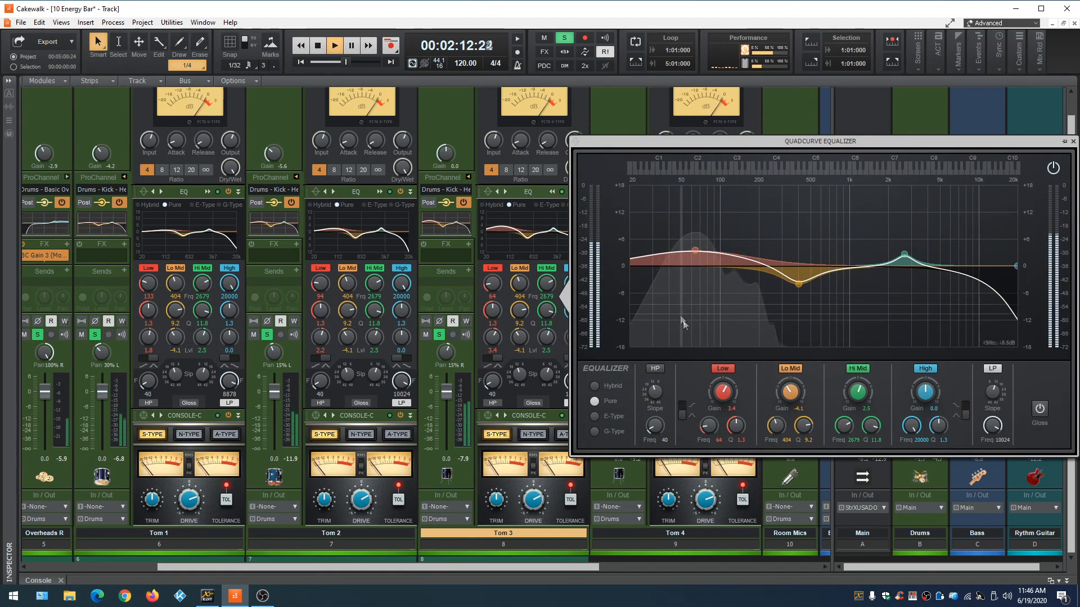
pyautogui.click(1072, 141)
pyautogui.press('space')
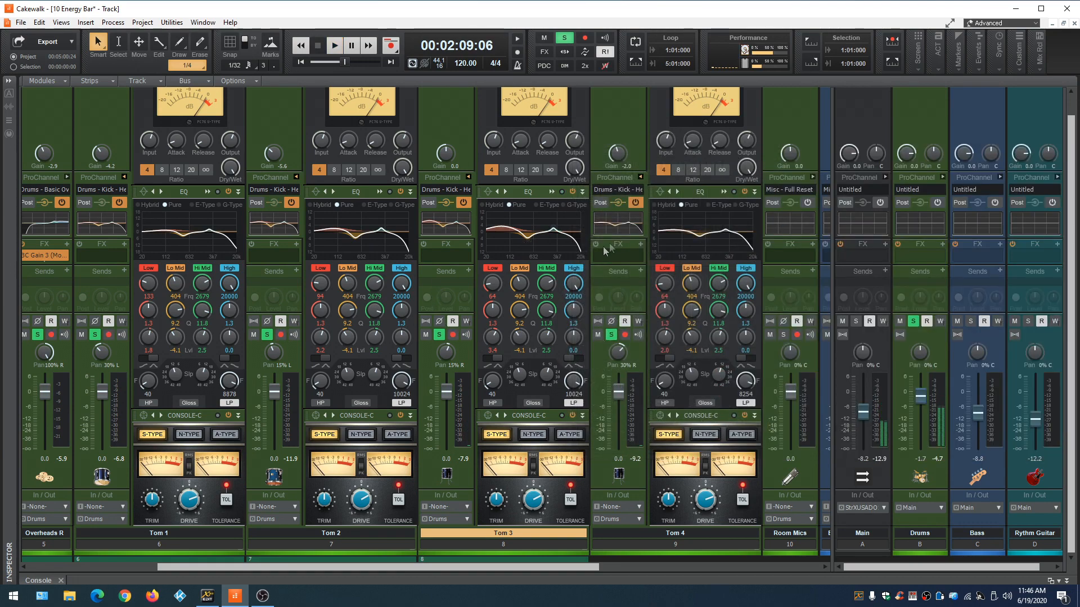
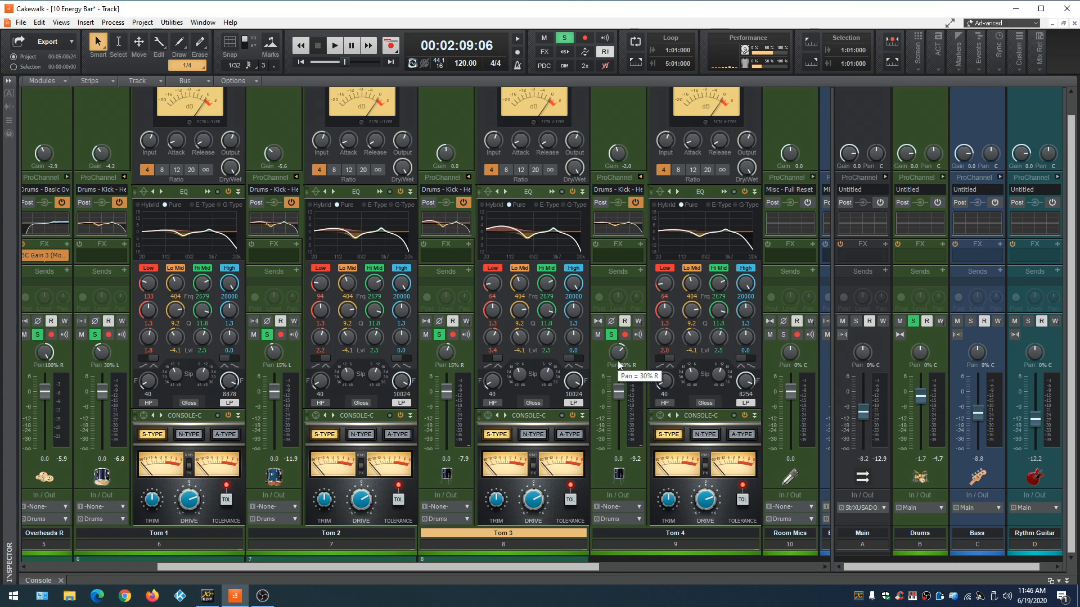
pyautogui.press('space')
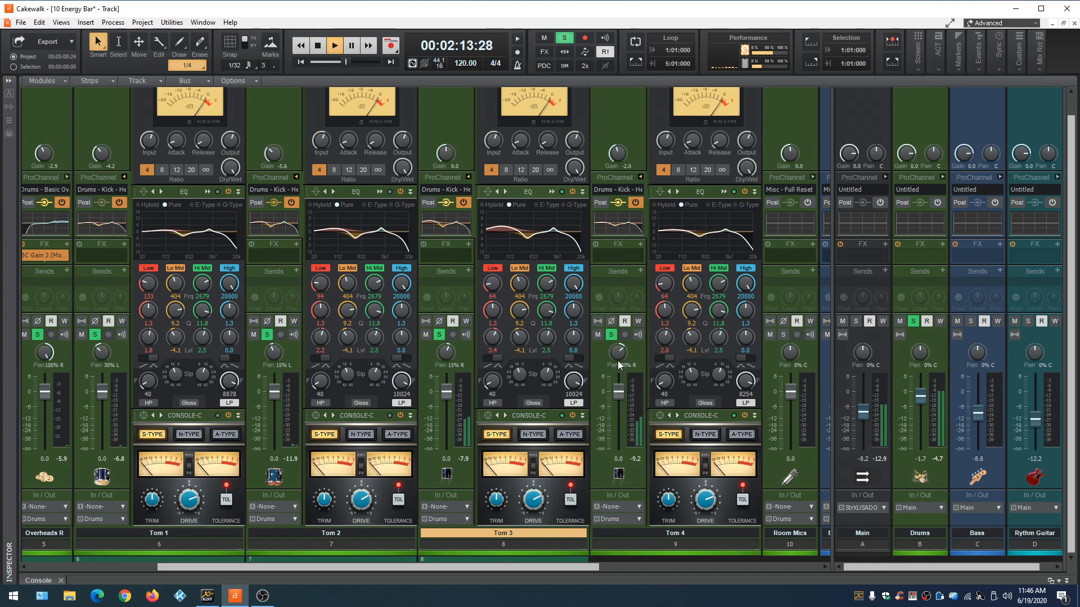
pyautogui.press('space')
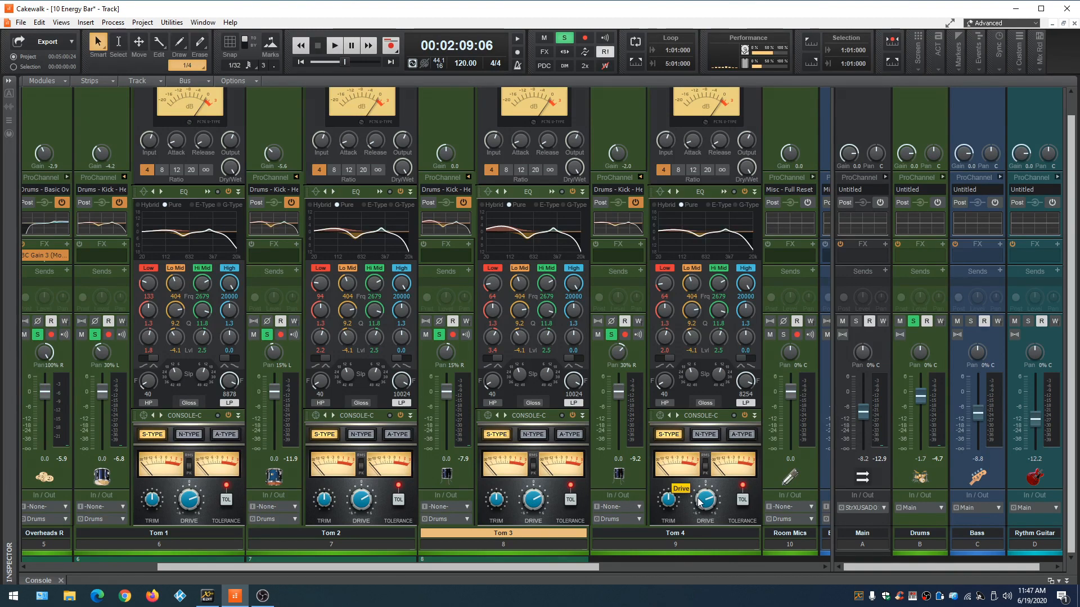
# Collapse the ProChannel strips of Tom 1 through Tom 4 and expand the ProChannel of Room Mics
pyautogui.click(640, 177)
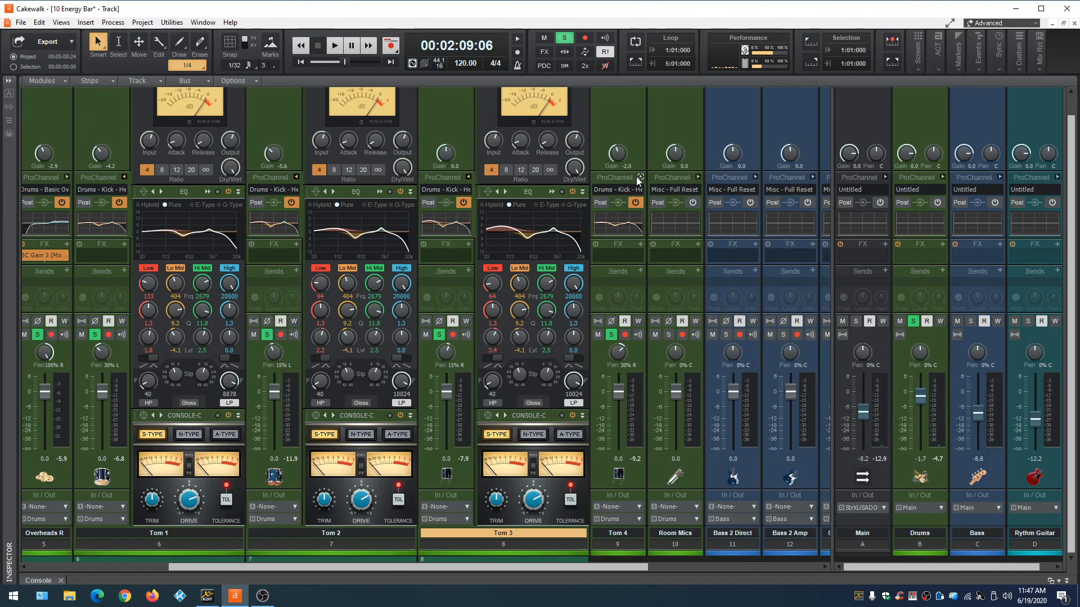
pyautogui.click(462, 177)
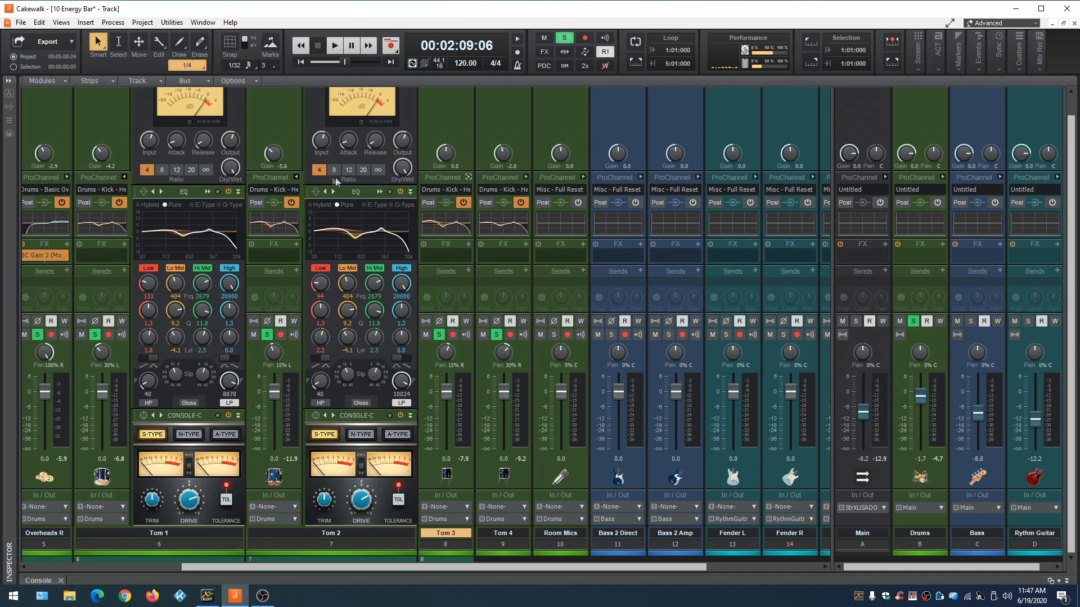
pyautogui.click(296, 177)
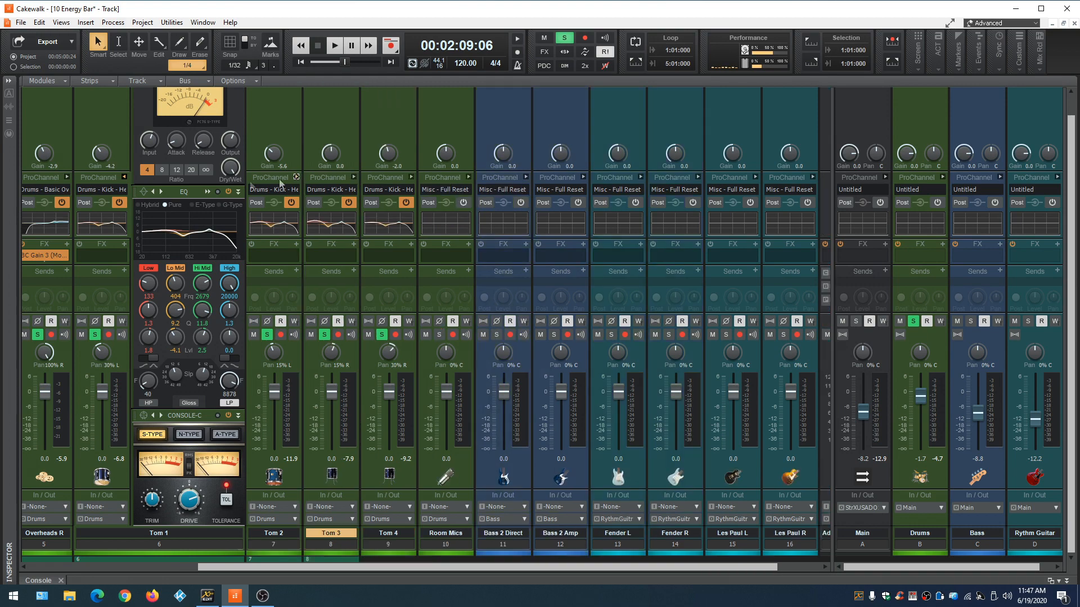
pyautogui.click(123, 176)
pyautogui.moveTo(289, 568); pyautogui.dragTo(258, 568)
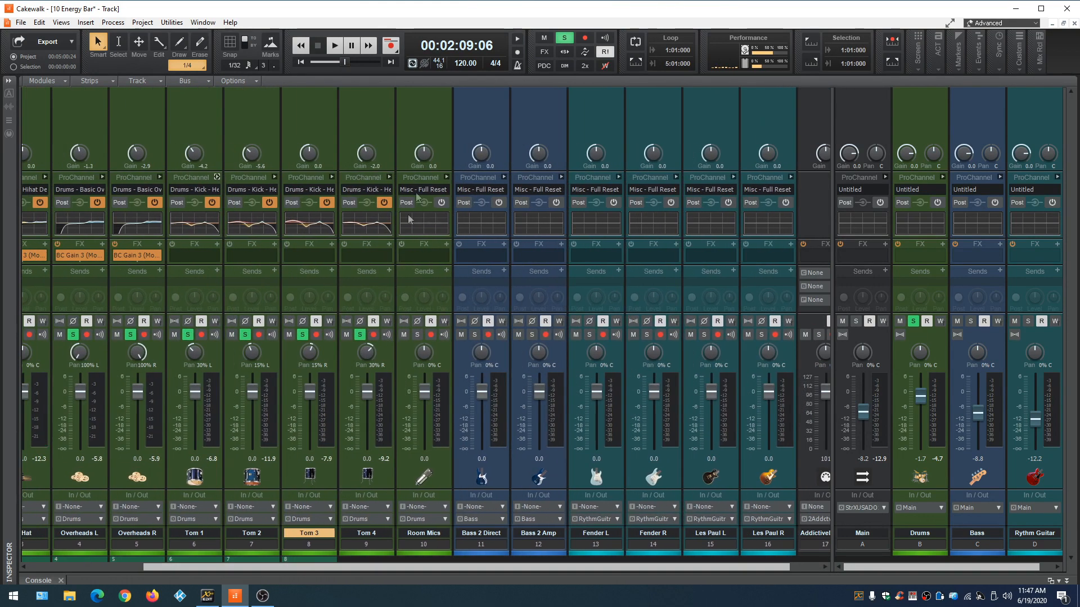
pyautogui.click(447, 178)
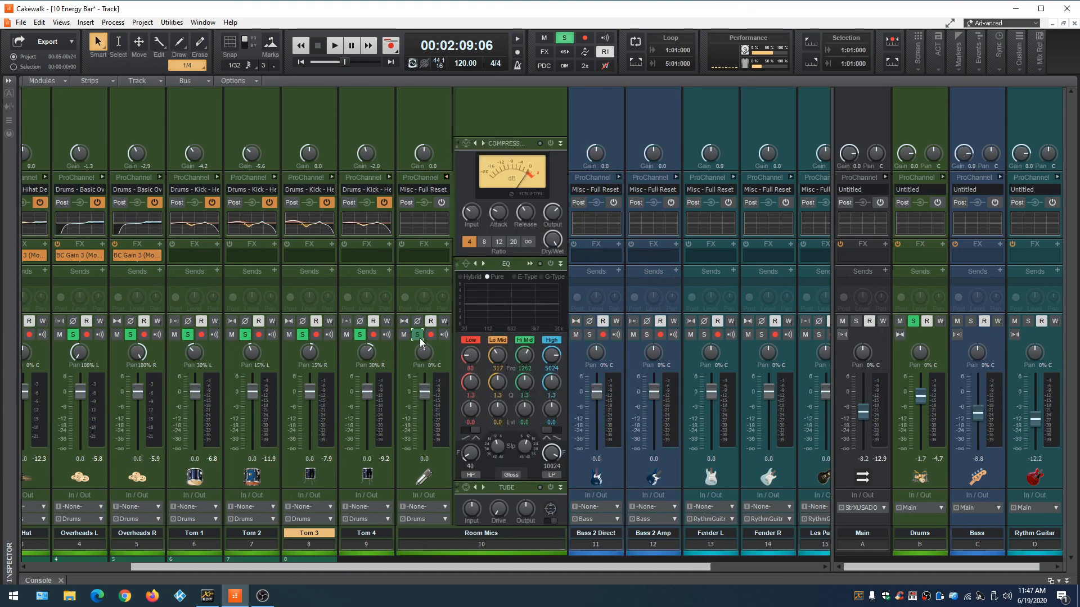
# Start playback, set the Room Mics meter to the 12 dB range, and lower that channel's input gain to -4.8
pyautogui.press('space')
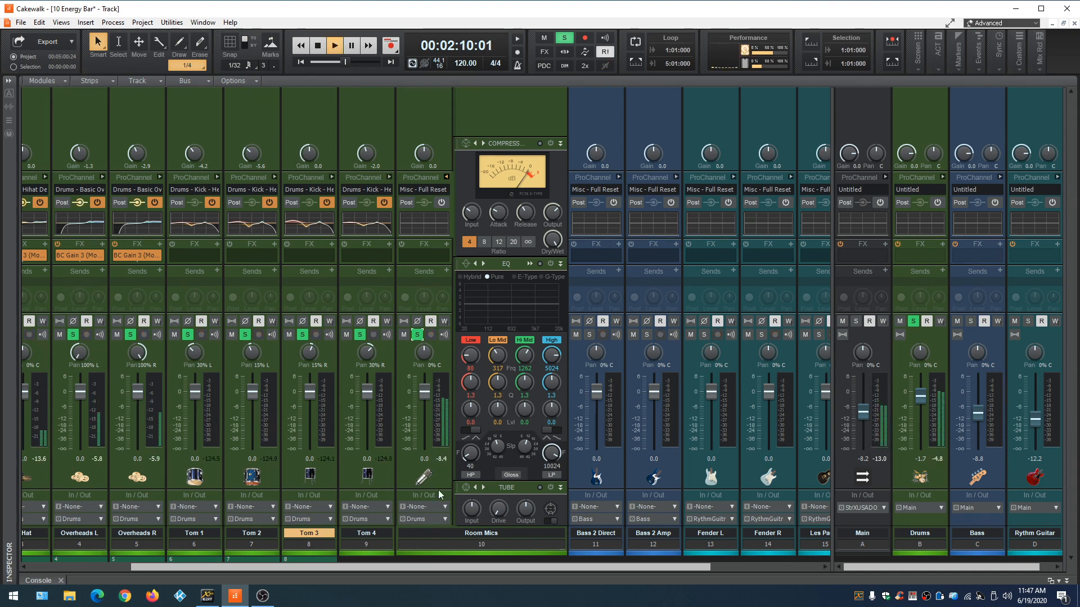
pyautogui.rightClick(443, 417)
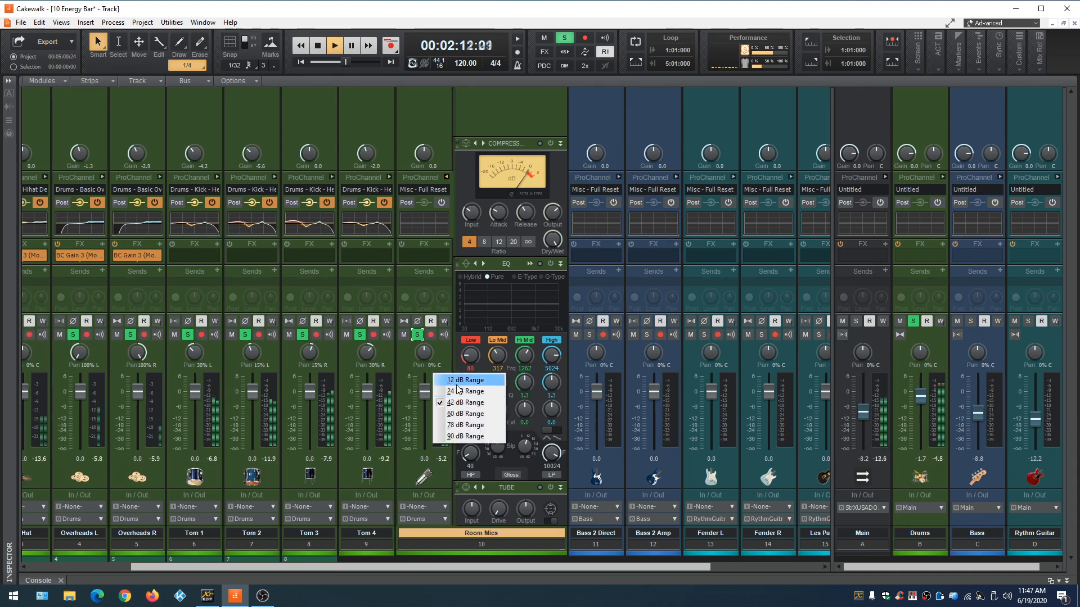
pyautogui.click(470, 378)
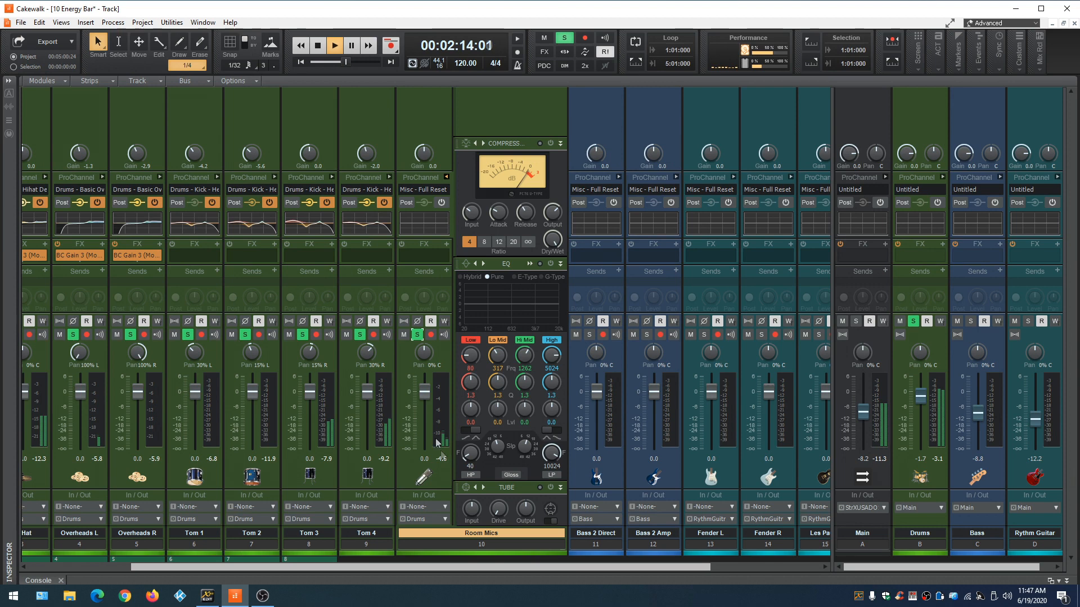
pyautogui.moveTo(426, 153); pyautogui.dragTo(426, 158)
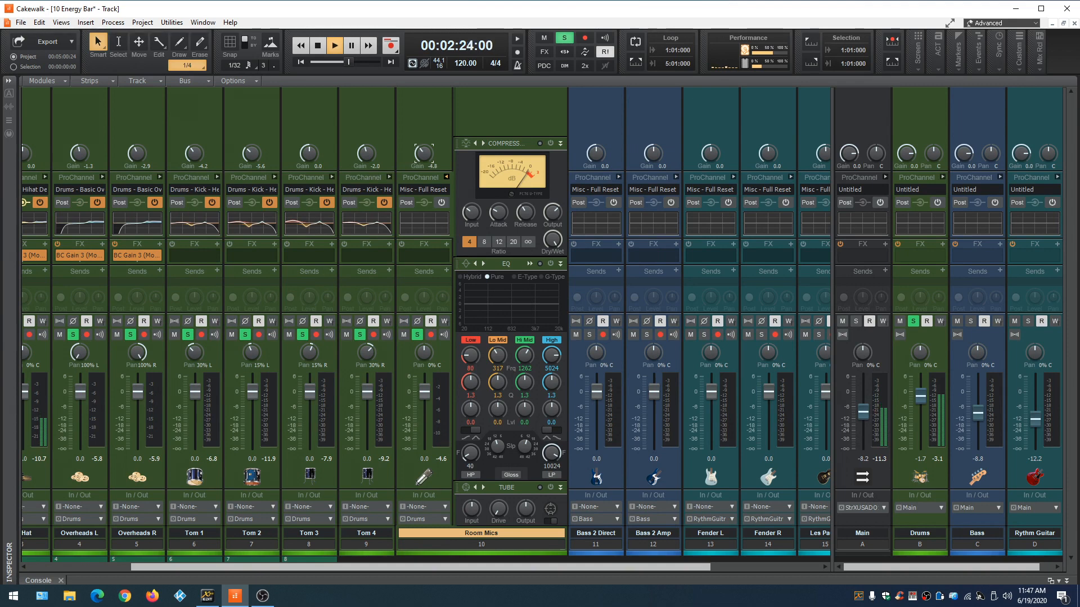
# Set the Room Mics meter to the 24 dB range and back to 42 dB, and nudge the channel's volume fader to -0.2
pyautogui.rightClick(449, 419)
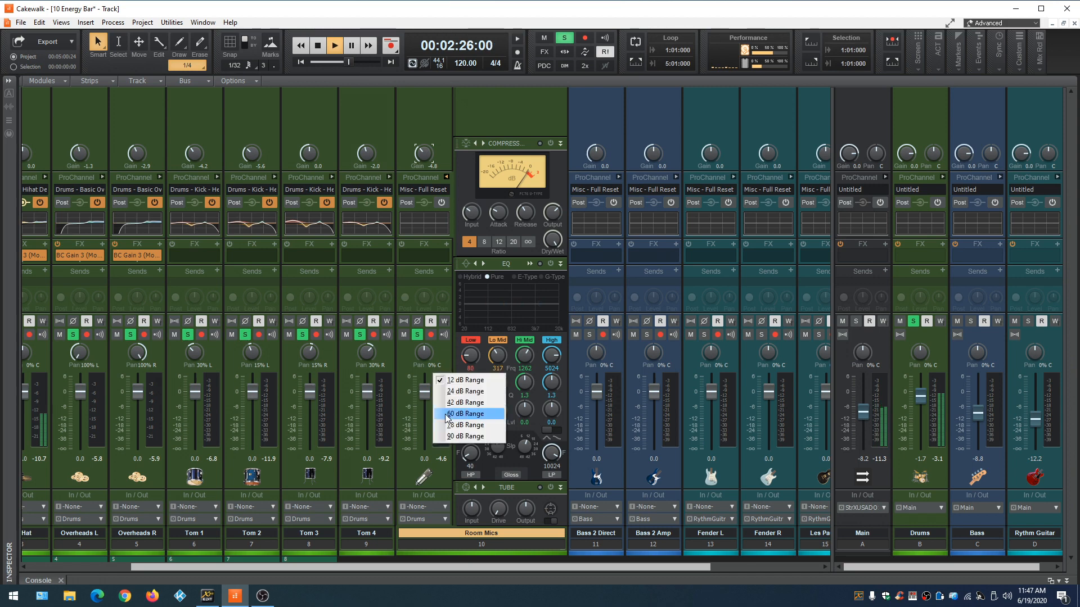
pyautogui.click(450, 392)
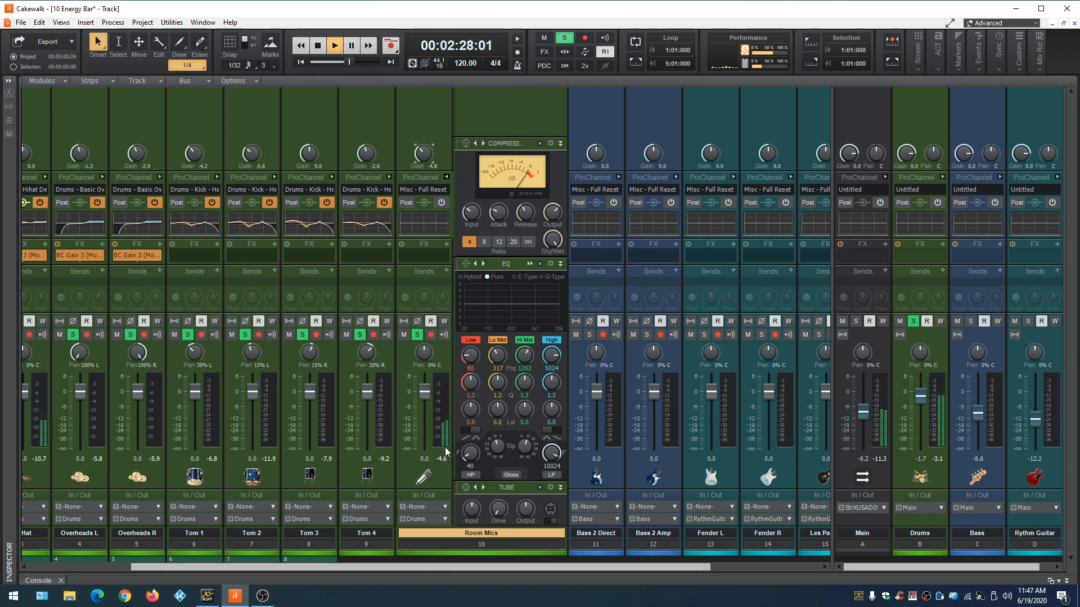
pyautogui.rightClick(447, 427)
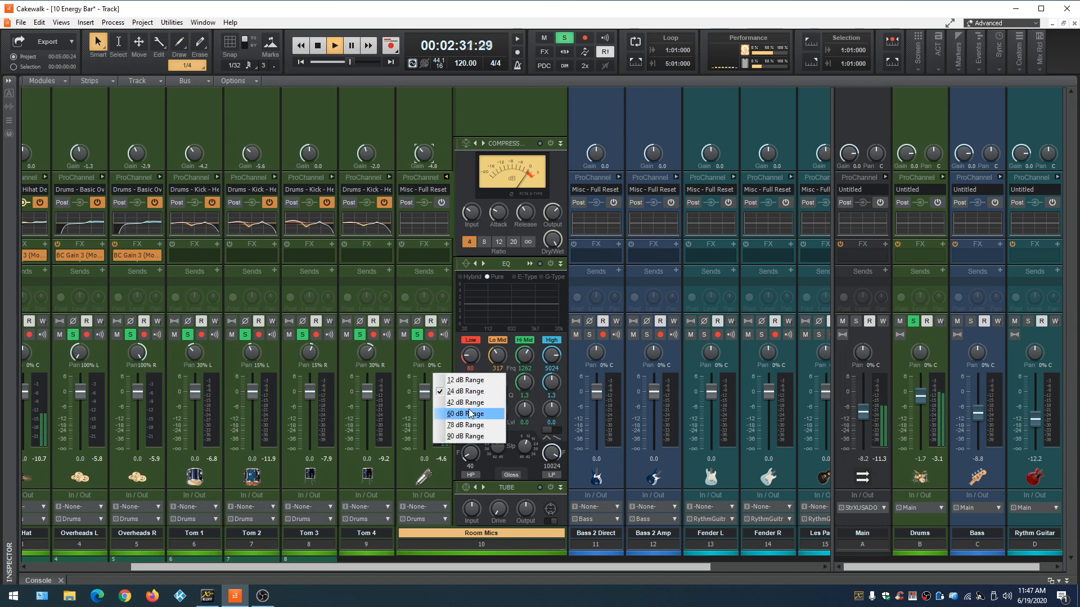
pyautogui.click(467, 403)
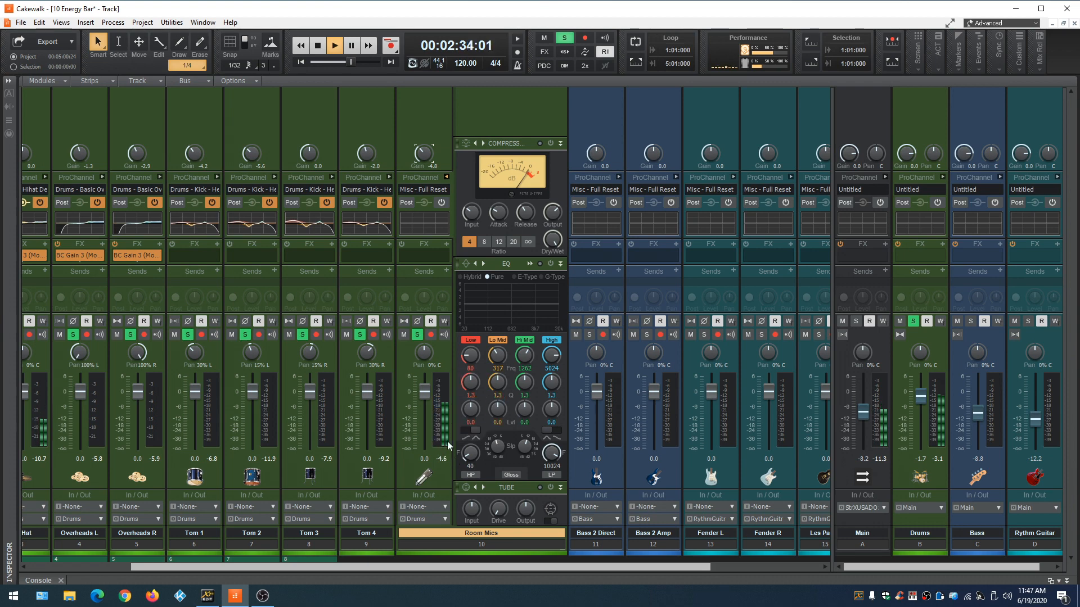
pyautogui.moveTo(428, 398)
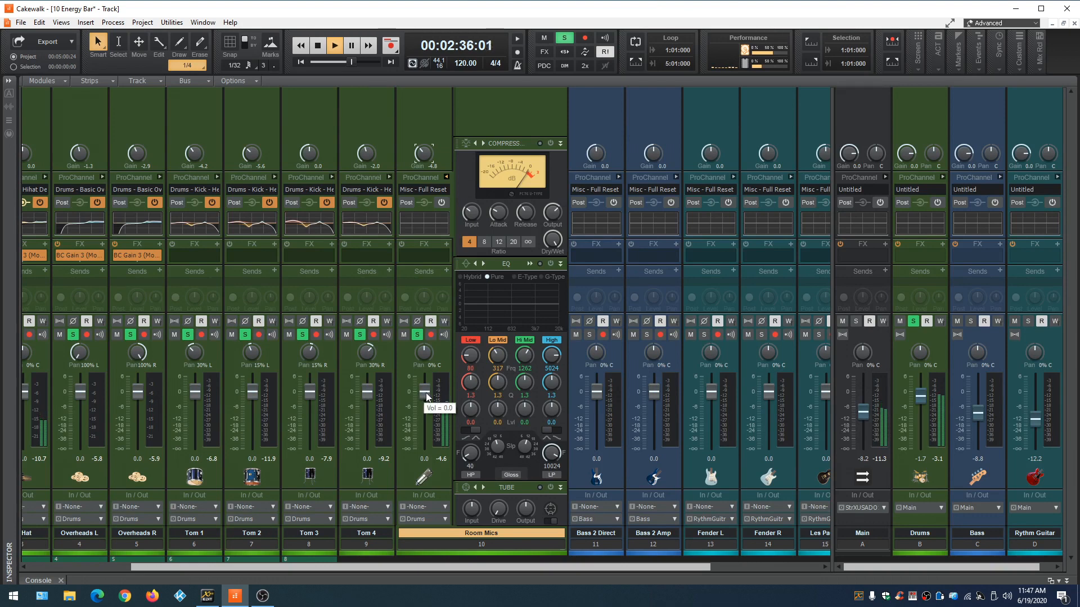
pyautogui.moveTo(424, 393)
pyautogui.mouseDown()
pyautogui.moveTo(425, 448)
pyautogui.moveTo(424, 392)
pyautogui.mouseUp()
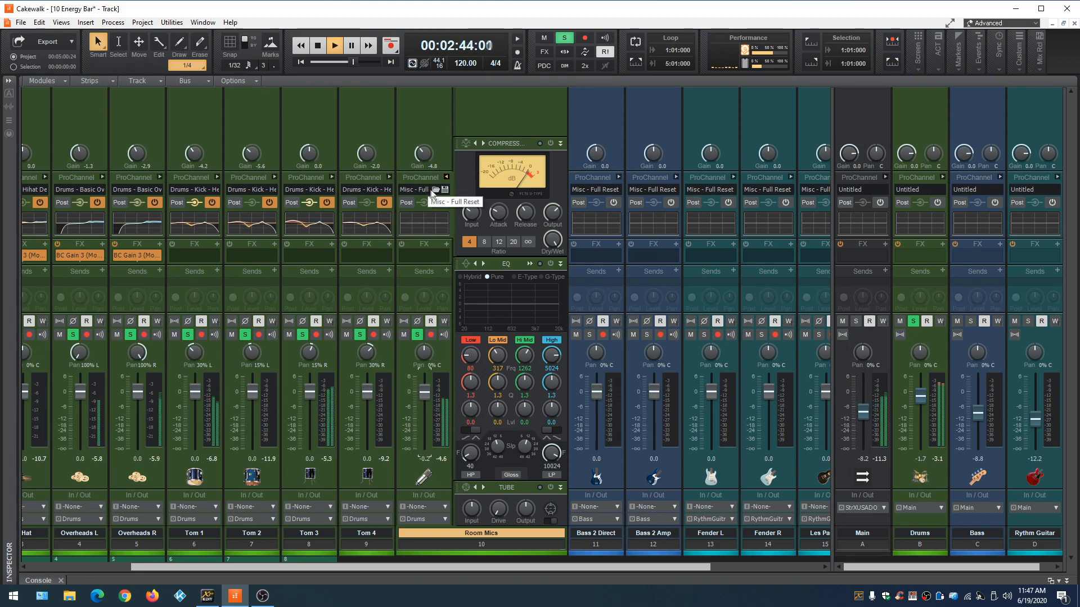
# Load the ProChannel preset "Drums - Warm S-Type" on Room Mics and set its meter to the 12 dB range
pyautogui.click(436, 191)
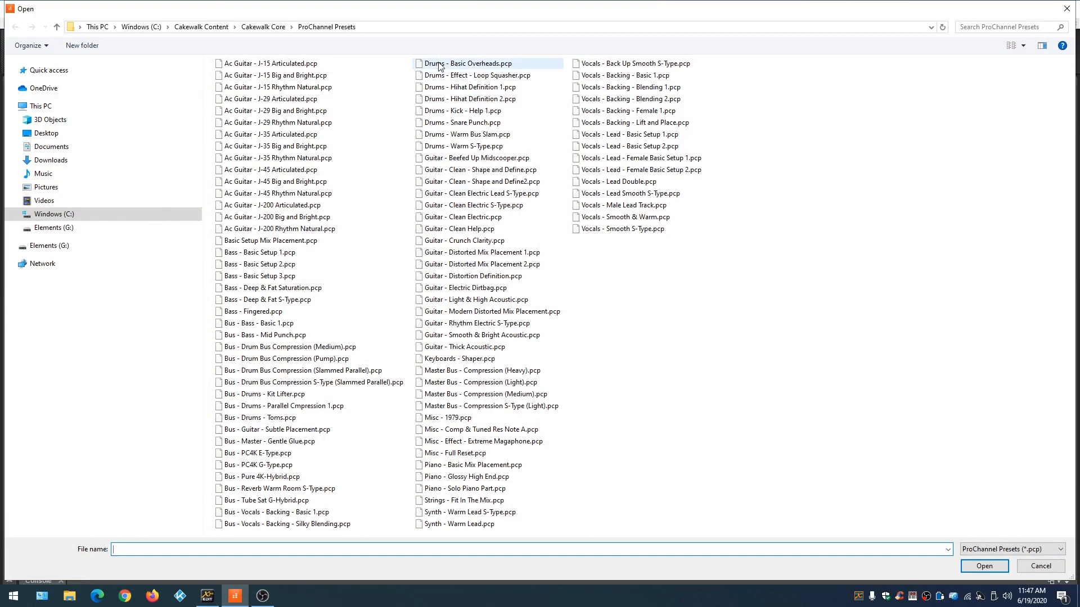
pyautogui.click(459, 151)
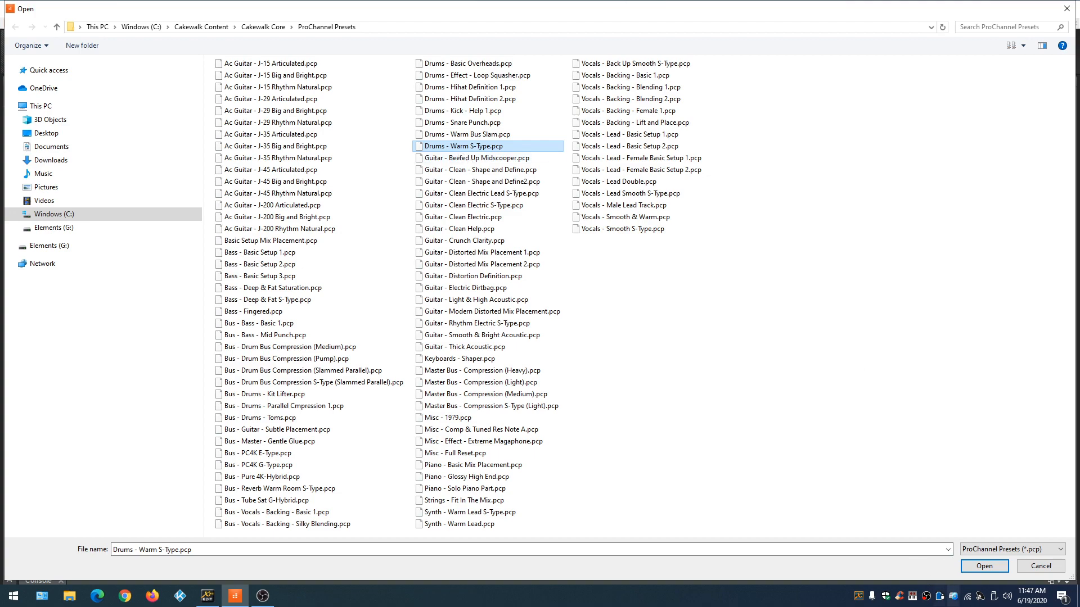
pyautogui.click(988, 570)
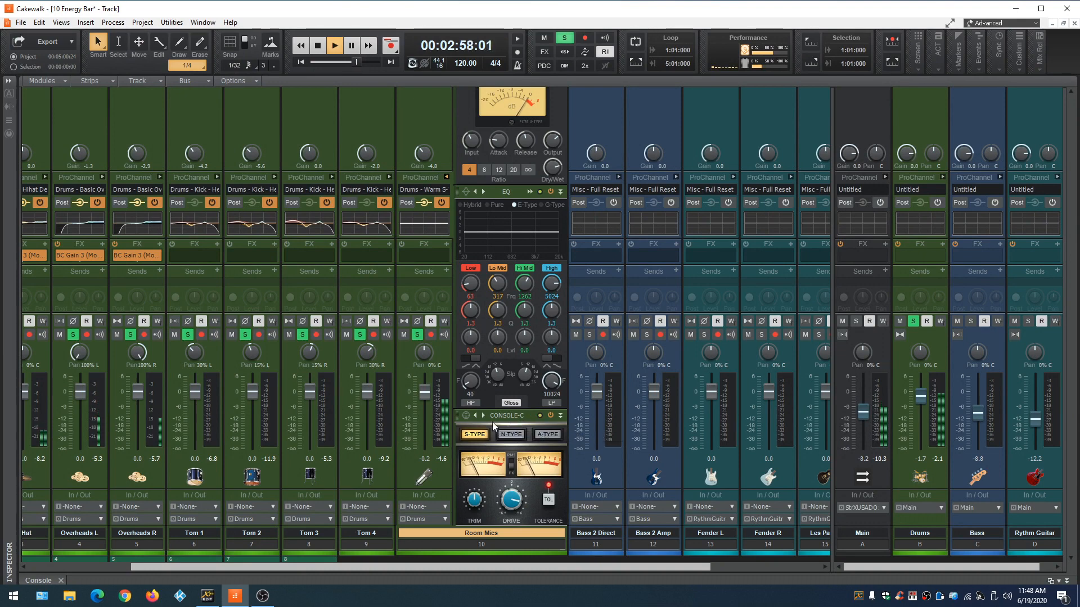
pyautogui.rightClick(442, 415)
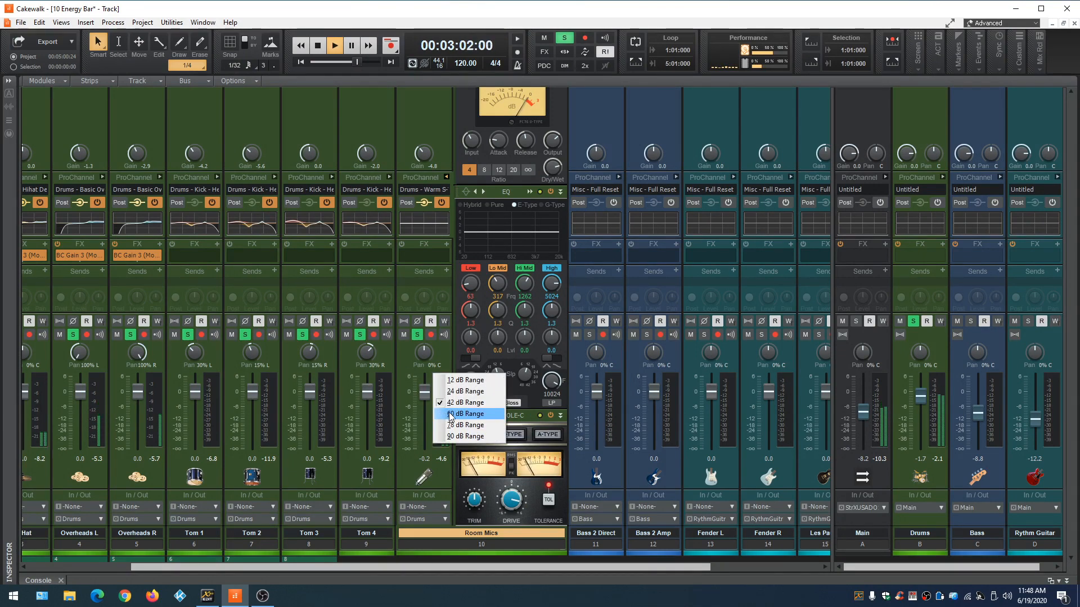
pyautogui.click(458, 380)
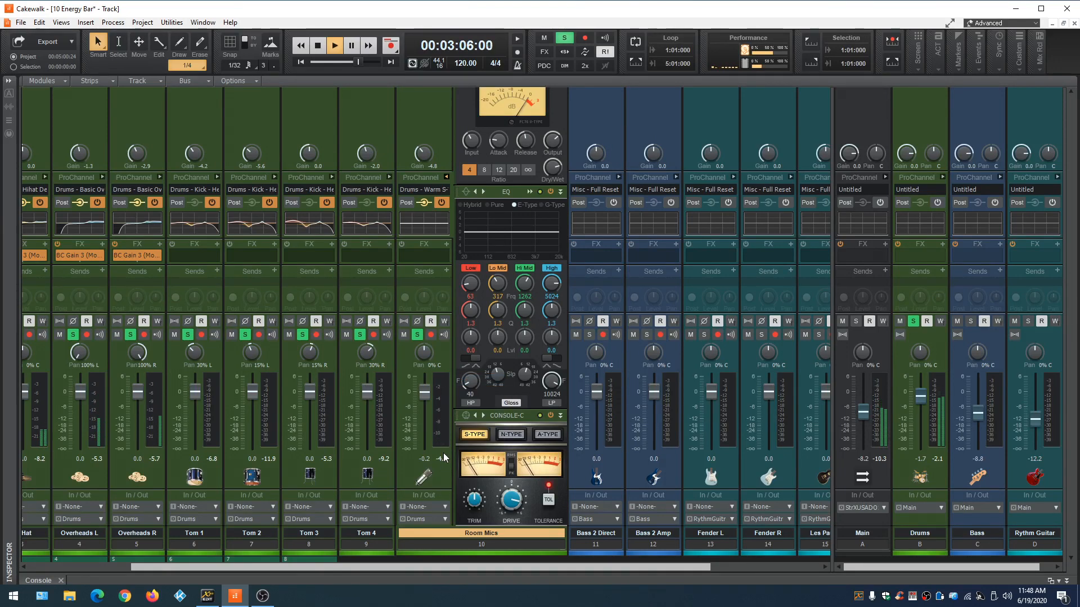
# Insert the FreeG audio effect on the Room Mics channel and enable its FX rack
pyautogui.rightClick(427, 255)
pyautogui.moveTo(495, 266)
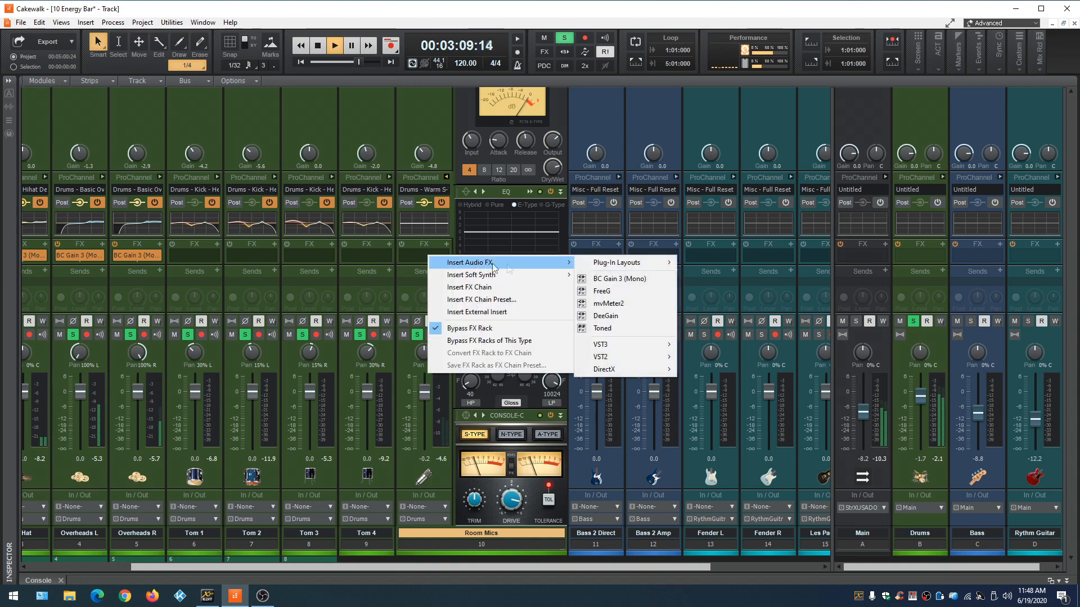
pyautogui.click(633, 293)
pyautogui.moveTo(181, 66); pyautogui.dragTo(770, 140)
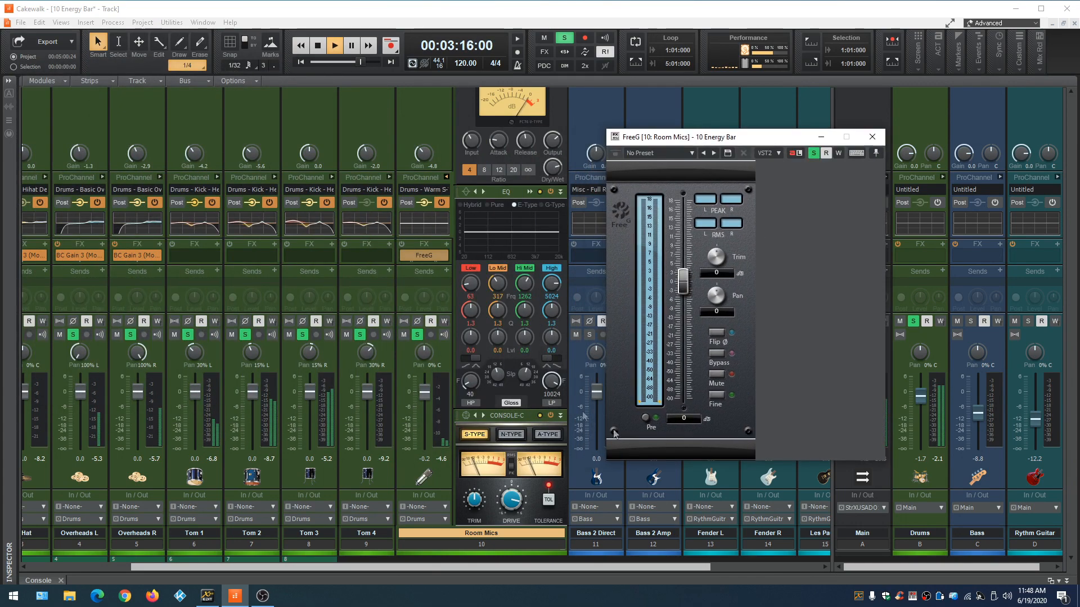
pyautogui.click(402, 244)
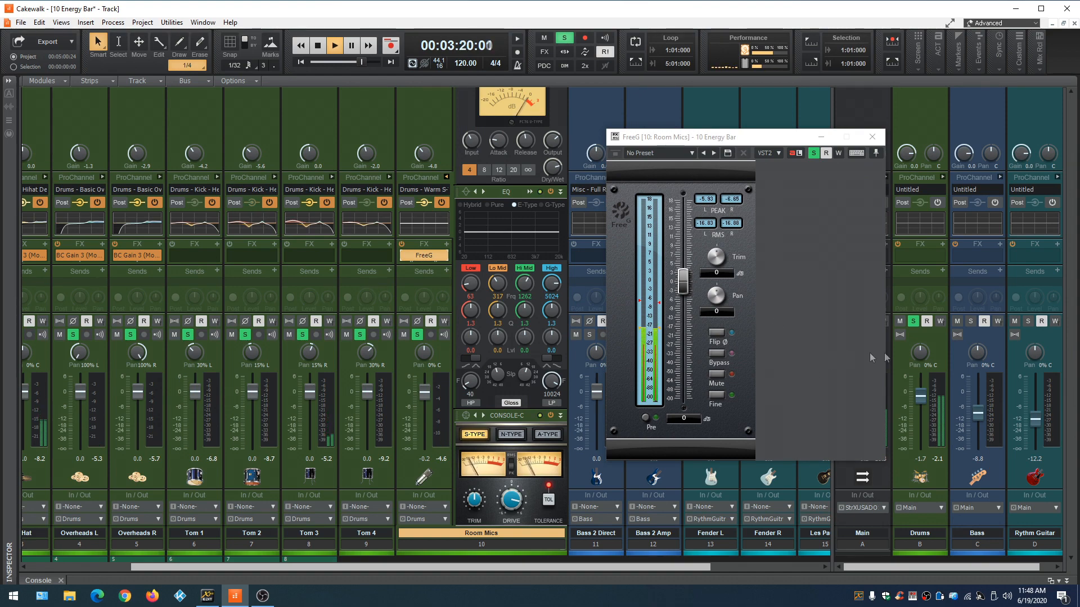
# Narrow the FreeG window to fit the plug-in, set its Trim to -3.60 dB, and close the window
pyautogui.moveTo(883, 352)
pyautogui.mouseDown()
pyautogui.moveTo(844, 354)
pyautogui.moveTo(883, 355)
pyautogui.mouseUp()
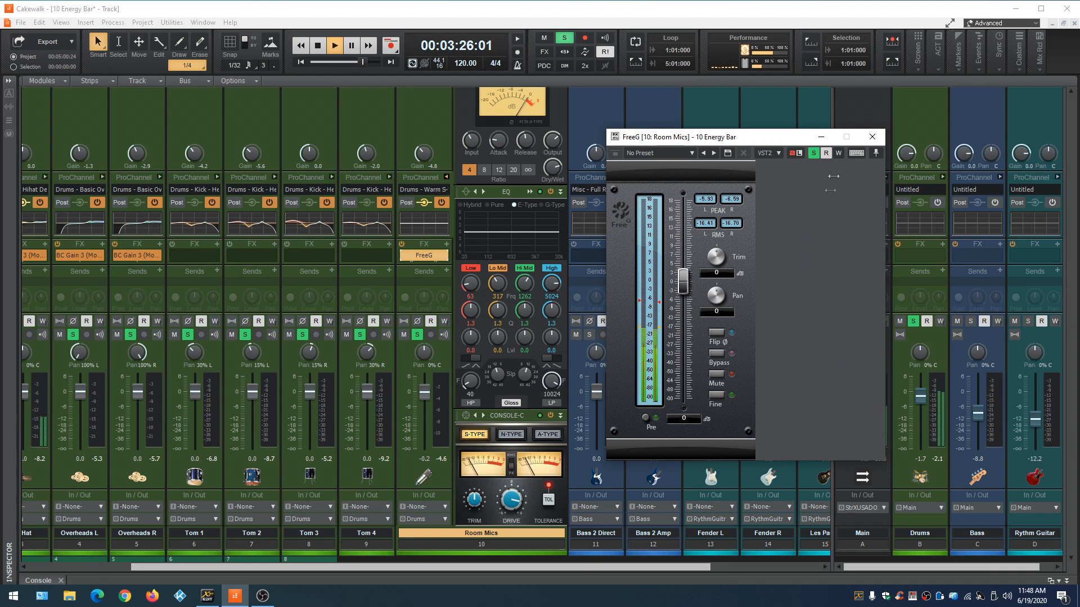
pyautogui.moveTo(743, 137); pyautogui.dragTo(758, 165)
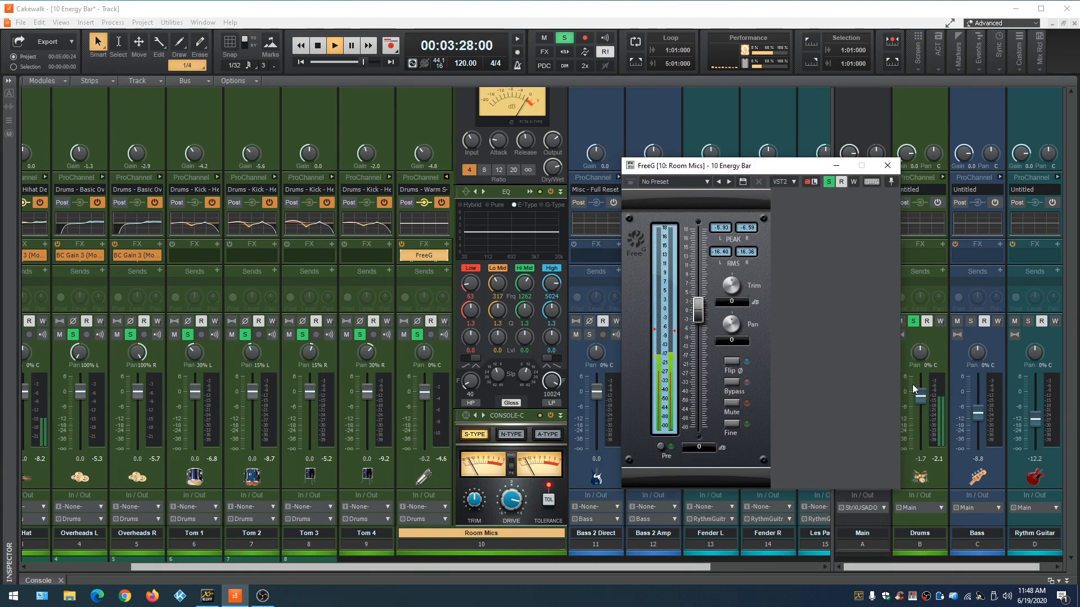
pyautogui.moveTo(900, 388); pyautogui.dragTo(770, 388)
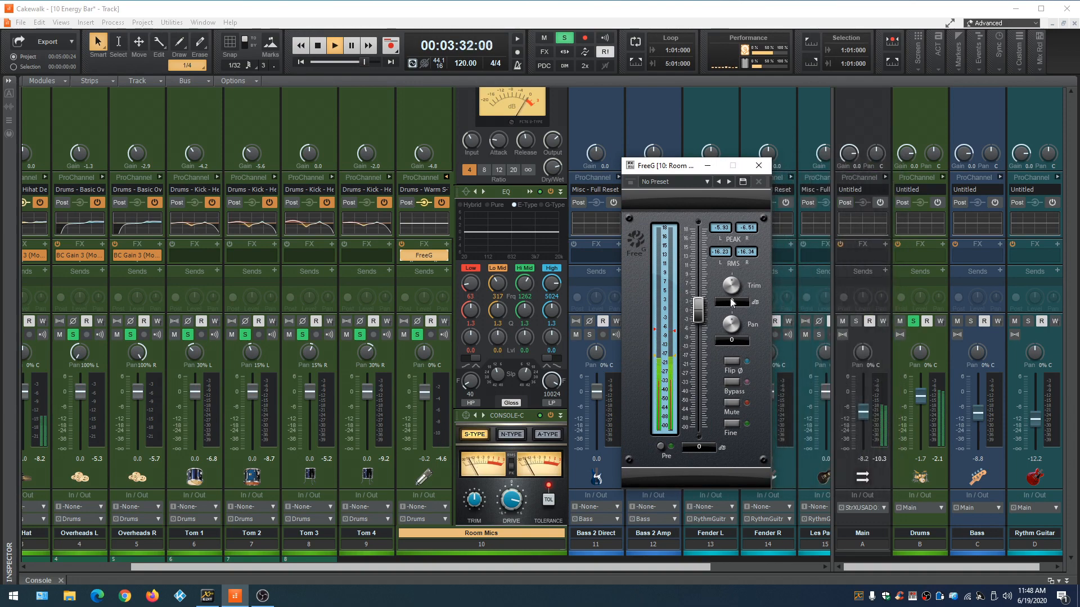
pyautogui.moveTo(730, 283); pyautogui.dragTo(730, 303)
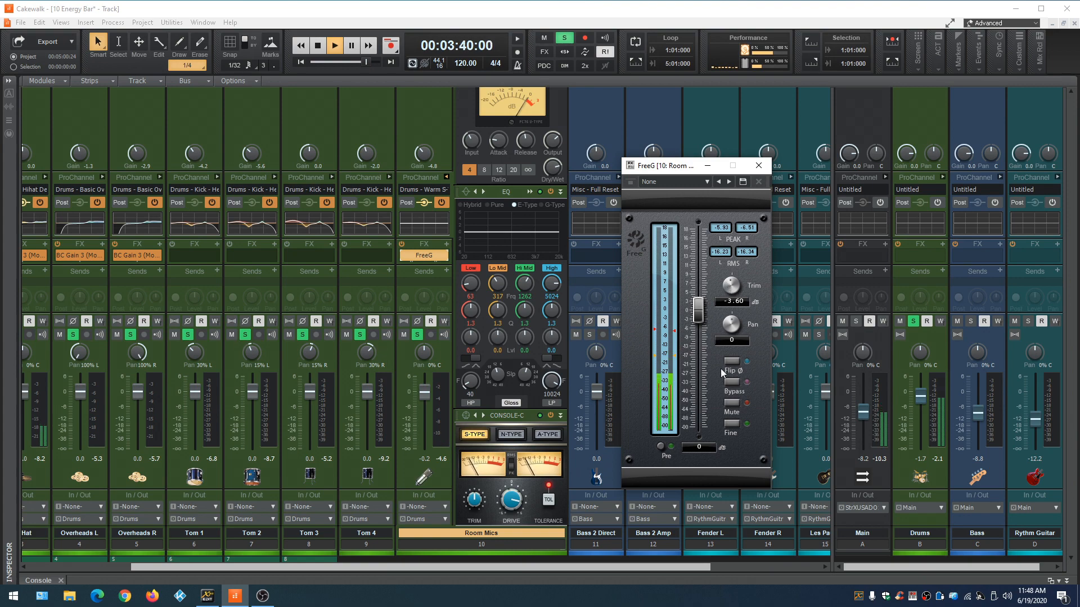
pyautogui.click(758, 165)
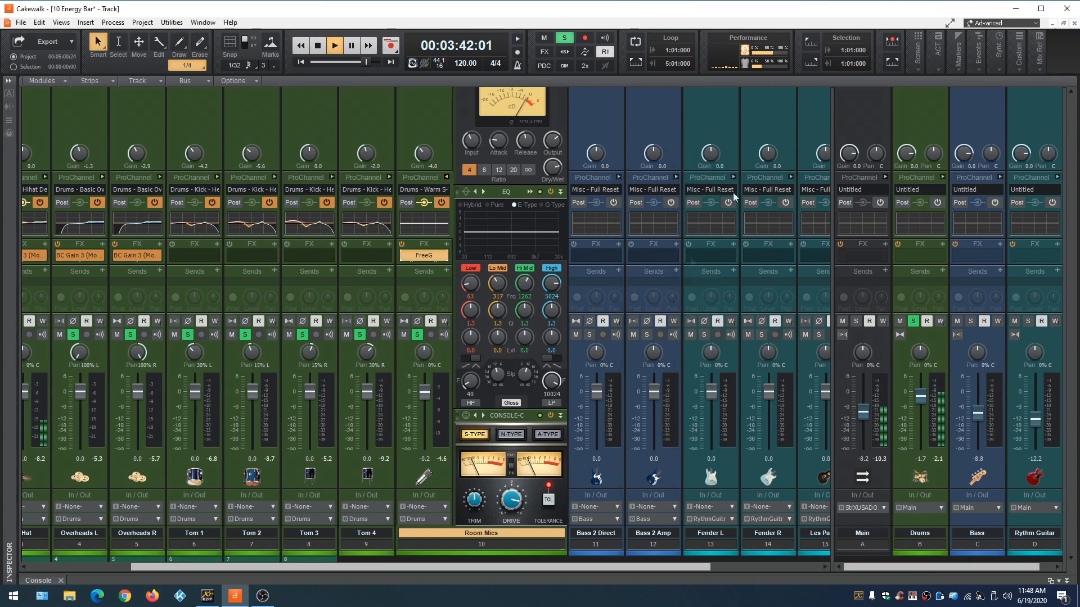
# Set the Room Mics meter to the 42 dB range and stop playback
pyautogui.rightClick(440, 423)
pyautogui.click(461, 403)
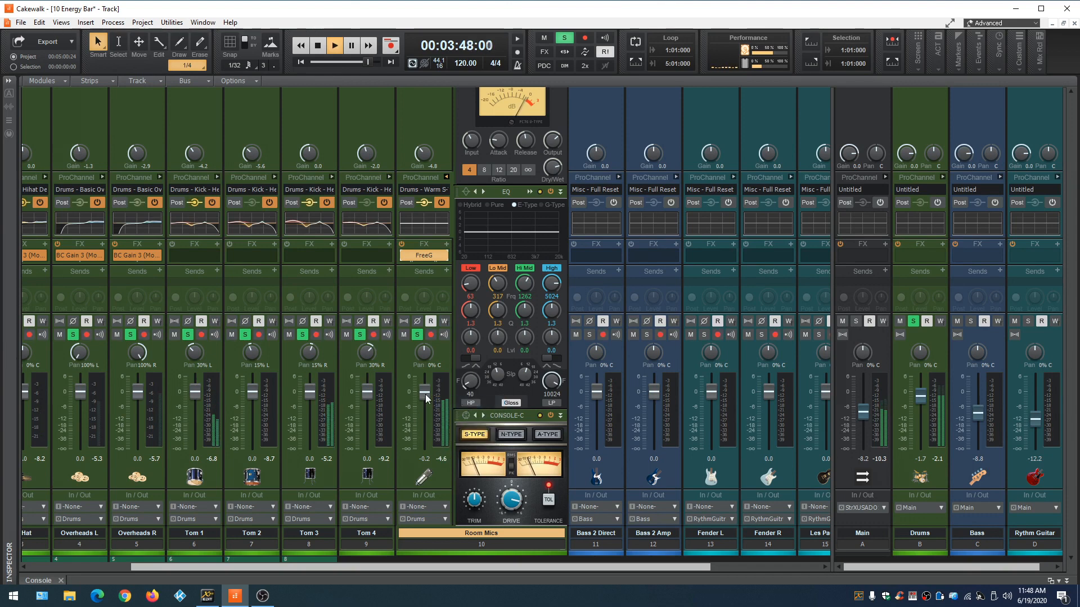
pyautogui.moveTo(426, 395)
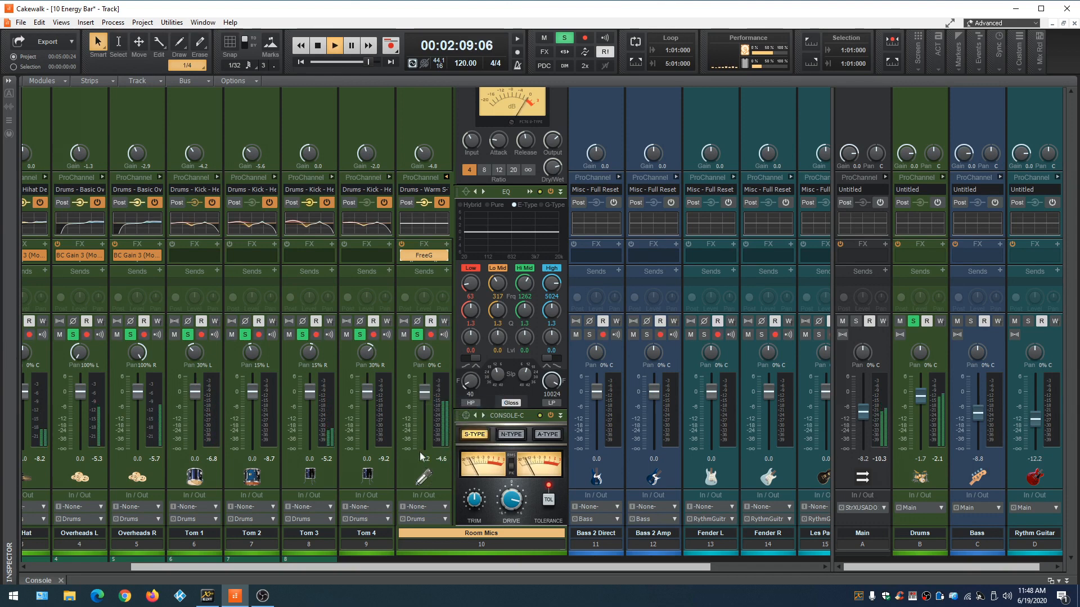
pyautogui.press('space')
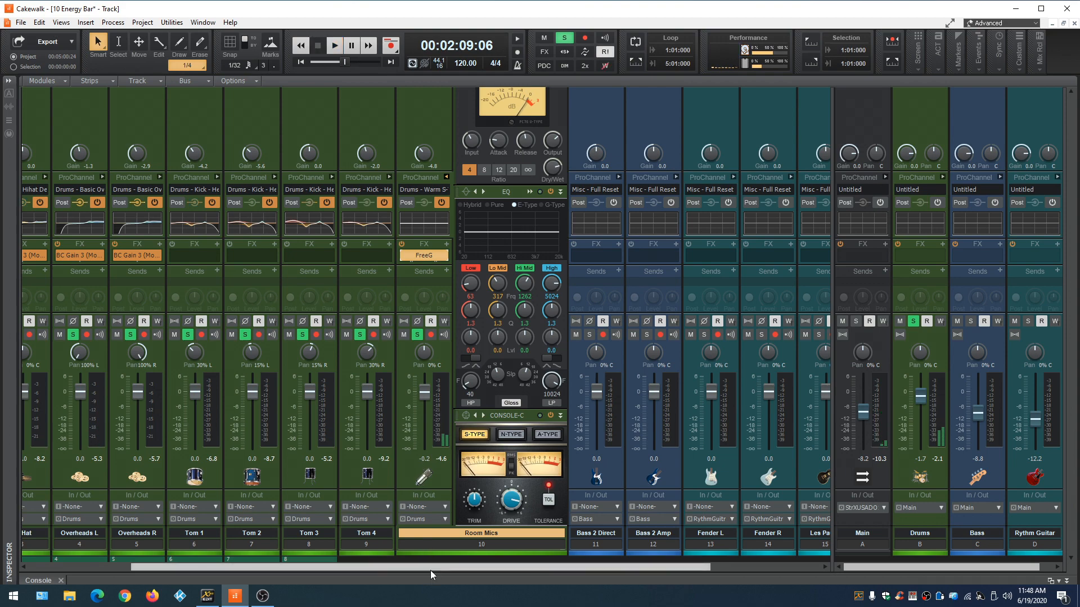
# Restart playback and lower the Hi Hat volume fader to -8.8
pyautogui.moveTo(430, 571); pyautogui.dragTo(198, 576)
pyautogui.press('space')
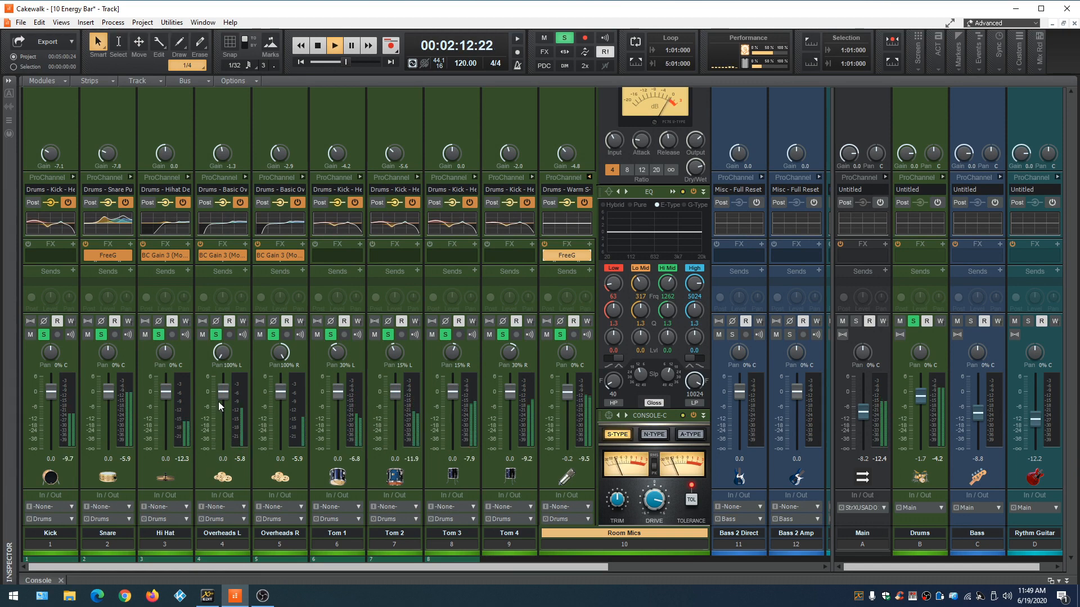
pyautogui.moveTo(165, 392); pyautogui.dragTo(165, 413)
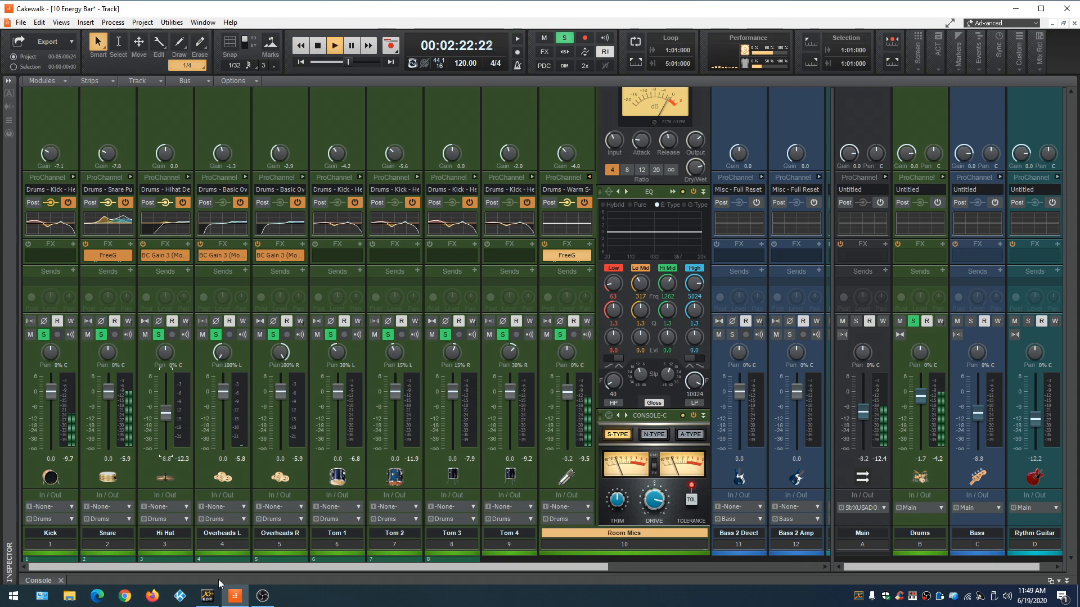
# Collapse the Room Mics ProChannel and lower the channel's volume fader to about -10.3
pyautogui.moveTo(225, 568); pyautogui.dragTo(287, 569)
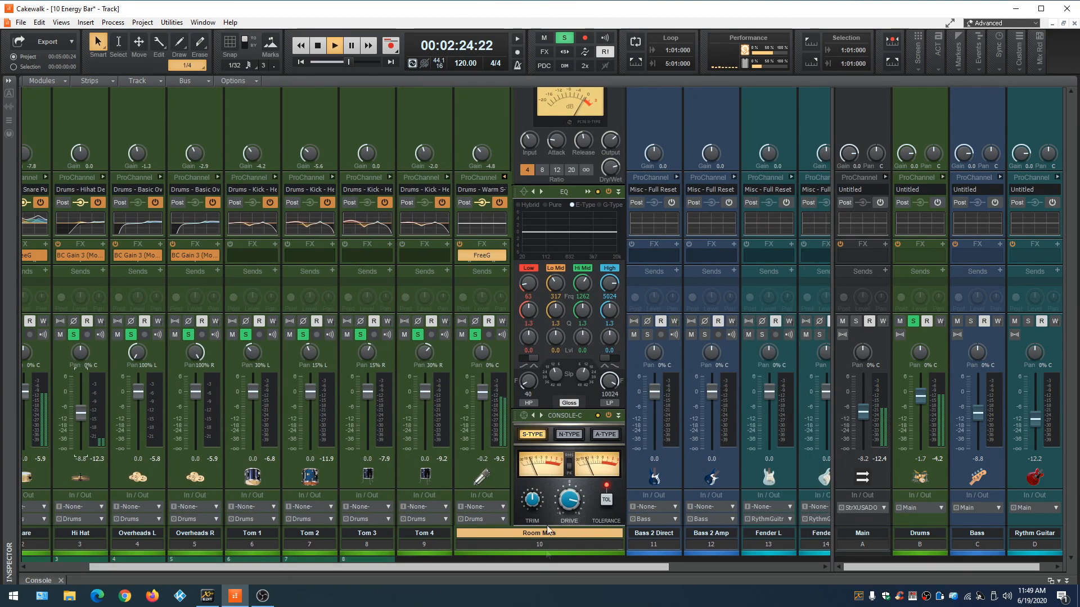
pyautogui.click(504, 177)
pyautogui.moveTo(518, 569); pyautogui.dragTo(406, 565)
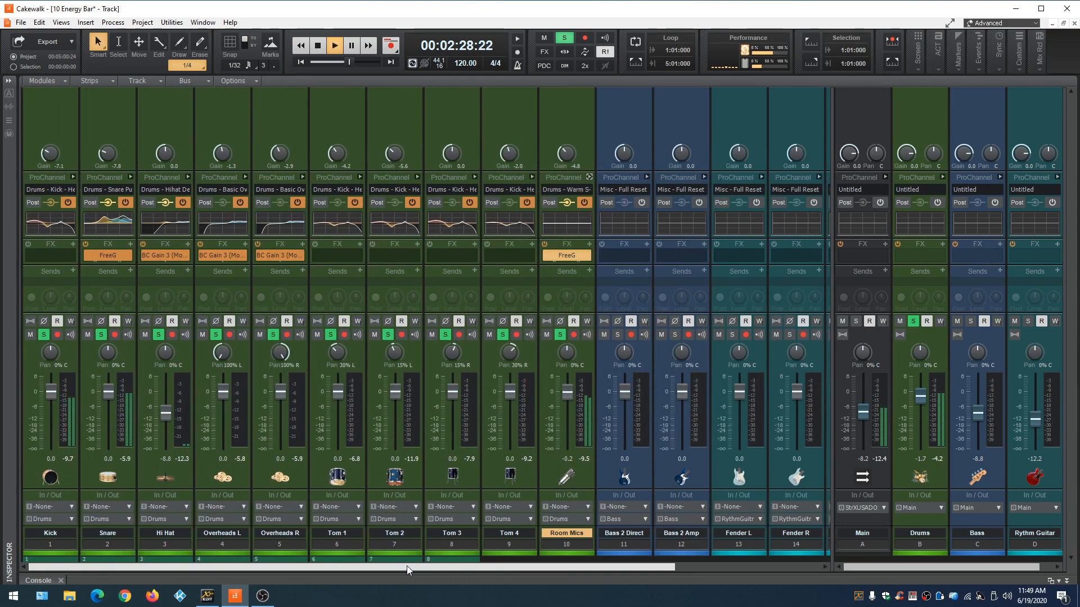
pyautogui.moveTo(566, 397)
pyautogui.mouseDown()
pyautogui.moveTo(567, 447)
pyautogui.moveTo(567, 418)
pyautogui.mouseUp()
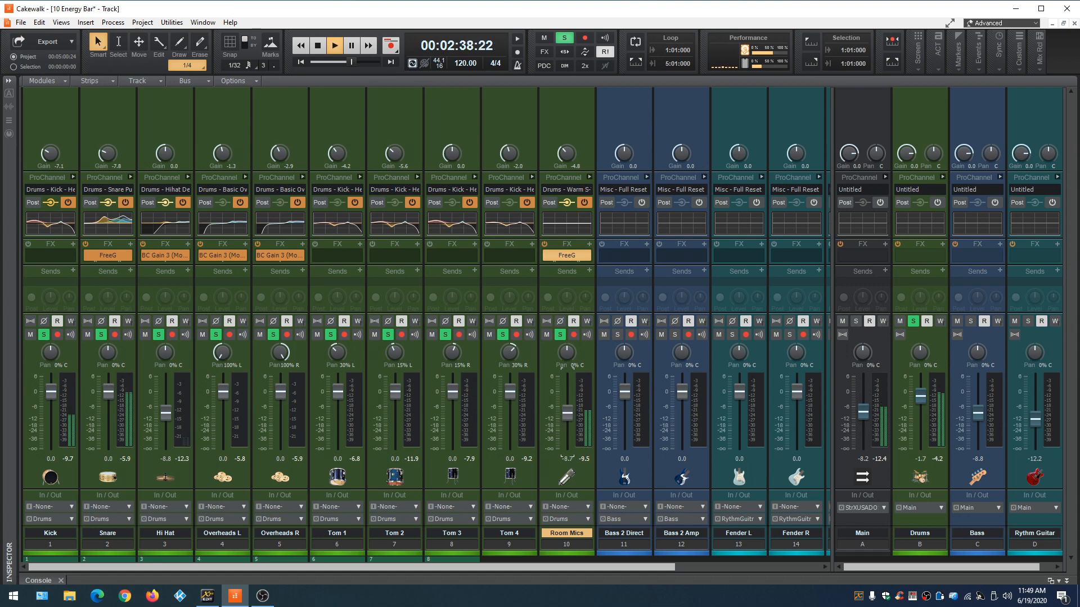
pyautogui.moveTo(567, 406)
pyautogui.mouseDown()
pyautogui.moveTo(567, 390)
pyautogui.moveTo(567, 416)
pyautogui.mouseUp()
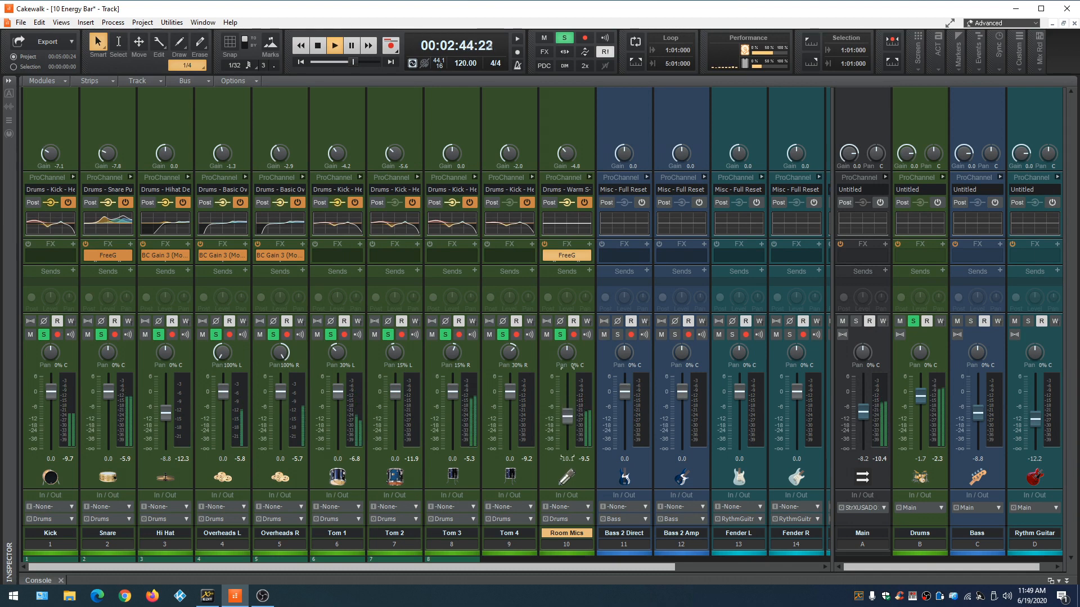
# Lower the Overheads L and Overheads R volume faders to -7.0 and readjust the Room Mics fader to -10.3
pyautogui.moveTo(228, 392); pyautogui.dragTo(223, 406)
pyautogui.moveTo(285, 394); pyautogui.dragTo(285, 401)
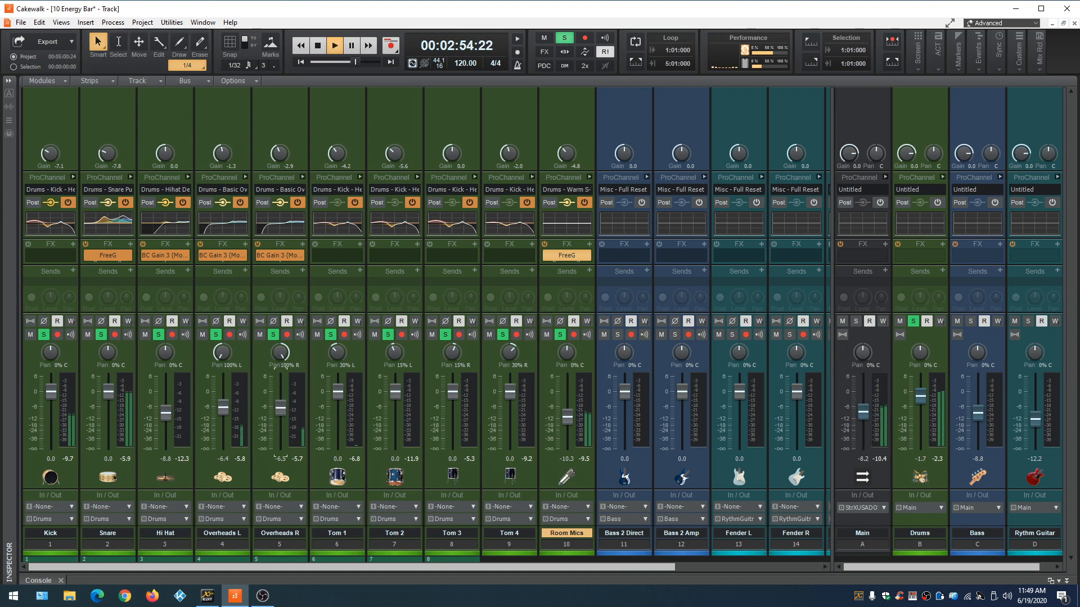
pyautogui.moveTo(229, 412); pyautogui.dragTo(229, 414)
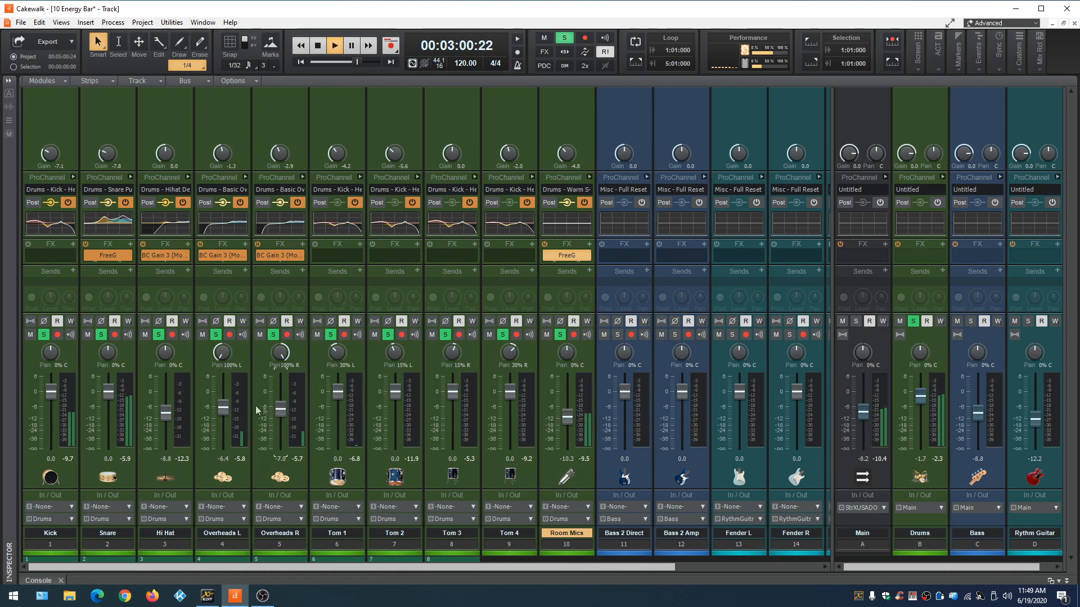
pyautogui.moveTo(225, 413); pyautogui.dragTo(224, 415)
pyautogui.moveTo(571, 420)
pyautogui.mouseDown()
pyautogui.moveTo(571, 397)
pyautogui.moveTo(567, 414)
pyautogui.mouseUp()
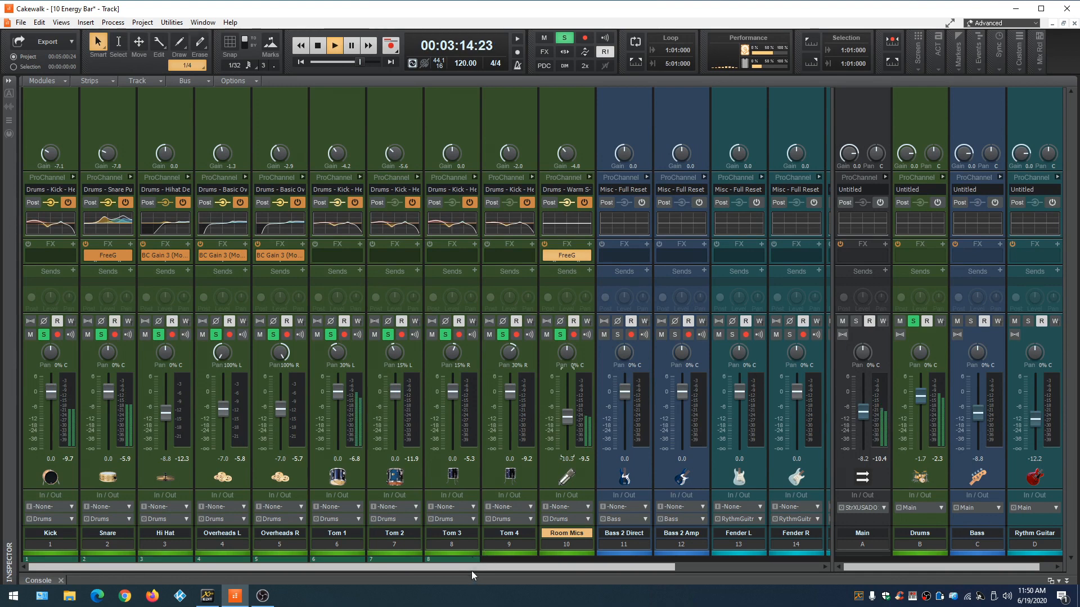
# Clear all track and bus solos, then solo only the Drums bus
pyautogui.click(564, 37)
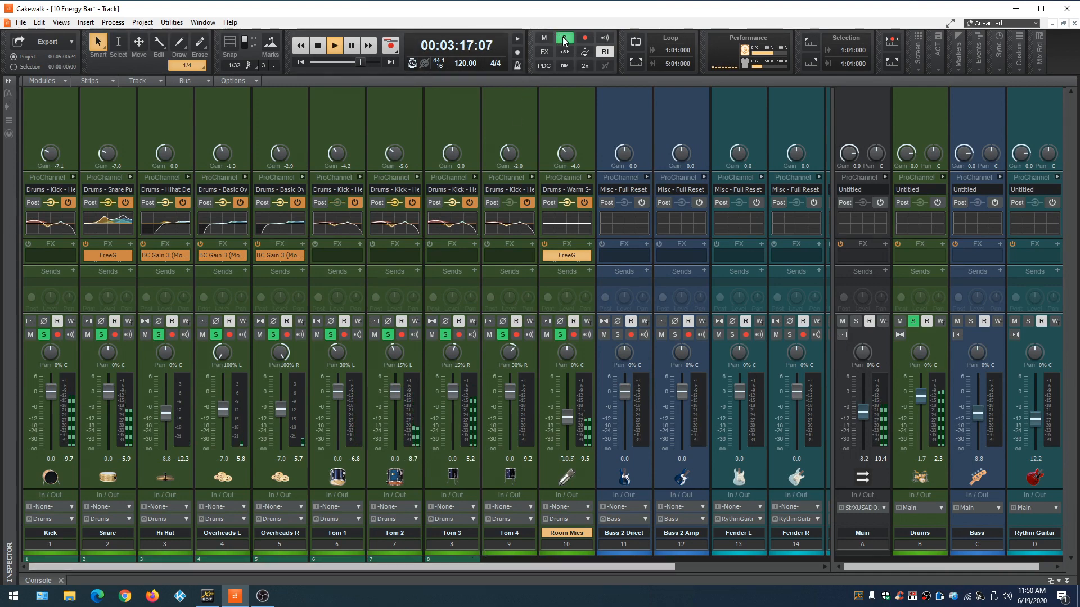
pyautogui.click(912, 321)
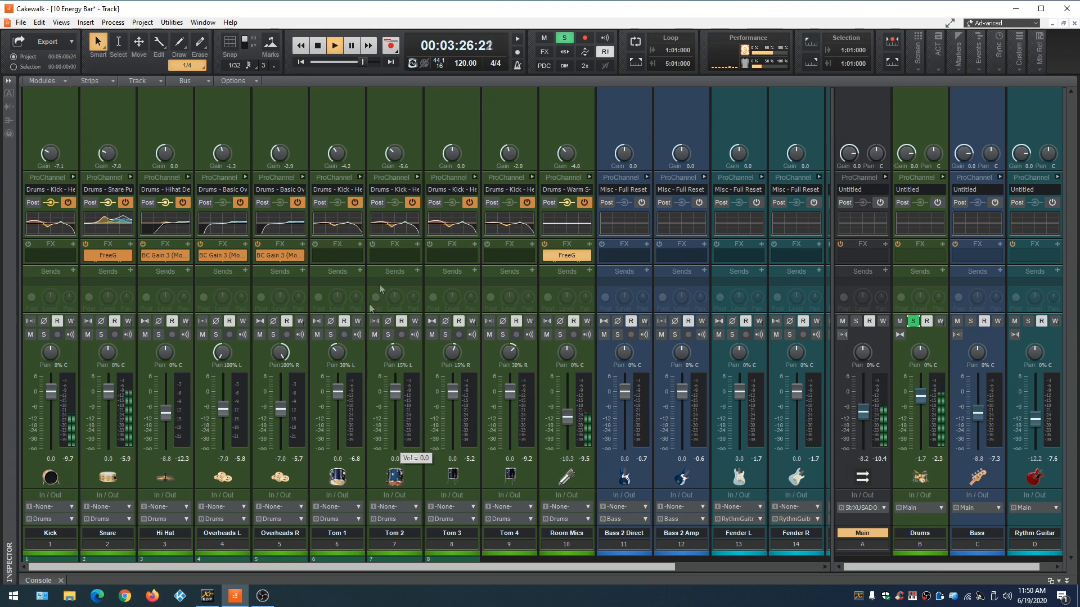
# Bypass the ProChannel on every drum track, from Room Mics back to Kick, to hear the unprocessed drums
pyautogui.click(585, 203)
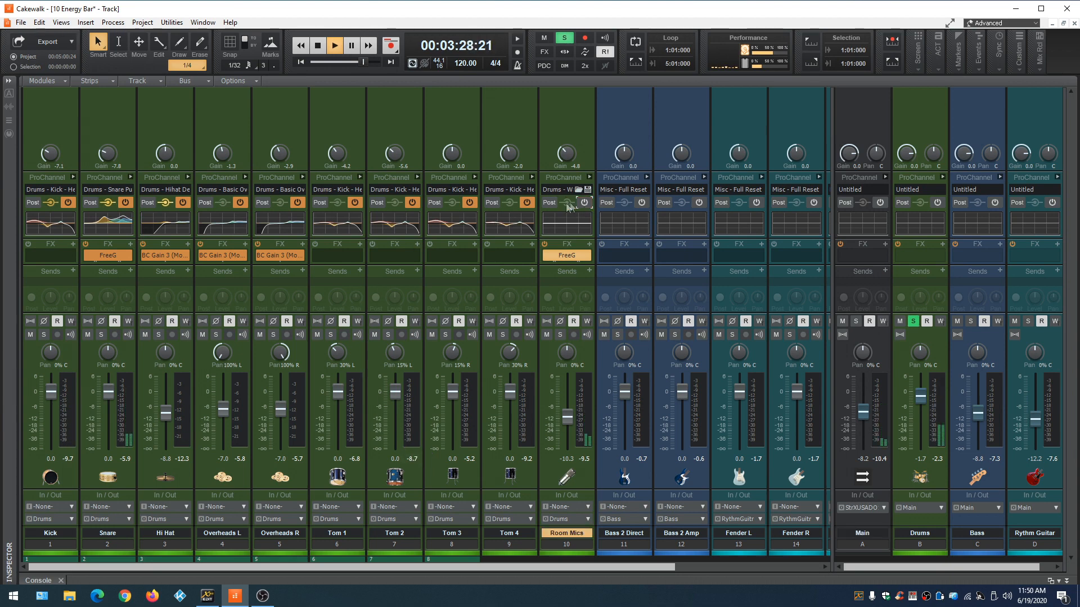
pyautogui.click(527, 202)
pyautogui.click(470, 202)
pyautogui.click(412, 202)
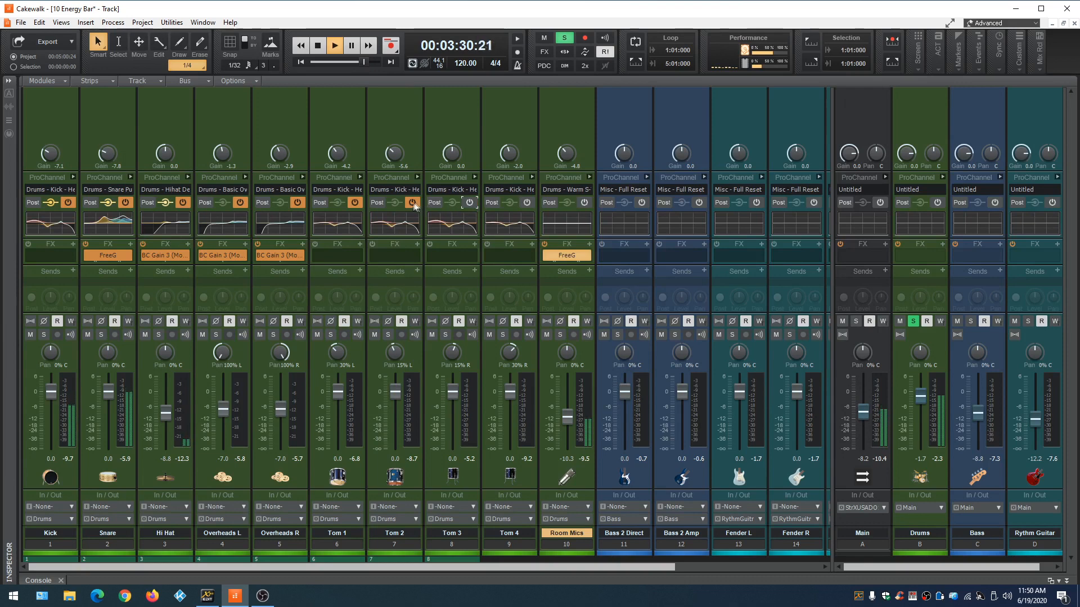
pyautogui.click(354, 203)
pyautogui.click(298, 202)
pyautogui.click(240, 202)
pyautogui.click(182, 202)
pyautogui.click(125, 203)
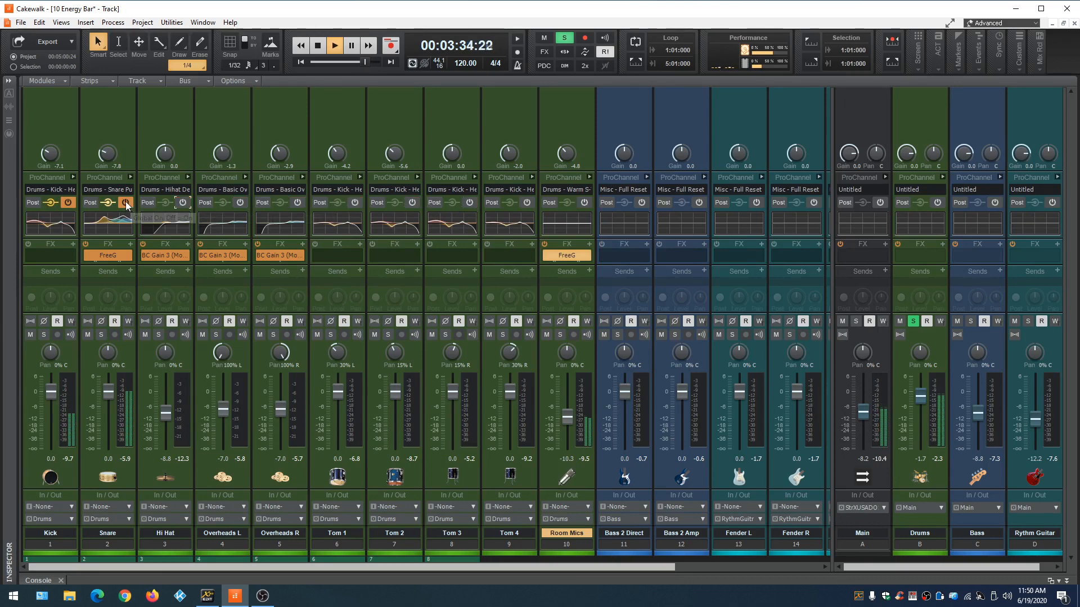
pyautogui.click(68, 203)
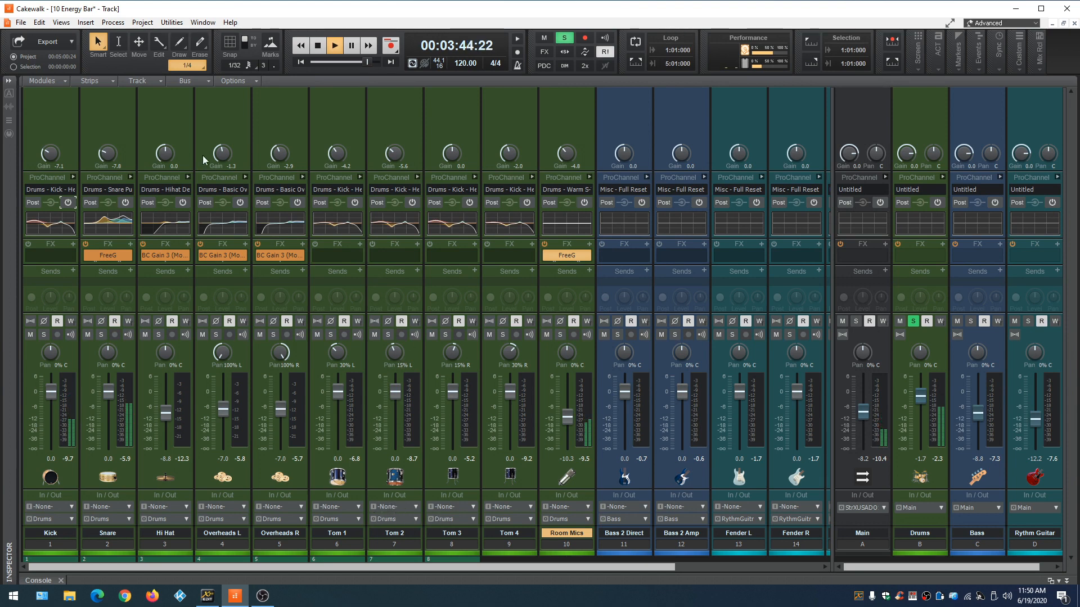
# Re-enable the ProChannel on every drum track, from Kick through Room Mics, while the drums play
pyautogui.click(68, 202)
pyautogui.click(126, 202)
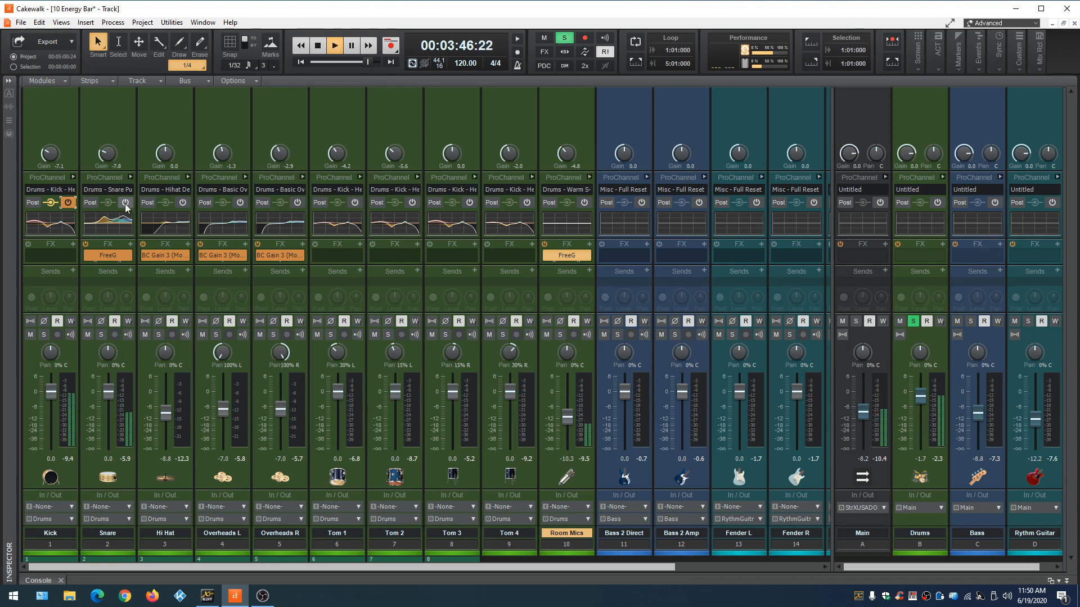
pyautogui.click(183, 202)
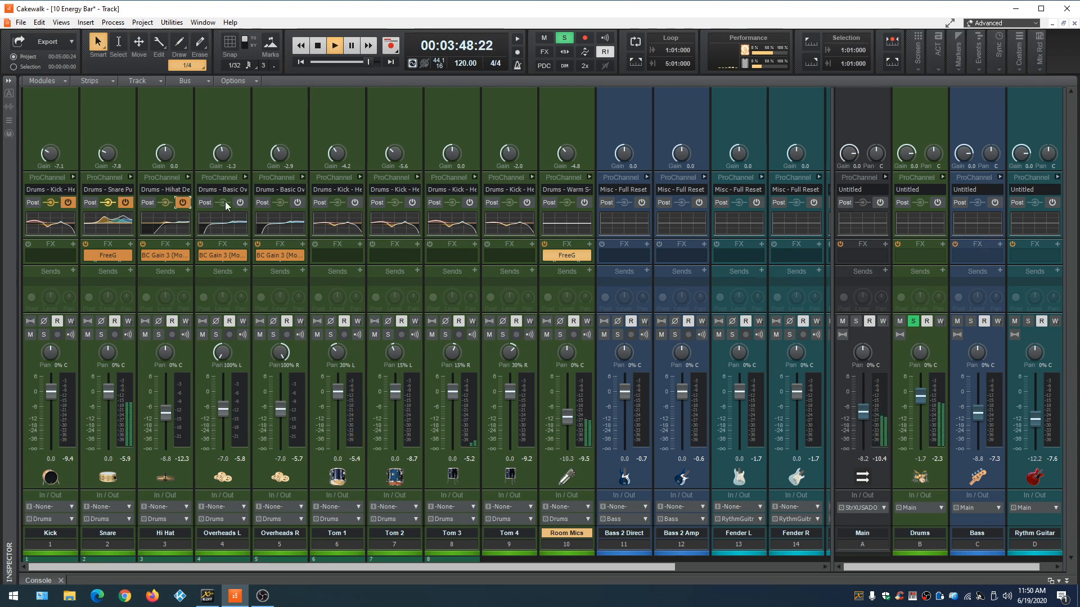
pyautogui.click(240, 202)
pyautogui.click(298, 202)
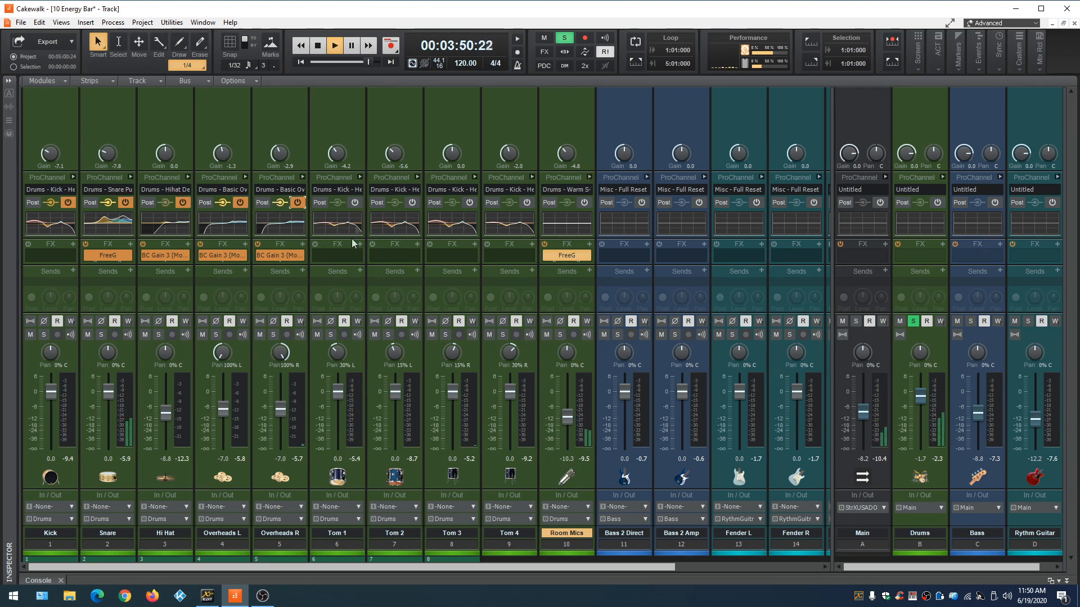
pyautogui.click(355, 202)
pyautogui.click(412, 203)
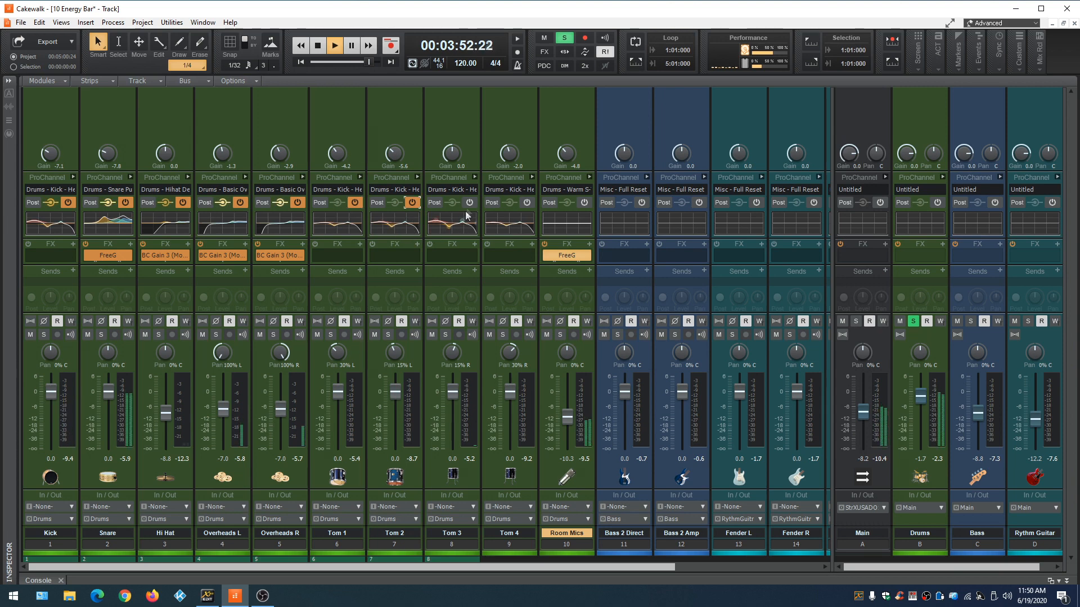
pyautogui.click(469, 203)
pyautogui.click(527, 203)
pyautogui.click(585, 203)
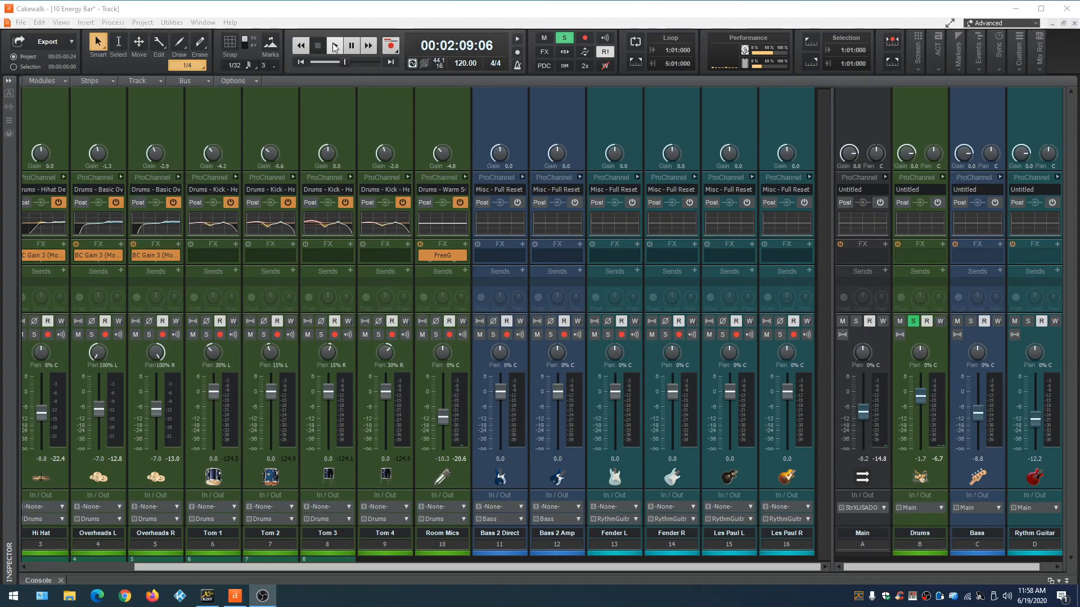
# Start playback and solo the Bass bus together with the Bass 2 Direct track
pyautogui.press('space')
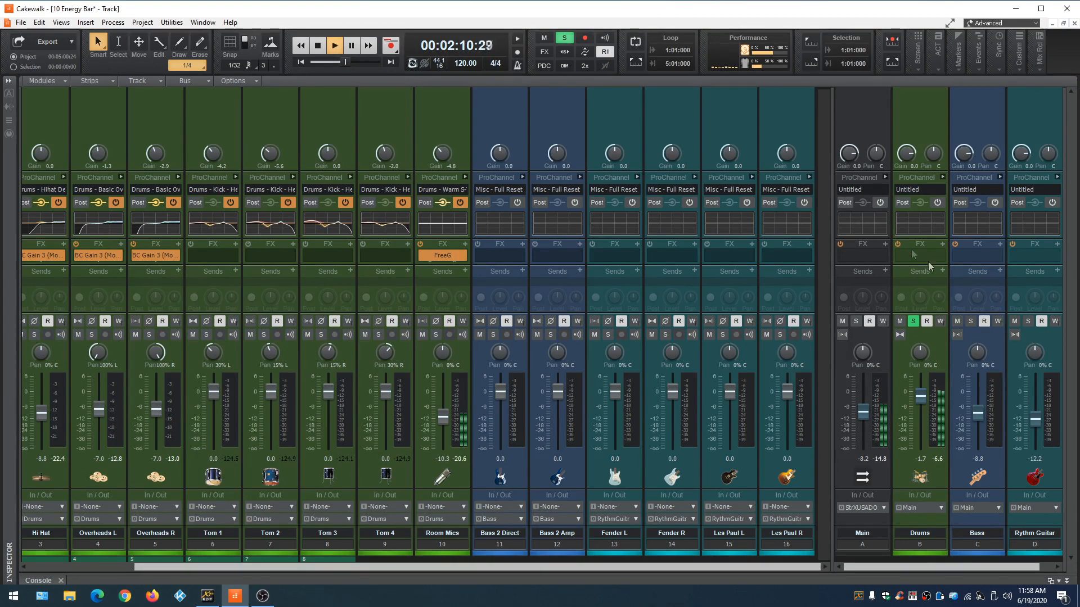
pyautogui.click(970, 320)
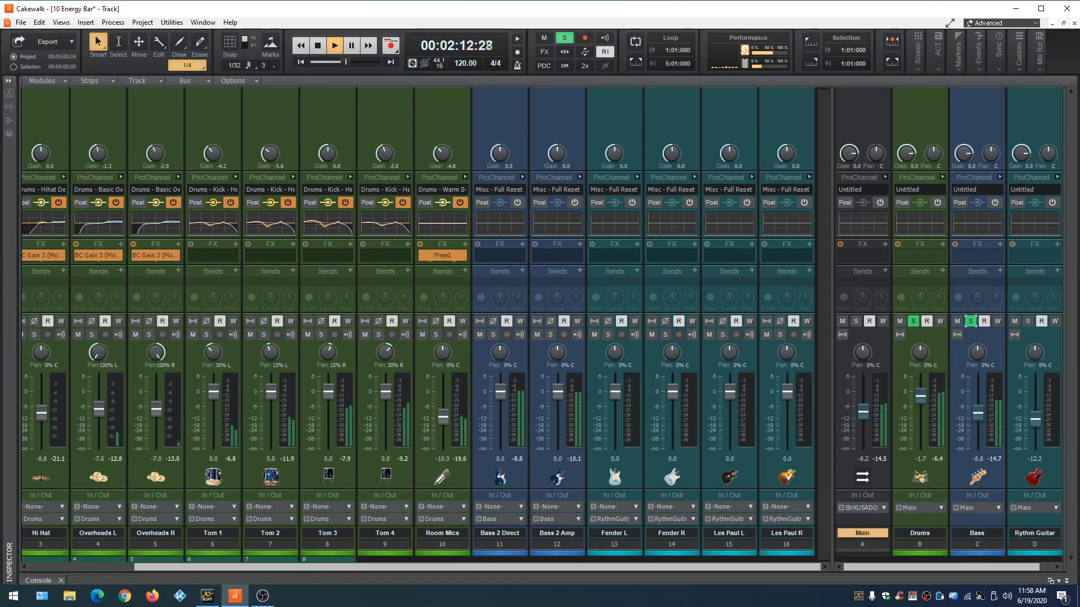
pyautogui.click(493, 334)
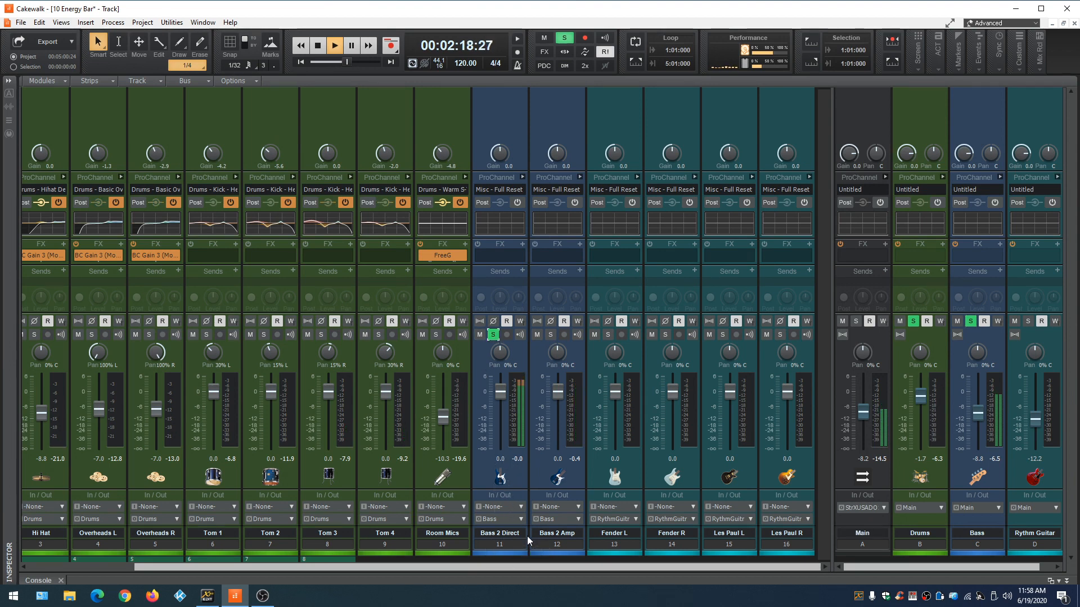
# Compare Bass 2 Direct and Bass 2 Amp by alternating their solos, leaving only Bass 2 Amp soloed
pyautogui.click(551, 335)
pyautogui.click(493, 335)
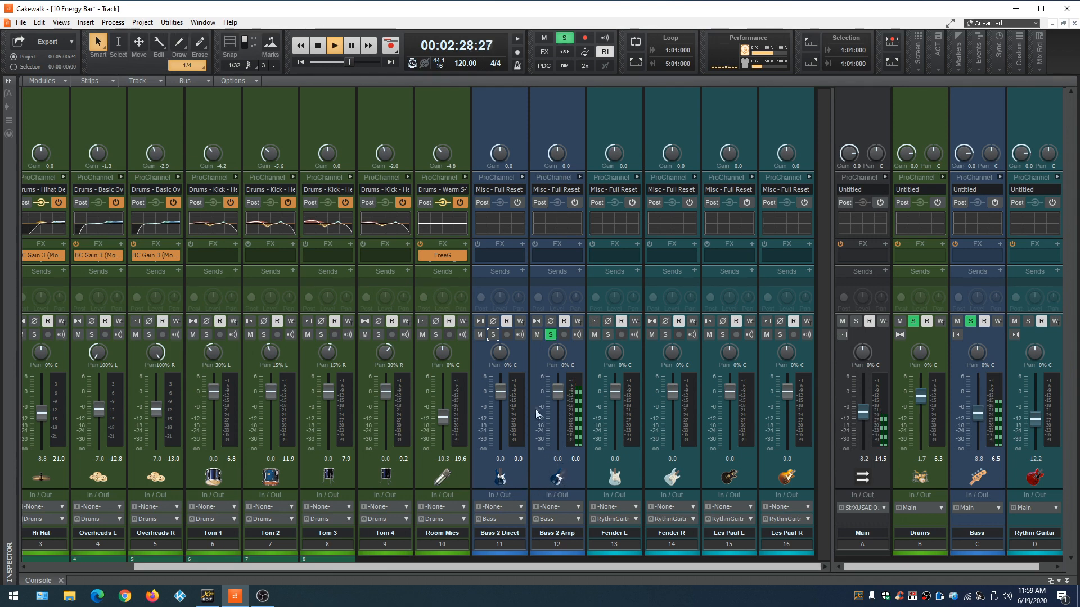
pyautogui.click(493, 335)
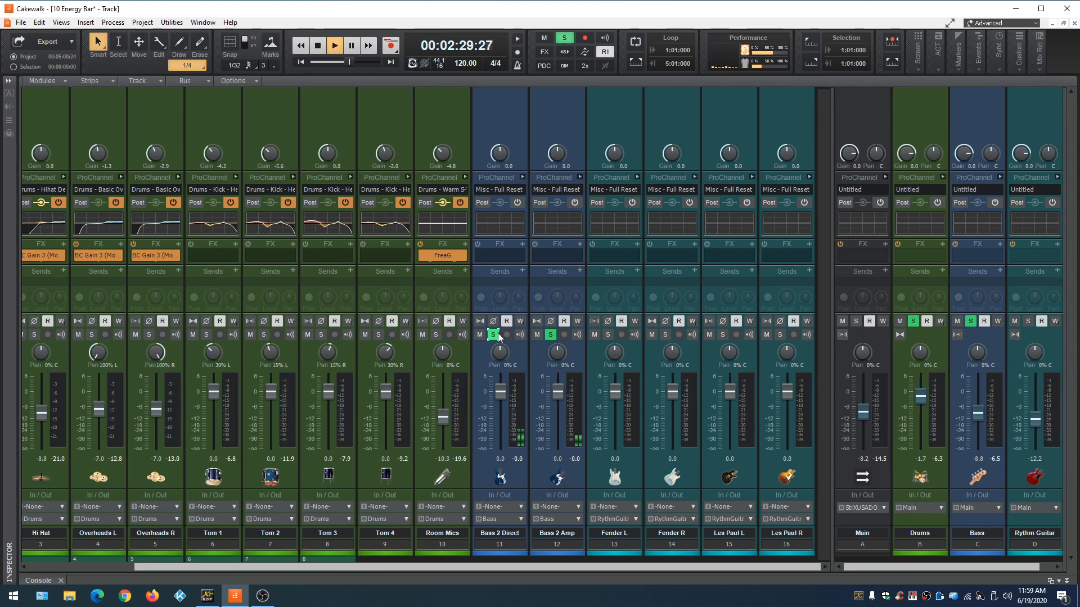
pyautogui.click(551, 334)
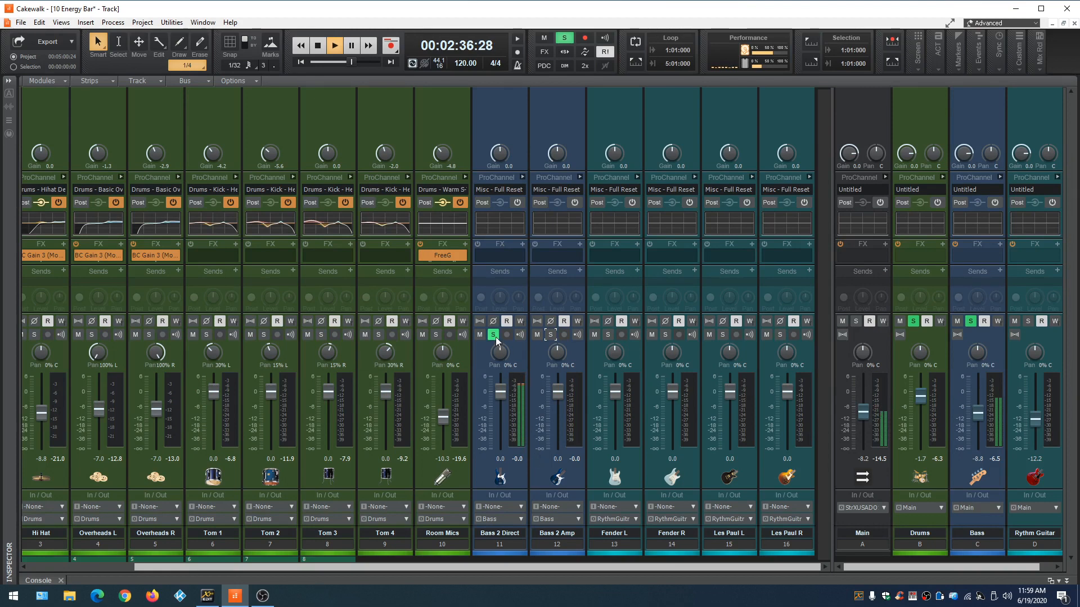
pyautogui.click(550, 334)
pyautogui.click(497, 335)
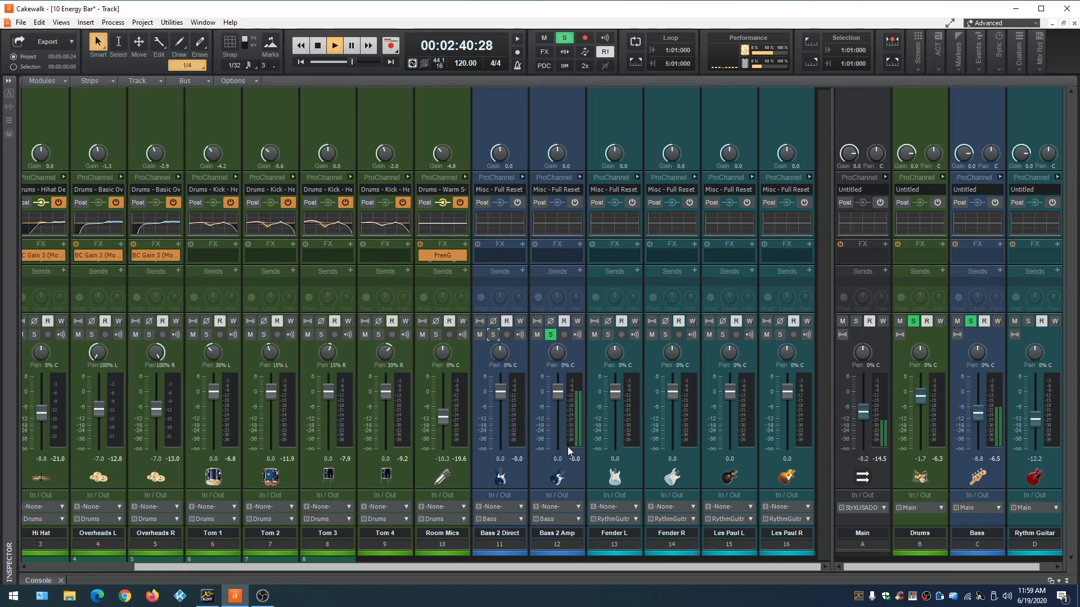
# Set the Bass 2 Amp meter to the 12 dB range, restart playback and lower the track's input gain to -6.3
pyautogui.rightClick(573, 418)
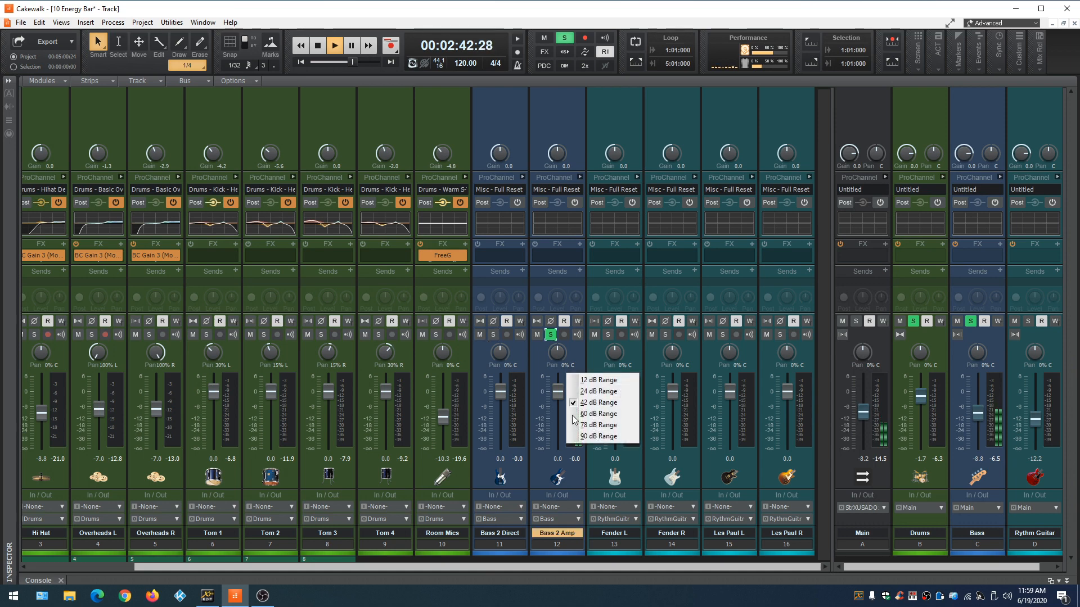
pyautogui.click(586, 382)
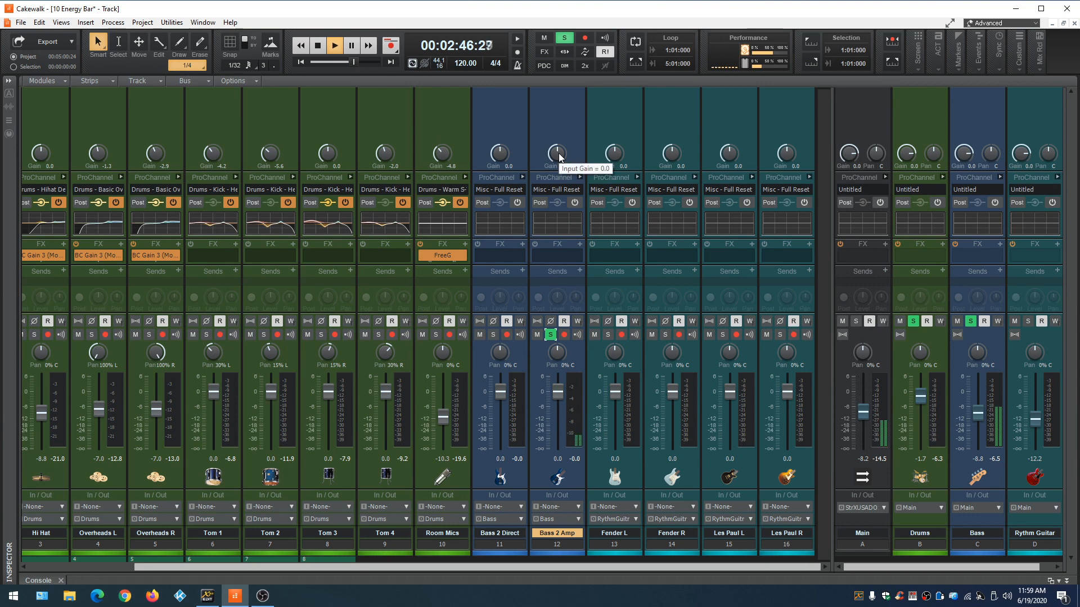
pyautogui.press('space')
pyautogui.press('space')
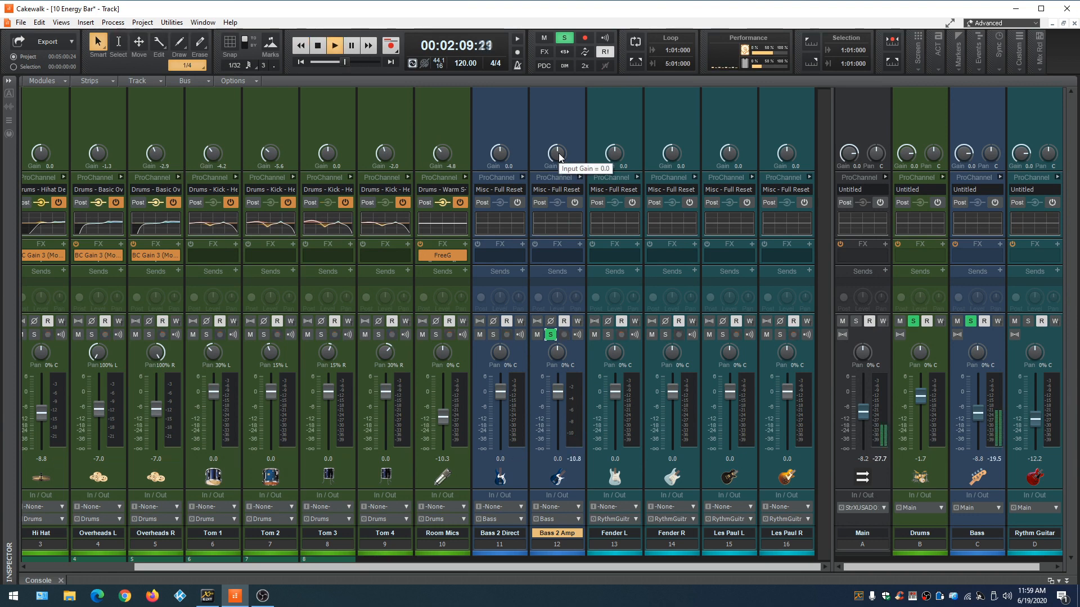
pyautogui.click(554, 156)
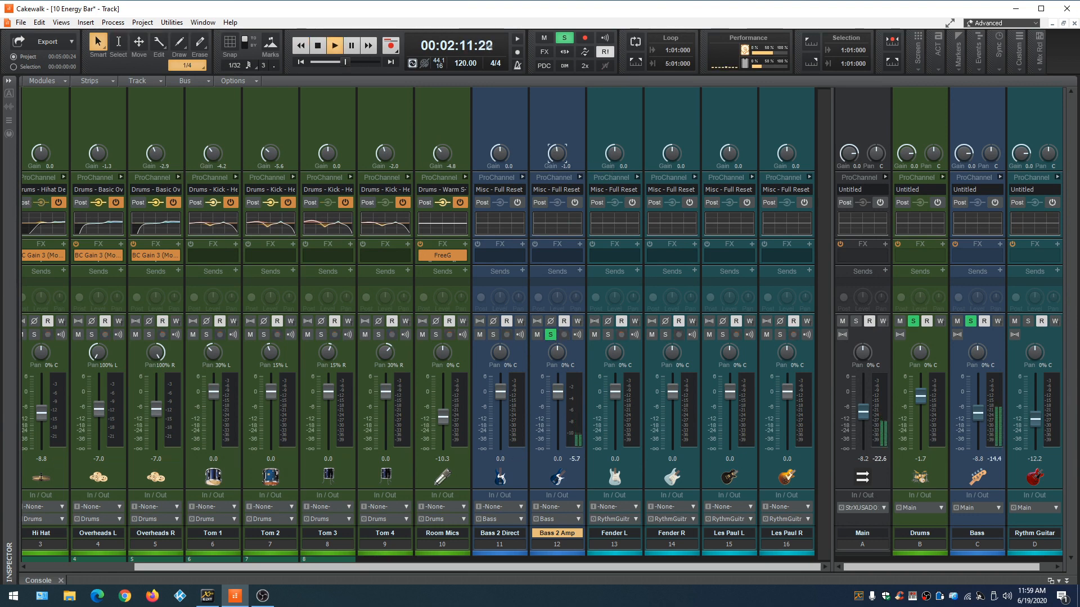
pyautogui.moveTo(554, 156); pyautogui.dragTo(554, 157)
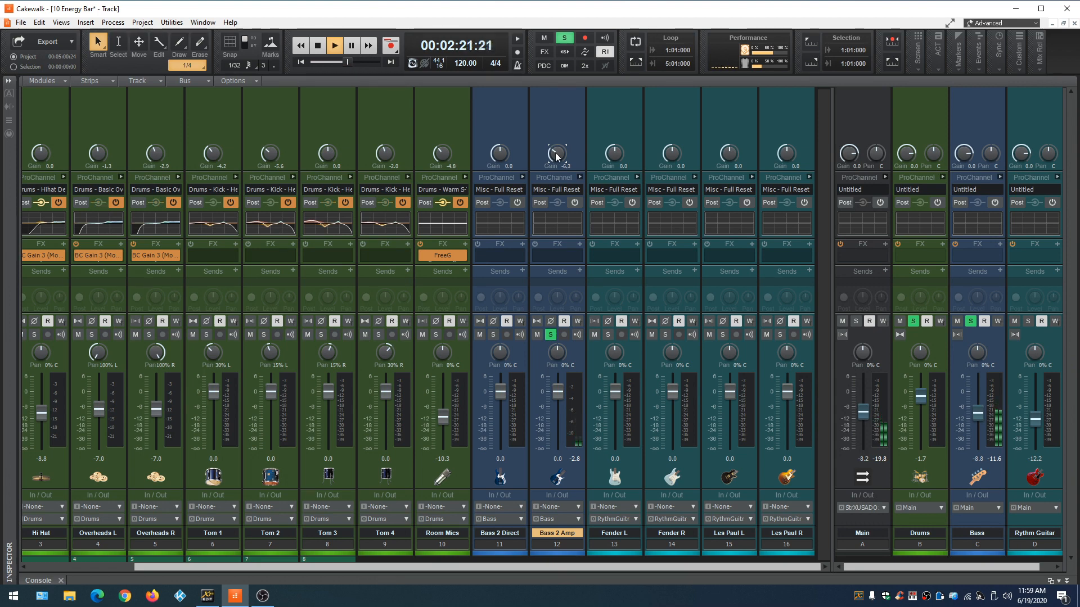
# Expand the Bass 2 Amp ProChannel and load the preset Bass - Basic Setup 1.pcp
pyautogui.click(579, 177)
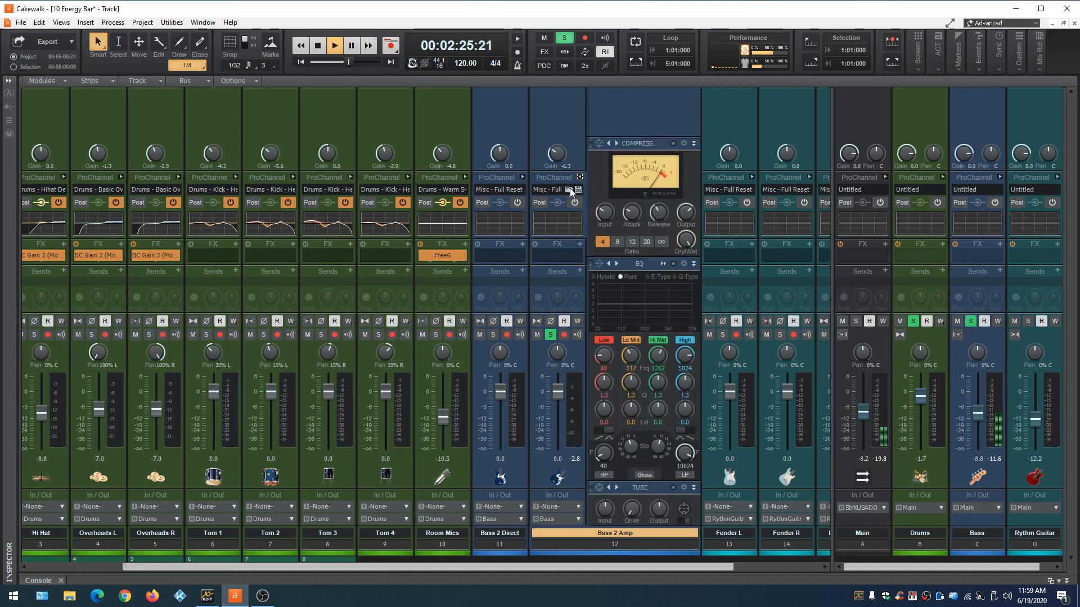
pyautogui.click(569, 190)
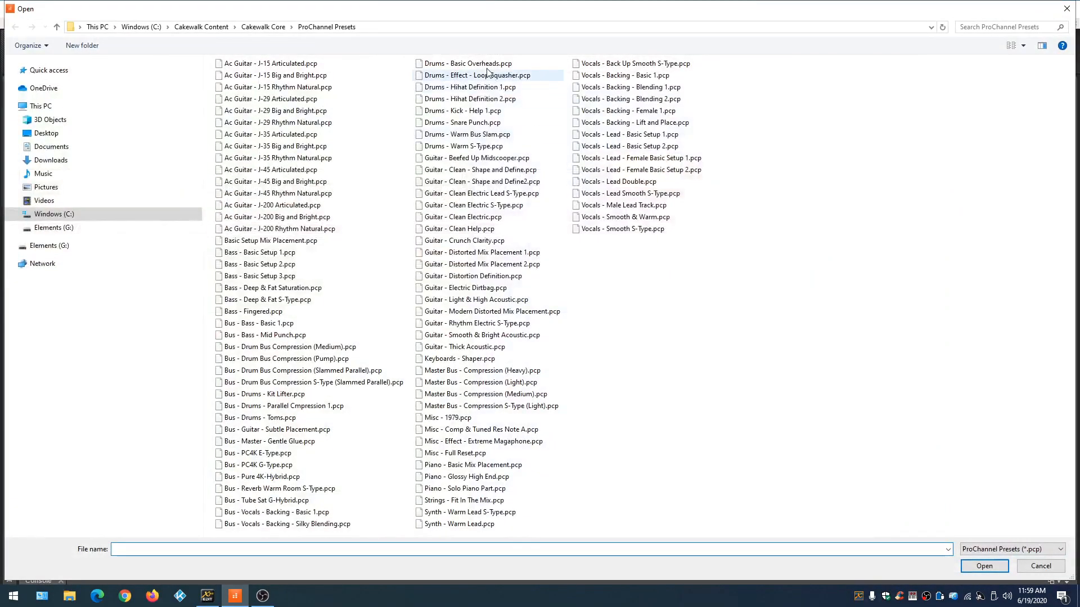
pyautogui.click(280, 255)
pyautogui.click(964, 572)
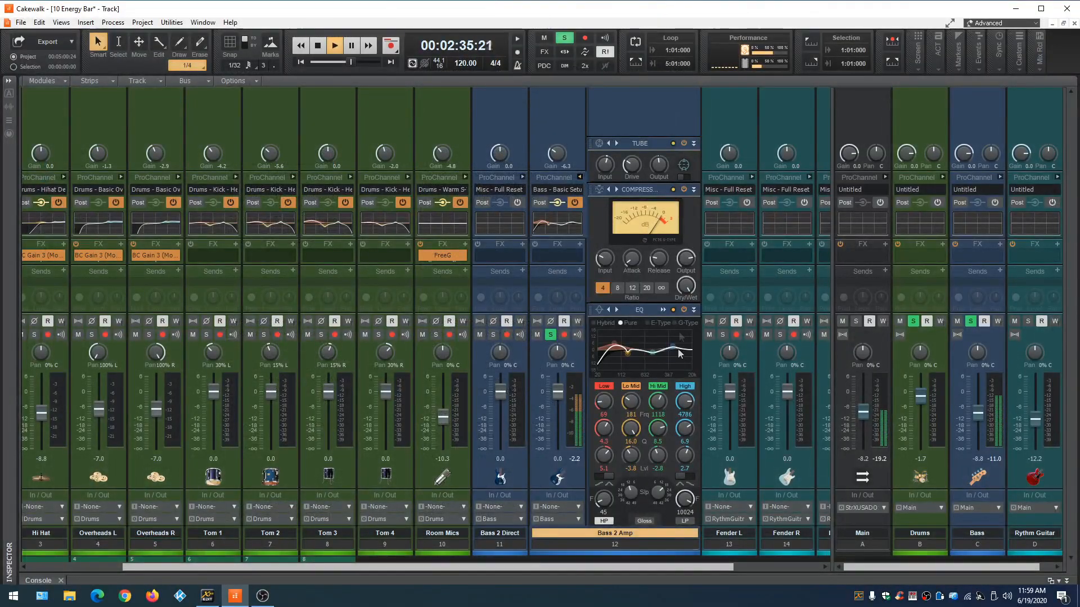
# Try other EQ presets on Bass 2 Amp and reload the ProChannel preset Bass - Basic Setup 1.pcp
pyautogui.click(617, 311)
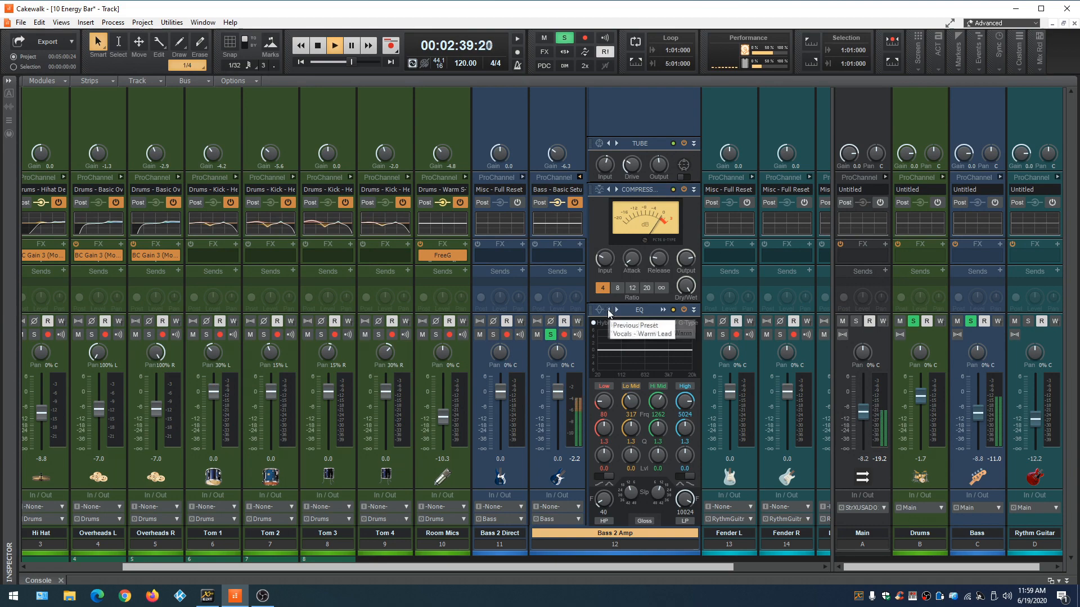
pyautogui.click(616, 311)
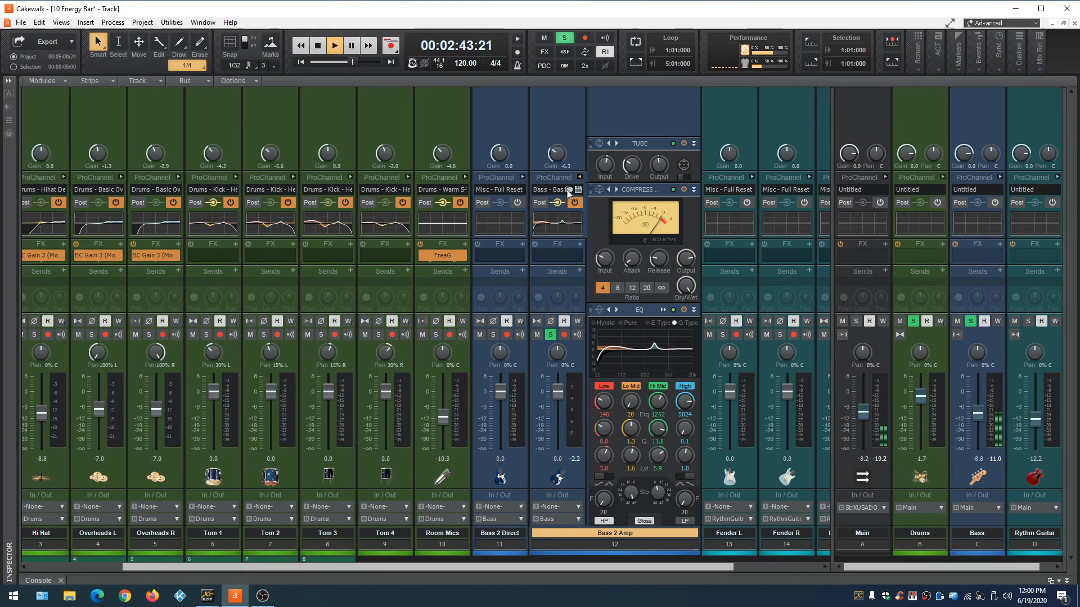
pyautogui.click(567, 190)
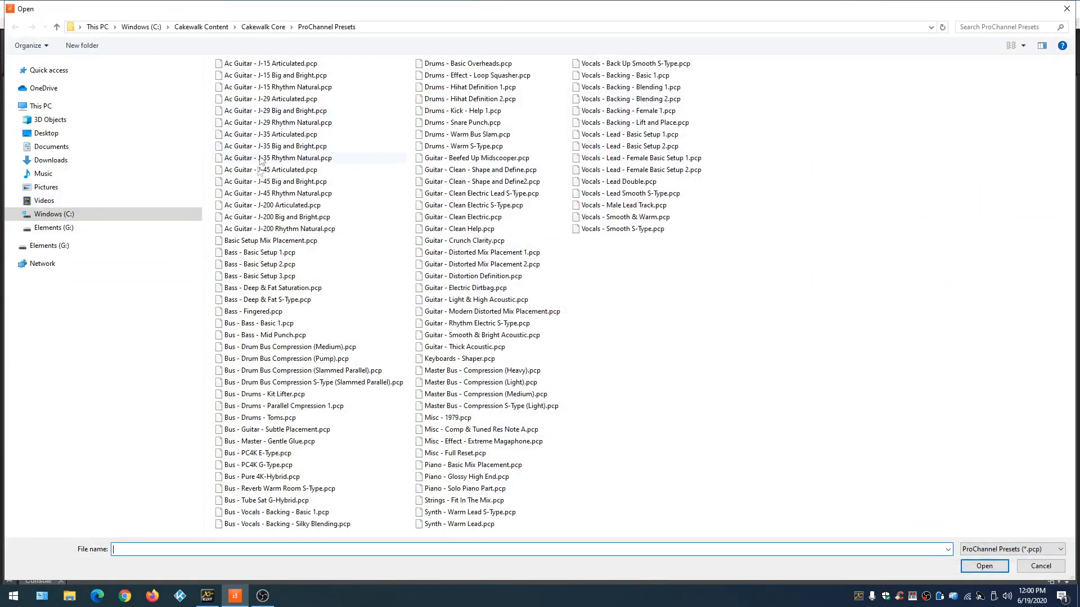
pyautogui.click(256, 253)
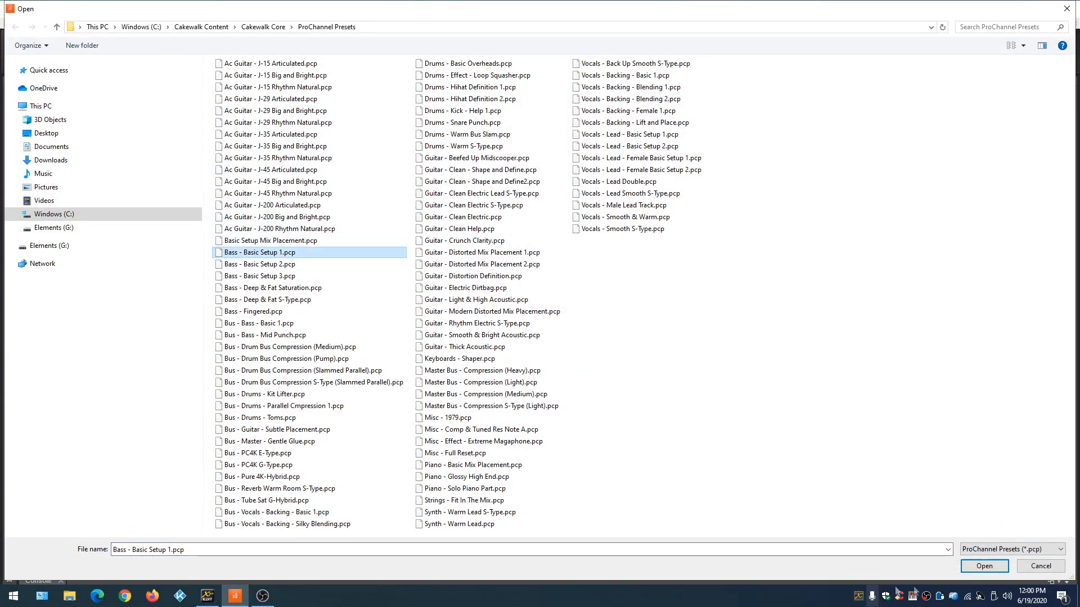
pyautogui.click(984, 565)
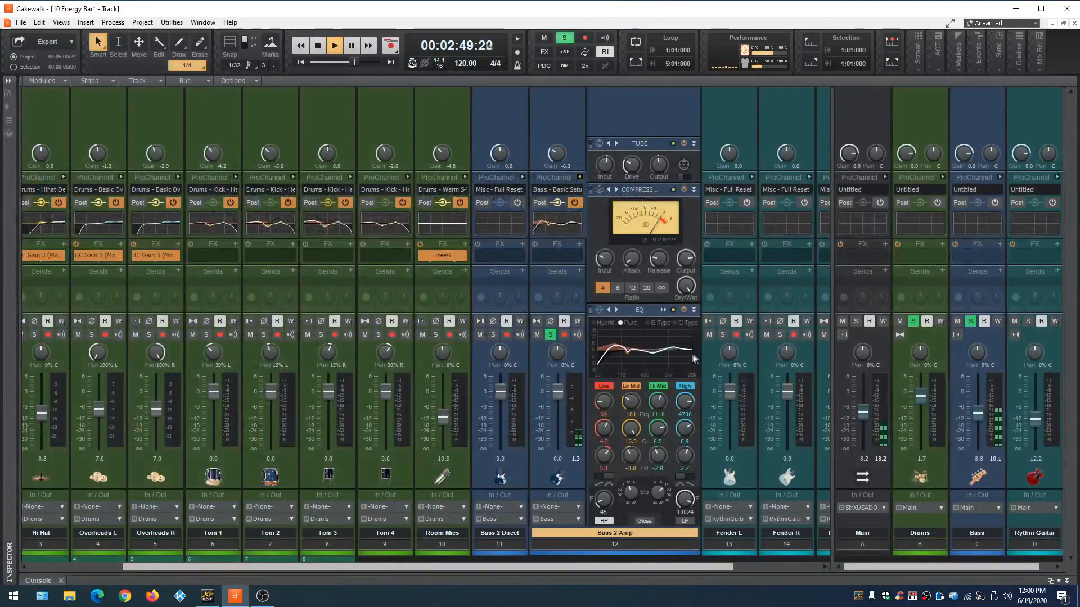
# Open the full QuadCurve Equalizer for Bass 2 Amp, reset the High band gain to 0.0 and enable the low-pass filter
pyautogui.click(662, 310)
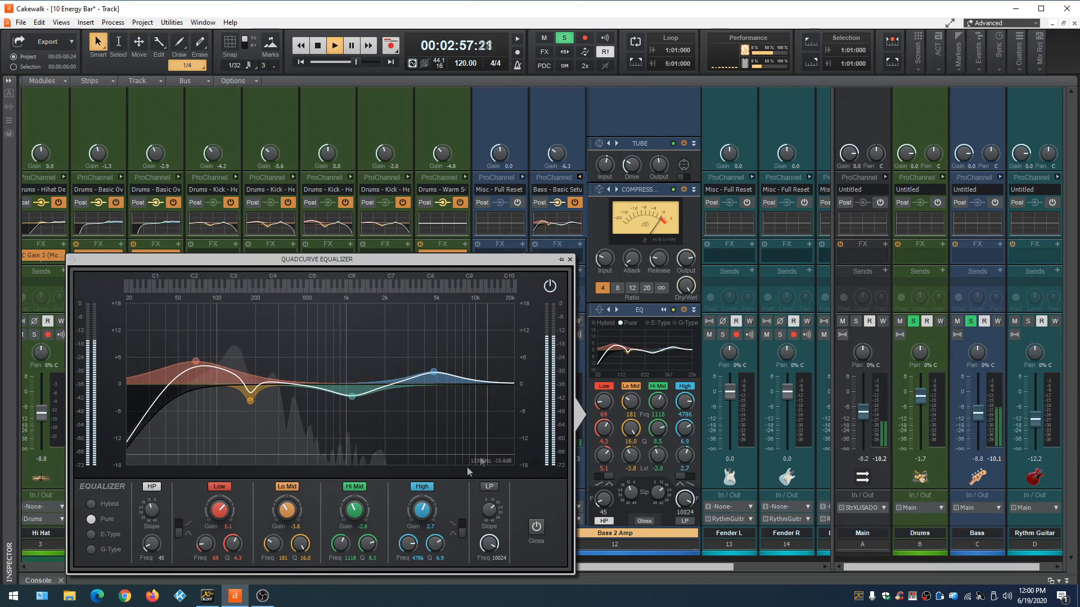
pyautogui.doubleClick(421, 512)
pyautogui.click(489, 486)
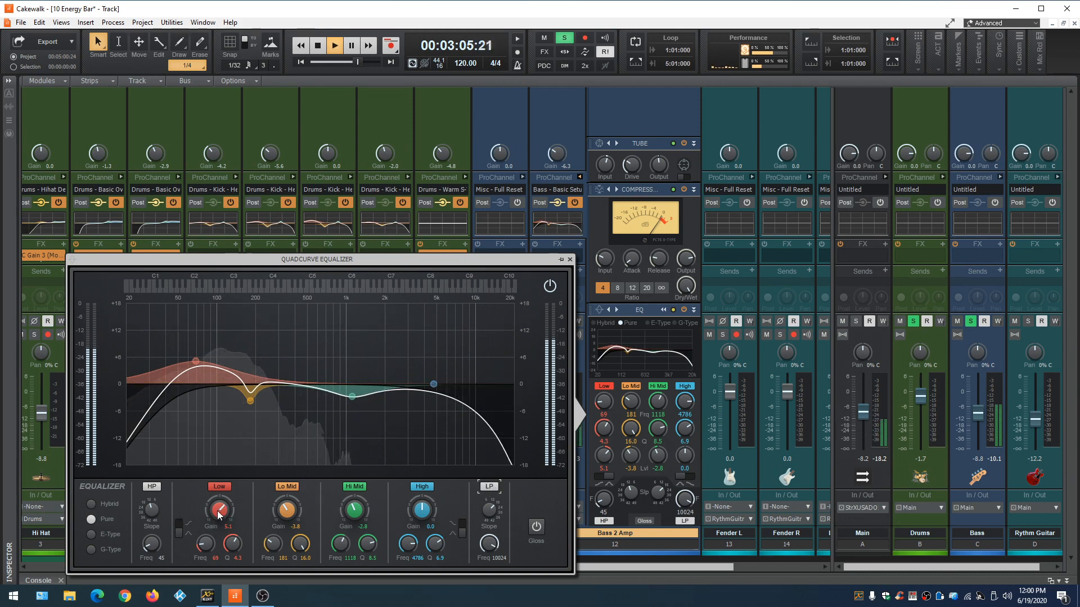
# Lower the equalizer's Low band gain to 2.8 and set the high-pass filter frequency to 31
pyautogui.moveTo(218, 515); pyautogui.dragTo(218, 529)
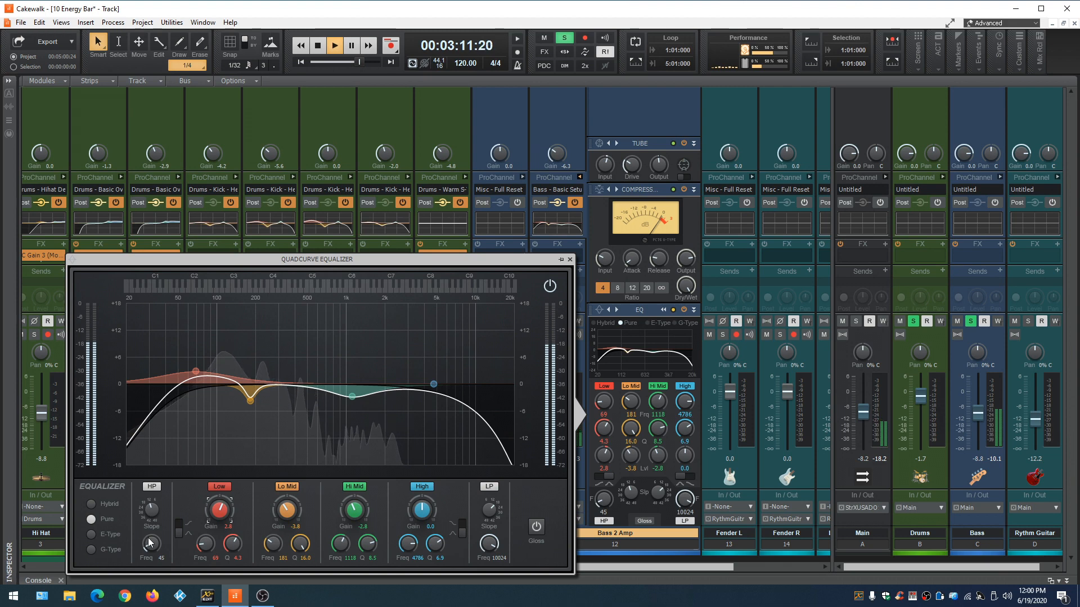
pyautogui.moveTo(151, 544); pyautogui.dragTo(151, 544)
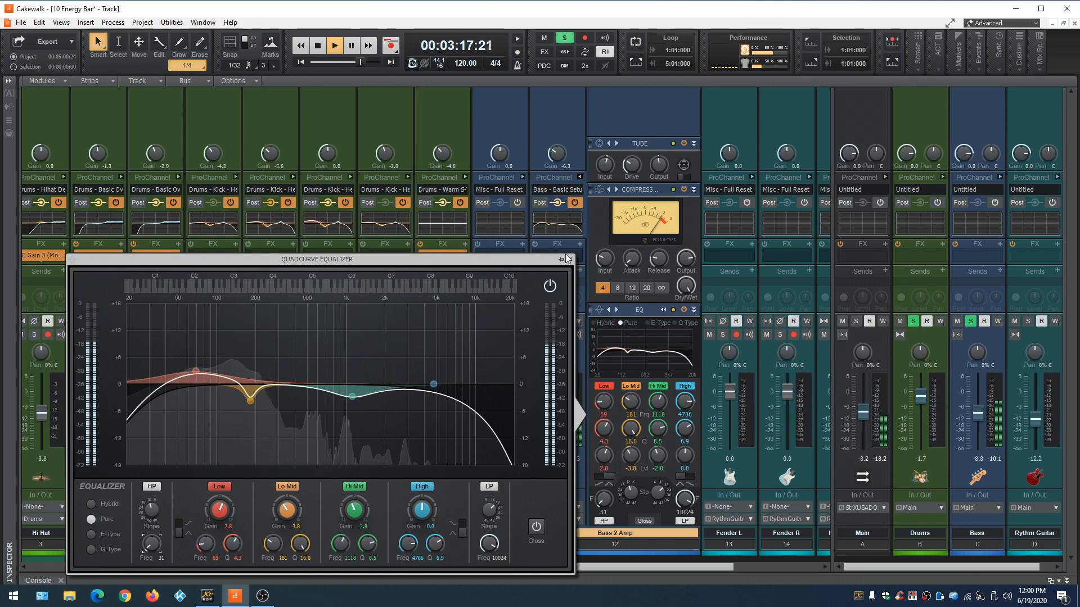
# Close the equalizer window and remove the Tube module from Bass 2 Amp's ProChannel
pyautogui.click(569, 259)
pyautogui.rightClick(606, 144)
pyautogui.click(618, 172)
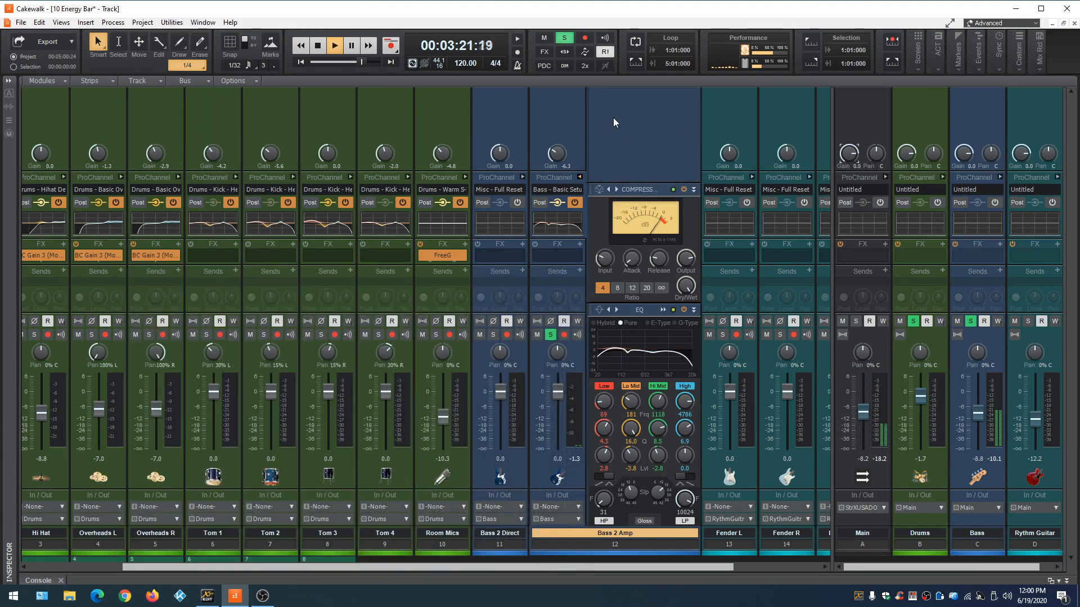
# Insert a Console Emulator Channel module in Bass 2 Amp's ProChannel, with drive at about 2.2 dB and component tolerance enabled
pyautogui.rightClick(614, 120)
pyautogui.moveTo(674, 125)
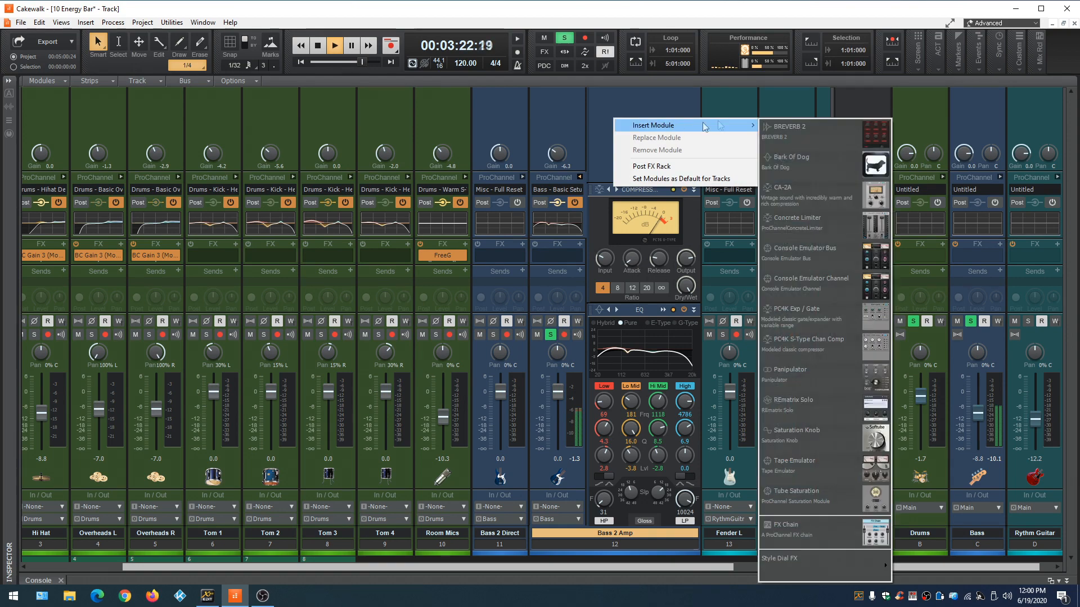
pyautogui.click(821, 293)
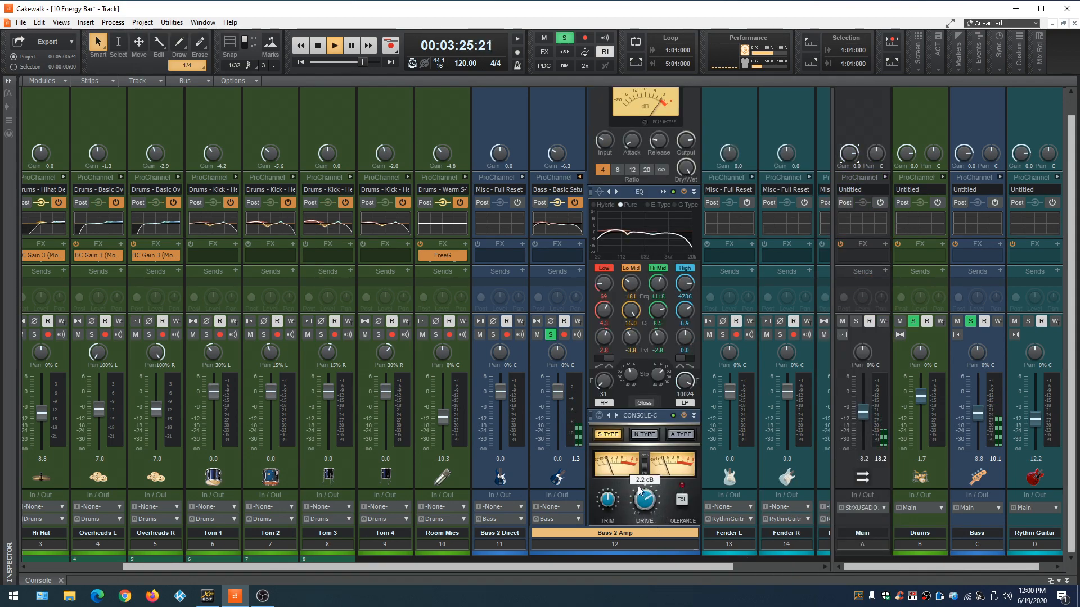
pyautogui.click(679, 501)
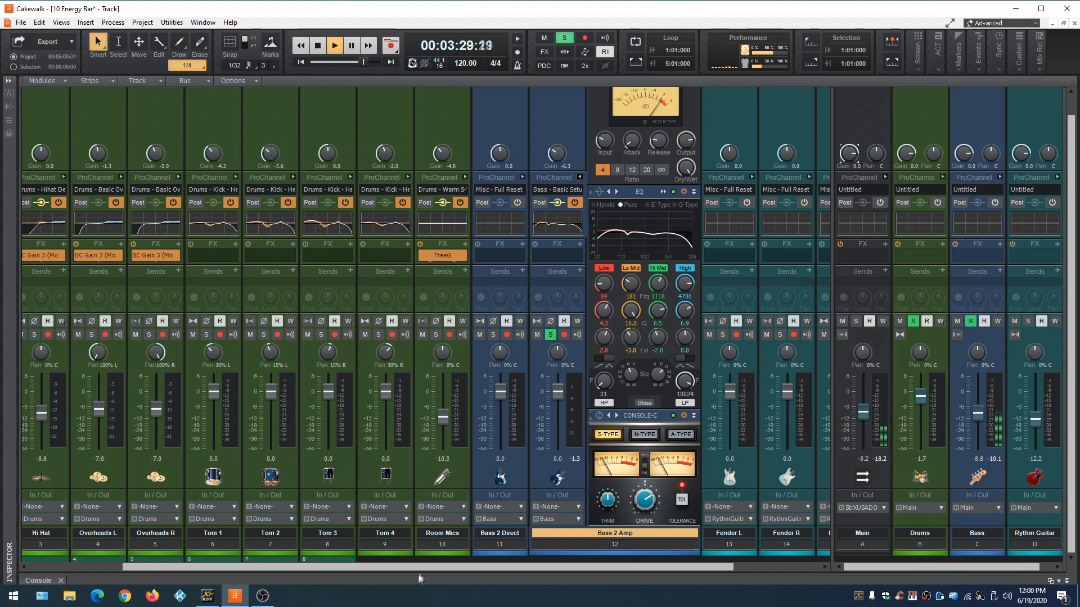
# Solo the Kick, expand its ProChannel and examine its low-frequency spectrum in the full QuadCurve Equalizer
pyautogui.moveTo(420, 568); pyautogui.dragTo(386, 568)
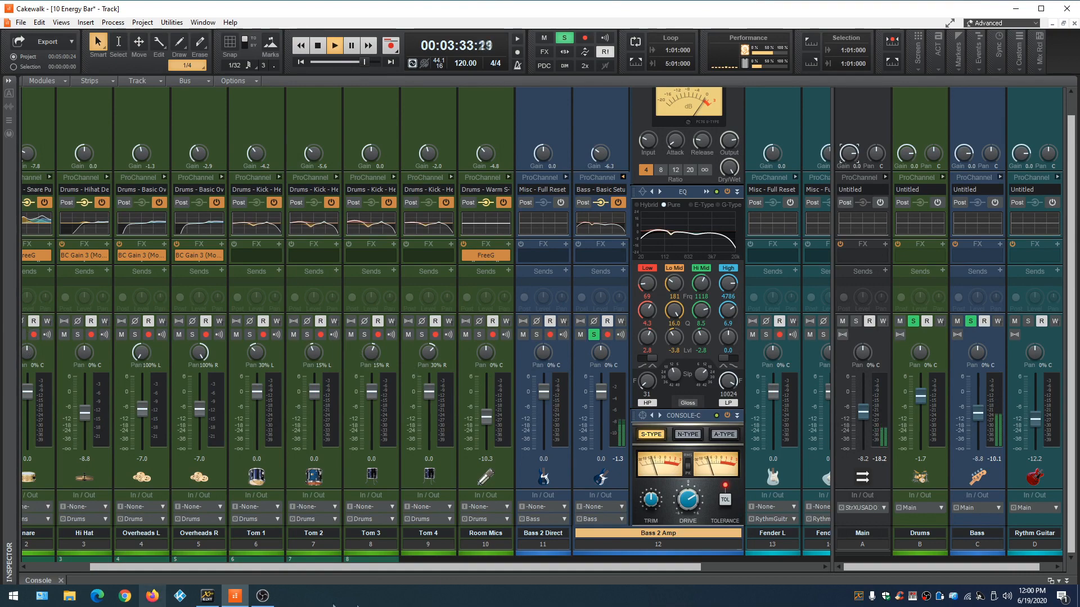
pyautogui.moveTo(341, 568); pyautogui.dragTo(153, 576)
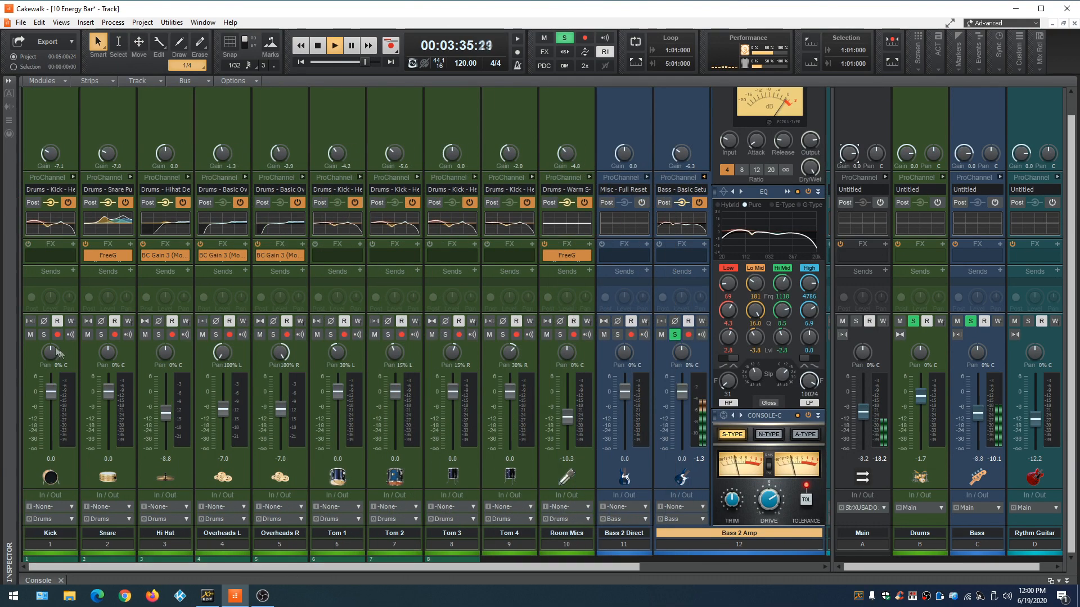
pyautogui.click(45, 335)
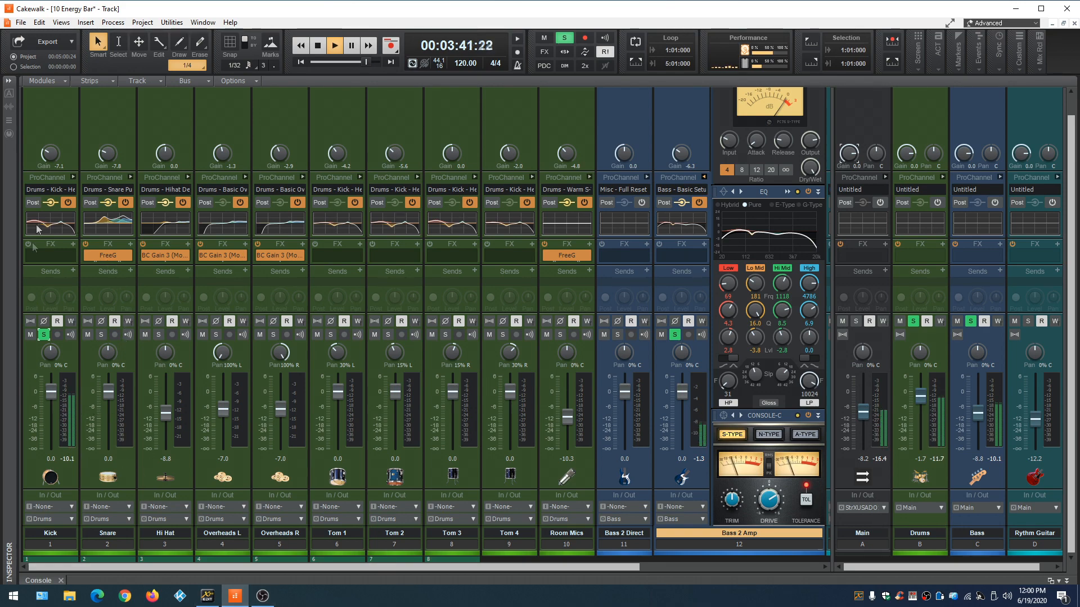
pyautogui.click(74, 177)
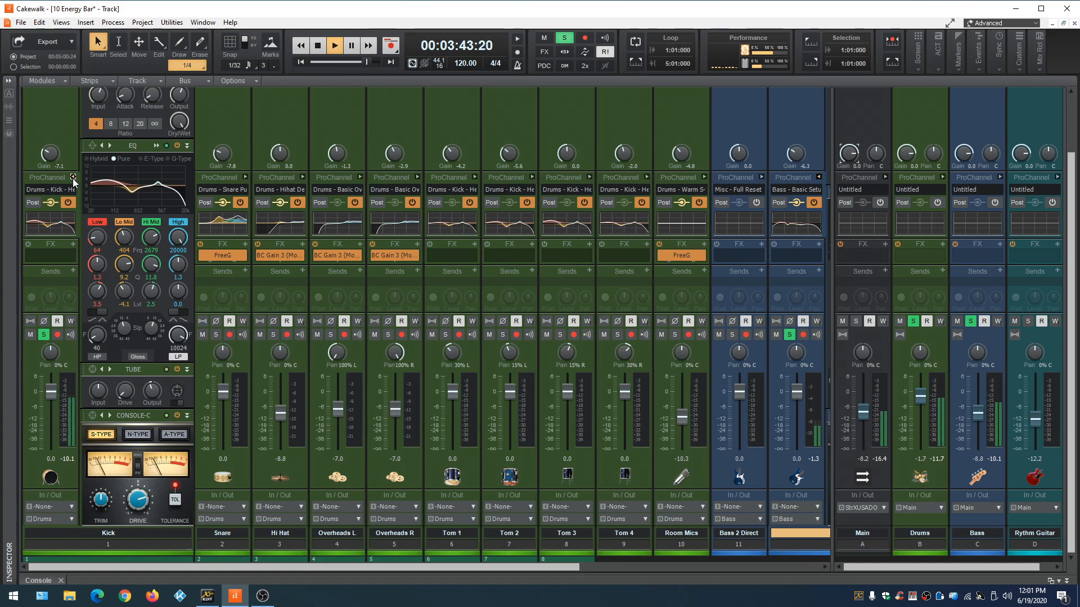
pyautogui.click(157, 145)
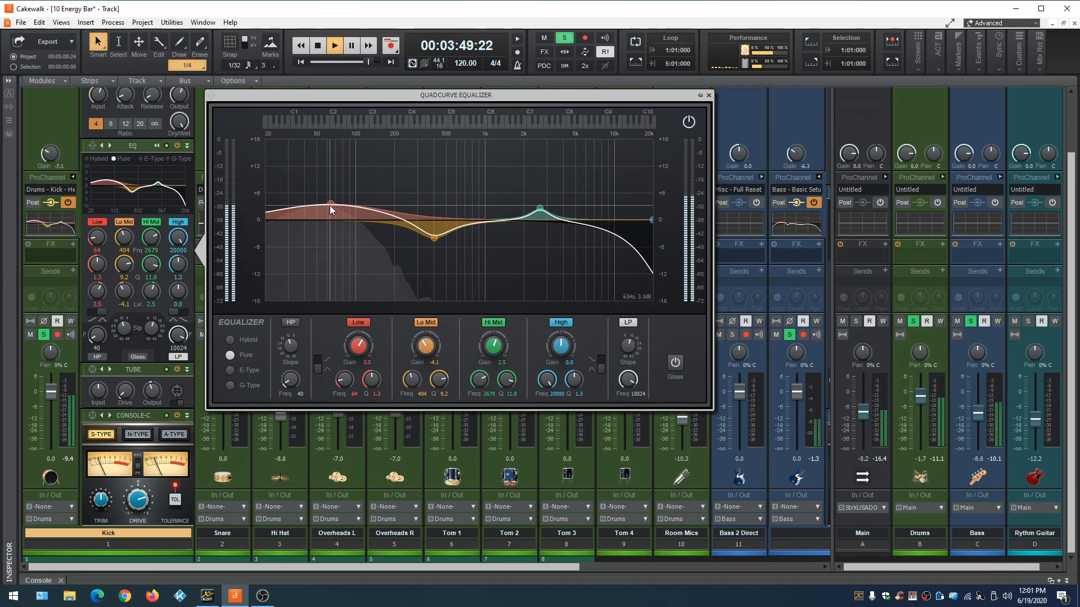
pyautogui.click(708, 95)
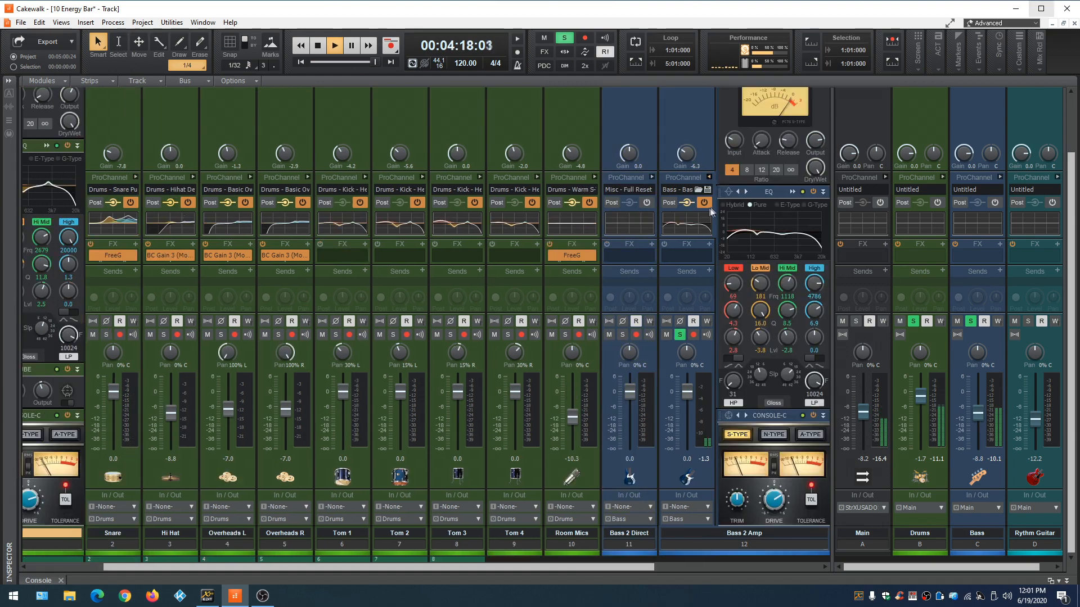
# Set the Low band frequency in Bass 2 Amp's full QuadCurve Equalizer to 92 and close the equalizer
pyautogui.click(793, 192)
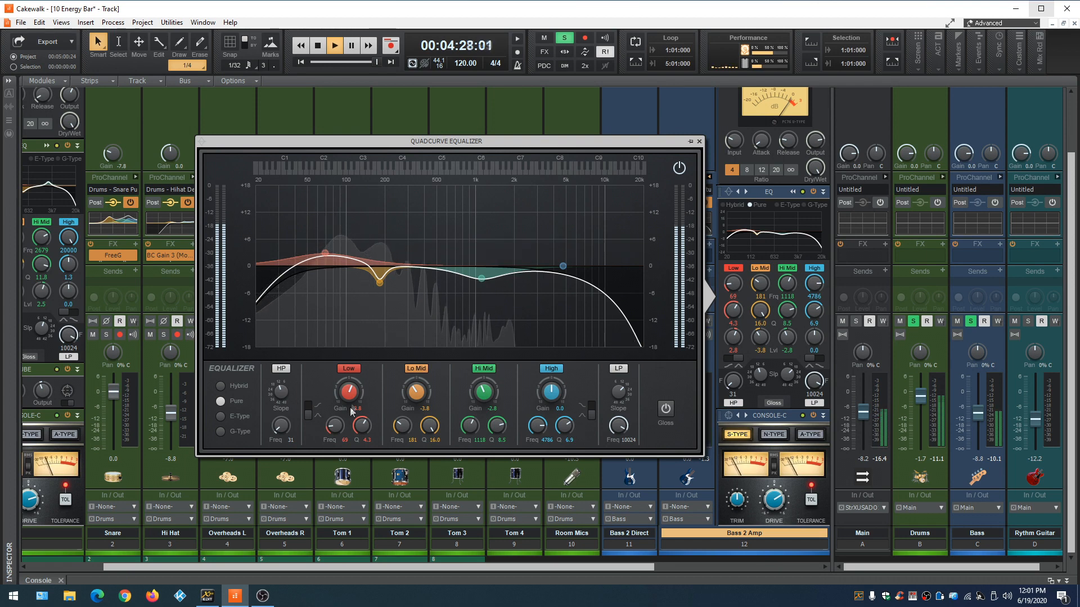
pyautogui.moveTo(335, 425); pyautogui.dragTo(335, 415)
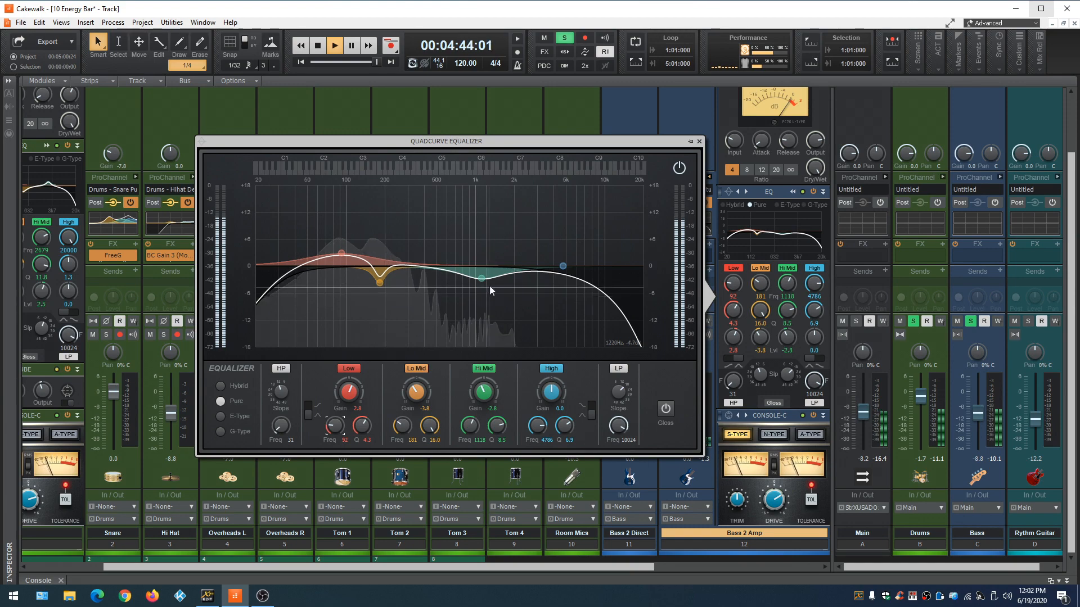
pyautogui.click(699, 141)
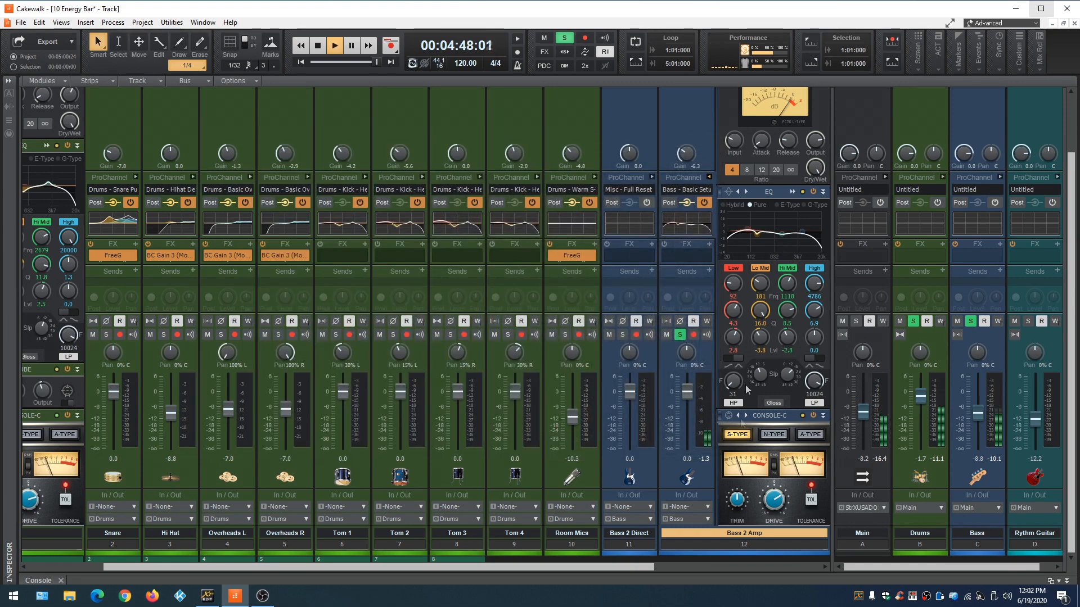
# Solo Bass 2 Direct with its ProChannel expanded and restart playback
pyautogui.click(623, 335)
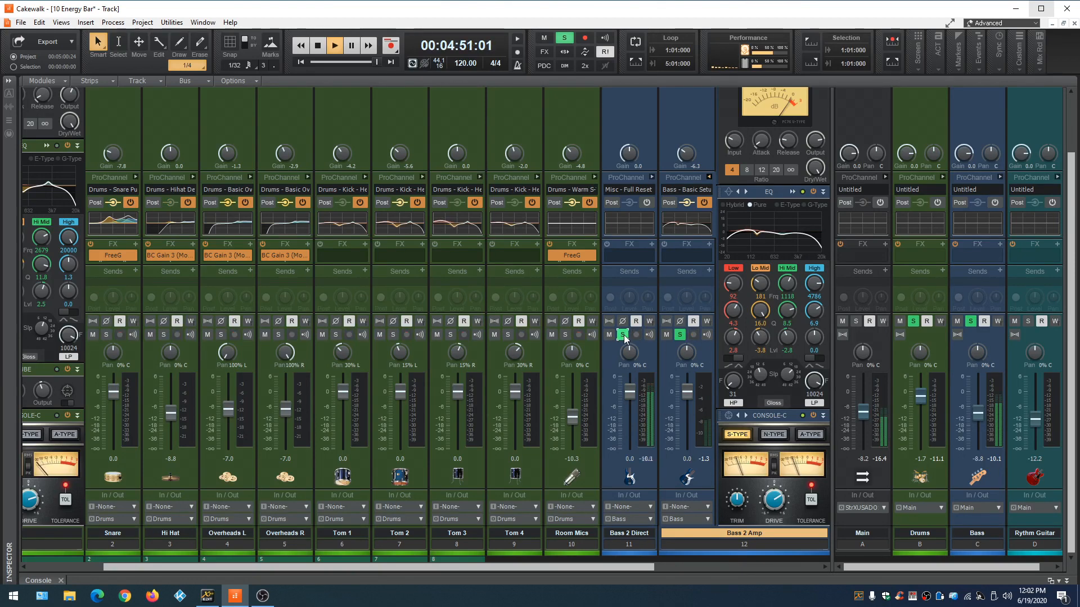
pyautogui.click(652, 176)
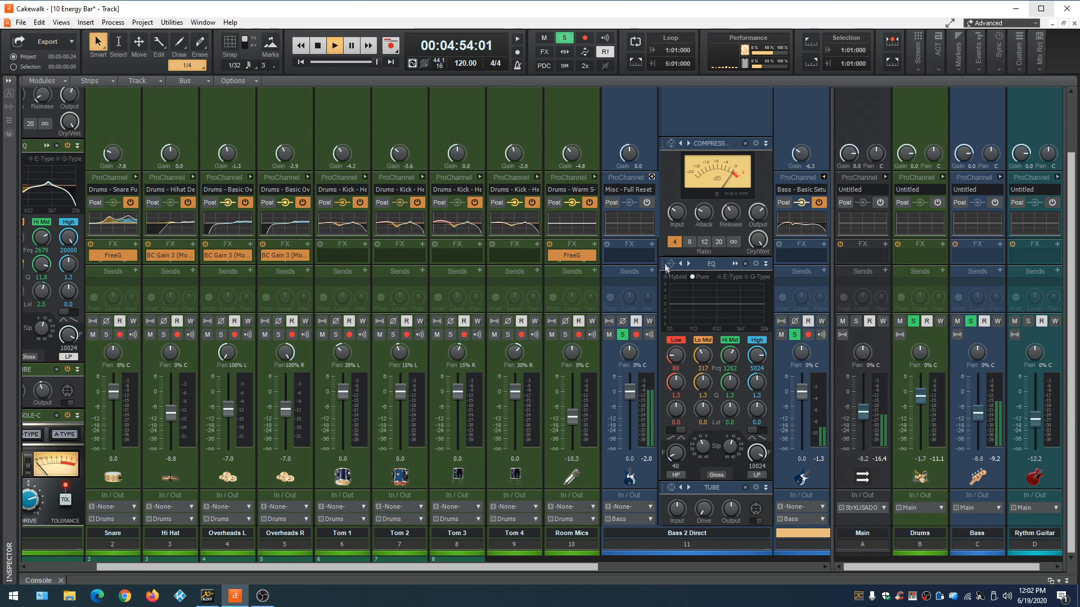
pyautogui.press('space')
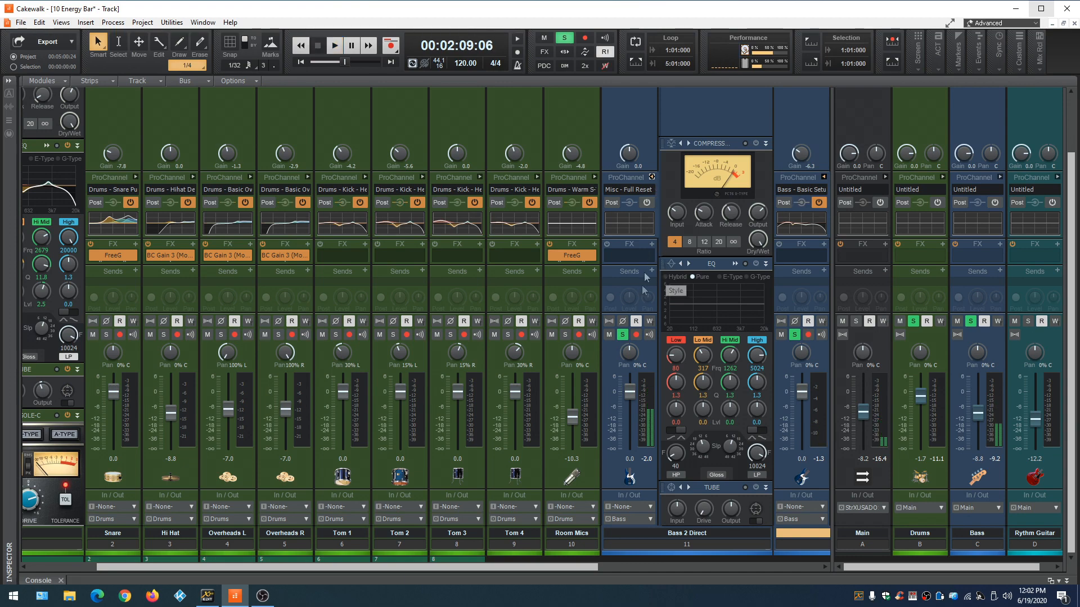
pyautogui.press('space')
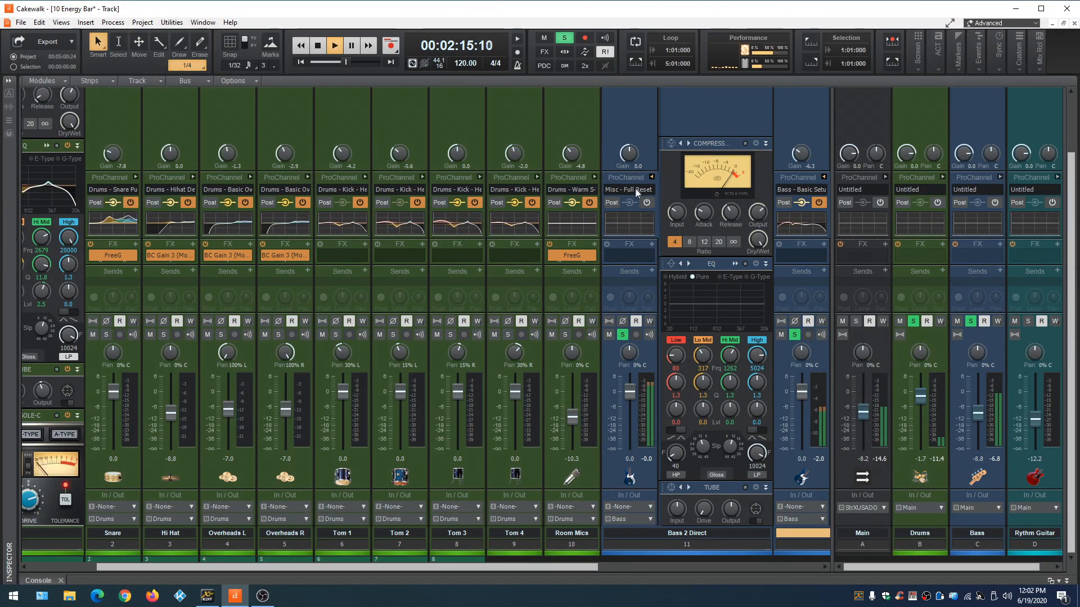
# Set Bass 2 Direct's meter to the 12 dB range and lower its input gain to -6.5
pyautogui.rightClick(642, 376)
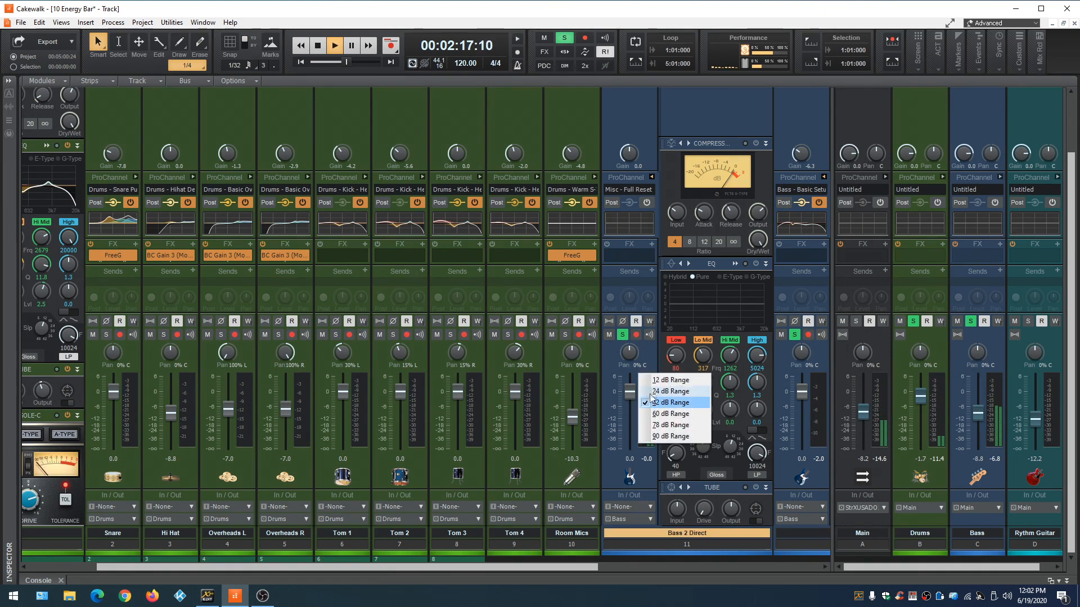
pyautogui.click(655, 381)
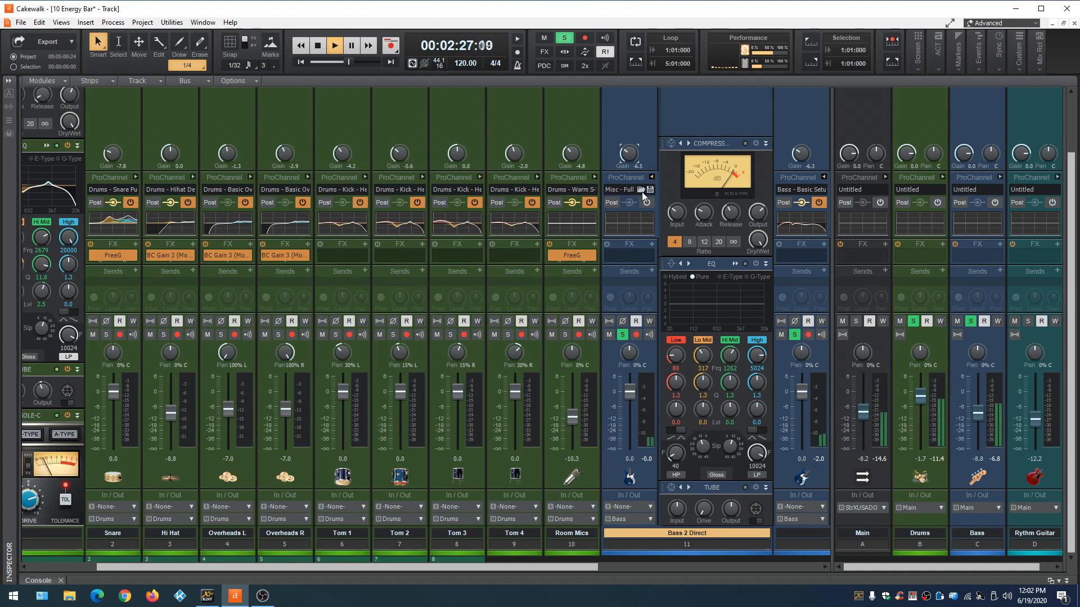
# Load the ProChannel preset Bass - Basic Setup 1.pcp on Bass 2 Direct
pyautogui.click(640, 190)
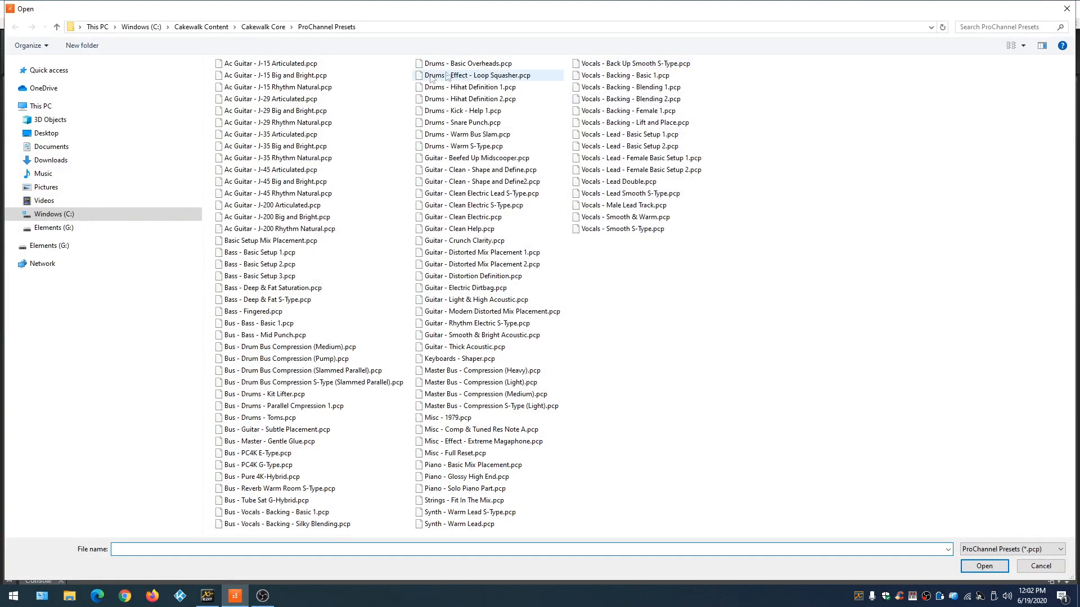
pyautogui.click(270, 252)
pyautogui.click(984, 566)
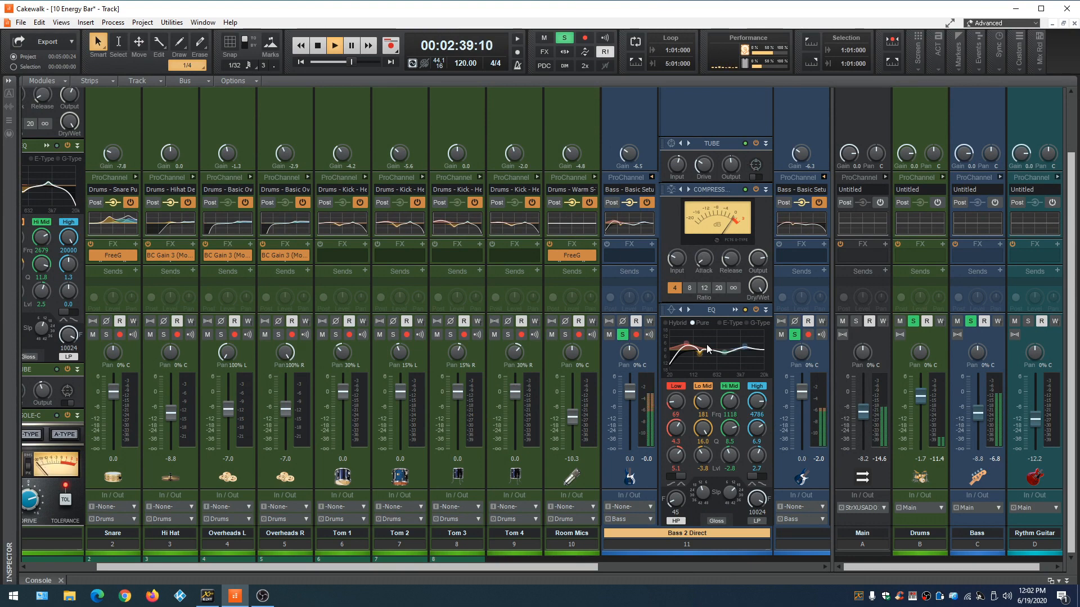
# Insert a Console Emulator Channel module in Bass 2 Direct's ProChannel
pyautogui.rightClick(699, 116)
pyautogui.moveTo(799, 123)
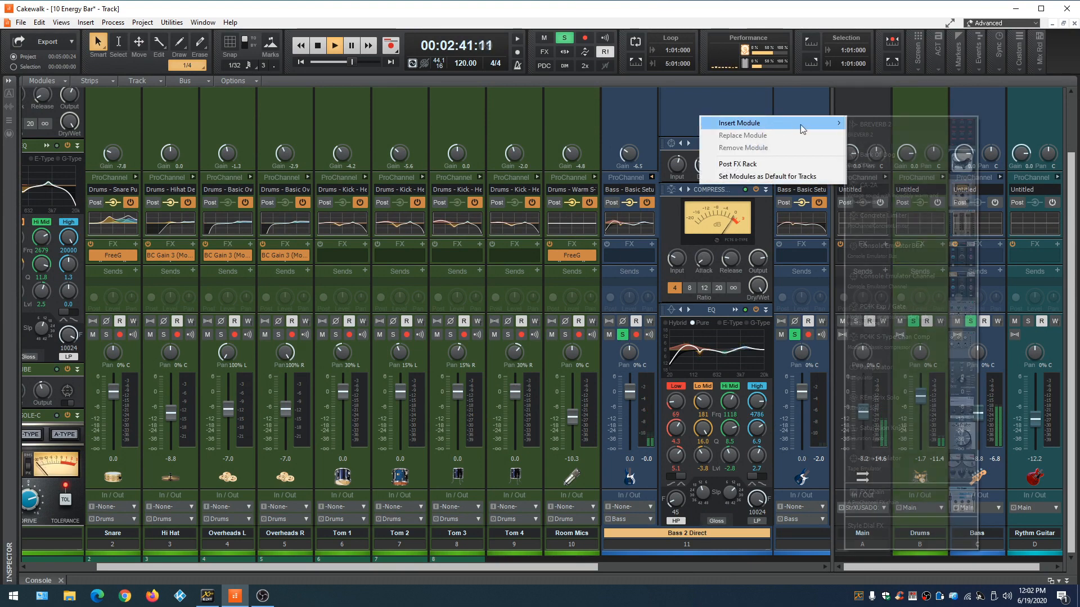
pyautogui.click(898, 277)
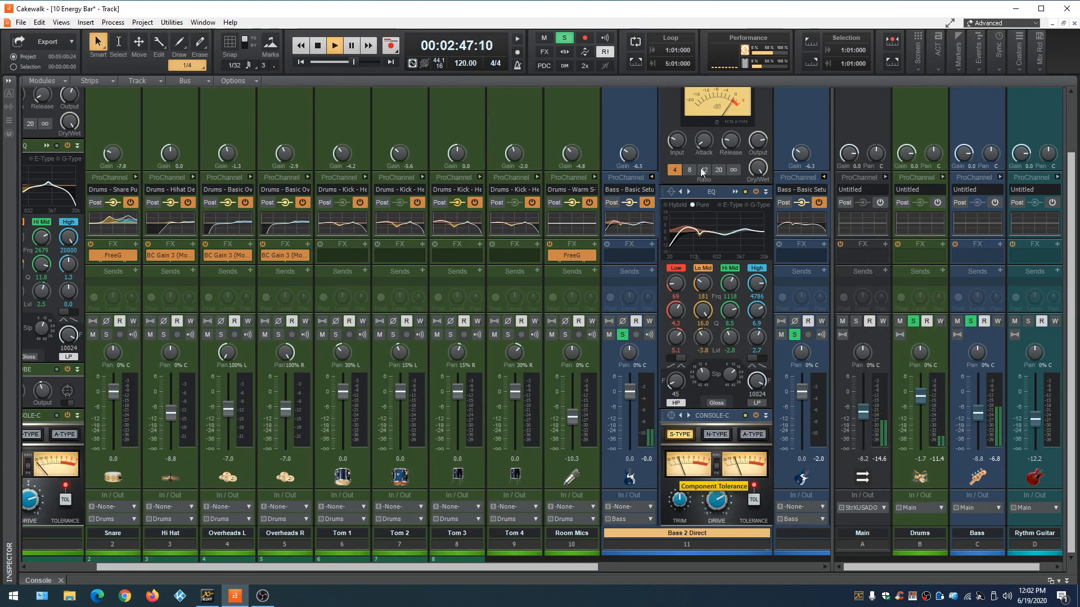
# In Bass 2 Direct's full QuadCurve Equalizer, set the high-pass filter frequency to 30 and the Low band frequency to about 90
pyautogui.click(733, 194)
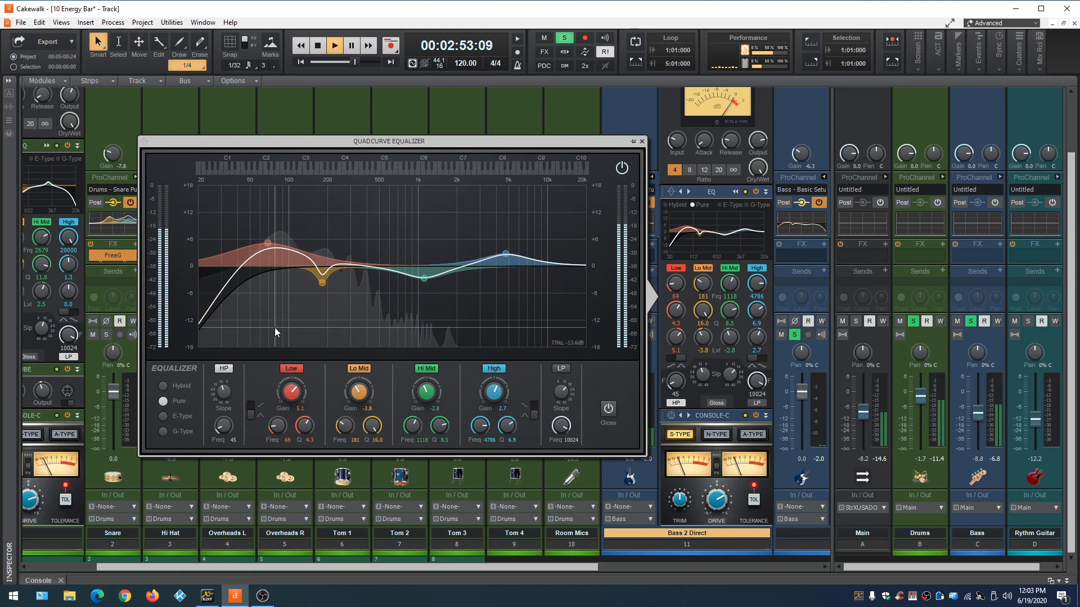
pyautogui.moveTo(220, 431); pyautogui.dragTo(220, 441)
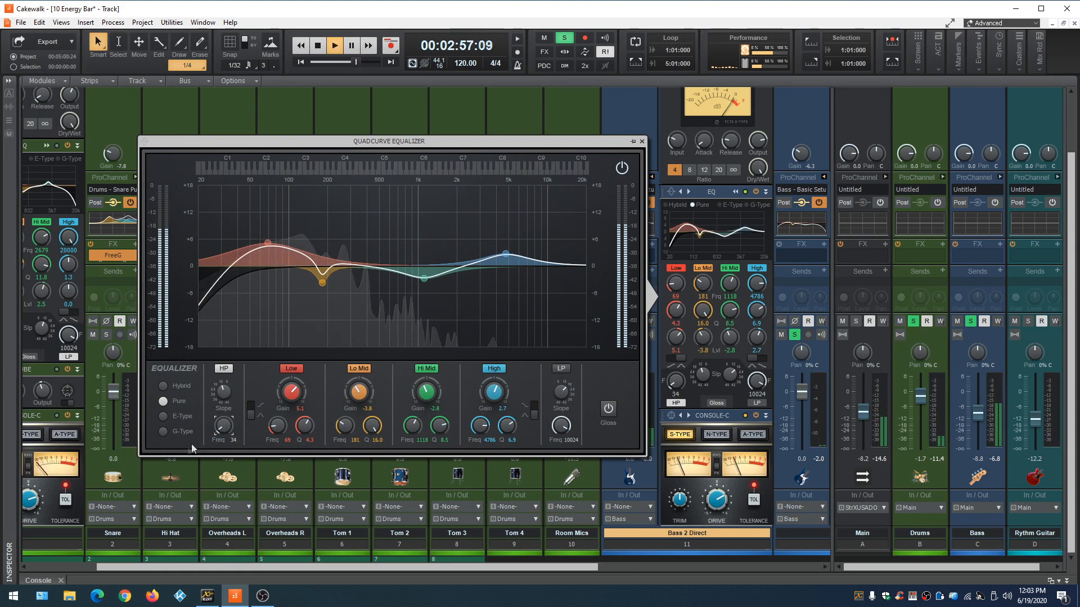
pyautogui.moveTo(218, 433); pyautogui.dragTo(273, 420)
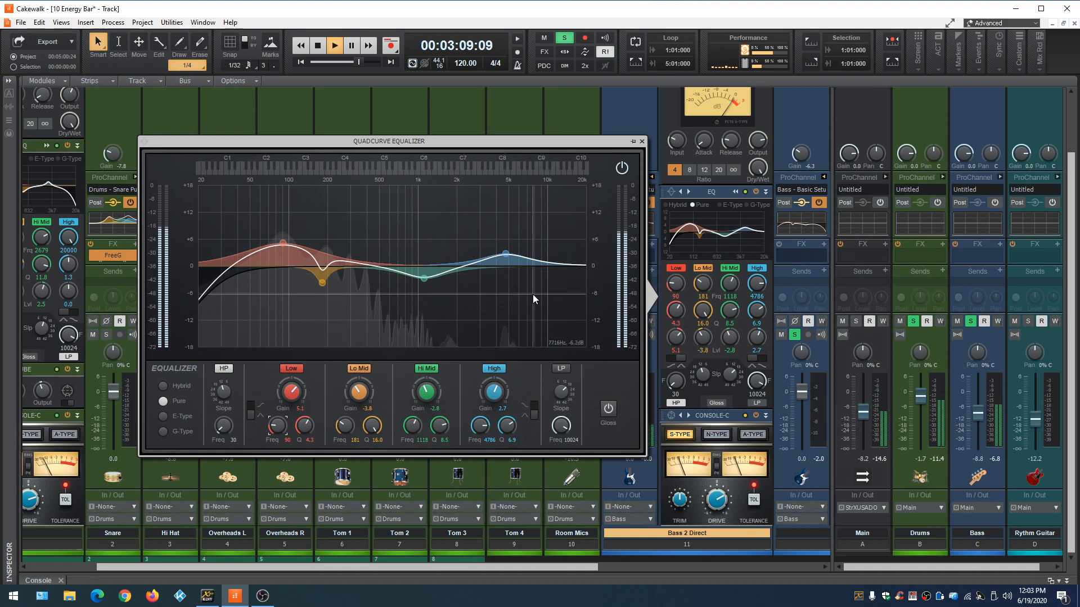
# Lower the equalizer's Lo Mid band gain to -4.3 on Bass 2 Direct and close the equalizer
pyautogui.click(358, 392)
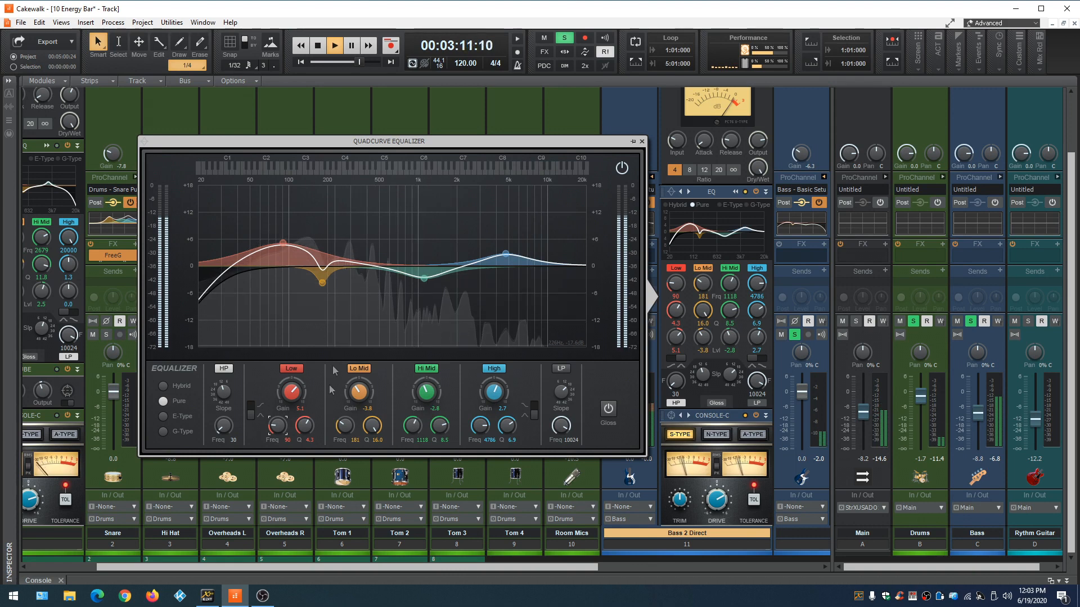
pyautogui.moveTo(358, 392); pyautogui.dragTo(358, 394)
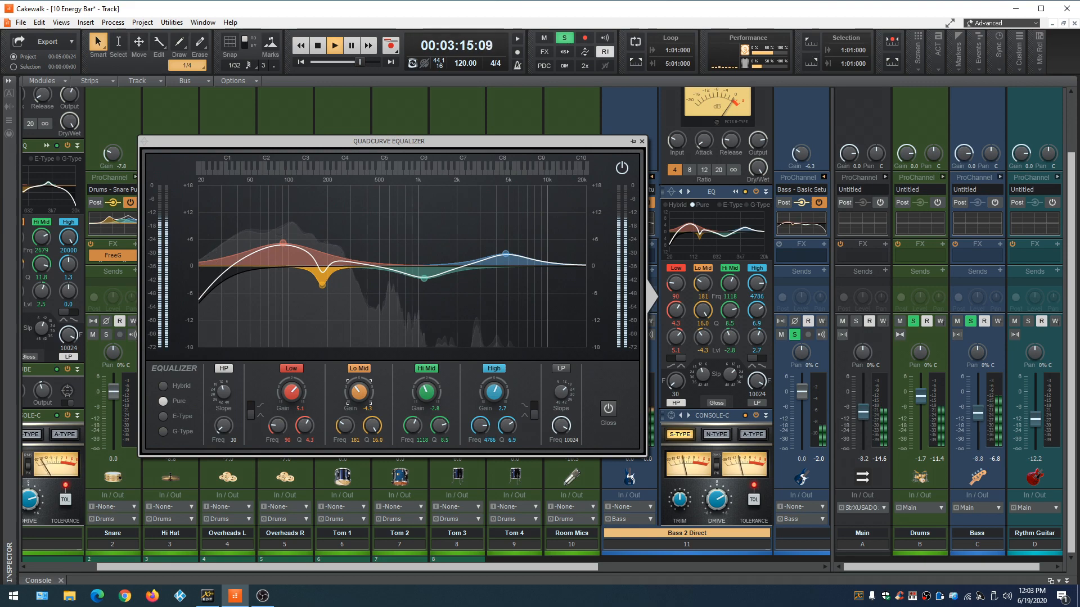
pyautogui.click(641, 142)
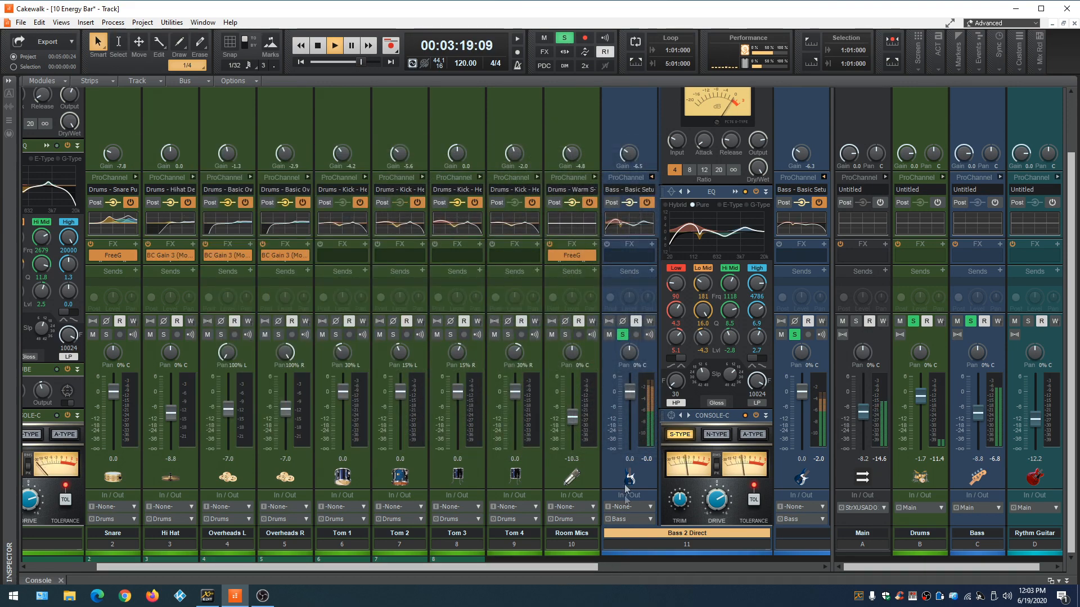
# Insert the BC Gain 3 (Mono) effect on Bass 2 Direct, set its gain to -7.00 dB and close the plug-in window
pyautogui.rightClick(626, 252)
pyautogui.moveTo(689, 263)
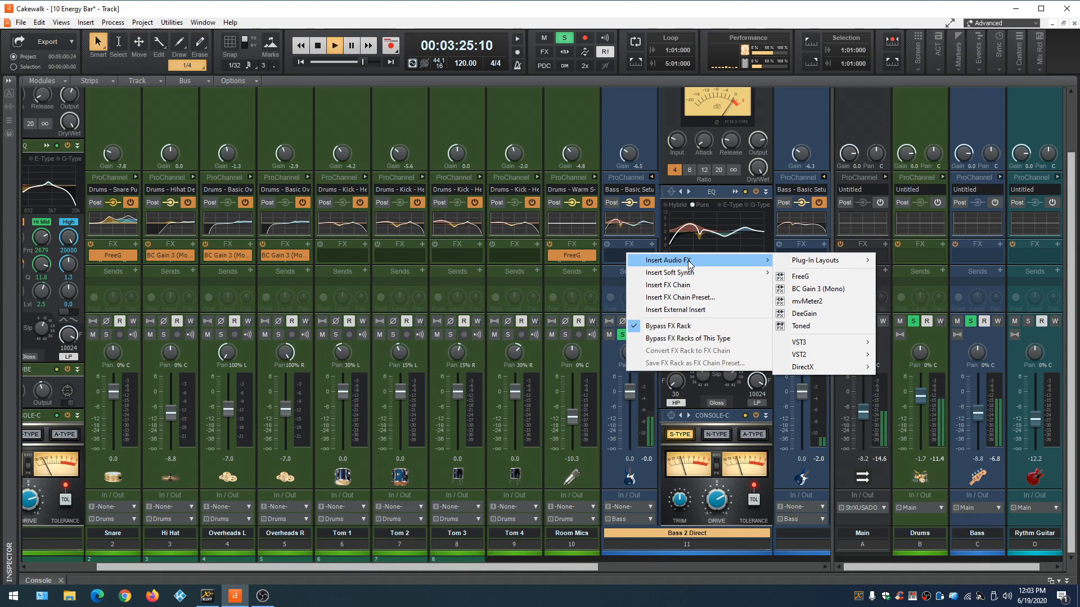
pyautogui.click(808, 293)
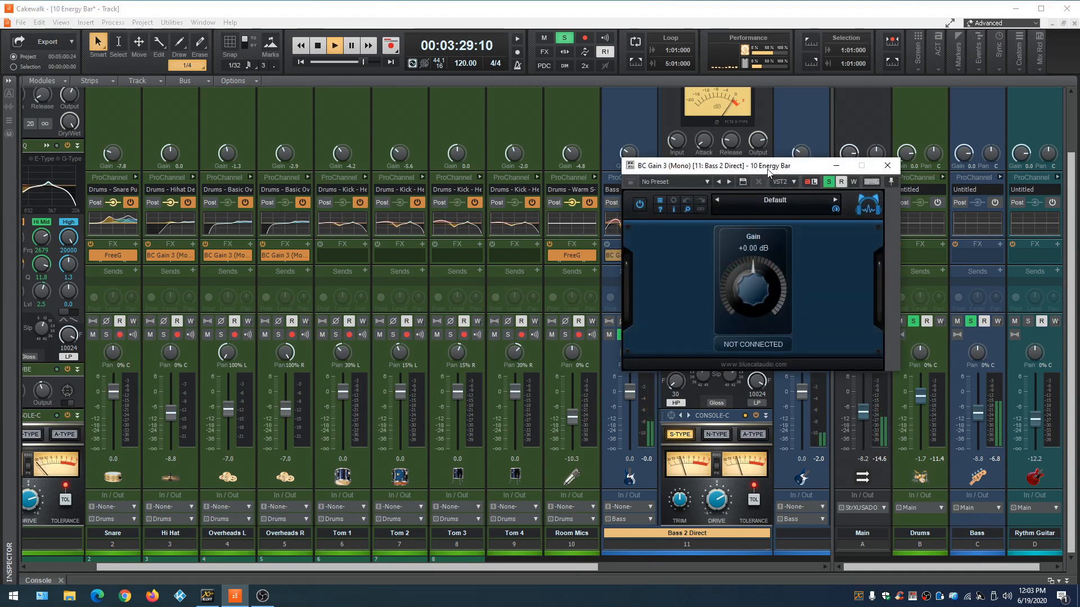
pyautogui.moveTo(767, 168); pyautogui.dragTo(267, 125)
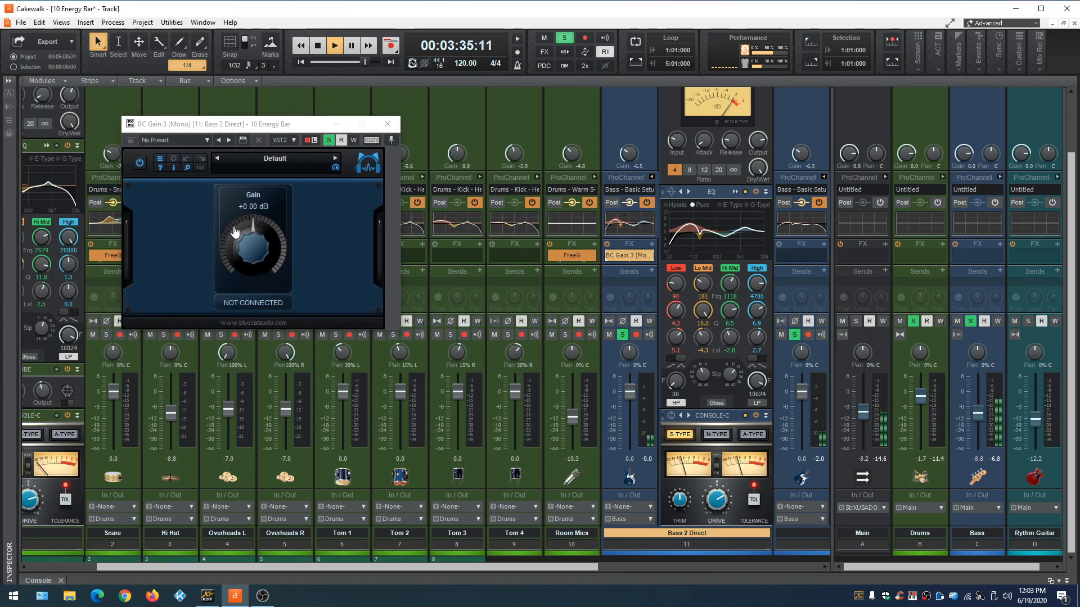
pyautogui.moveTo(245, 252); pyautogui.dragTo(238, 268)
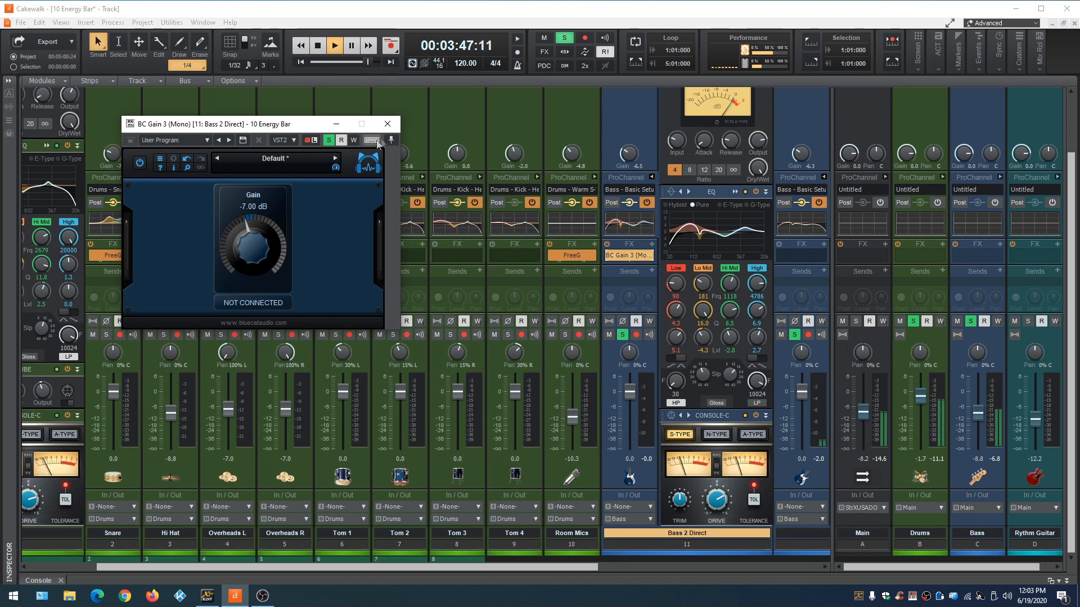
pyautogui.click(388, 124)
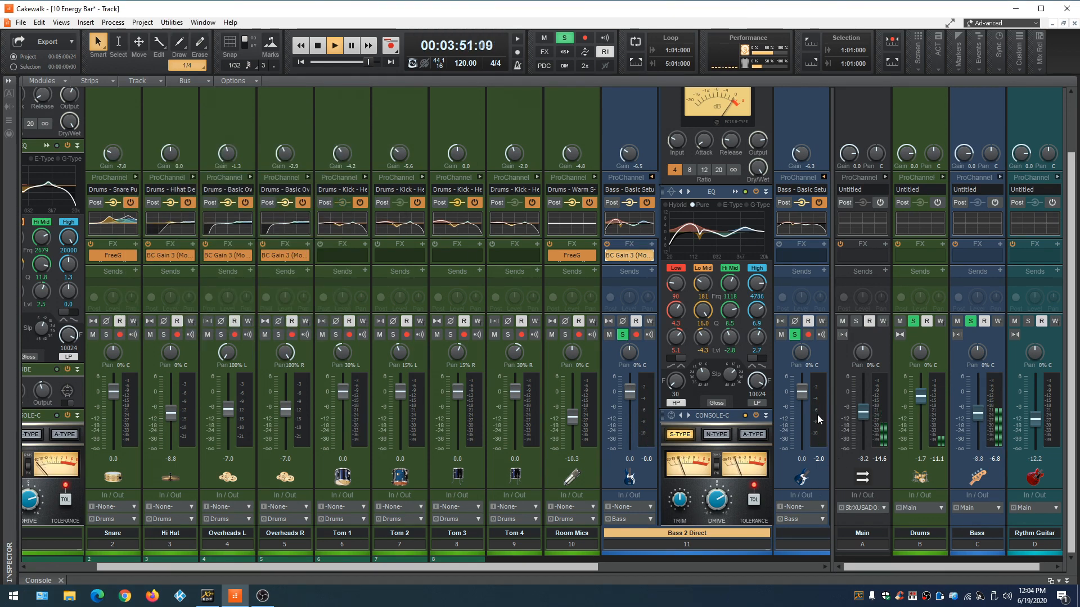
# Insert the BC Gain 3 (Mono) effect on Bass 2 Amp and set its gain to -3.00 dB
pyautogui.rightClick(798, 256)
pyautogui.moveTo(857, 261)
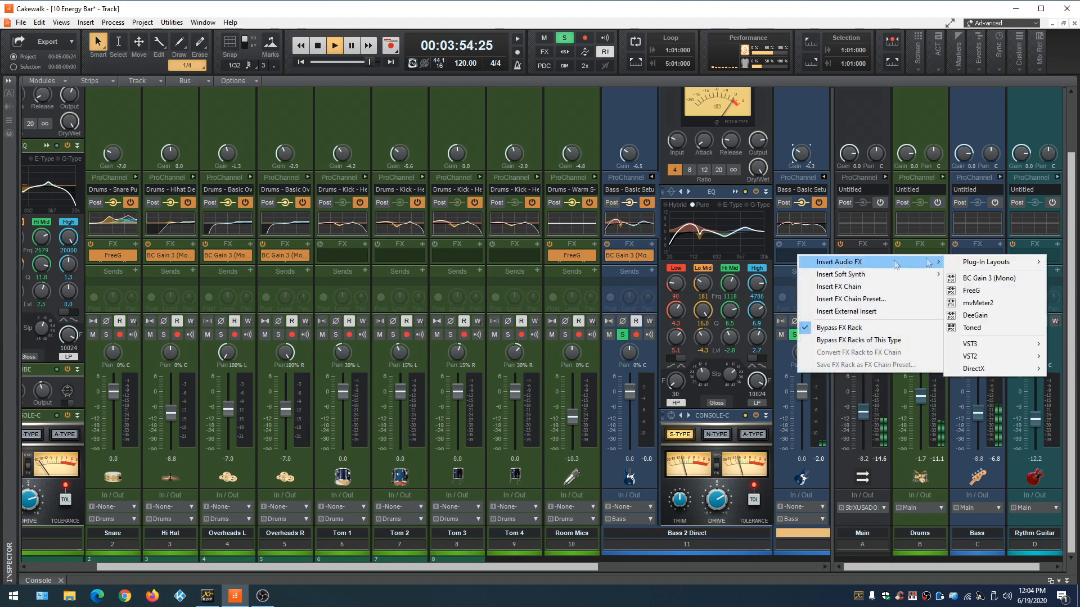
pyautogui.click(989, 278)
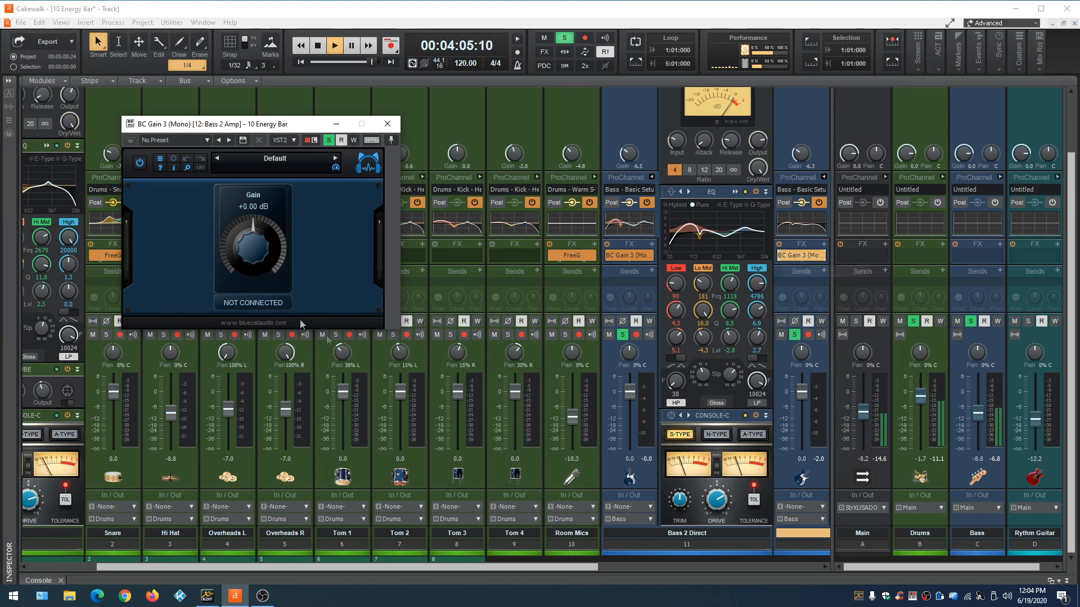
pyautogui.moveTo(257, 239); pyautogui.dragTo(250, 246)
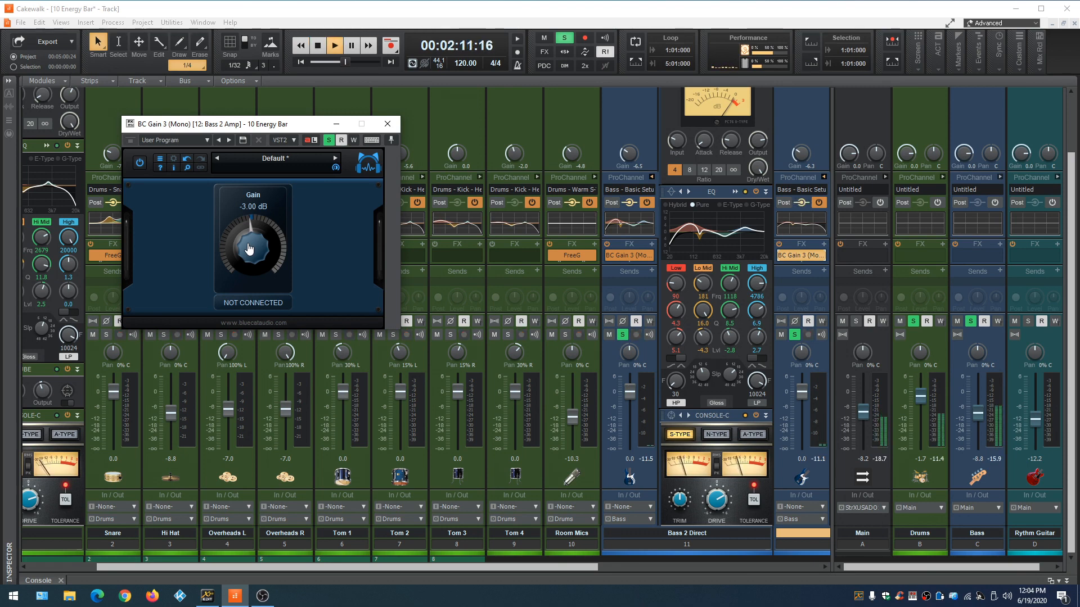
pyautogui.moveTo(274, 124); pyautogui.dragTo(314, 76)
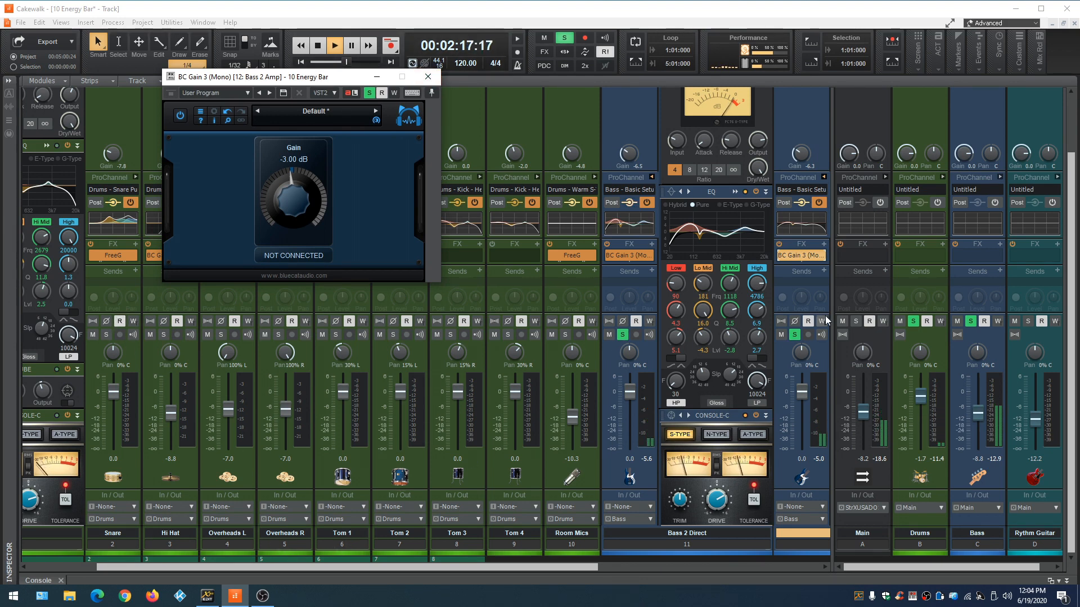
# Clear the track solos, solo only the Drums and Bass buses, and raise the Bass bus volume to -3.4, closing the gain plug-in window
pyautogui.click(564, 40)
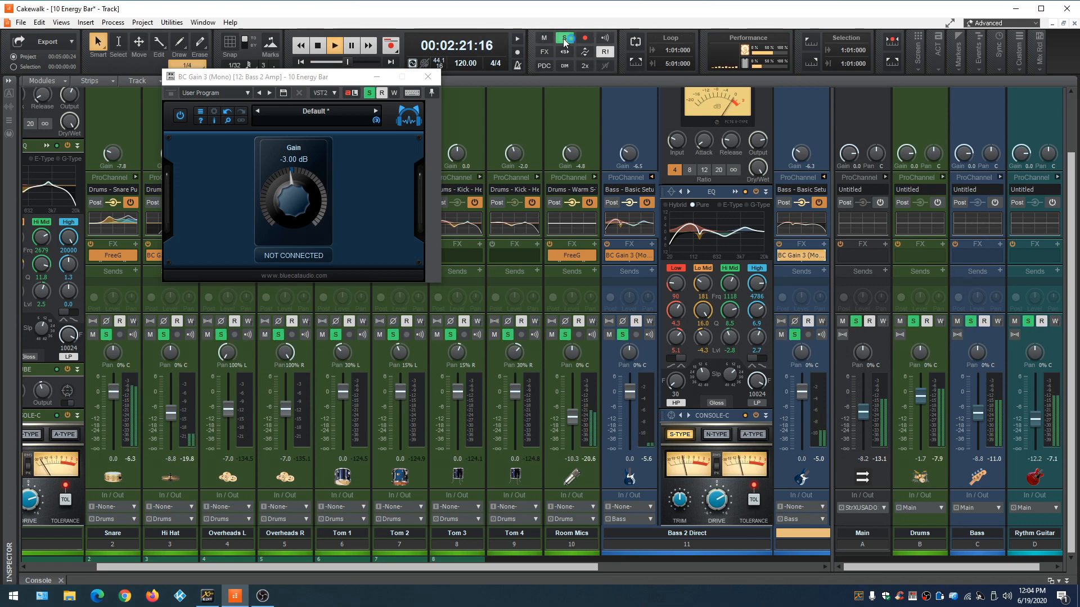
pyautogui.keyDown('ctrl'); pyautogui.click(912, 320); pyautogui.keyUp('ctrl')
pyautogui.click(913, 321)
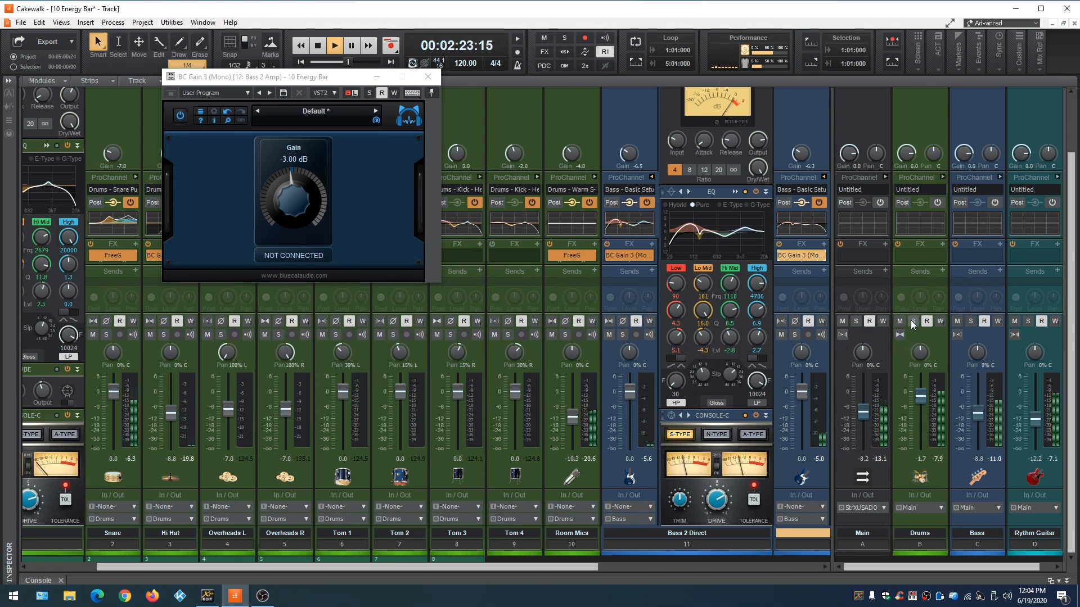
pyautogui.click(971, 320)
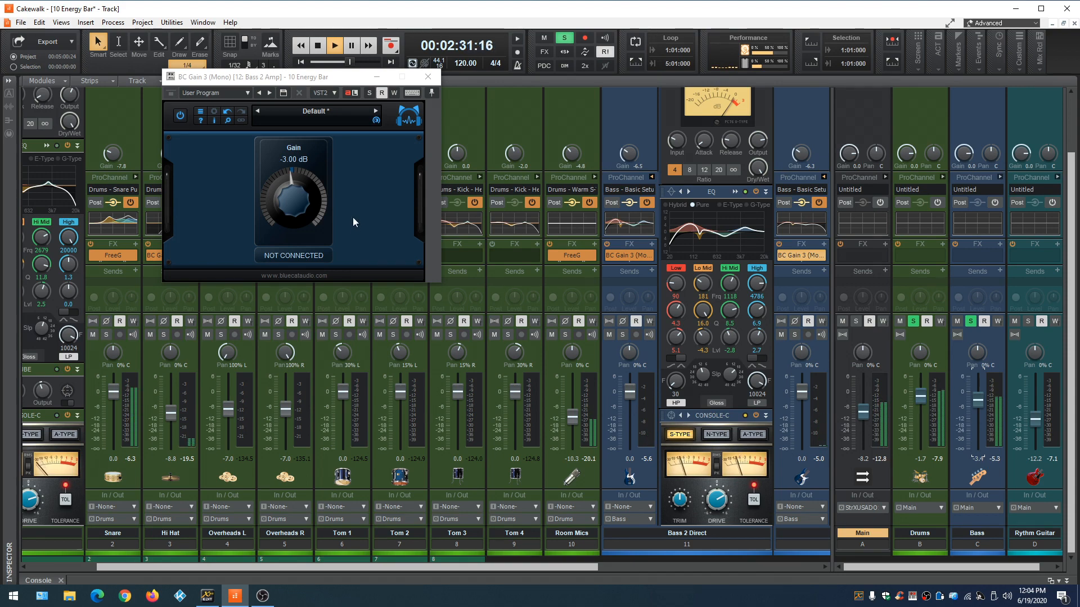
pyautogui.click(430, 76)
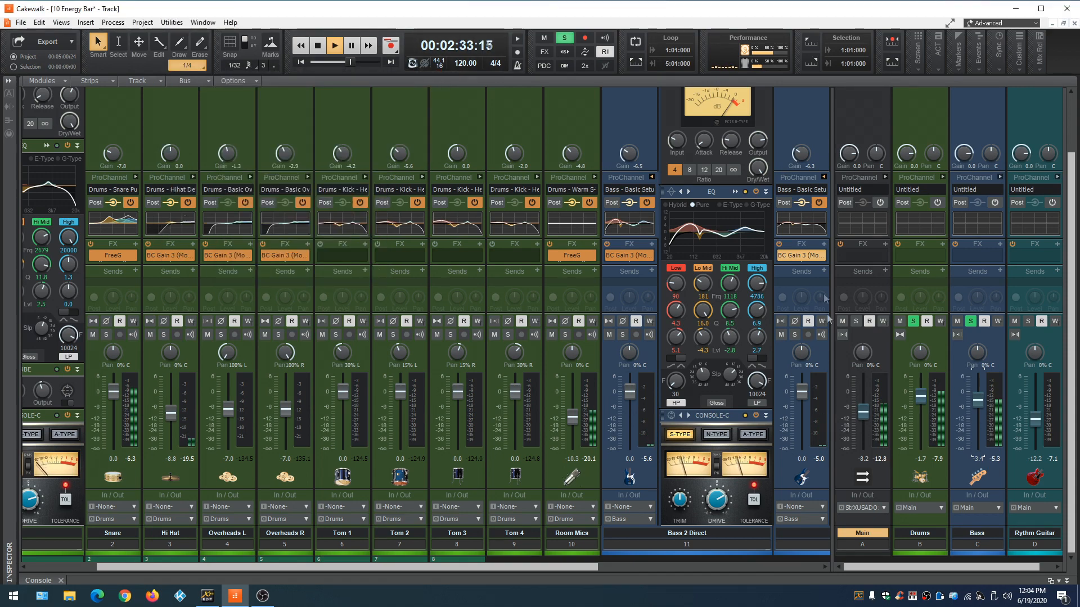
# Compare the mix with the ProChannel bypassed on Bass 2 Amp and Bass 2 Direct, switching both back on
pyautogui.moveTo(545, 569); pyautogui.dragTo(673, 586)
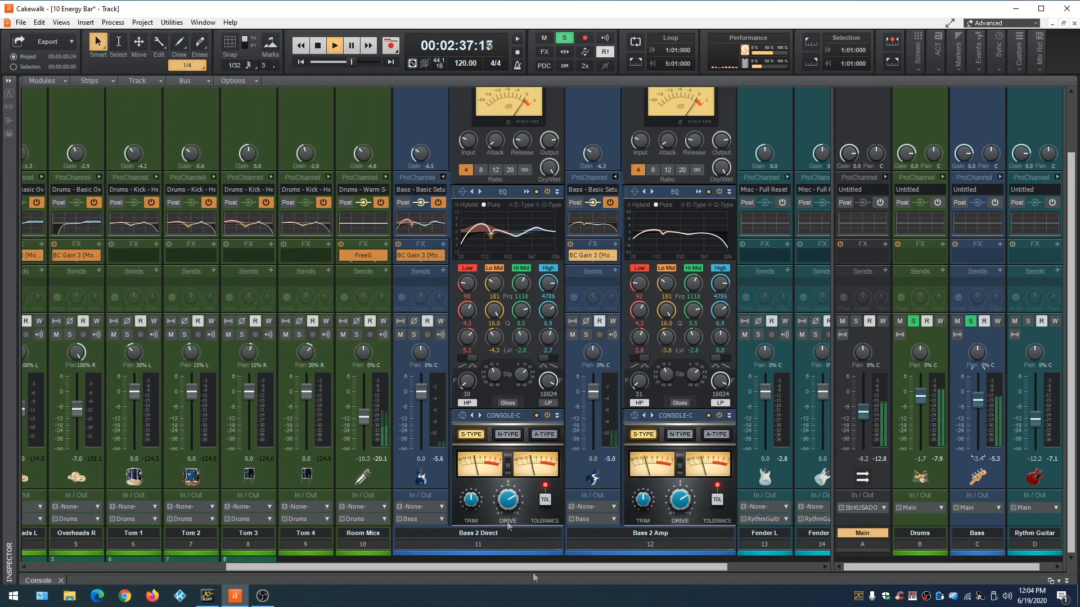
pyautogui.click(610, 202)
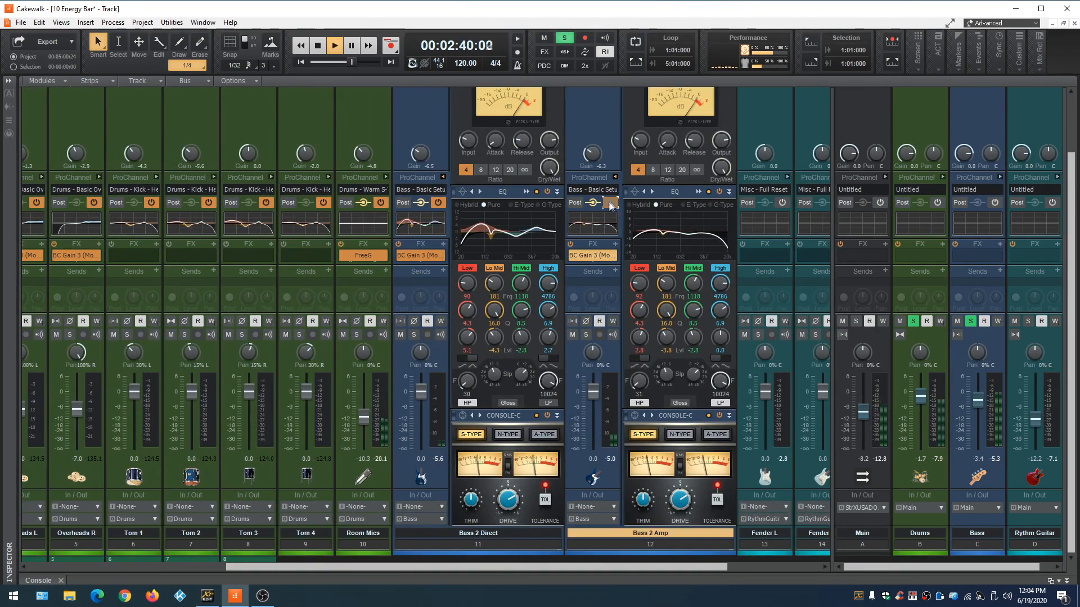
pyautogui.click(438, 202)
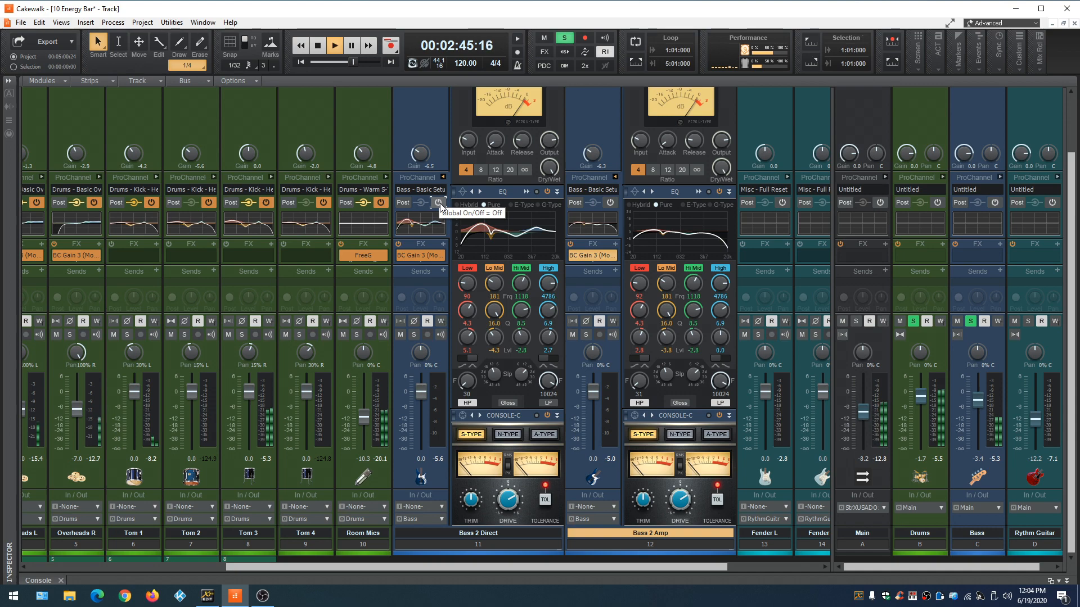
pyautogui.click(439, 202)
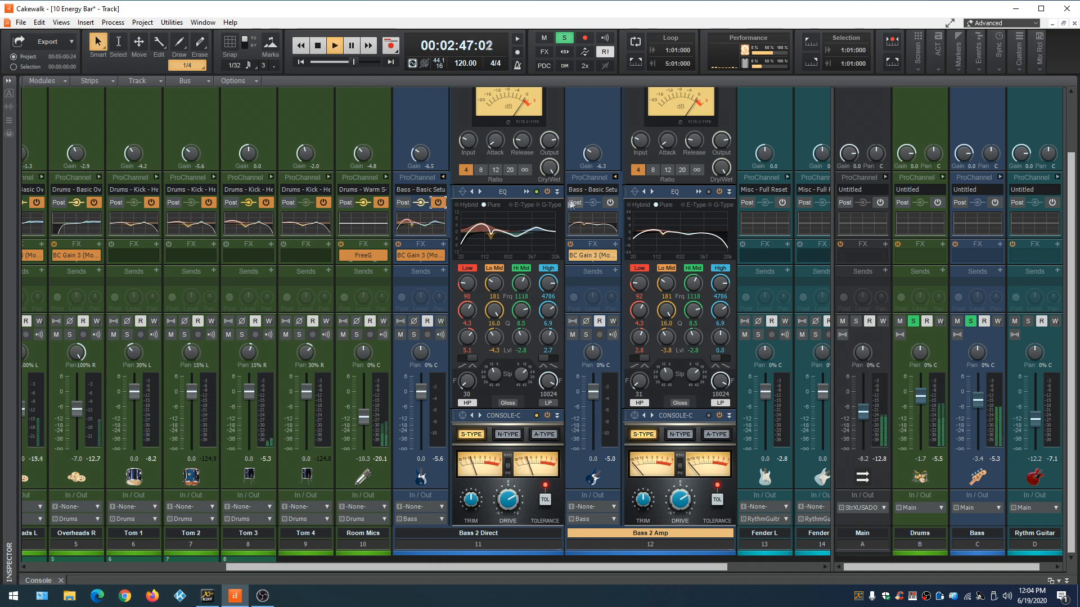
pyautogui.click(610, 202)
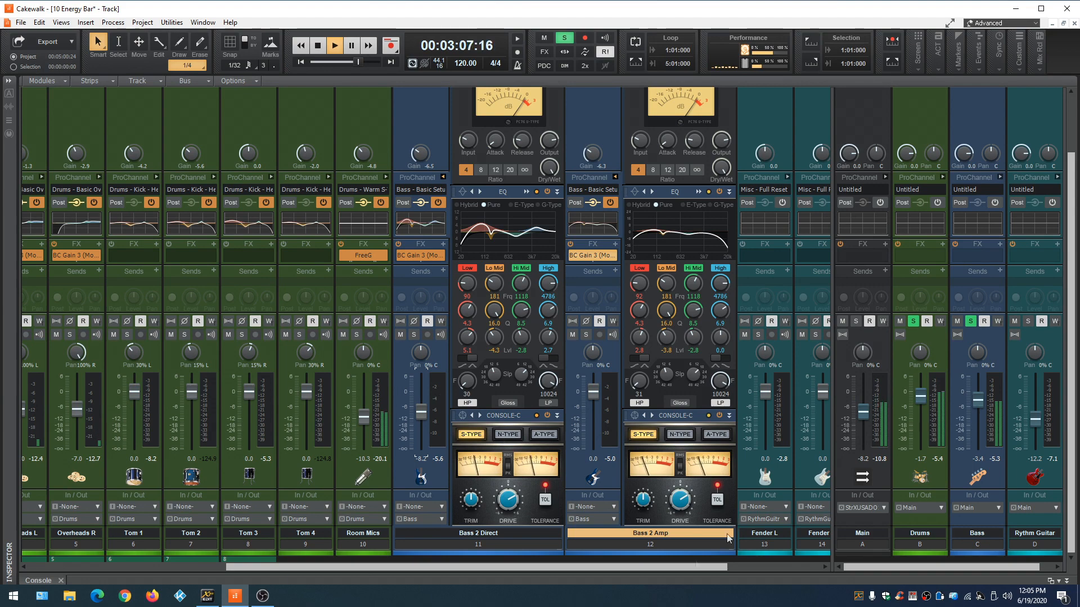
# Set Bass 2 Direct's volume to -6.1 and the Bass bus volume to -1.6, and stop playback
pyautogui.moveTo(575, 565); pyautogui.dragTo(666, 565)
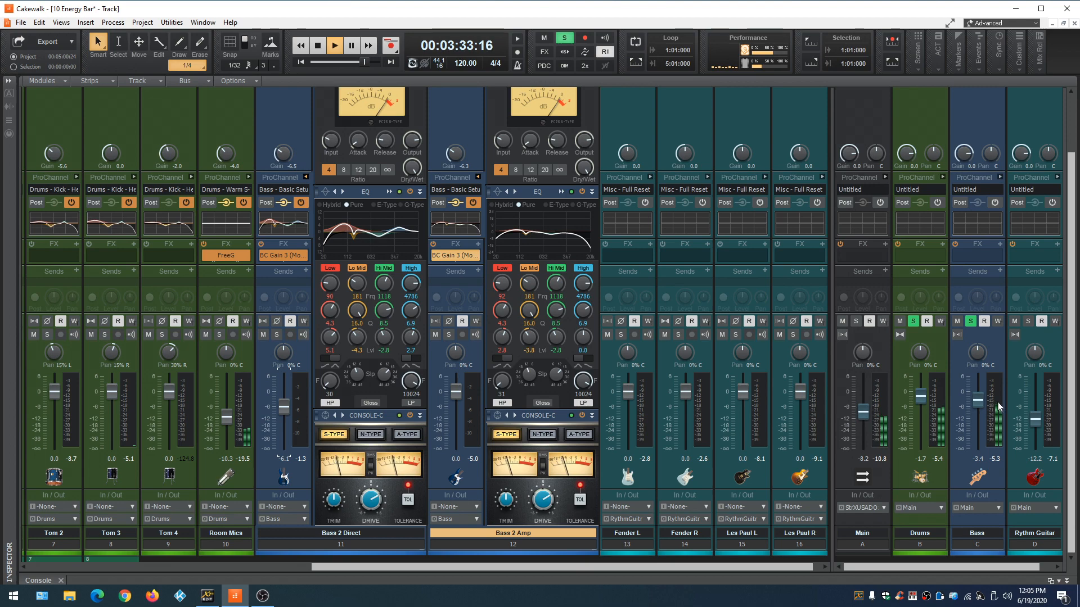
pyautogui.moveTo(983, 399); pyautogui.dragTo(983, 398)
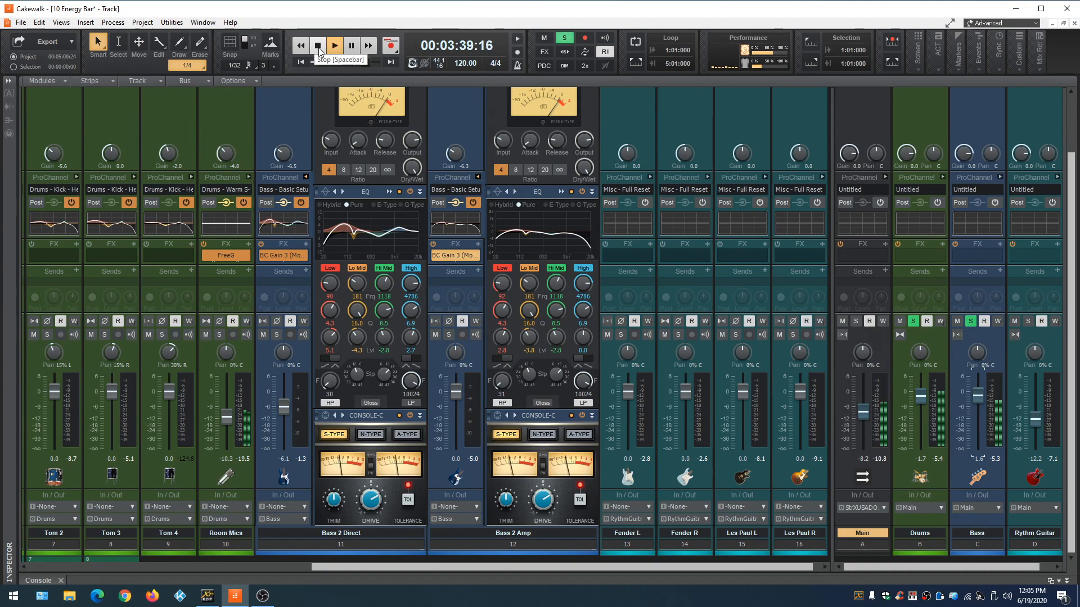
pyautogui.click(318, 47)
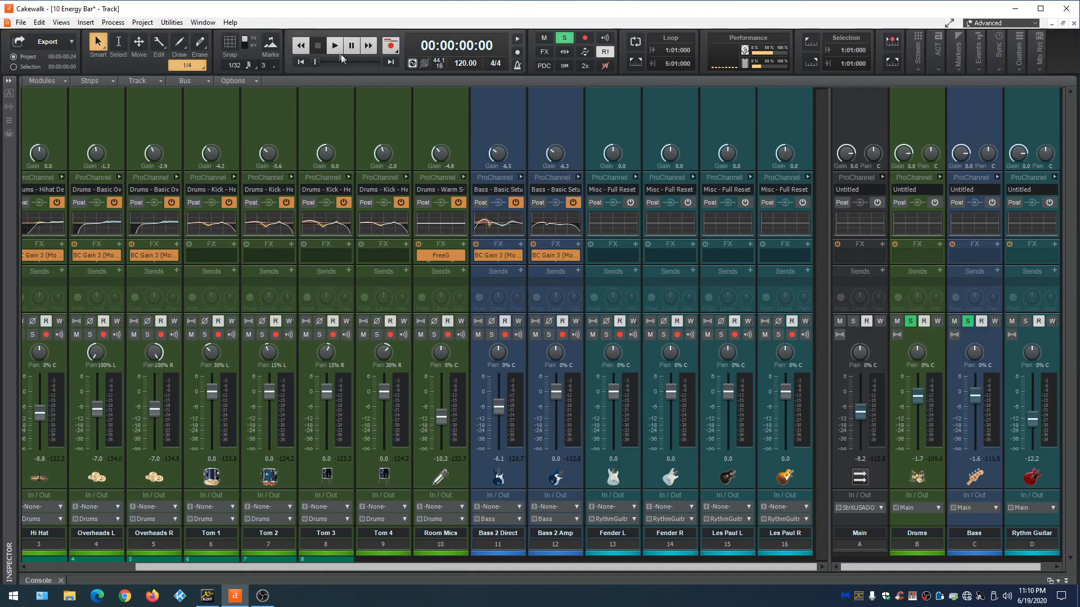
# Start playback, expand Fender L's ProChannel, and solo the Rhythm Guitar bus and the Fender L track
pyautogui.click(335, 47)
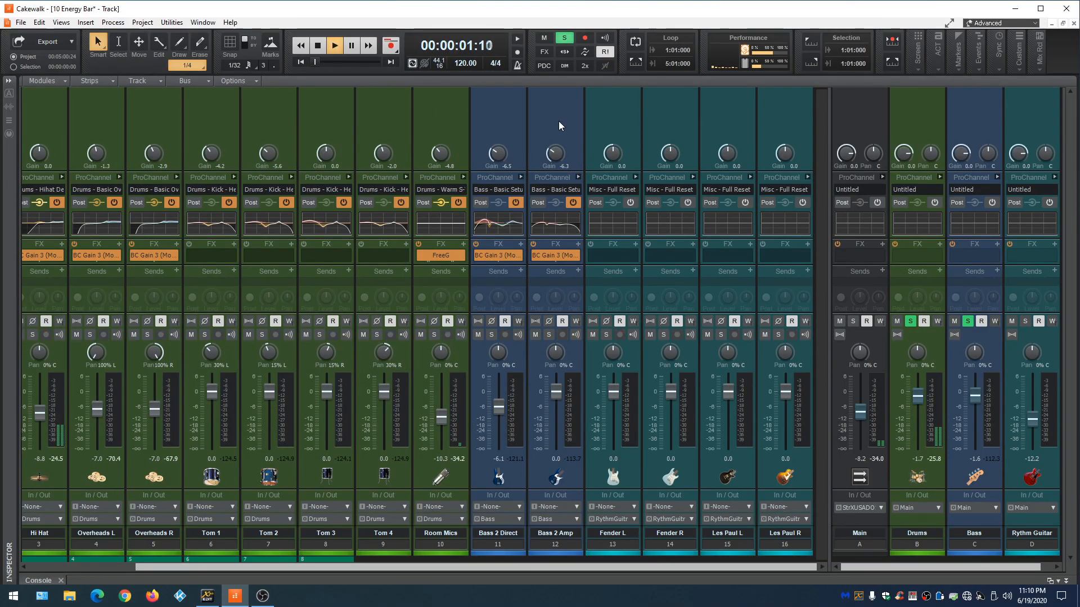
pyautogui.click(636, 178)
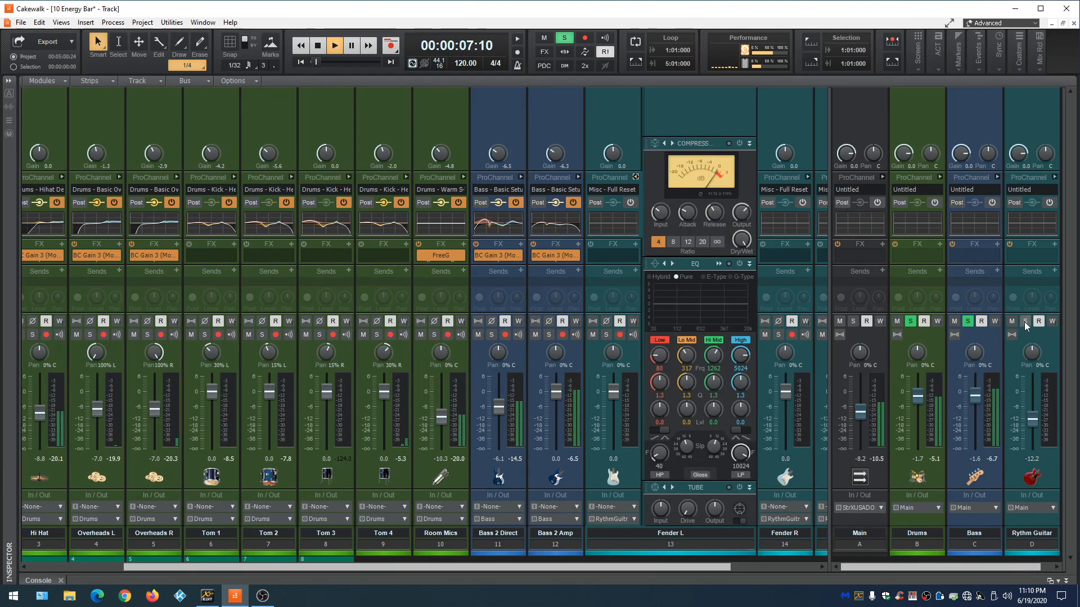
pyautogui.click(847, 406)
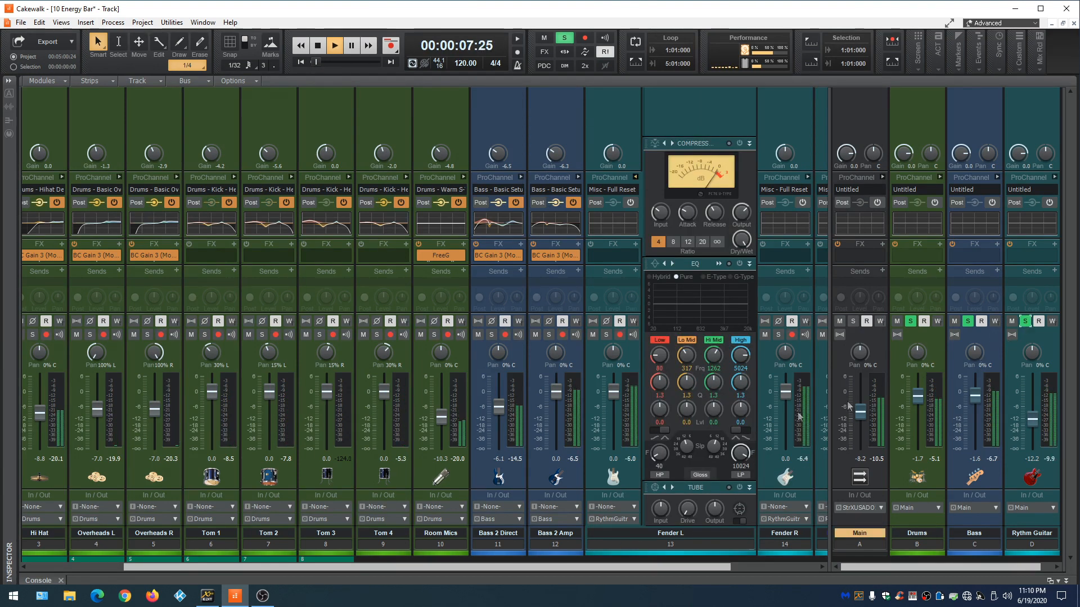
pyautogui.click(606, 335)
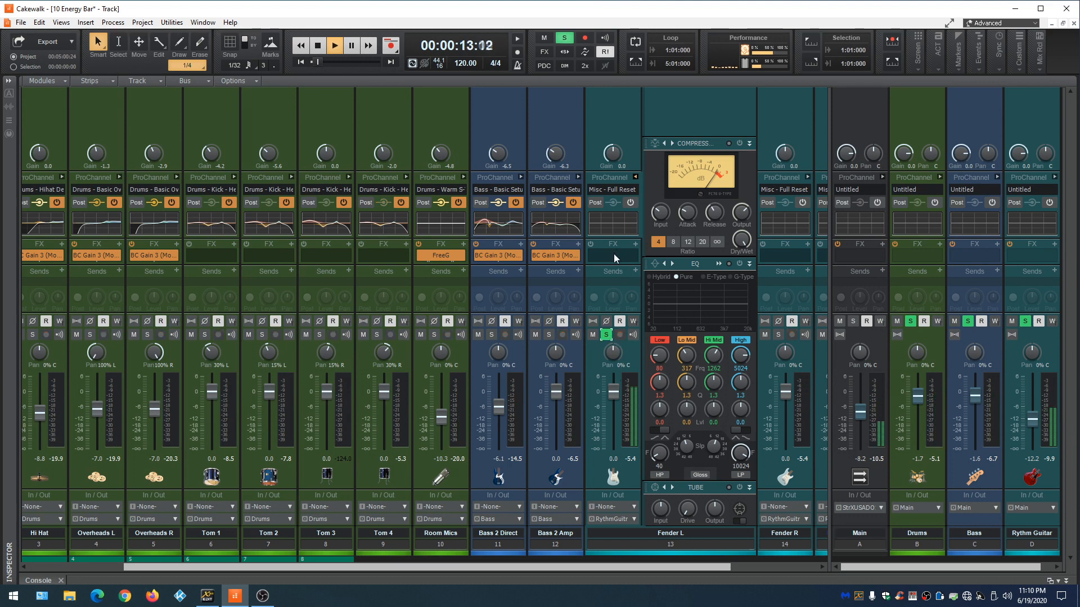
# Lower Fender L's input gain to -4.6 using the 12 dB meter range, and return its meter to the 42 dB range
pyautogui.rightClick(630, 389)
pyautogui.click(636, 380)
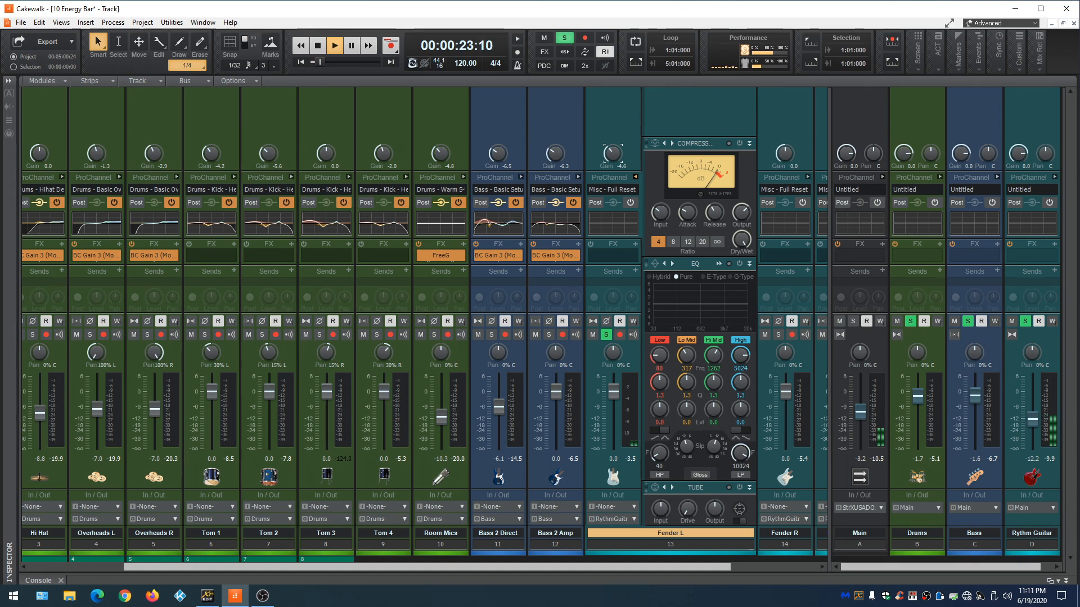
pyautogui.rightClick(636, 414)
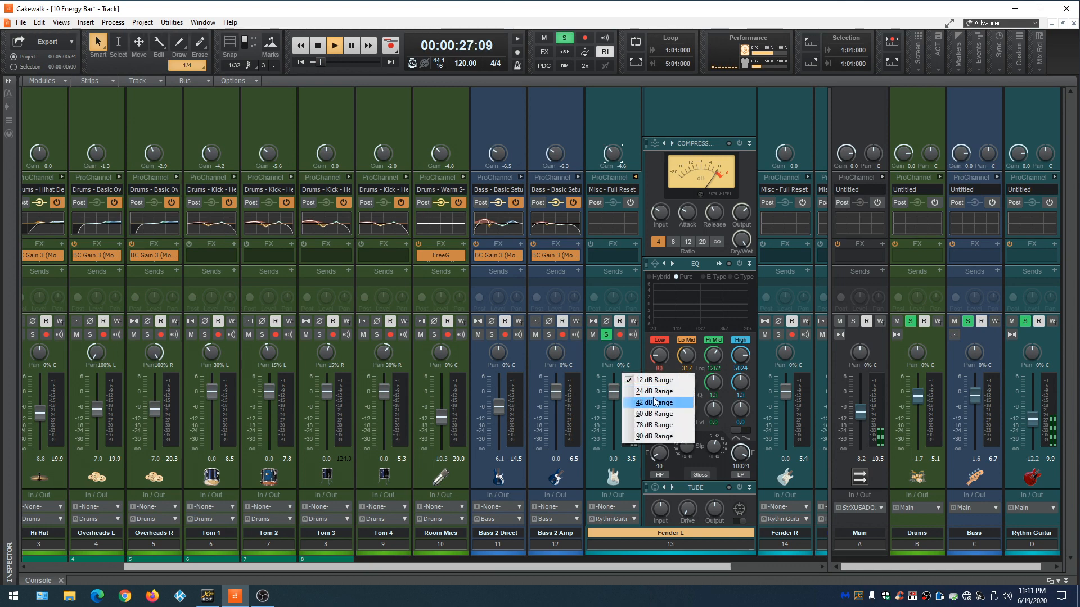
pyautogui.click(654, 402)
pyautogui.rightClick(632, 404)
pyautogui.click(639, 393)
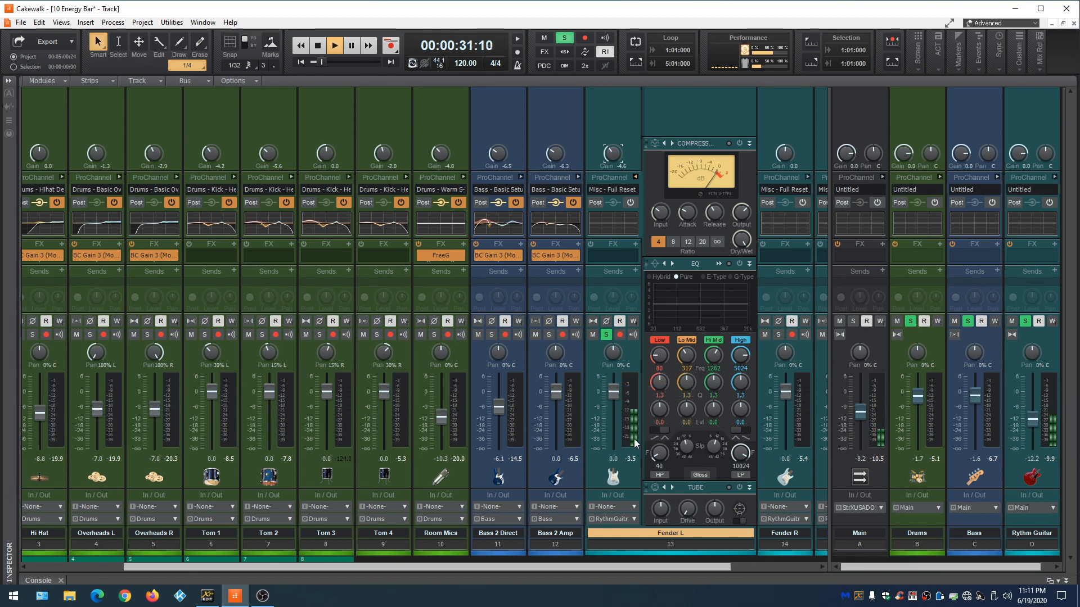
# Enable Fender L's ProChannel and load the preset Guitar - Rhythm Electric S-Type.pcp
pyautogui.click(630, 202)
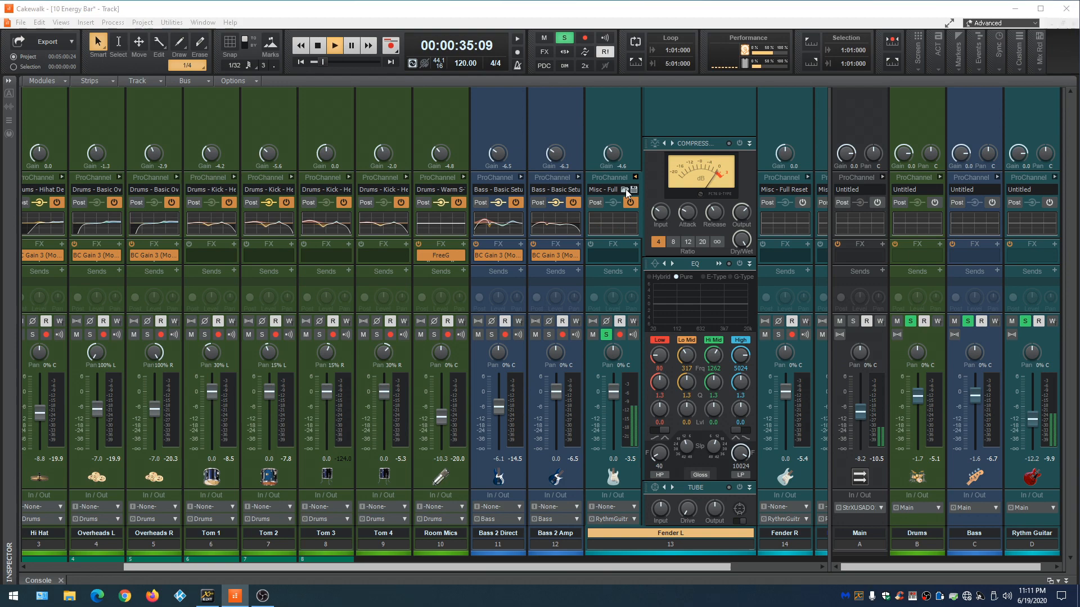
pyautogui.click(625, 190)
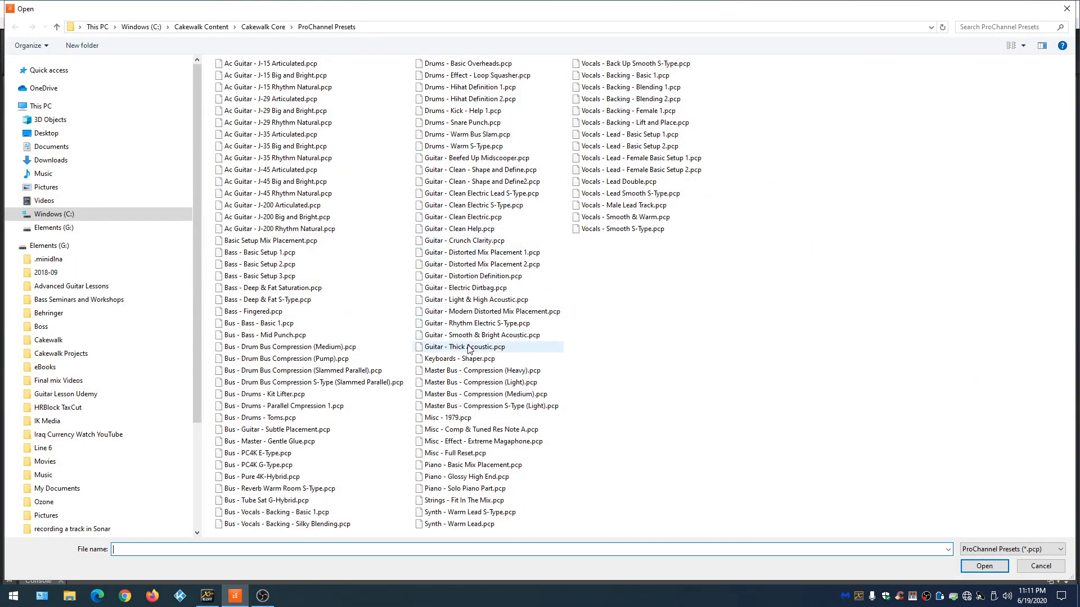
pyautogui.click(469, 323)
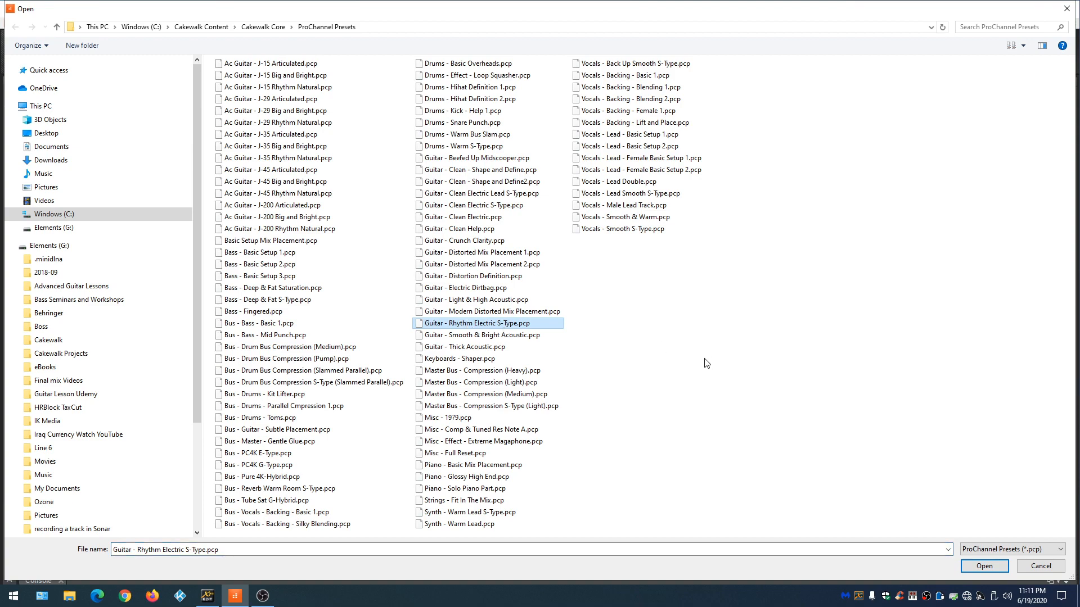
pyautogui.click(984, 565)
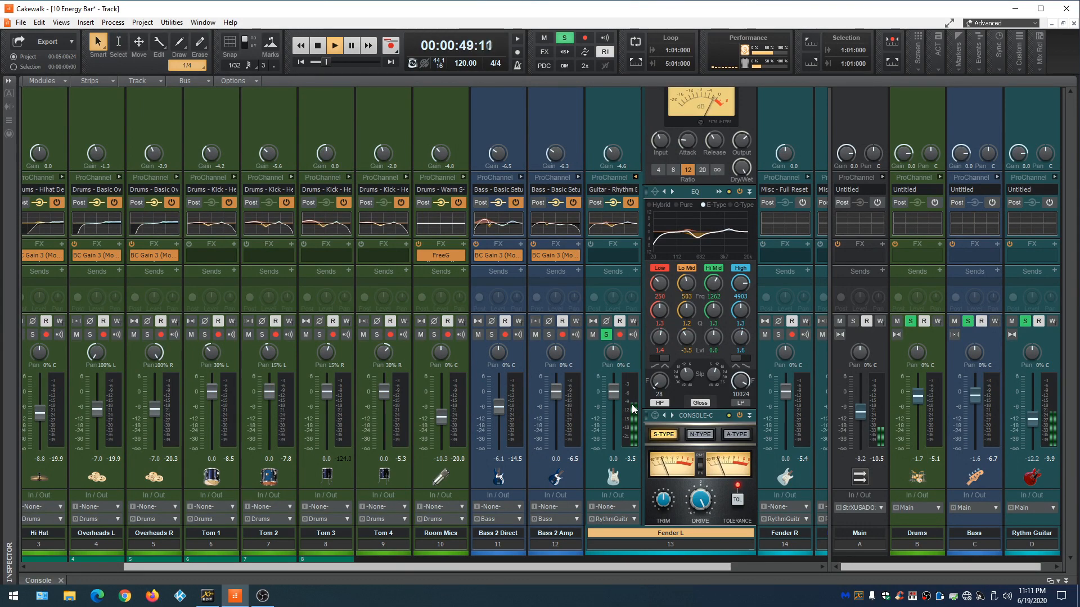
# Insert the BC Gain 3 (Mono) effect on Fender L, set its gain to -3.00 dB and close the plug-in window
pyautogui.rightClick(611, 256)
pyautogui.moveTo(667, 263)
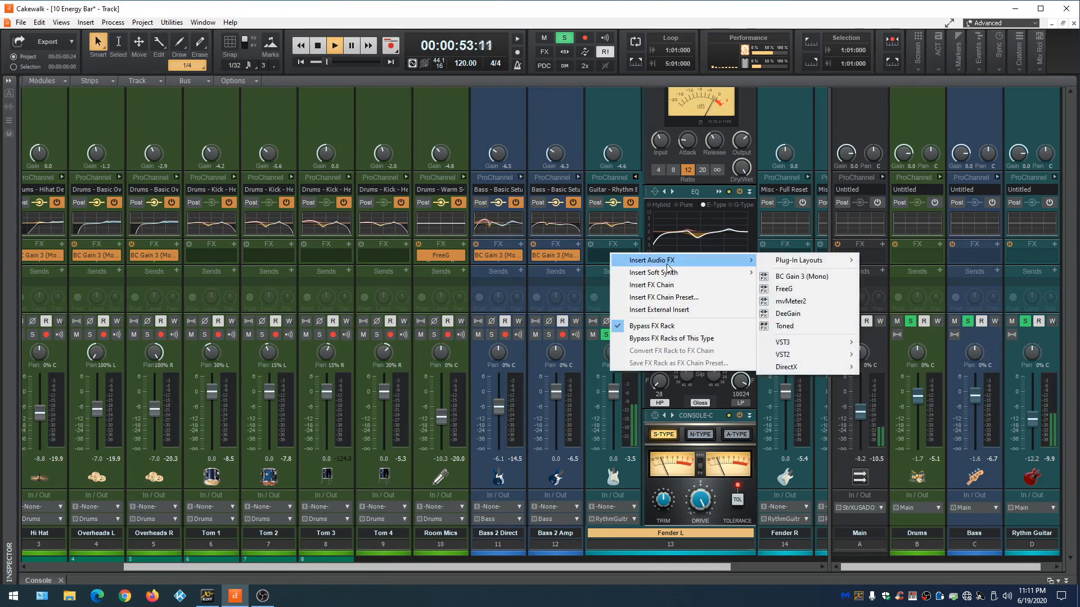
pyautogui.click(778, 277)
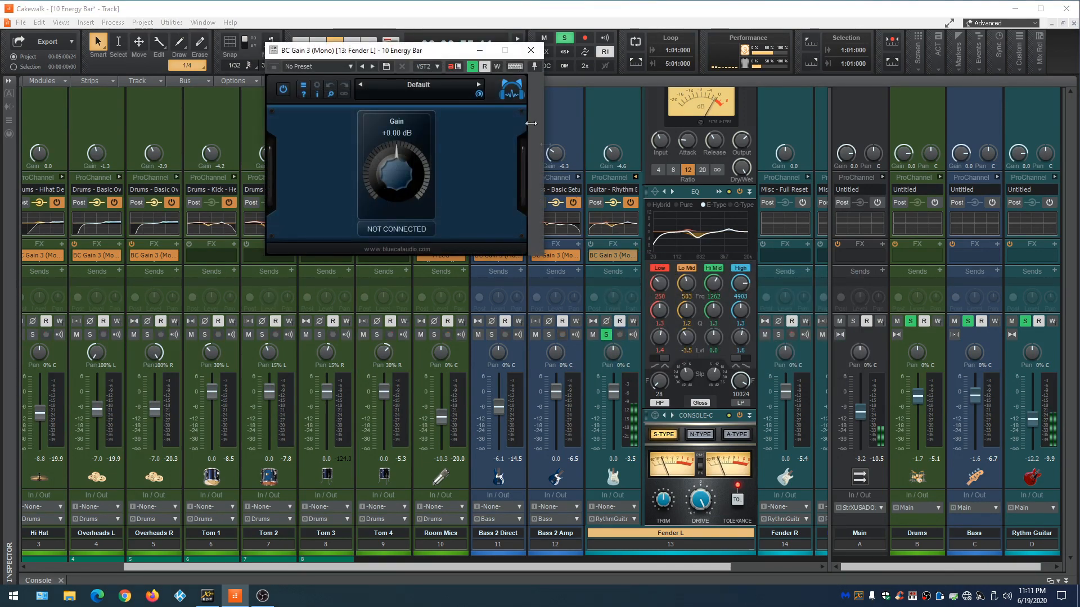
pyautogui.moveTo(441, 55); pyautogui.dragTo(442, 99)
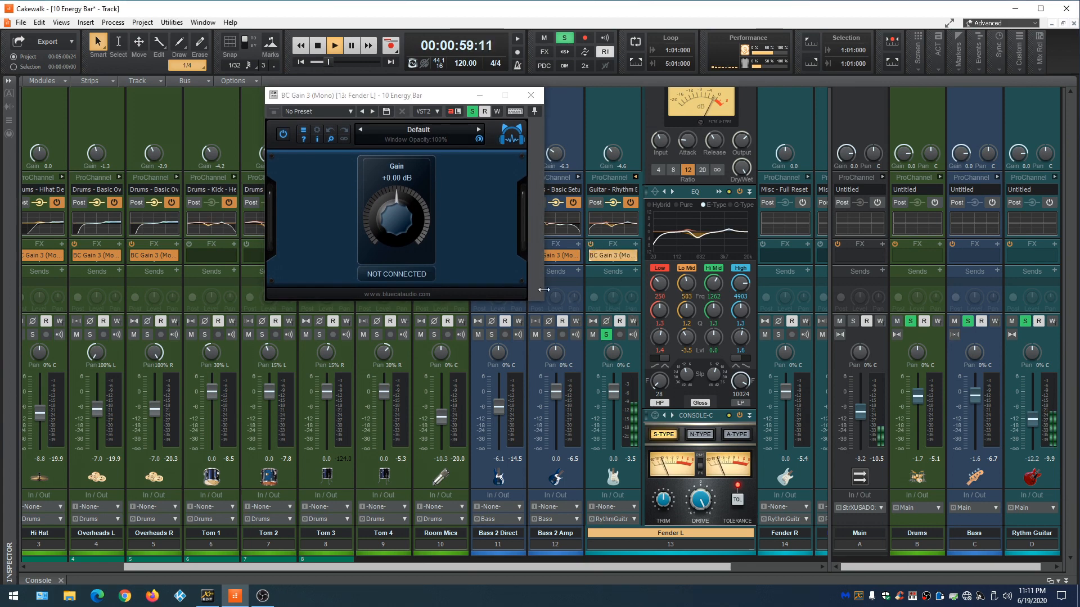
pyautogui.scroll(-1, 390, 220)
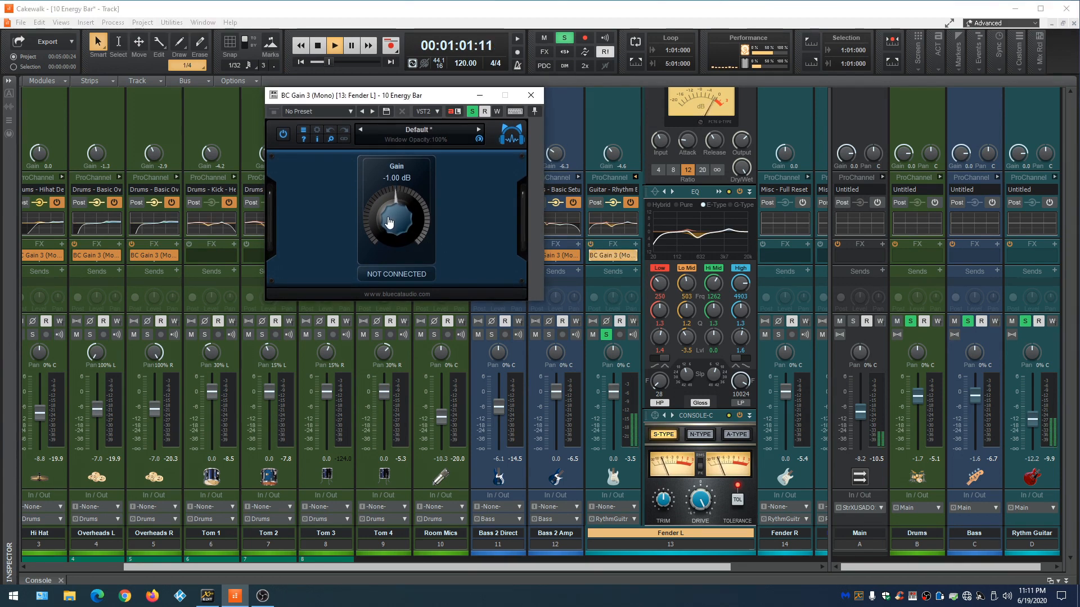
pyautogui.scroll(-1, 390, 222)
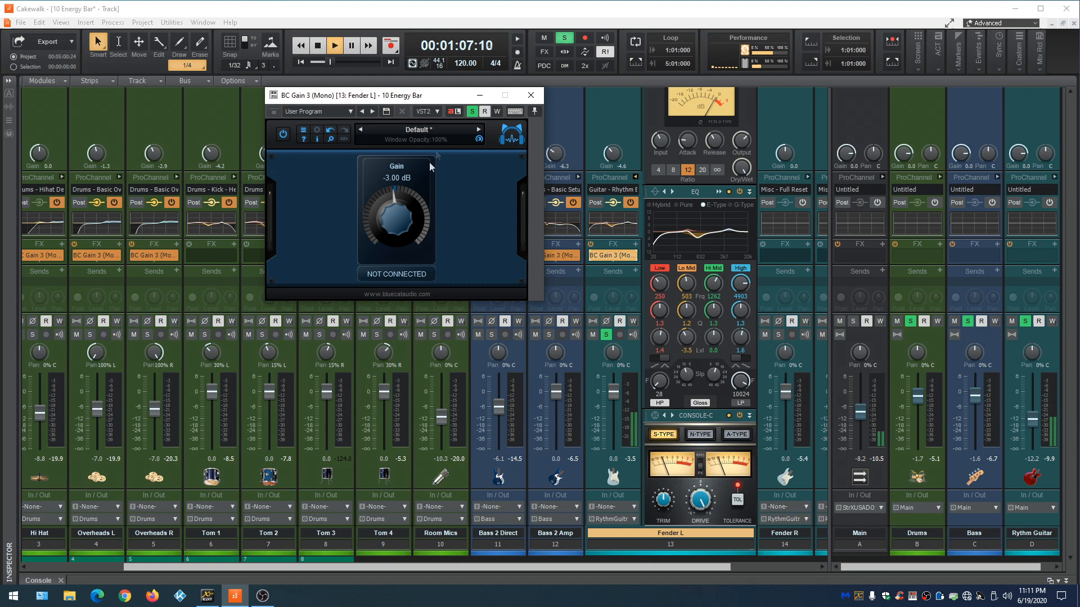
pyautogui.click(531, 95)
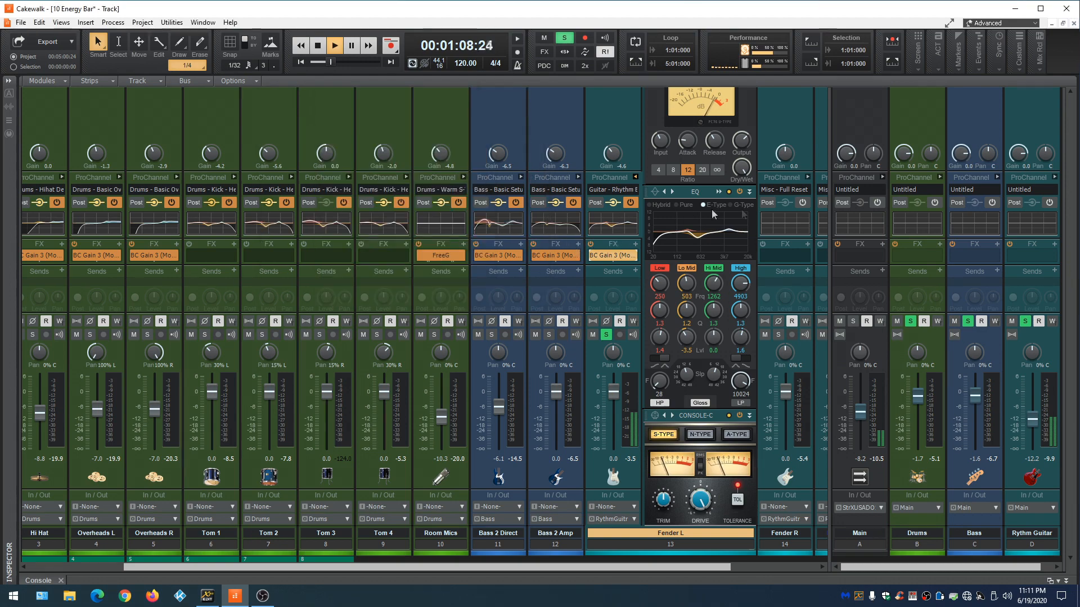
# Expand Fender R's ProChannel and solo the Fender R track
pyautogui.click(807, 179)
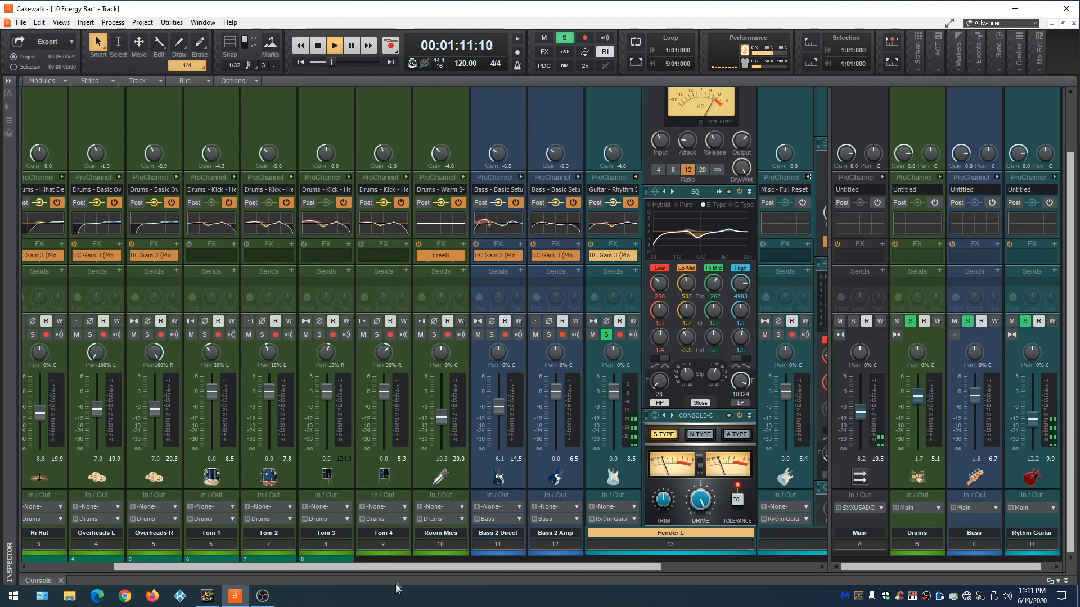
pyautogui.moveTo(404, 570); pyautogui.dragTo(560, 571)
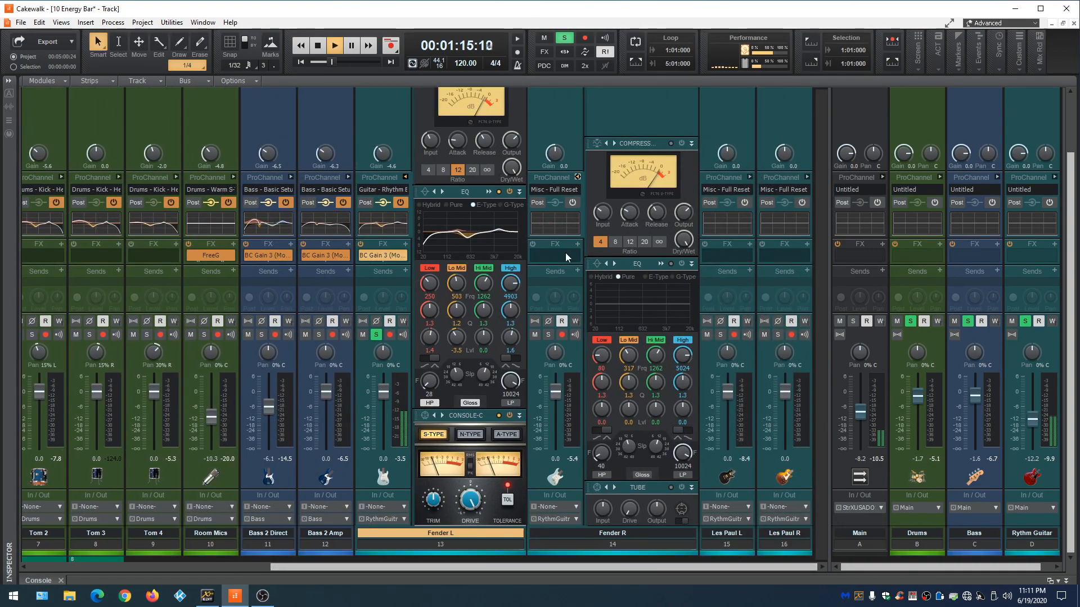
pyautogui.click(547, 335)
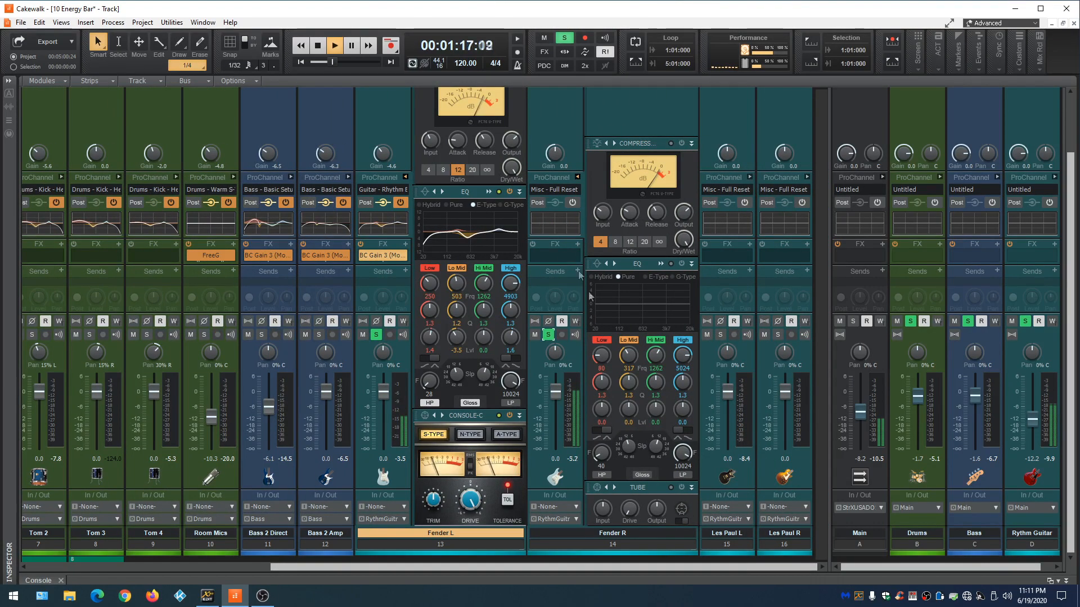
# Lower Fender R's input gain to -5.3 using the 12 dB meter range, and return its meter to the 42 dB range
pyautogui.rightClick(573, 397)
pyautogui.click(587, 380)
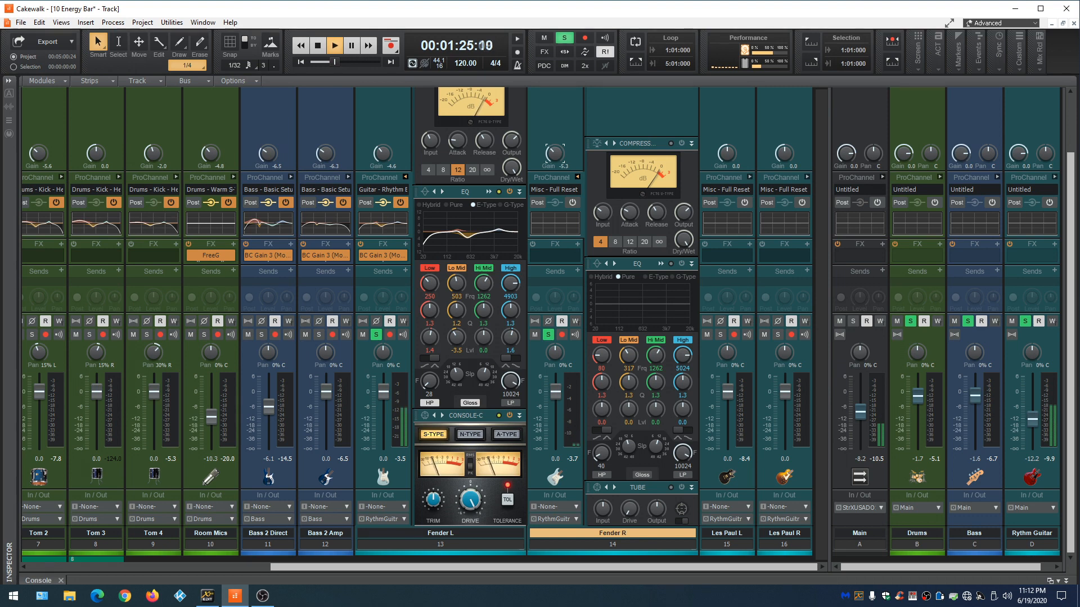
pyautogui.rightClick(570, 412)
pyautogui.click(583, 396)
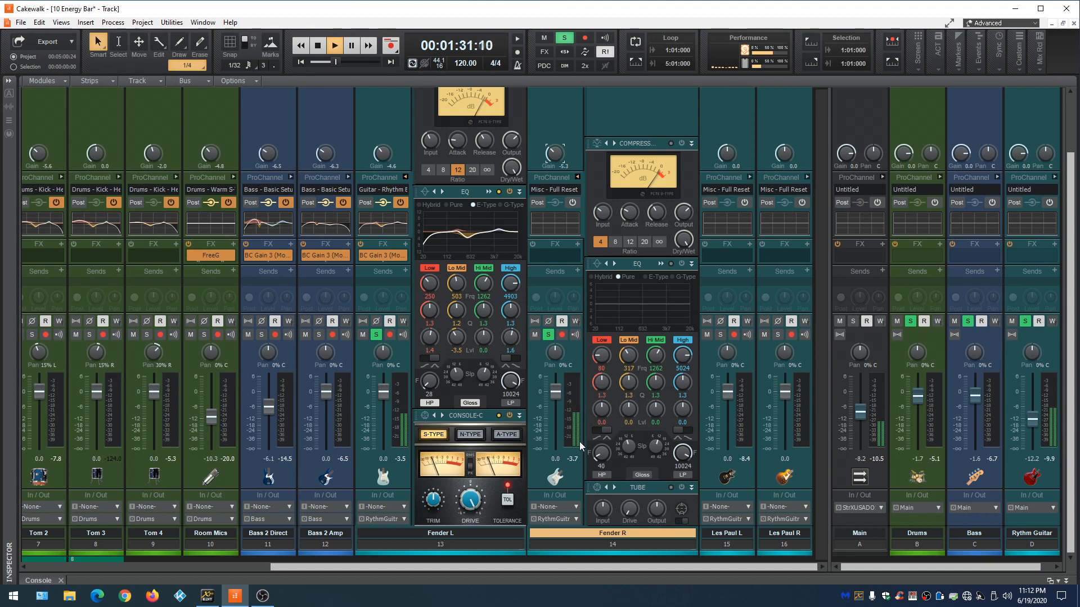
# Enable Fender R's ProChannel and load the preset Guitar - Rhythm Electric S-Type.pcp
pyautogui.click(569, 191)
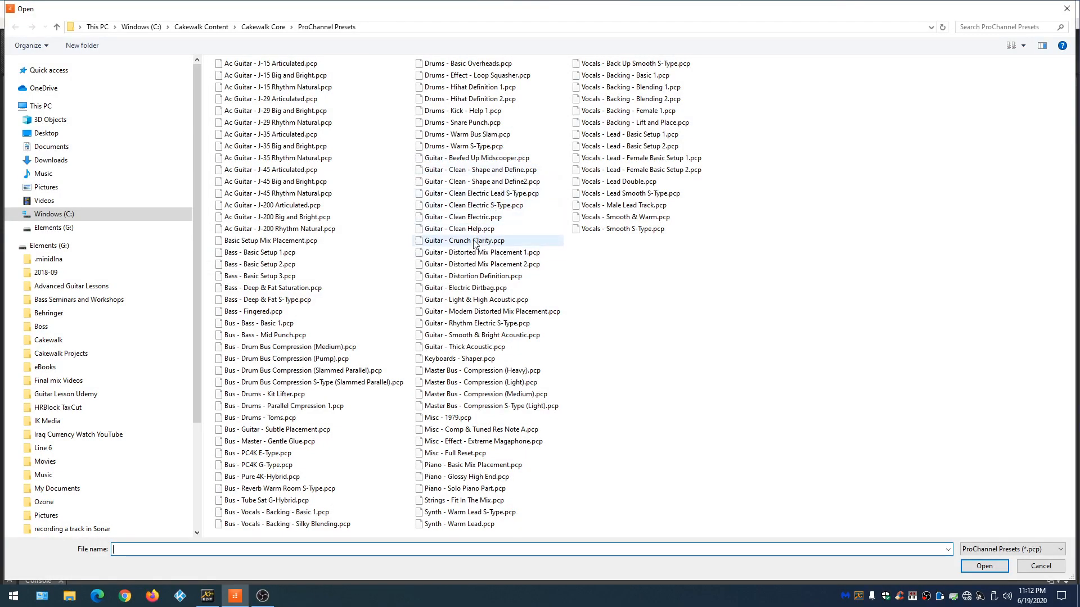
pyautogui.click(474, 330)
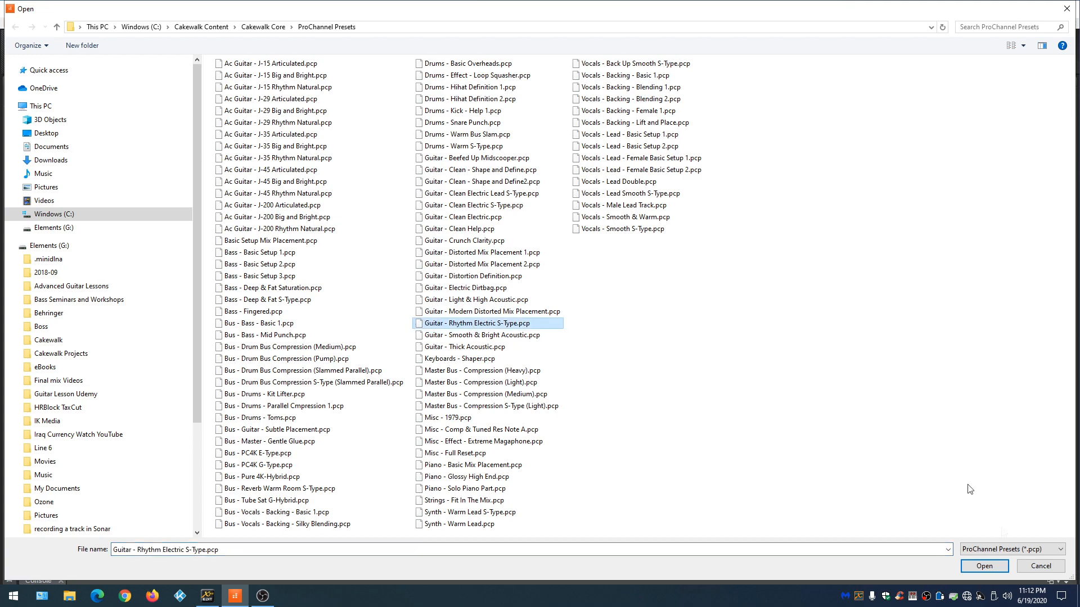
pyautogui.click(984, 566)
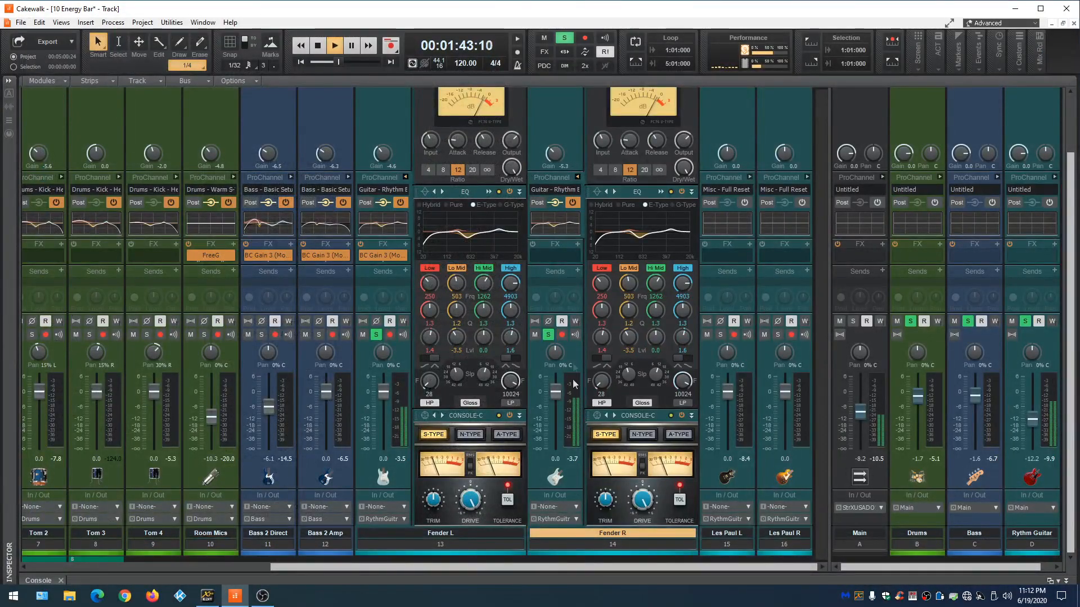
# Insert the BC Gain 3 (Mono) effect on Fender R, set its gain to -3.00 dB and close the plug-in window
pyautogui.rightClick(553, 255)
pyautogui.moveTo(615, 268)
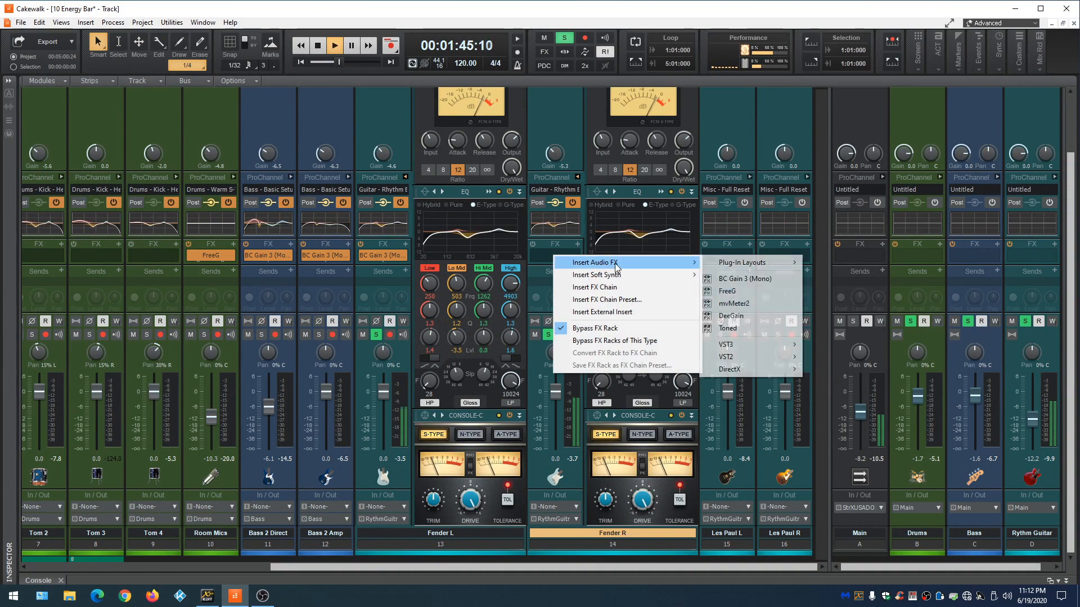
pyautogui.click(738, 279)
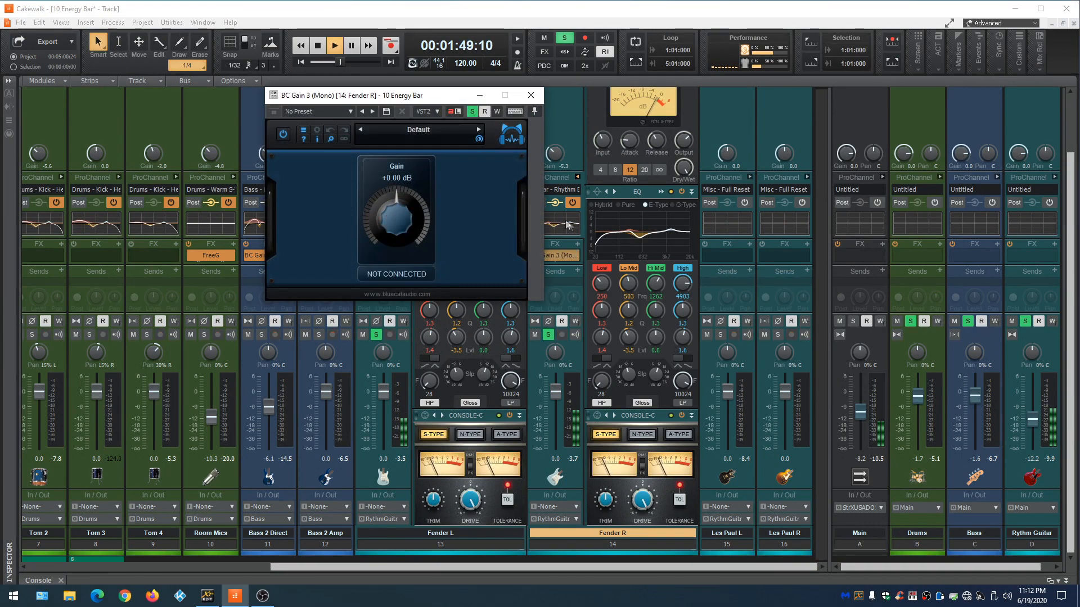
pyautogui.moveTo(427, 103); pyautogui.dragTo(358, 107)
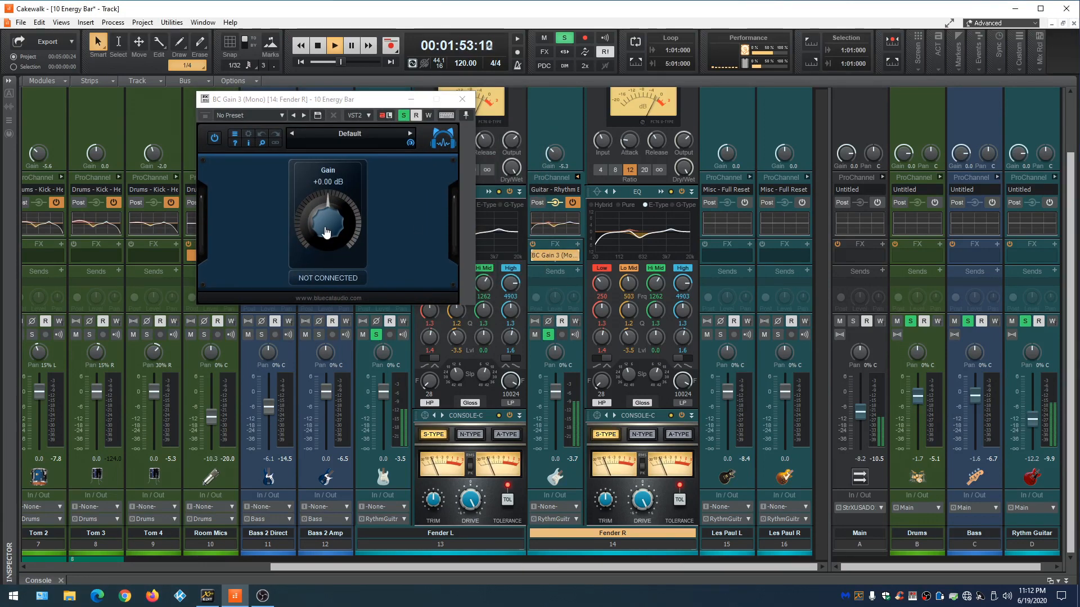
pyautogui.moveTo(318, 223); pyautogui.dragTo(317, 229)
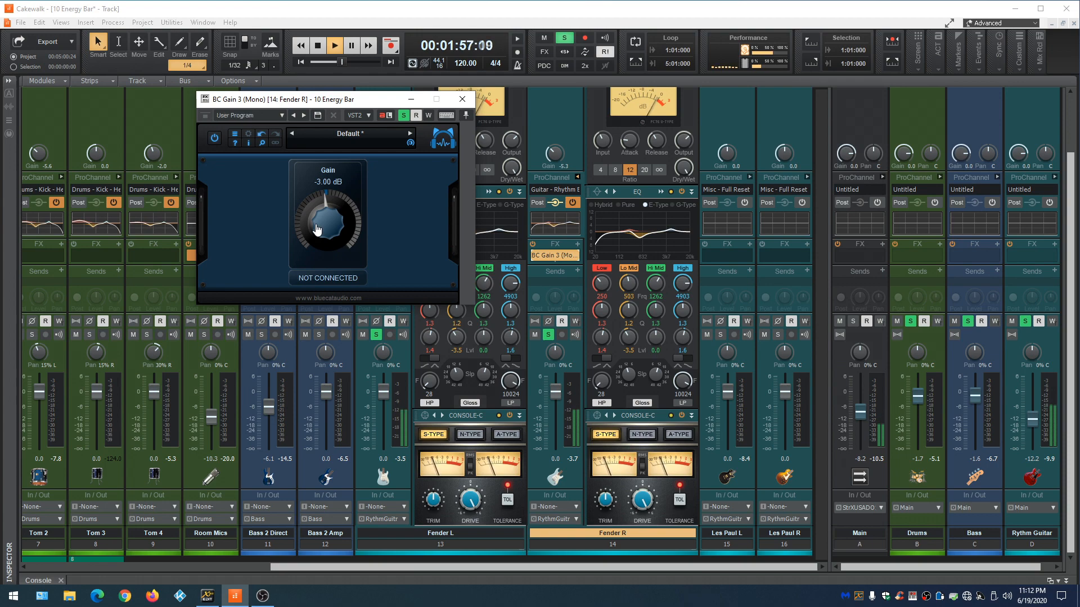
pyautogui.click(462, 99)
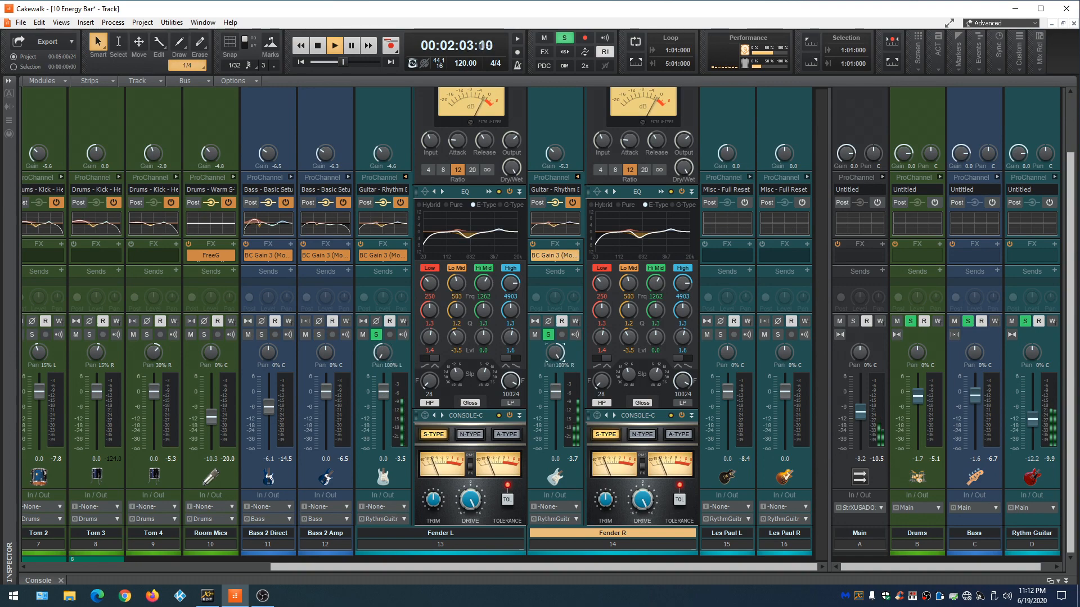
# Switch the solo from both Fender tracks to Les Paul L and expand Les Paul L's ProChannel
pyautogui.click(549, 336)
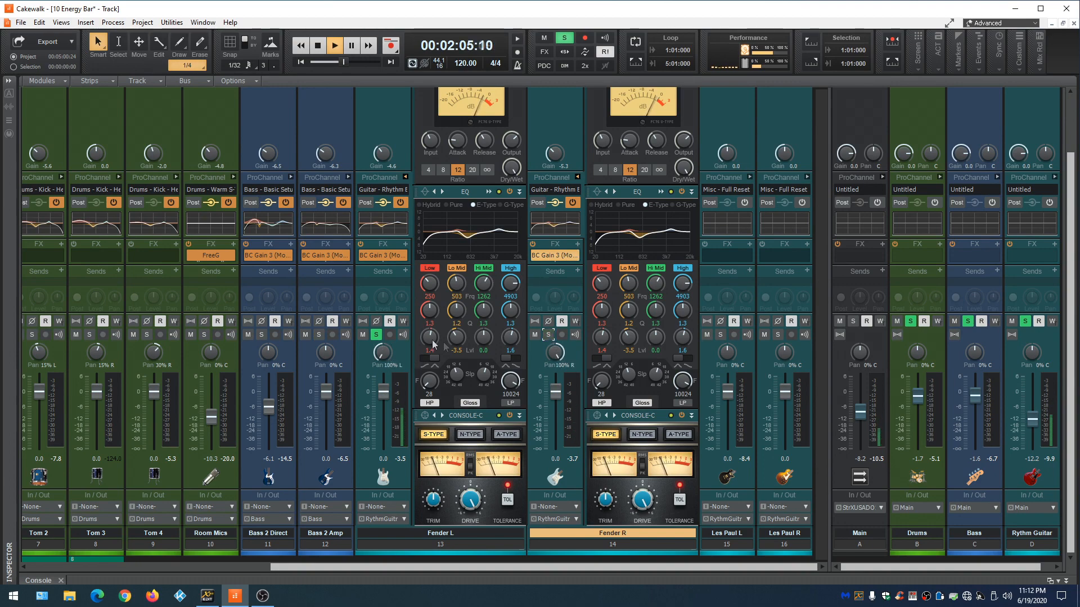
pyautogui.click(377, 335)
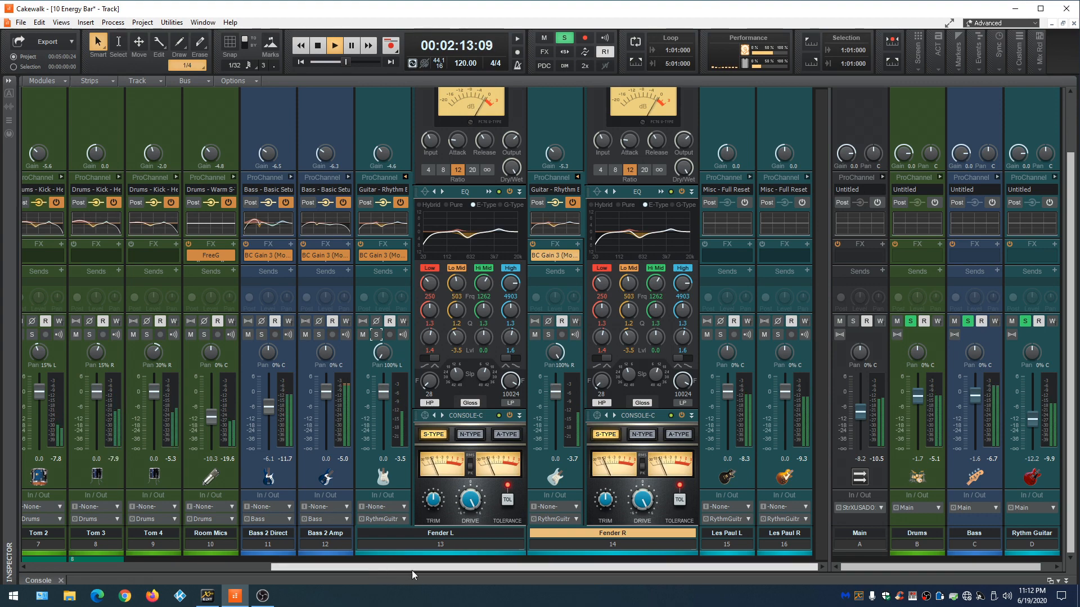
pyautogui.click(720, 335)
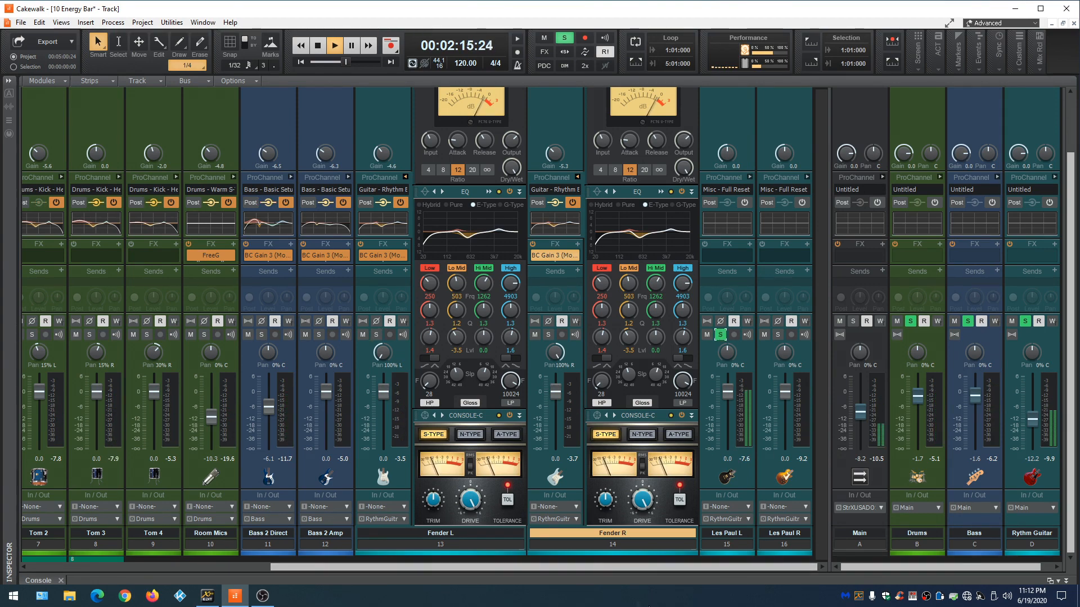
pyautogui.click(750, 177)
pyautogui.moveTo(406, 566); pyautogui.dragTo(634, 594)
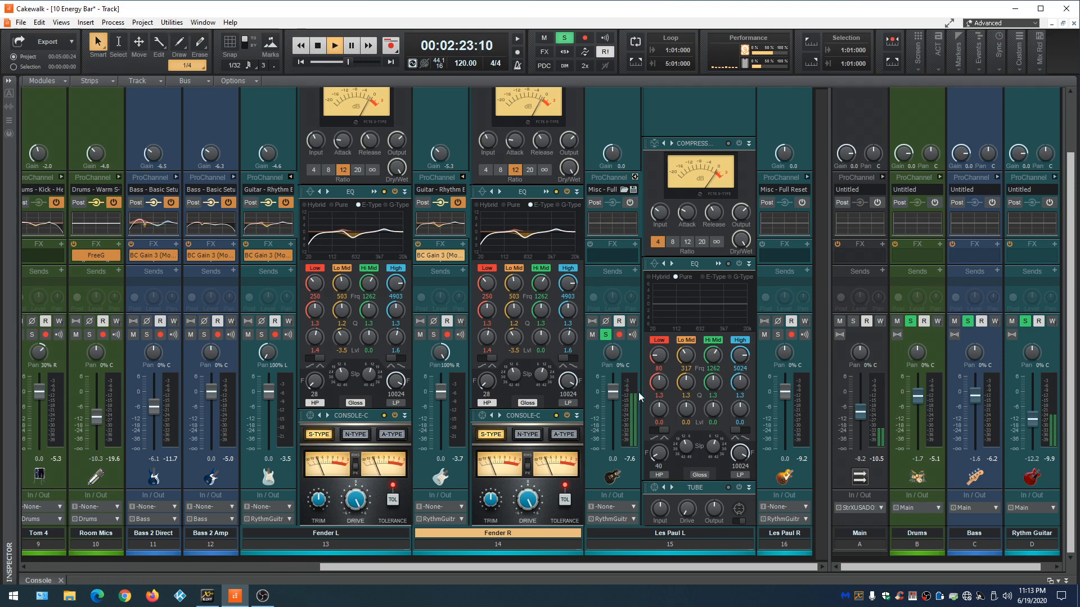
# Set Les Paul L's meter to the 12 dB range and lower its input gain to -1.9
pyautogui.rightClick(622, 376)
pyautogui.click(647, 381)
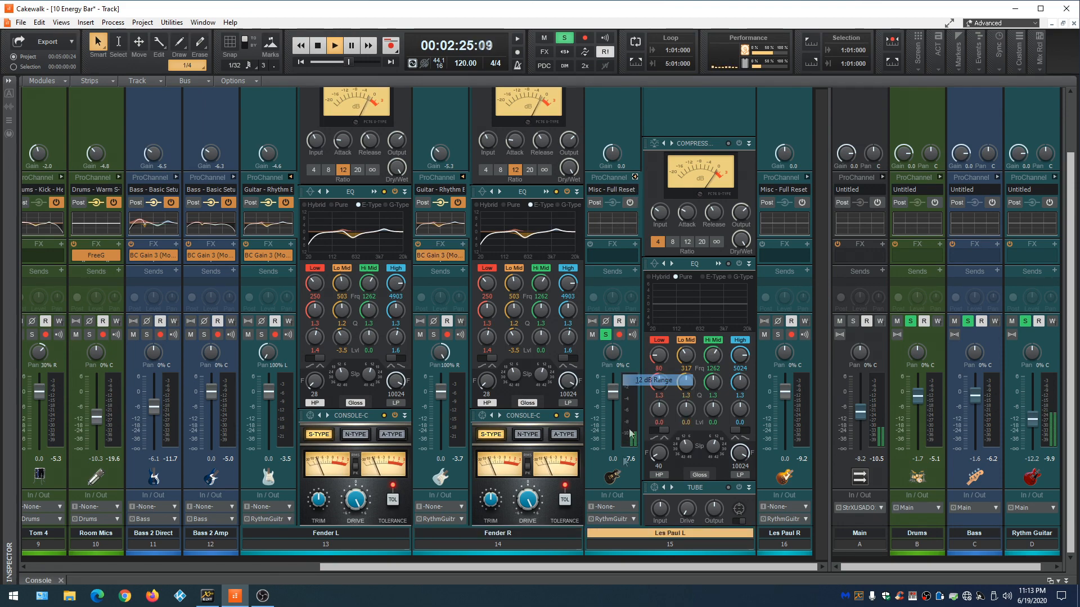
pyautogui.moveTo(612, 153); pyautogui.dragTo(612, 159)
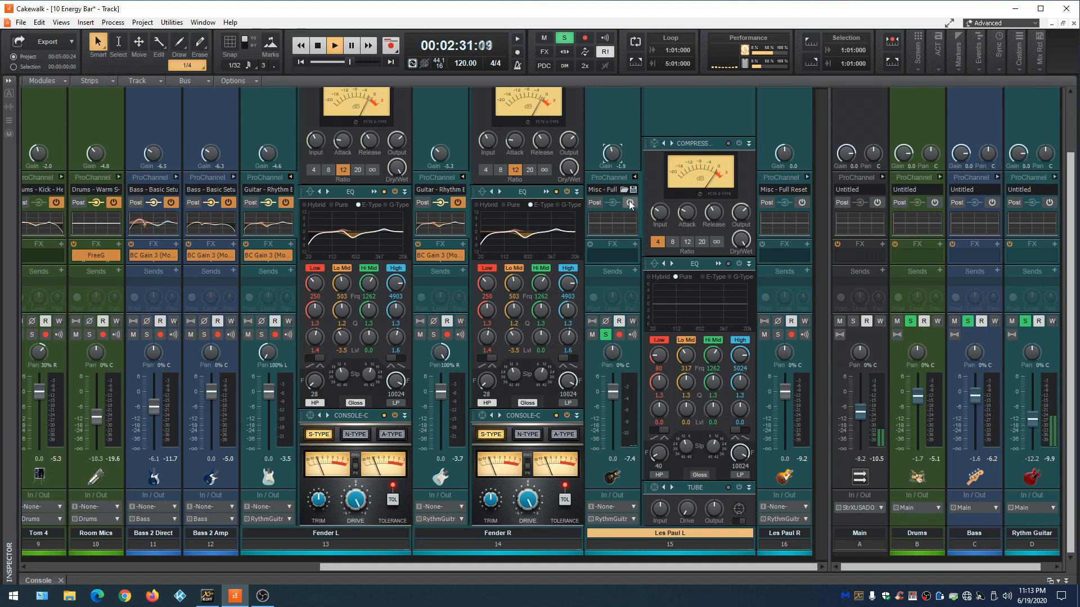
# Try the ProChannel preset Guitar - Beefed Up Midscooper.pcp on Les Paul L
pyautogui.click(623, 189)
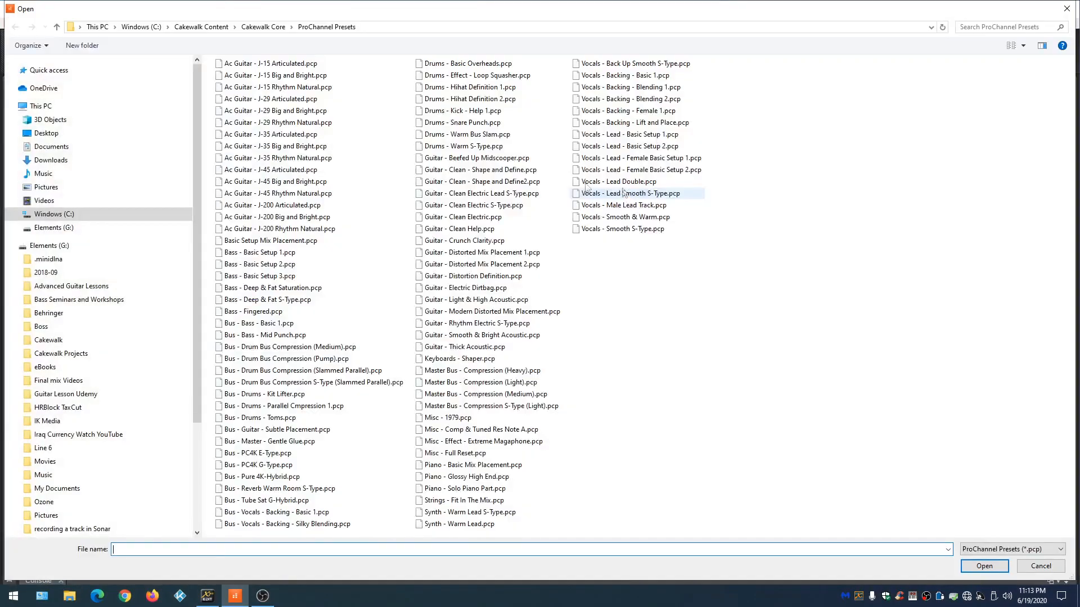
pyautogui.click(470, 162)
pyautogui.click(983, 567)
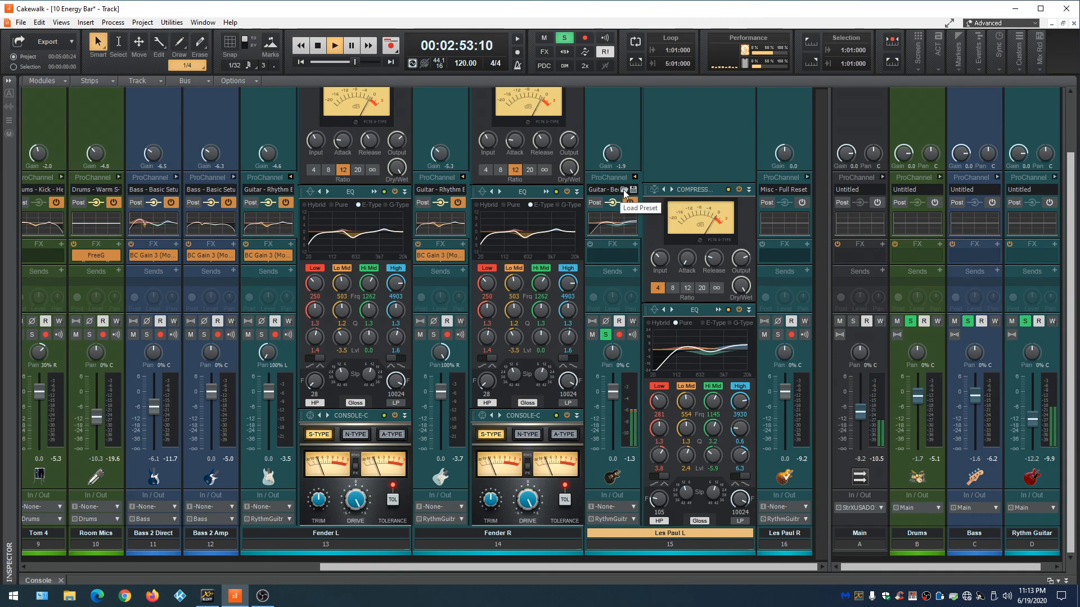
# Try the ProChannel preset Guitar - Clean Electric S-Type.pcp on Les Paul L
pyautogui.click(624, 191)
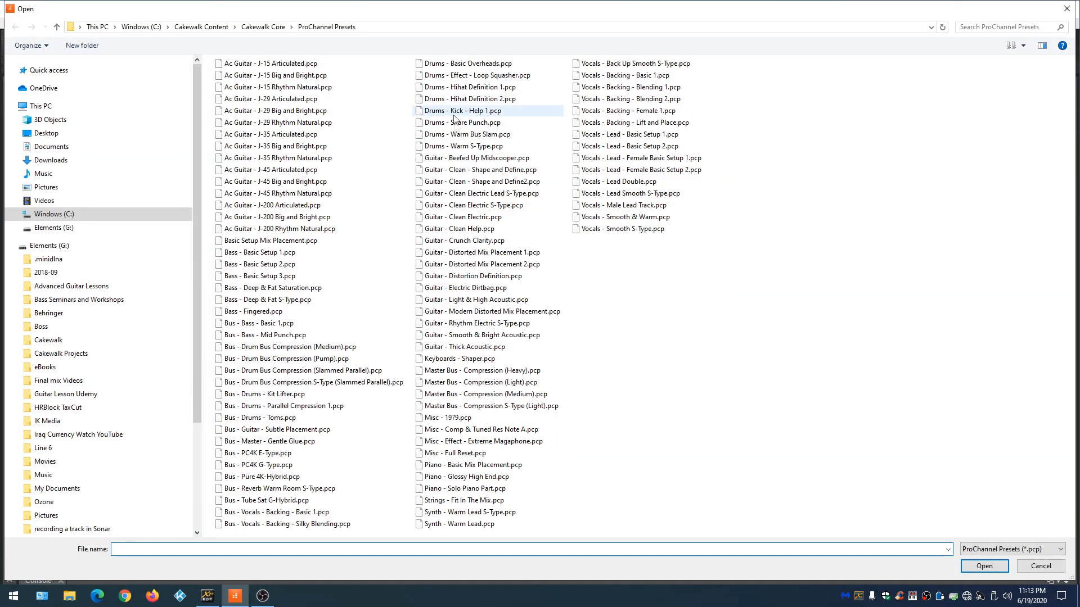
pyautogui.click(462, 206)
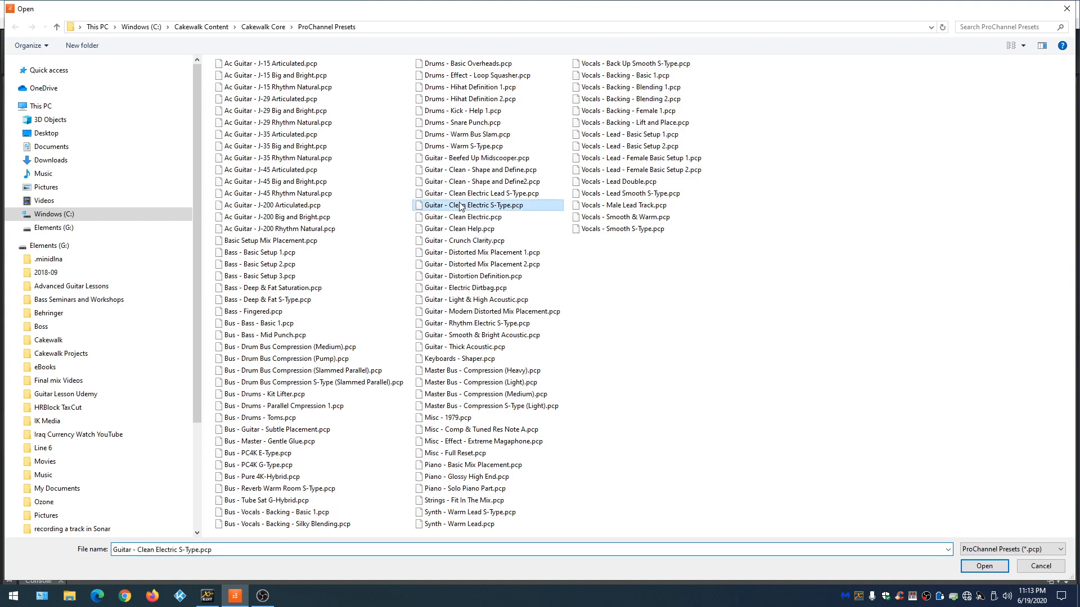
pyautogui.click(981, 566)
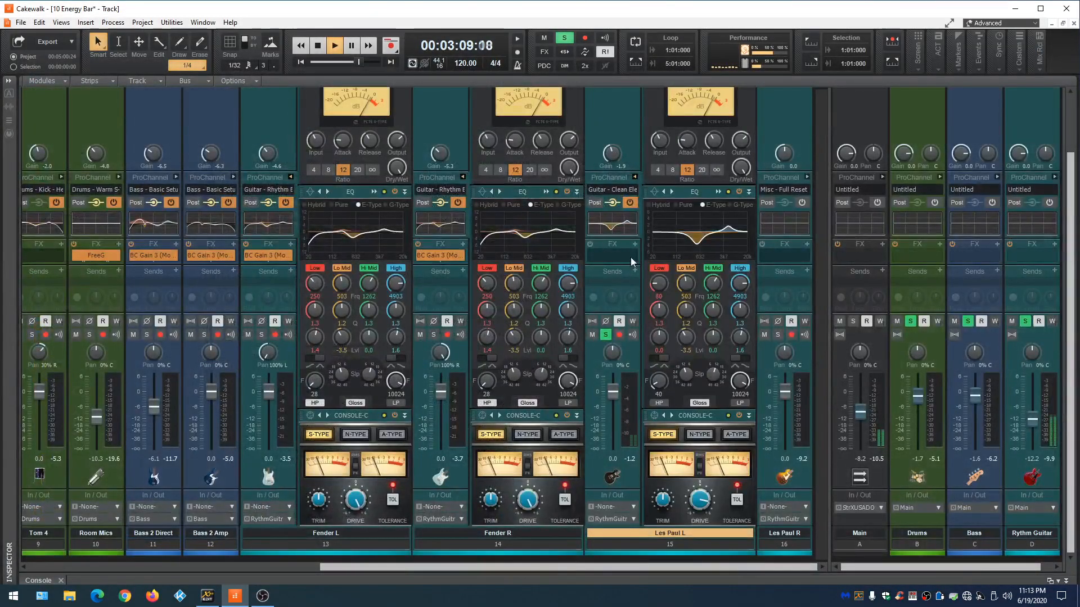
# Try the ProChannel preset Guitar - Clean Help.pcp on Les Paul L
pyautogui.click(619, 188)
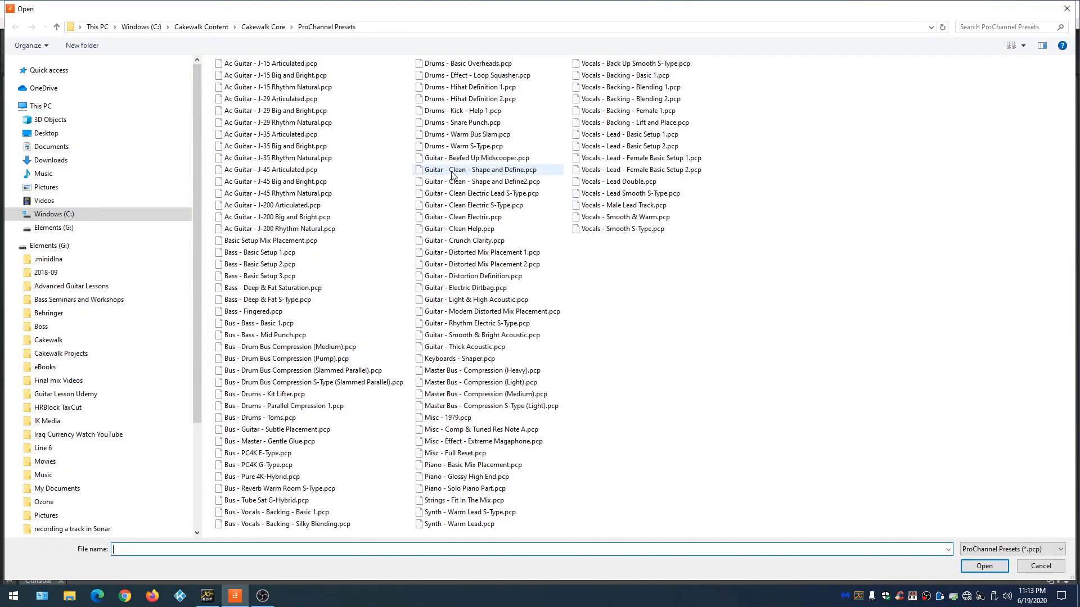
pyautogui.click(483, 194)
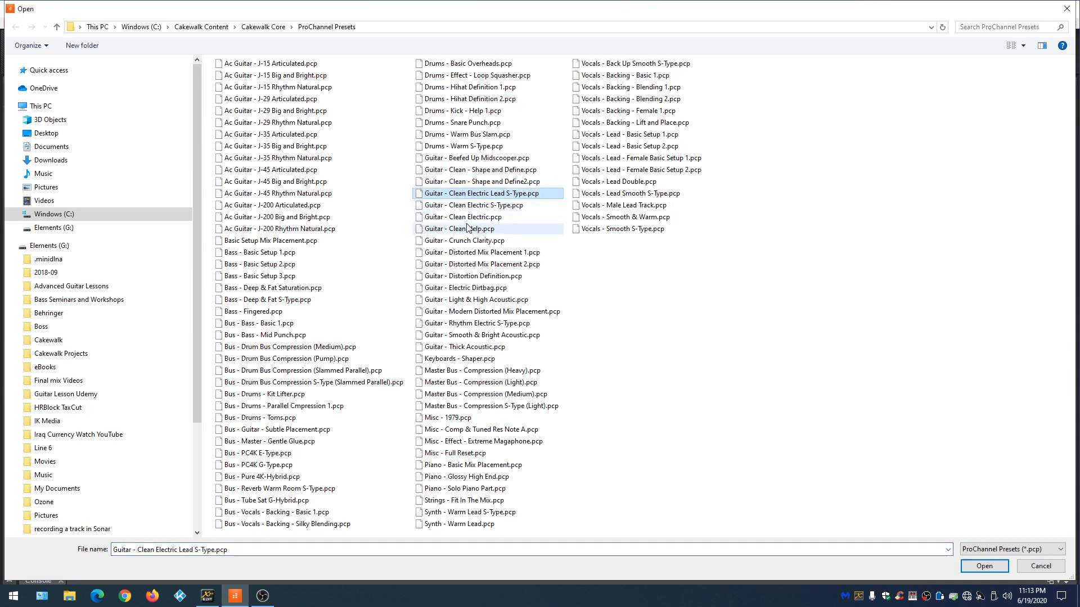
pyautogui.click(473, 219)
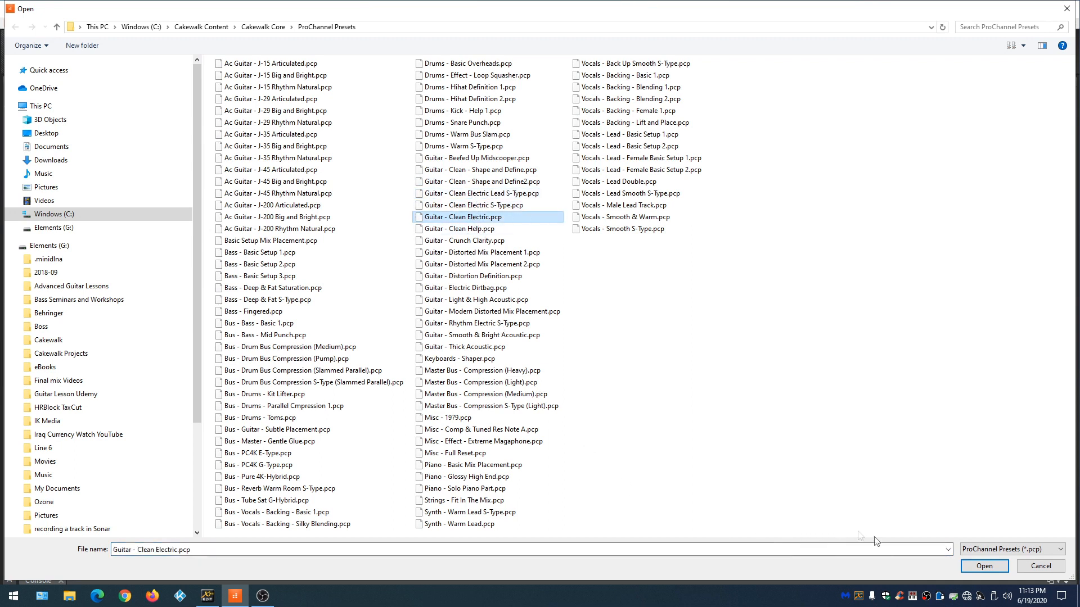
pyautogui.click(462, 230)
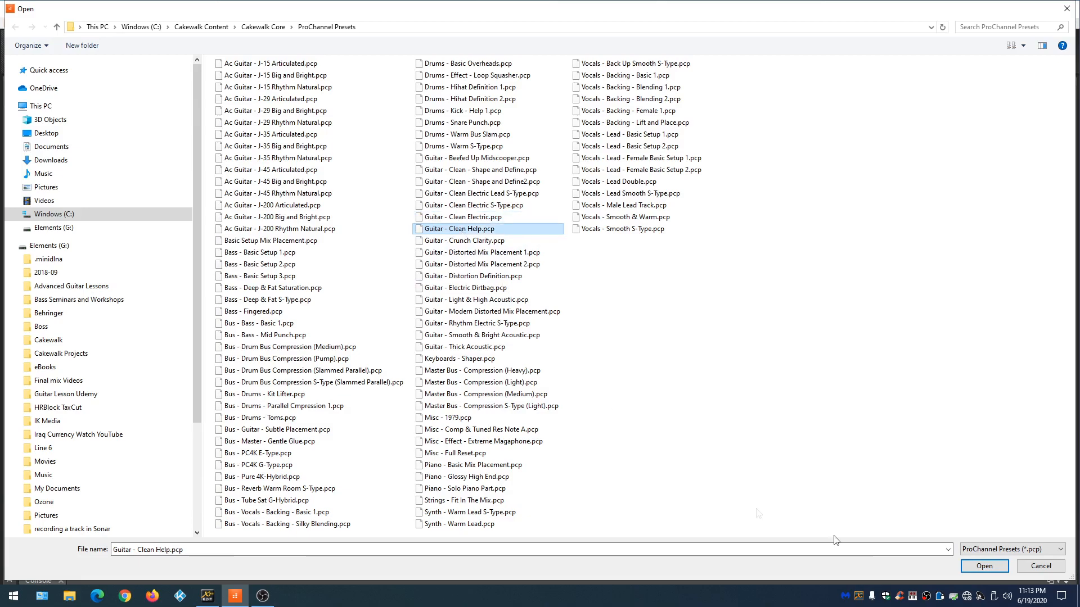
pyautogui.click(984, 566)
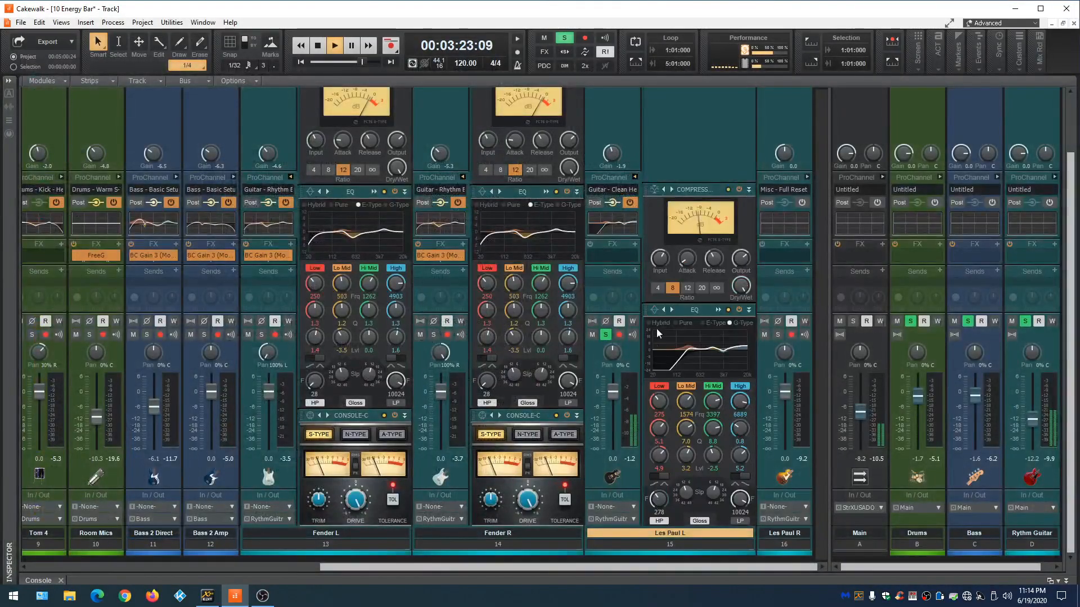
# Load the ProChannel preset Guitar - Clean Electric.pcp on Les Paul L and slightly reduce its compressor's dry/wet mix
pyautogui.click(622, 191)
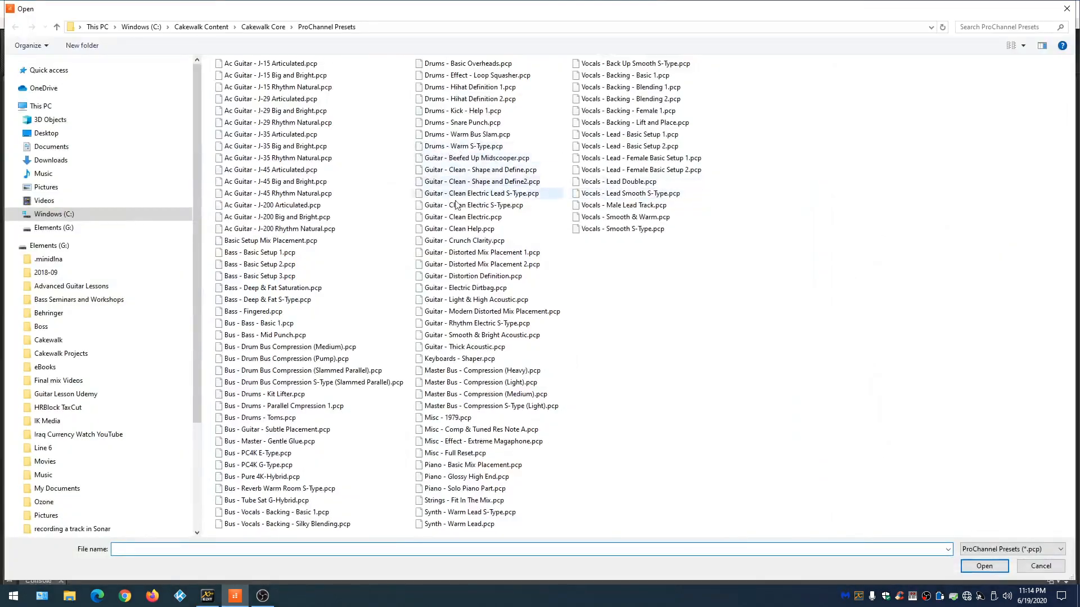
pyautogui.click(462, 219)
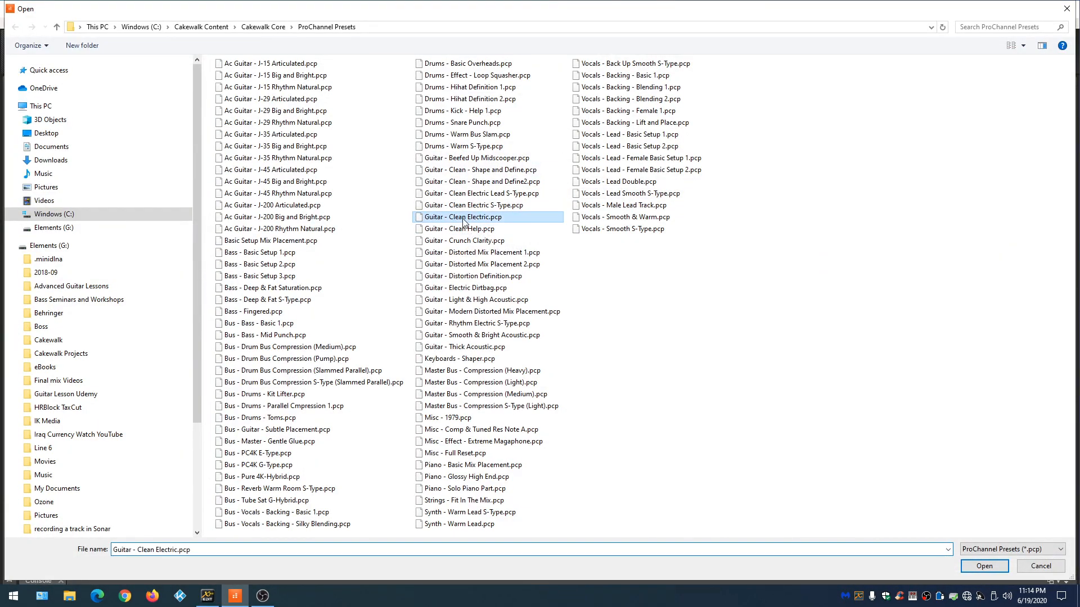
pyautogui.click(981, 566)
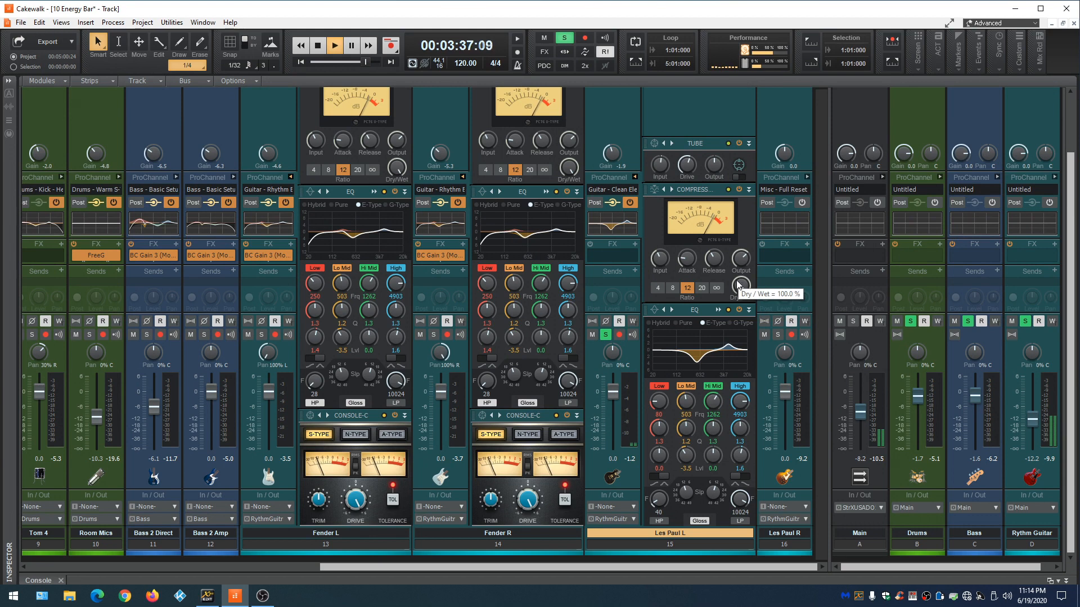
pyautogui.moveTo(739, 285); pyautogui.dragTo(739, 292)
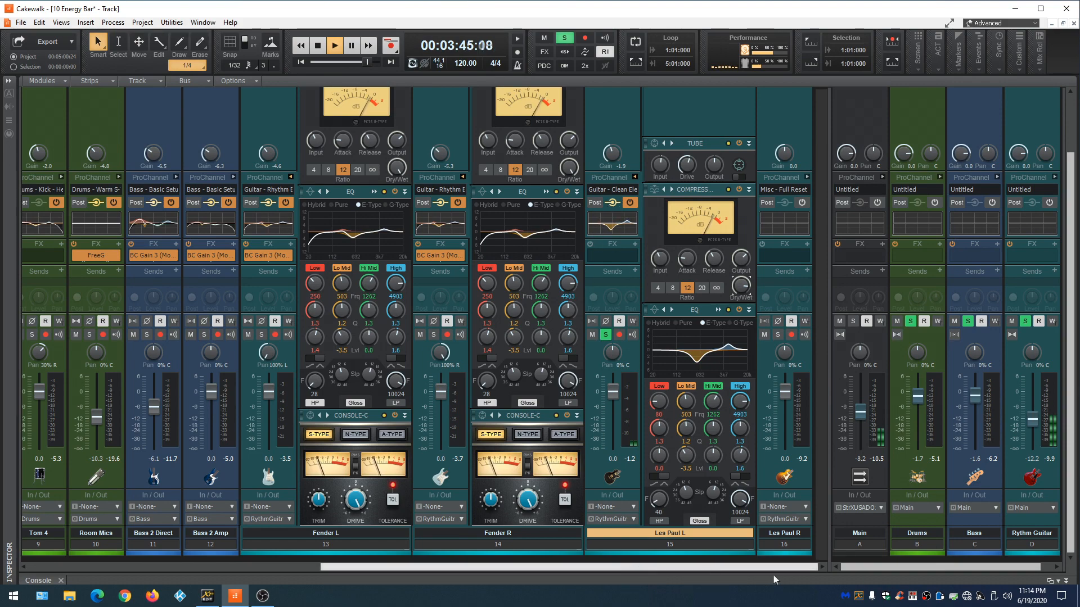
# Expand the ProChannel of the Les Paul R track
pyautogui.click(808, 176)
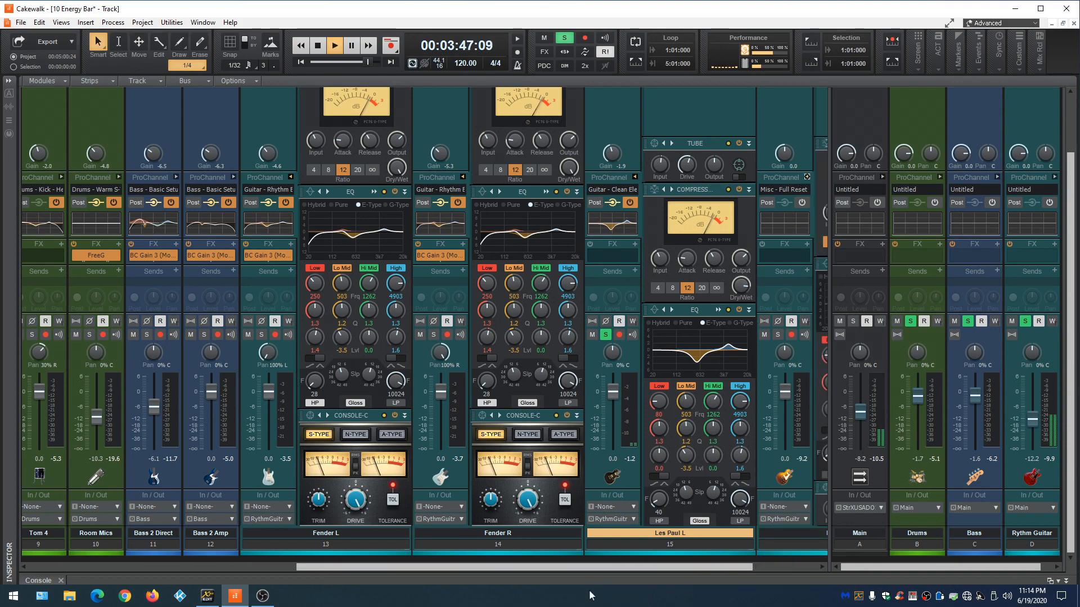
pyautogui.moveTo(584, 567); pyautogui.dragTo(685, 578)
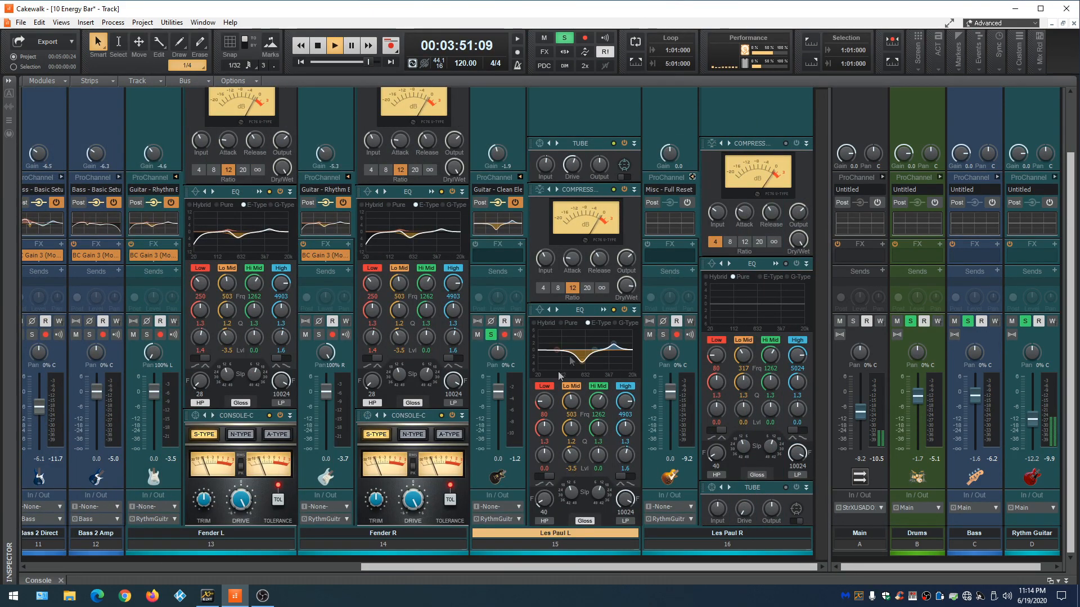
# Set the meter range of Les Paul L to 24 dB, and that of the soloed Les Paul R to 12 dB
pyautogui.rightClick(511, 421)
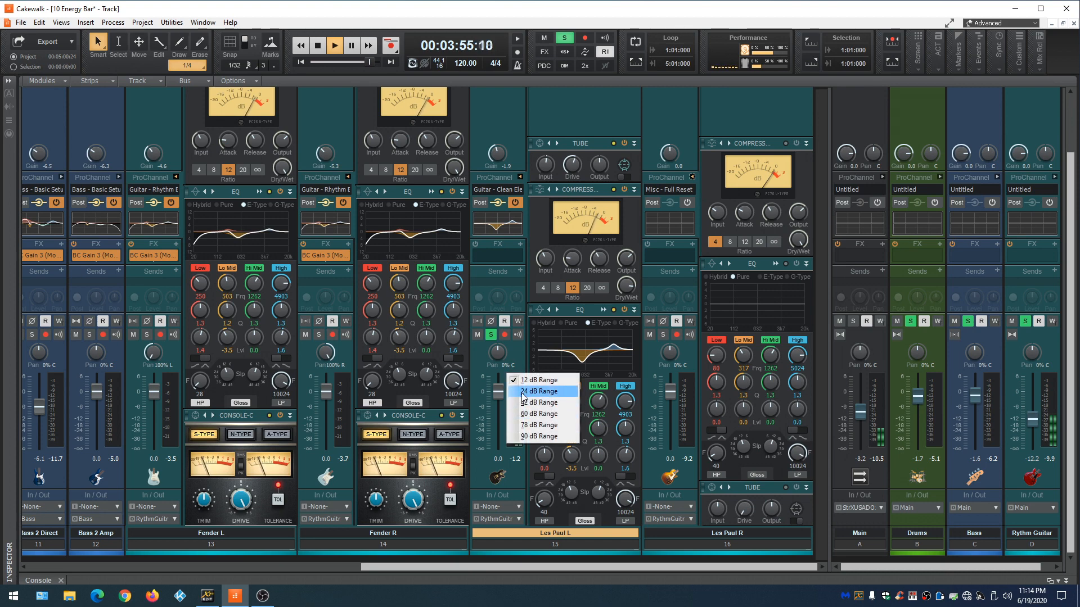
pyautogui.click(523, 393)
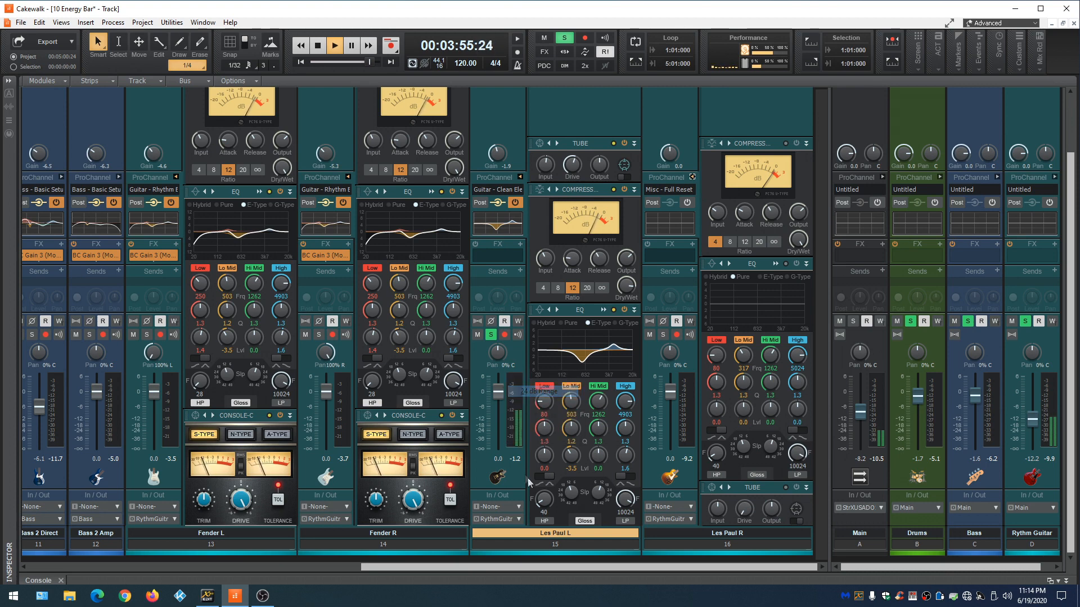
pyautogui.click(663, 334)
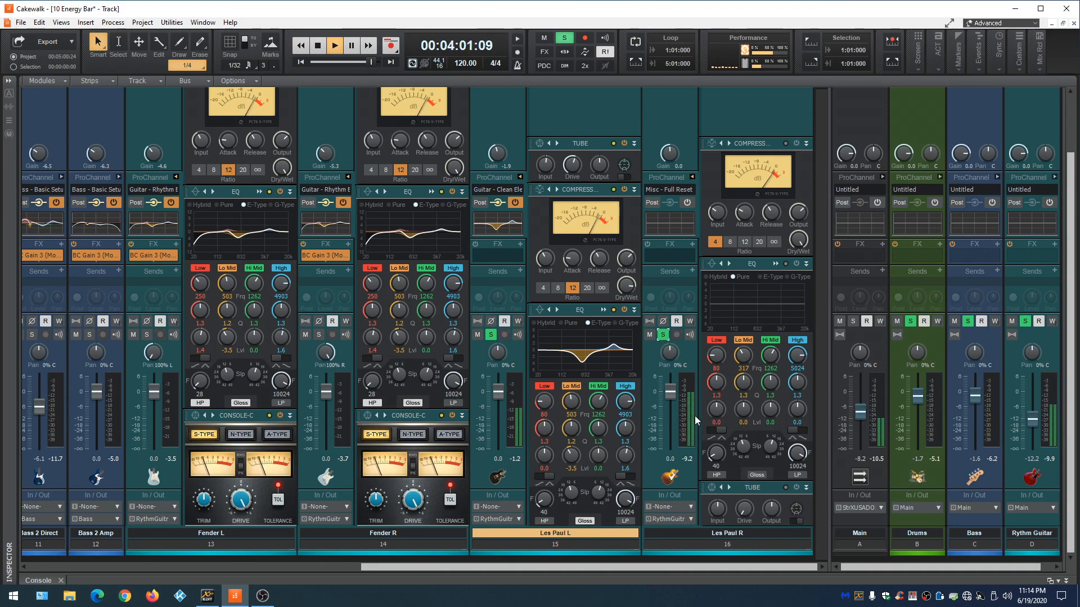
pyautogui.rightClick(685, 387)
pyautogui.click(697, 383)
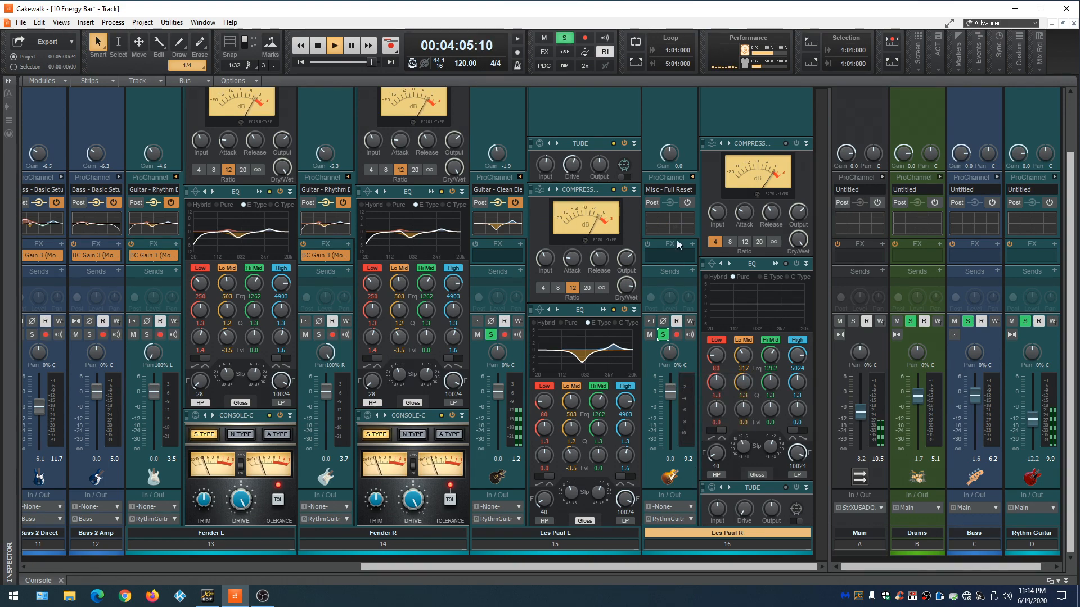
# Lower Les Paul R's input gain to -1.3 and load the ProChannel preset Guitar - Clean Electric.pcp on it
pyautogui.moveTo(665, 155); pyautogui.dragTo(665, 162)
pyautogui.click(687, 202)
pyautogui.click(681, 188)
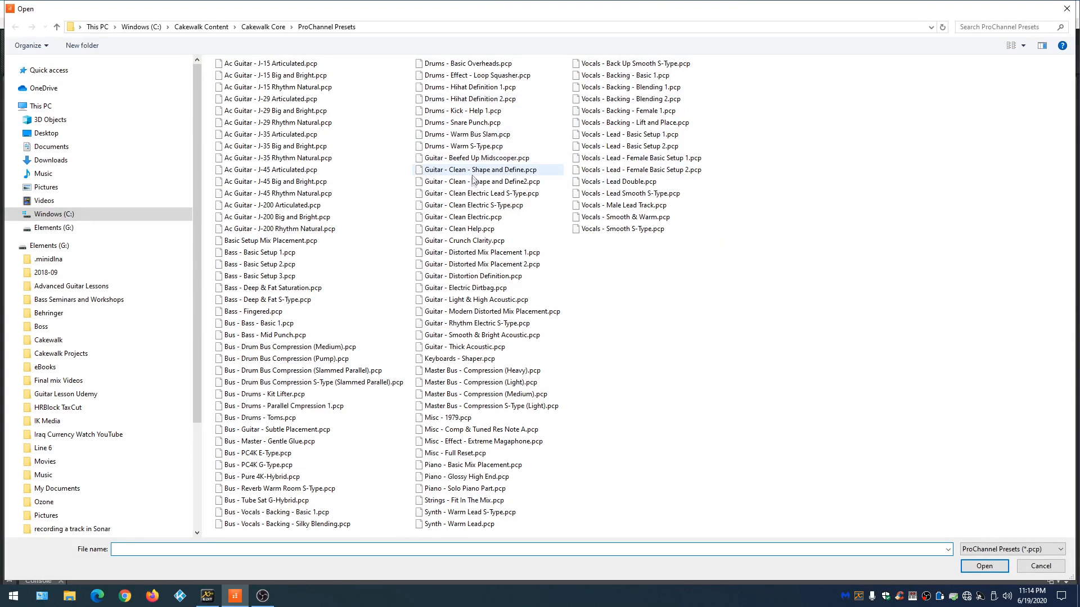
pyautogui.click(461, 219)
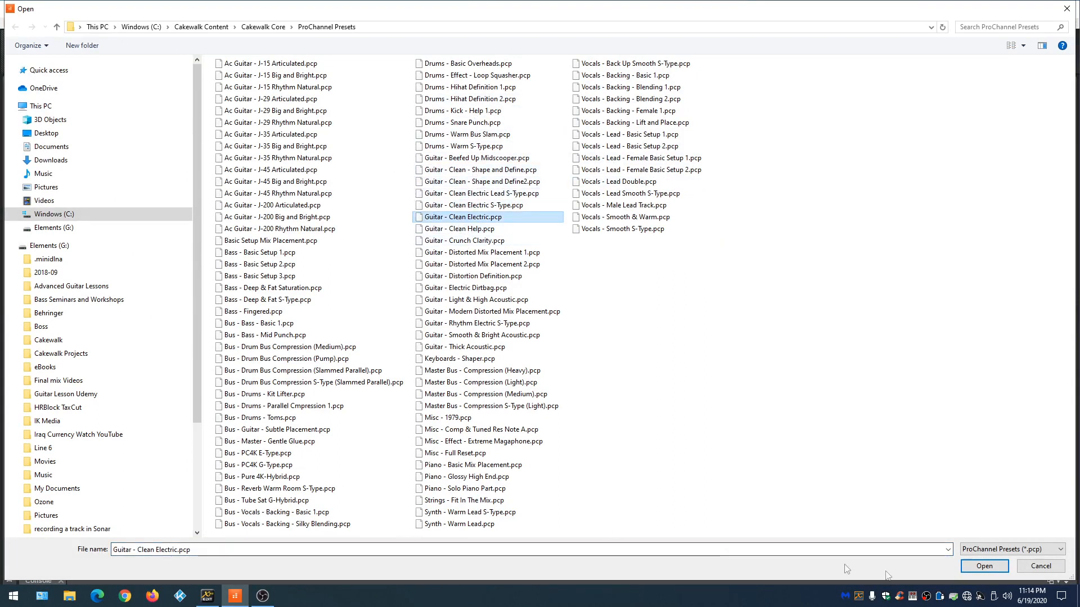
pyautogui.click(984, 566)
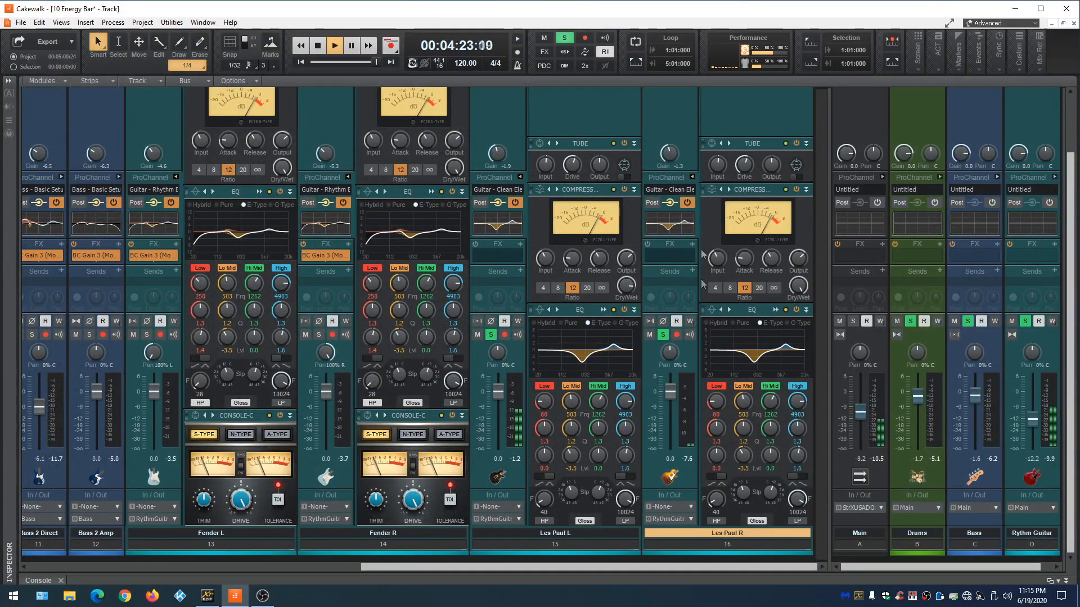
# Remove the Tube module from the ProChannels of Les Paul L and Les Paul R
pyautogui.rightClick(538, 146)
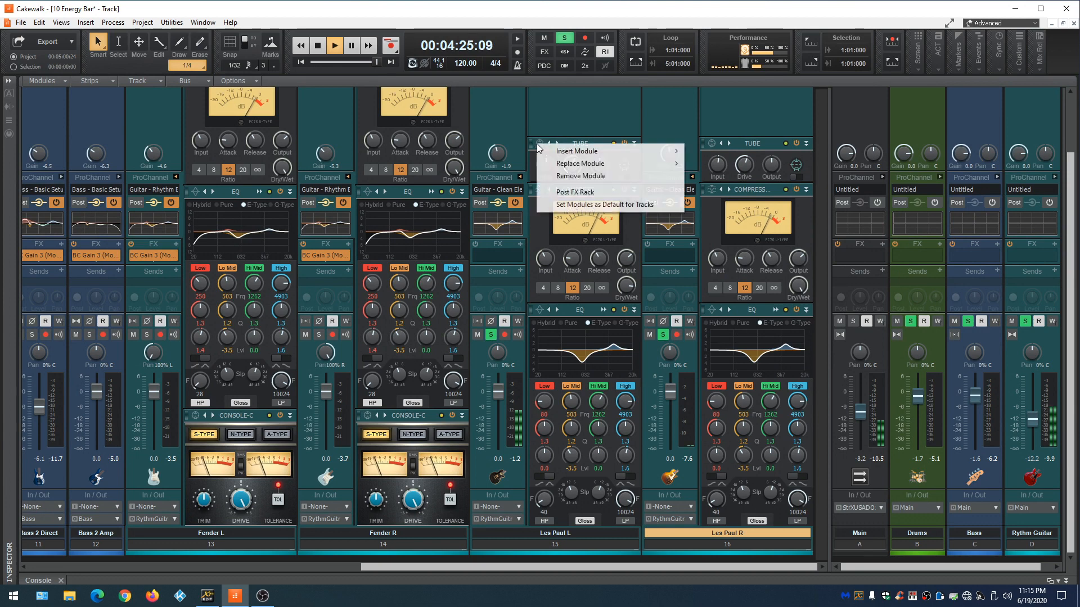
pyautogui.click(579, 176)
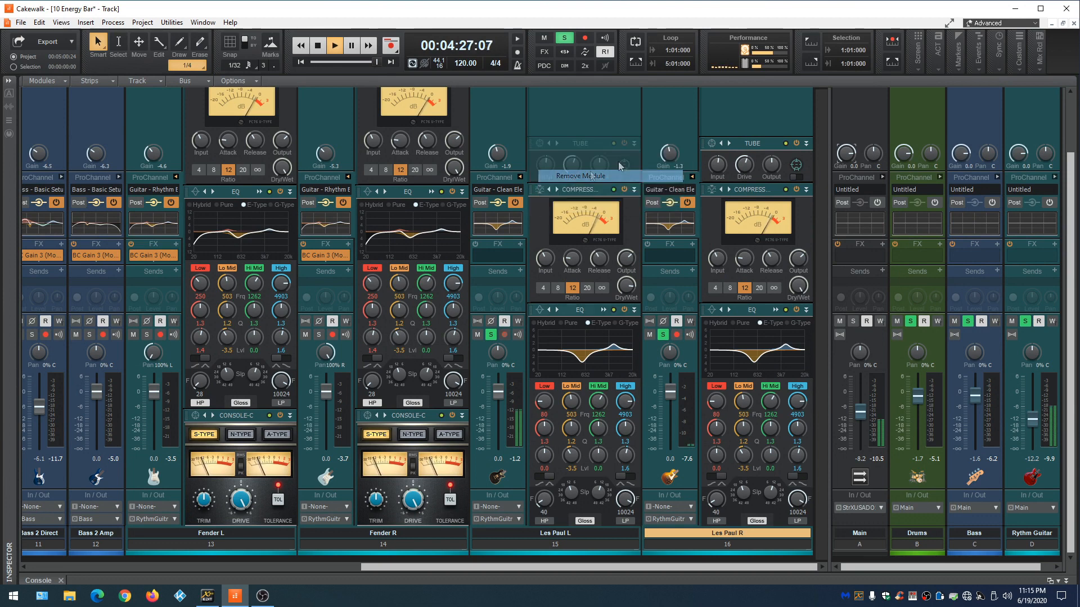
pyautogui.rightClick(706, 145)
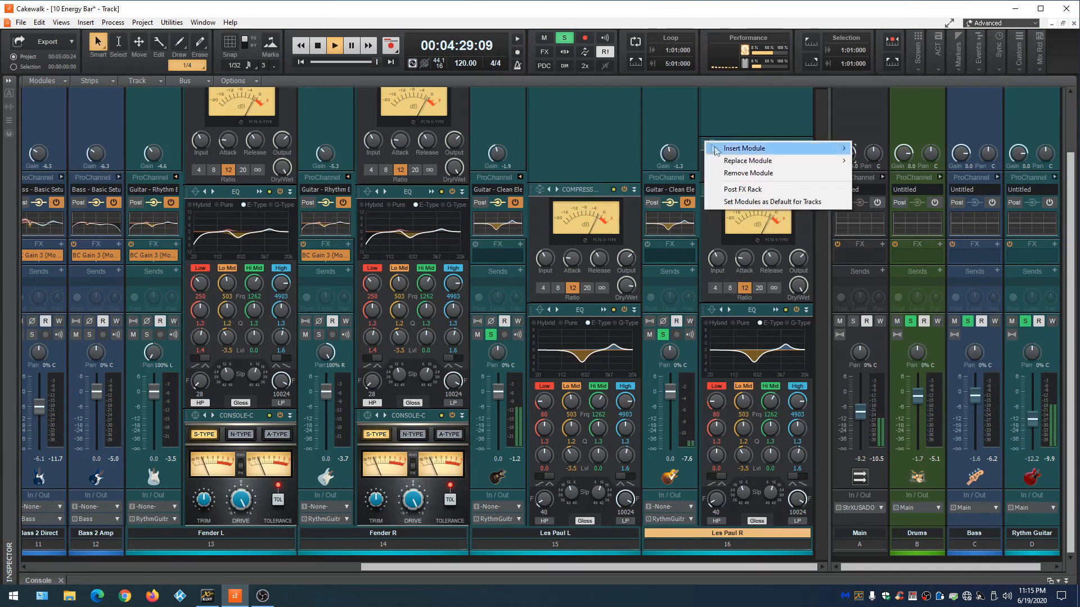
pyautogui.click(743, 173)
# Insert a Console Emulator Channel module on Les Paul L and Les Paul R and raise the Drive on both, to about 3.2 dB on Les Paul R
pyautogui.rightClick(582, 113)
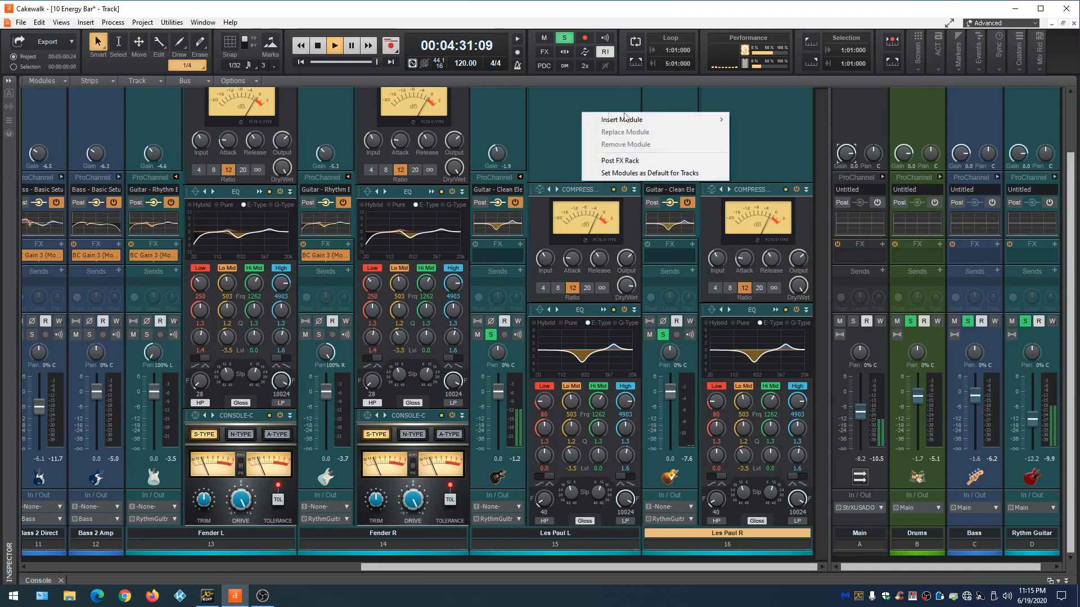
pyautogui.moveTo(649, 118)
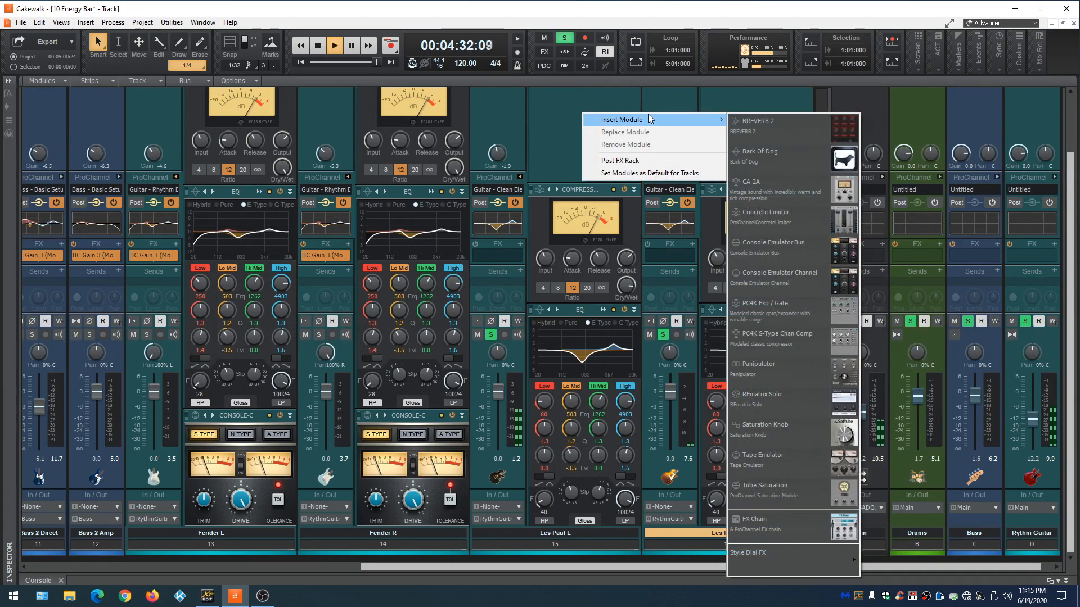
pyautogui.click(751, 278)
pyautogui.rightClick(732, 130)
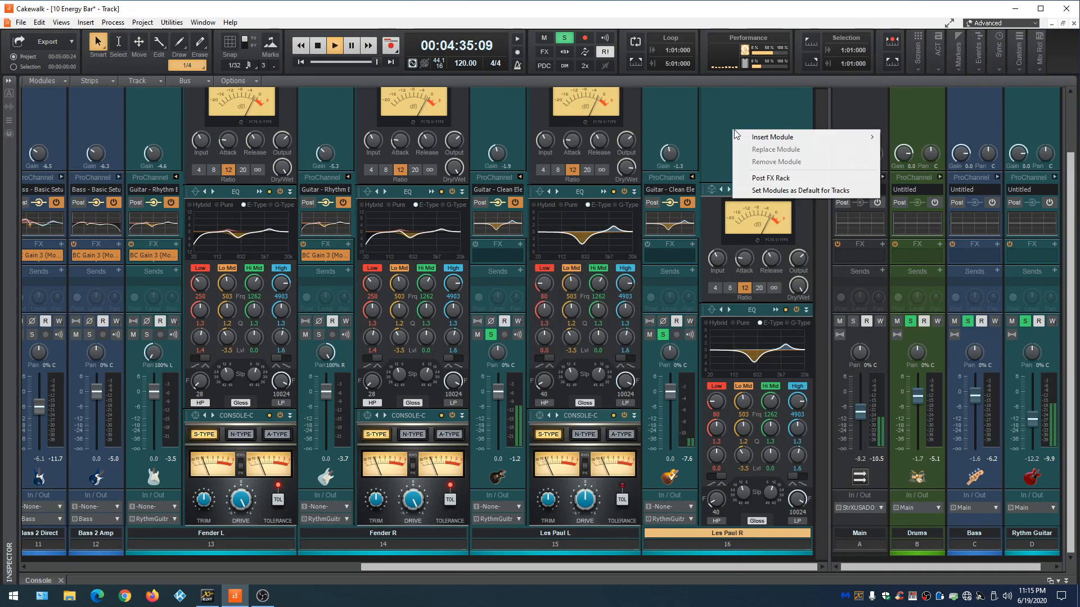
pyautogui.moveTo(798, 137)
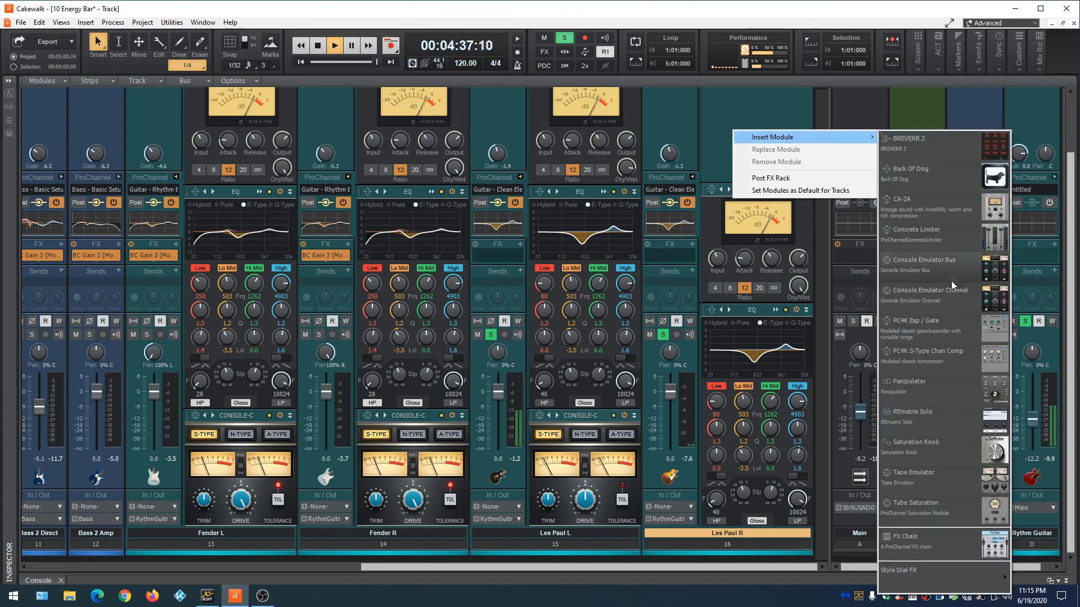
pyautogui.click(953, 295)
pyautogui.moveTo(755, 507); pyautogui.dragTo(747, 485)
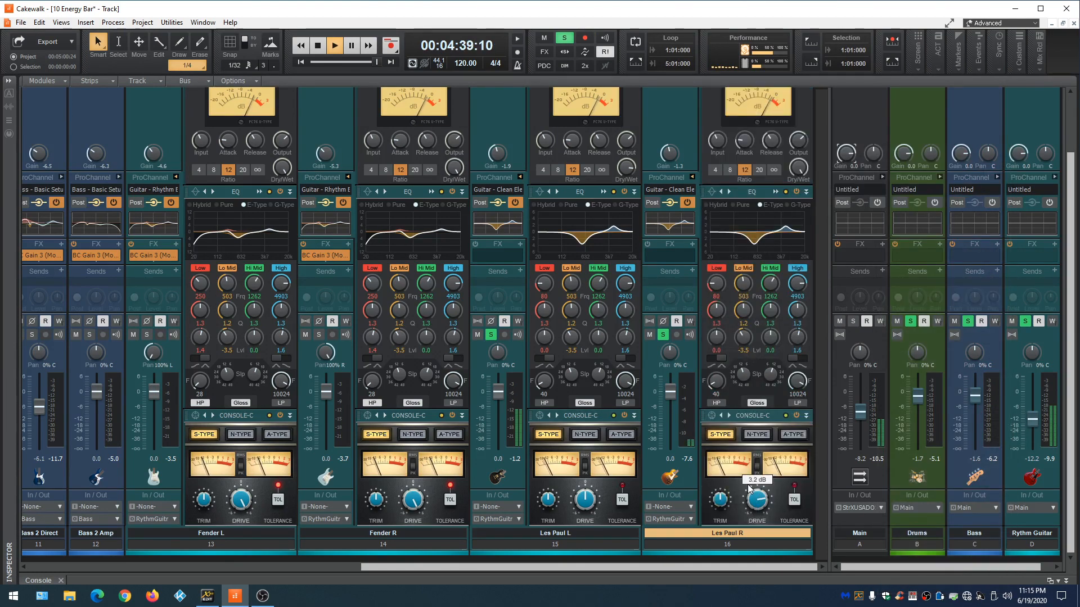
pyautogui.moveTo(578, 507); pyautogui.dragTo(570, 493)
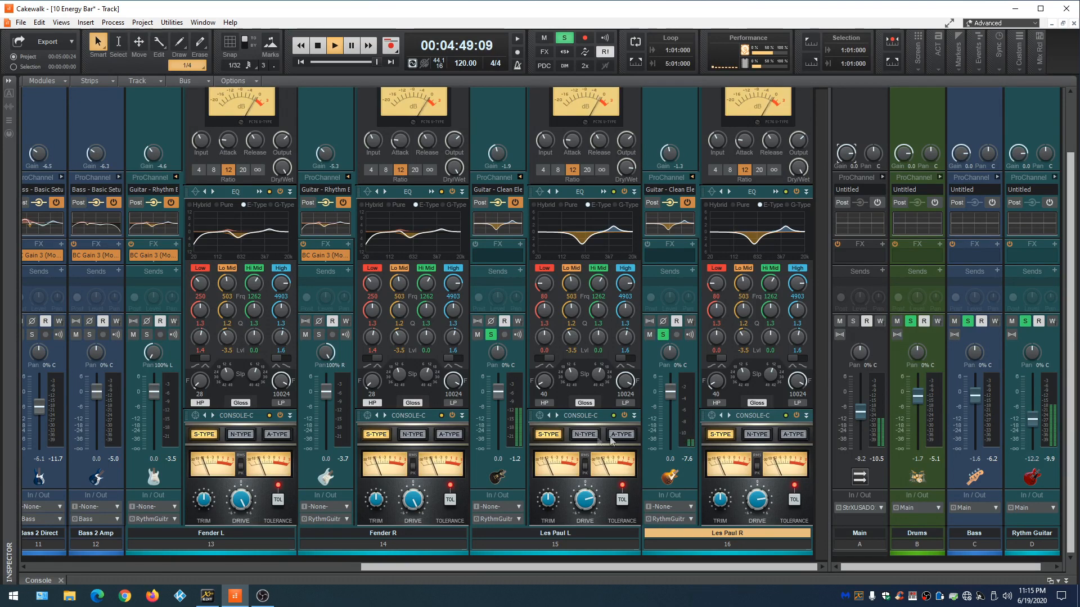
# Set Les Paul R's meter range to 24 dB and solo Fender L and Fender R along with the Les Paul tracks
pyautogui.rightClick(684, 407)
pyautogui.click(710, 391)
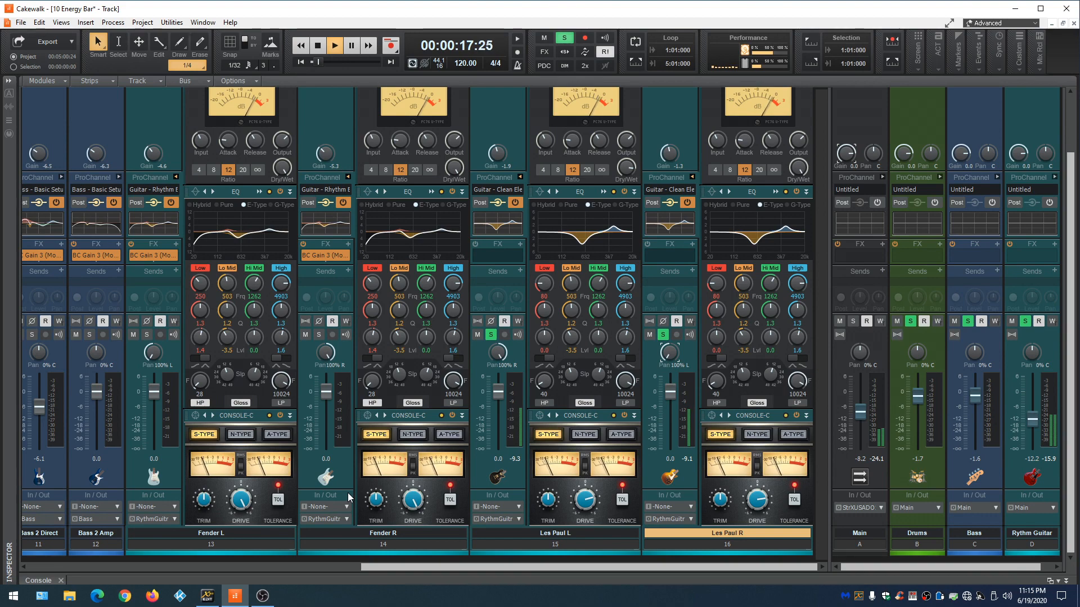
pyautogui.click(147, 335)
pyautogui.click(319, 334)
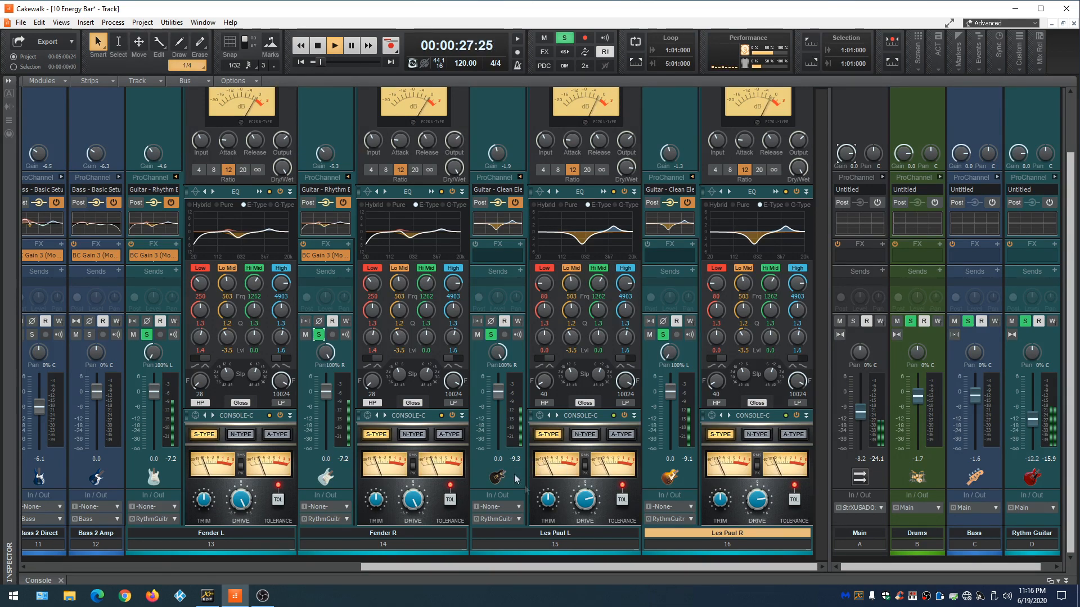
# Clear all solos and raise the Rythm Guitar bus fader to -3.6 dB
pyautogui.press('Right')
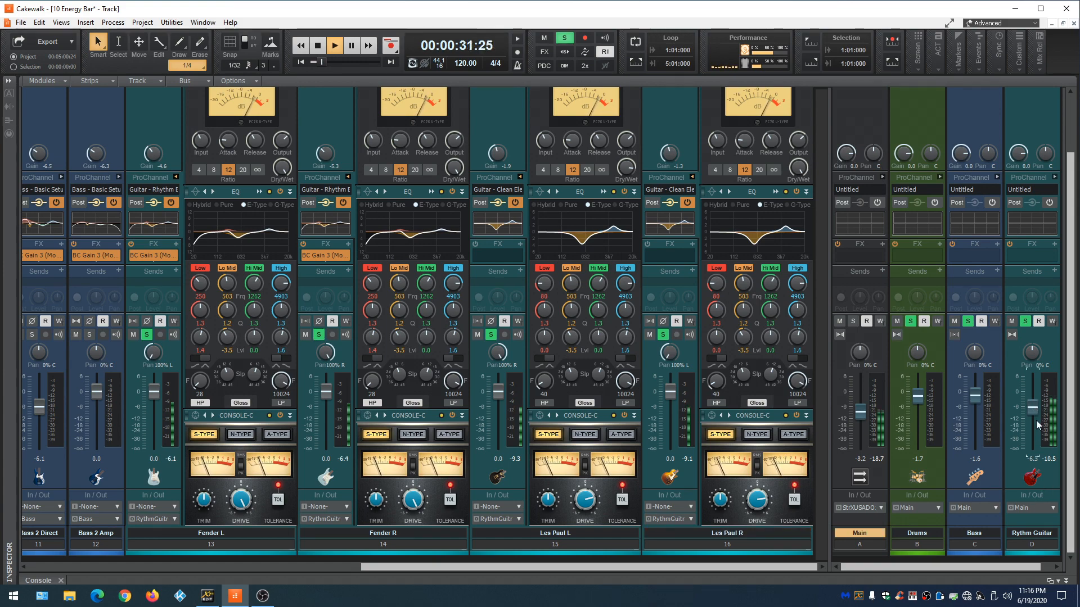
pyautogui.click(564, 38)
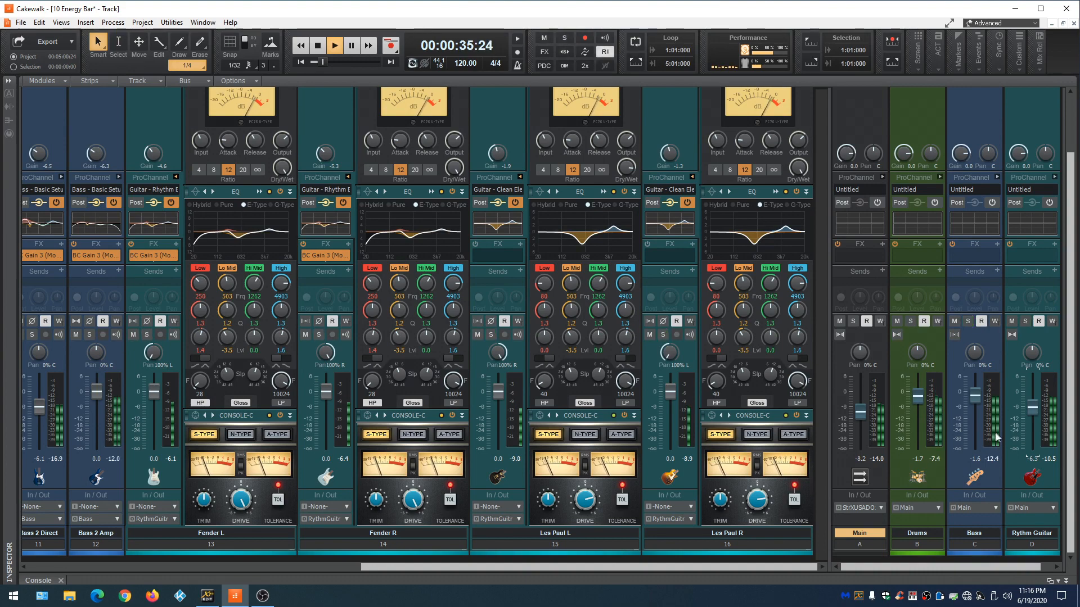
pyautogui.moveTo(1037, 412)
pyautogui.mouseDown()
pyautogui.moveTo(1033, 402)
pyautogui.moveTo(1030, 412)
pyautogui.mouseUp()
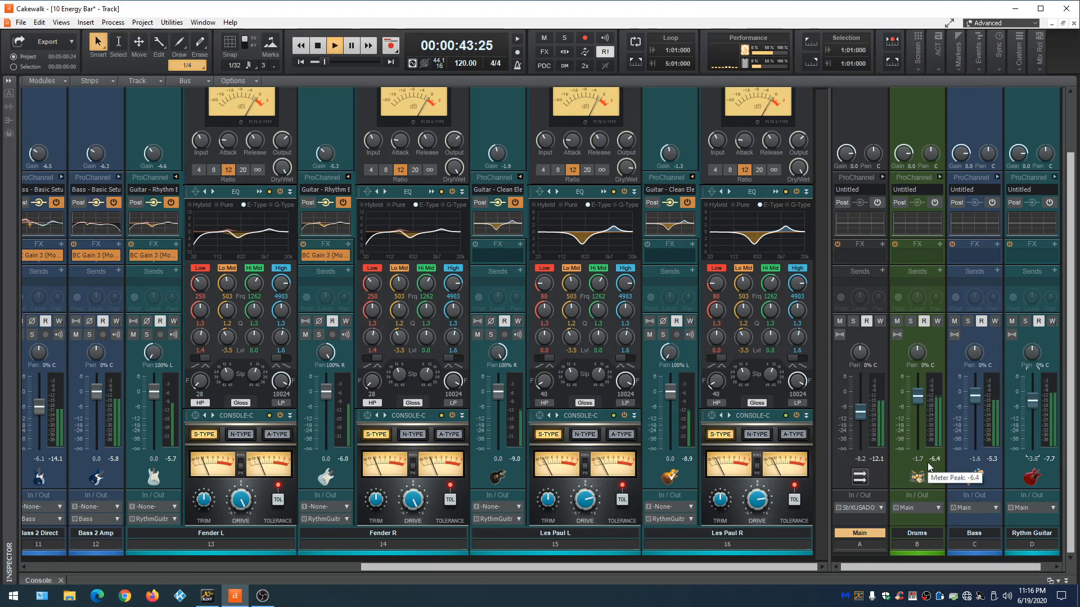
# Set the meter range to 42 dB on Les Paul R, Les Paul L, Fender R and Fender L
pyautogui.rightClick(686, 416)
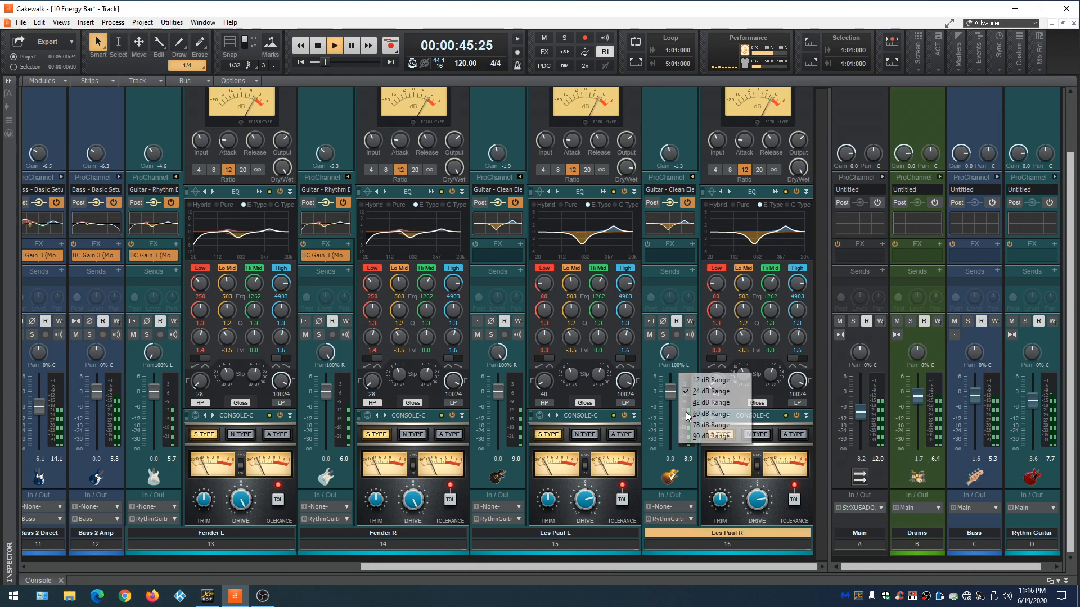
pyautogui.click(693, 403)
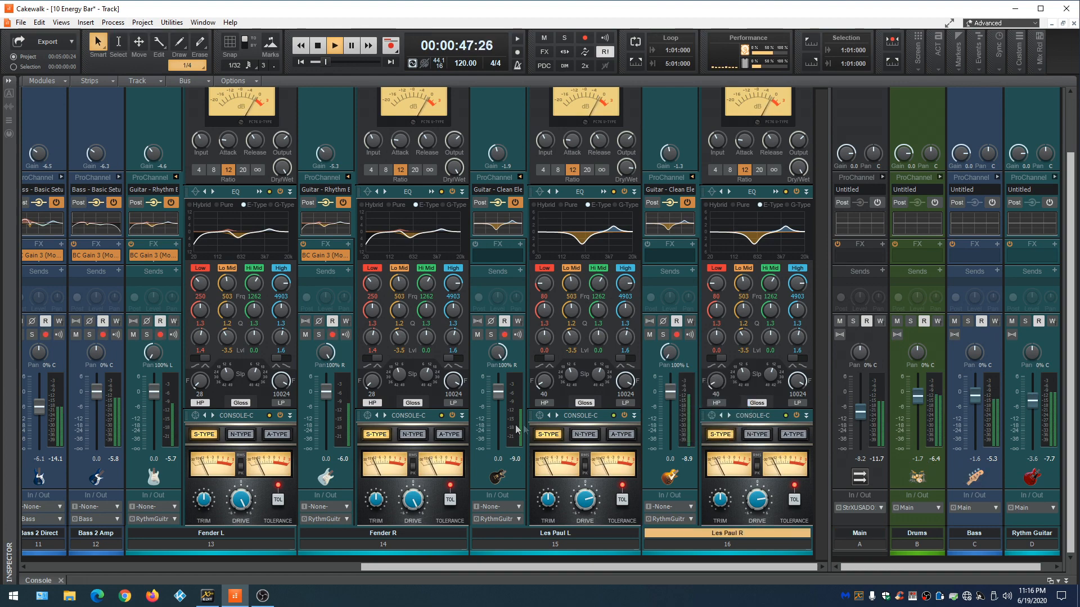
pyautogui.rightClick(514, 425)
pyautogui.click(528, 403)
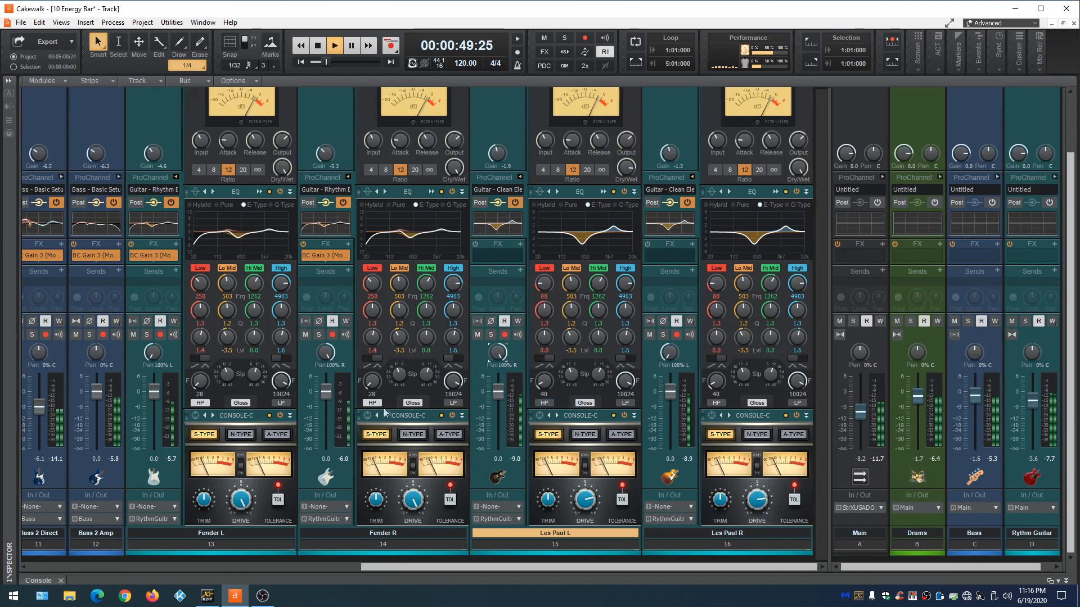
pyautogui.rightClick(340, 413)
pyautogui.click(355, 403)
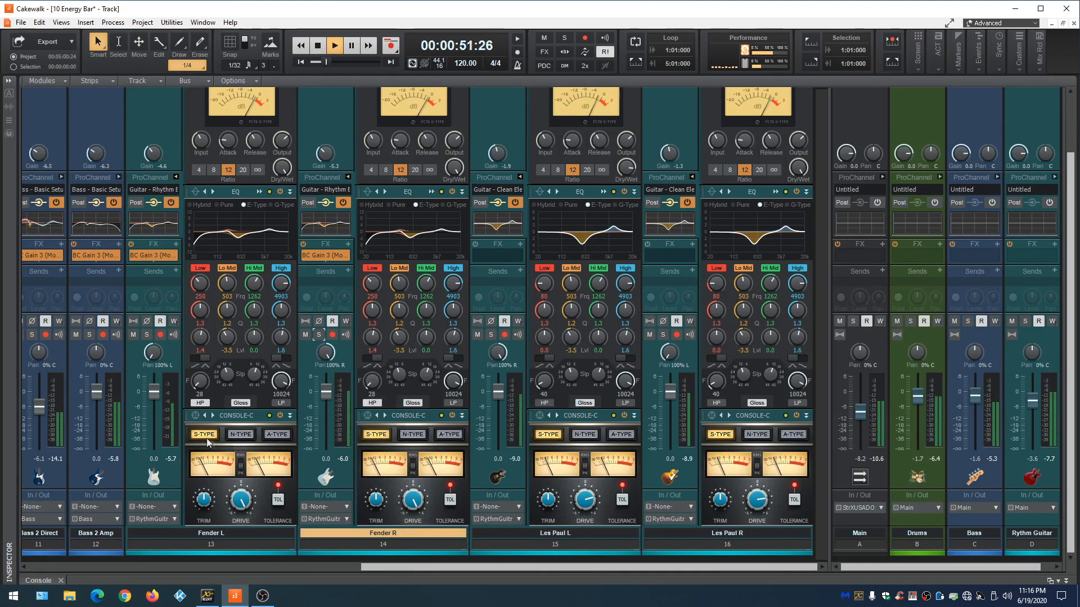
pyautogui.rightClick(176, 420)
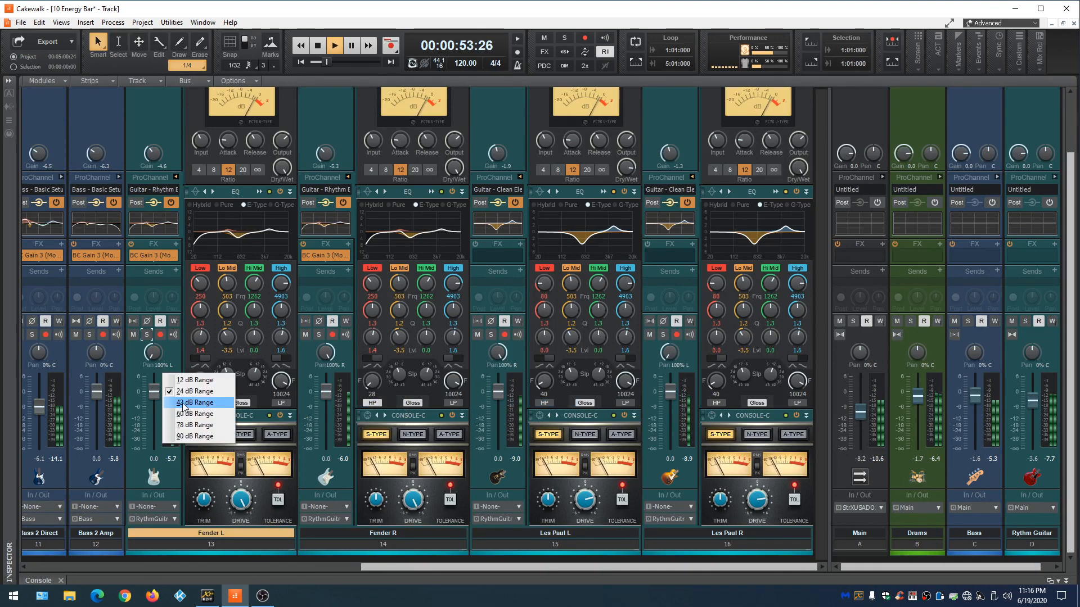
pyautogui.click(183, 403)
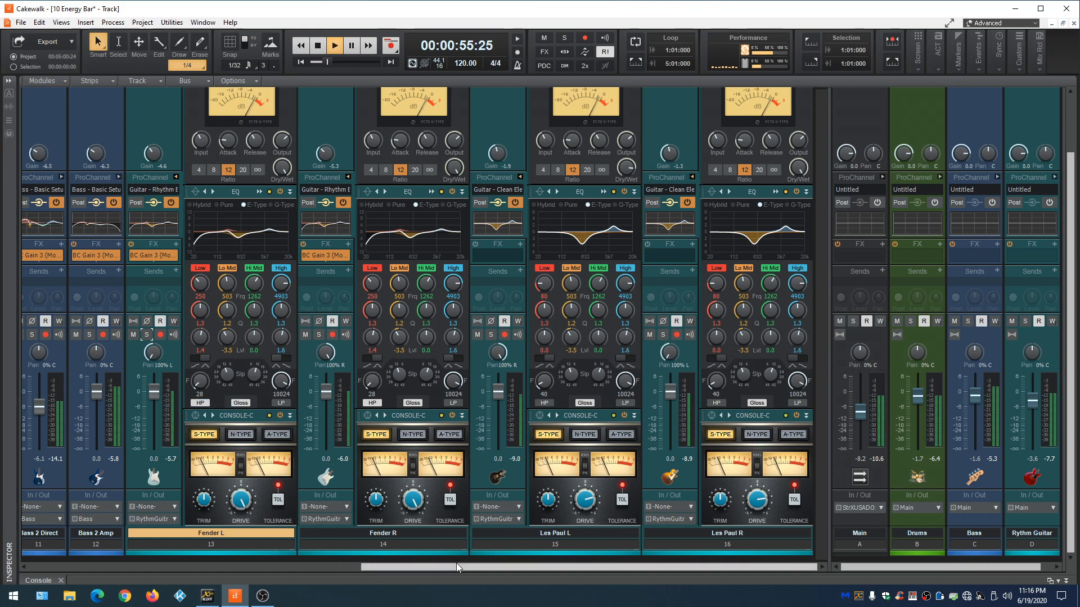
# Collapse the ProChannels of the Fender L, Fender R, Les Paul L and Les Paul R tracks
pyautogui.click(176, 177)
pyautogui.click(347, 176)
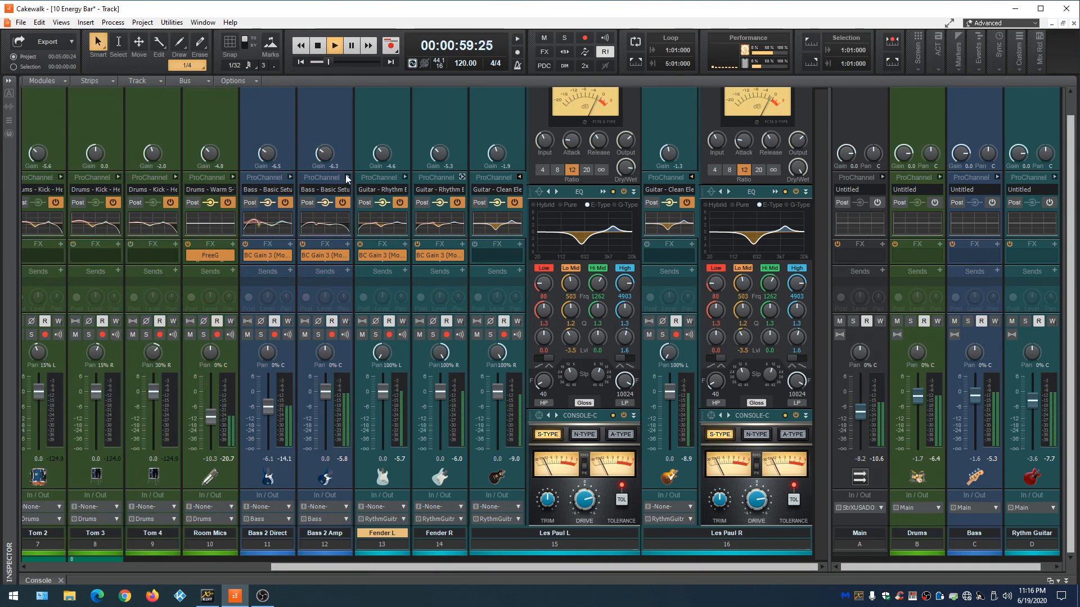
pyautogui.click(519, 173)
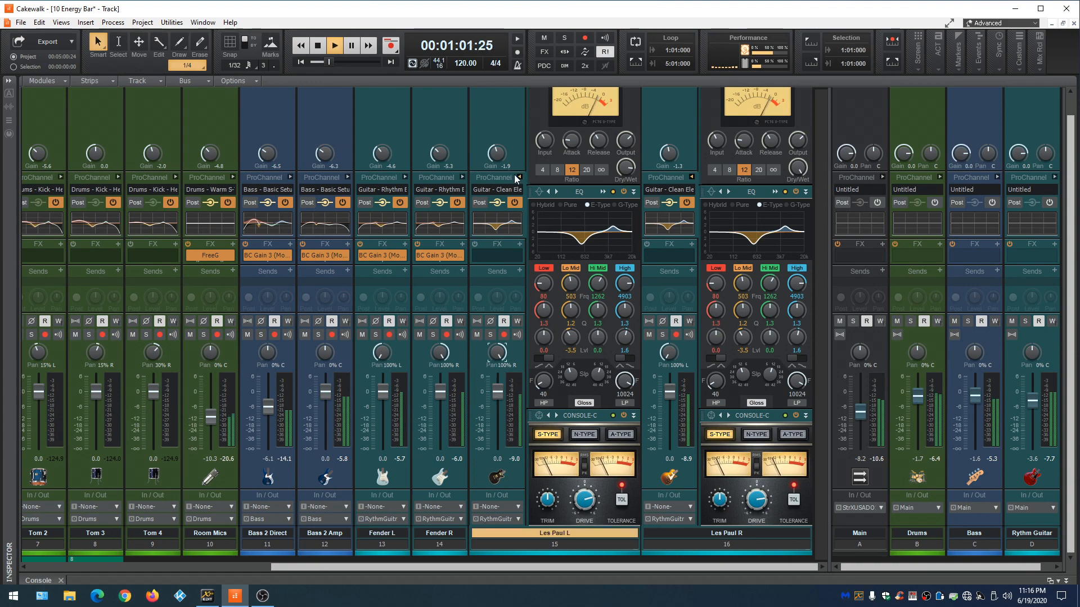
pyautogui.click(518, 177)
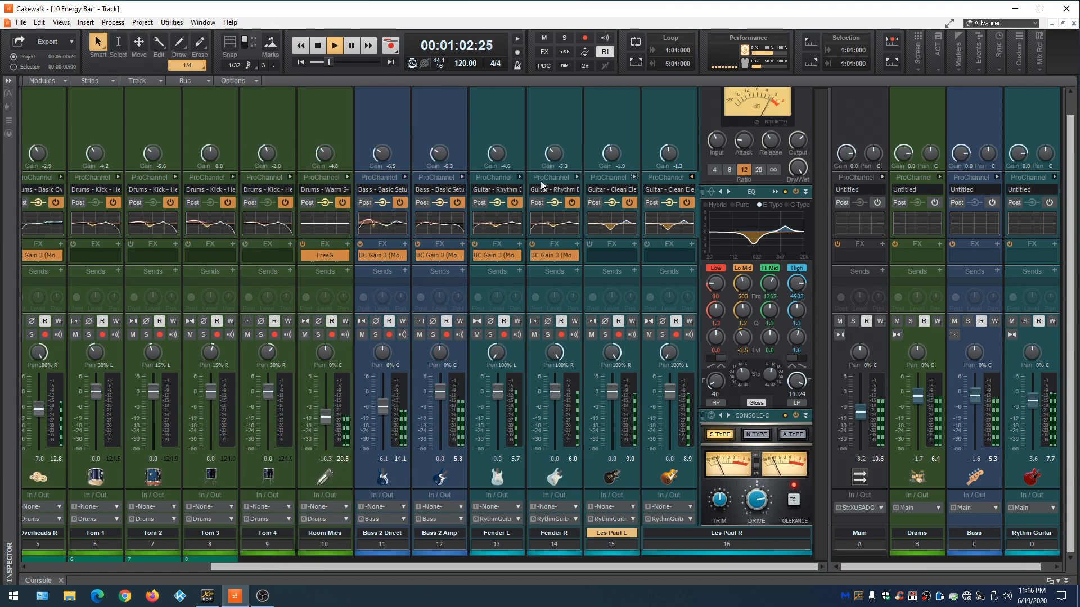
pyautogui.click(690, 177)
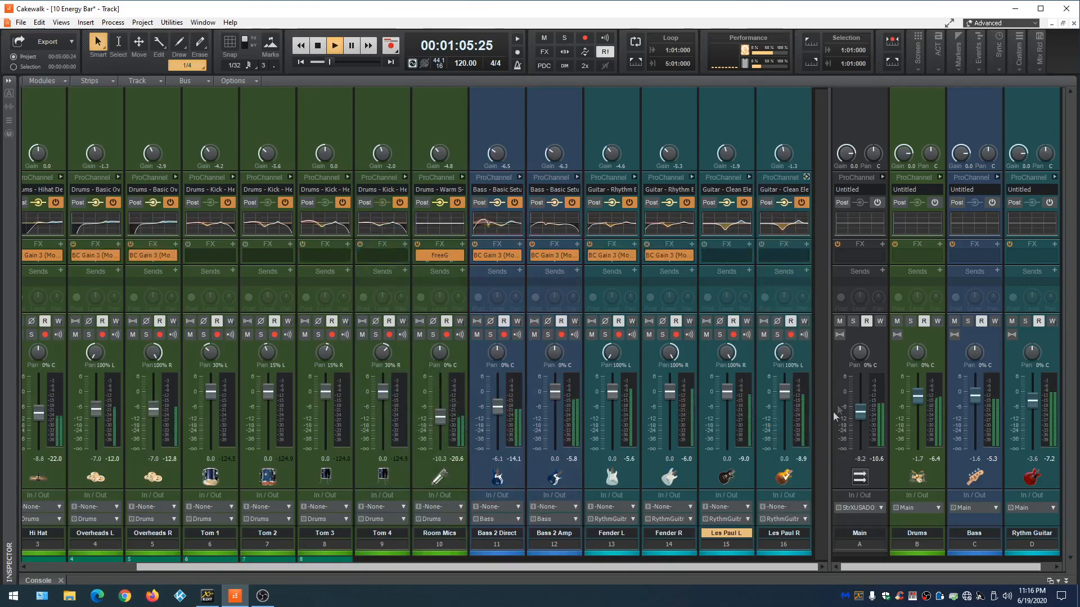
# Check the levels of all track strips from Kick to Les Paul R during playback, and stop the transport
pyautogui.moveTo(451, 566); pyautogui.dragTo(226, 566)
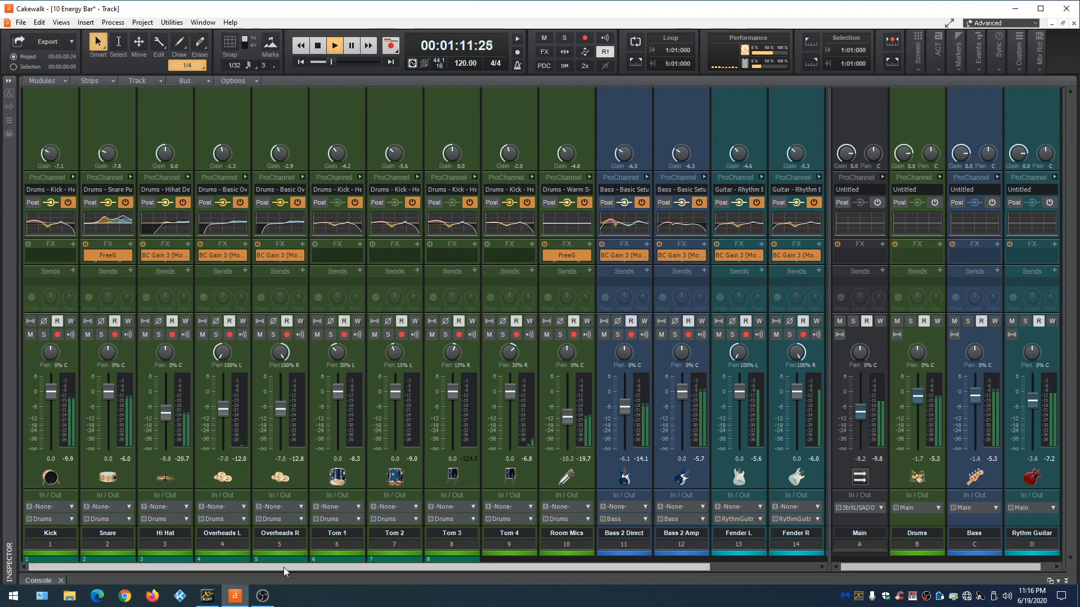
pyautogui.moveTo(281, 565); pyautogui.dragTo(362, 571)
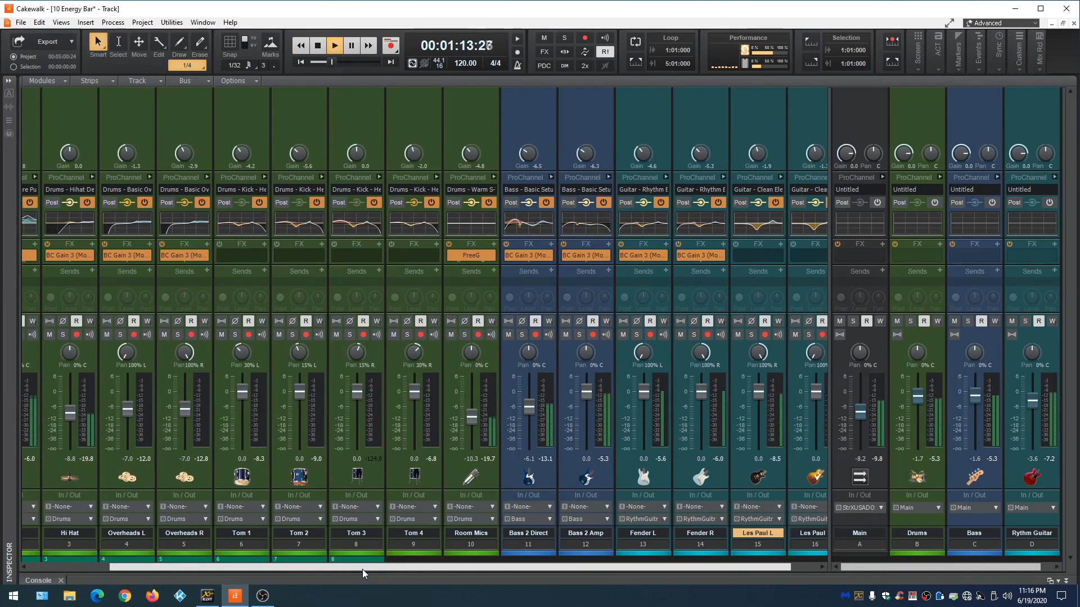
pyautogui.moveTo(362, 569); pyautogui.dragTo(437, 572)
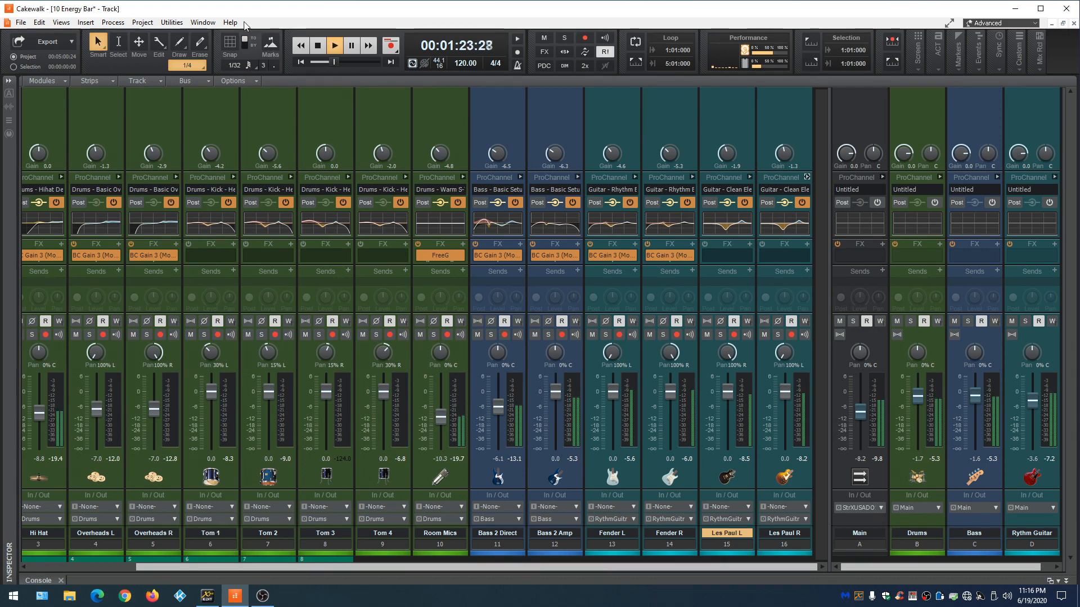
pyautogui.click(318, 47)
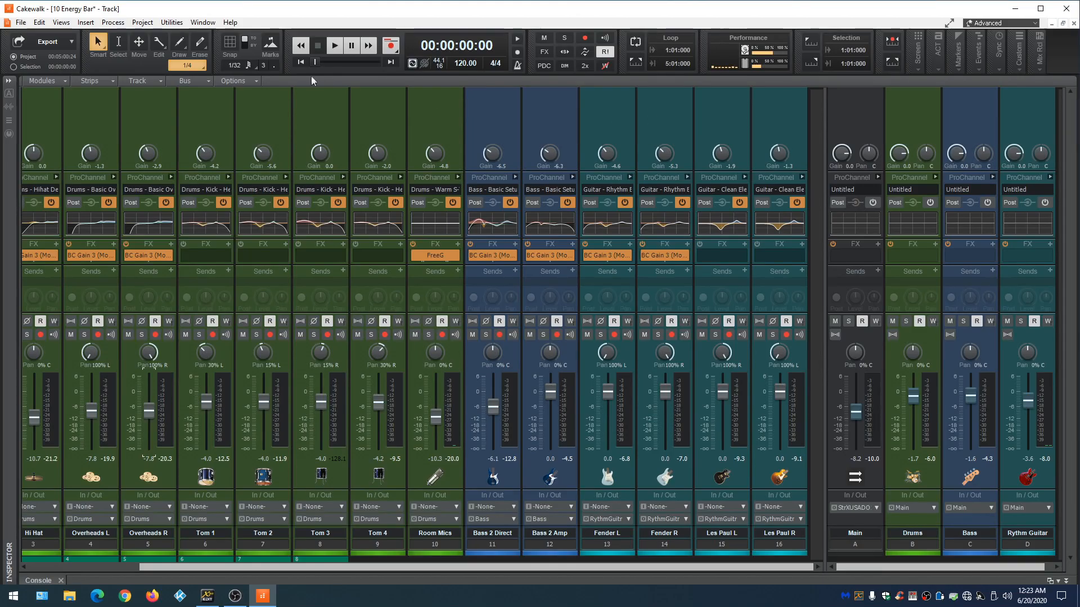
# Start playback, widen the bus pane to show all buses, and expand the ProChannel of the Drums bus
pyautogui.press('space')
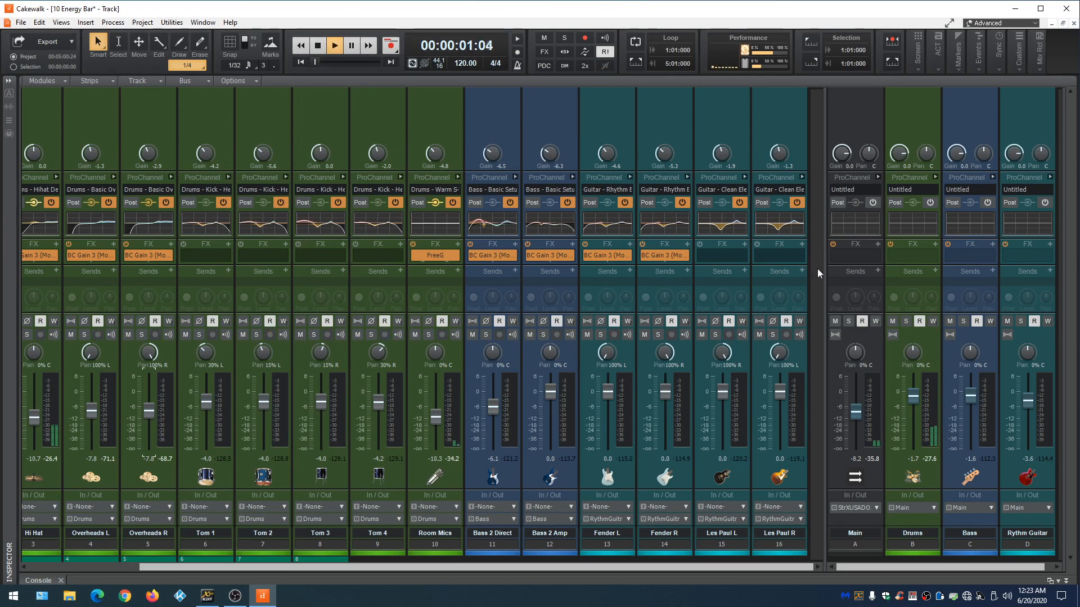
pyautogui.moveTo(819, 274); pyautogui.dragTo(468, 271)
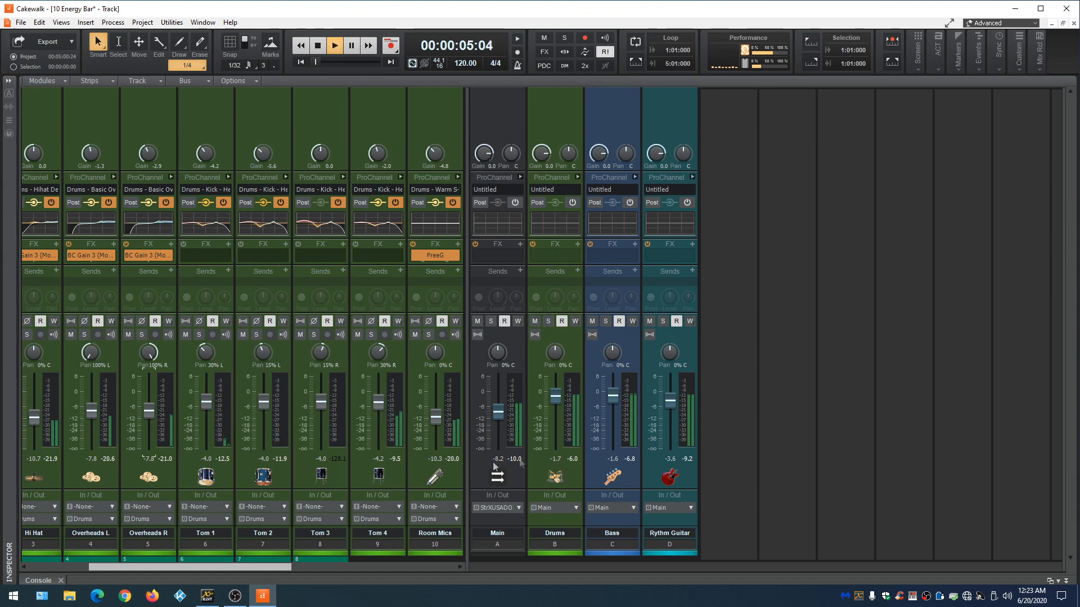
pyautogui.click(577, 177)
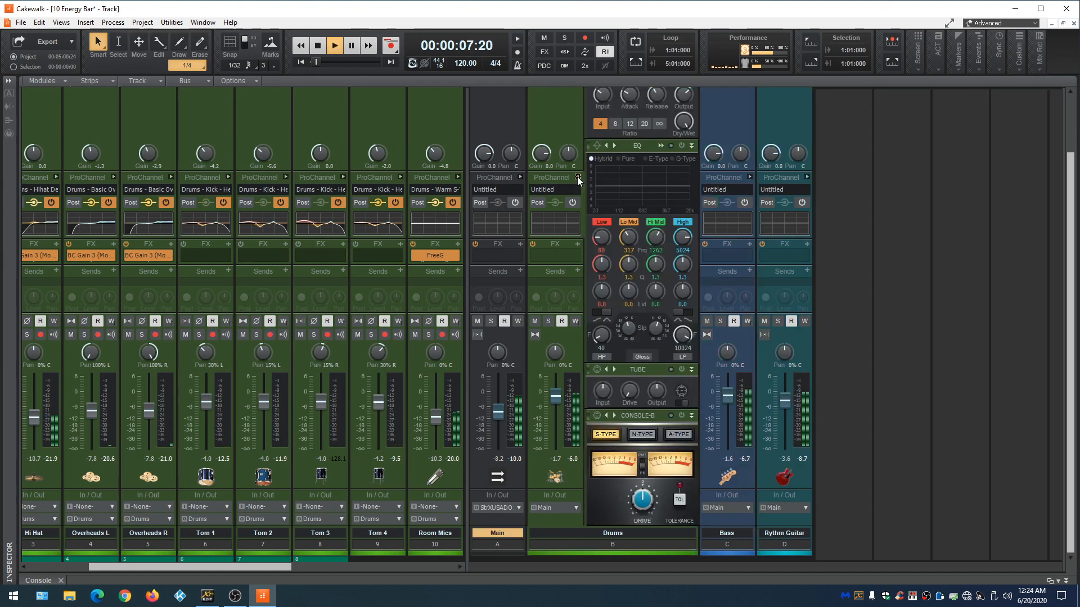
# Solo the Drums bus, reset its fader to 0.0 dB, and trim its gain to -2.5 dB using a temporary 12 dB meter range
pyautogui.click(549, 323)
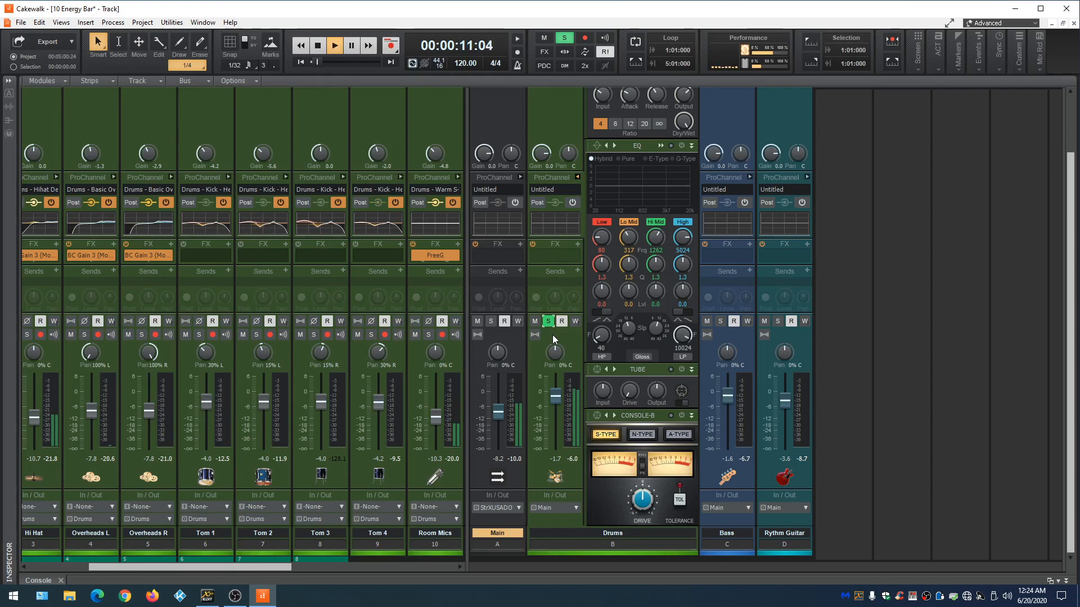
pyautogui.doubleClick(558, 398)
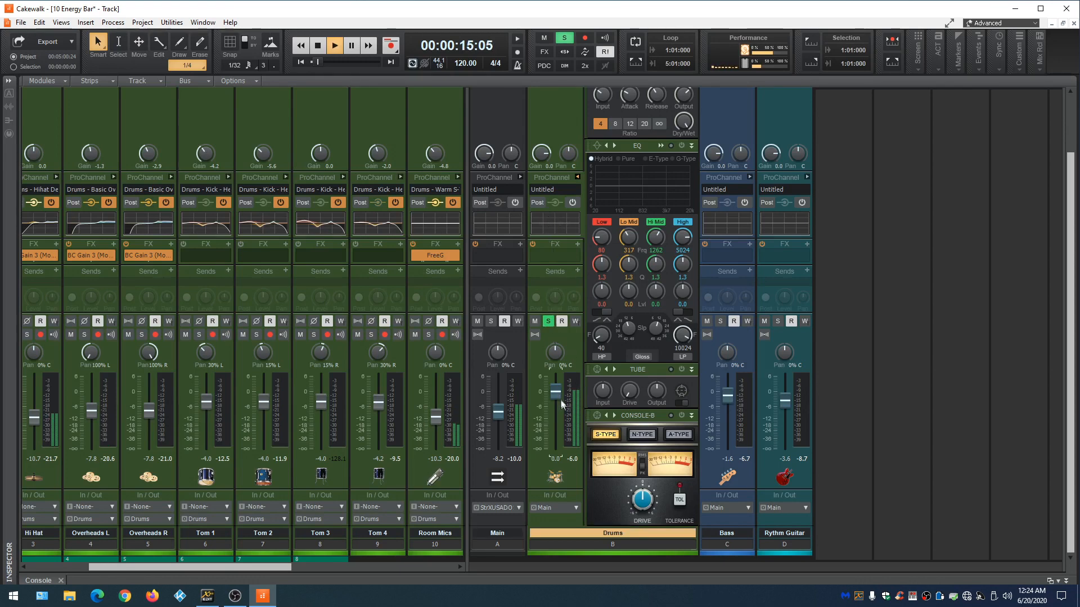
pyautogui.rightClick(573, 401)
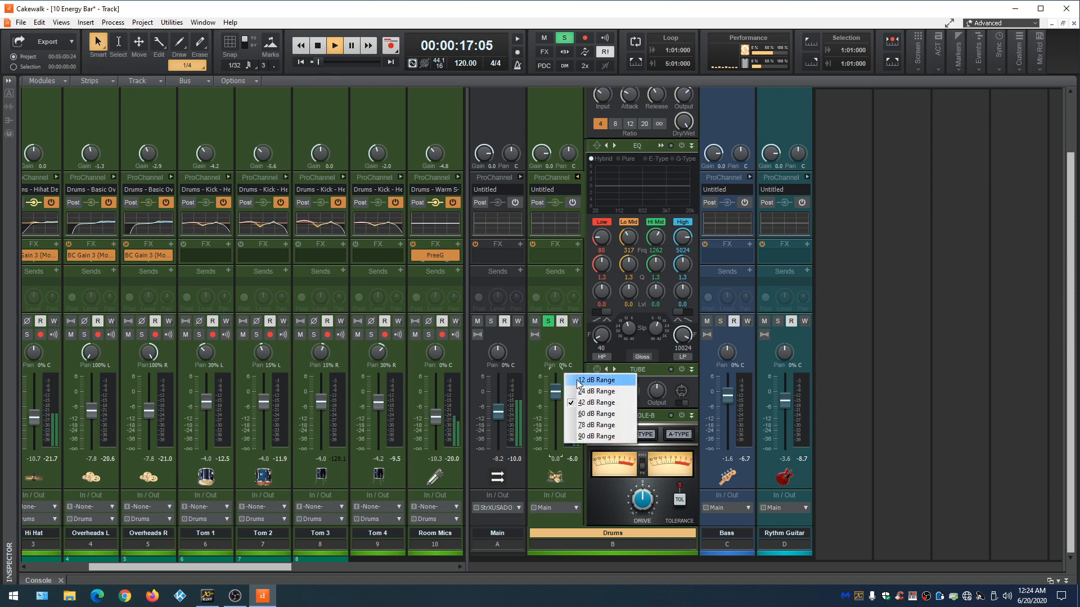
pyautogui.click(576, 381)
pyautogui.moveTo(541, 150); pyautogui.dragTo(541, 152)
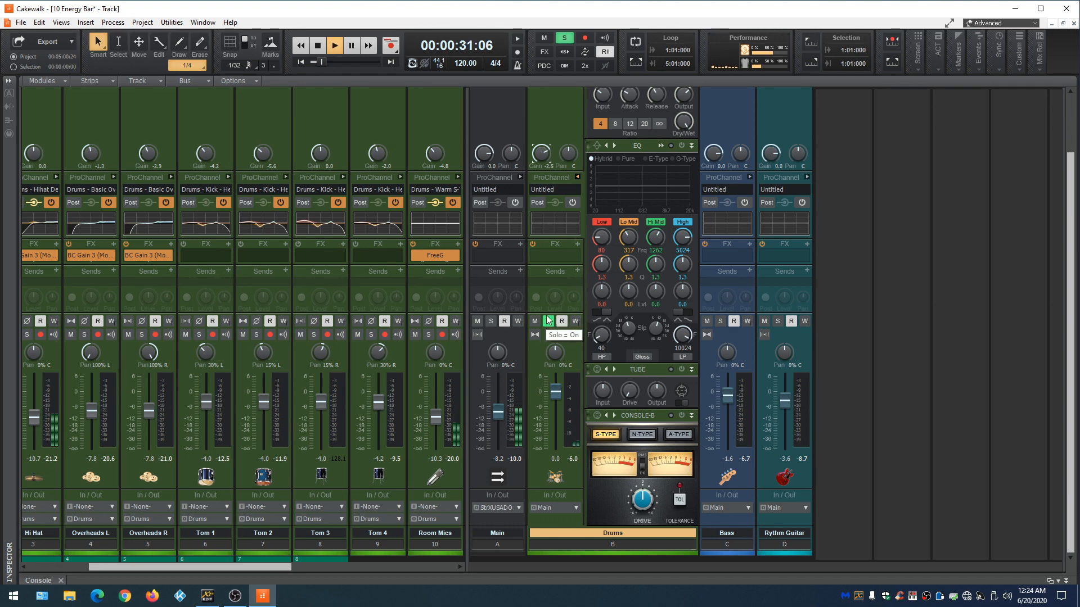
pyautogui.rightClick(565, 375)
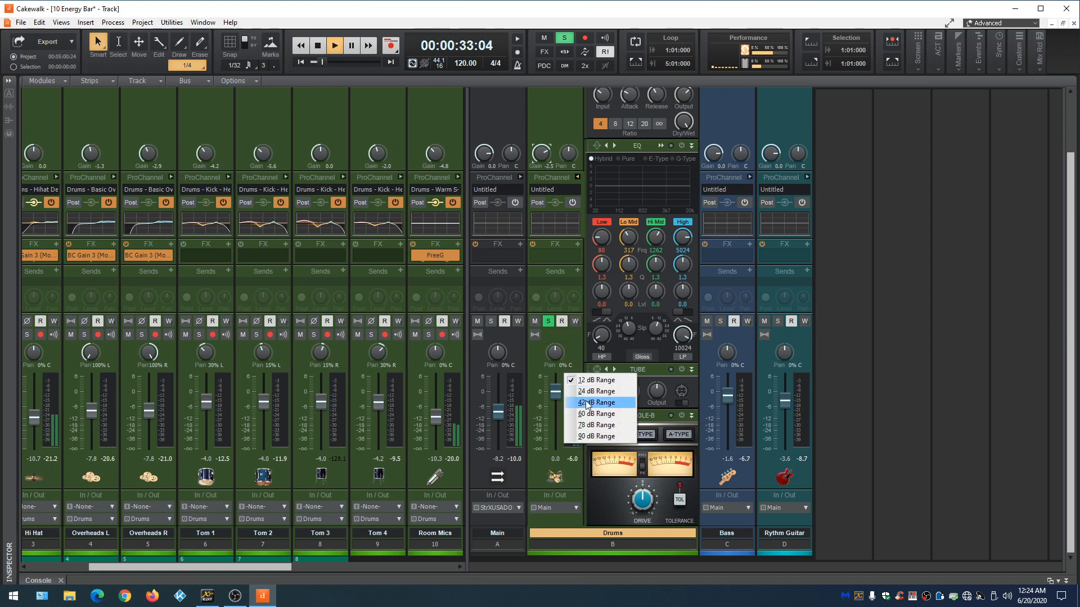
pyautogui.click(587, 404)
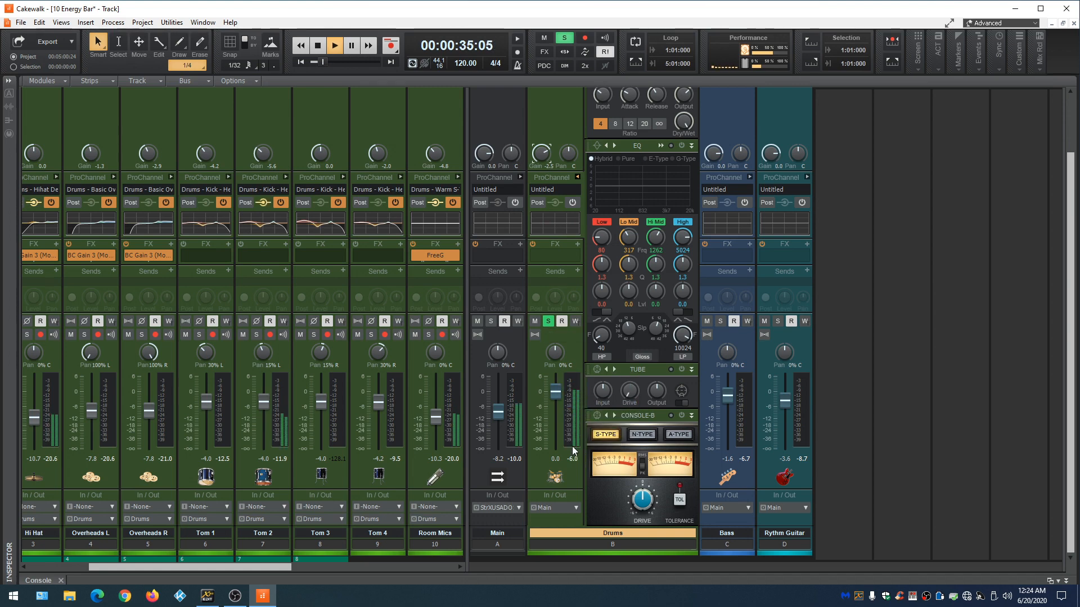
# Enable the Drums bus ProChannel with its Console-B module on, and remove the Tube and compressor modules
pyautogui.click(573, 203)
pyautogui.moveTo(639, 495)
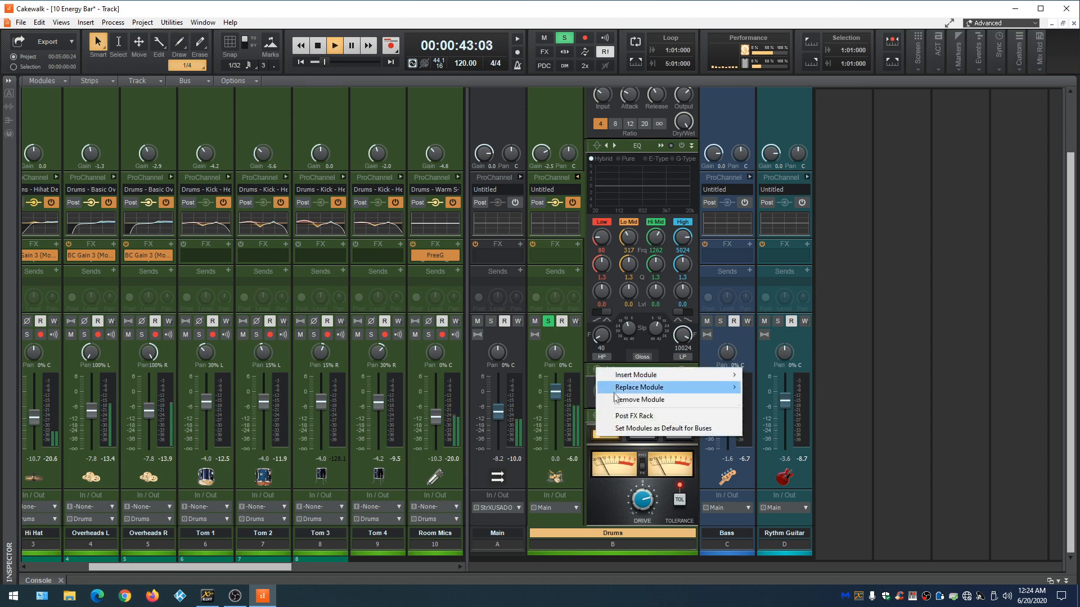
pyautogui.click(640, 400)
pyautogui.rightClick(596, 125)
pyautogui.click(618, 154)
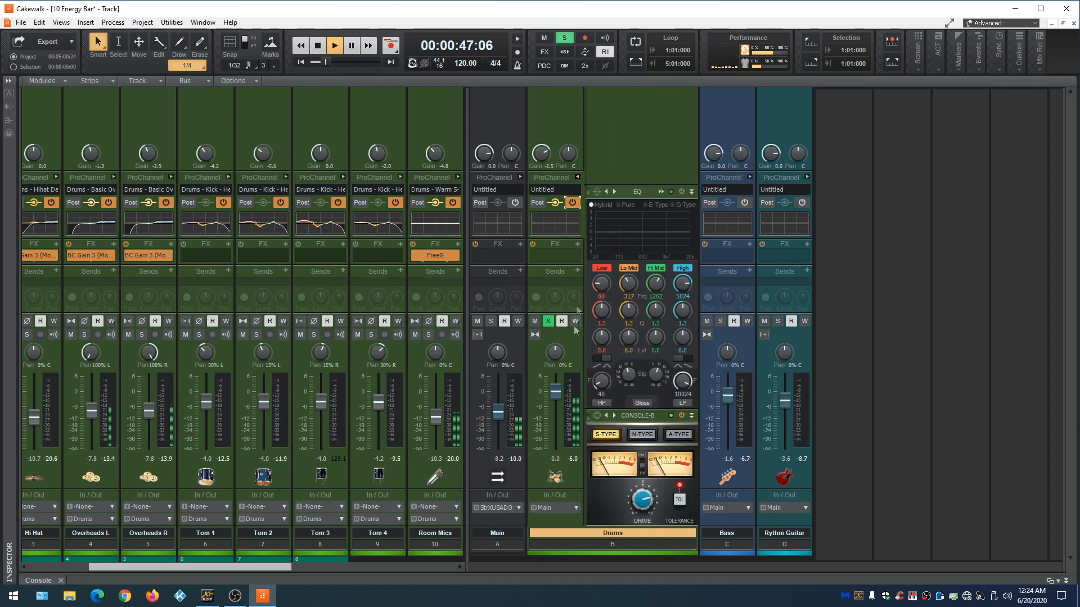
# Insert the Cakewalk VST2 plug-in PX-64 Percussion Strip into the Drums bus FX rack
pyautogui.rightClick(557, 258)
pyautogui.moveTo(596, 261)
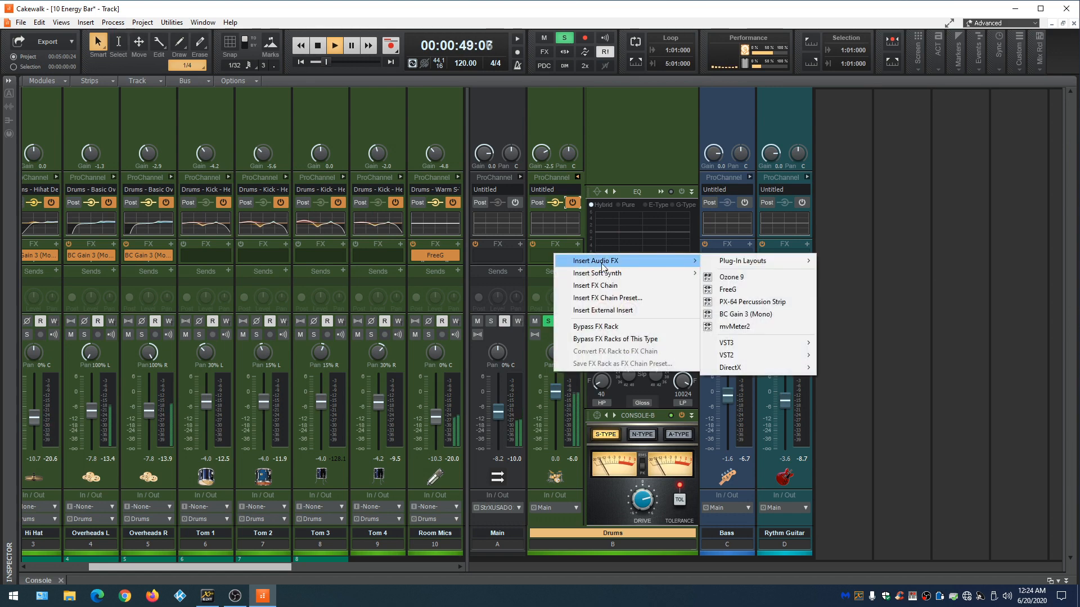
pyautogui.moveTo(763, 355)
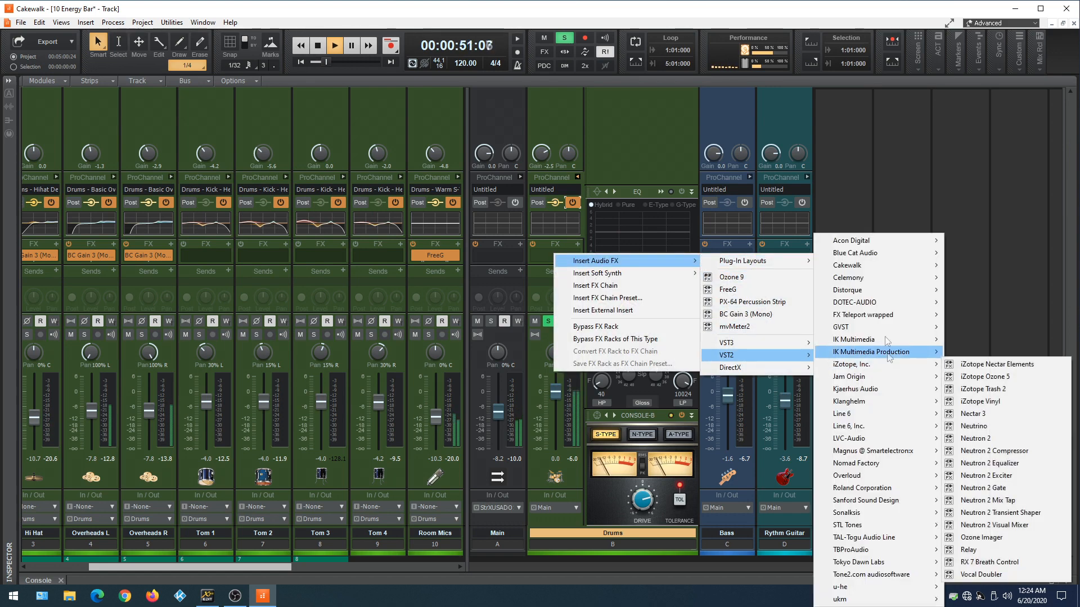
pyautogui.moveTo(879, 263)
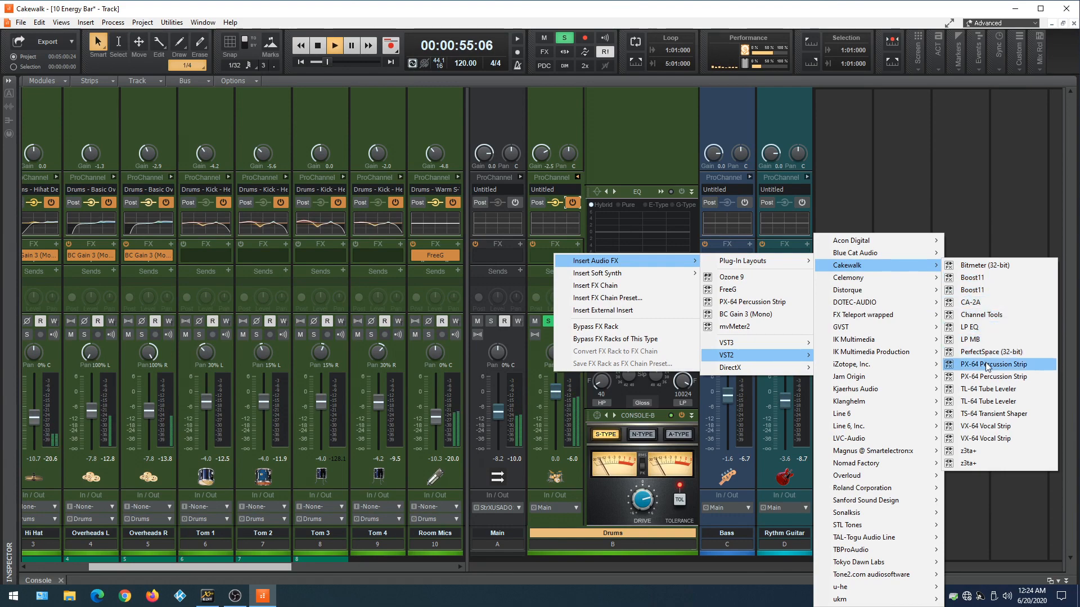
pyautogui.click(985, 365)
pyautogui.moveTo(312, 8); pyautogui.dragTo(652, 135)
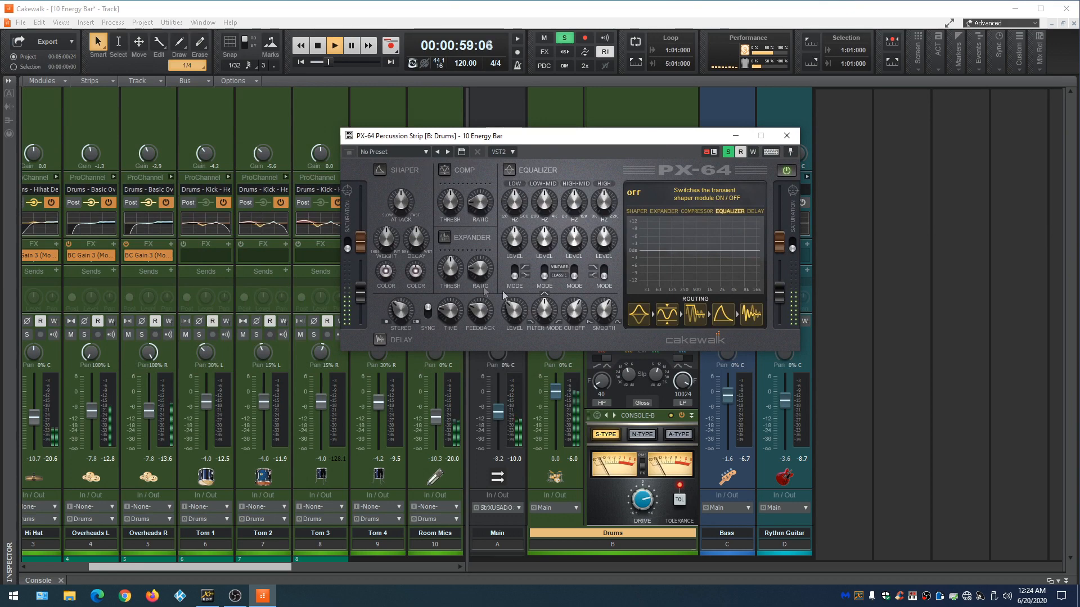
# Load the Gentle Kit preset in the PX-64 Percussion Strip on the Drums bus
pyautogui.click(380, 170)
pyautogui.click(379, 169)
pyautogui.click(426, 152)
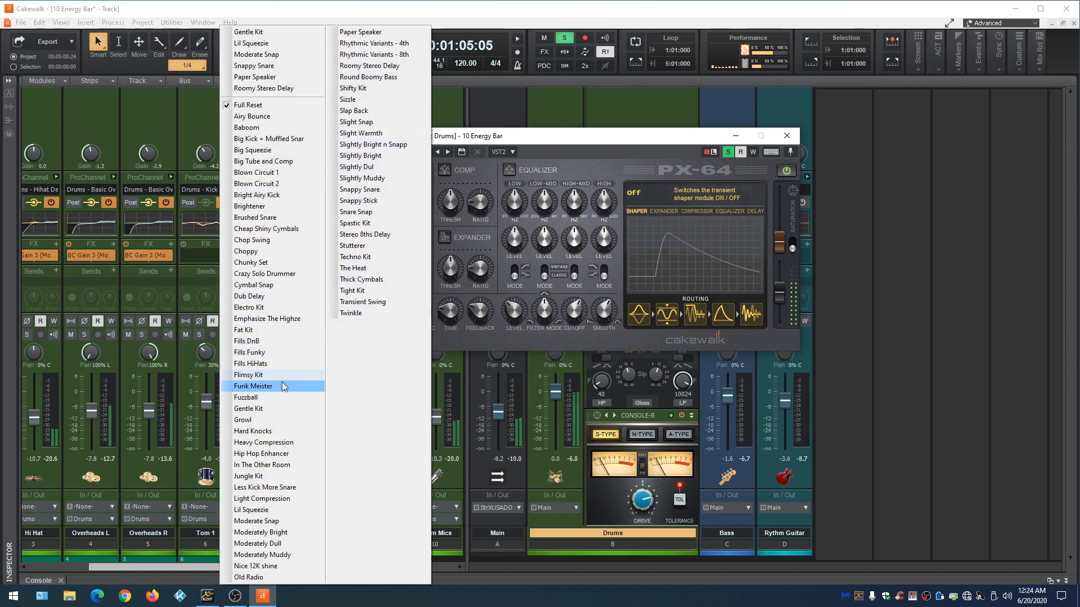
pyautogui.click(282, 410)
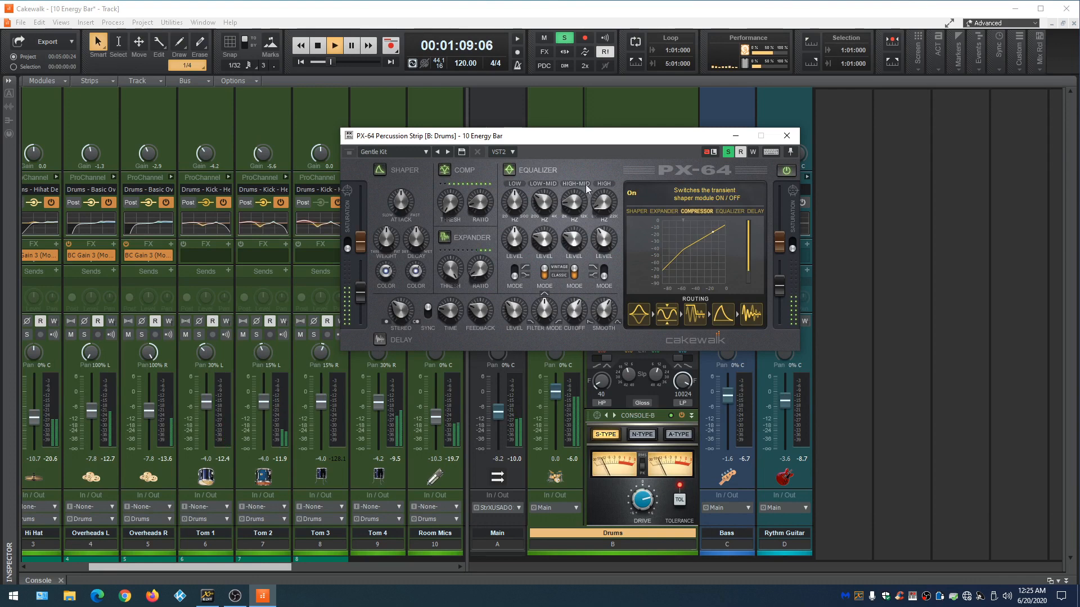
# Set the Drums bus gain to -2.0 dB with the PX-64 window moved aside, and close the plug-in
pyautogui.moveTo(574, 140); pyautogui.dragTo(306, 144)
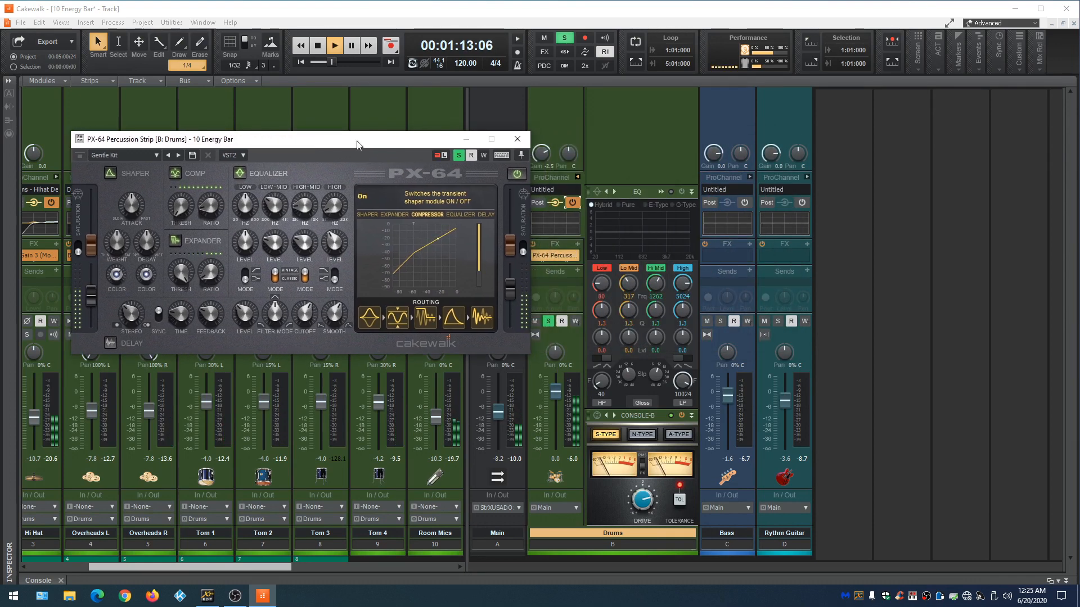
pyautogui.moveTo(359, 138); pyautogui.dragTo(325, 121)
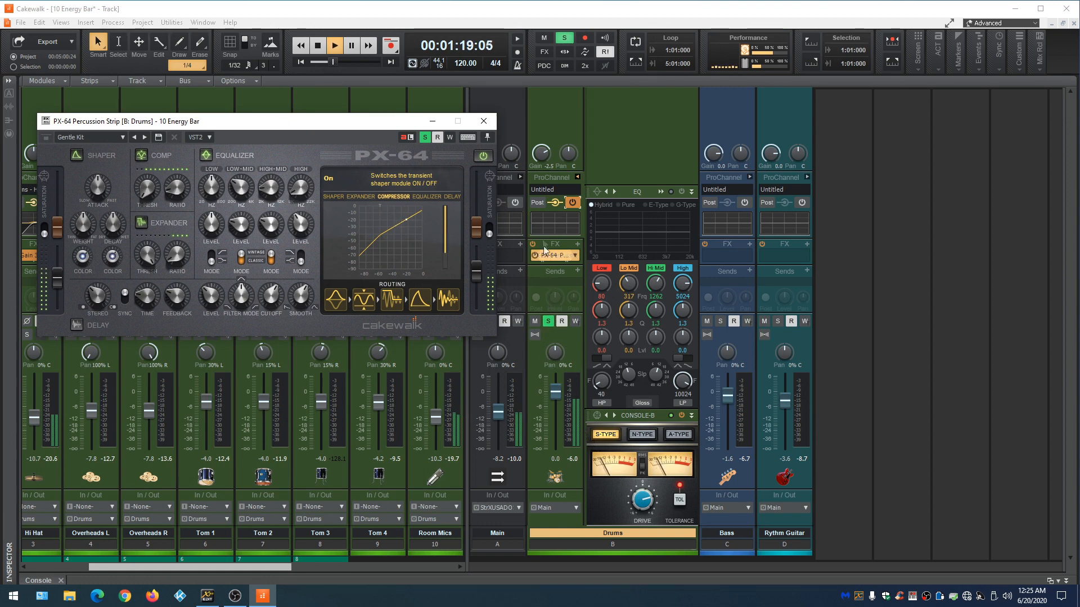
pyautogui.click(545, 152)
pyautogui.moveTo(545, 152); pyautogui.dragTo(545, 148)
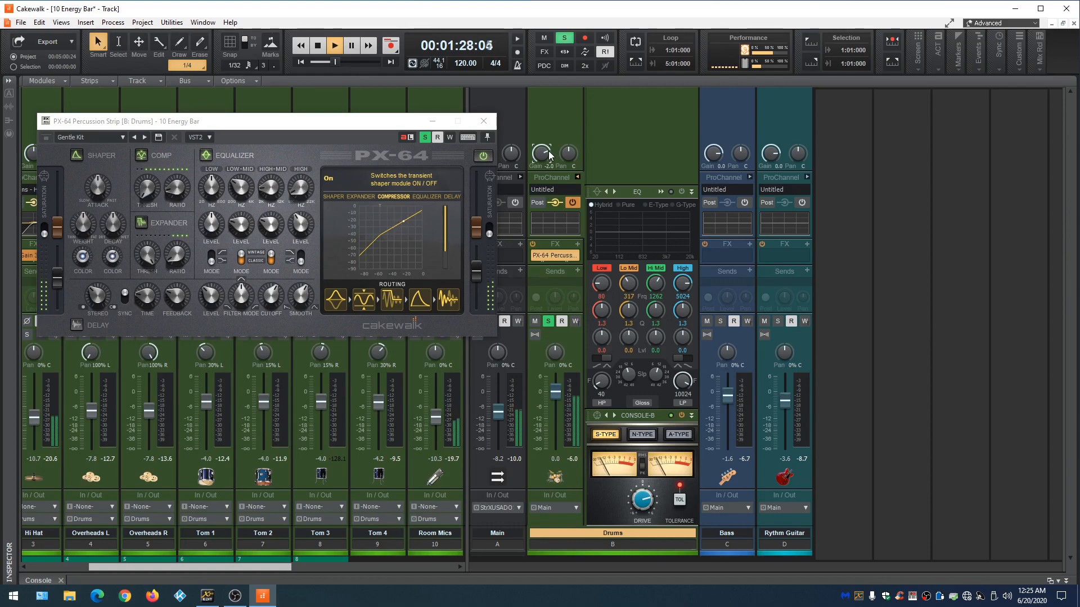
pyautogui.click(483, 121)
# Solo the Bass bus and reset its fader to 0.0 dB
pyautogui.click(744, 202)
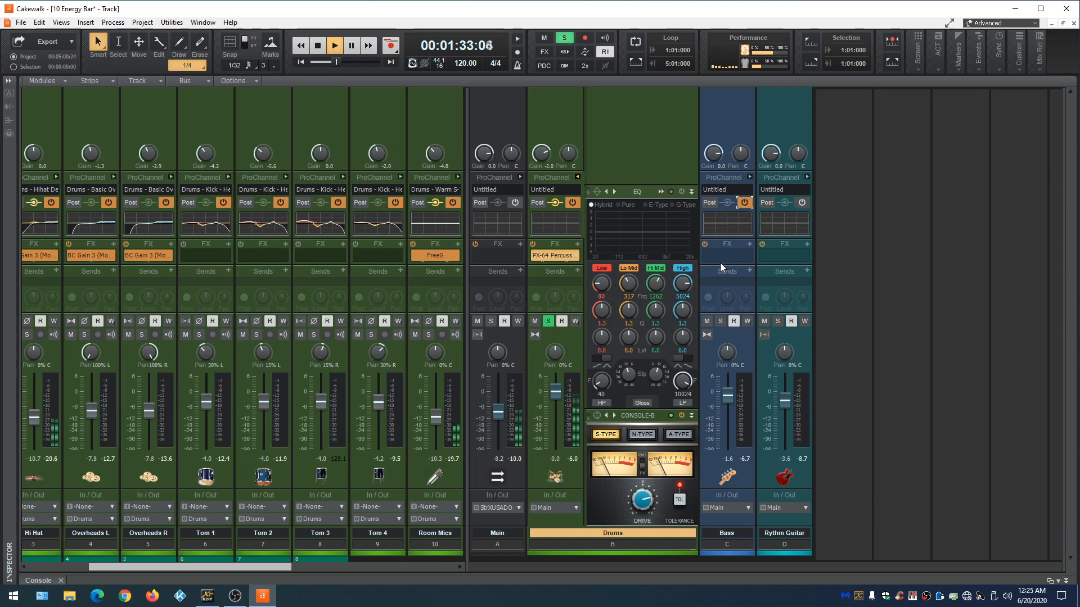
pyautogui.click(744, 202)
pyautogui.click(720, 321)
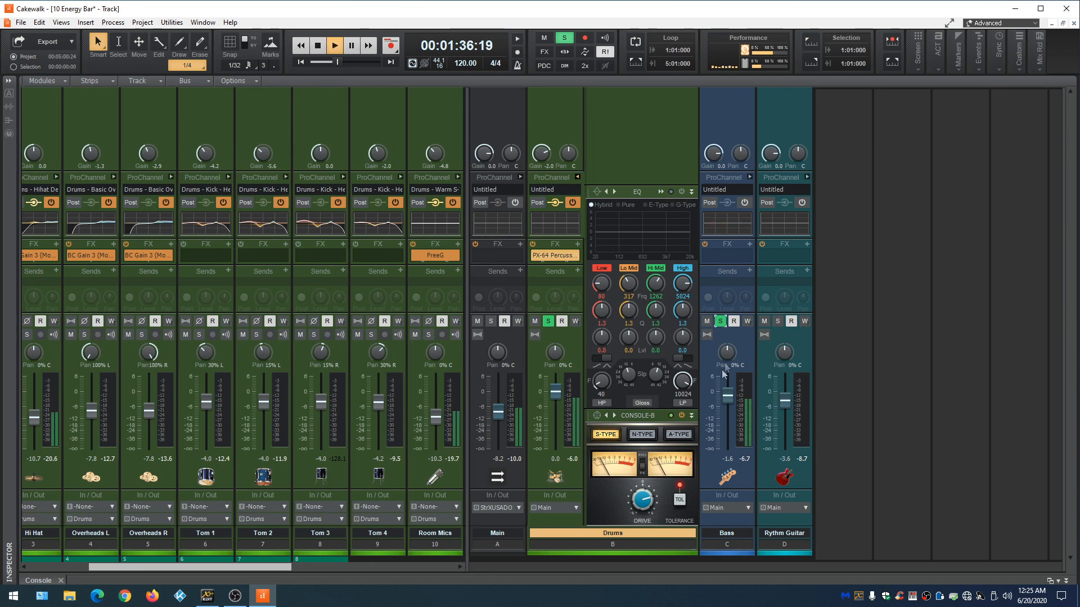
pyautogui.doubleClick(725, 400)
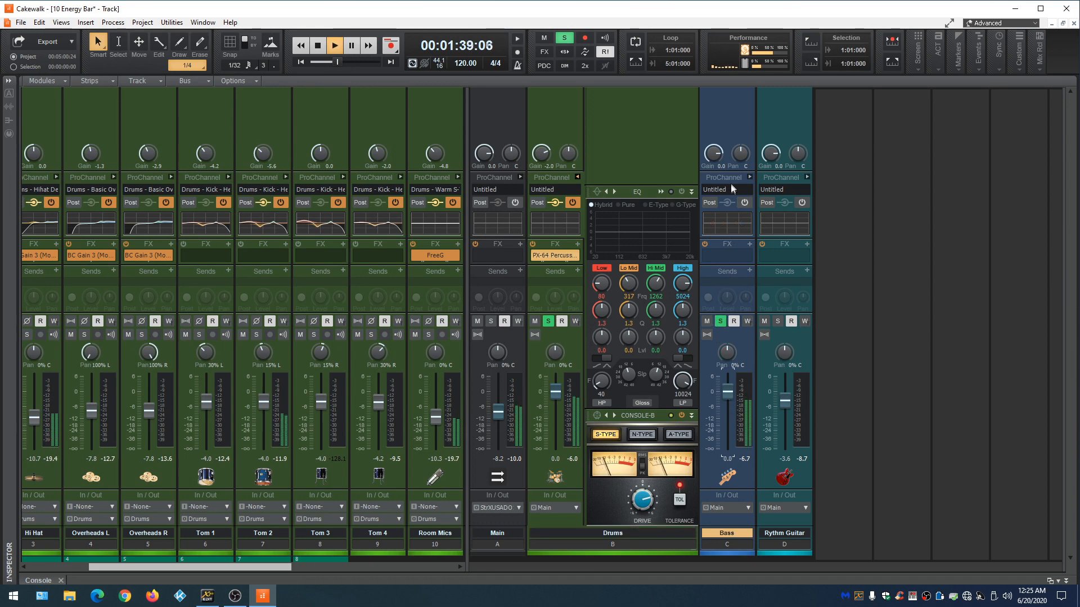
# Expand the ProChannel of the Bass bus and set the bus meter range to 12 dB
pyautogui.click(749, 177)
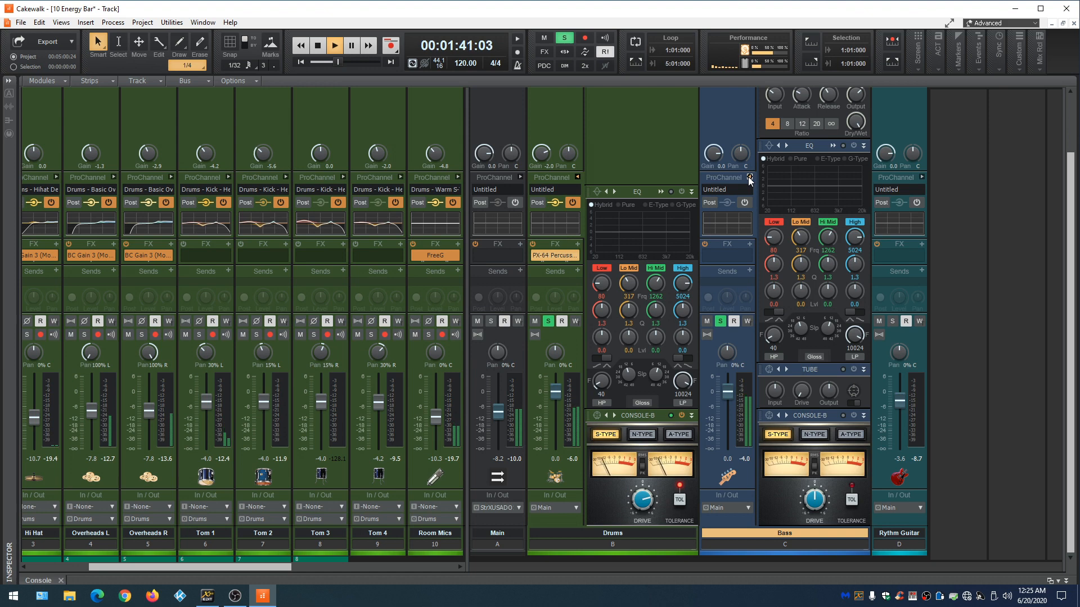
pyautogui.rightClick(746, 405)
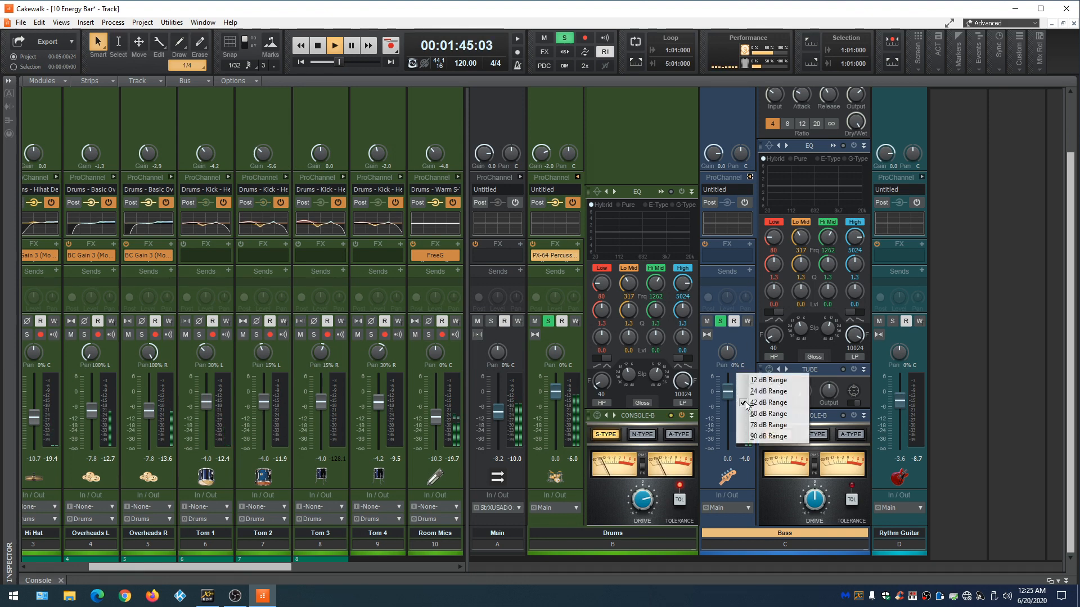
pyautogui.click(757, 386)
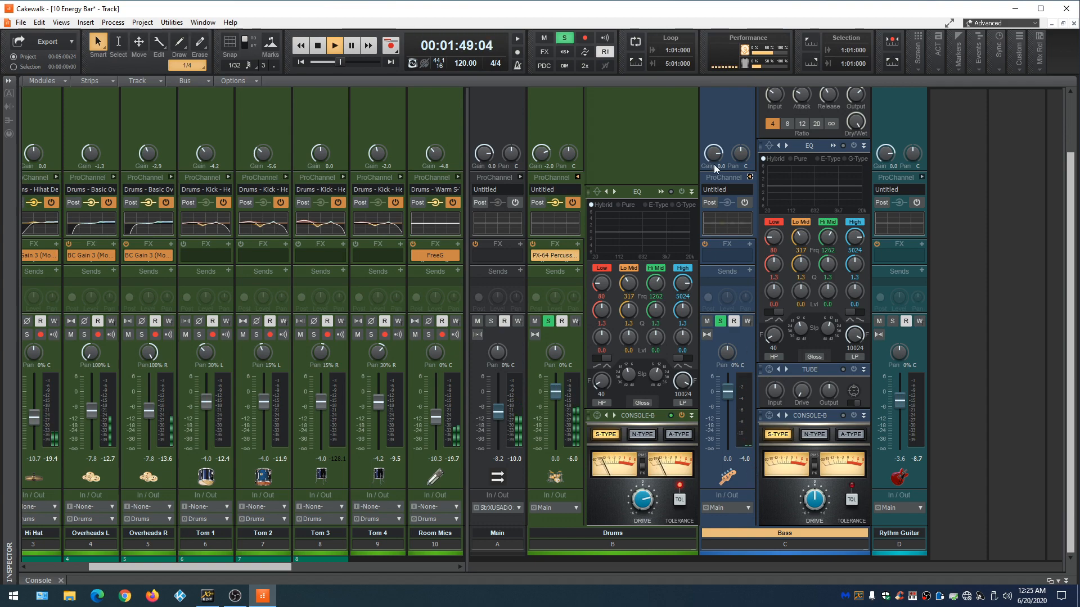
# Load the ProChannel preset Bus - Bass - Basic 1 on the Bass bus and switch off its EQ module
pyautogui.click(737, 190)
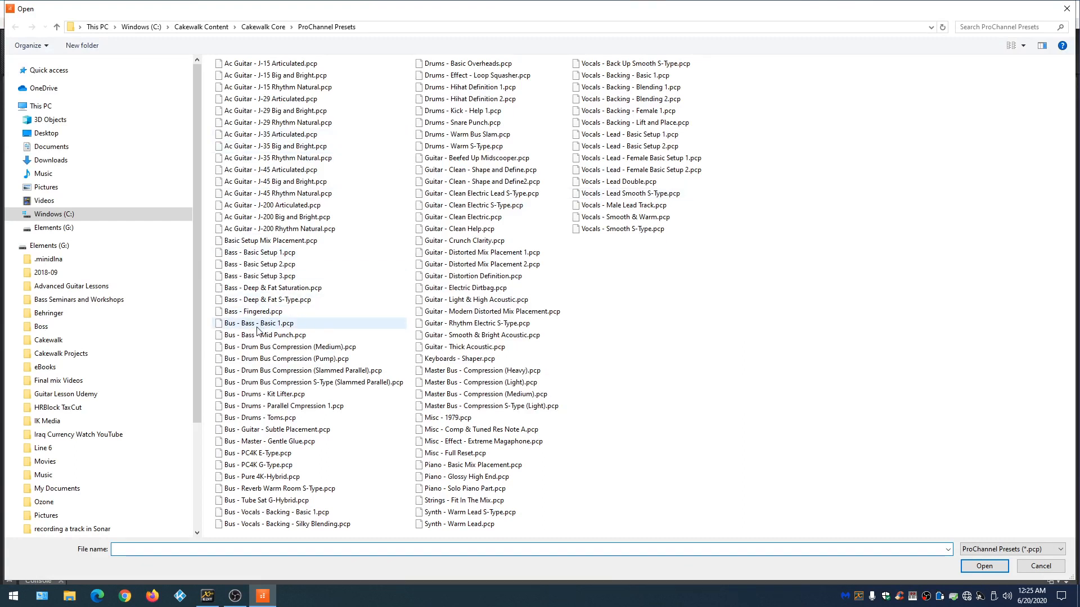
pyautogui.click(268, 325)
pyautogui.click(986, 565)
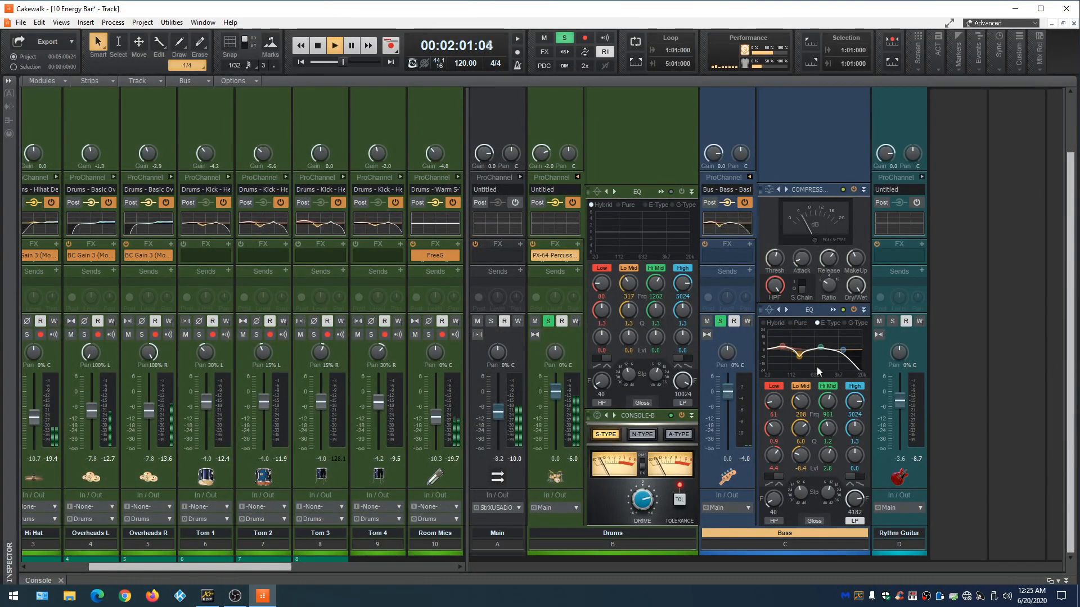
pyautogui.click(853, 310)
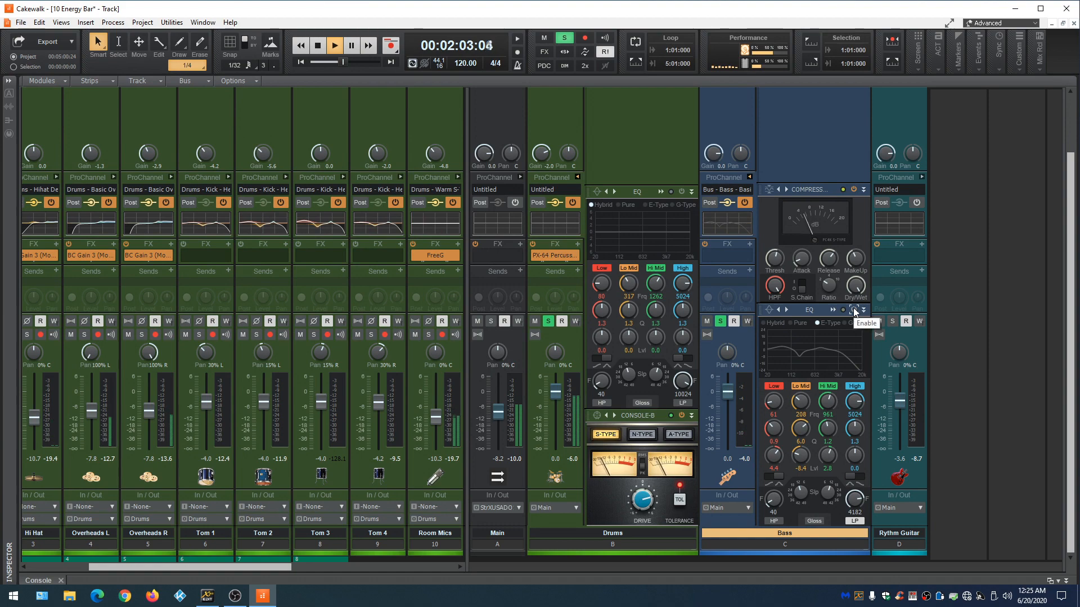
pyautogui.click(853, 310)
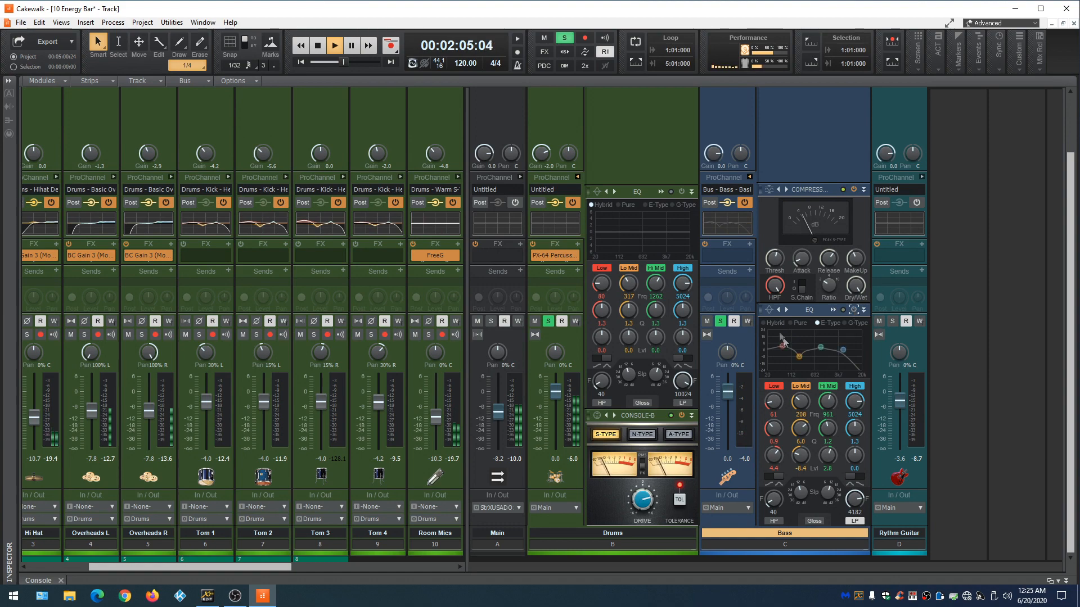
# Reset the Low, Lo Mid and Hi Mid gains of the Bass bus equalizer to 0.0 and turn off its low-pass filter
pyautogui.click(832, 310)
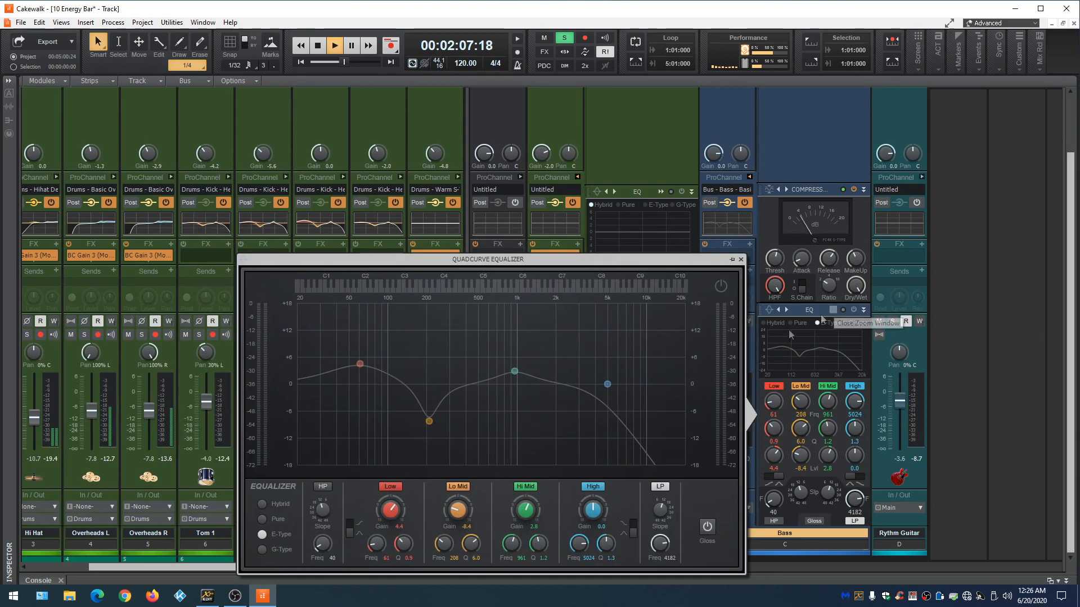
pyautogui.doubleClick(391, 513)
pyautogui.doubleClick(457, 510)
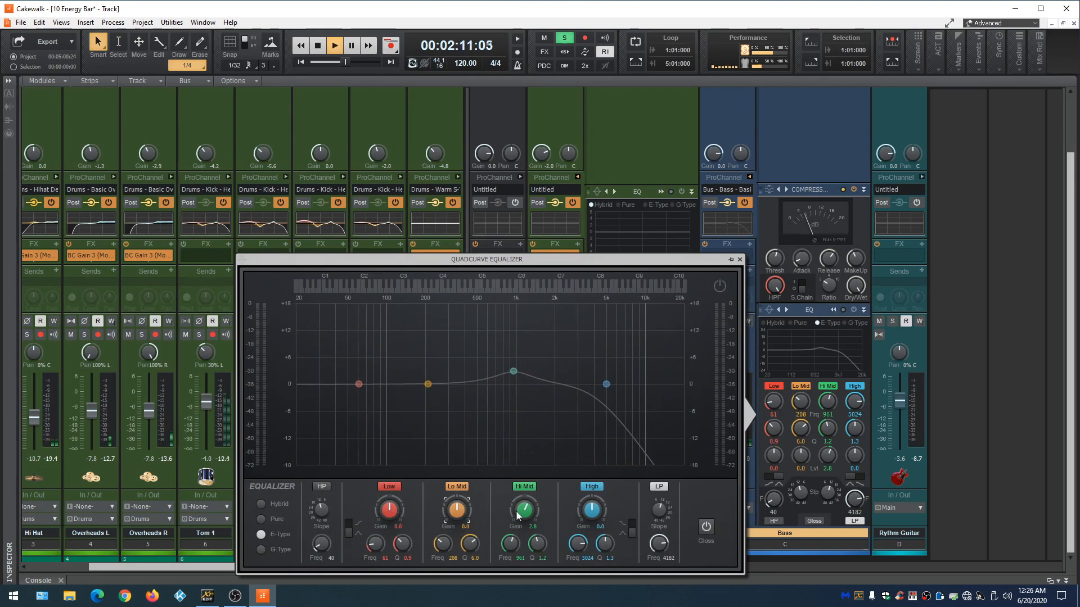
pyautogui.doubleClick(525, 510)
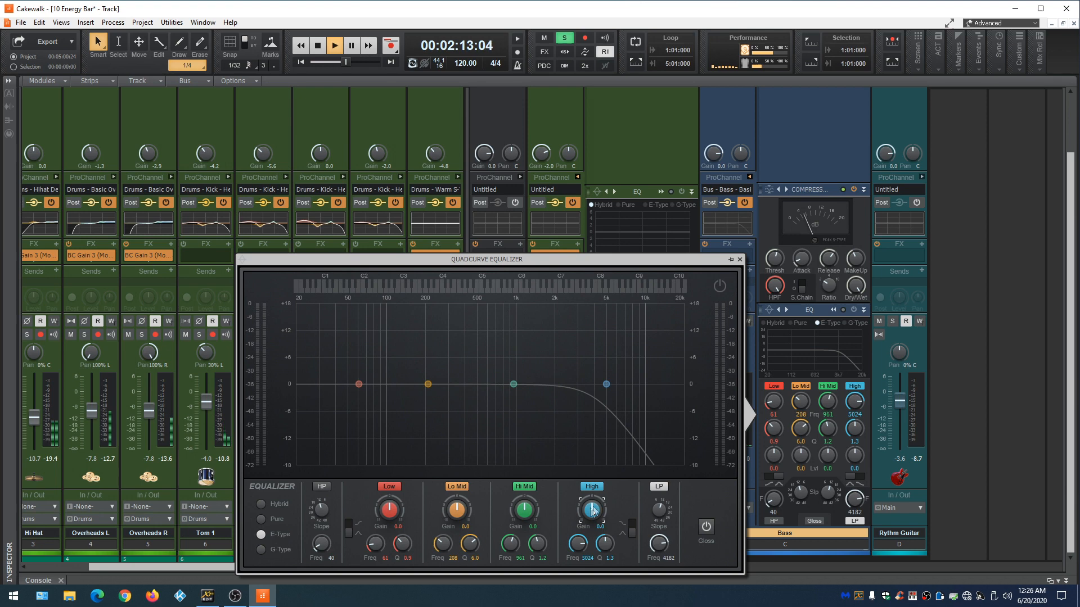
pyautogui.click(660, 487)
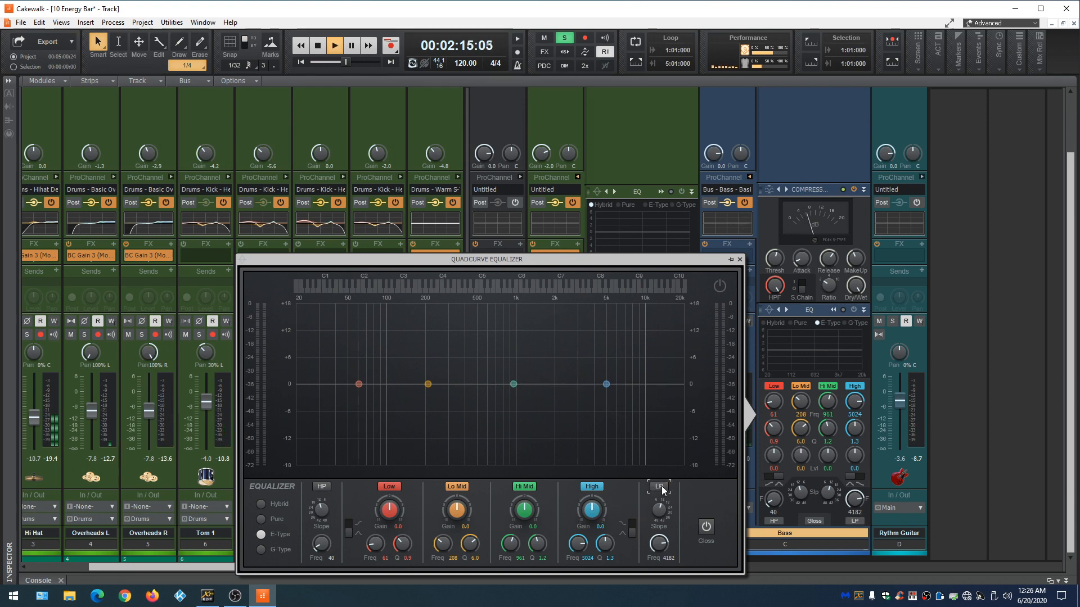
pyautogui.click(739, 259)
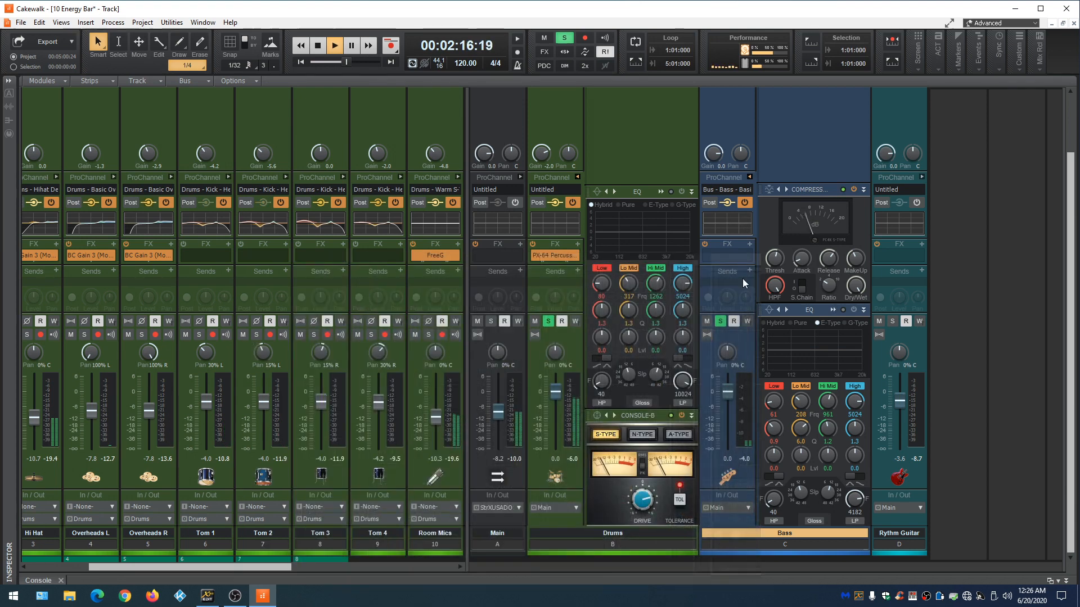
# Insert a Console Emulator Bus module into the ProChannel of the Bass bus
pyautogui.rightClick(779, 150)
pyautogui.moveTo(839, 152)
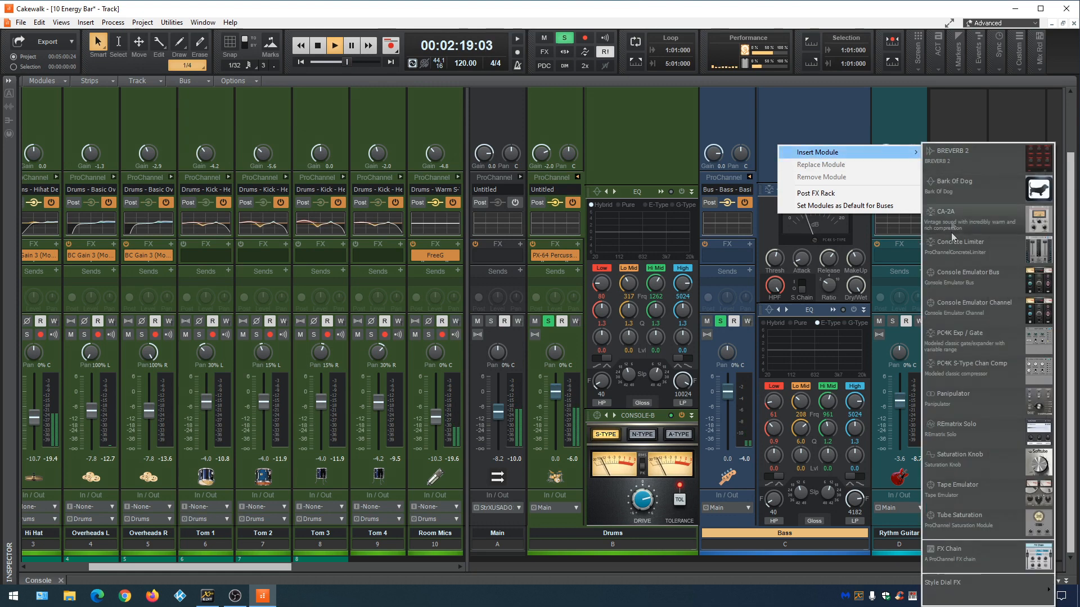
pyautogui.click(959, 272)
pyautogui.moveTo(808, 486)
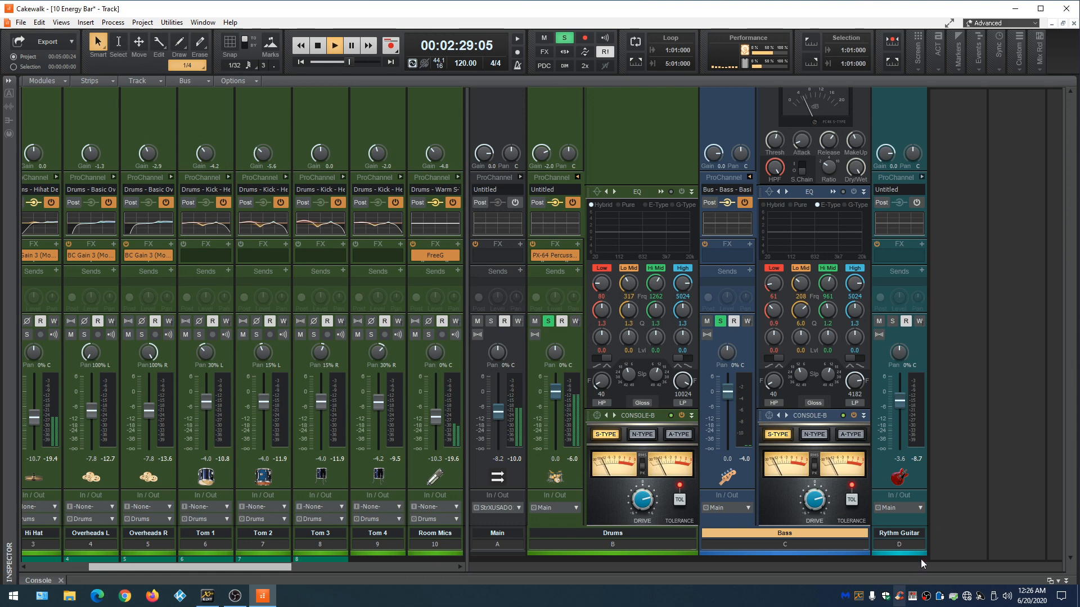
# Solo the Rythm Guitar bus and reset its fader to 0.0 dB
pyautogui.click(892, 323)
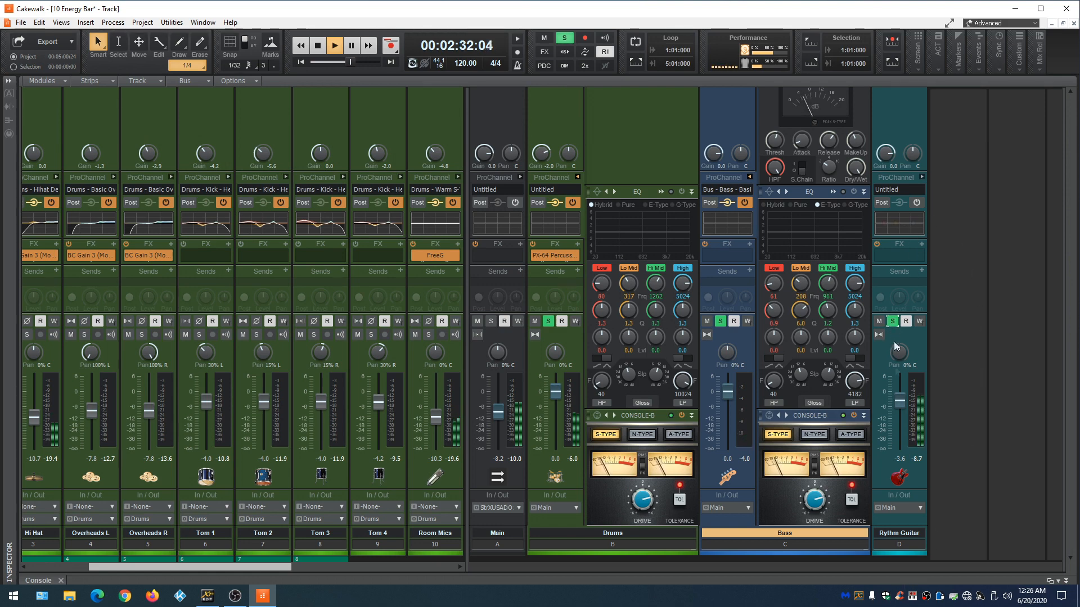
pyautogui.doubleClick(900, 403)
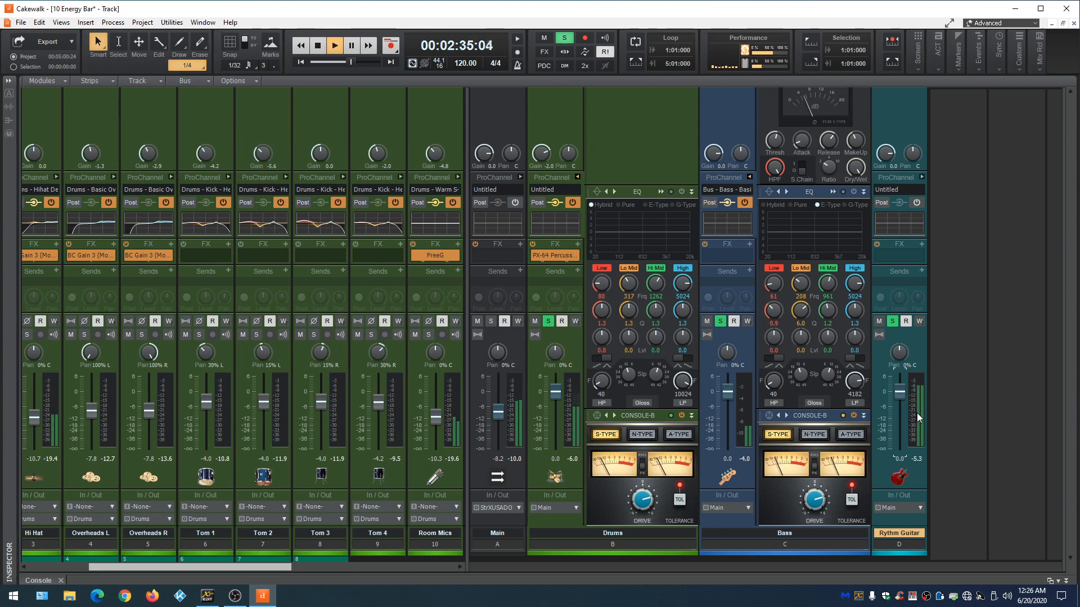
# Set the meter range of the Rythm Guitar bus to 12 dB and lower its gain to -5.1
pyautogui.rightClick(917, 414)
pyautogui.click(936, 380)
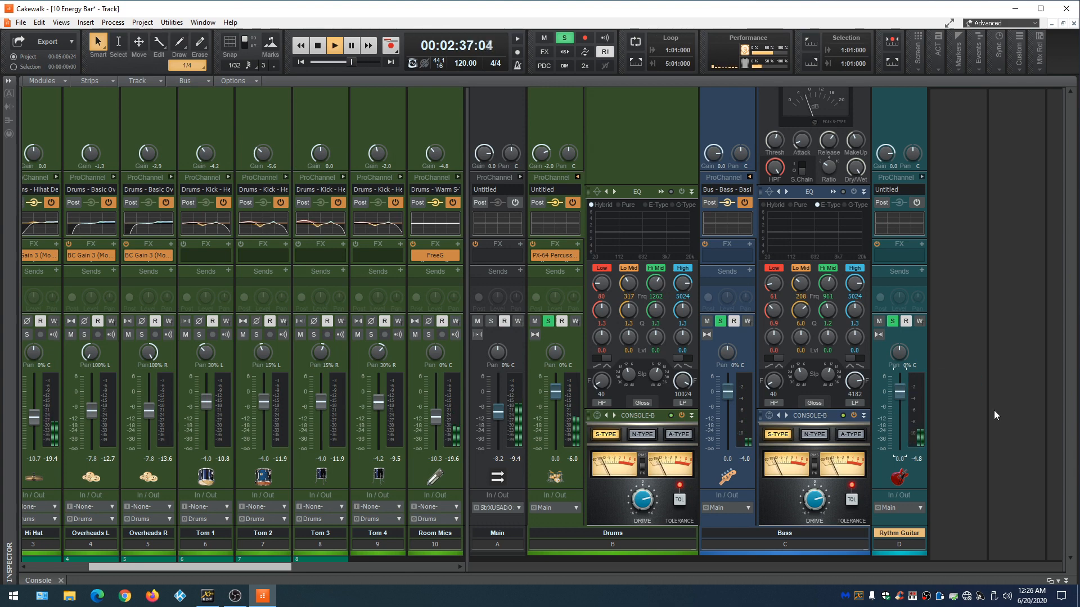
pyautogui.moveTo(886, 154); pyautogui.dragTo(885, 173)
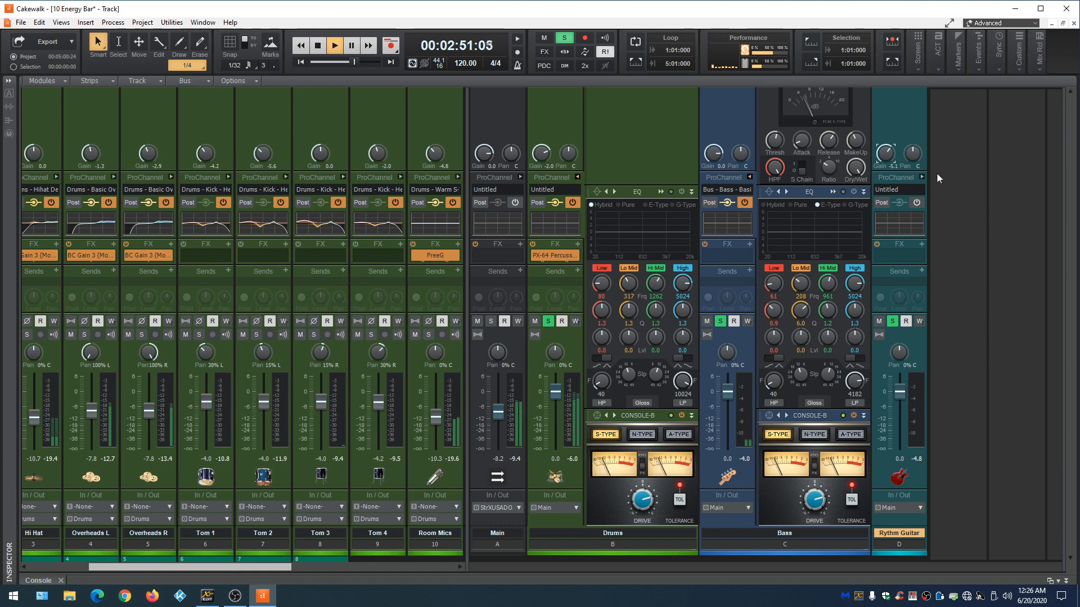
# Expand the ProChannel of the Rythm Guitar bus and remove its Tube and Compressor modules
pyautogui.click(921, 177)
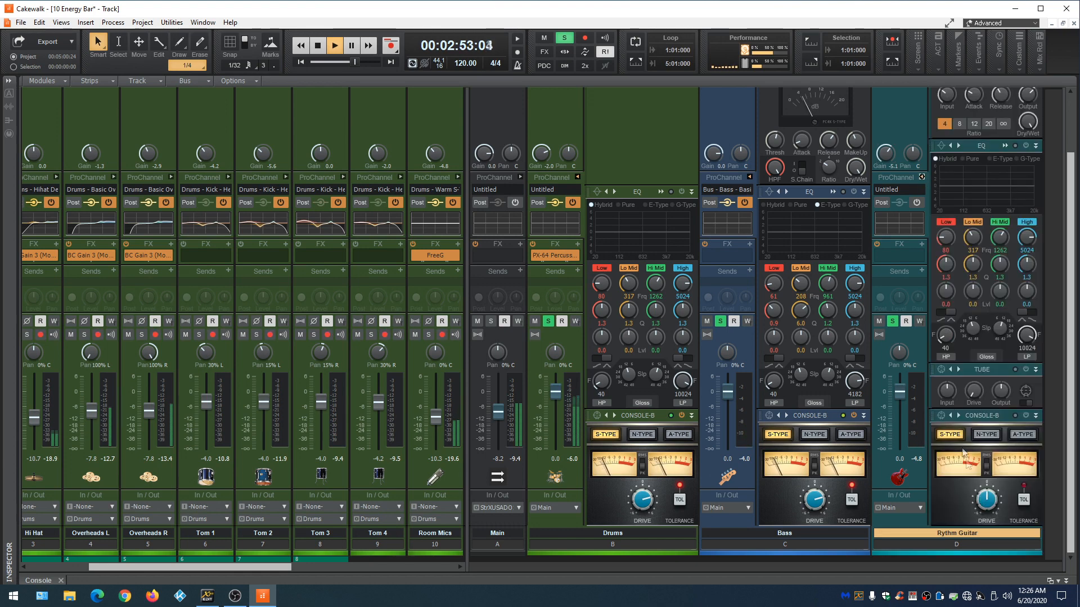
pyautogui.rightClick(946, 374)
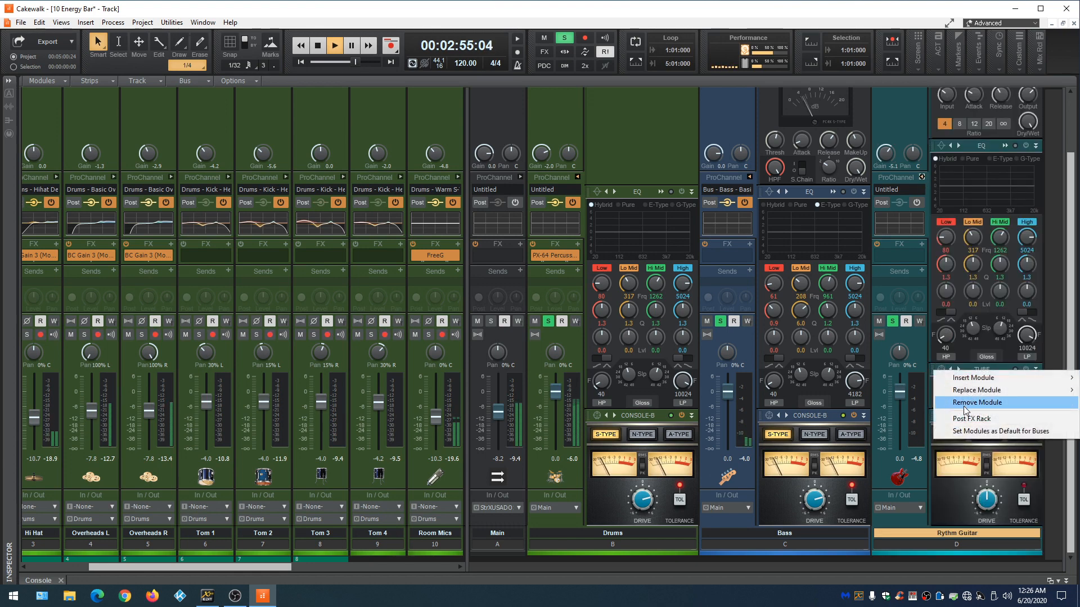
pyautogui.click(965, 405)
pyautogui.scroll(1, 956, 175)
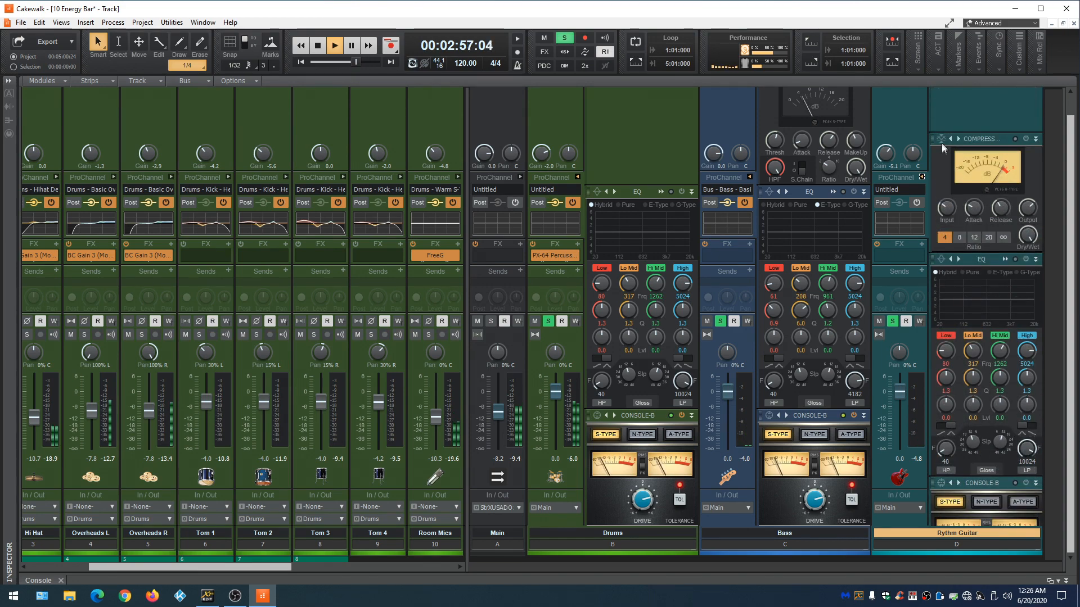
pyautogui.rightClick(941, 141)
pyautogui.click(964, 171)
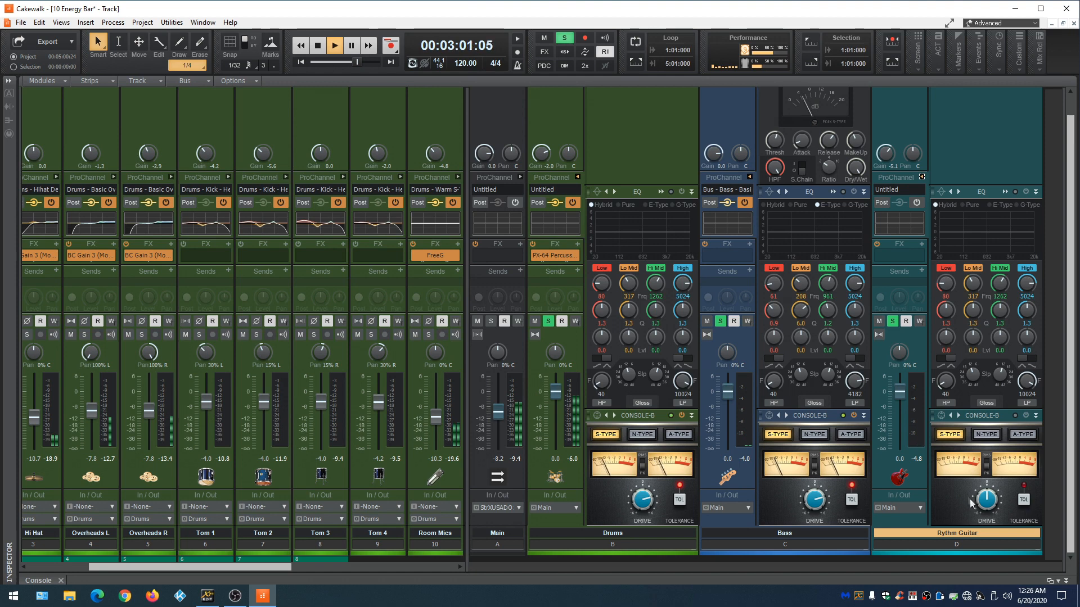
# Browse the ProChannel presets for the Rythm Guitar bus and leave without loading one
pyautogui.moveTo(981, 499)
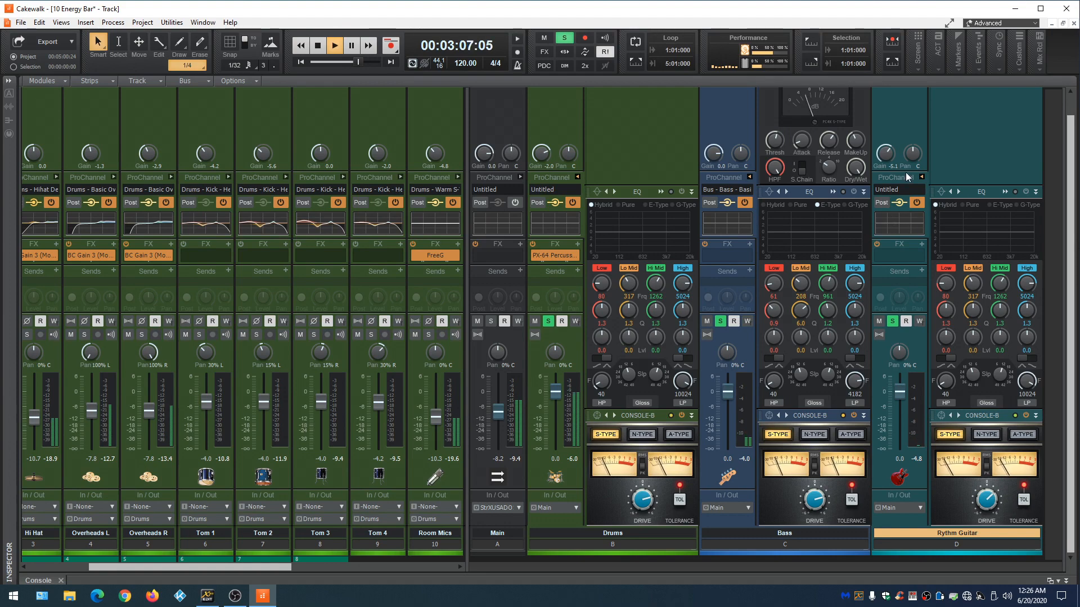
pyautogui.click(910, 190)
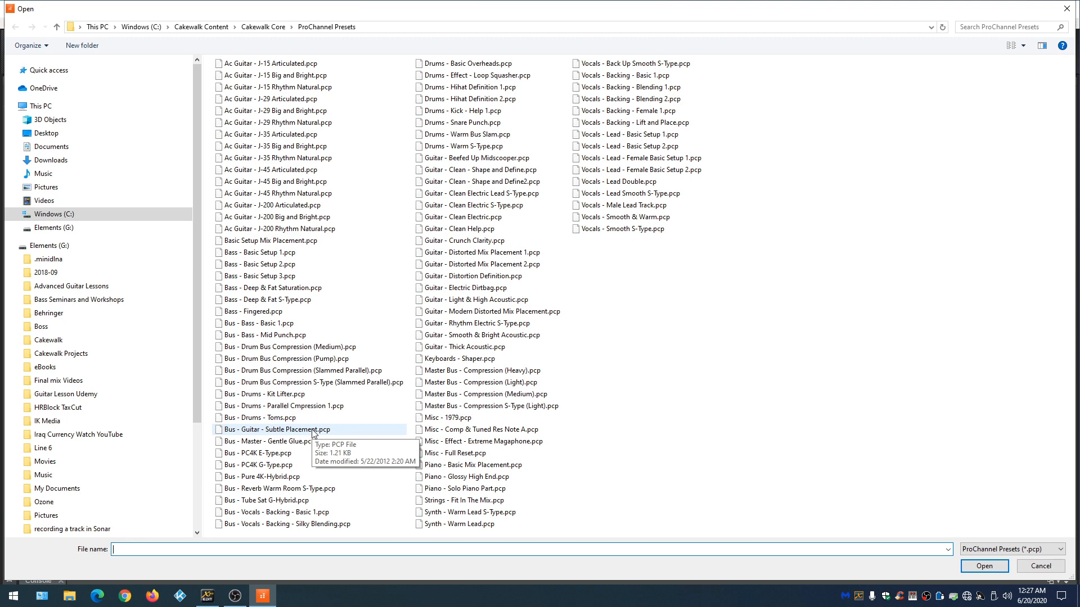
pyautogui.click(1048, 571)
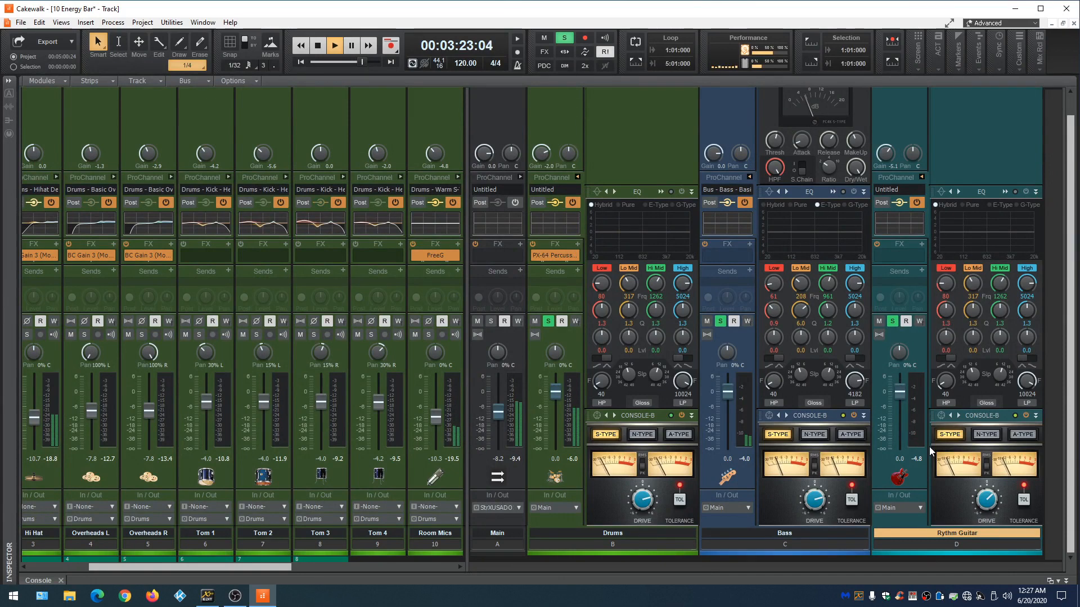
# Insert the FreeG audio effect on the Main bus and narrow and reposition its window beside the Main strip
pyautogui.rightClick(486, 255)
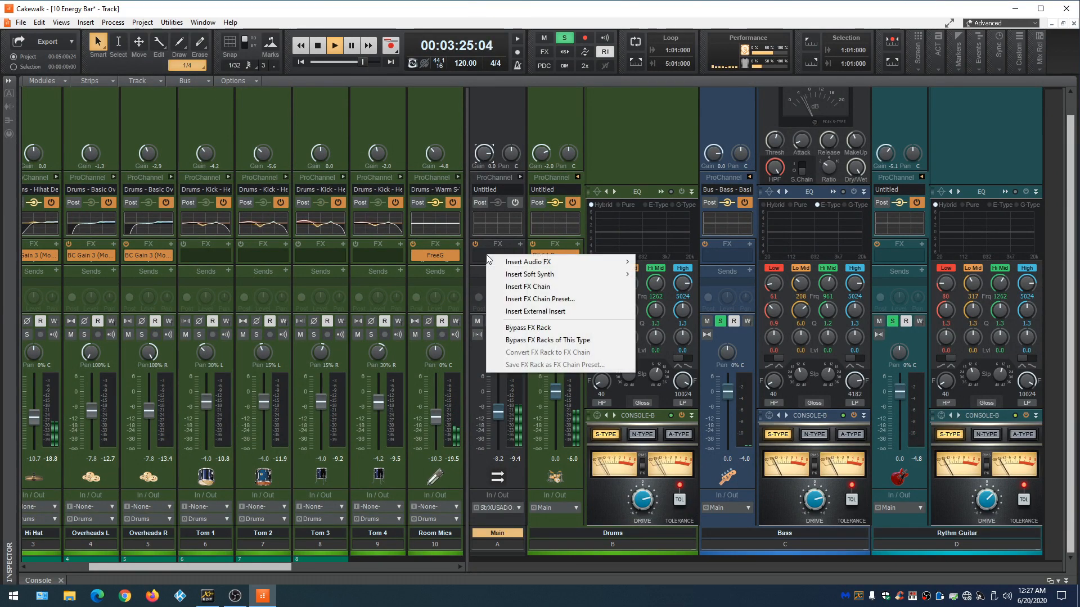
pyautogui.moveTo(495, 261)
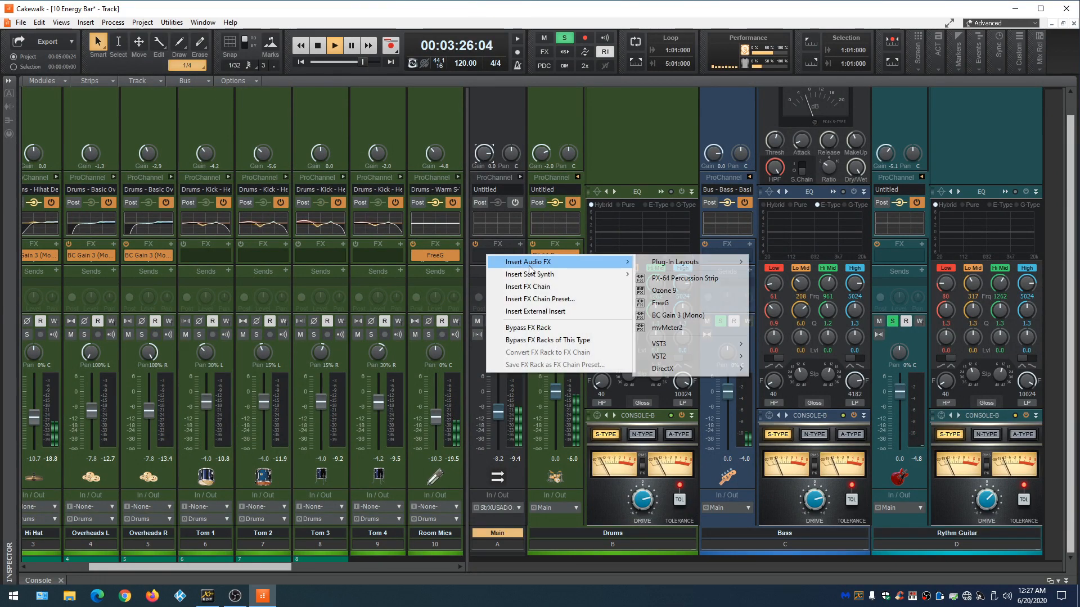
pyautogui.click(696, 302)
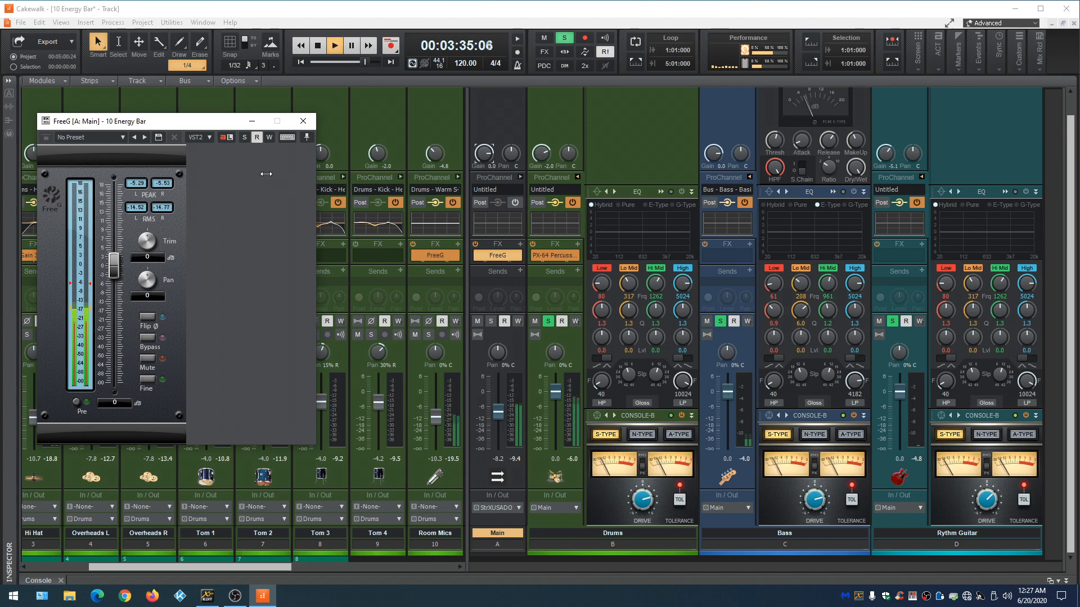
pyautogui.moveTo(229, 120); pyautogui.dragTo(253, 108)
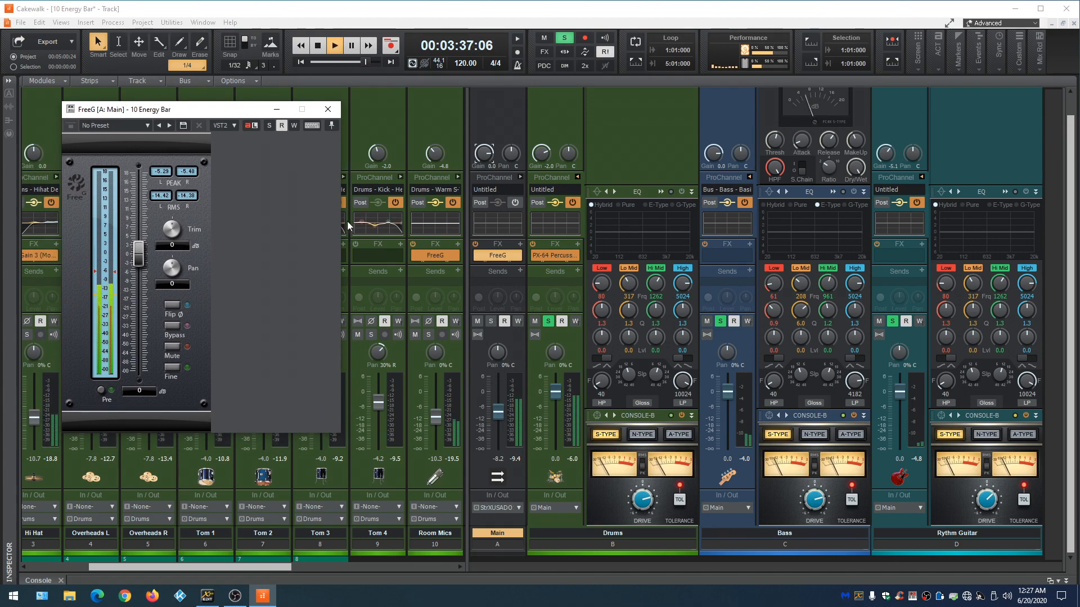
pyautogui.moveTo(341, 227); pyautogui.dragTo(210, 229)
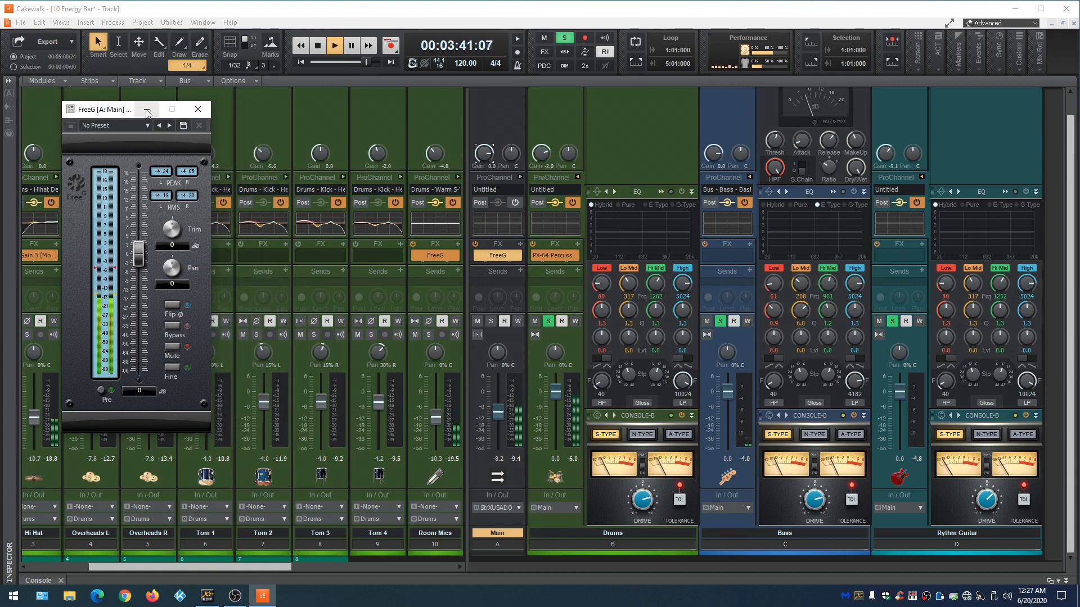
pyautogui.moveTo(117, 111); pyautogui.dragTo(347, 95)
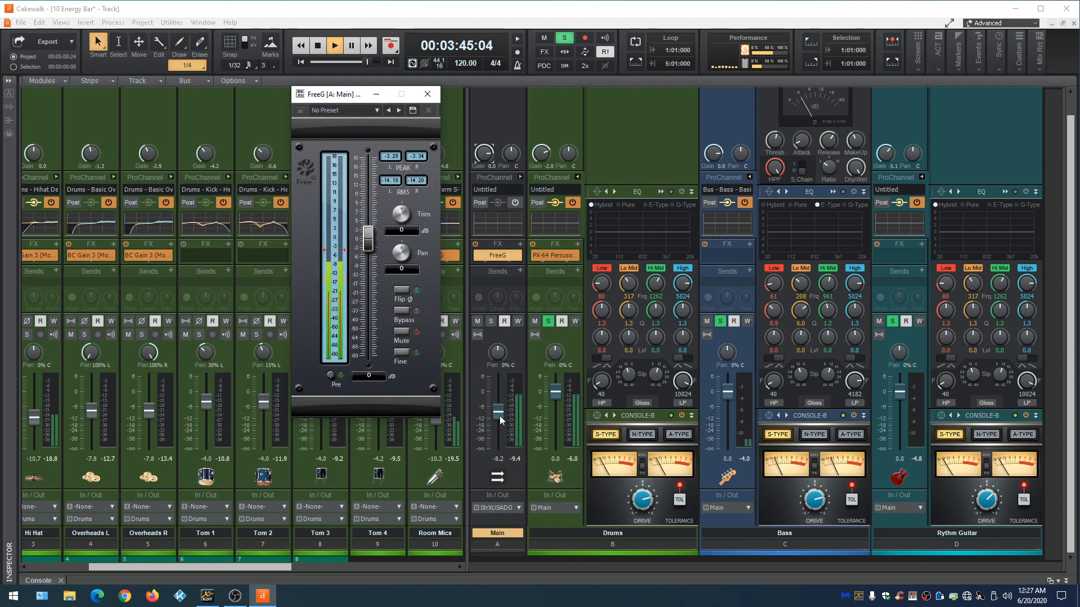
# Set the Bass and Rythm Guitar bus meters to the 42 dB range and lower the Rythm Guitar fader to -1.4 dB
pyautogui.rightClick(912, 420)
pyautogui.press('Escape')
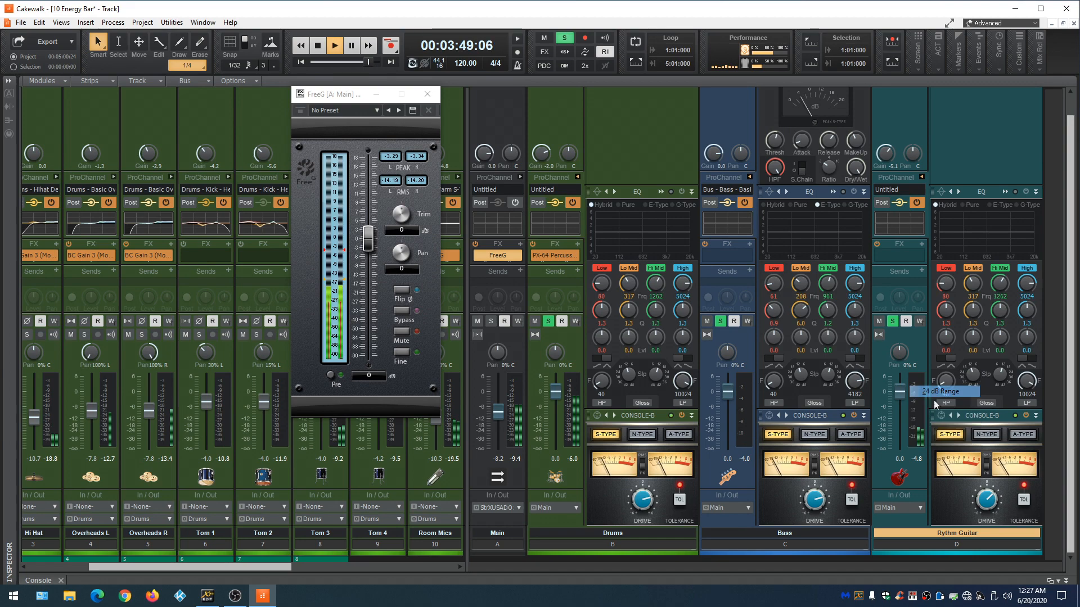
pyautogui.rightClick(742, 415)
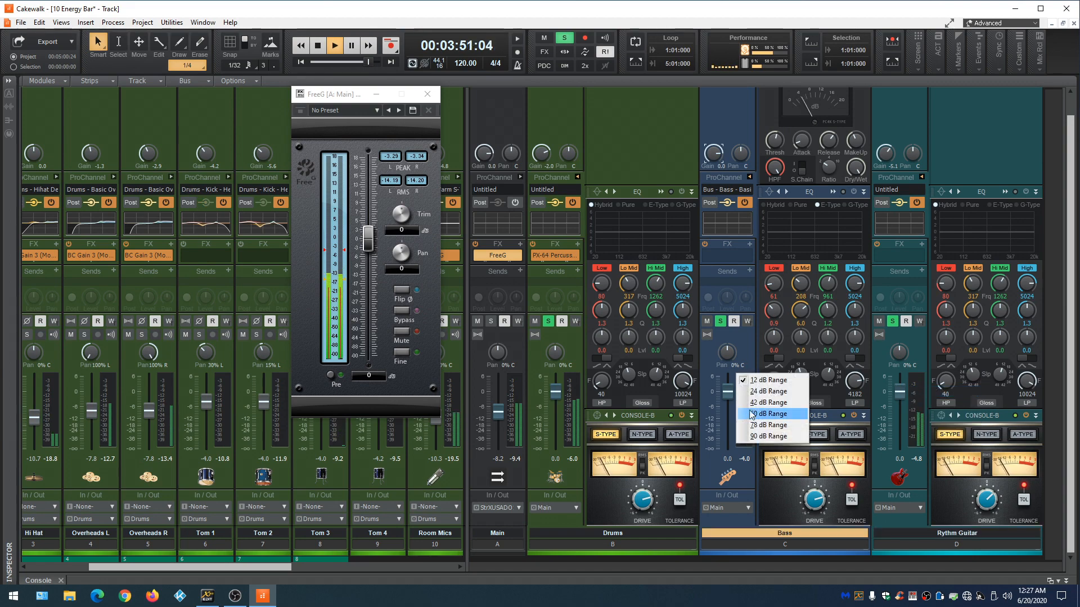
pyautogui.click(755, 402)
pyautogui.rightClick(916, 404)
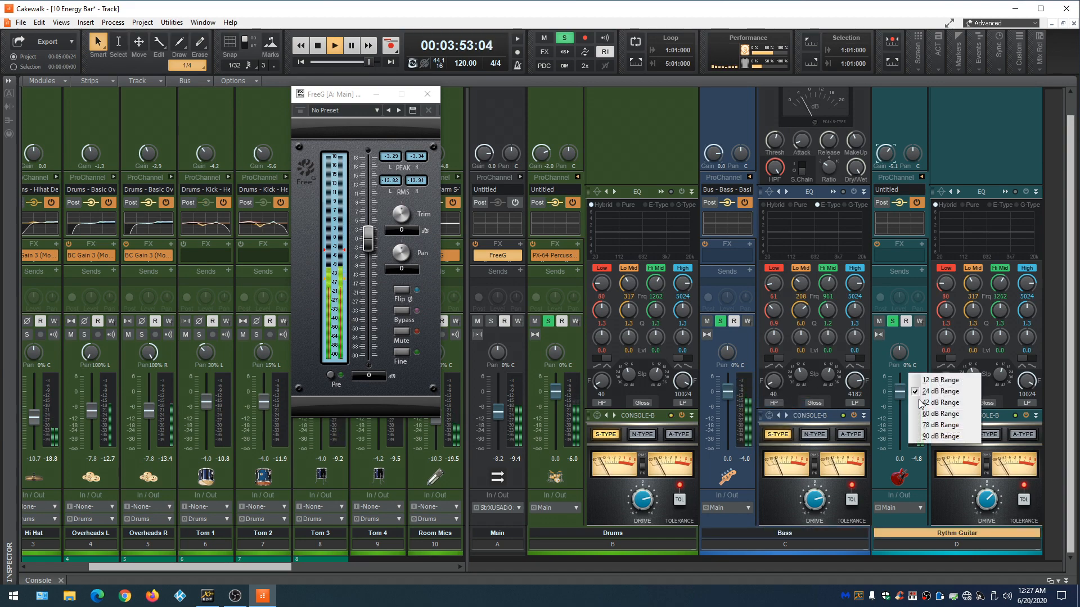
pyautogui.click(933, 397)
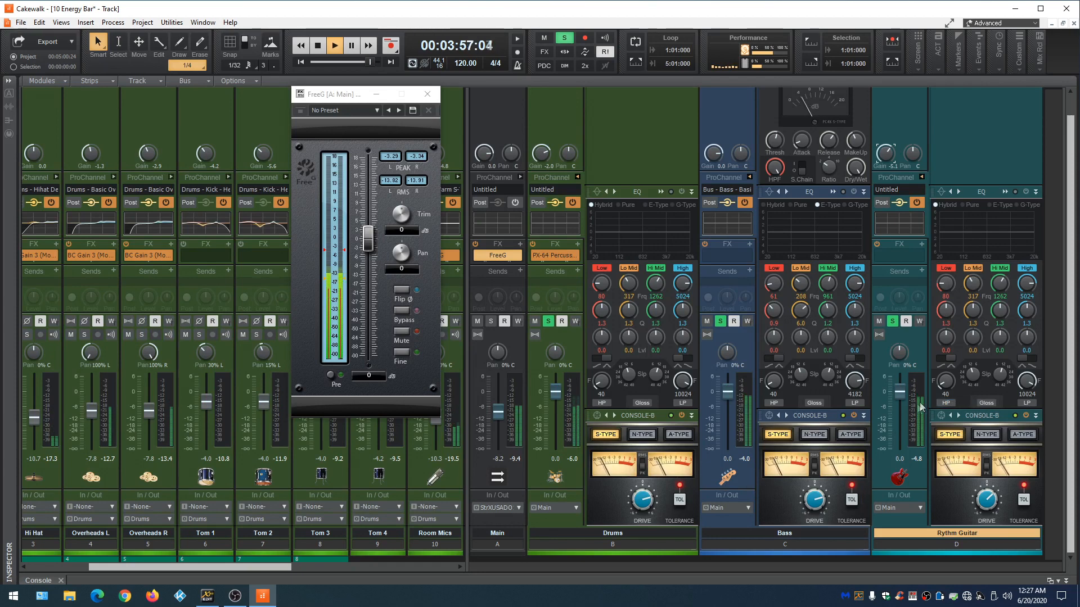
pyautogui.moveTo(895, 409); pyautogui.dragTo(900, 398)
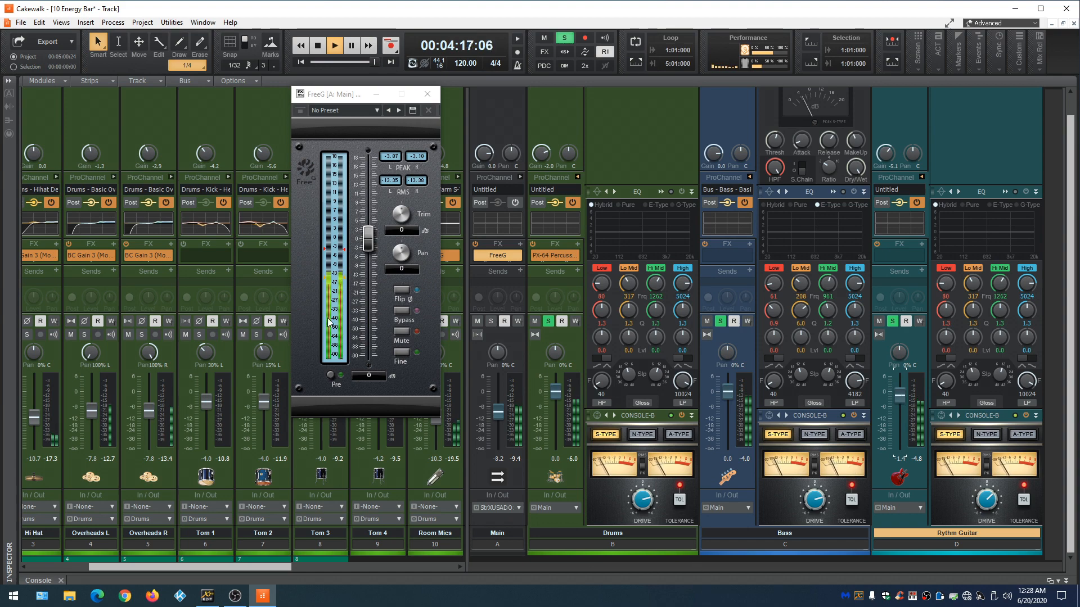
# Expand the ProChannel of the Main bus and reset the bus fader to 0.0 dB
pyautogui.click(521, 177)
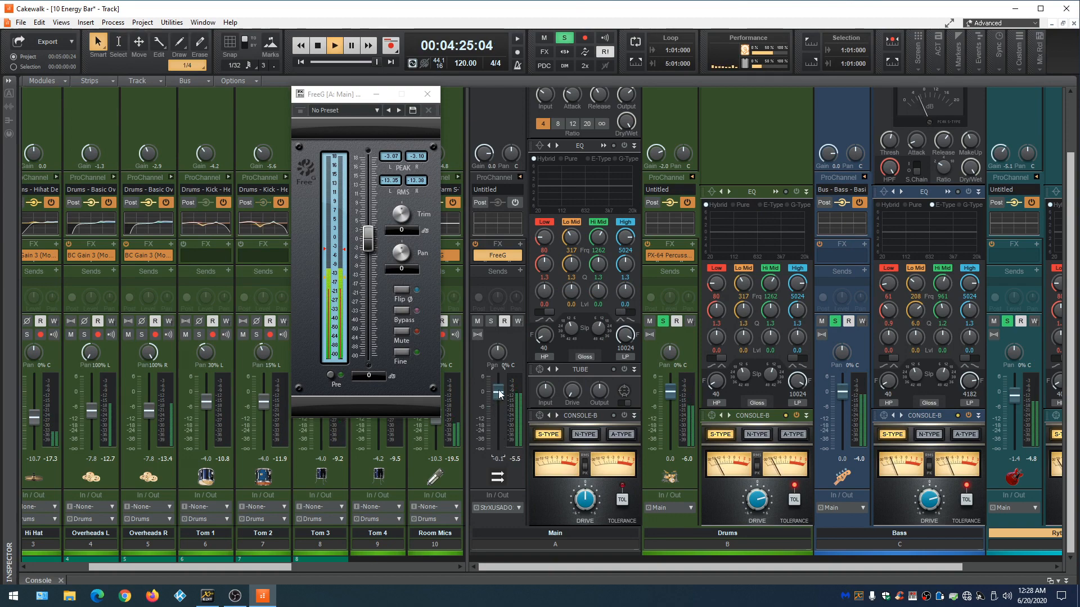
pyautogui.click(504, 431)
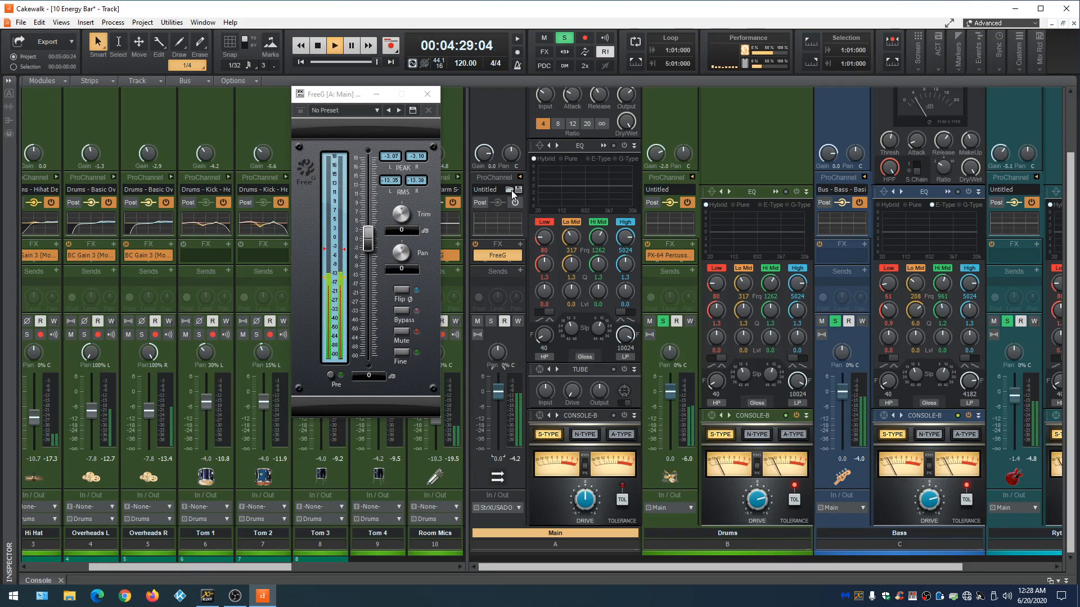
# Try a gain of -2.1 on the Main bus and lower the FreeG fader to -13.35 dB
pyautogui.moveTo(488, 155)
pyautogui.mouseDown()
pyautogui.moveTo(488, 176)
pyautogui.moveTo(488, 156)
pyautogui.mouseUp()
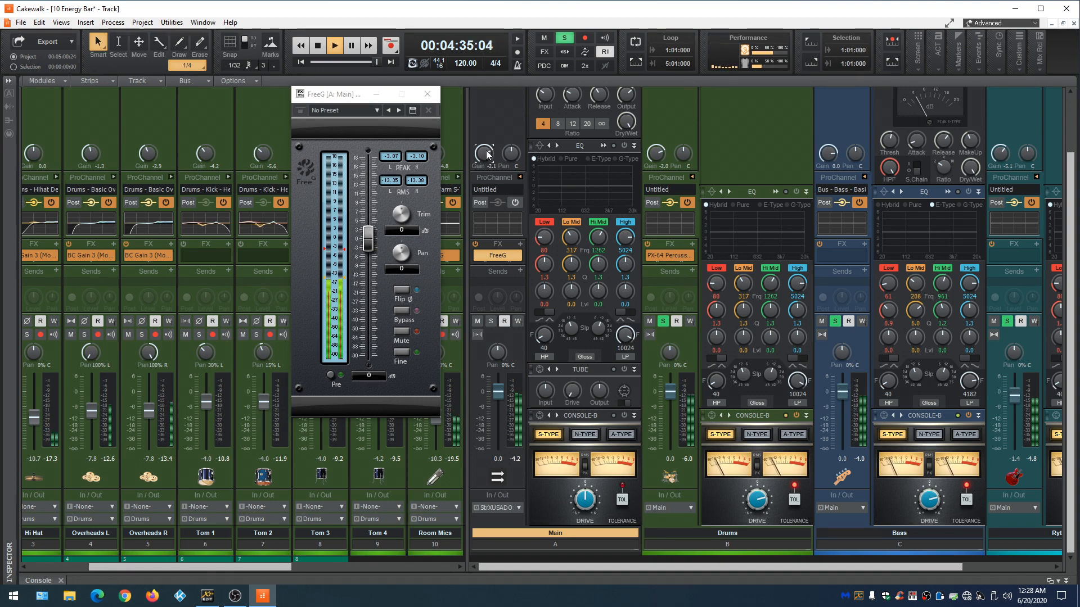
pyautogui.moveTo(364, 245); pyautogui.dragTo(367, 282)
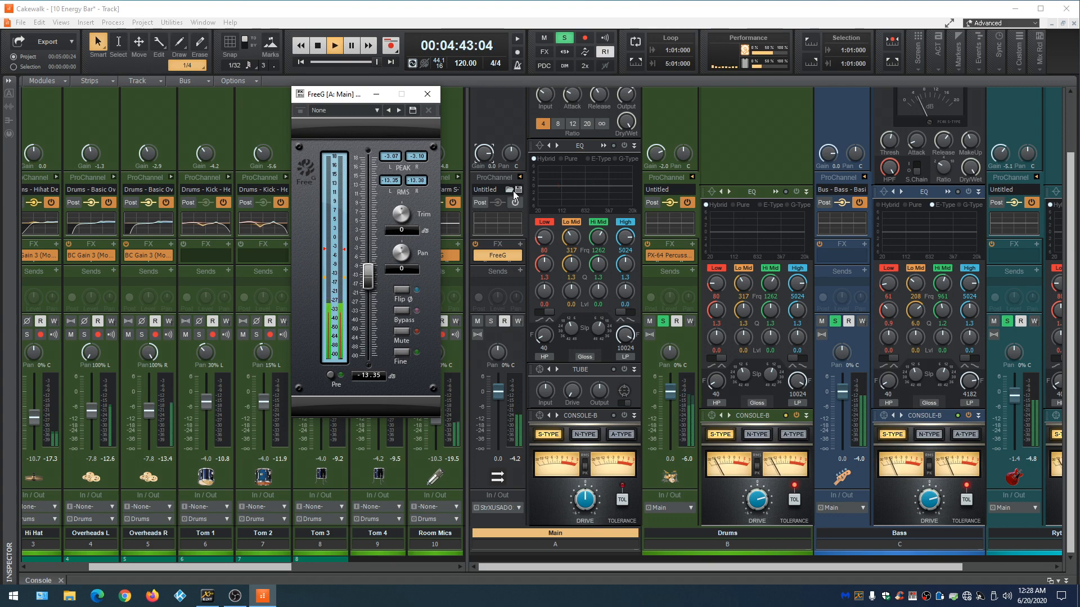
# Load the ProChannel preset Bus - Master - Gentle Glue on the Main bus and play the song from the beginning
pyautogui.click(509, 189)
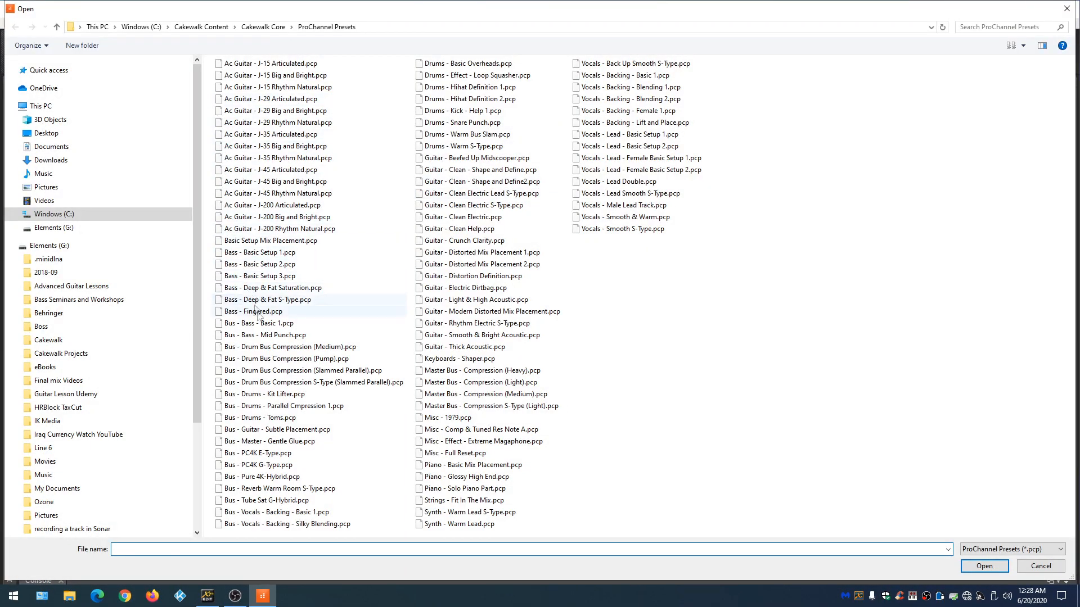
pyautogui.click(294, 431)
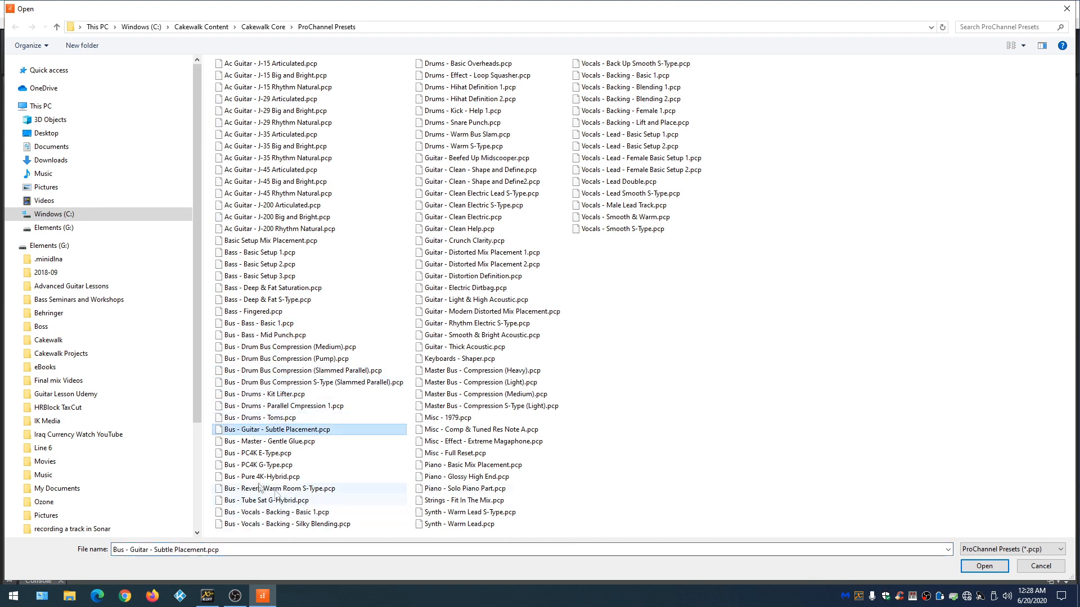
pyautogui.click(273, 441)
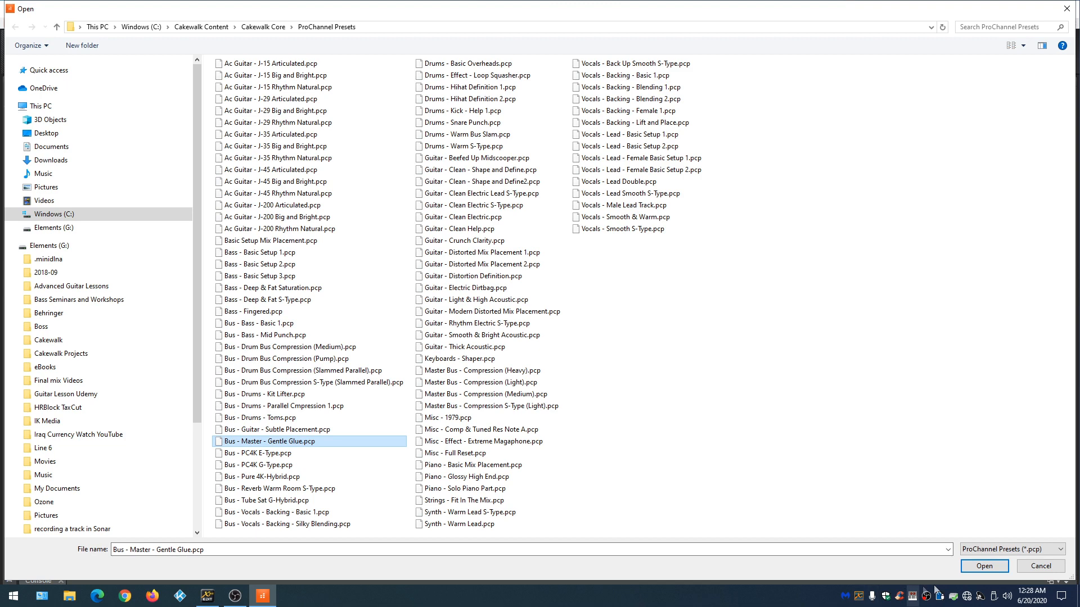
pyautogui.click(989, 567)
pyautogui.press('w')
pyautogui.press('space')
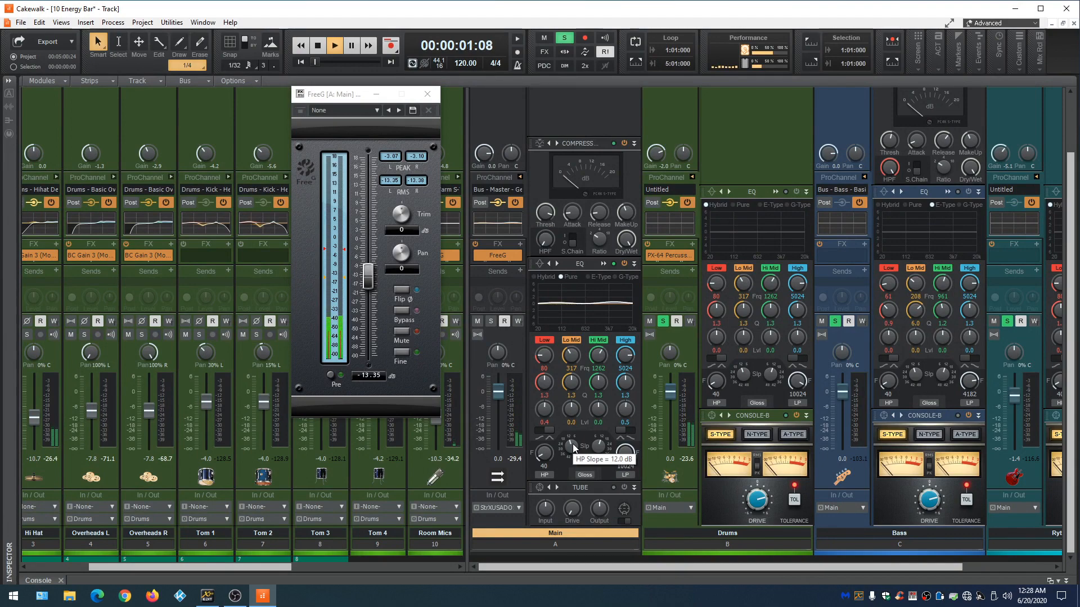
# Remove the Tube module from the Main bus ProChannel and insert a Console Emulator Bus module
pyautogui.click(539, 488)
pyautogui.click(579, 521)
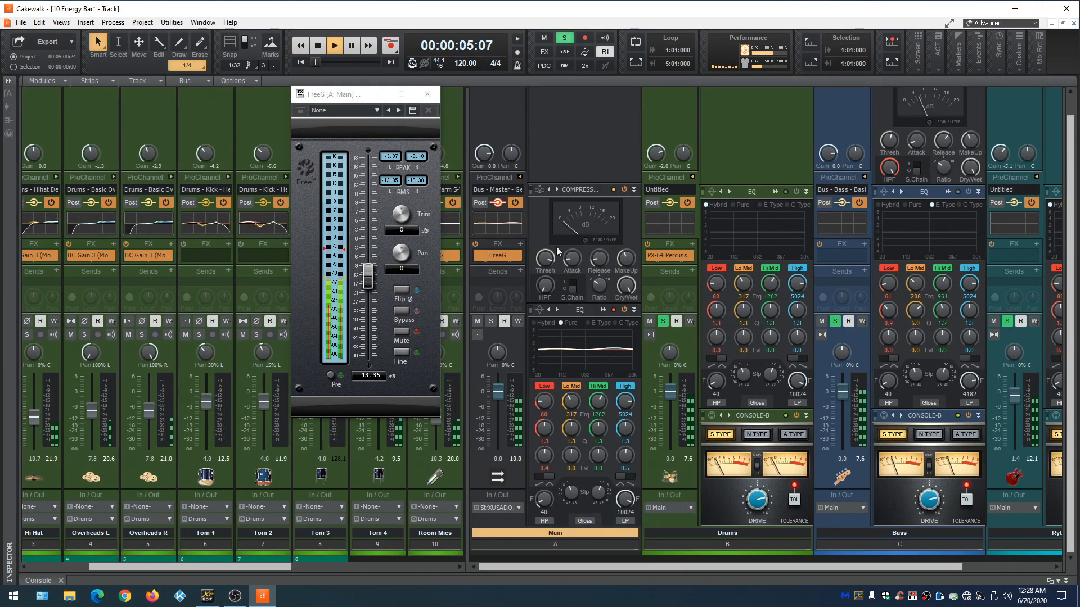
pyautogui.rightClick(560, 132)
pyautogui.moveTo(675, 139)
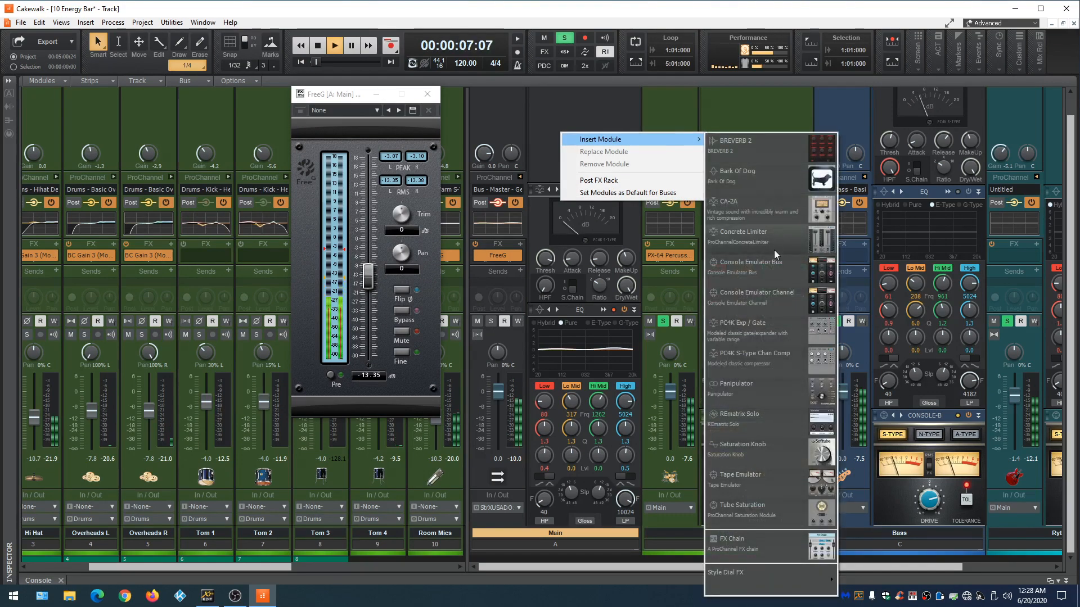
pyautogui.click(775, 264)
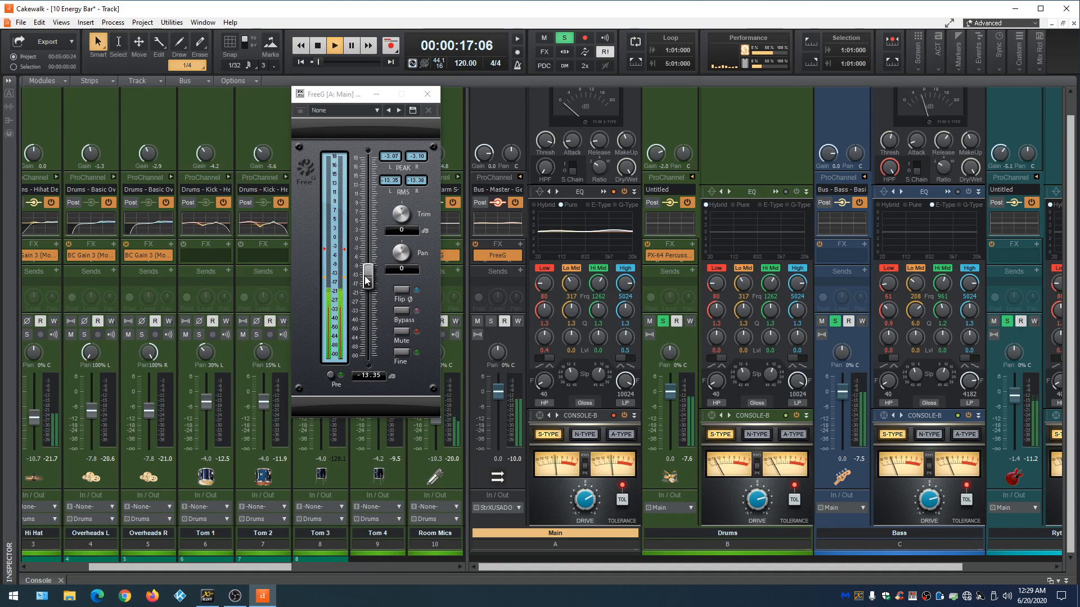
# Set the FreeG fader on the Main bus to -10.96 dB using Fine mode and close the plug-in window
pyautogui.moveTo(366, 280); pyautogui.dragTo(367, 265)
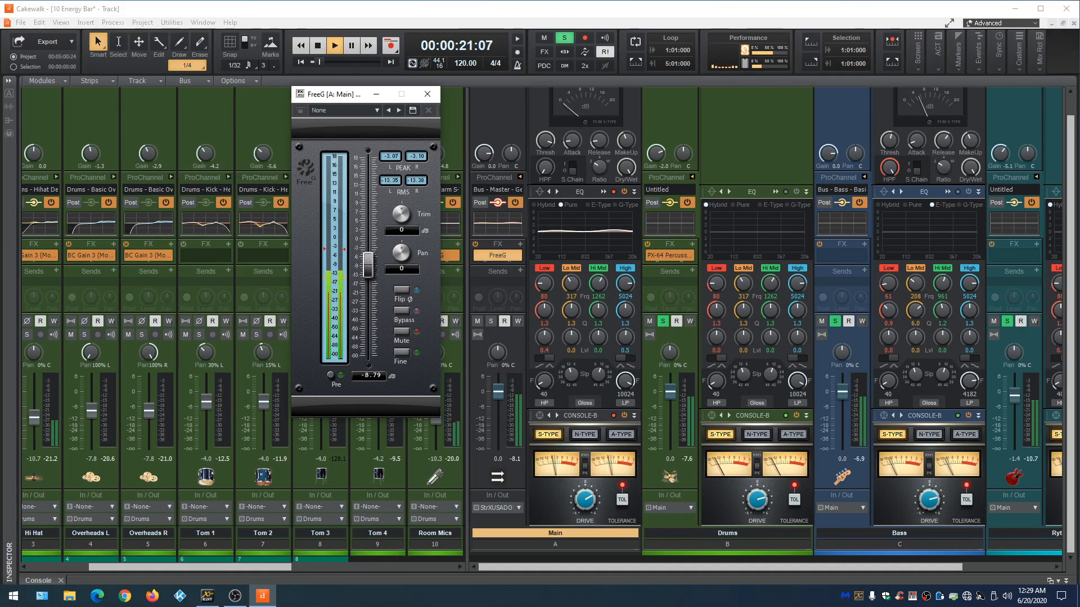
pyautogui.rightClick(521, 415)
pyautogui.click(531, 379)
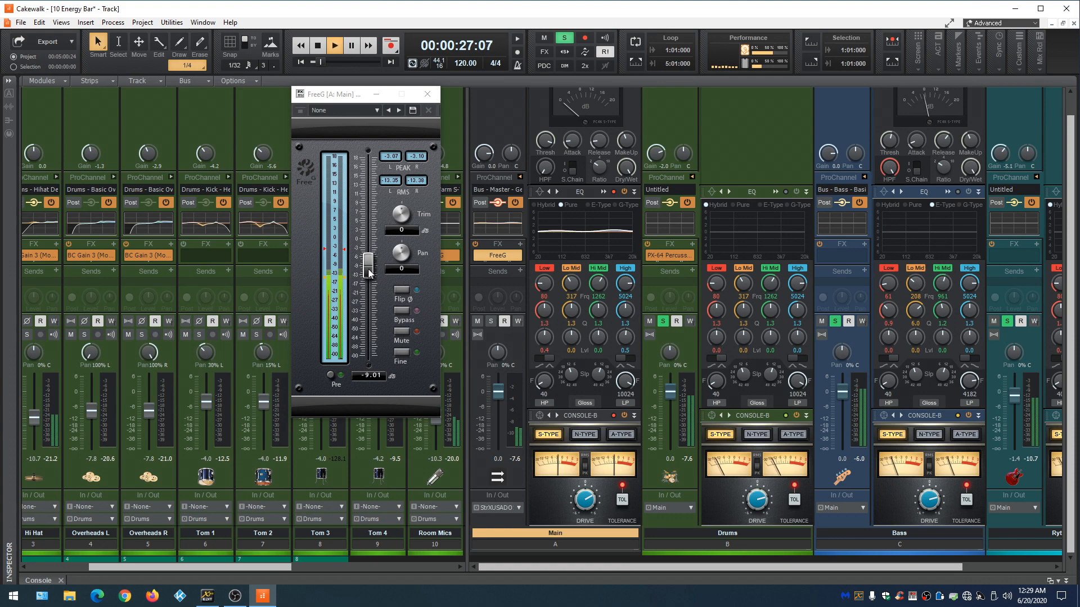
pyautogui.click(401, 353)
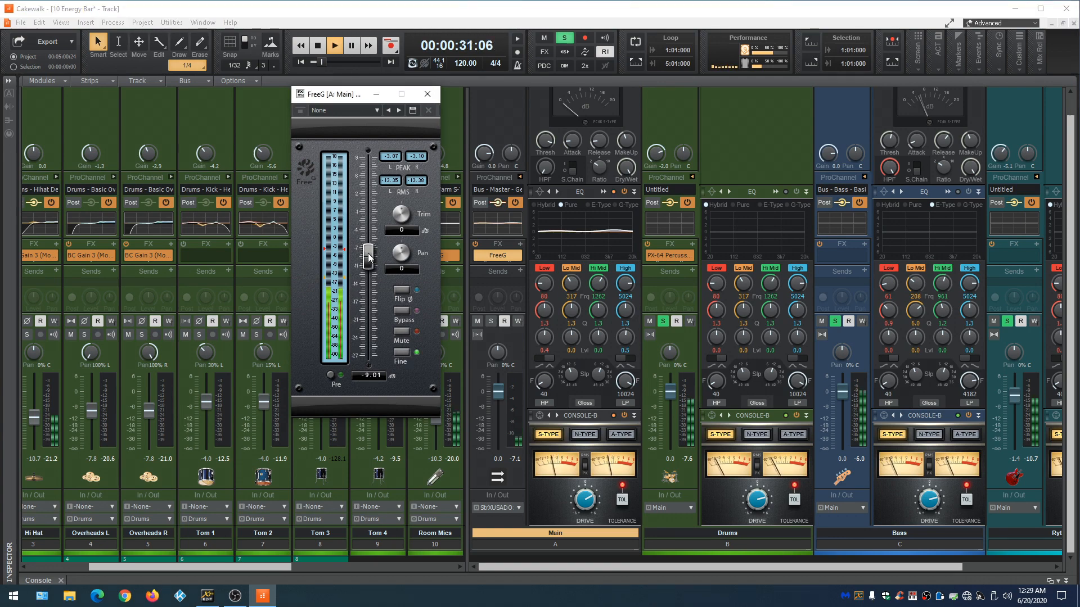
pyautogui.moveTo(361, 250); pyautogui.dragTo(368, 266)
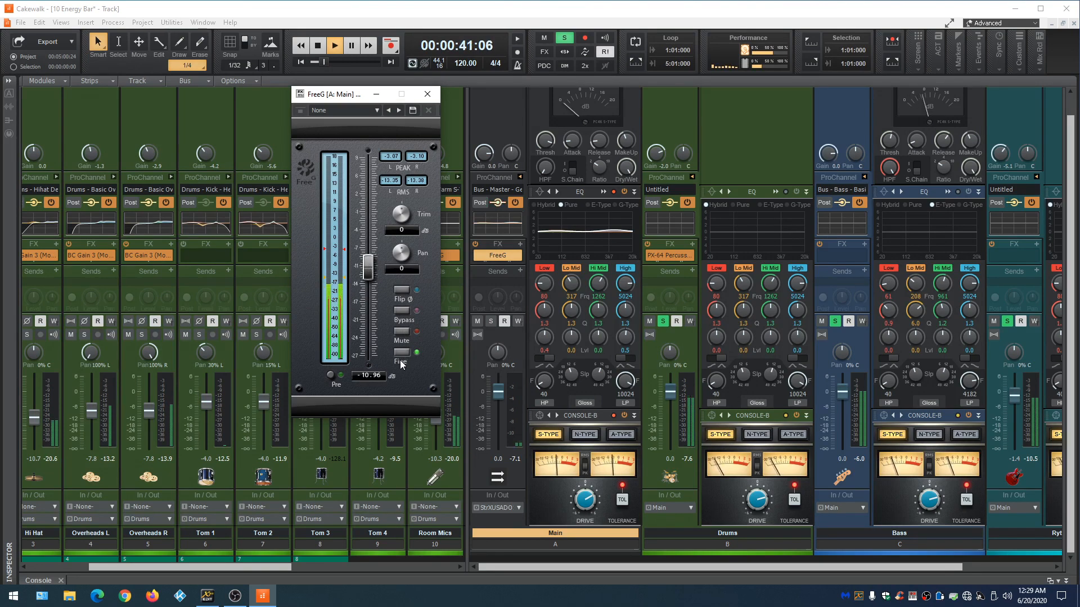
pyautogui.click(428, 95)
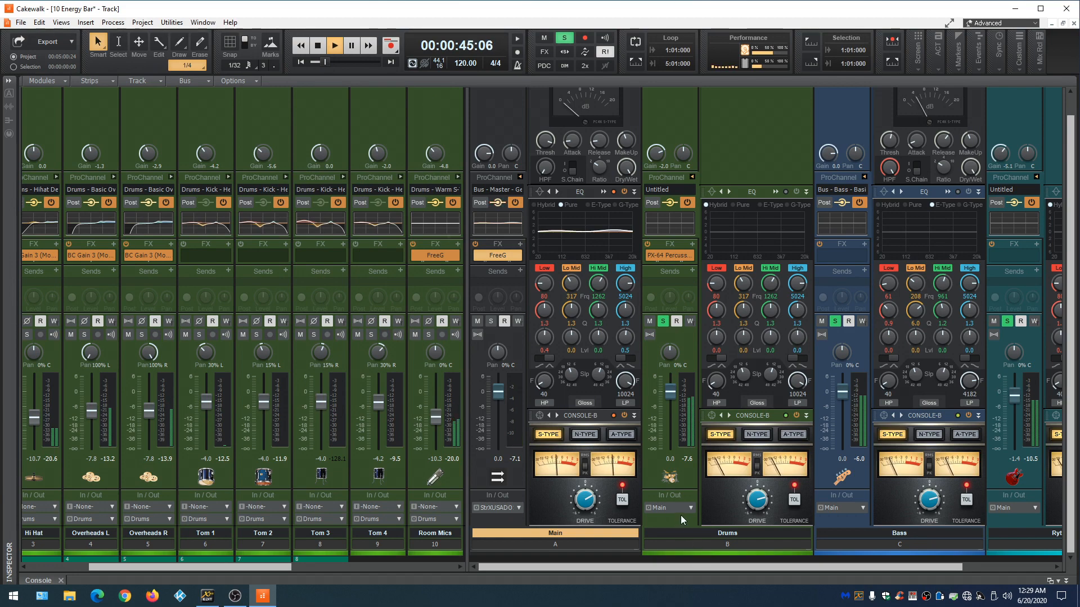
# Collapse the ProChannels of the Drums, Bass, Rythm Guitar and Main buses and stop playback
pyautogui.click(692, 177)
pyautogui.click(748, 177)
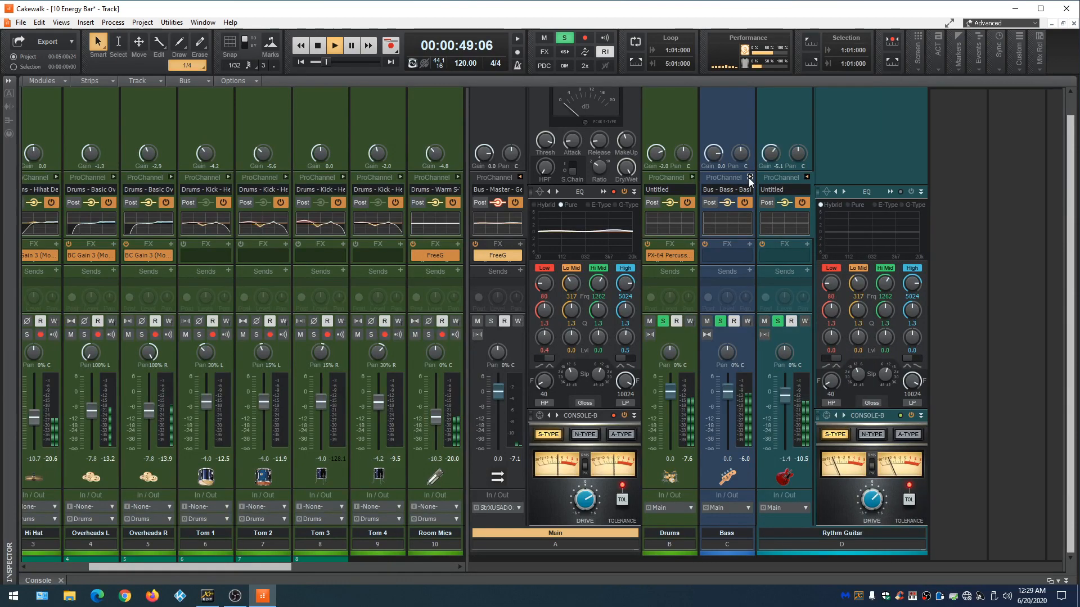
pyautogui.click(806, 176)
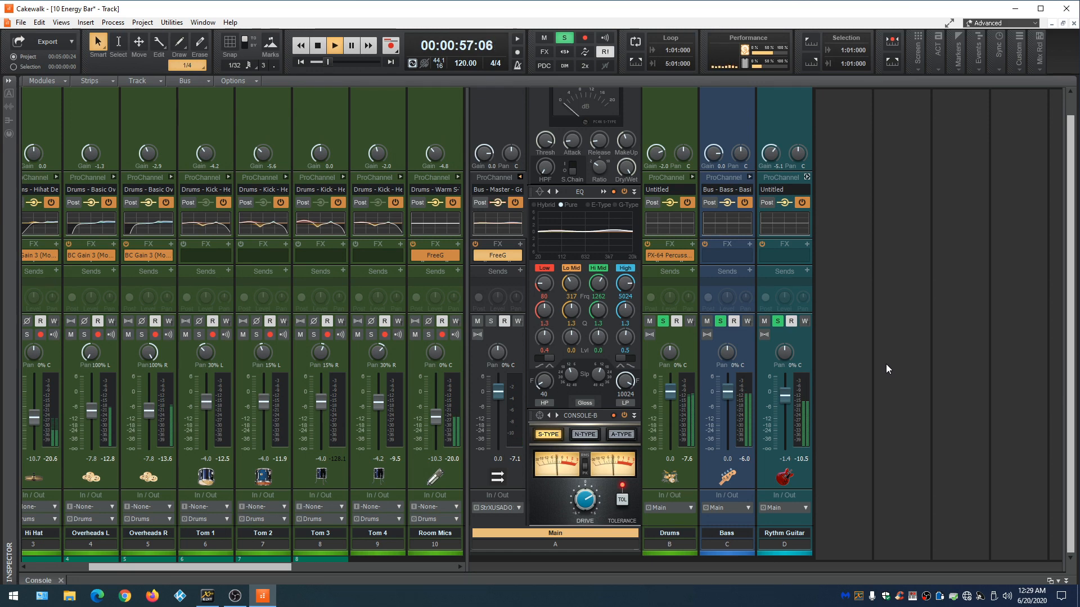
pyautogui.click(518, 177)
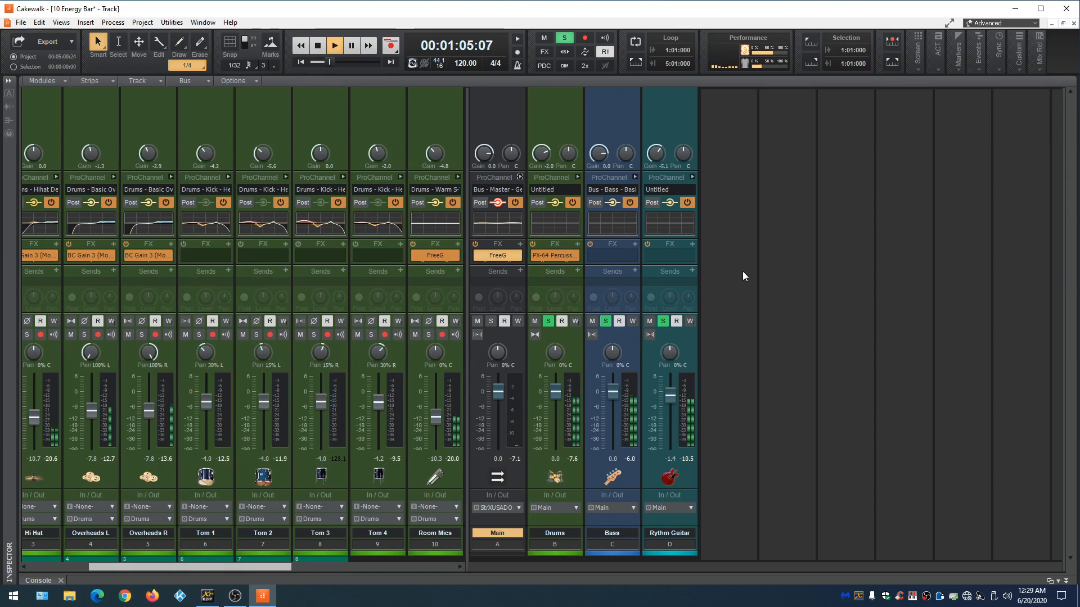
pyautogui.click(318, 49)
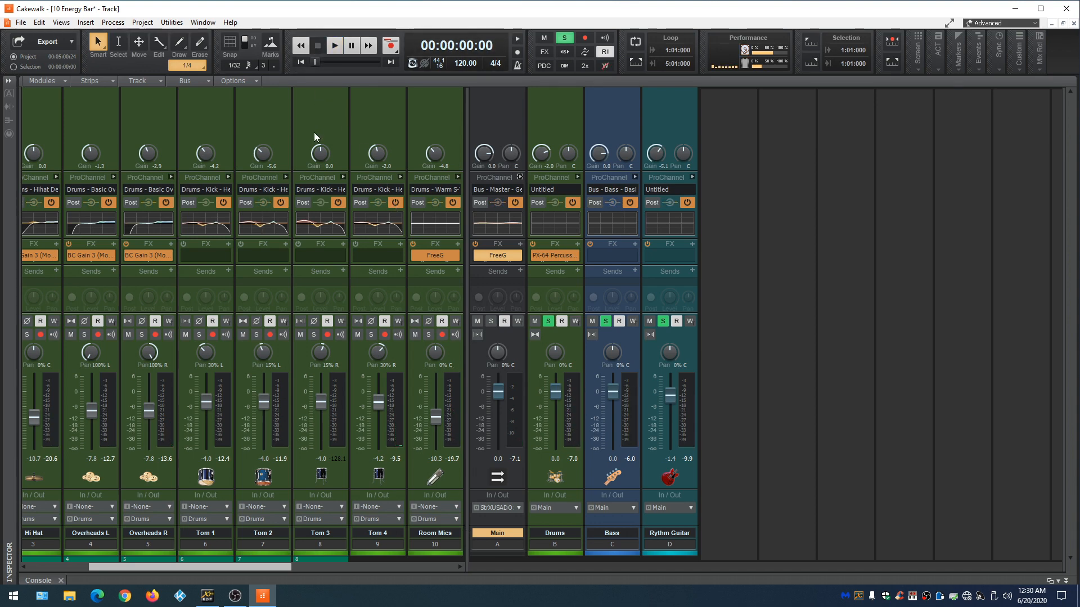
# Switch to the track view, reduce the track heights and select all tracks
pyautogui.press('d')
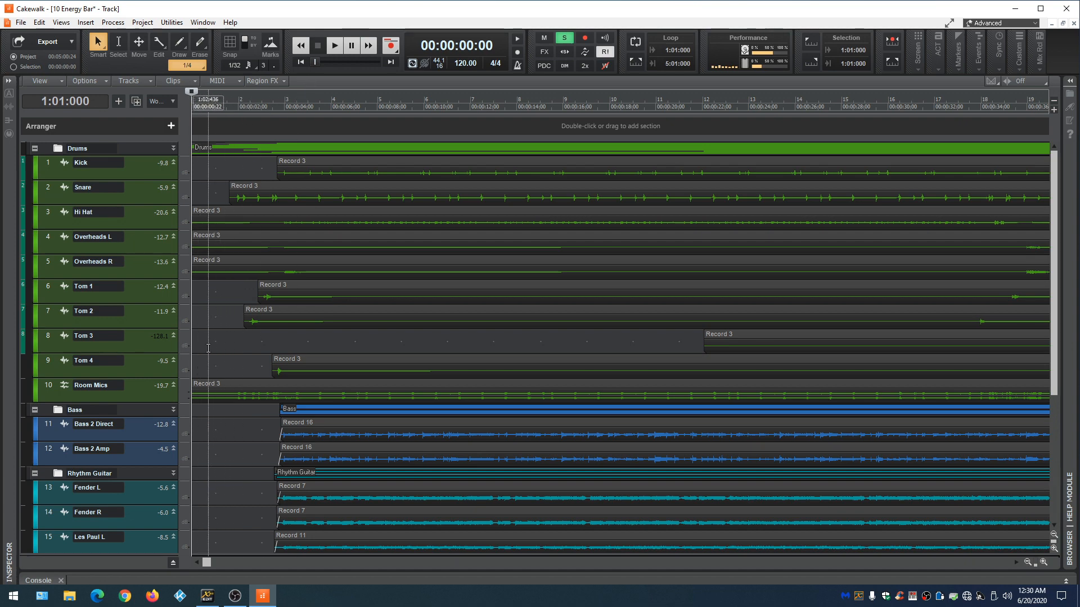
pyautogui.click(208, 347)
pyautogui.hotkey('ctrl', 'Up')
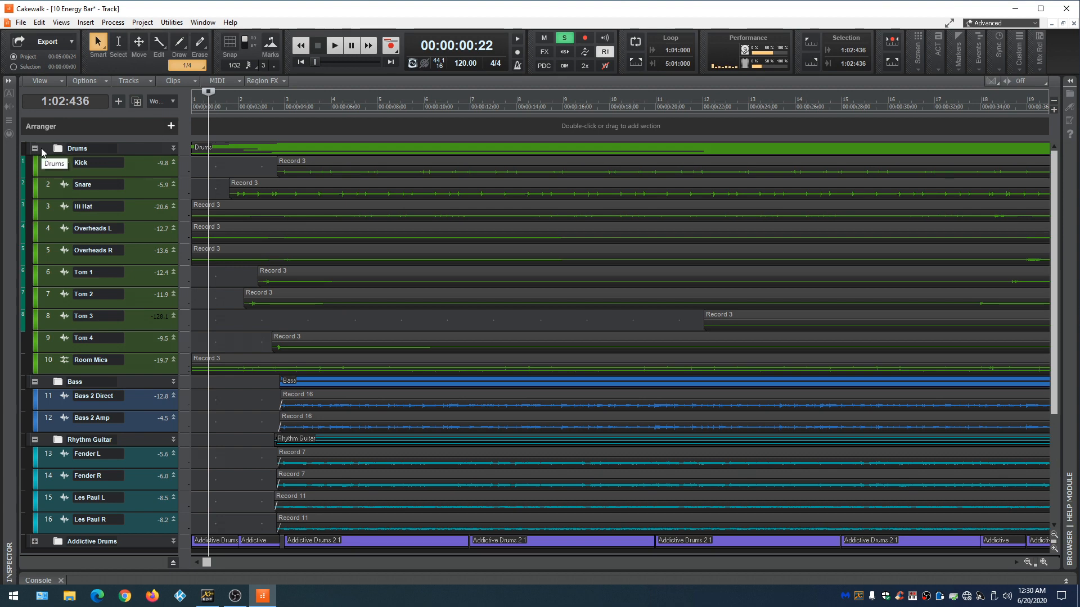
pyautogui.hotkey('ctrl', 'a')
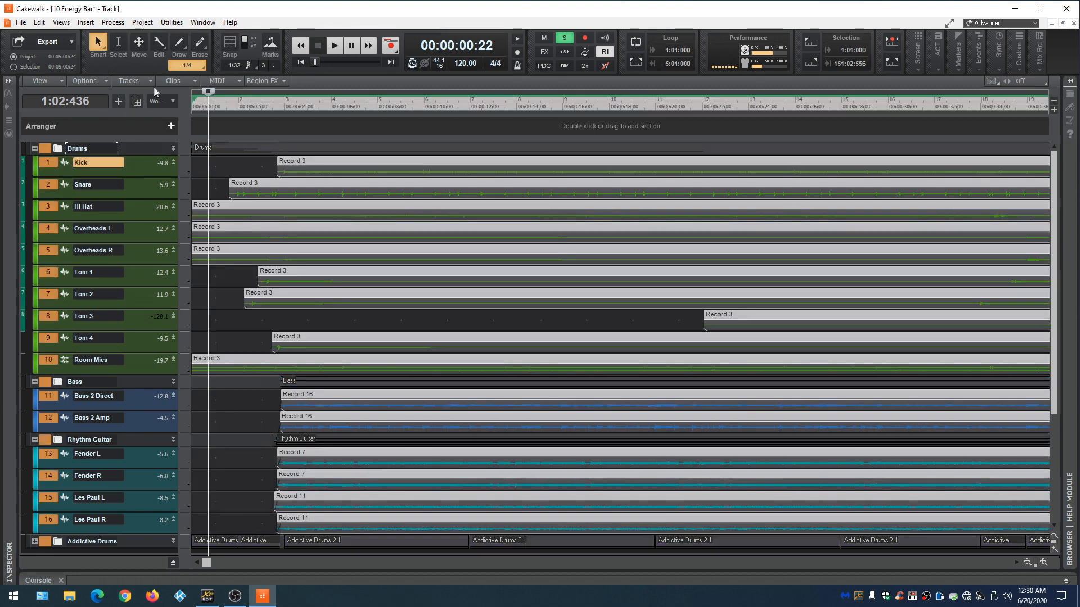
# Bounce the selected tracks to new track 18 with source category Entire Mix and stereo channel format
pyautogui.click(129, 82)
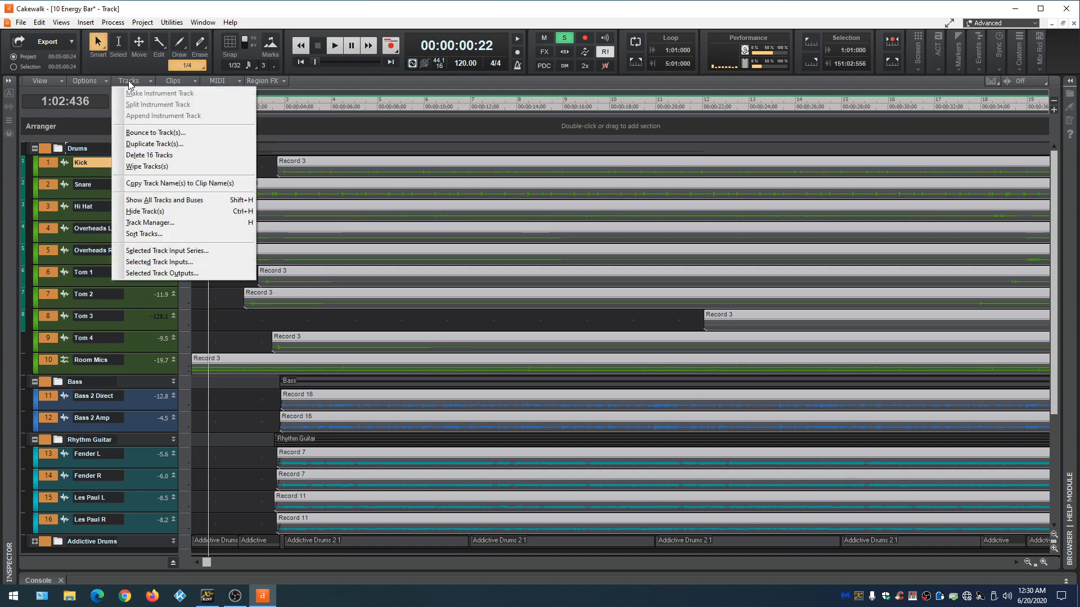
pyautogui.click(158, 134)
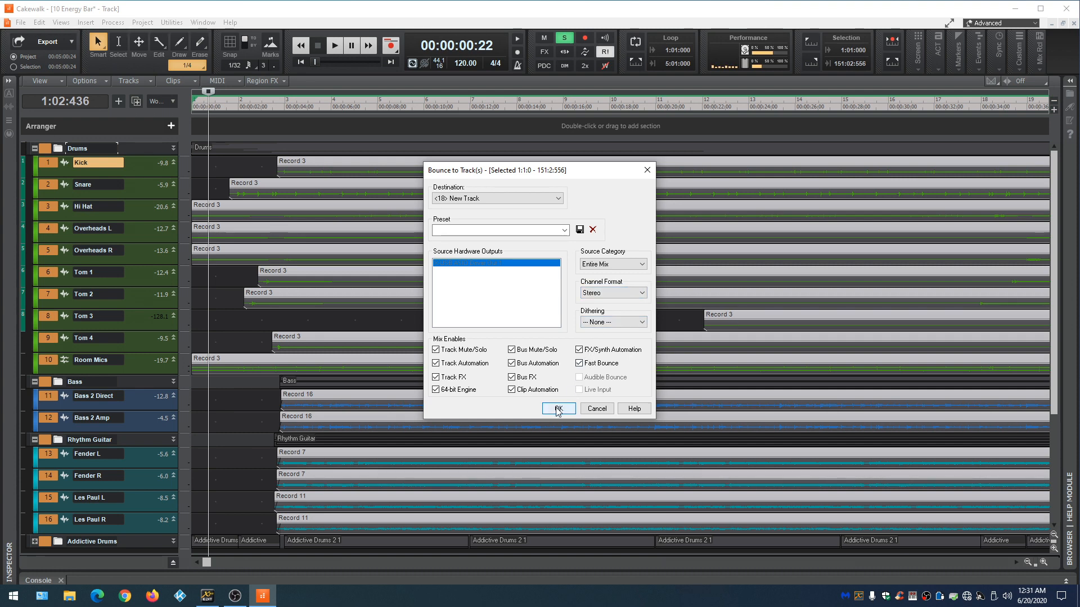
pyautogui.click(579, 364)
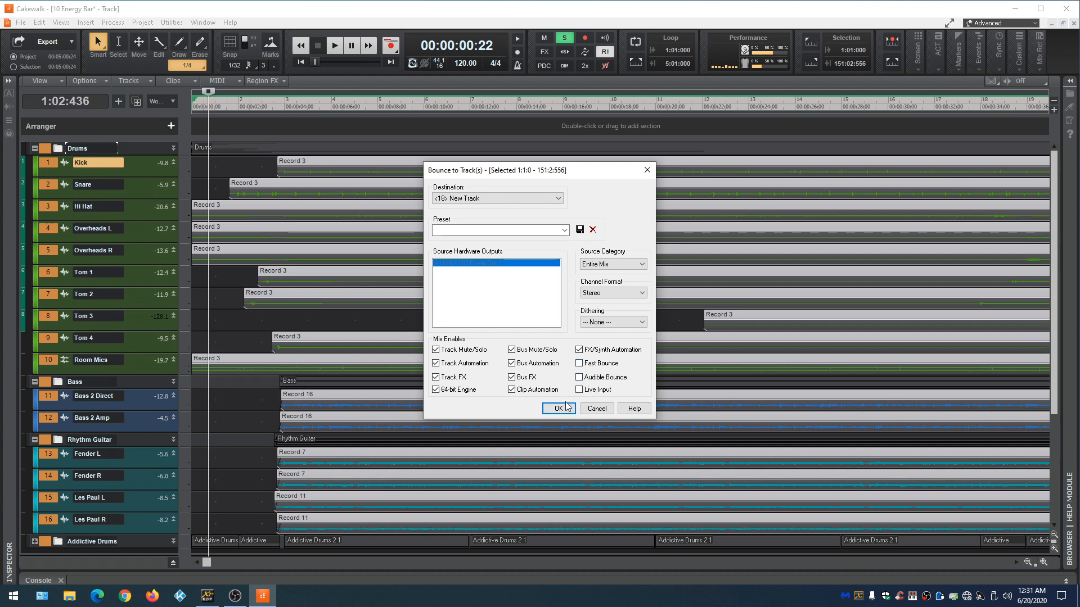
pyautogui.click(579, 363)
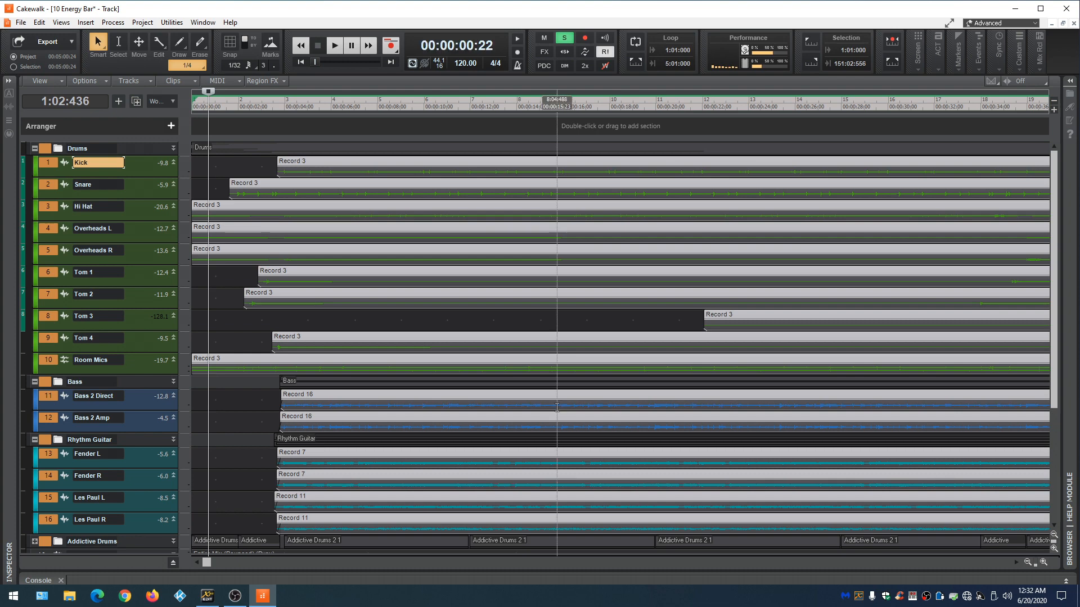
# Deselect all tracks and enlarge the bounced Entire Mix track to show its waveform
pyautogui.scroll(-3, 161, 488)
pyautogui.scroll(-3, 161, 488)
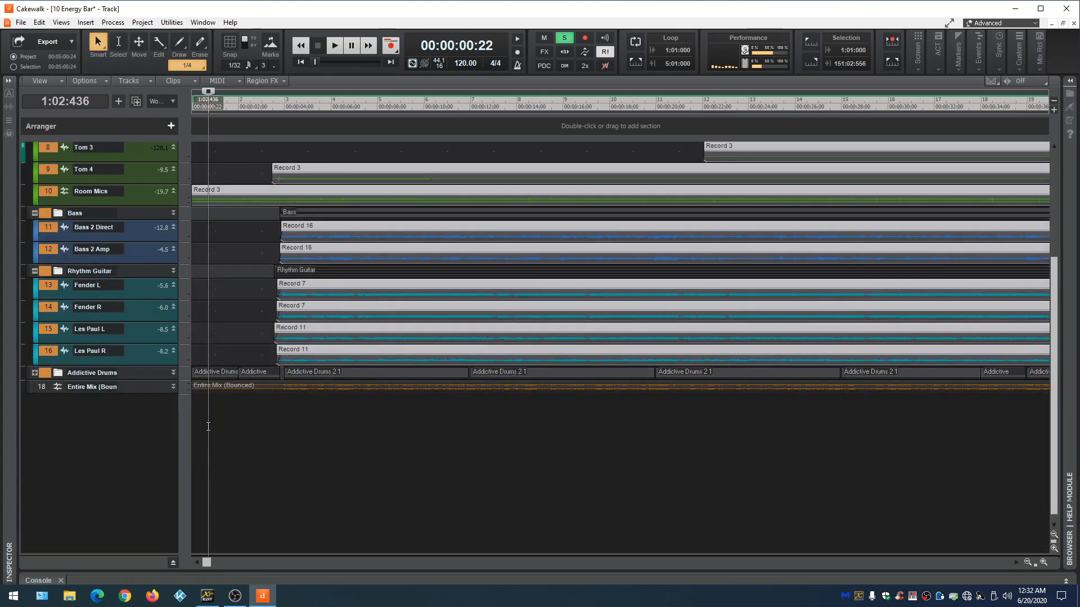
pyautogui.scroll(6, 25, 430)
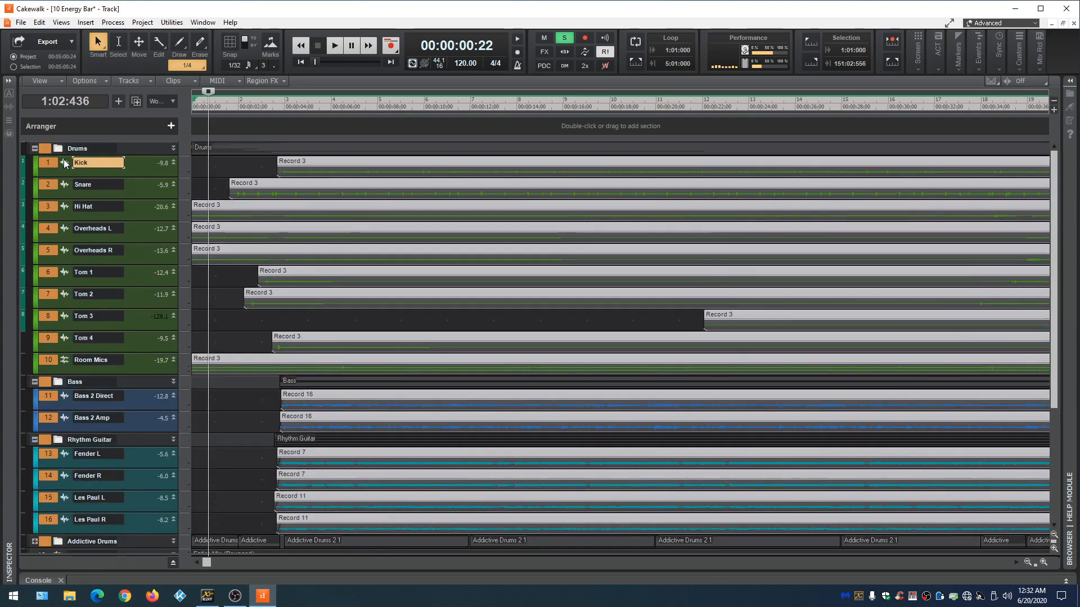
pyautogui.click(45, 163)
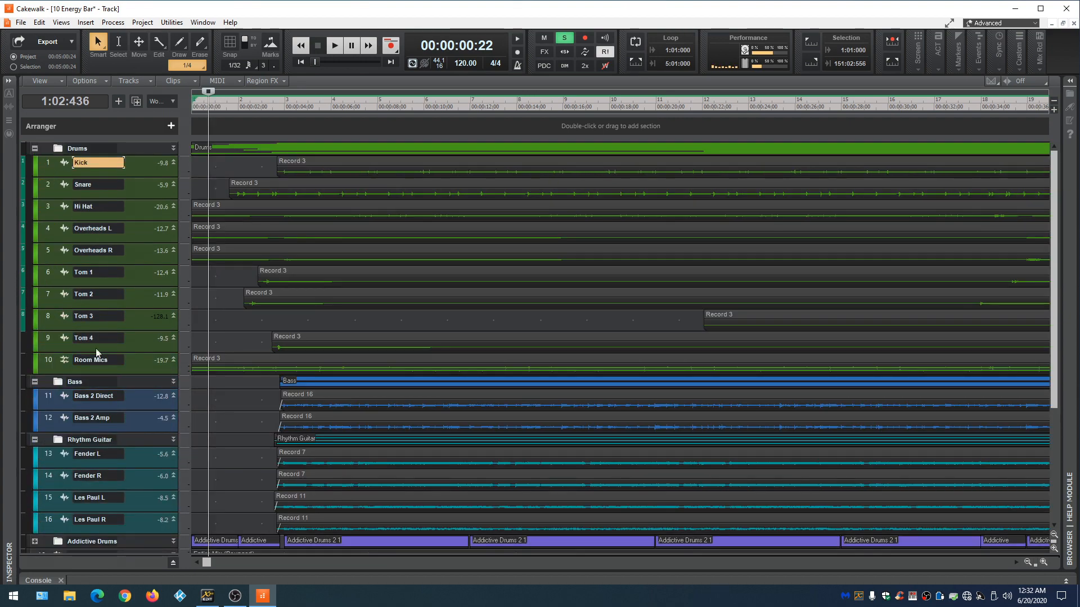
pyautogui.scroll(-6, 102, 395)
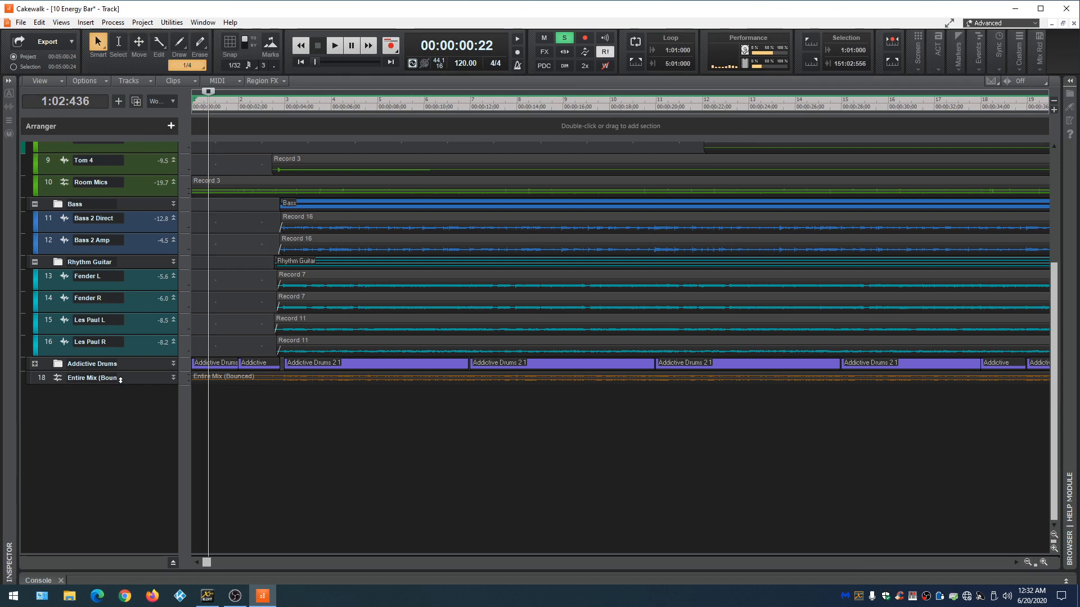
pyautogui.moveTo(122, 384); pyautogui.dragTo(120, 517)
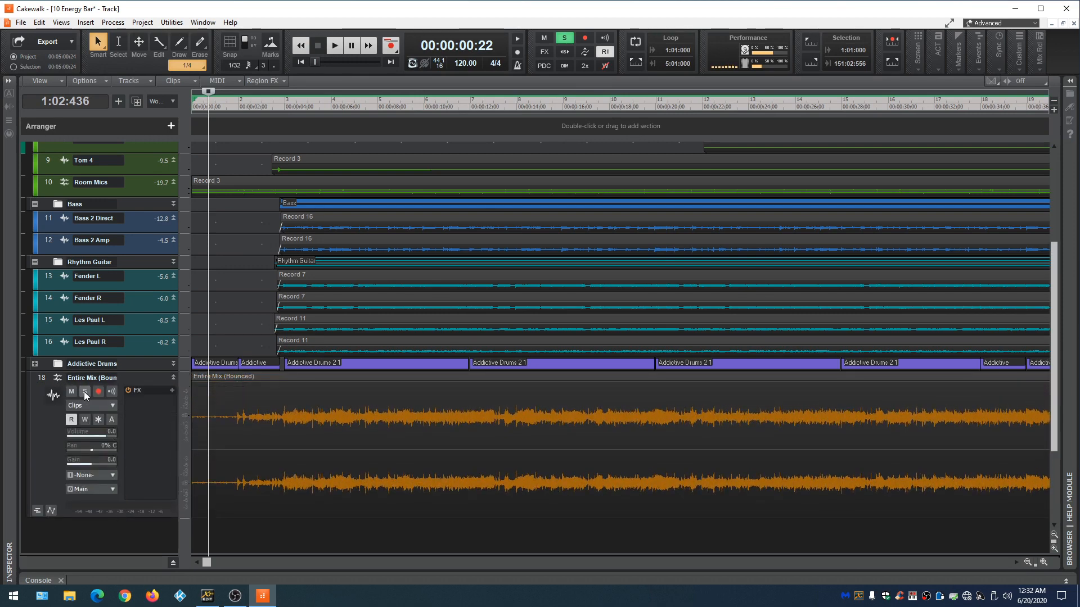
# Solo the bounced Entire Mix track, play it, replay it from the song's beginning and stop
pyautogui.click(84, 393)
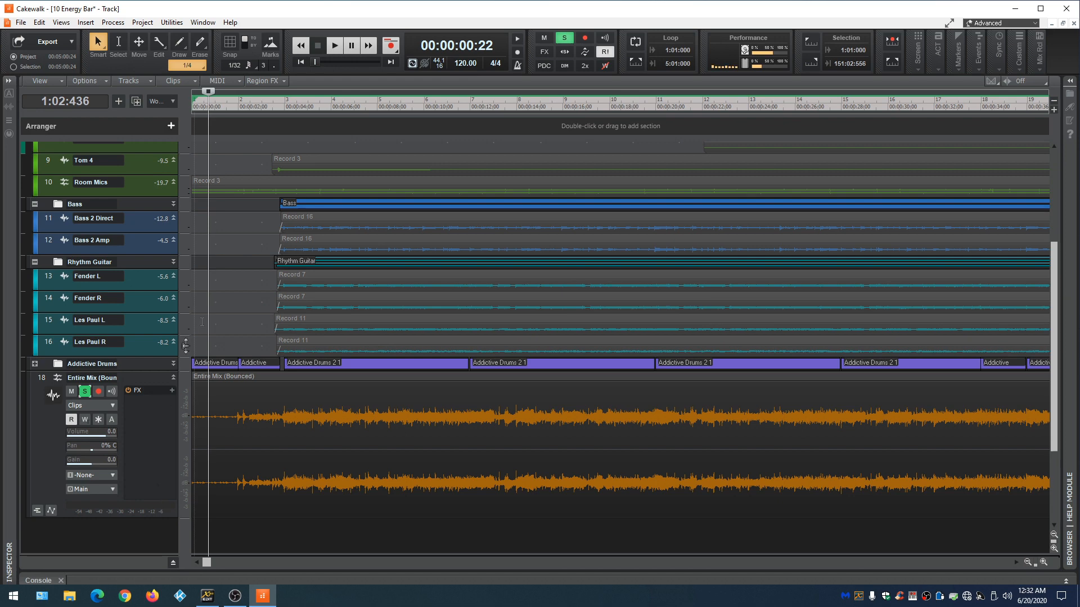
pyautogui.click(334, 45)
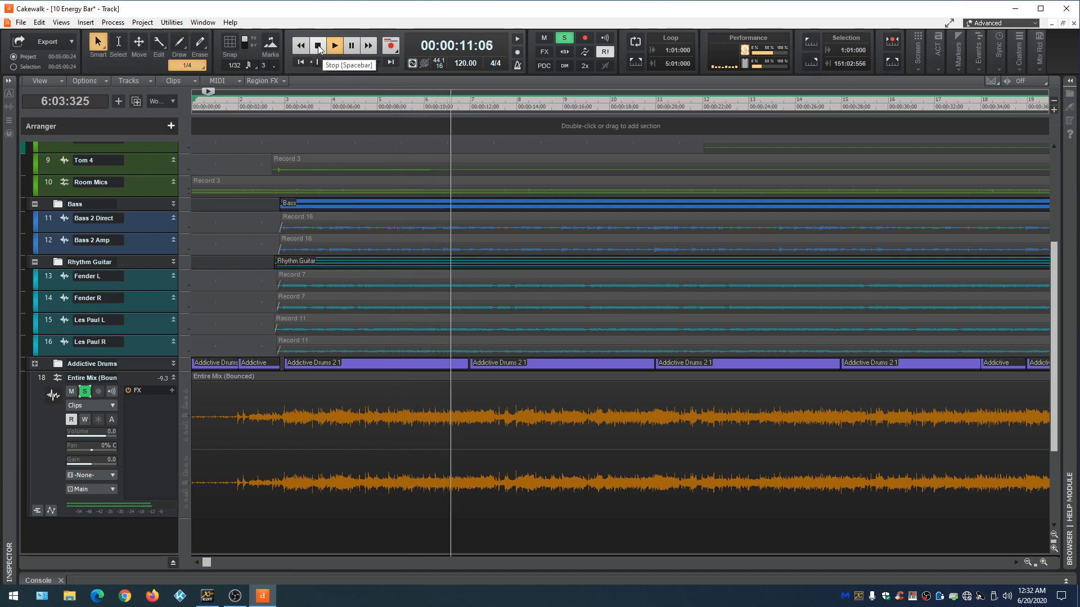
pyautogui.click(210, 475)
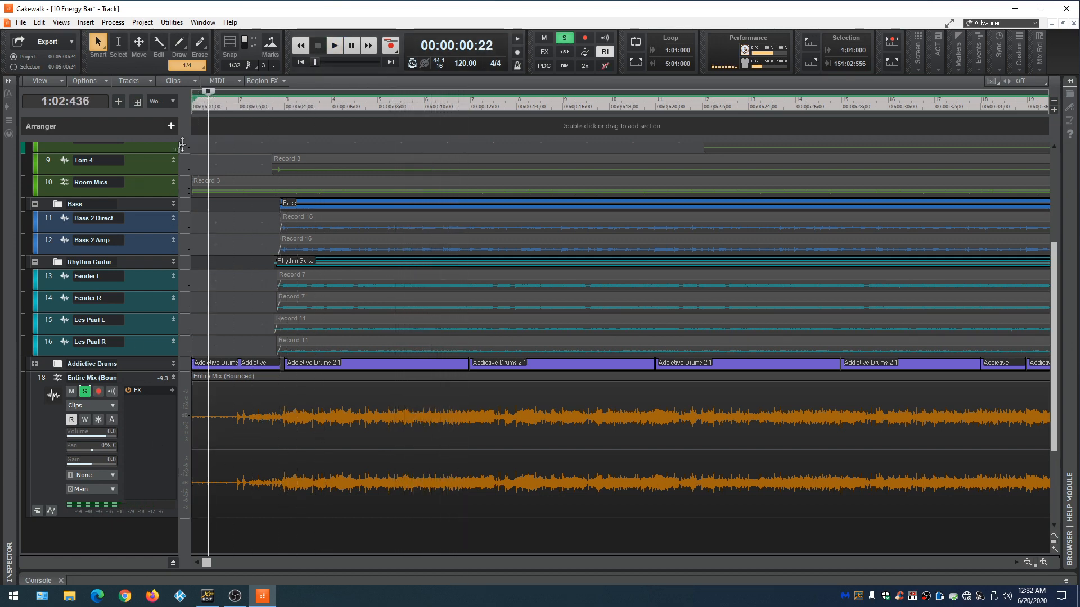
pyautogui.click(300, 64)
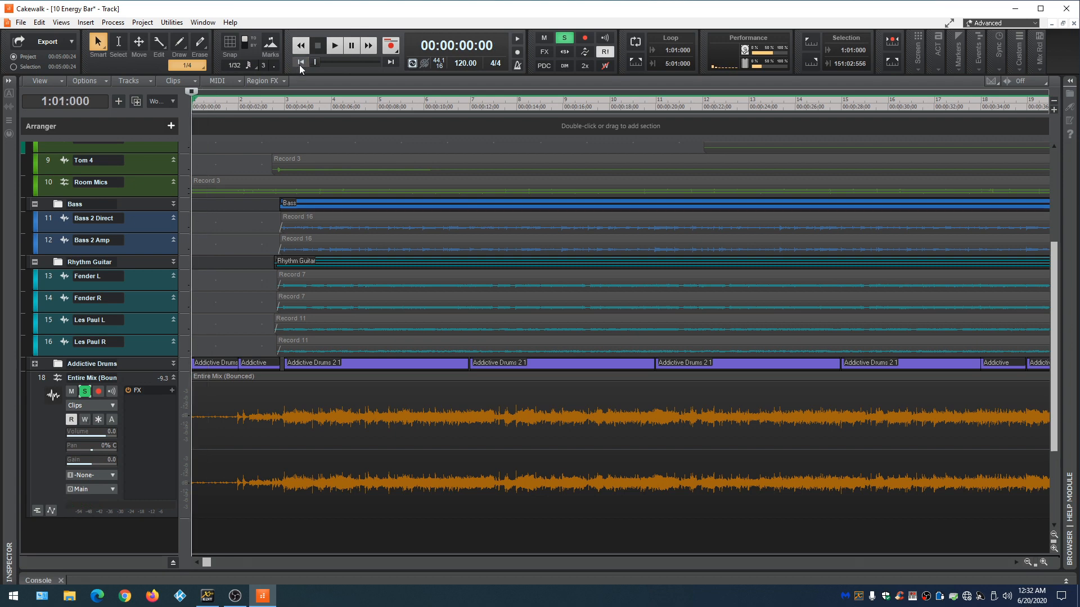
pyautogui.click(332, 46)
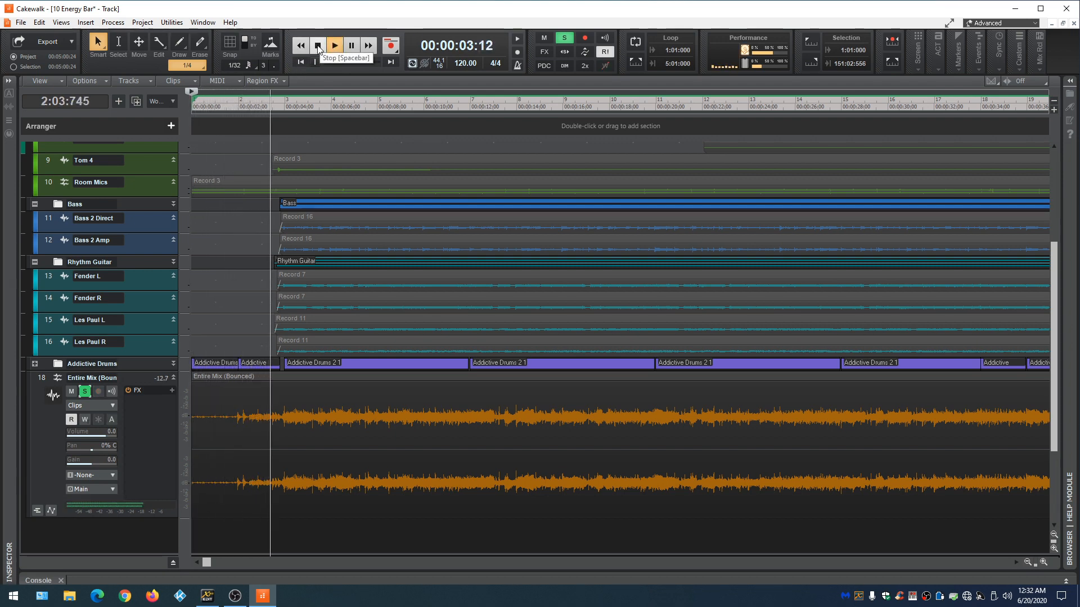
pyautogui.click(317, 46)
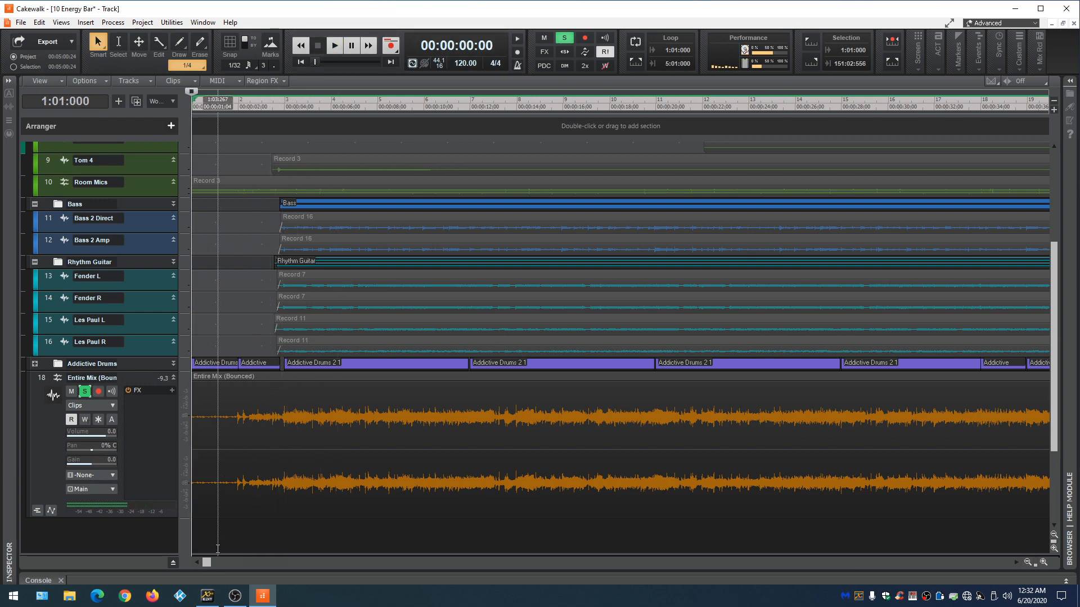
# Insert a stereo bus named Master in the console and route its output to Stereo X-USB ASIO Driver Out 1
pyautogui.hotkey('alt', '2')
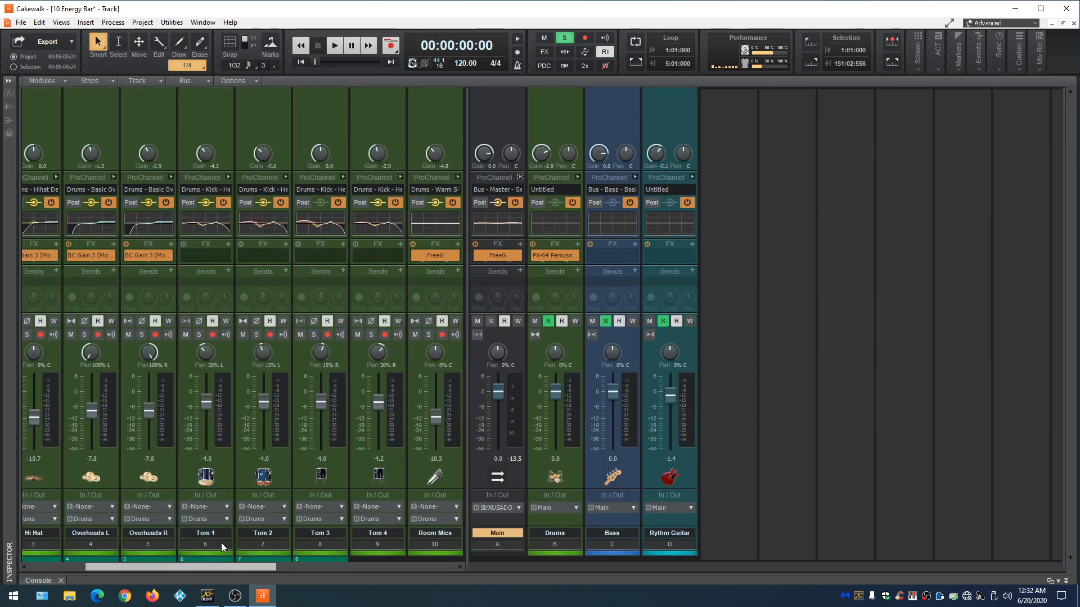
pyautogui.rightClick(725, 411)
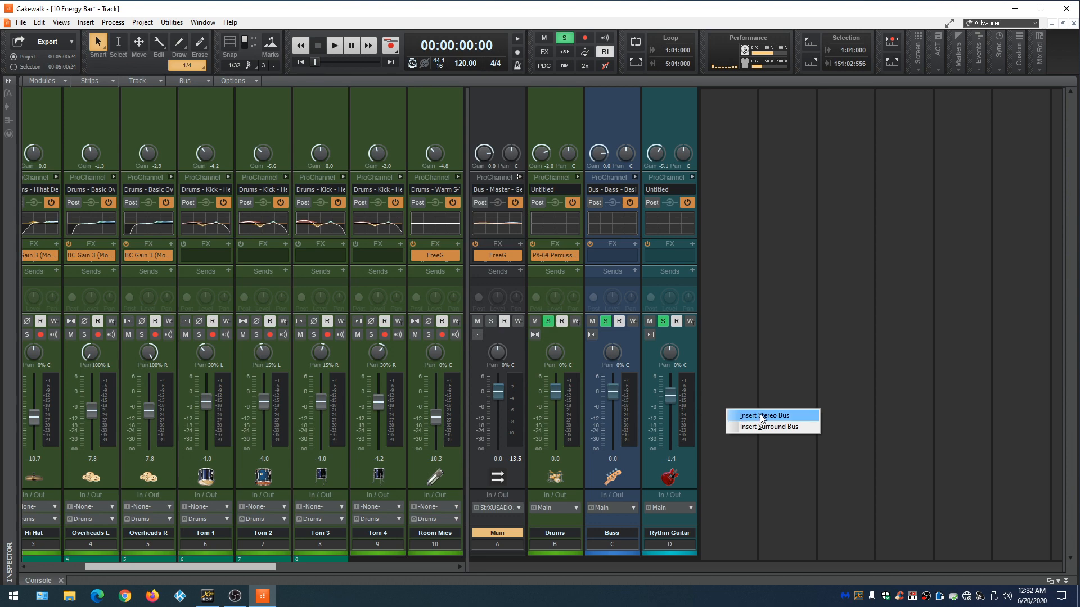
pyautogui.click(753, 415)
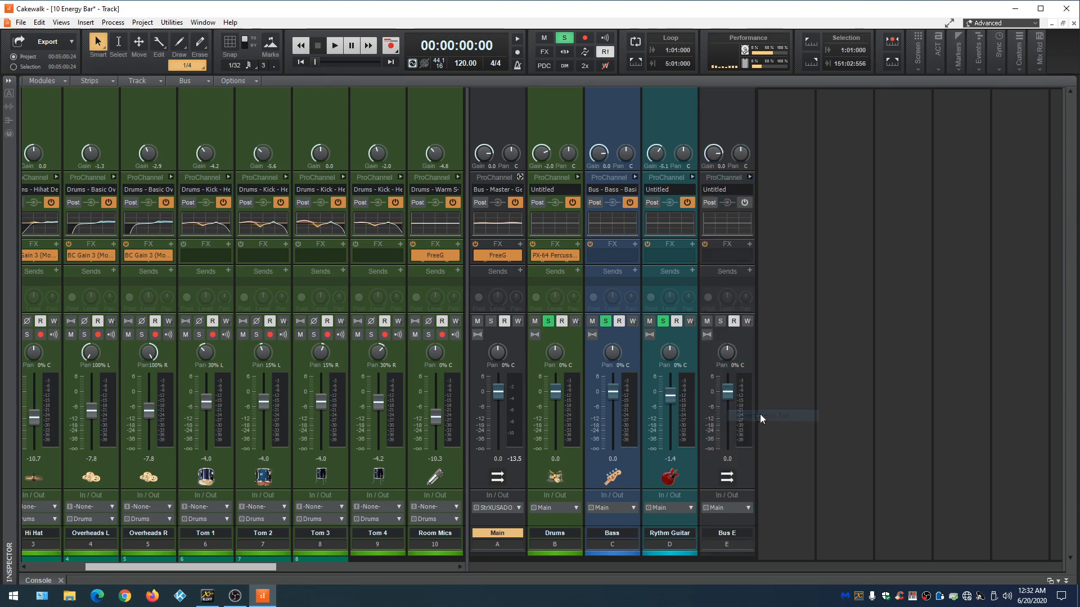
pyautogui.click(725, 509)
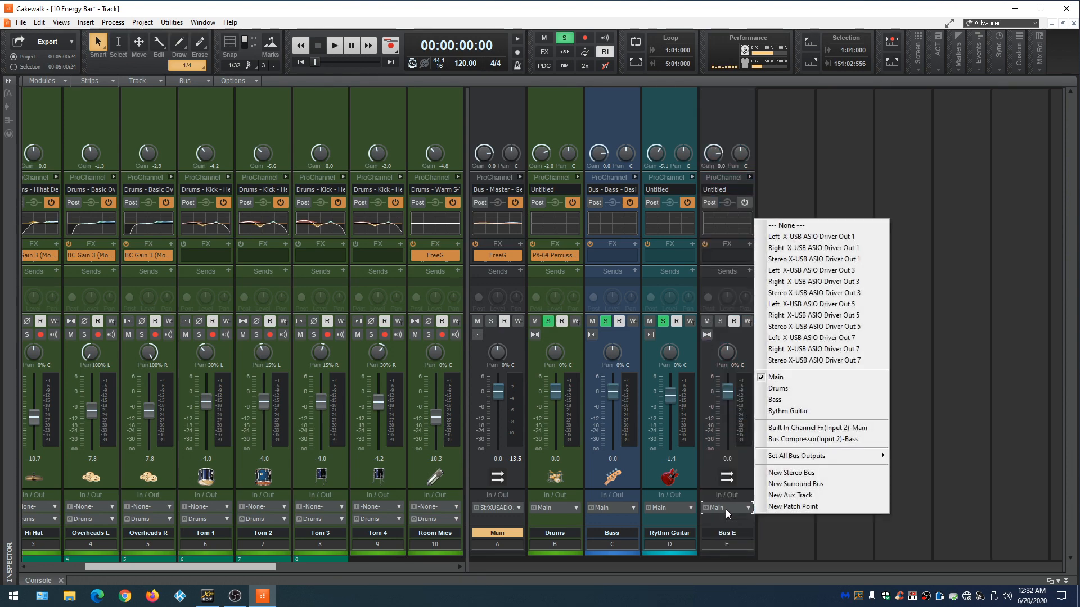
pyautogui.click(790, 259)
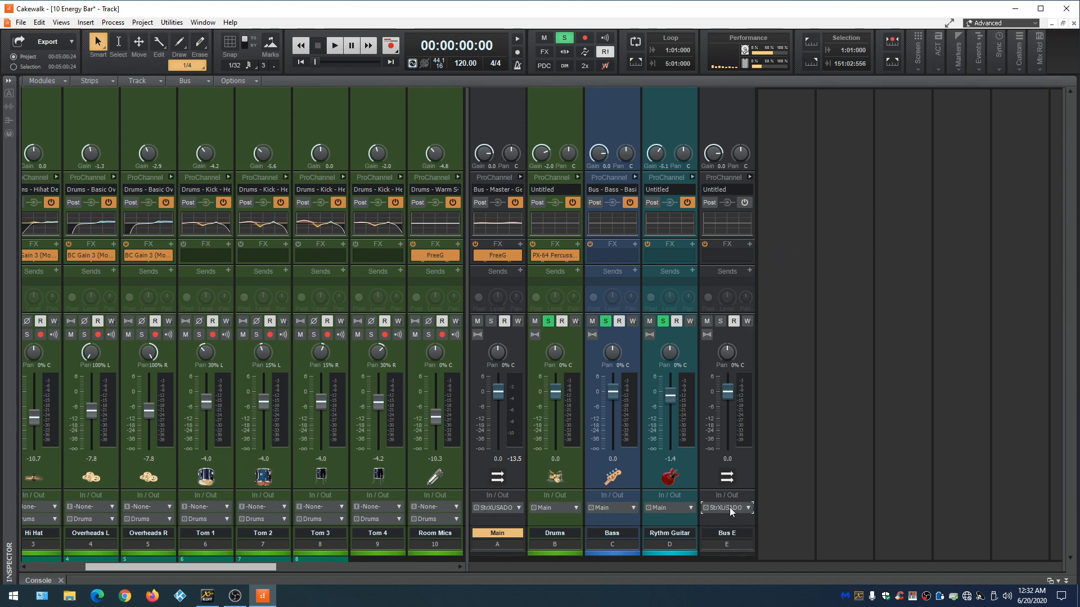
pyautogui.doubleClick(733, 532)
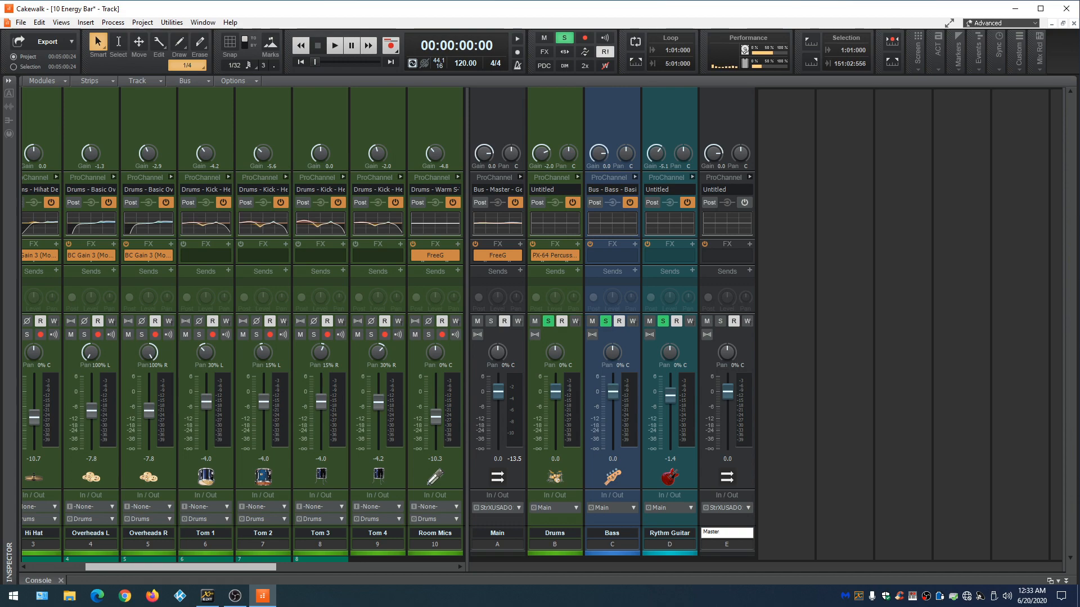
# Route the output of the bounced Entire Mix track to the Master bus
pyautogui.moveTo(247, 567); pyautogui.dragTo(459, 581)
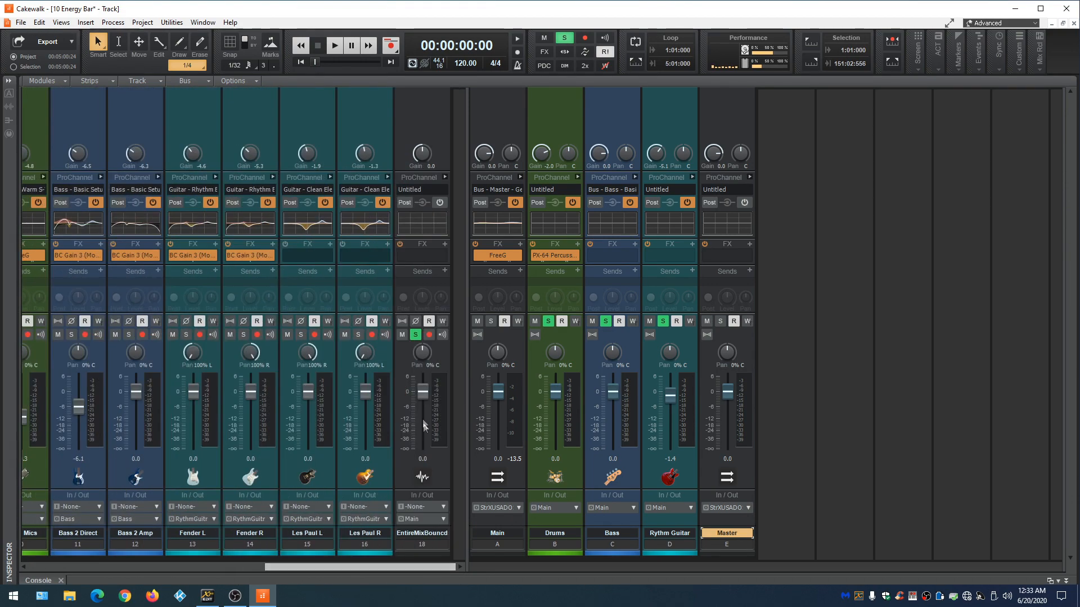
pyautogui.click(444, 520)
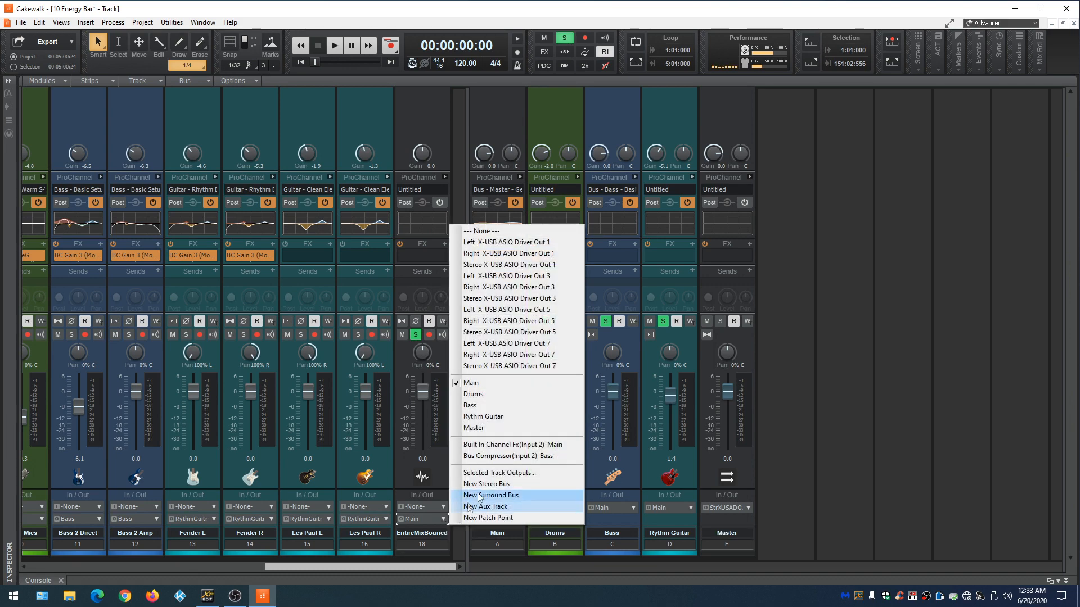
pyautogui.click(498, 430)
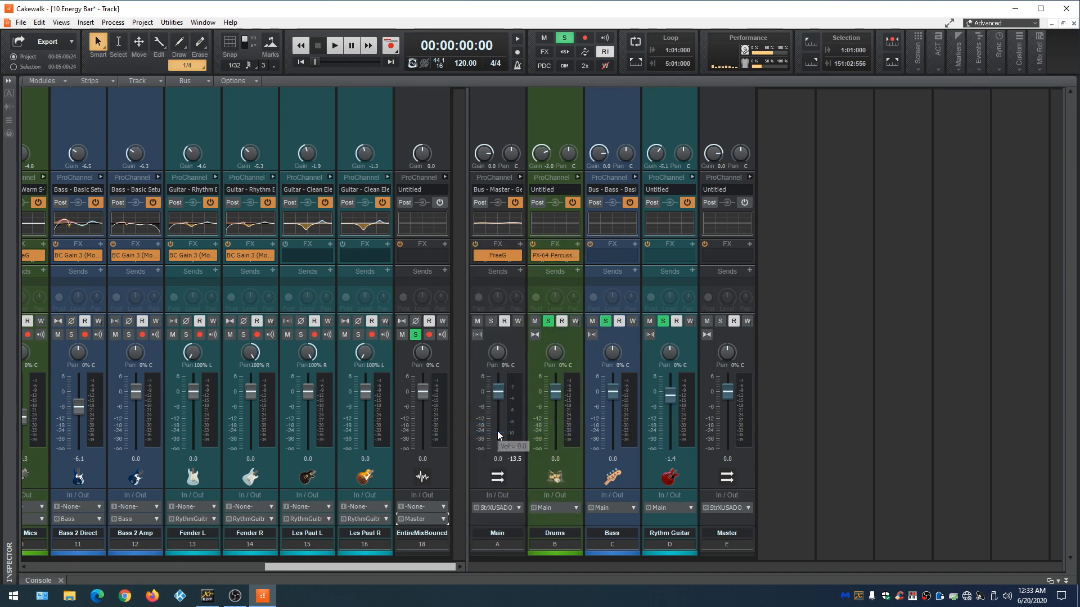
# Clear the solo on the bounced track and all remaining bus solos, and mute the Main bus
pyautogui.click(415, 335)
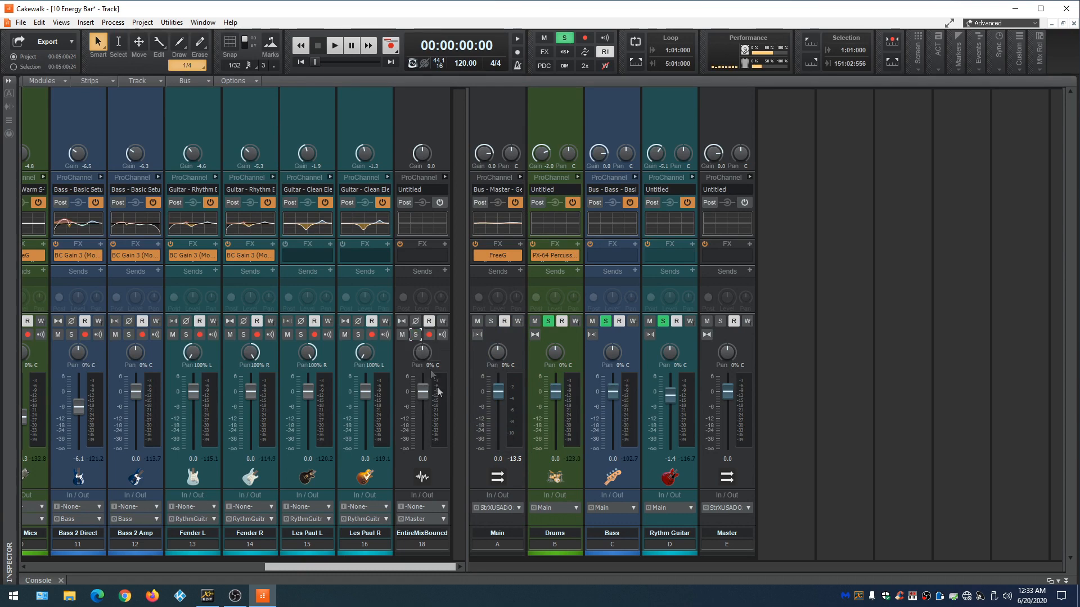
pyautogui.click(564, 37)
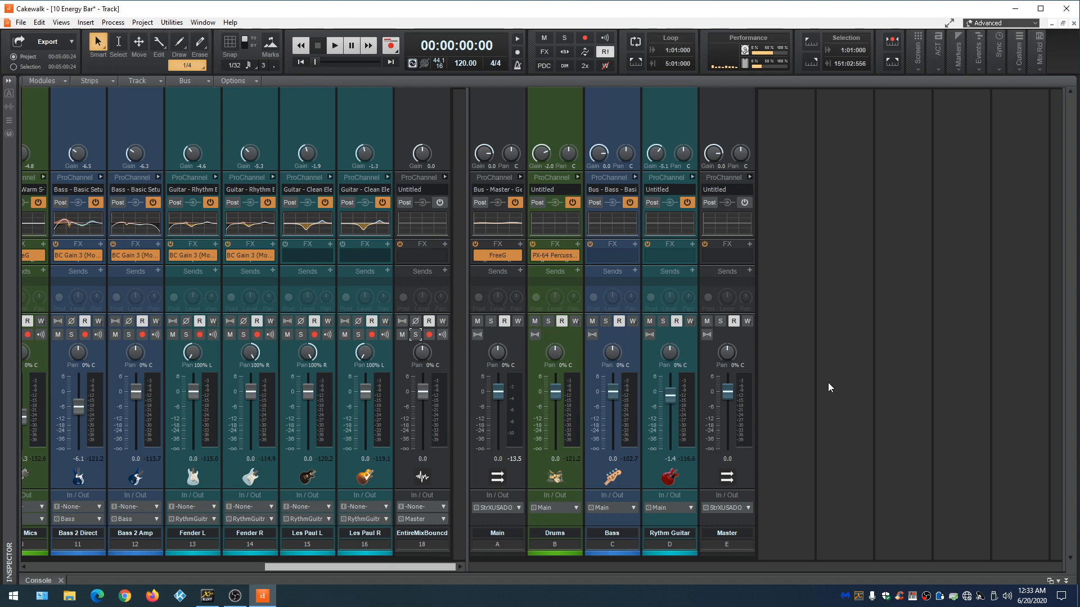
pyautogui.click(478, 322)
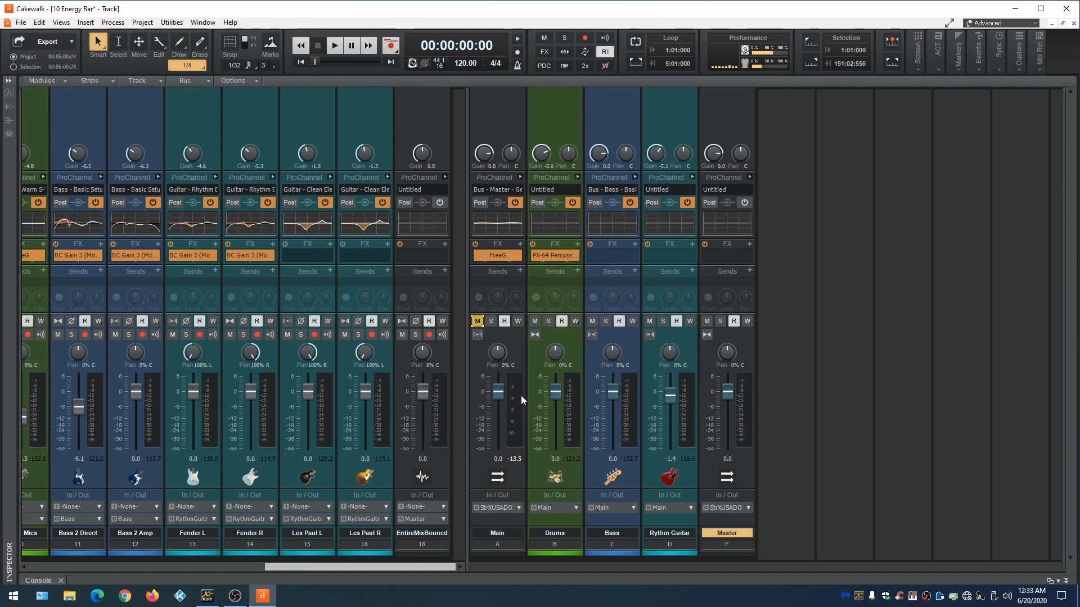
# Play the song and compare the Main and Master buses by muting them alternately, finishing with only Main muted
pyautogui.press('space')
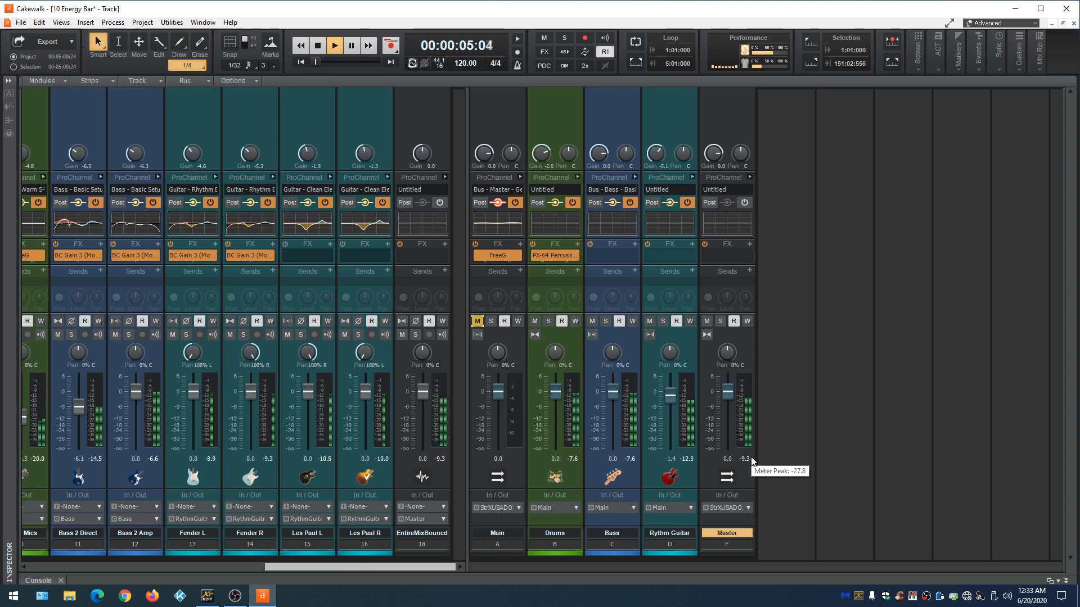
pyautogui.click(707, 322)
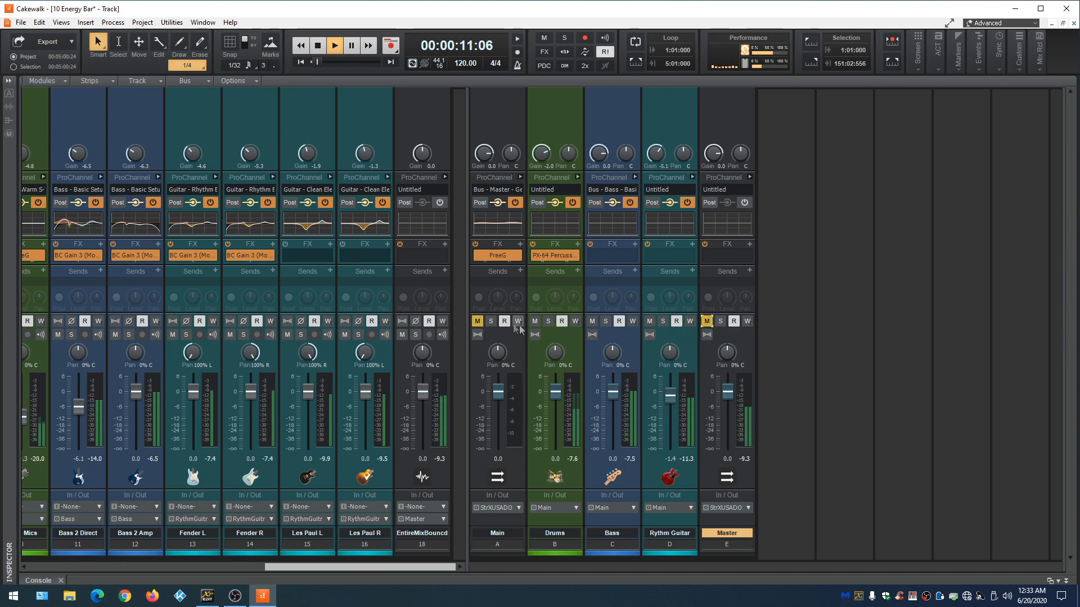
pyautogui.click(478, 322)
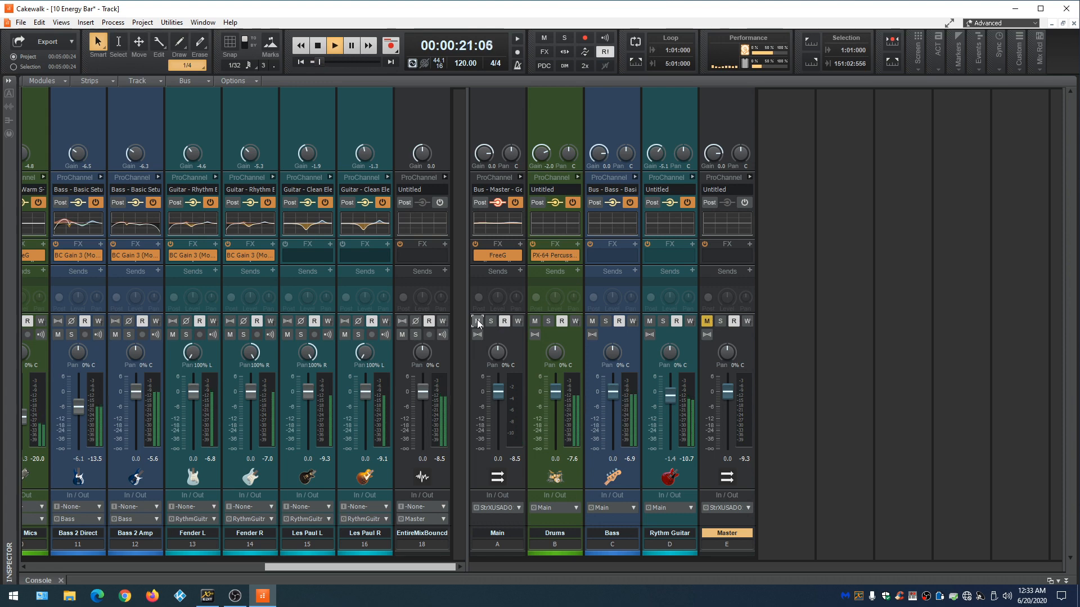
pyautogui.click(477, 321)
pyautogui.click(706, 321)
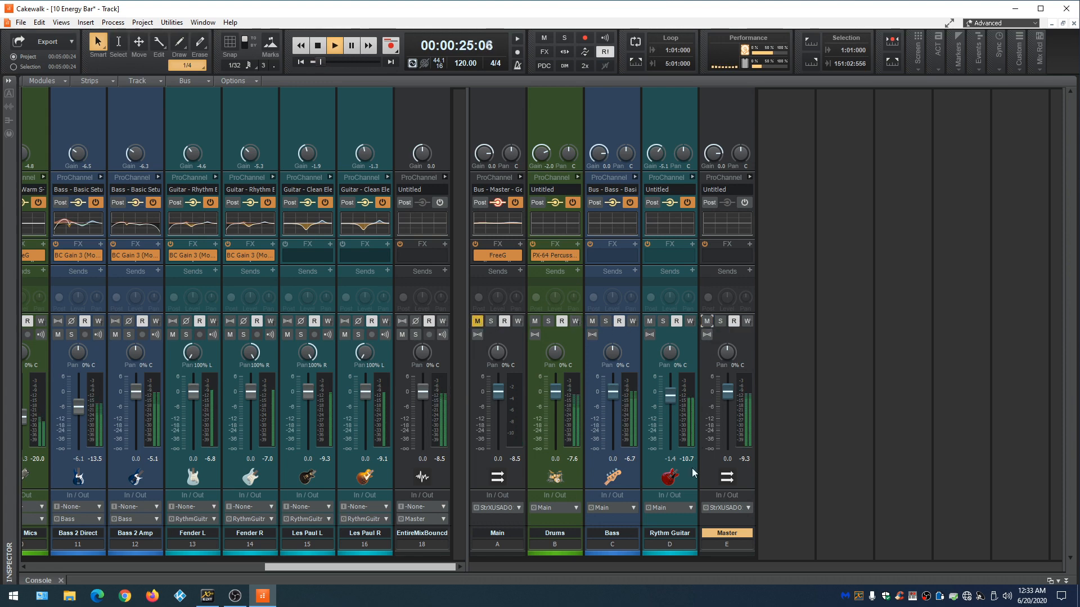
pyautogui.click(478, 321)
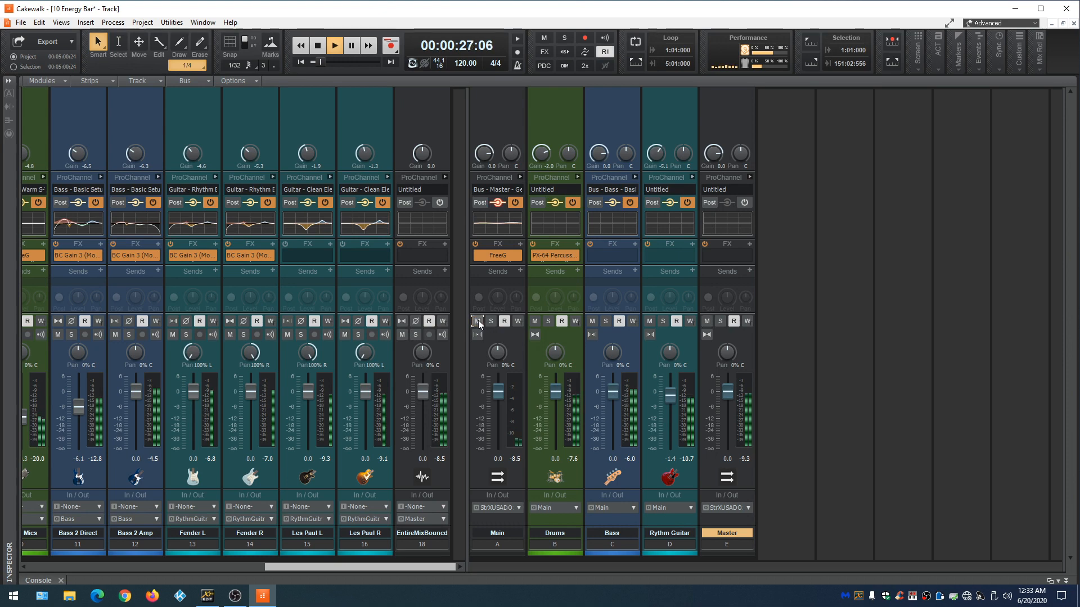
pyautogui.click(477, 321)
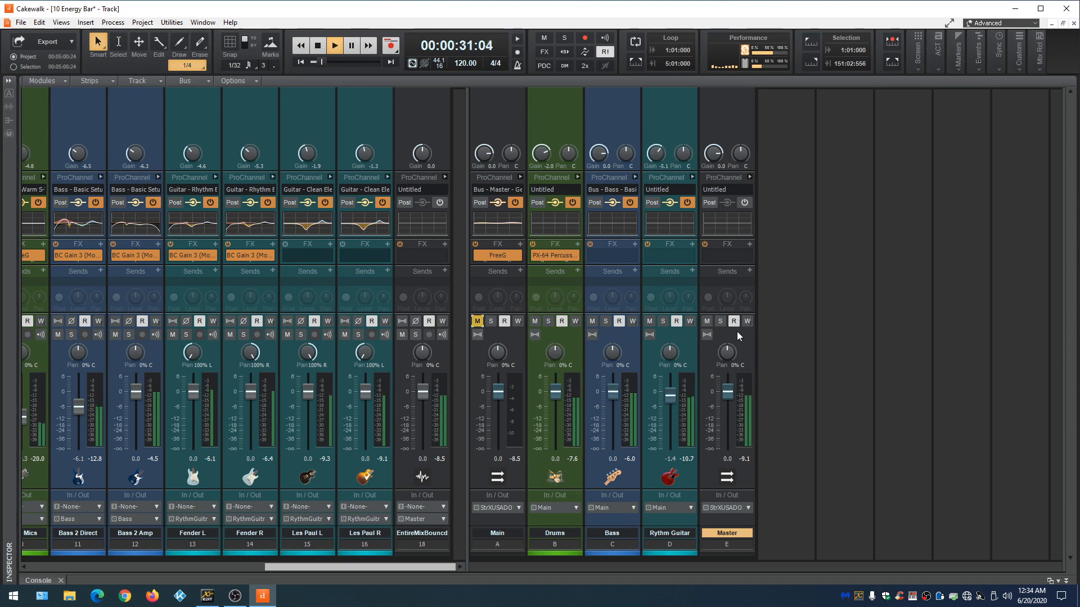
# Remove the Console-B, Tube and compressor modules from the Master bus's ProChannel, leaving only the EQ, and stop playback
pyautogui.click(749, 178)
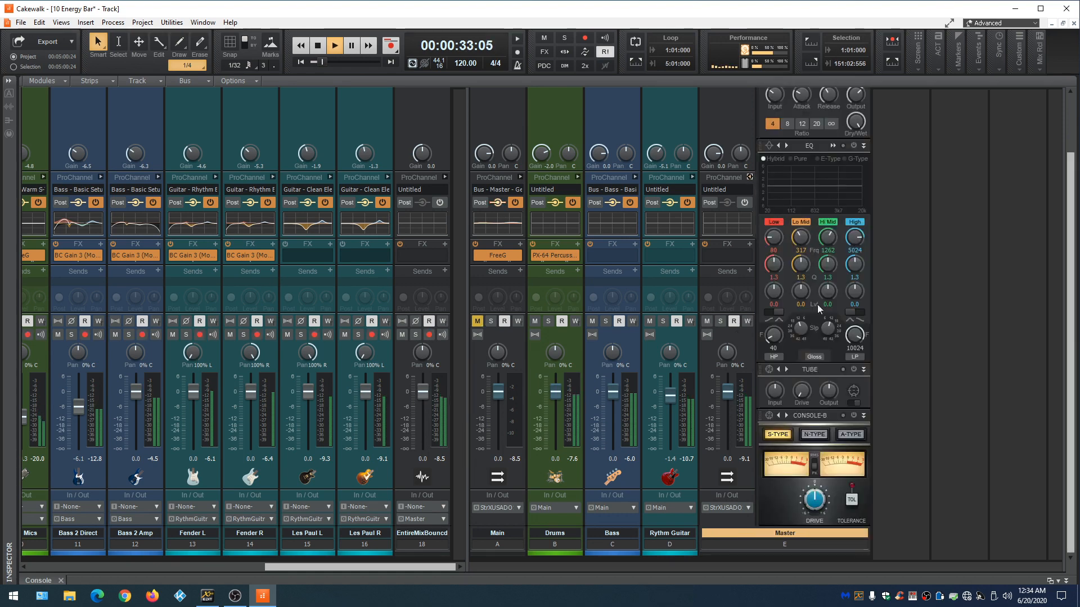
pyautogui.rightClick(769, 416)
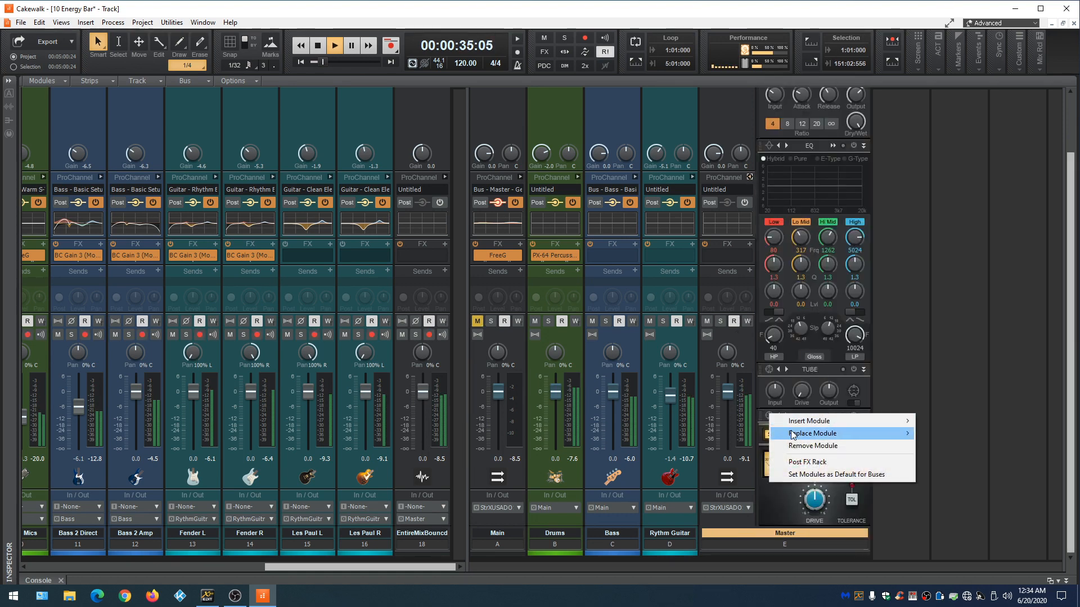
pyautogui.click(800, 447)
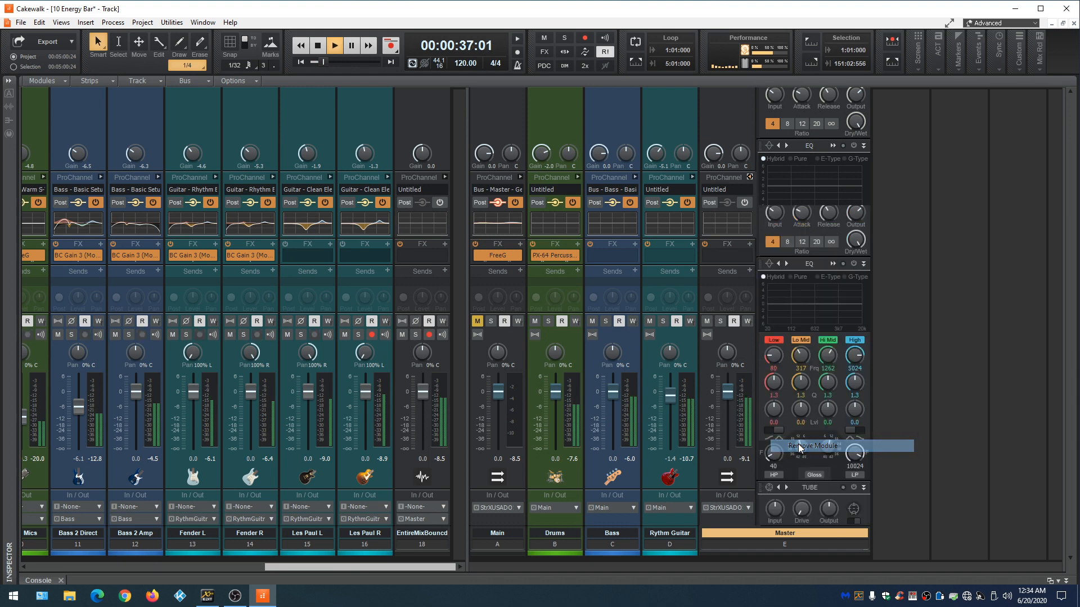
pyautogui.rightClick(777, 493)
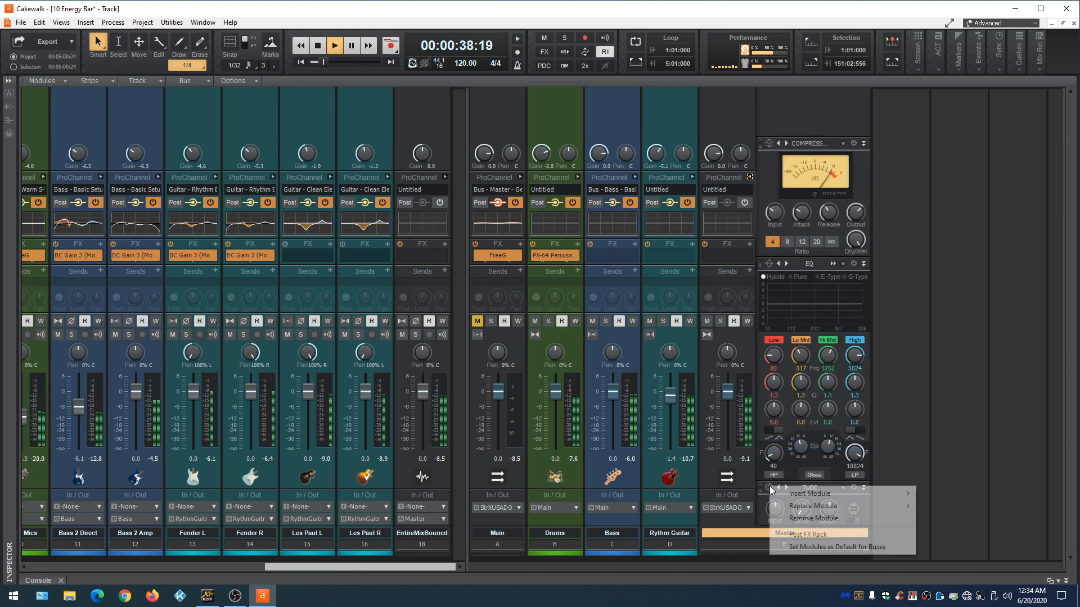
pyautogui.click(793, 519)
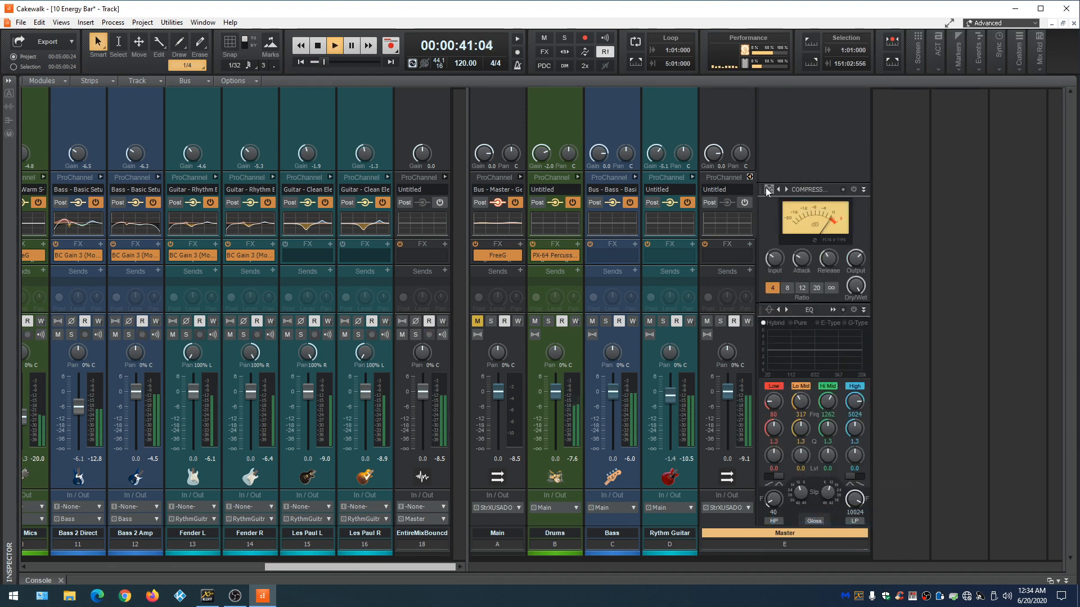
pyautogui.rightClick(768, 189)
pyautogui.click(805, 223)
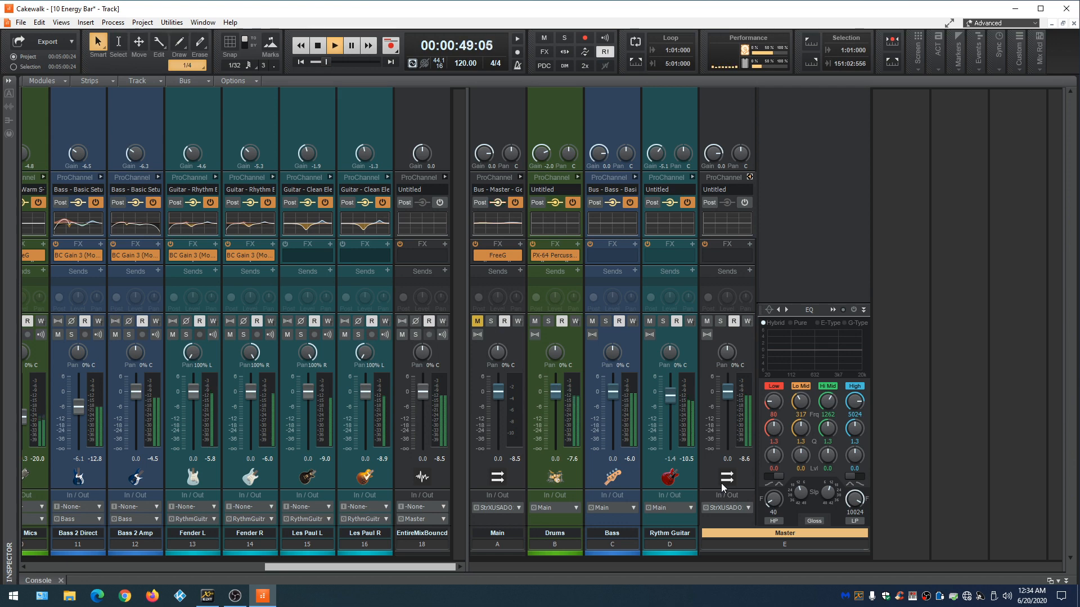
pyautogui.press('space')
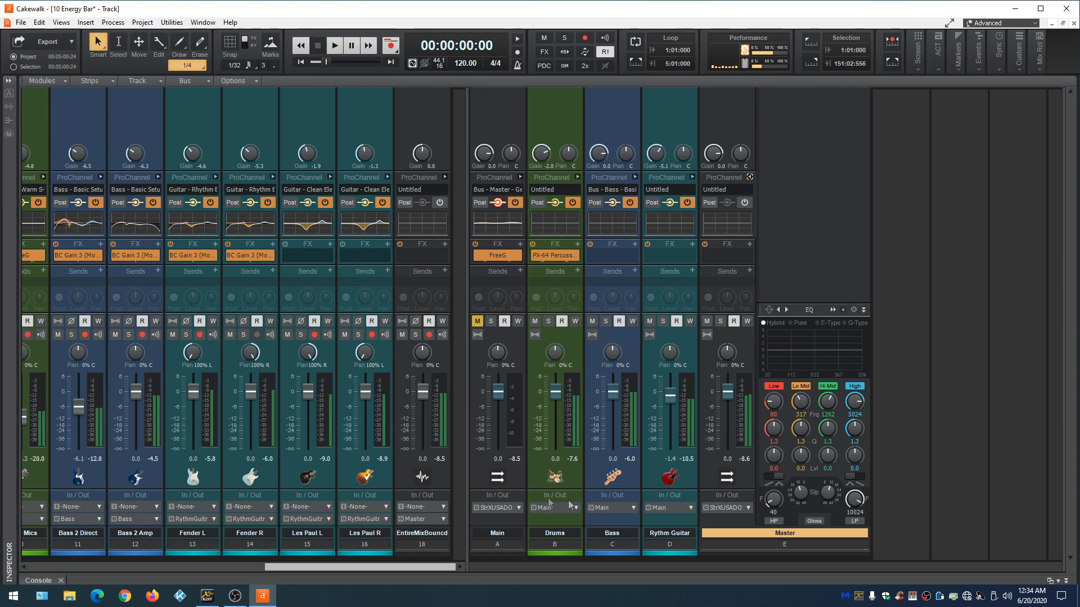
# Load the Monitor 1 icon for the Main bus and the Monitor 2 icon for the Master bus
pyautogui.rightClick(509, 477)
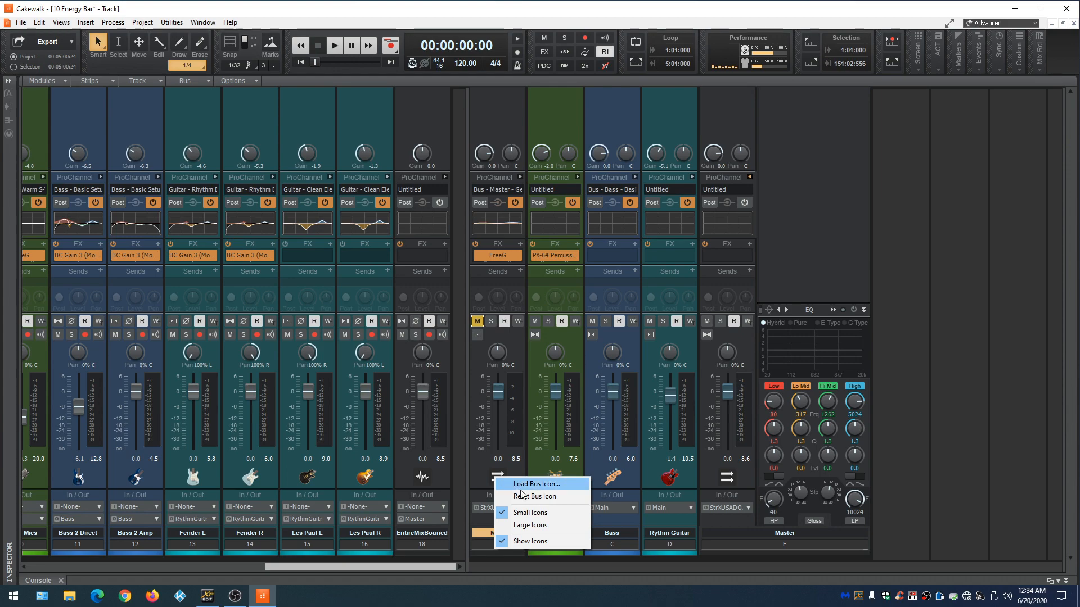
pyautogui.click(521, 488)
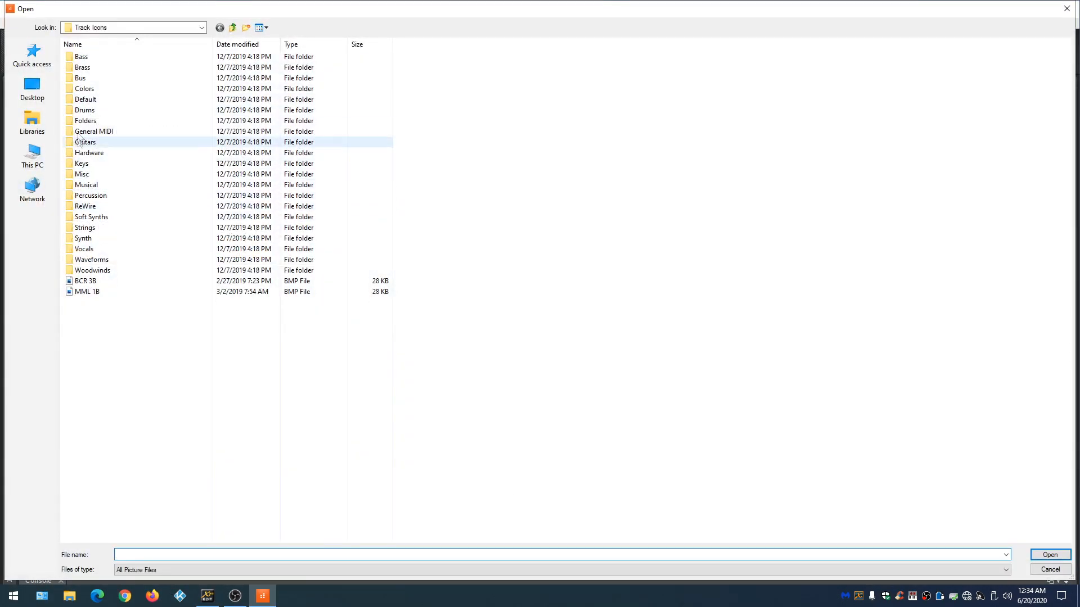
pyautogui.doubleClick(94, 78)
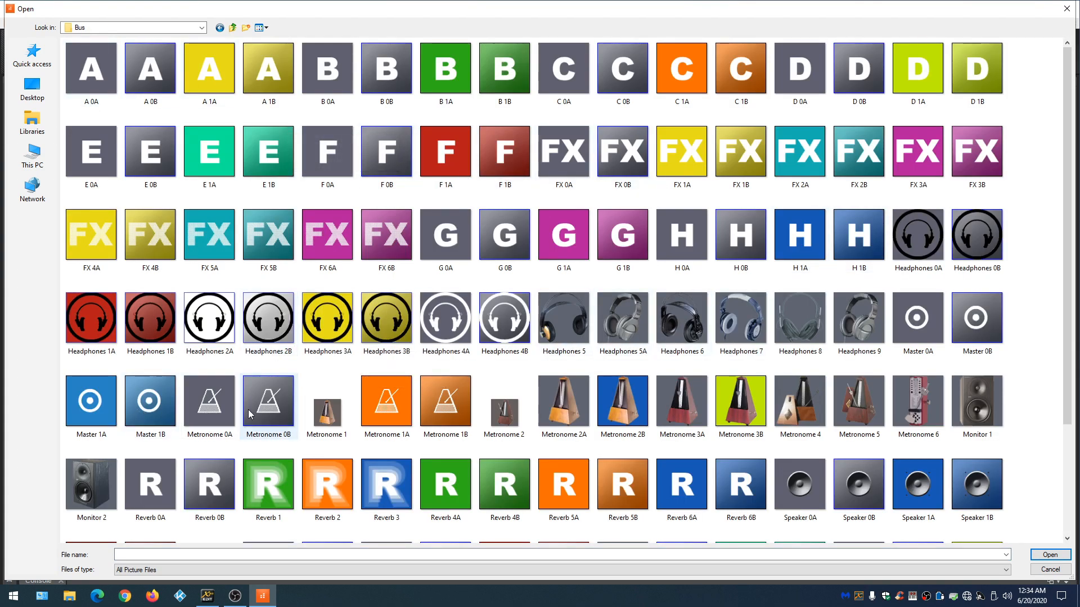
pyautogui.click(811, 487)
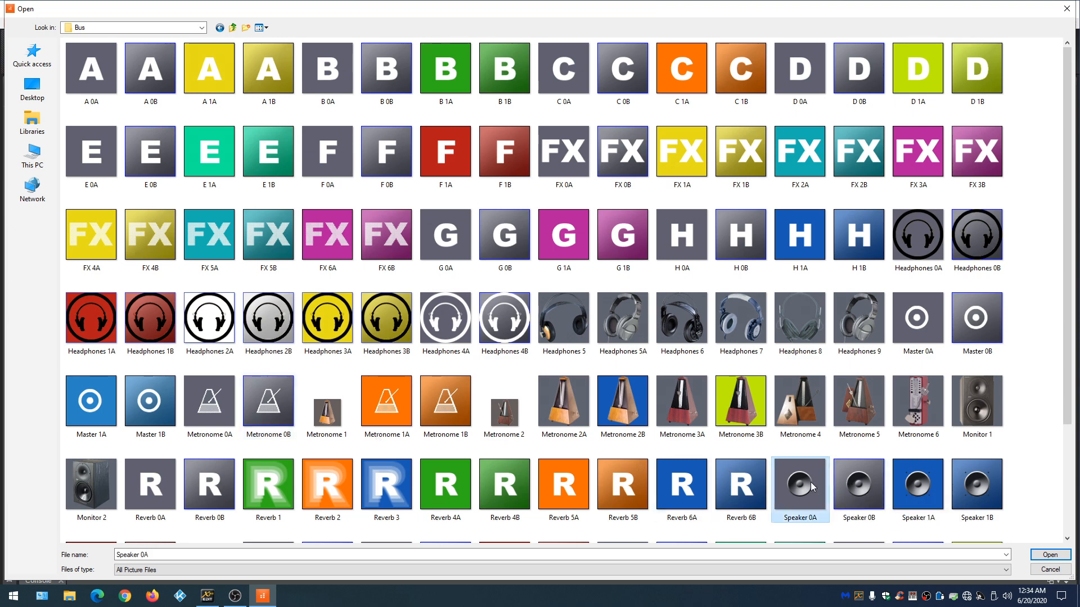
pyautogui.doubleClick(973, 393)
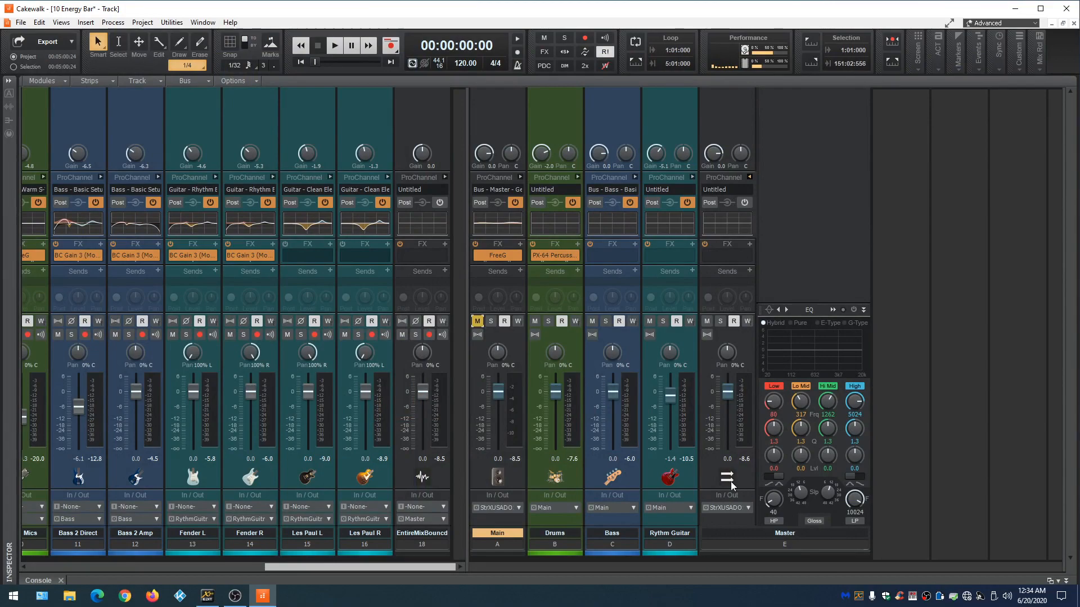
pyautogui.doubleClick(729, 481)
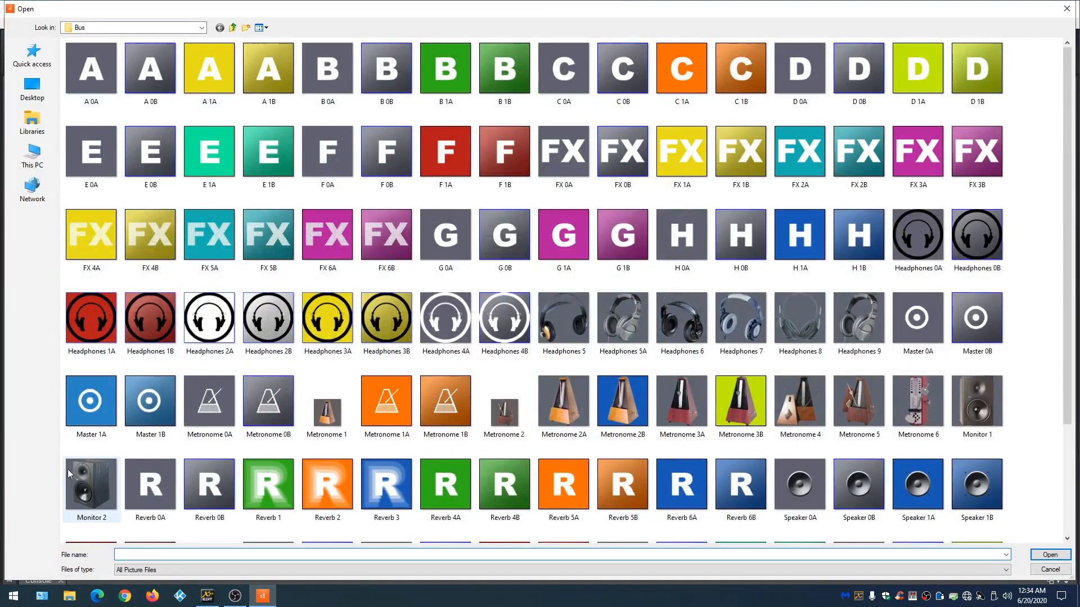
pyautogui.doubleClick(87, 494)
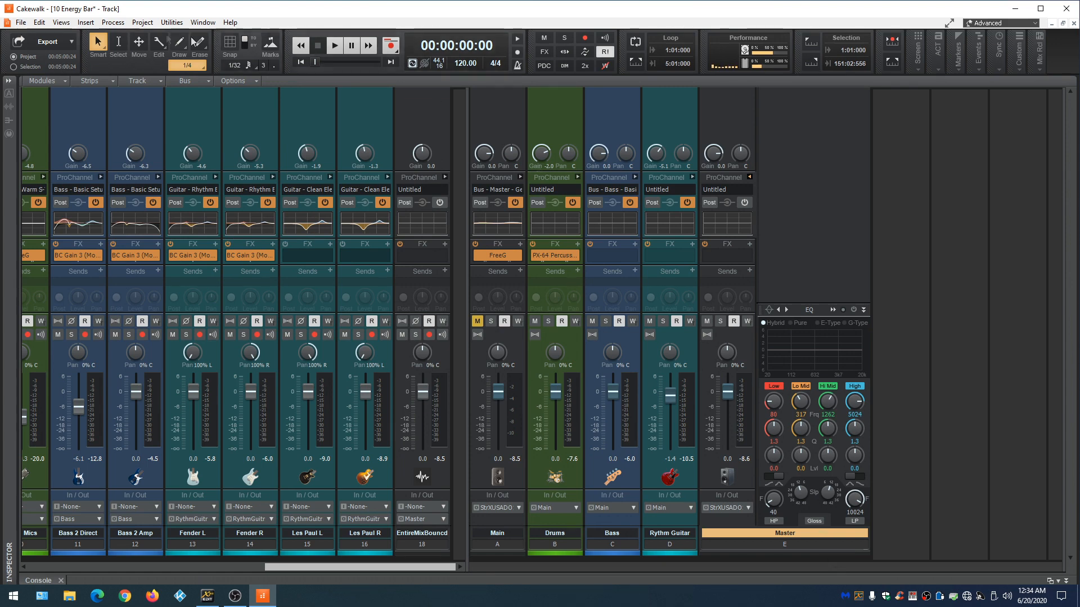
# Save the project and collapse the Master bus's ProChannel
pyautogui.click(21, 23)
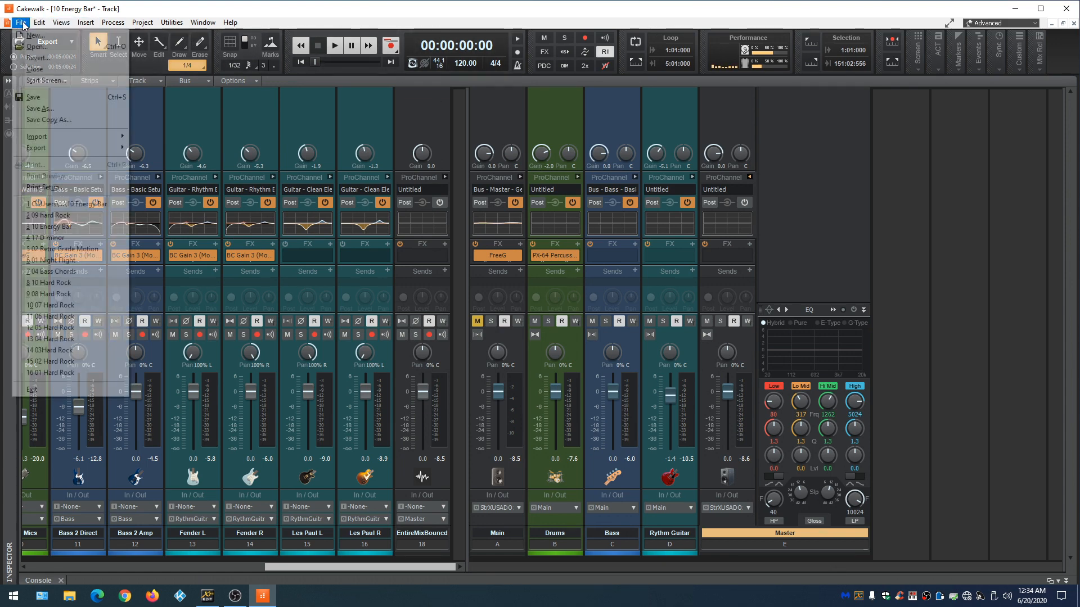
pyautogui.click(43, 100)
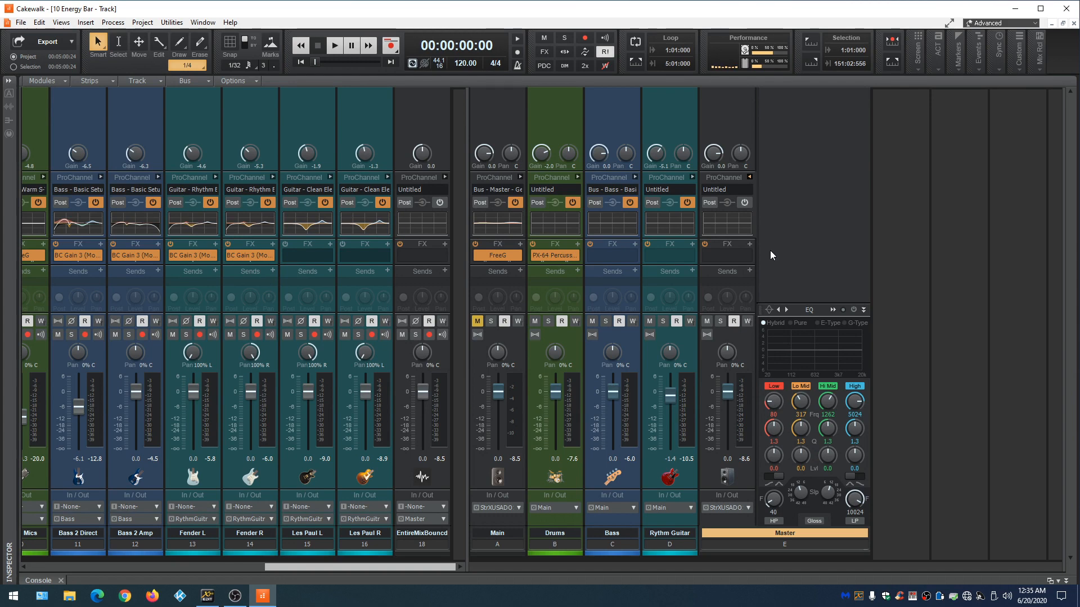
pyautogui.click(749, 177)
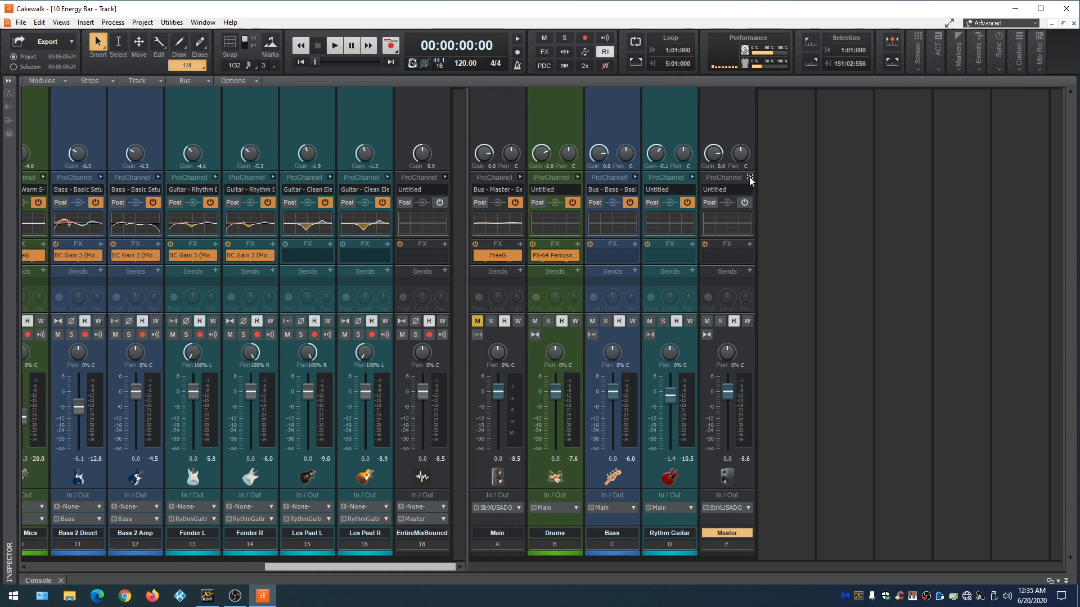